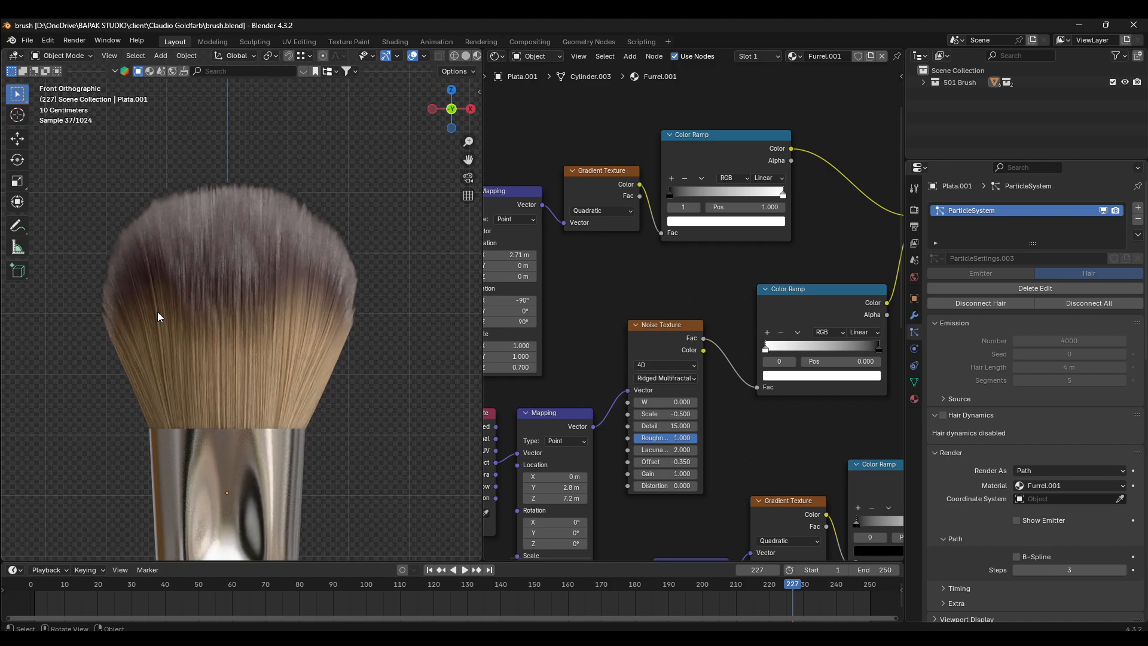
- Examine the brush hair, its Furrel.001 material nodes, and the hair emitter in Edit Mode and Particle Edit
scroll(294, 280, "down", 3)
scroll(605, 310, "down", 10)
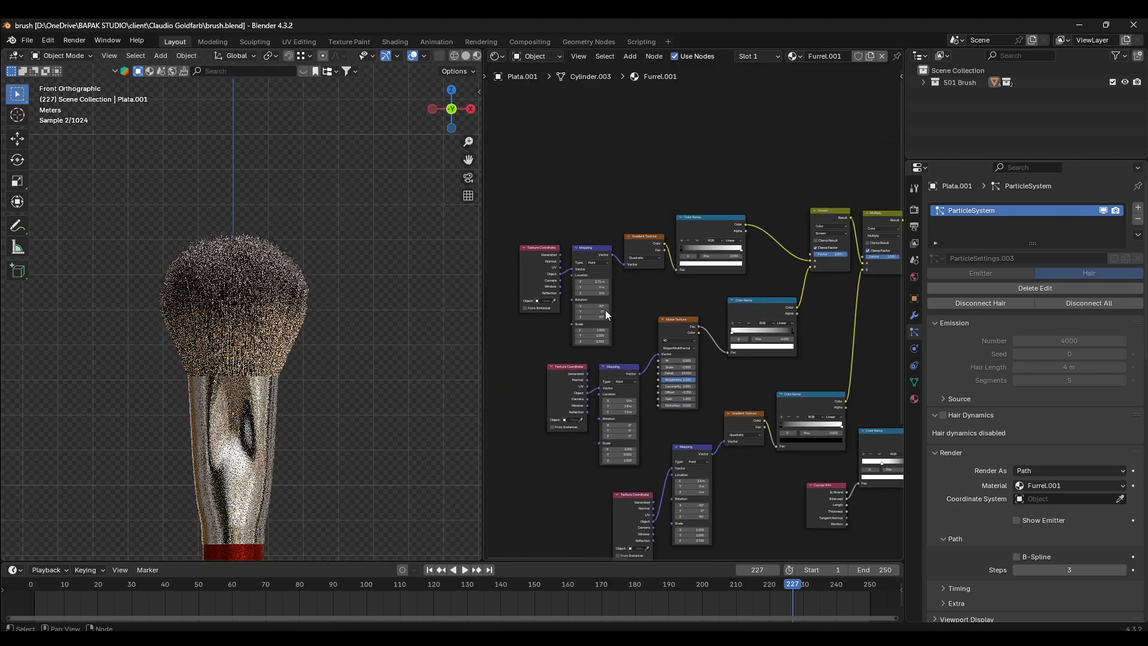
mouse_move(628, 298)
middle_mouse_down()
mouse_move(547, 203)
mouse_move(554, 282)
mouse_move(838, 269)
mouse_move(785, 374)
mouse_move(805, 379)
mouse_move(590, 381)
middle_mouse_up()
scroll(199, 284, "up", 4)
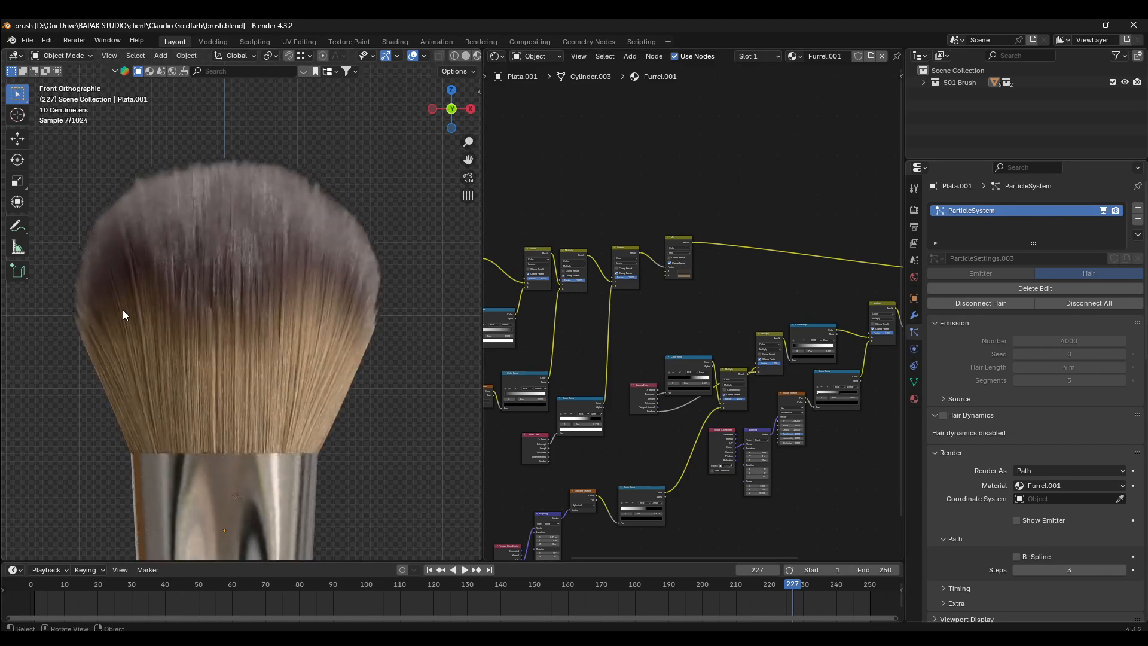
left_click(67, 55)
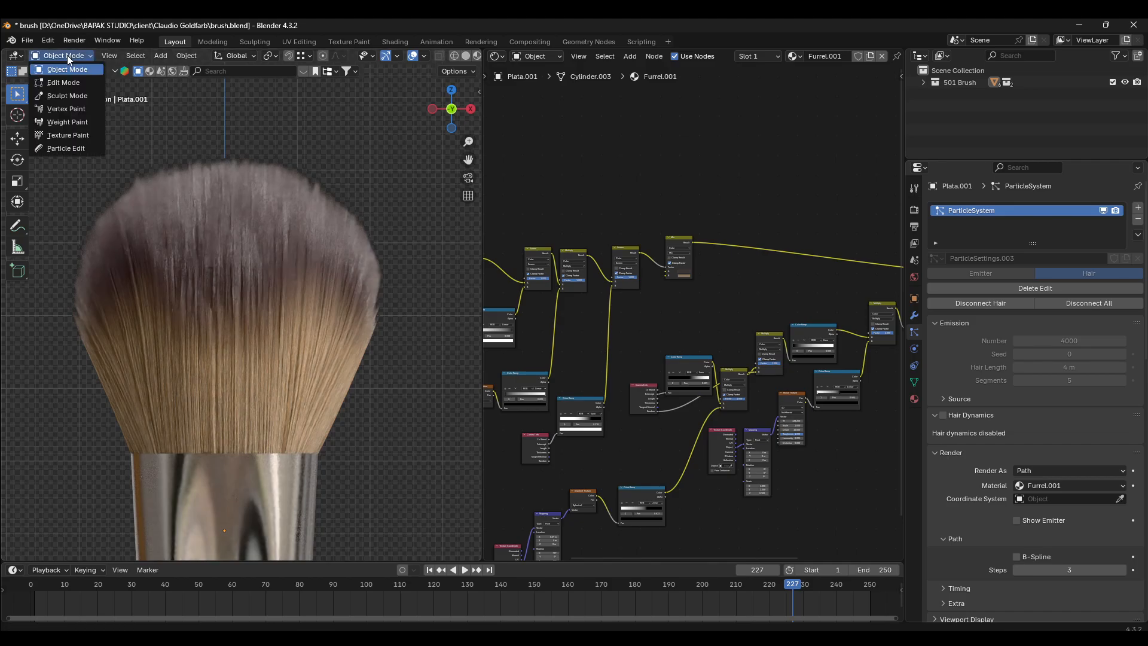
left_click(66, 84)
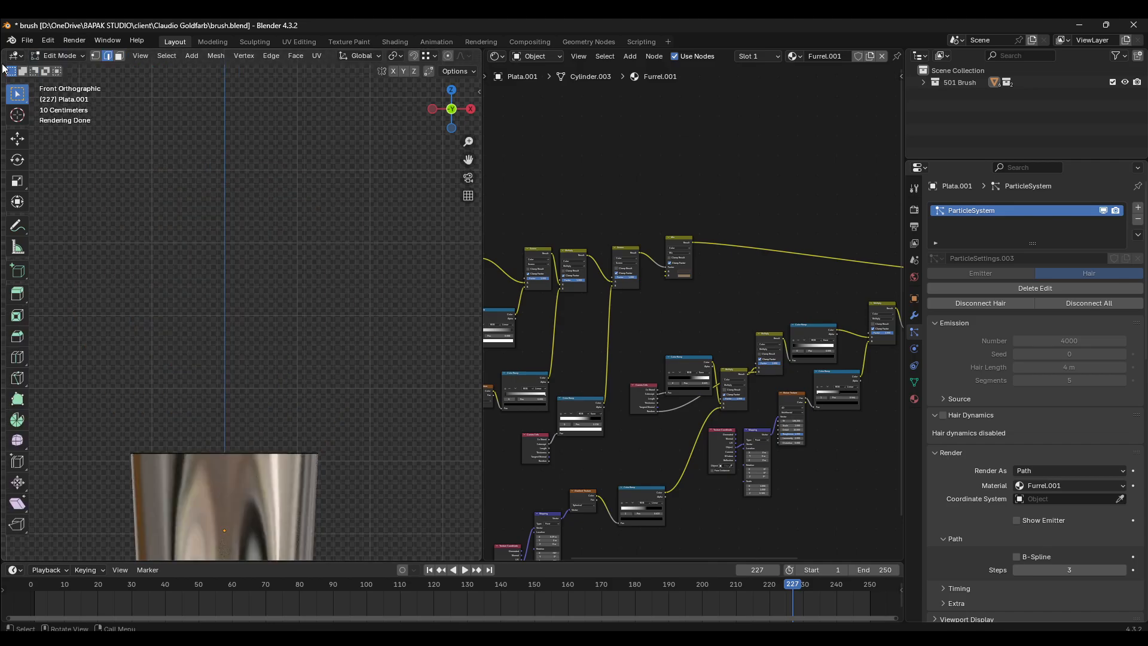
key("Tab")
left_click(66, 55)
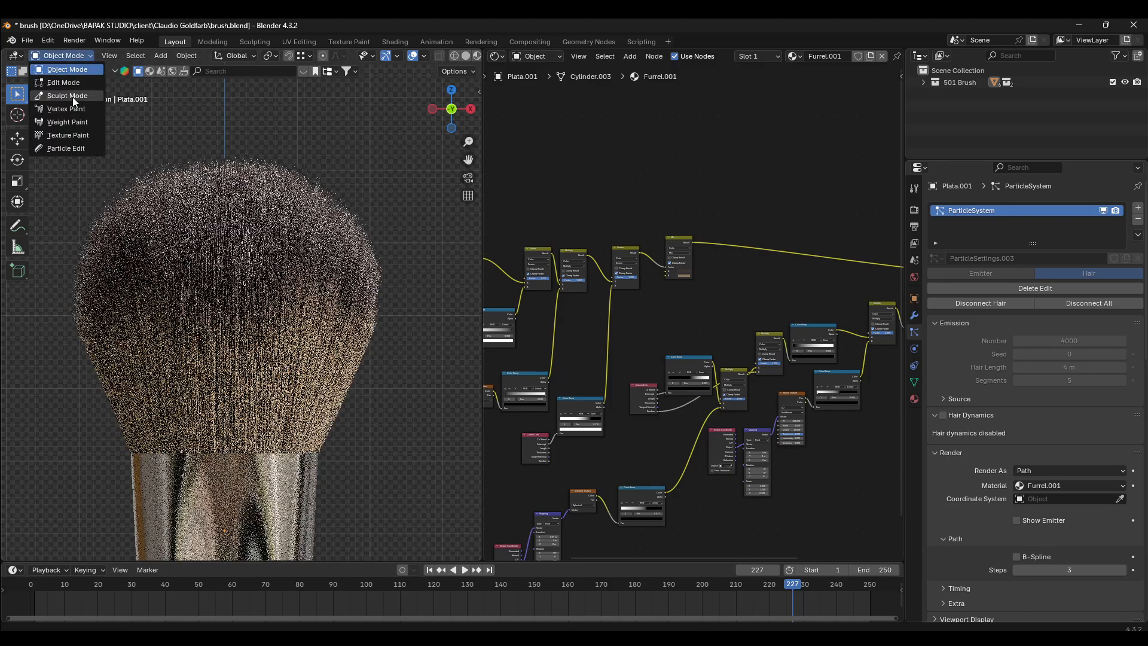
left_click(81, 147)
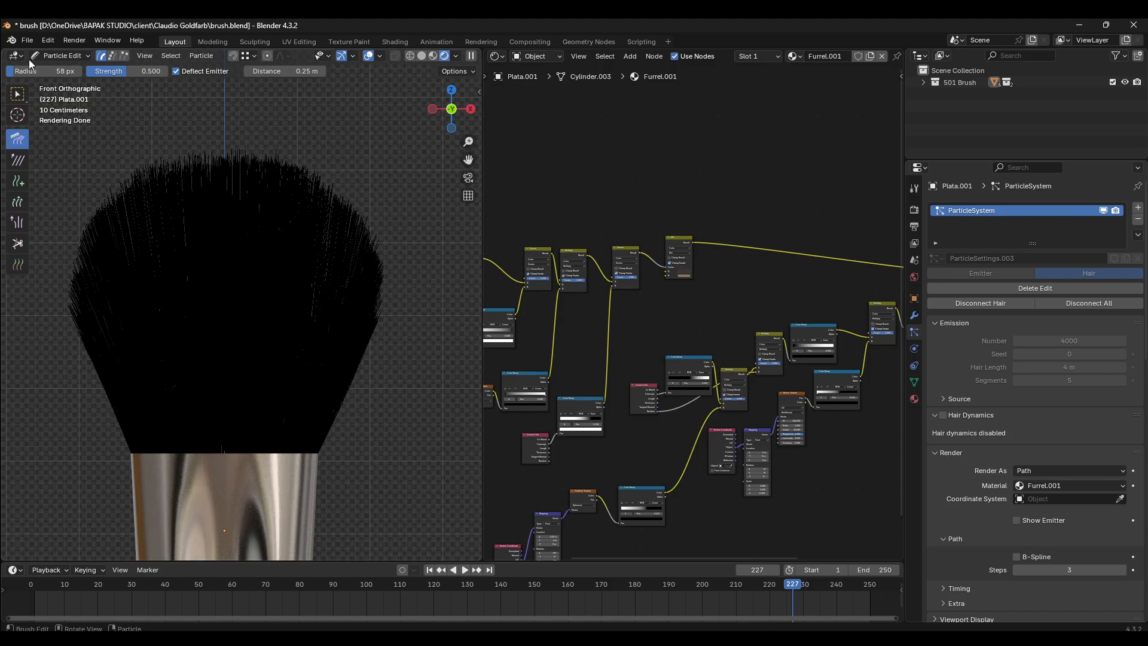
left_click(63, 55)
left_click(63, 69)
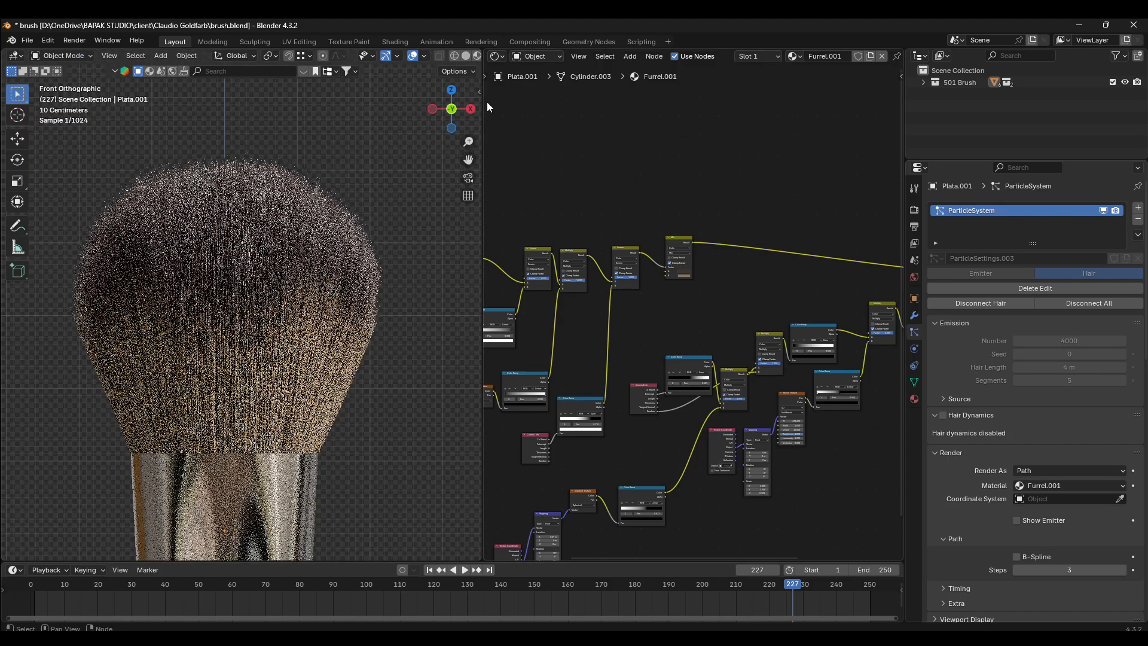
- Widen the 3D viewport and switch it to solid shading, with the 501 Brush collection expanded in the outliner
left_click_drag(483, 215, 667, 216)
scroll(493, 221, "down", 5)
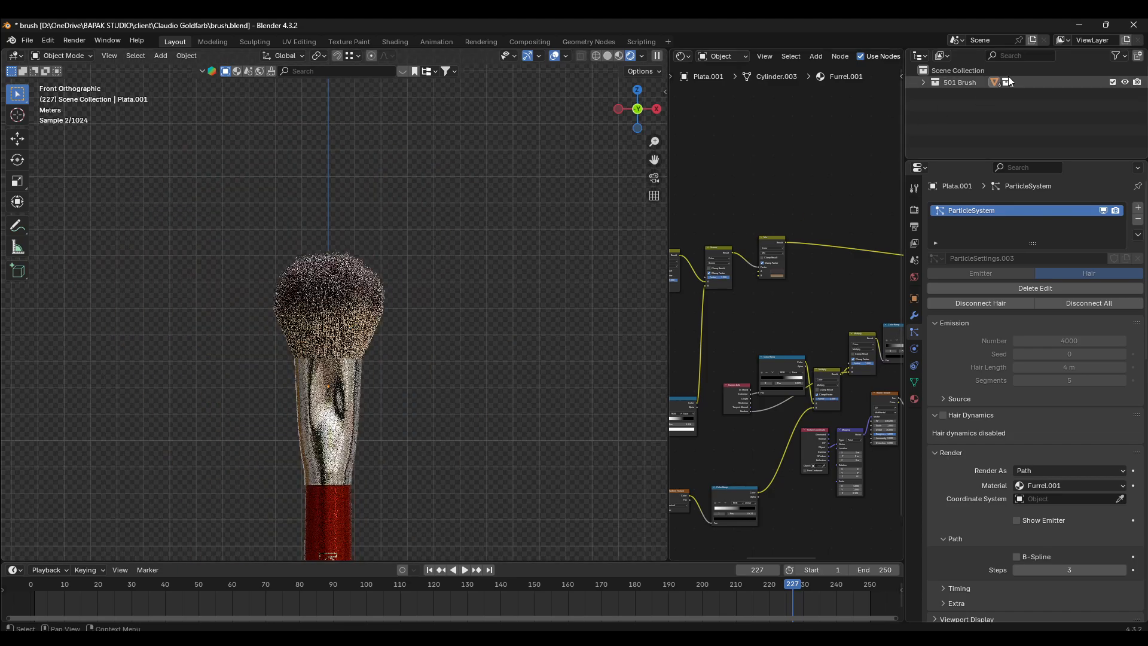
left_click(924, 82)
scroll(311, 258, "up", 2)
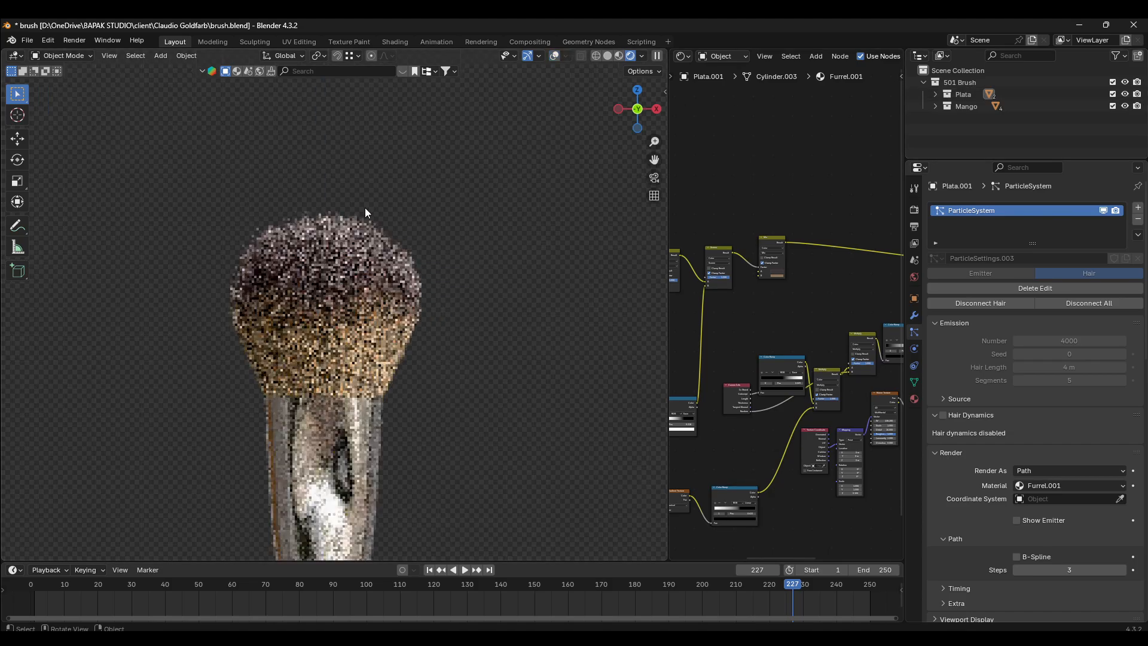
key("z")
left_click(399, 290)
mouse_move(400, 293)
middle_mouse_down()
mouse_move(340, 294)
mouse_move(387, 332)
mouse_move(389, 250)
middle_mouse_up()
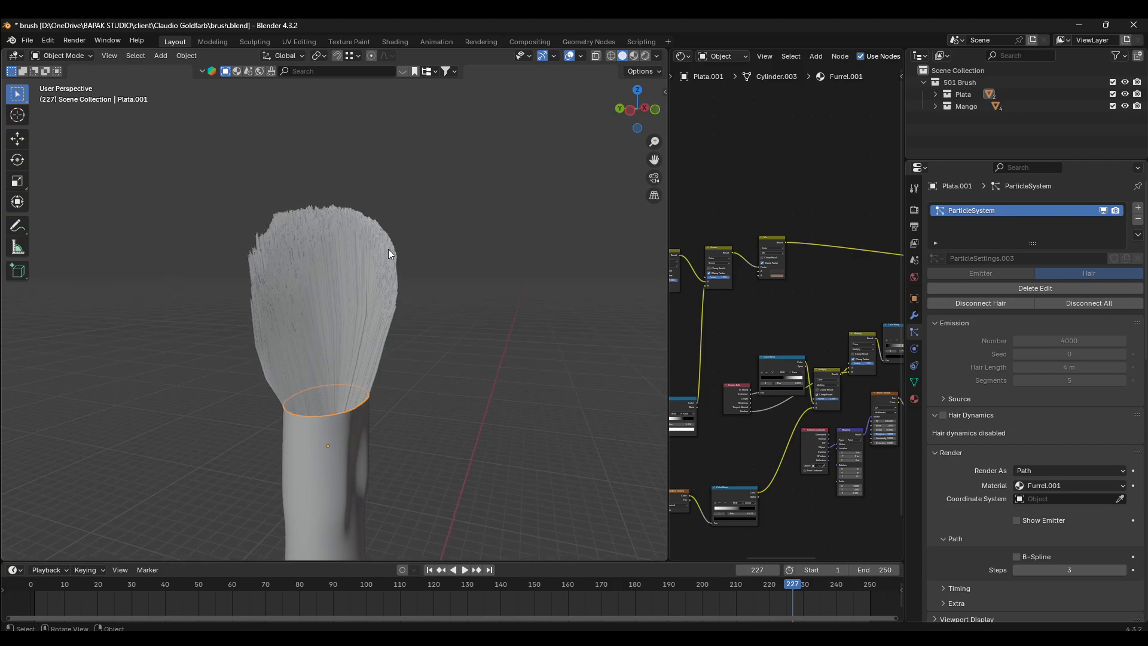
- Duplicate the hair emitter Plata.001 in place, then hide the copy and disable it in viewports
key("shift+d")
right_click(458, 303)
key("KP_Decimal")
left_click(1125, 141)
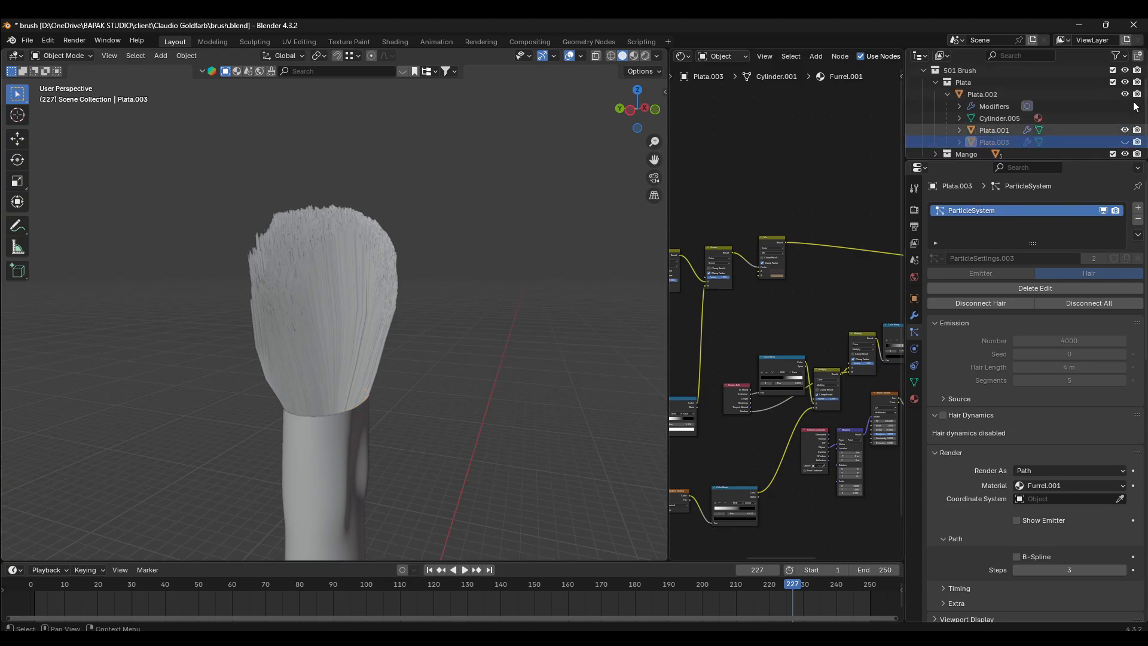
left_click(1121, 56)
left_click(1059, 94)
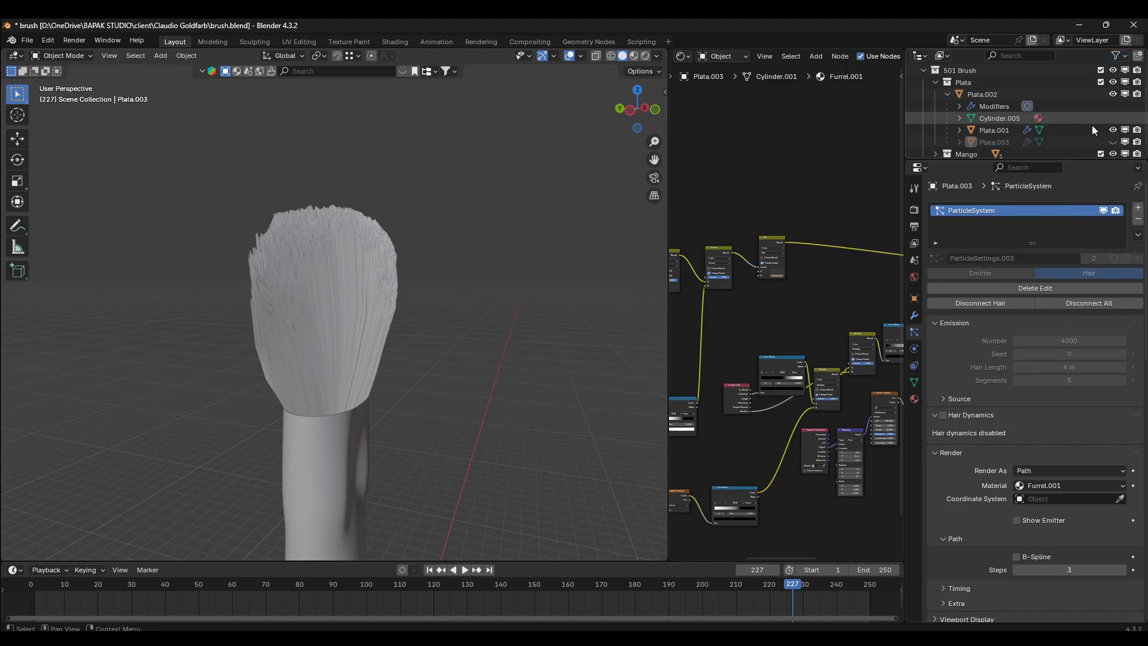
- Remove the particle system from the original hair emitter Plata.001
left_click(387, 282)
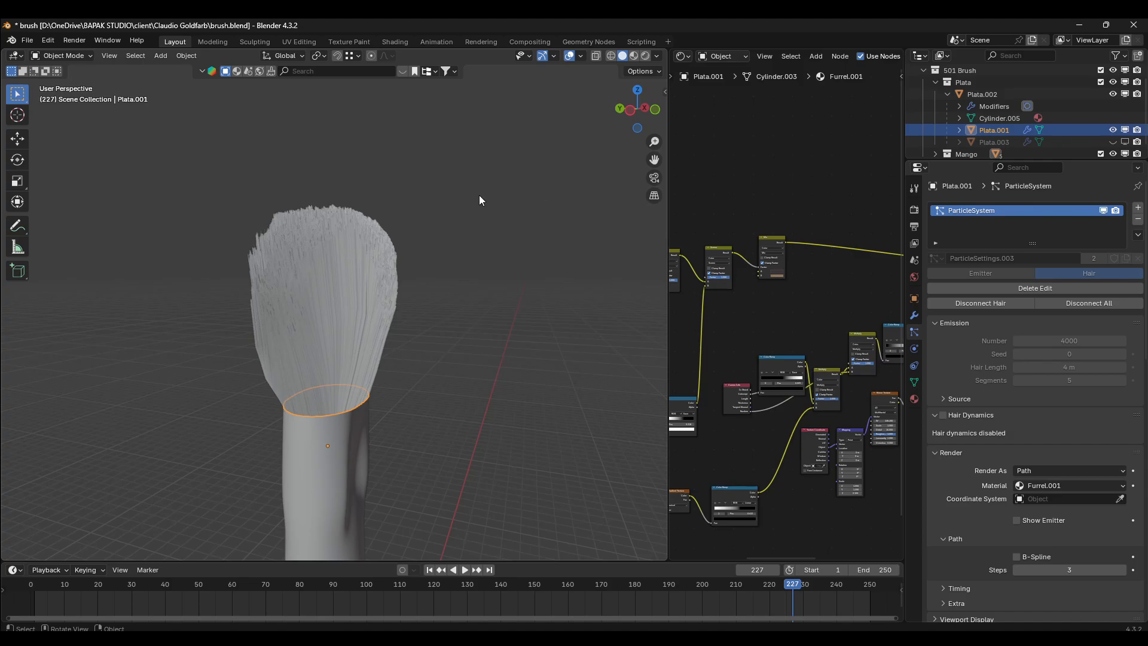
middle_click_drag(479, 195, 404, 220)
scroll(352, 262, "up", 3)
key("KP_1")
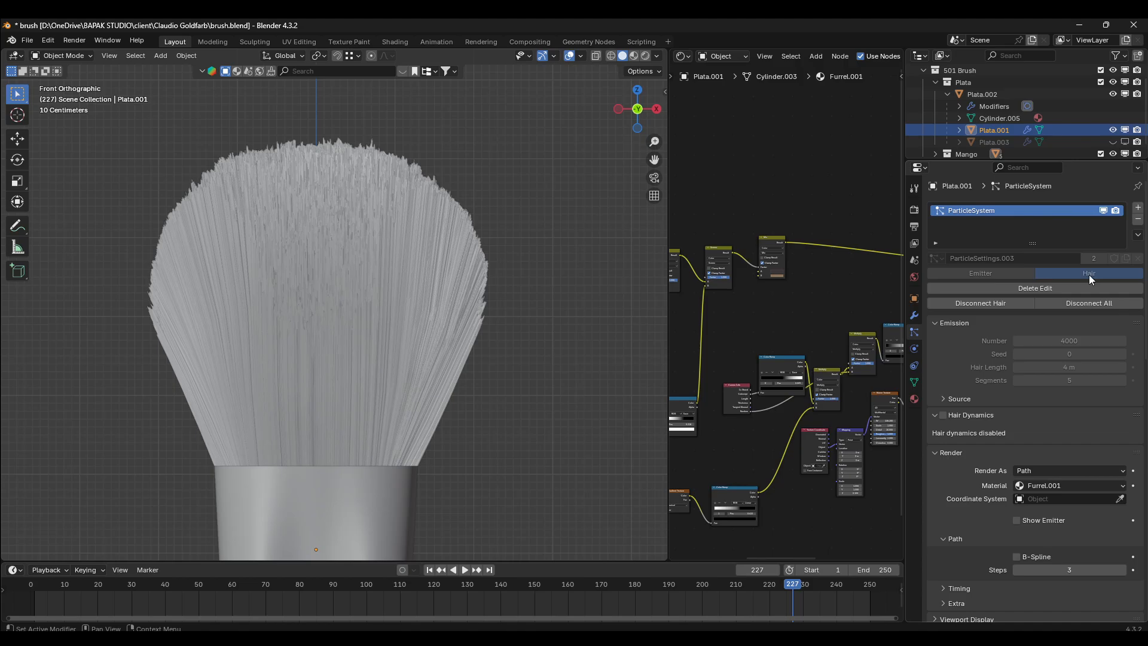
left_click(1138, 219)
- Examine the grid topology of the Plata.001 cap in Edit Mode from several angles
middle_click_drag(548, 232, 494, 344)
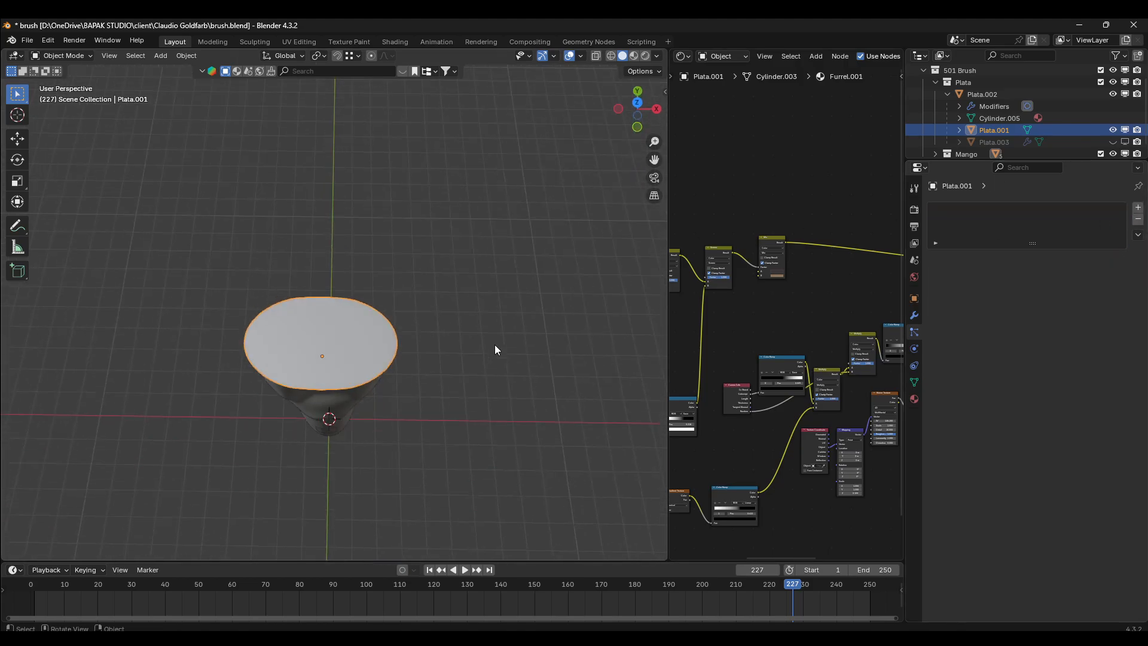
scroll(431, 350, "up", 3)
key("Tab")
key("z")
mouse_move(368, 350)
middle_mouse_down()
mouse_move(375, 340)
mouse_move(364, 341)
middle_mouse_up()
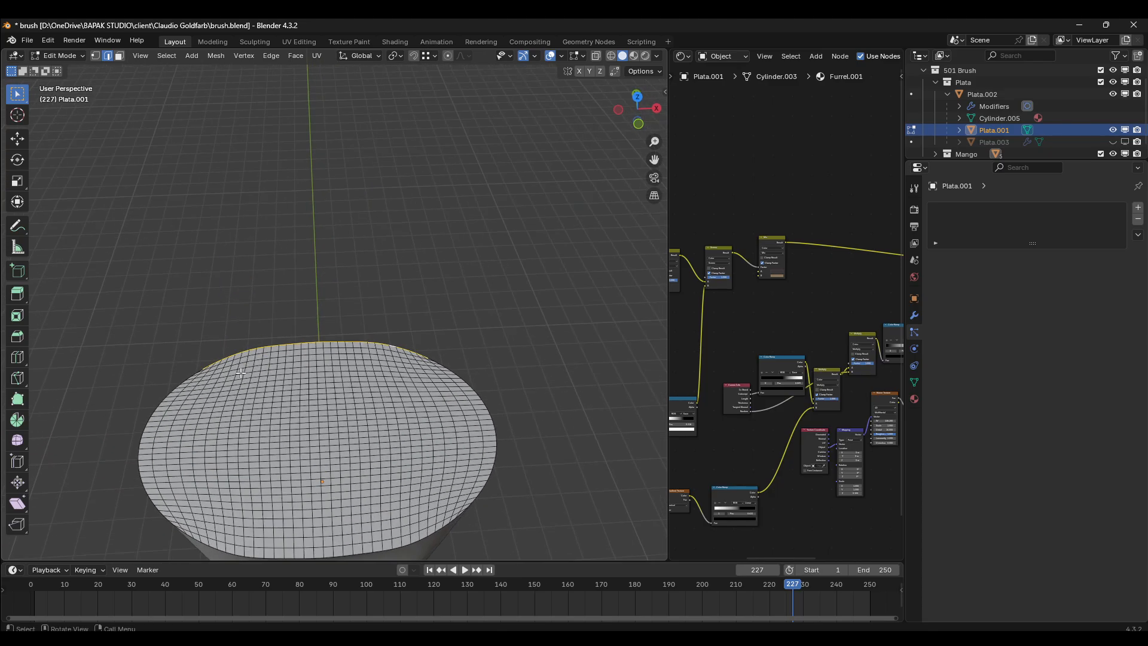
key("alt+a")
middle_click_drag(361, 452, 194, 323)
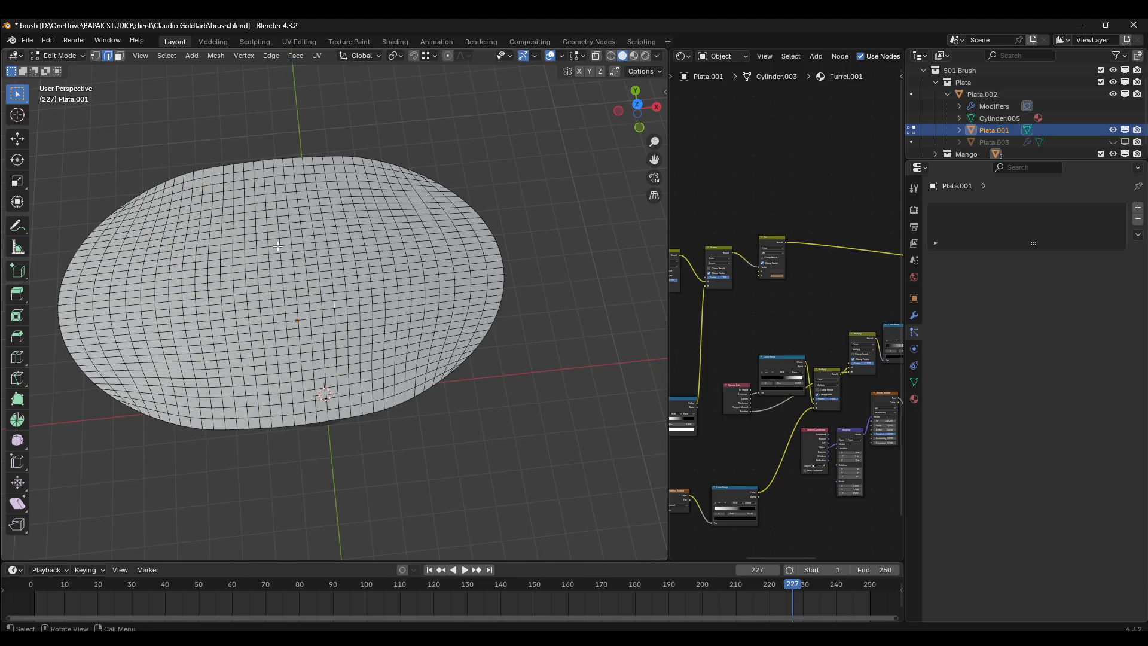
middle_click_drag(331, 277, 234, 359)
middle_click_drag(315, 298, 300, 283)
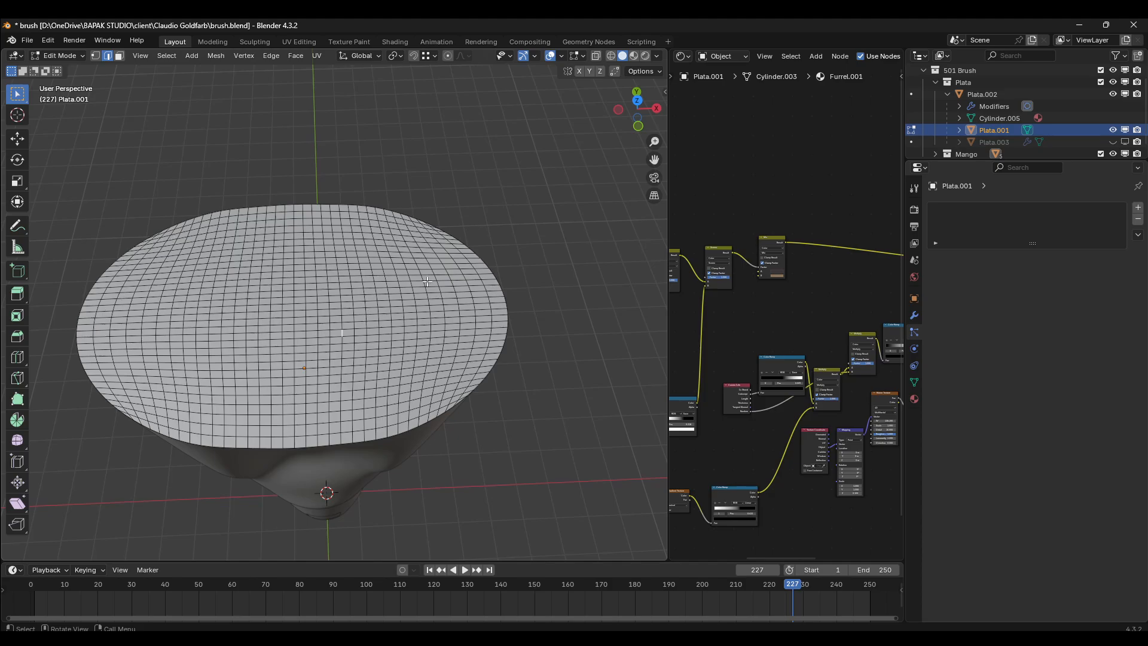
middle_click_drag(367, 338, 359, 291)
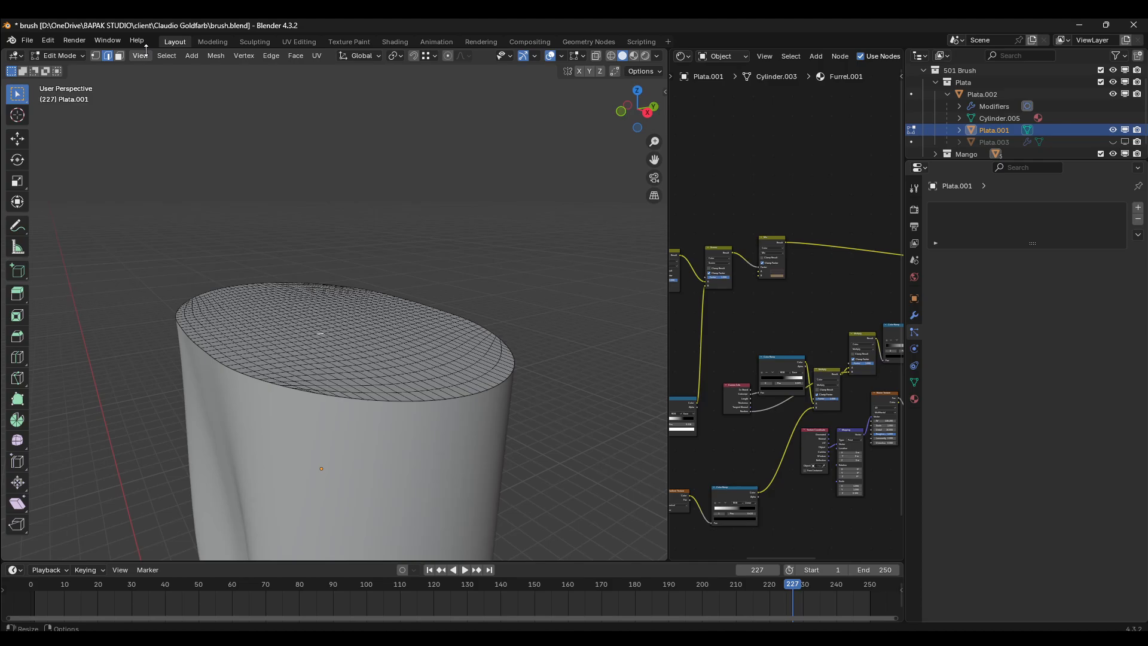
middle_click_drag(273, 267, 279, 295)
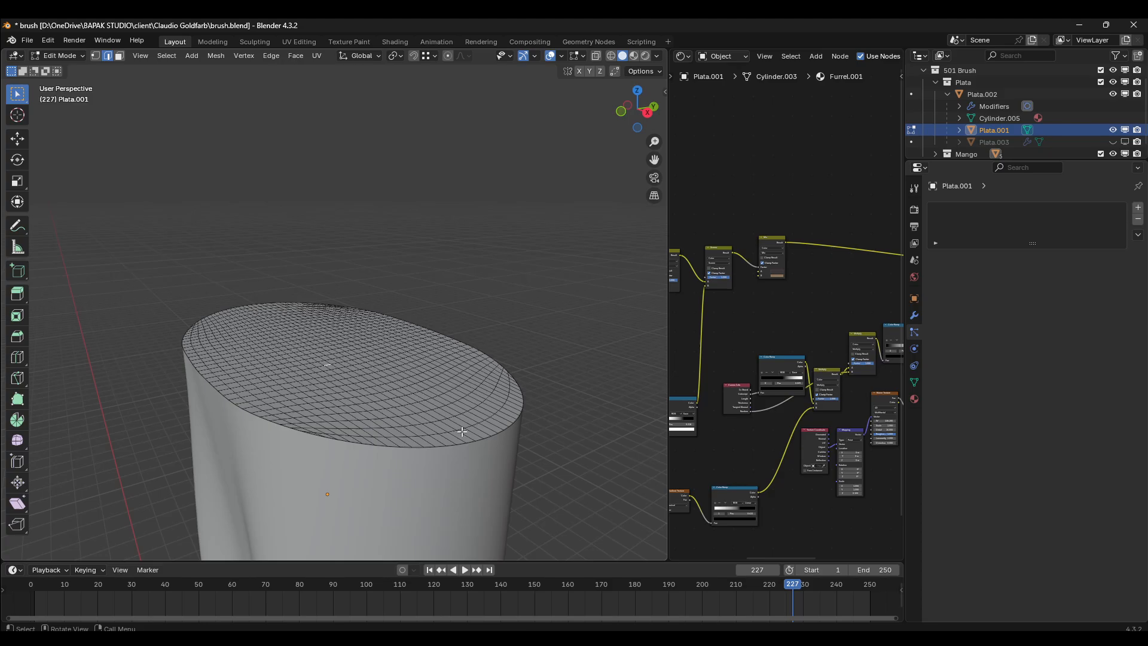
middle_click_drag(453, 364, 173, 323)
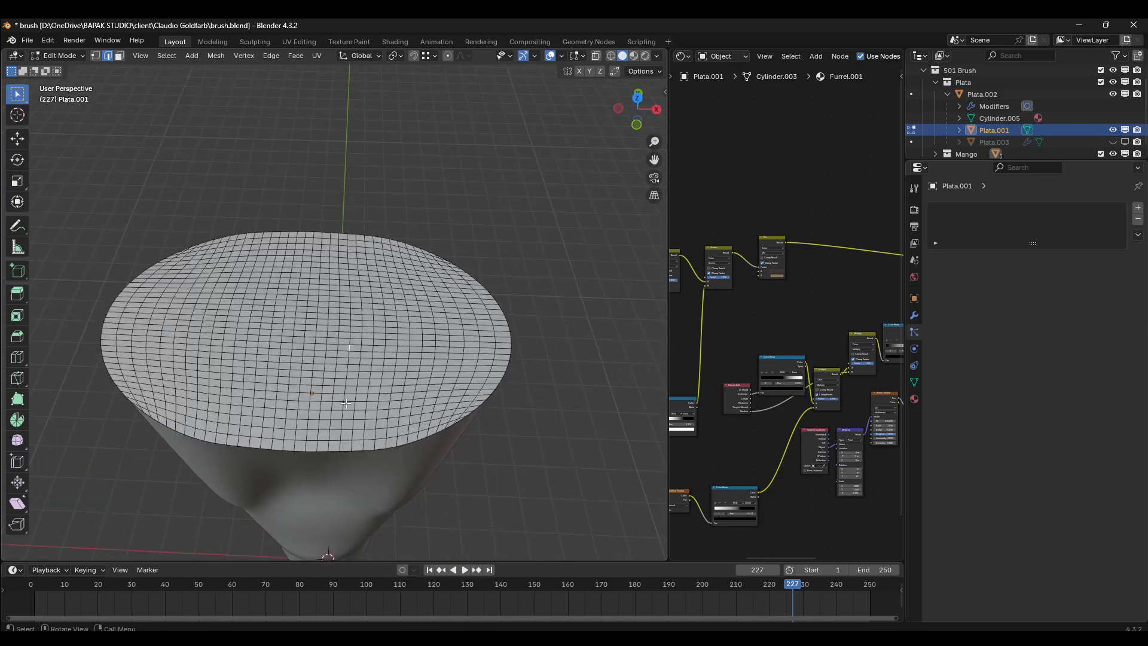
middle_click_drag(346, 403, 331, 346)
scroll(330, 346, "up", 4)
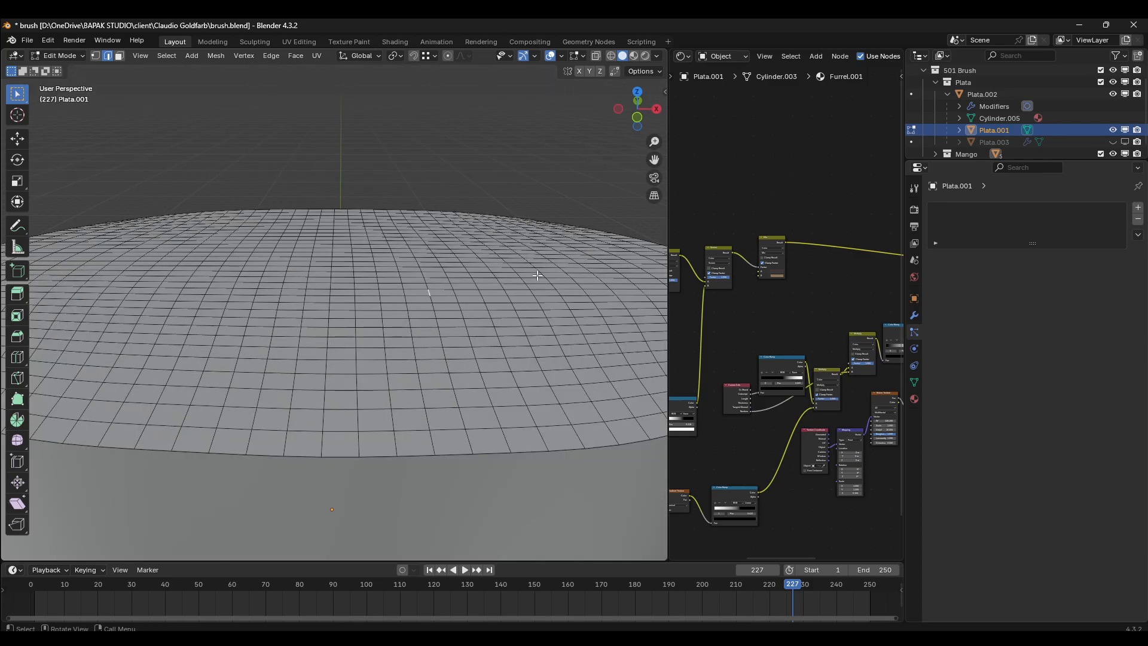
scroll(386, 275, "down", 5)
middle_click_drag(382, 274, 388, 258)
key("Tab")
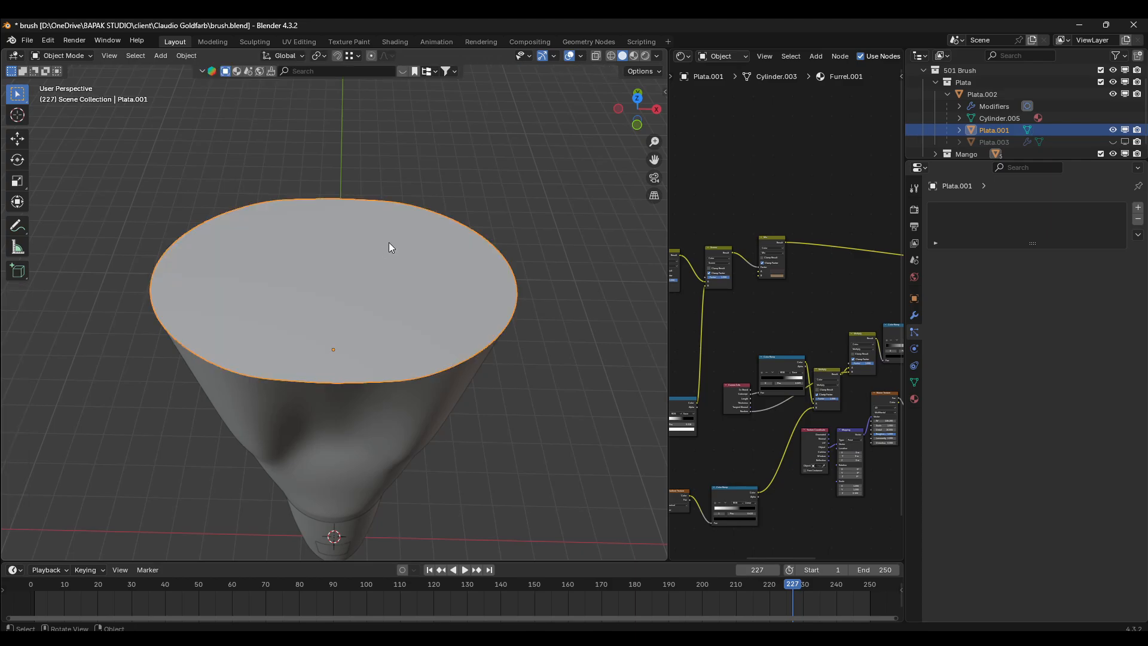
- Delete the Plata.001 cap and open the metal ferrule Plata.002 in Edit Mode
key("x")
left_click(388, 243)
left_click(412, 382)
key("Tab")
- Try duplicating the ferrule's upper rim edge loop and raising the copy above it, and undo the attempt
middle_click_drag(470, 372, 473, 314)
left_click(310, 259, "alt")
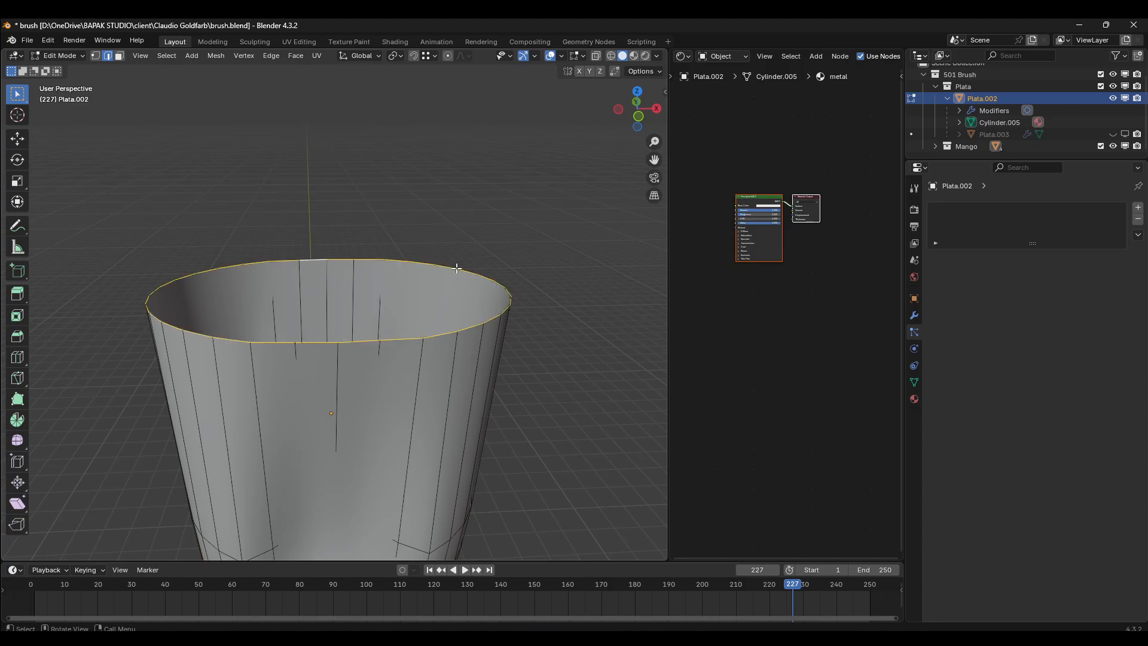
middle_click_drag(468, 254, 456, 256)
key("g")
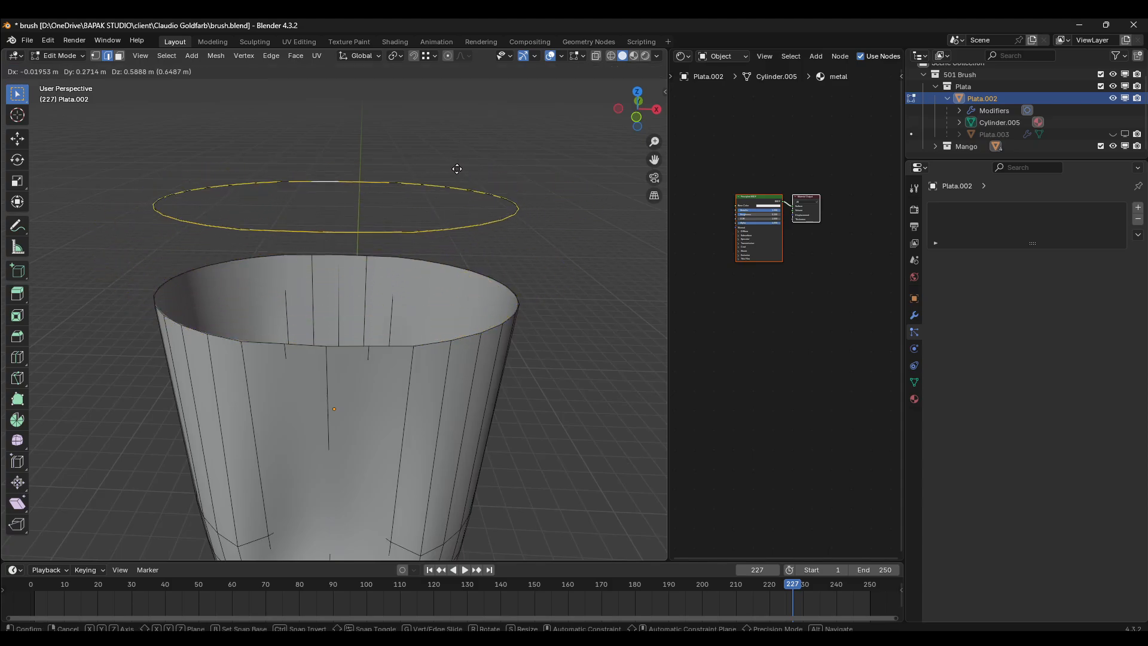
left_click(457, 168)
key("ctrl+z")
key("ctrl+z")
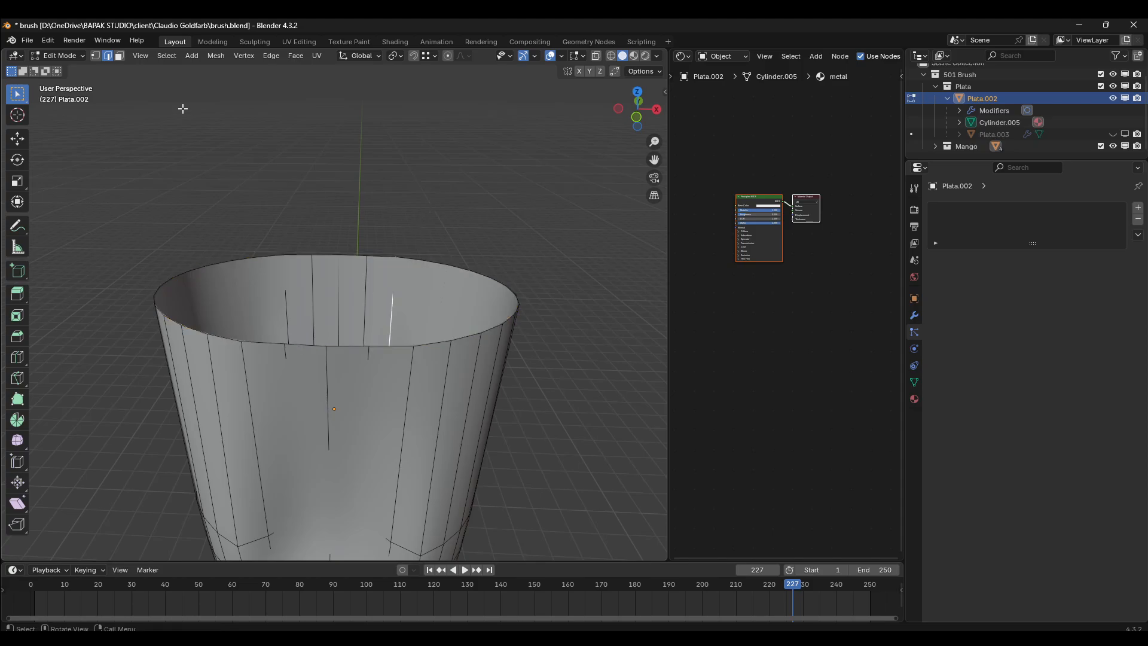
key("ctrl+z")
- Duplicate the ferrule's upper rim edge loop in place and separate it into its own object
left_click(349, 255, "alt")
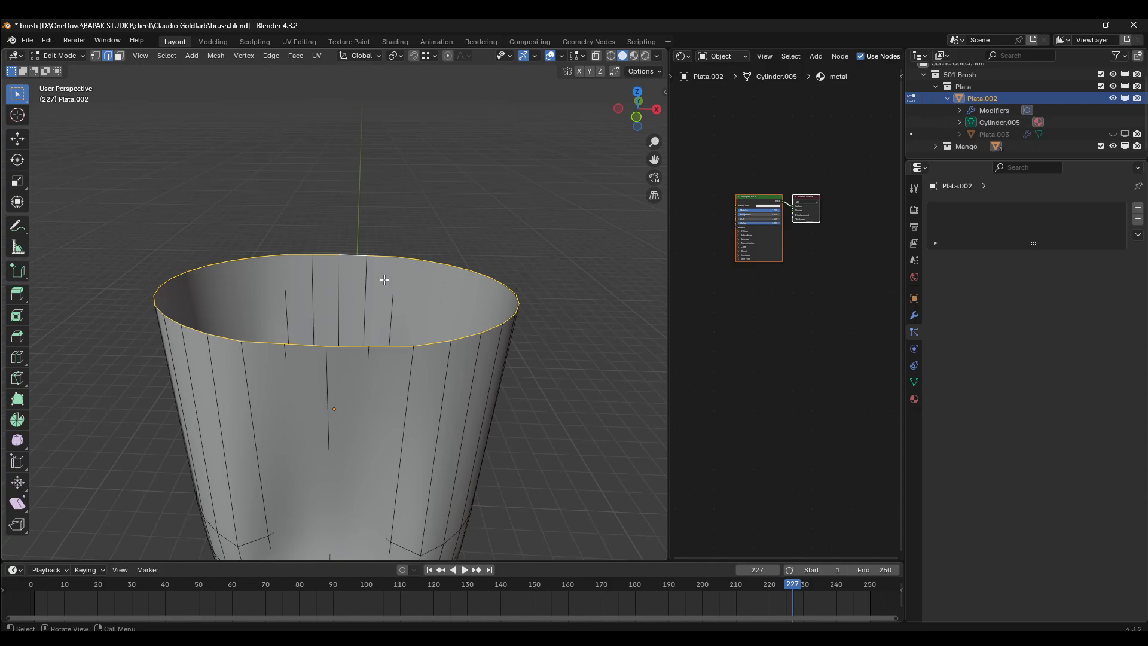
key("shift+d")
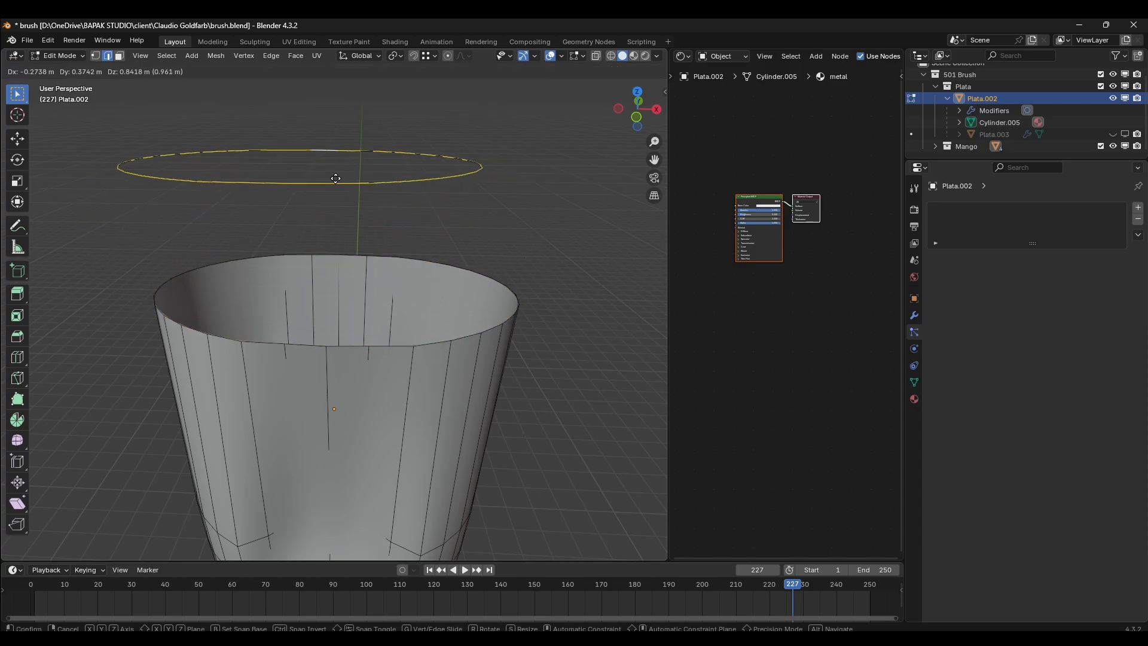
right_click(336, 178)
key("p")
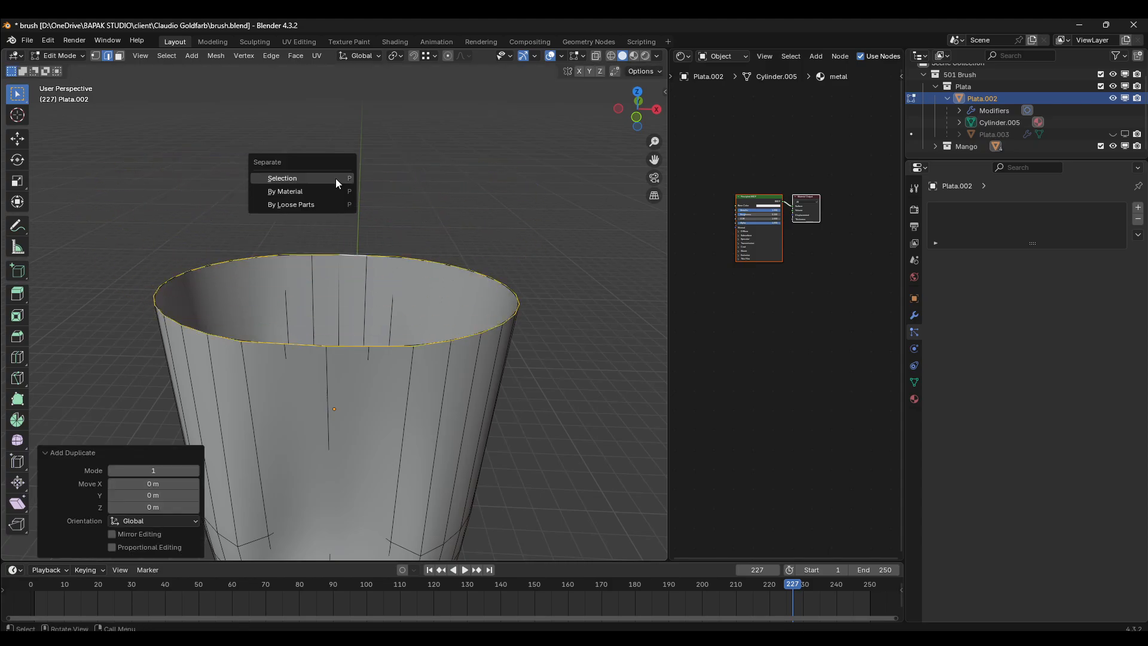
left_click(336, 178)
- Turn on the Screencast Keys display in the 3D viewport
key("n")
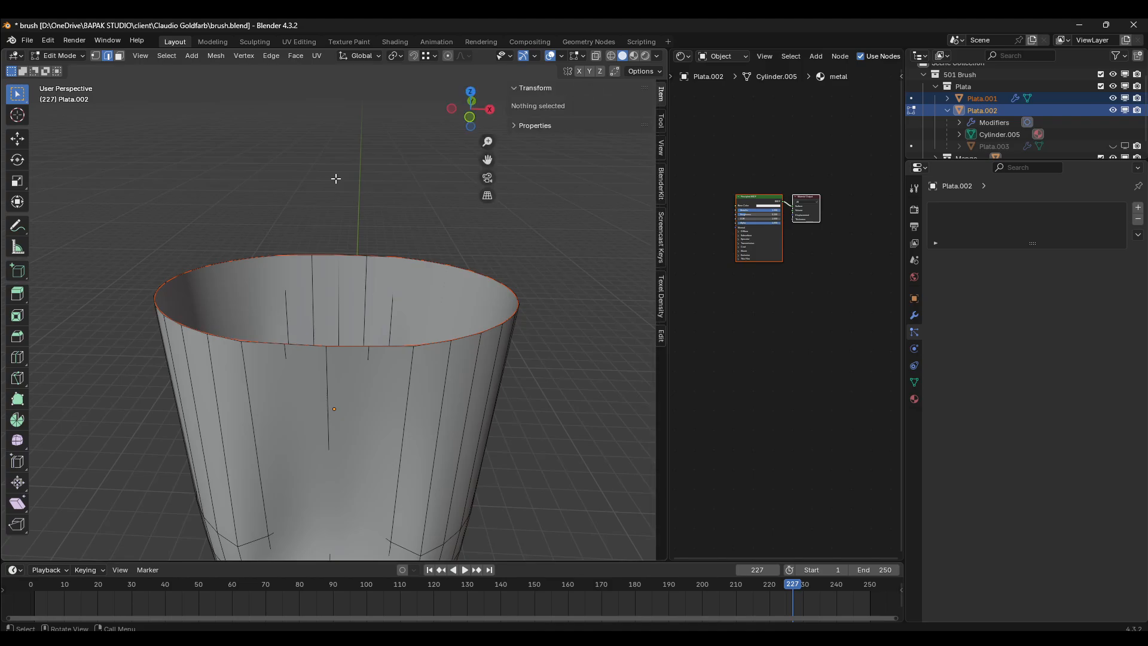
left_click(659, 233)
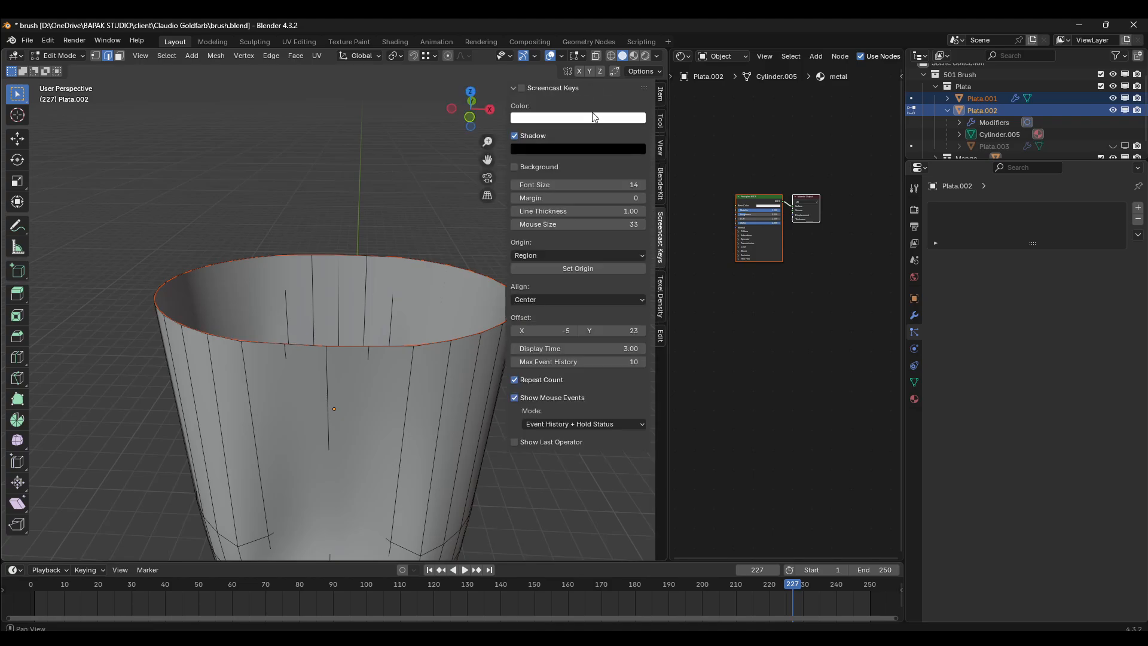
key("n")
scroll(379, 259, "down", 1)
middle_click_drag(379, 259, 400, 249, "shift")
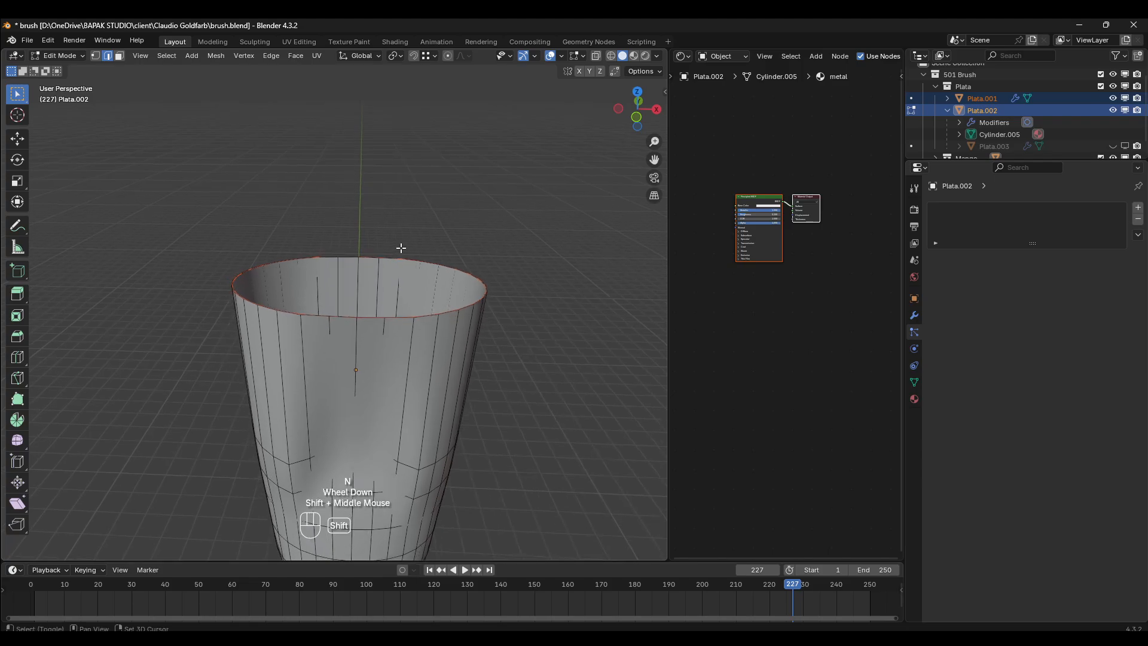
scroll(401, 248, "up", 1)
- Return to Object Mode, select only the separated rim loop, and open it in Edit Mode
key("Tab")
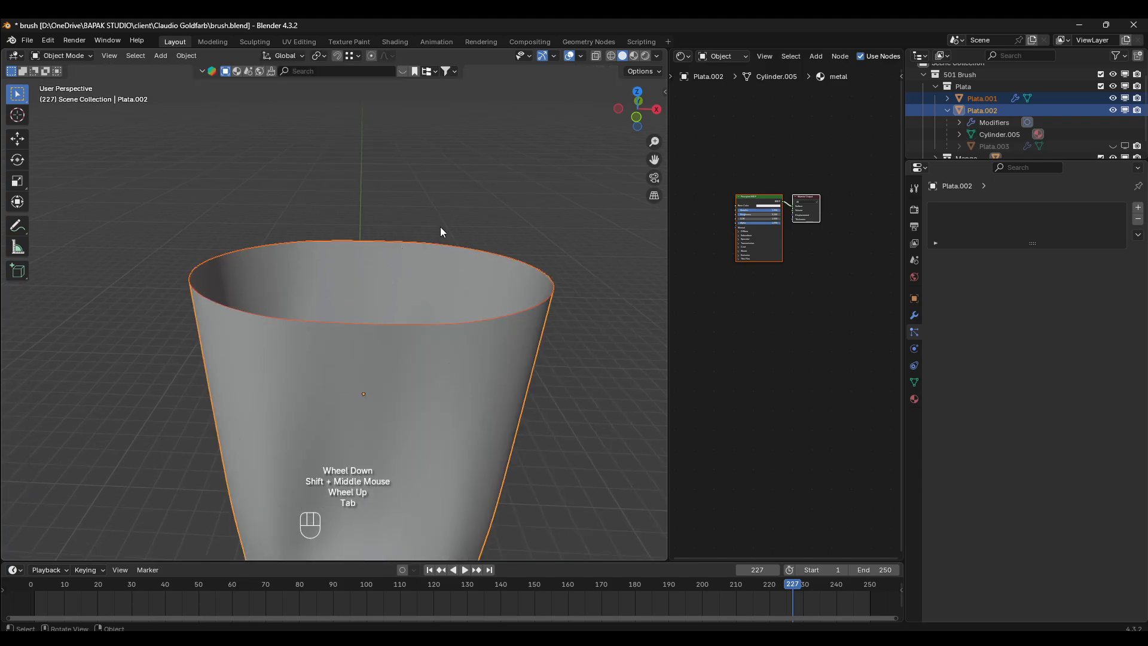
left_click(430, 245)
left_click(429, 246)
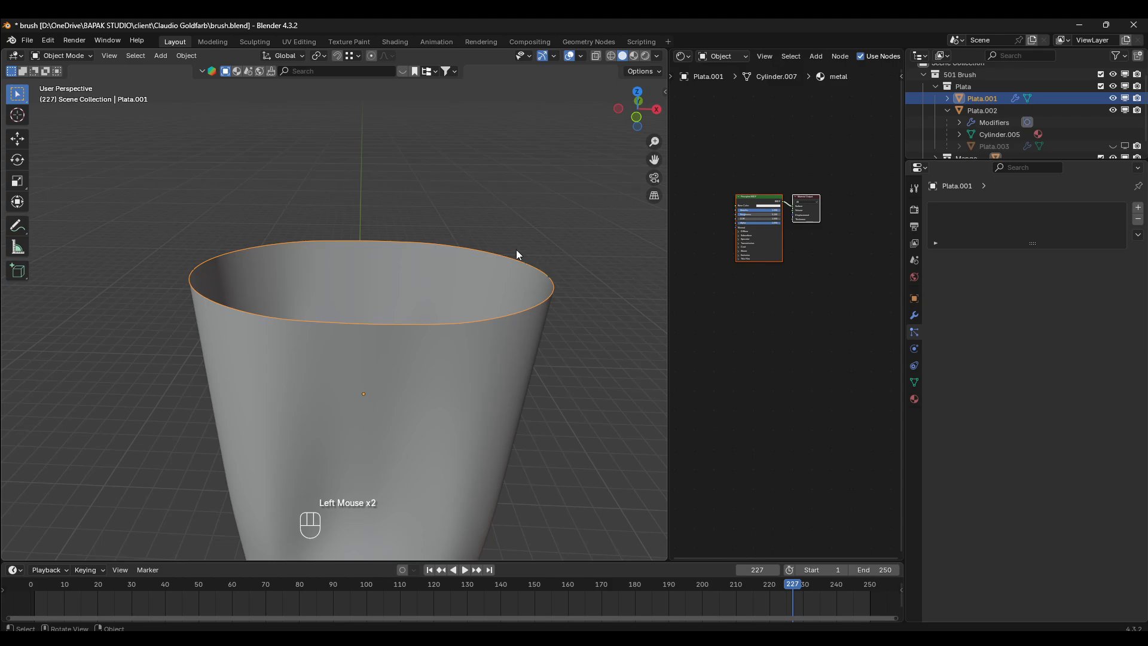
key("g")
right_click(342, 180)
key("Tab")
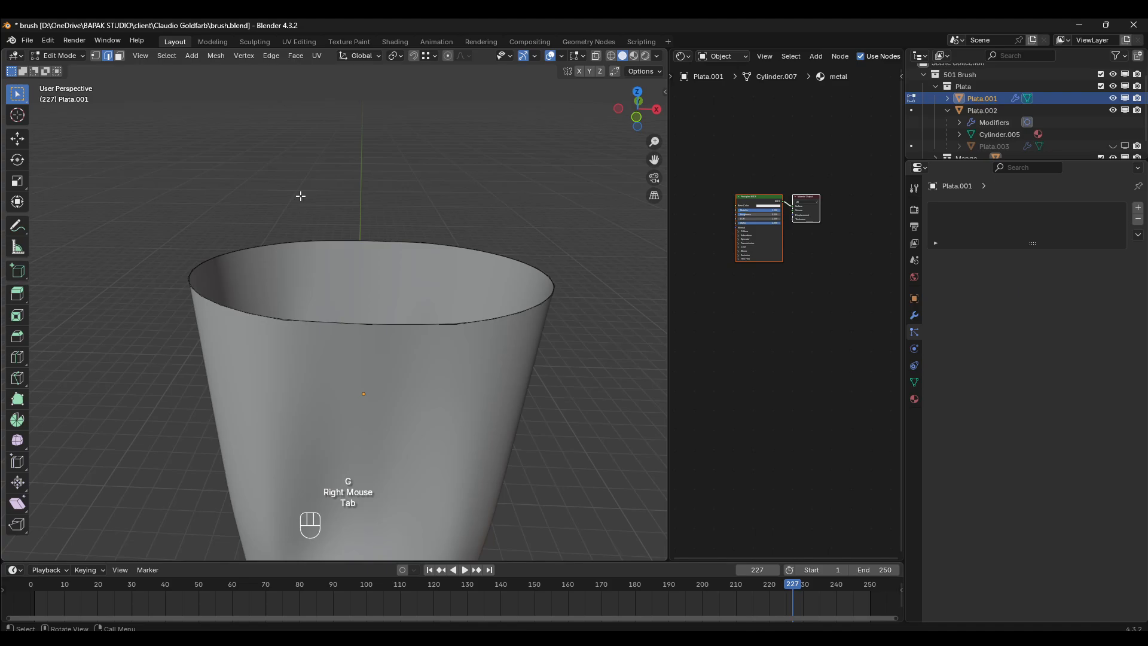
- Select the whole separated rim loop and close its opening with Grid Fill
key("a")
middle_click_drag(400, 177, 403, 248)
scroll(402, 248, "up", 1)
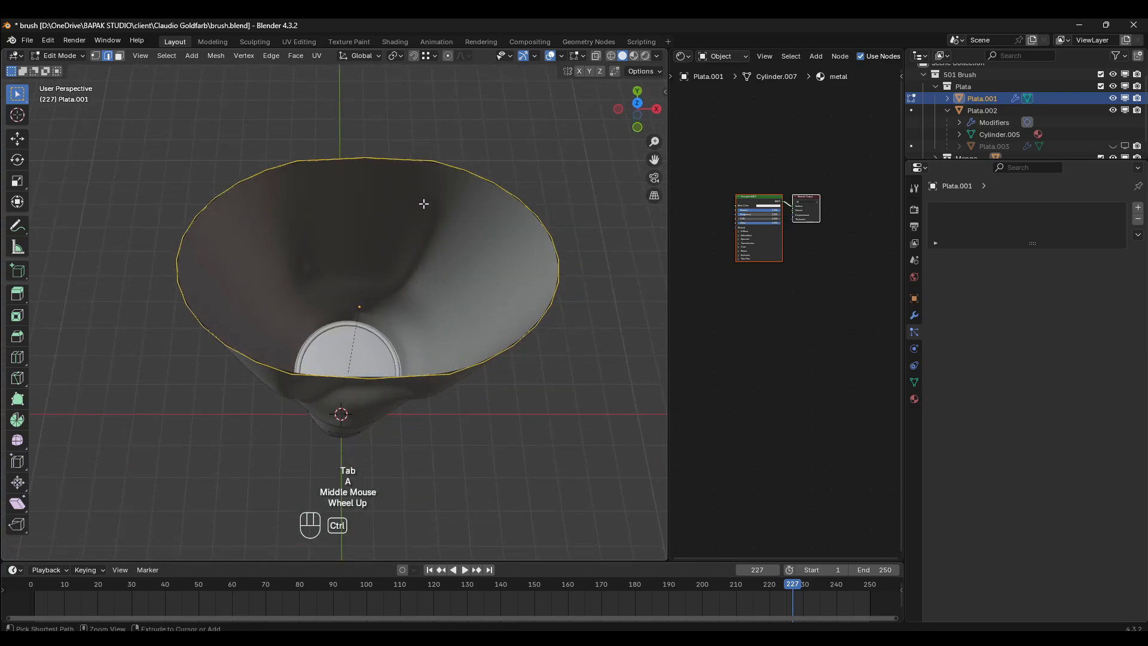
key("ctrl+f")
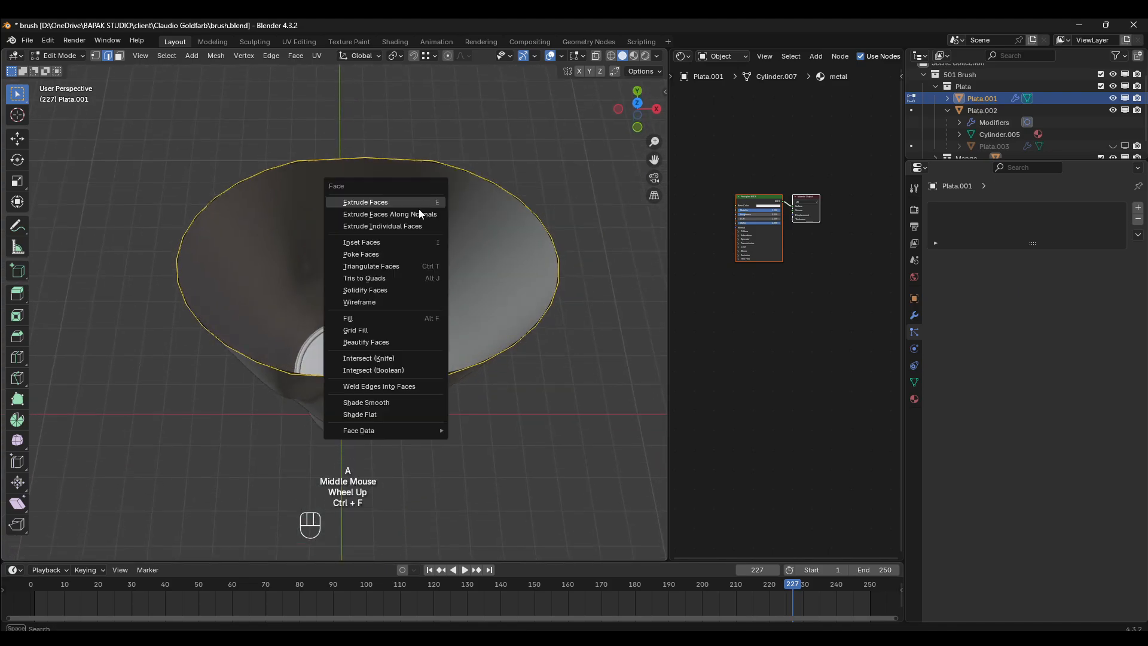
left_click(371, 331)
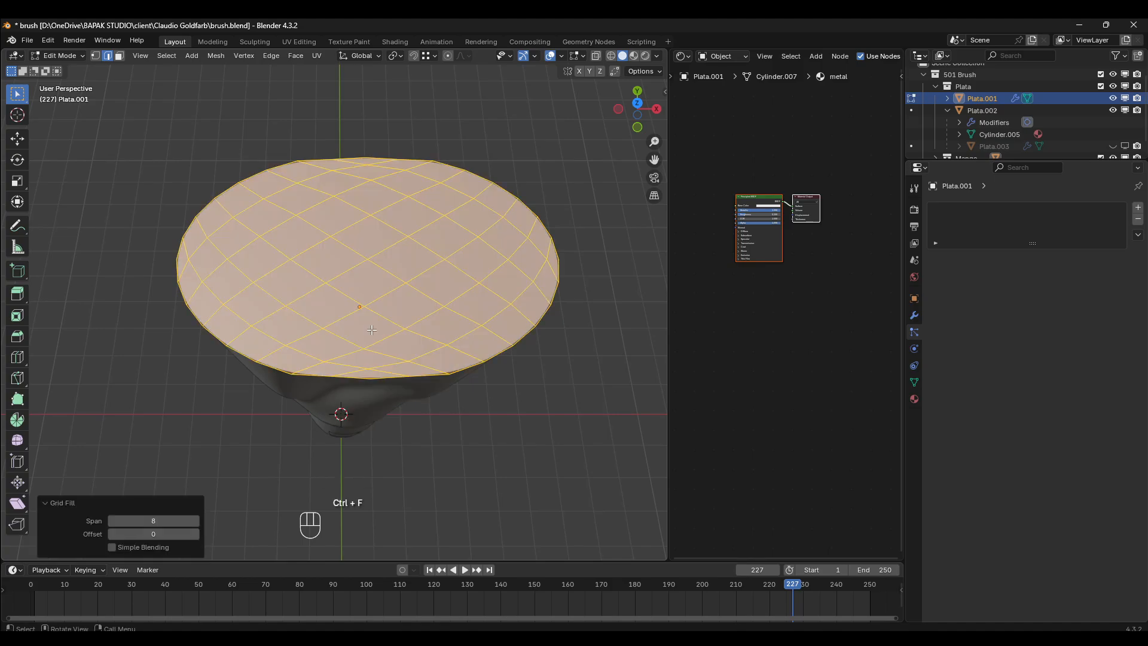
- Set the Grid Fill span to 10 and its offset to 3 so the grid lines align with the oval's axes
left_click(195, 521)
left_click(195, 521)
left_click(195, 525)
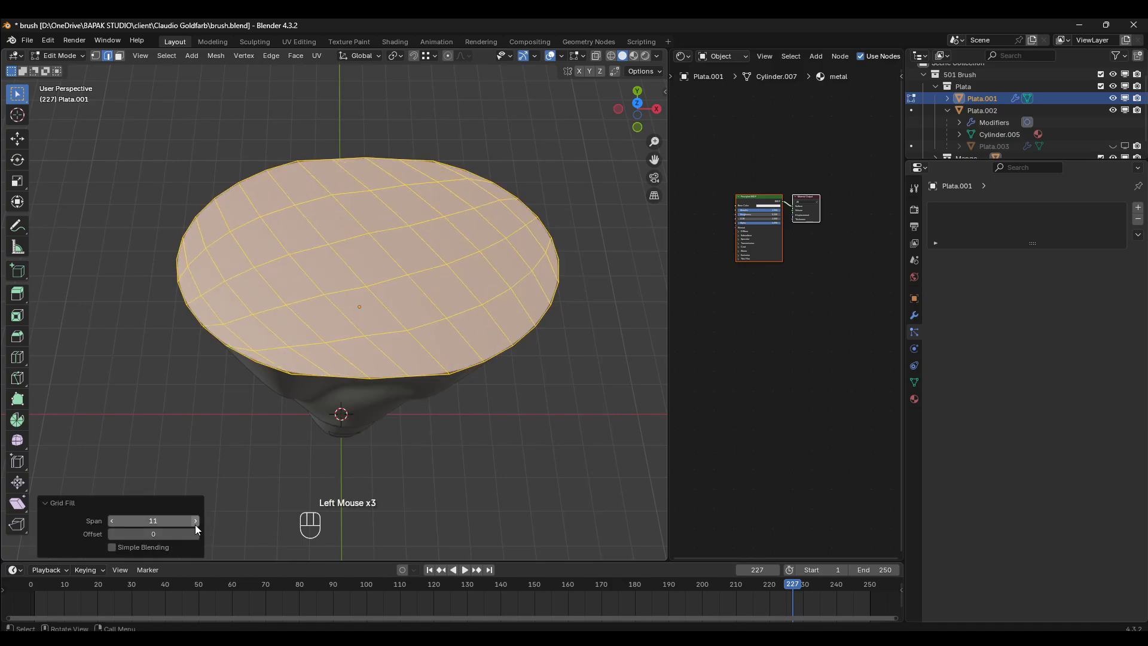
left_click(194, 526)
left_click(195, 525)
left_click(195, 525)
left_click(195, 525)
left_click(111, 521)
left_click(111, 521)
left_click(111, 520)
left_click(195, 533)
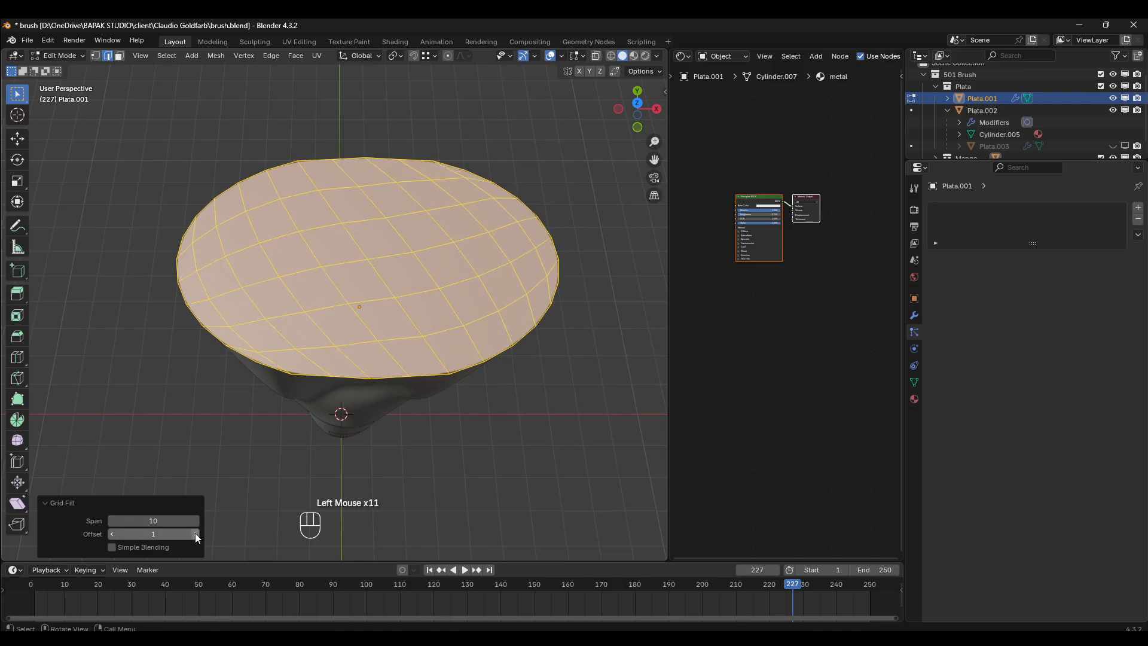
left_click(195, 532)
left_click(195, 533)
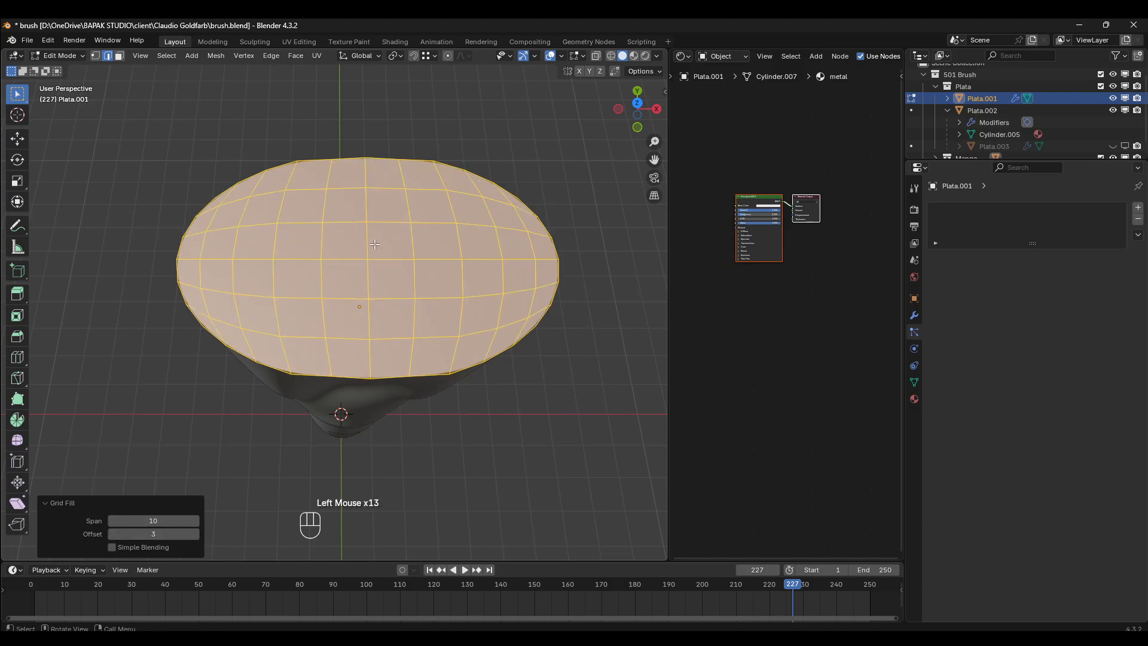
- Return to Object Mode and apply the filled cap's Subdivision modifier
key("Tab")
middle_click_drag(379, 249, 476, 302)
key("Tab")
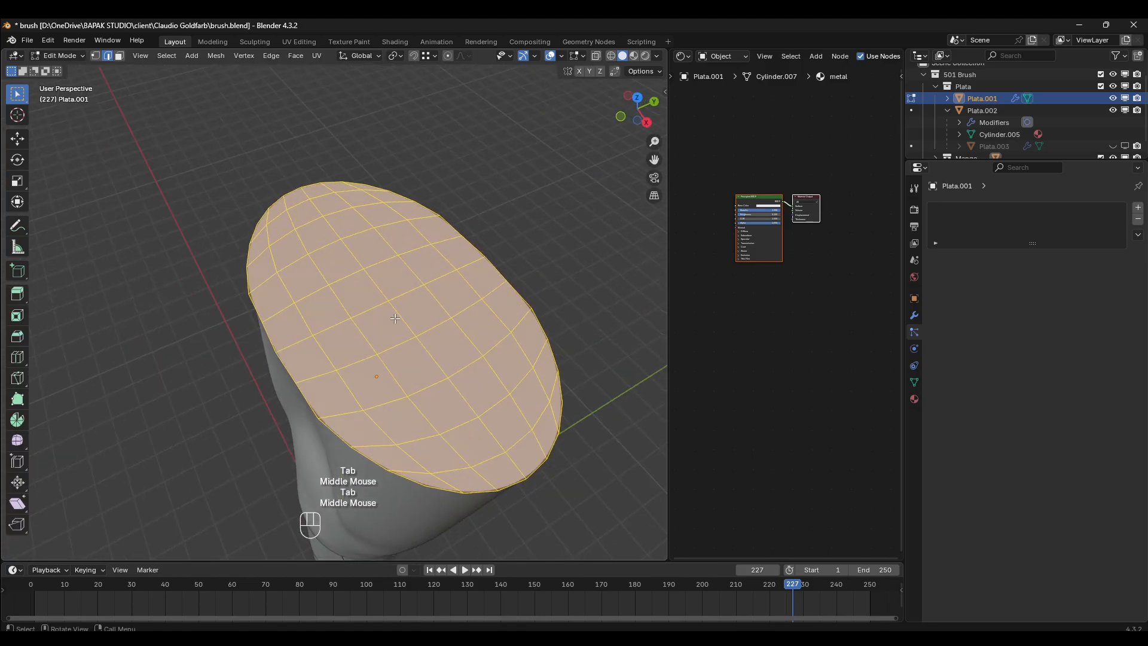
key("Tab")
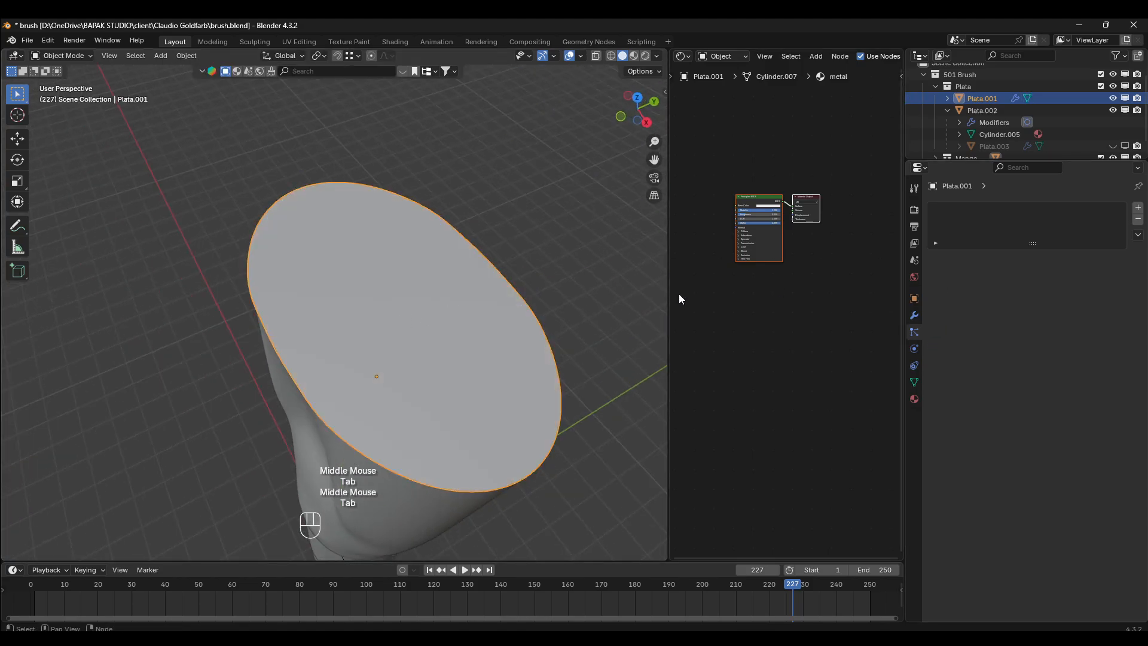
left_click(914, 315)
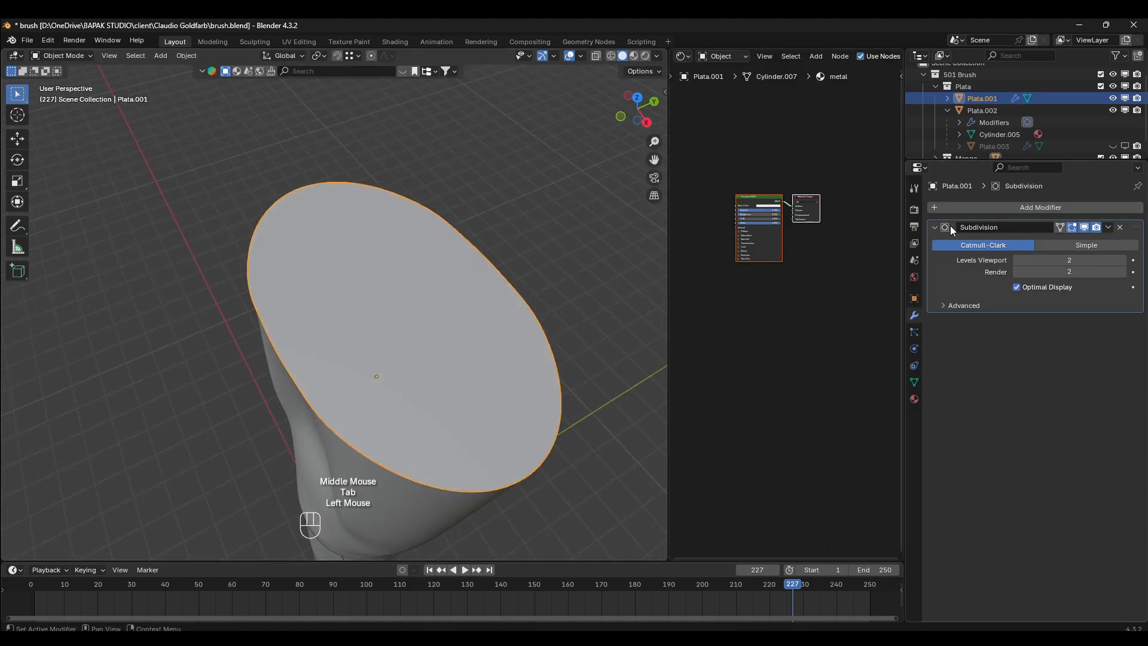
left_click(1104, 228)
left_click(1082, 238)
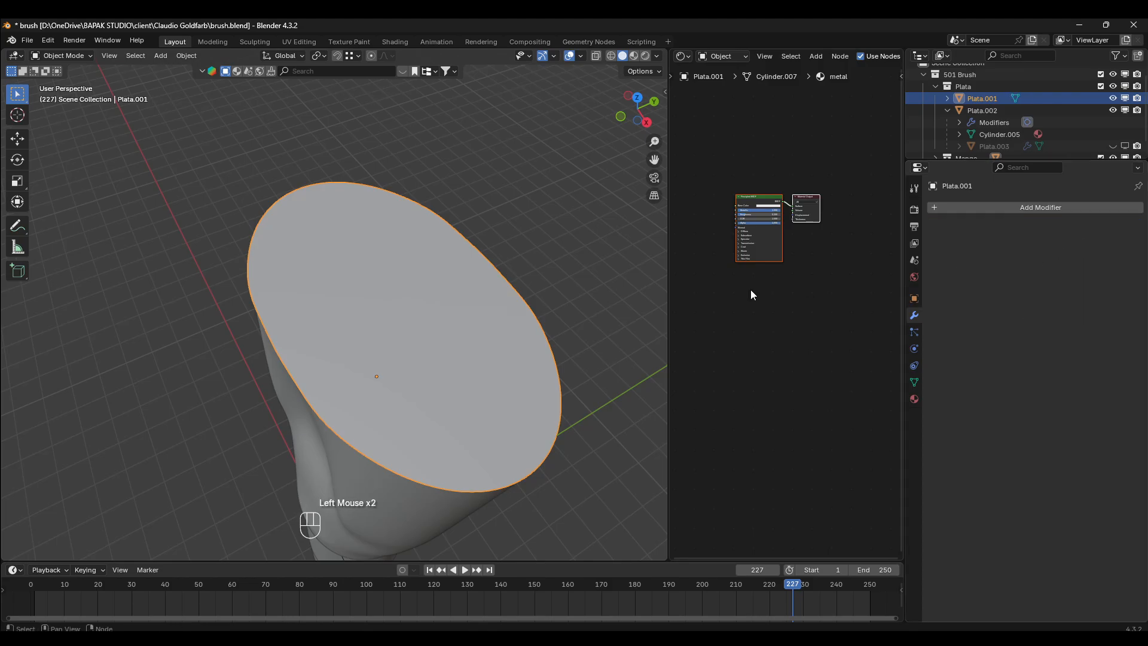
- Examine the cap's subdivided mesh in Edit Mode from several angles and review its particle and modifier settings
key("Tab")
middle_click_drag(485, 360, 432, 339)
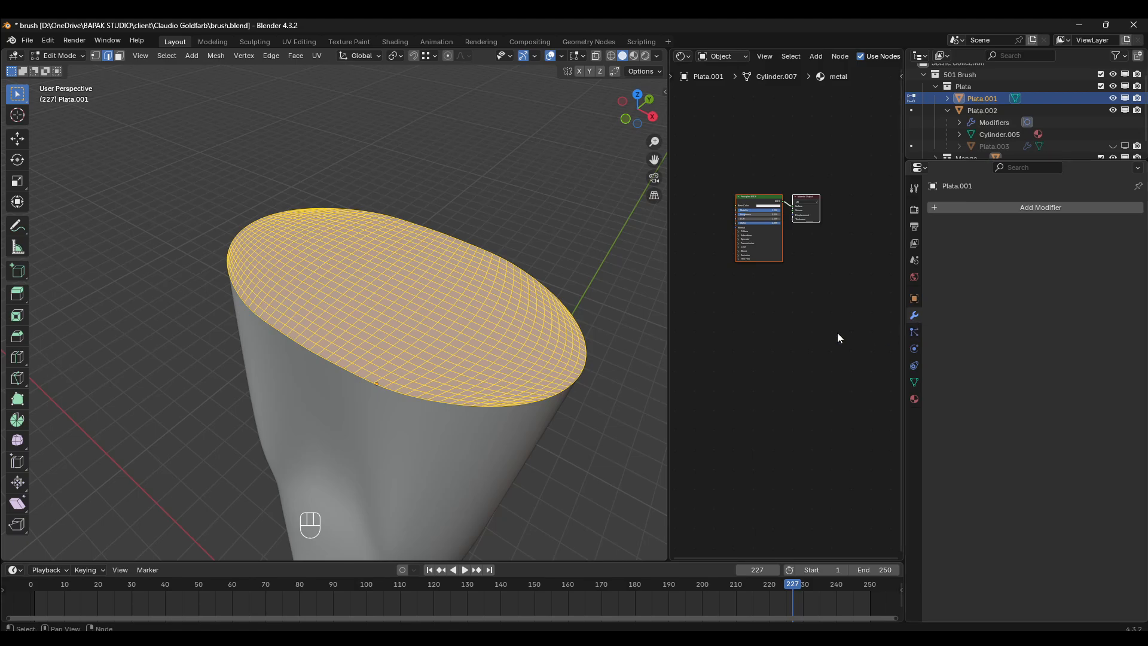
left_click(914, 332)
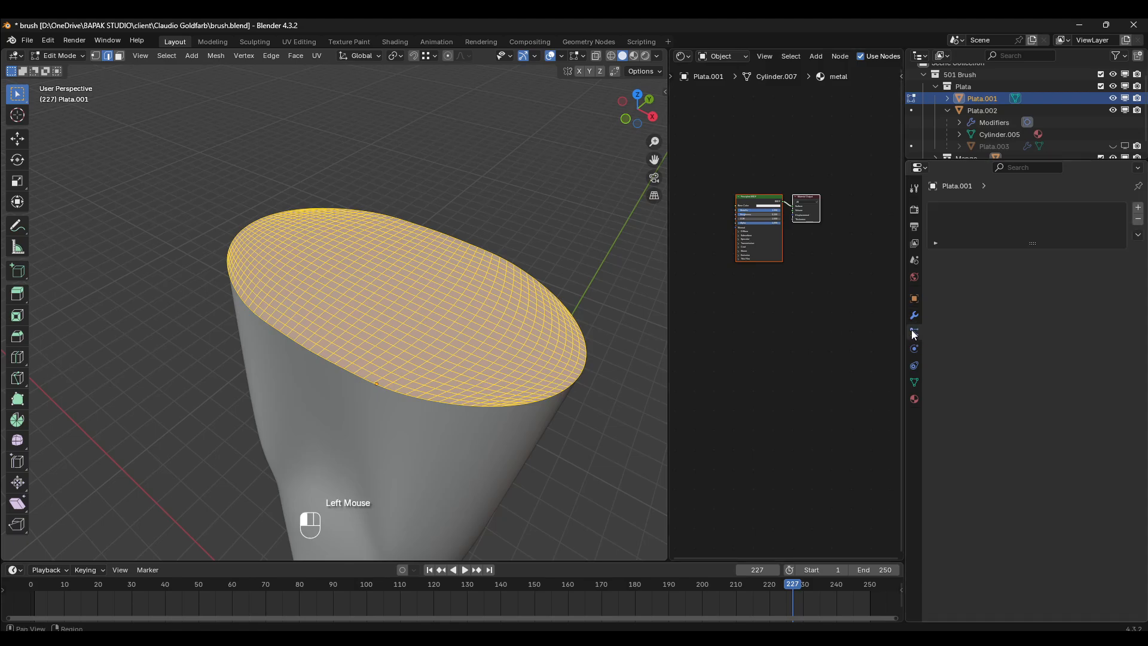
middle_click_drag(314, 371, 335, 366)
scroll(335, 366, "up", 1)
scroll(356, 364, "down", 4)
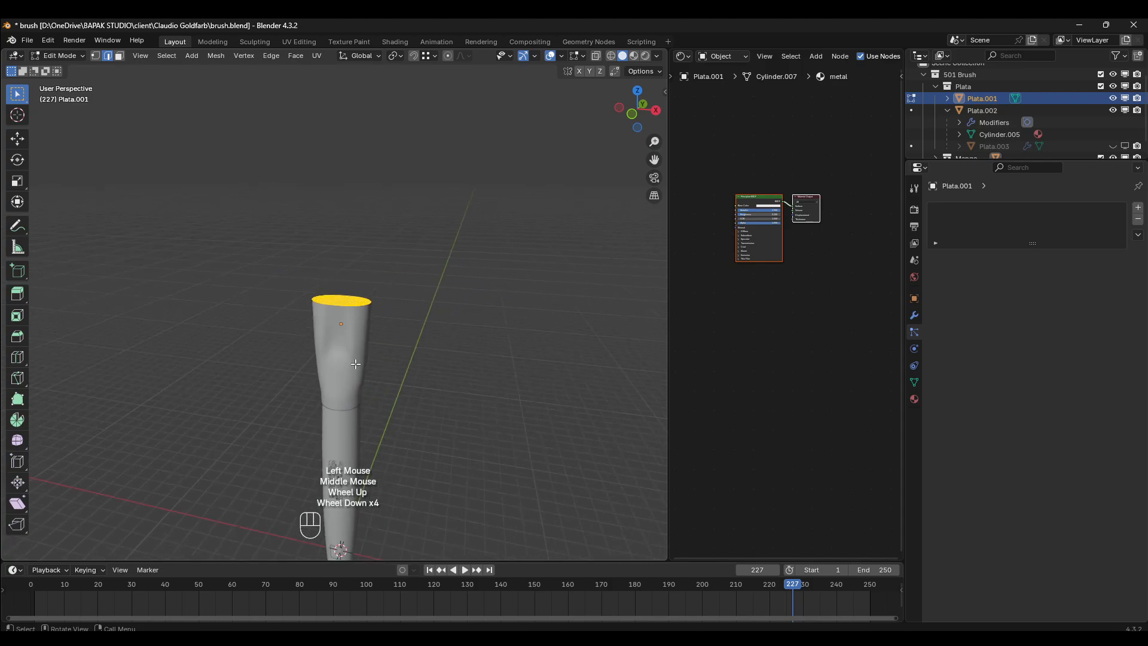
scroll(359, 326, "up", 2)
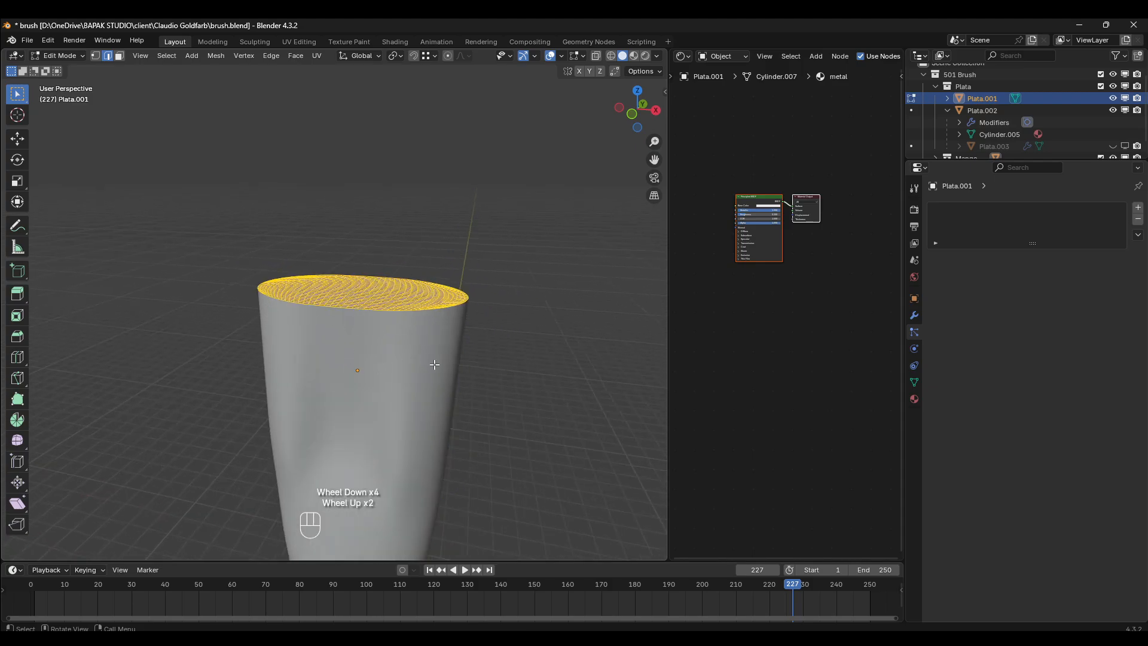
middle_click_drag(431, 364, 422, 392)
scroll(400, 286, "up", 2)
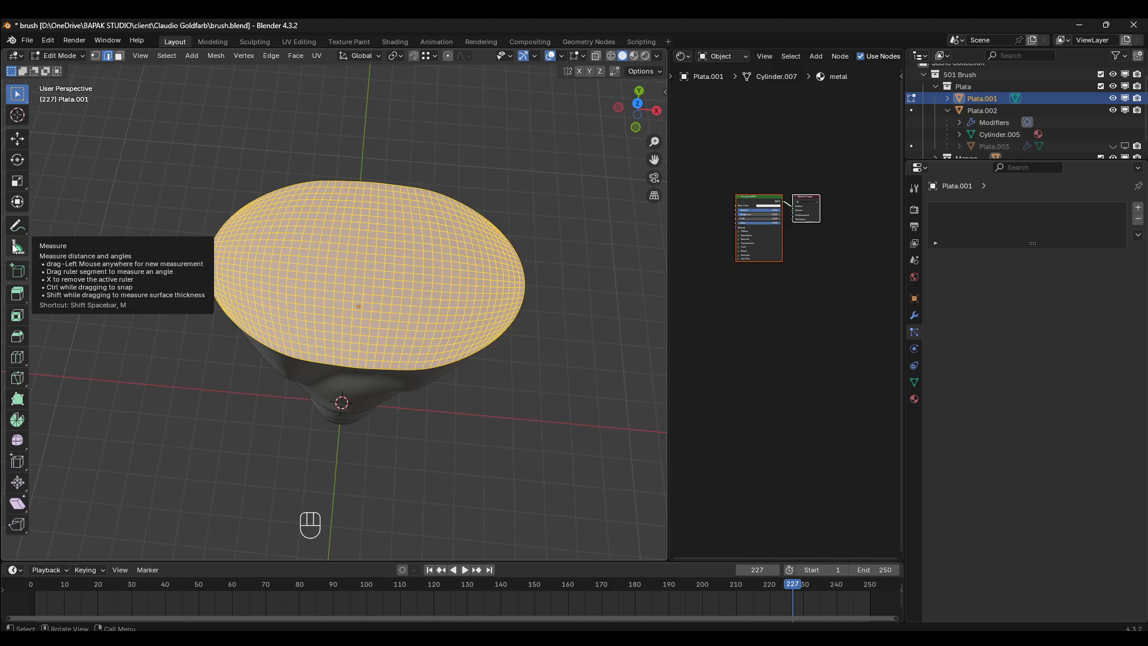
left_click(914, 315)
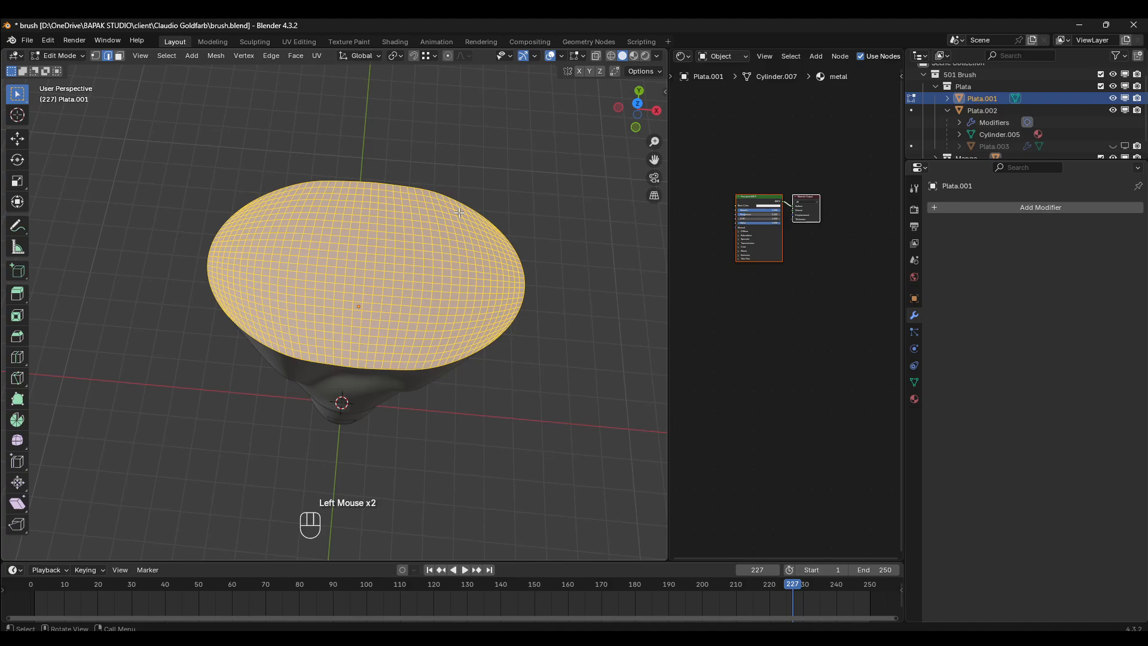
middle_click_drag(459, 212, 312, 248, "shift")
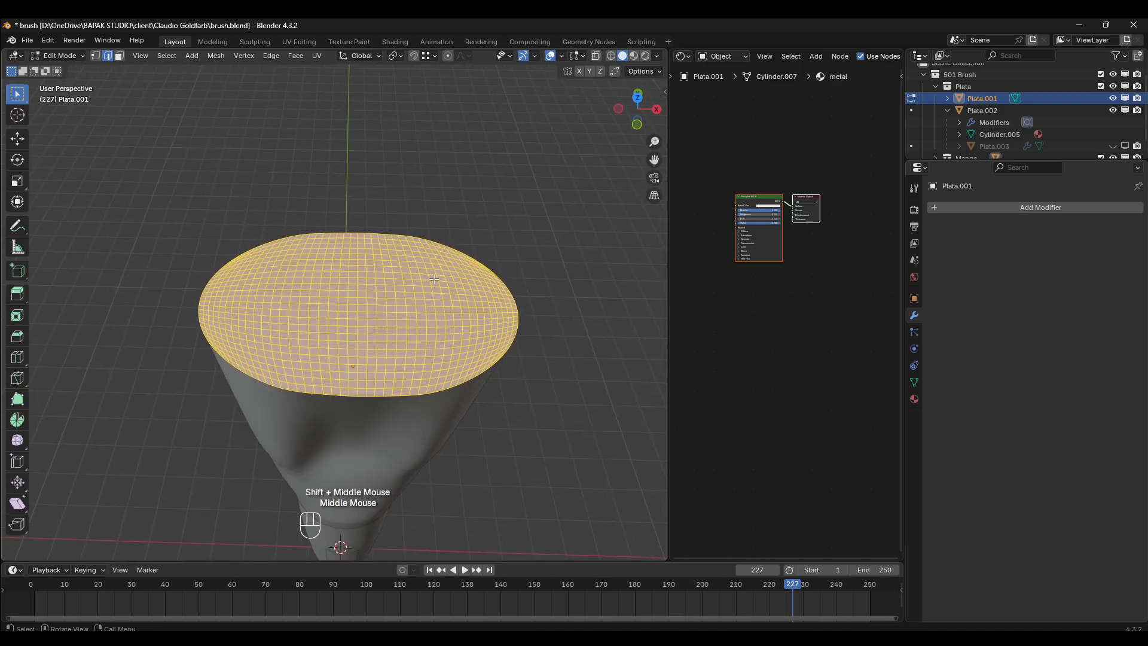
scroll(312, 248, "up", 2)
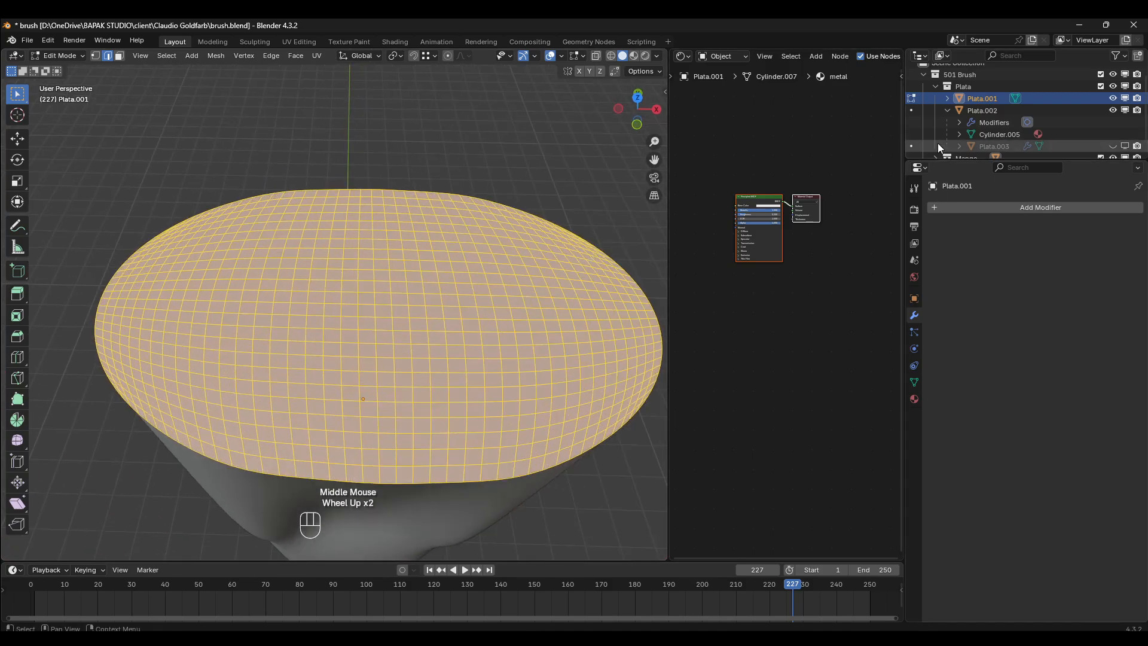
- Add a Hair particle system to the cap in Object Mode and set its number to 4000
key("Tab")
left_click(913, 330)
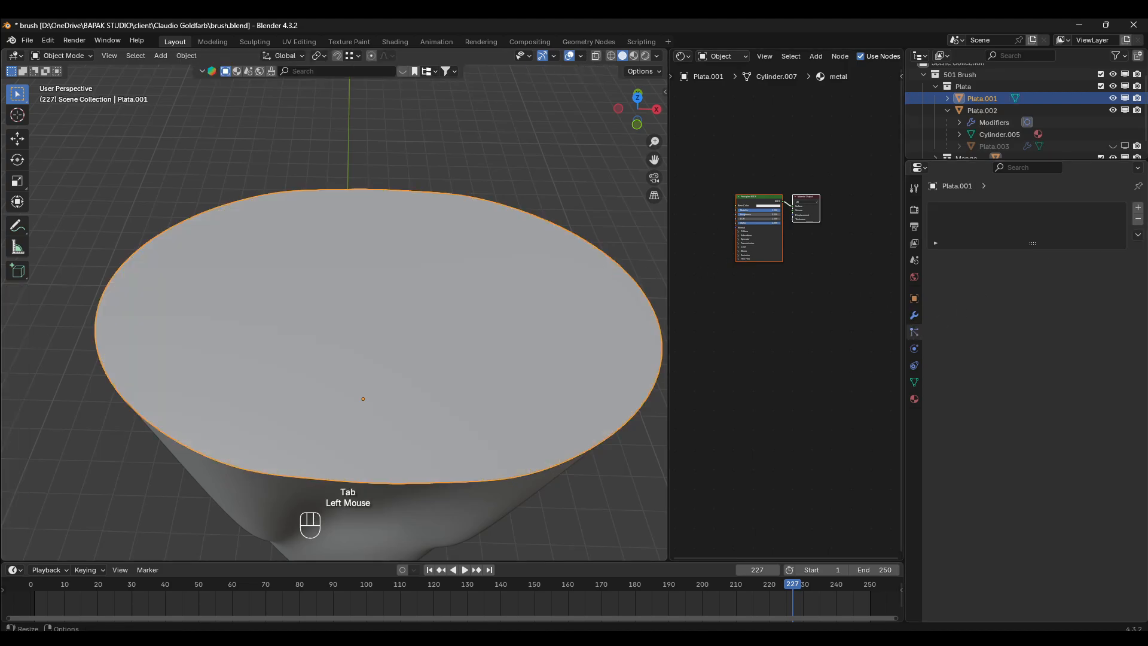
left_click(1138, 209)
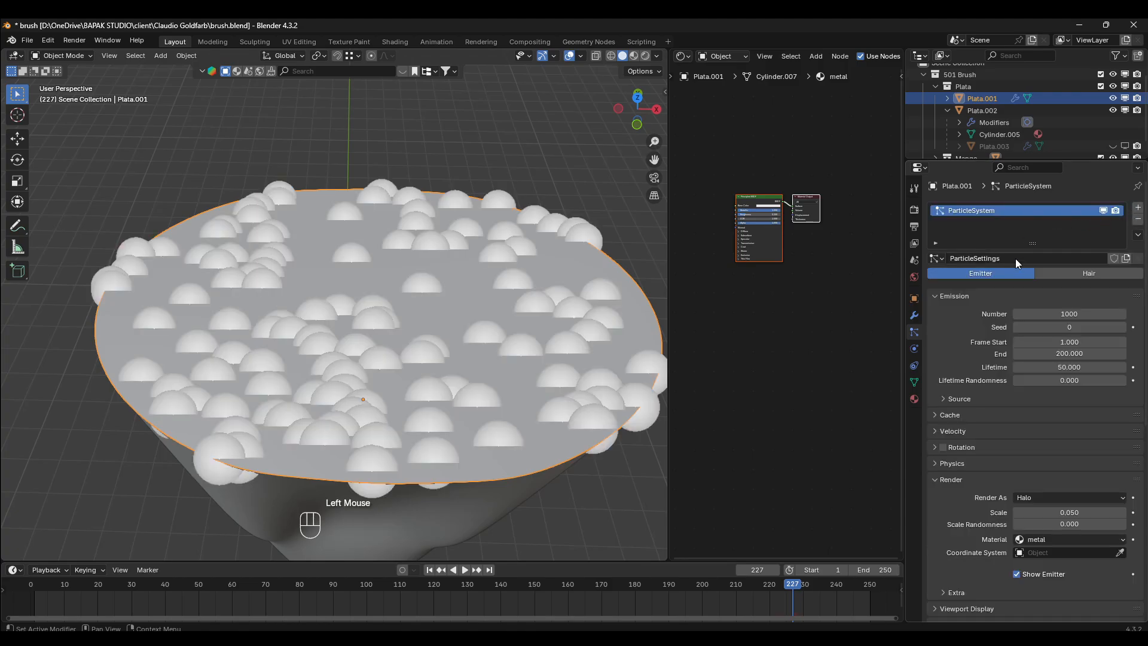
left_click(1089, 274)
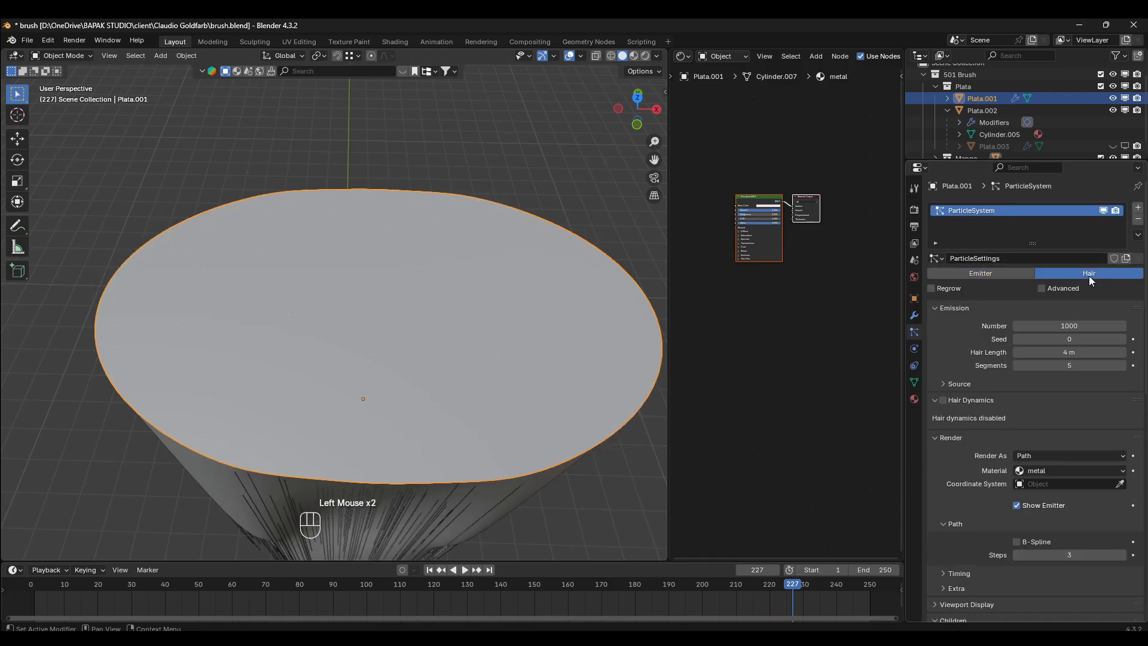
left_click(1060, 326)
type("40")
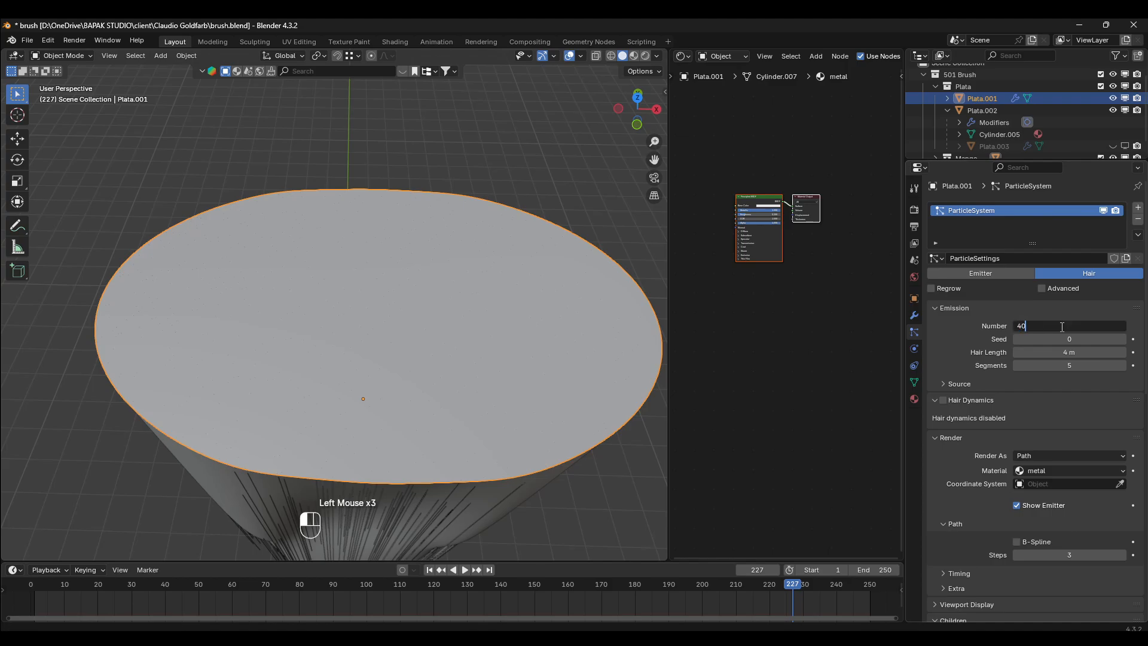
type("00")
- Turn on the Face Orientation overlay to check which way the cap's faces point
scroll(442, 367, "down", 2)
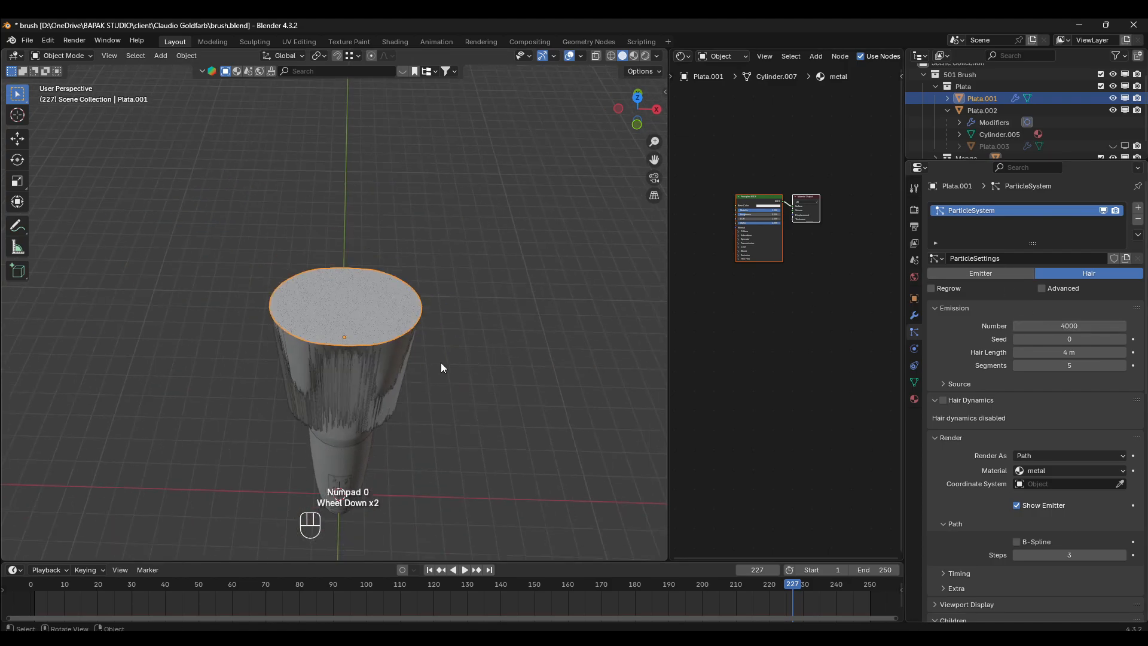
middle_click_drag(441, 363, 338, 326)
scroll(422, 285, "up", 2)
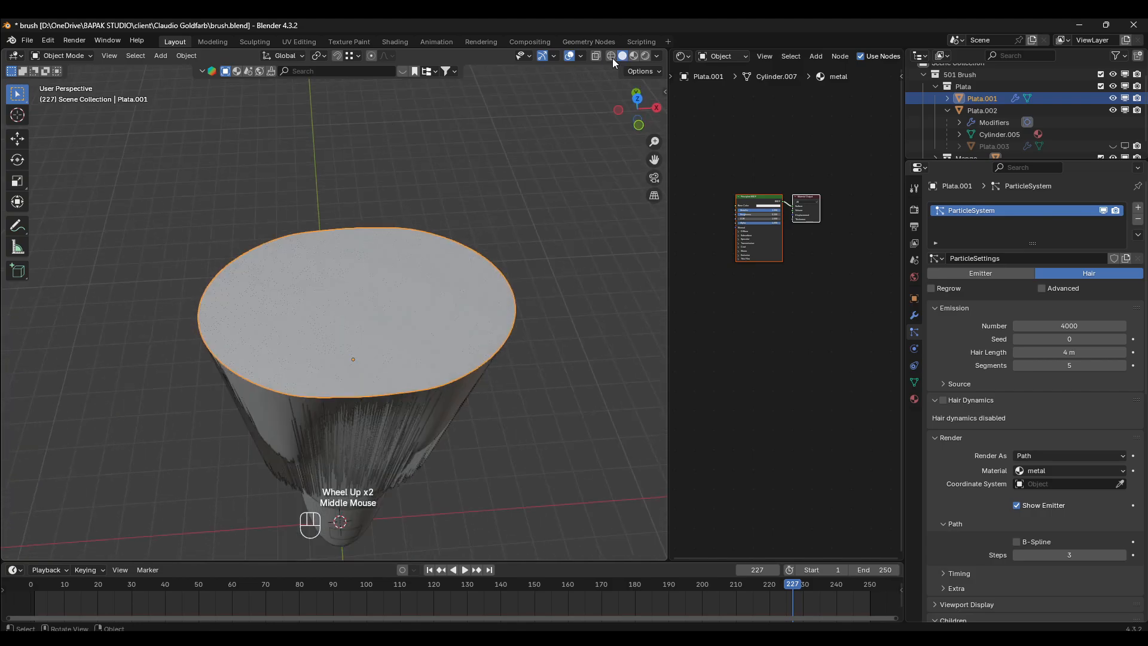
left_click(580, 57)
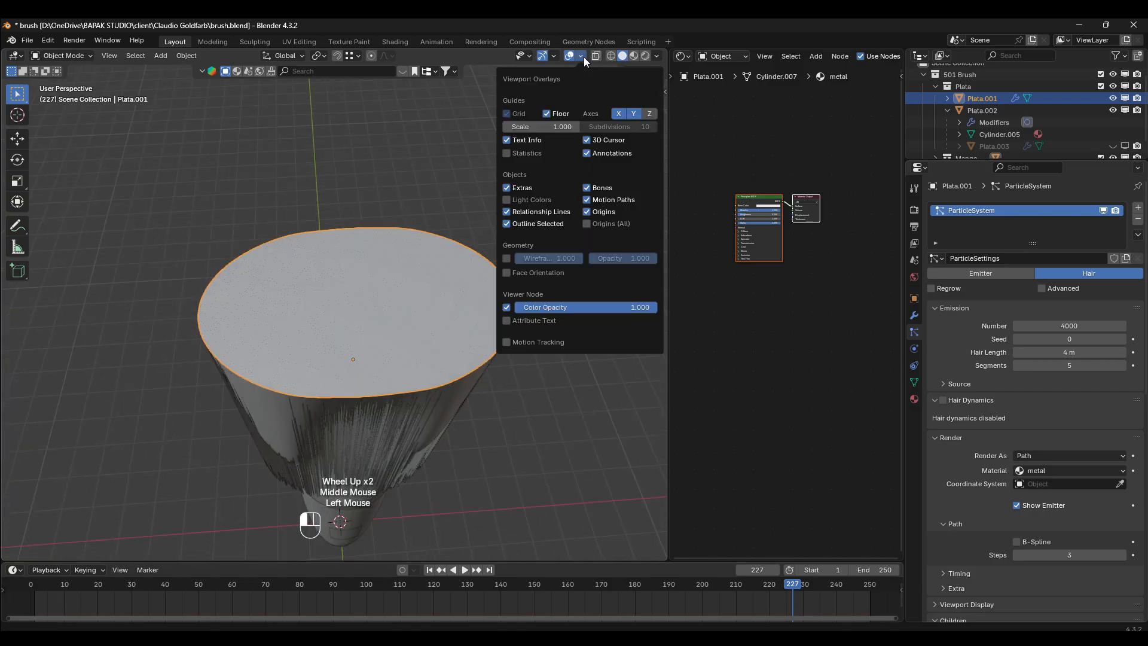
left_click(515, 273)
mouse_move(343, 285)
middle_mouse_down()
mouse_move(393, 246)
mouse_move(336, 280)
middle_mouse_up()
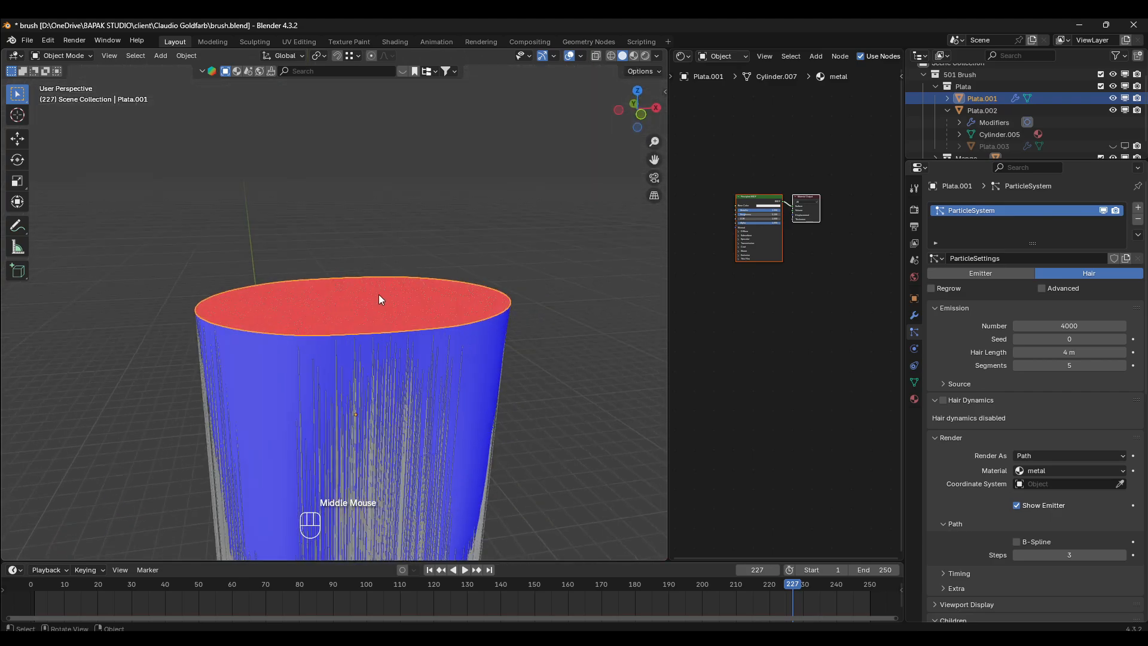
- Recalculate the cap's normals to the outside in Edit Mode, return to Object Mode and deselect everything
key("Tab")
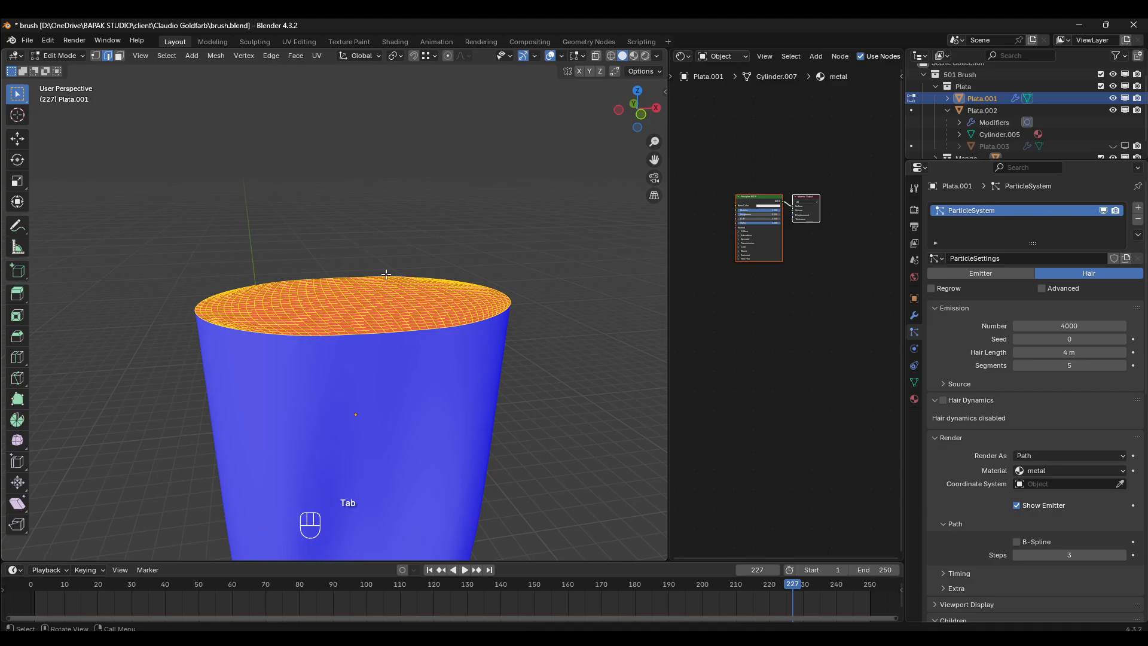
key("Tab")
key("Tab")
key("shift+n")
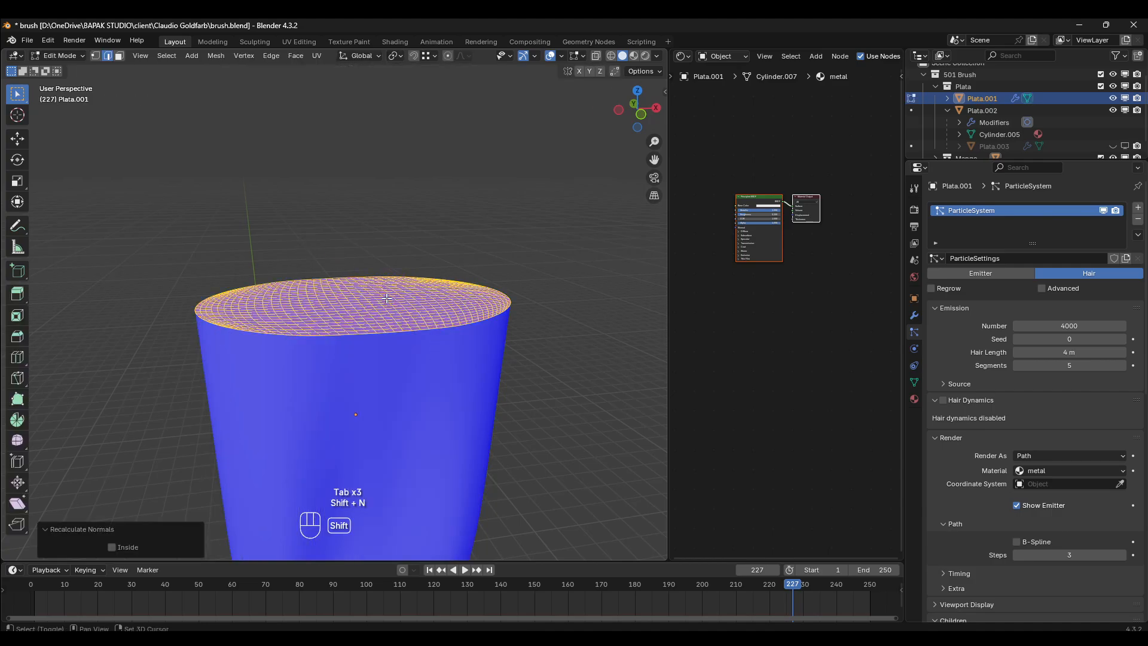
scroll(354, 309, "up", 1)
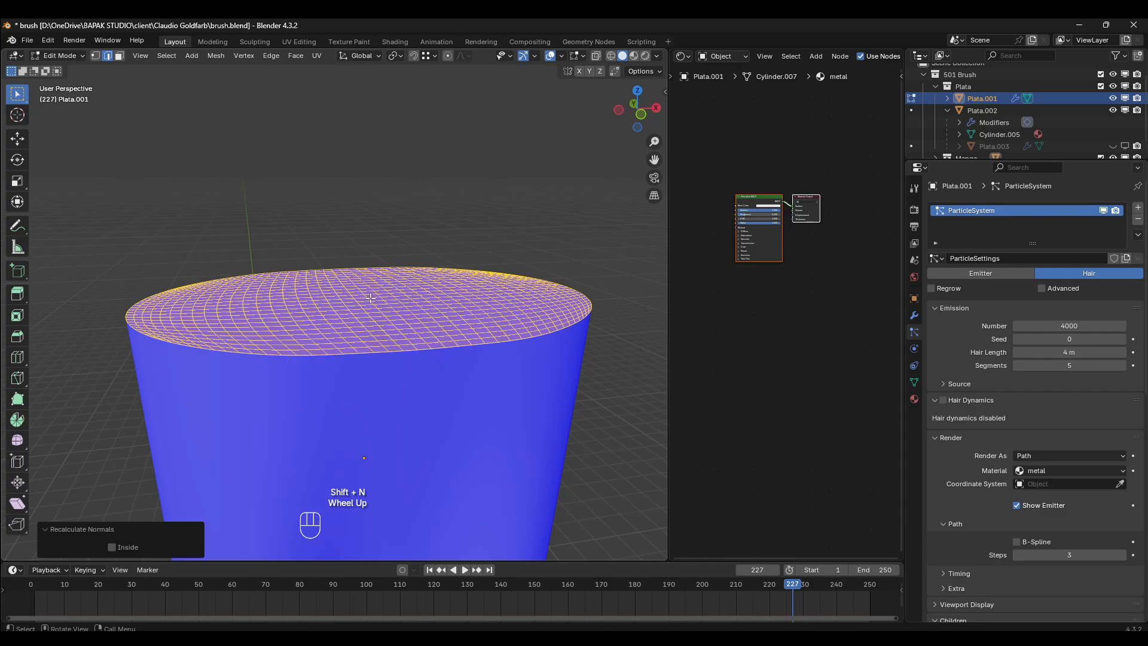
key("Tab")
key("alt+a")
scroll(359, 239, "down", 4)
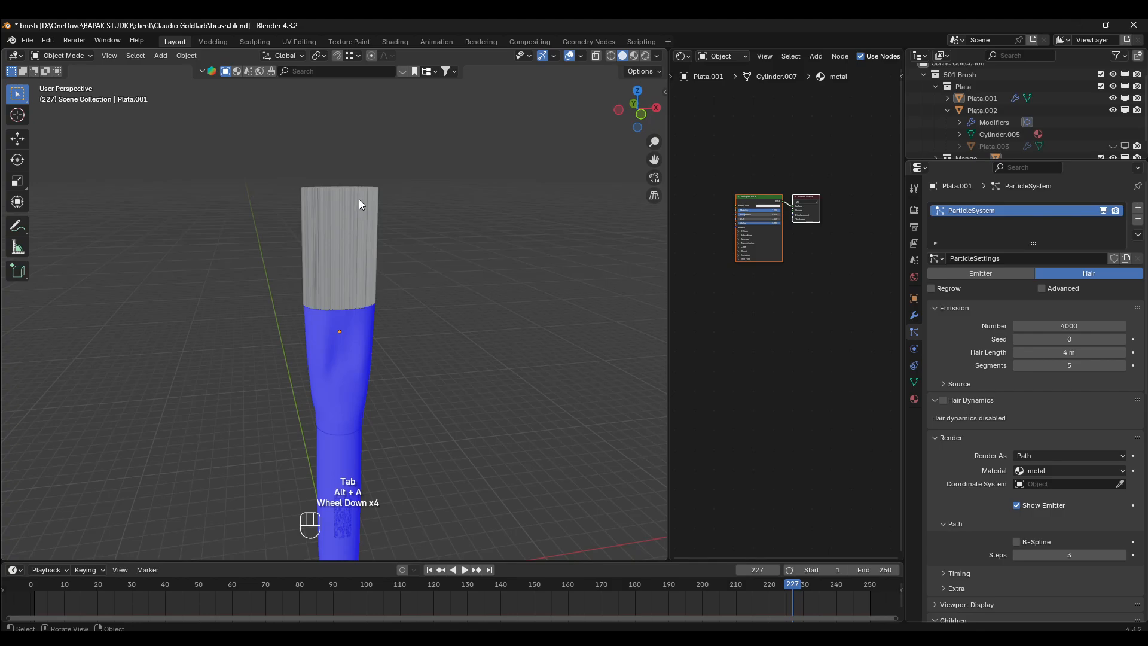
- Add ref.jpg as a reference image in the front orthographic view, browsing the image files as thumbnails
key("KP_1")
scroll(971, 109, "down", 2)
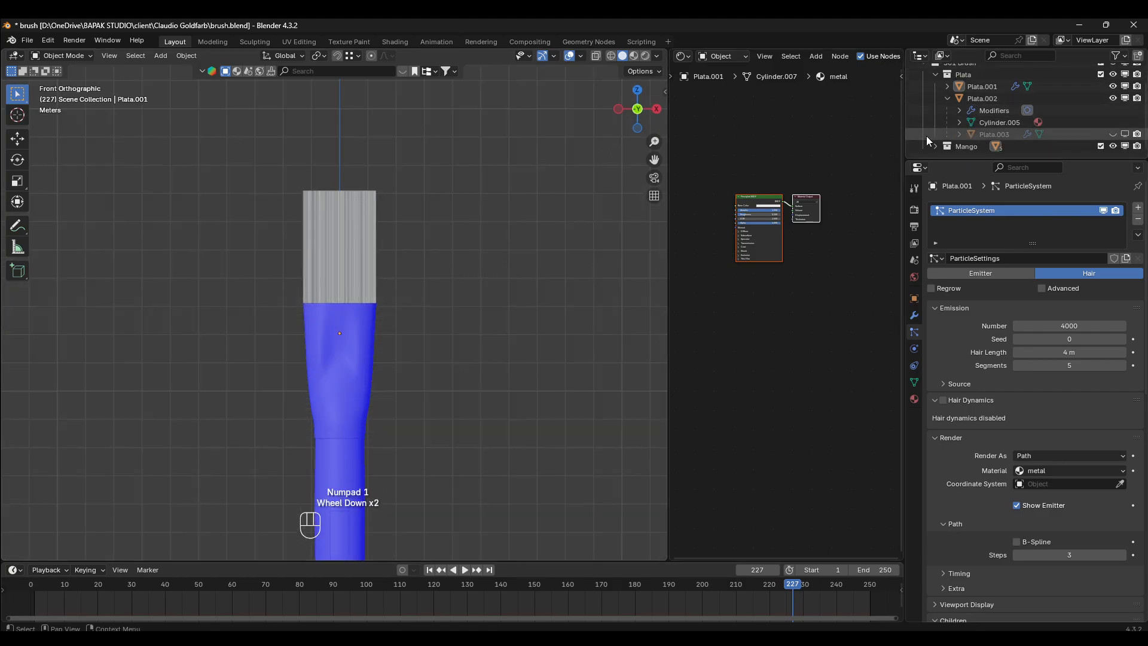
scroll(359, 203, "up", 2)
middle_click_drag(328, 185, 308, 283, "shift")
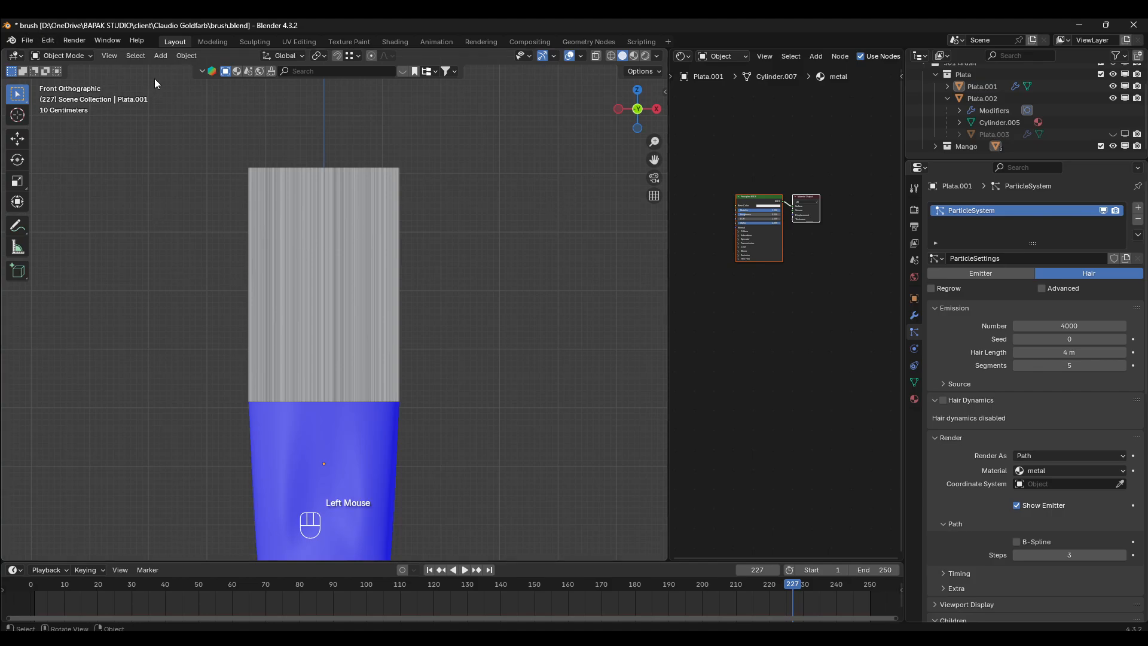
left_click(159, 55)
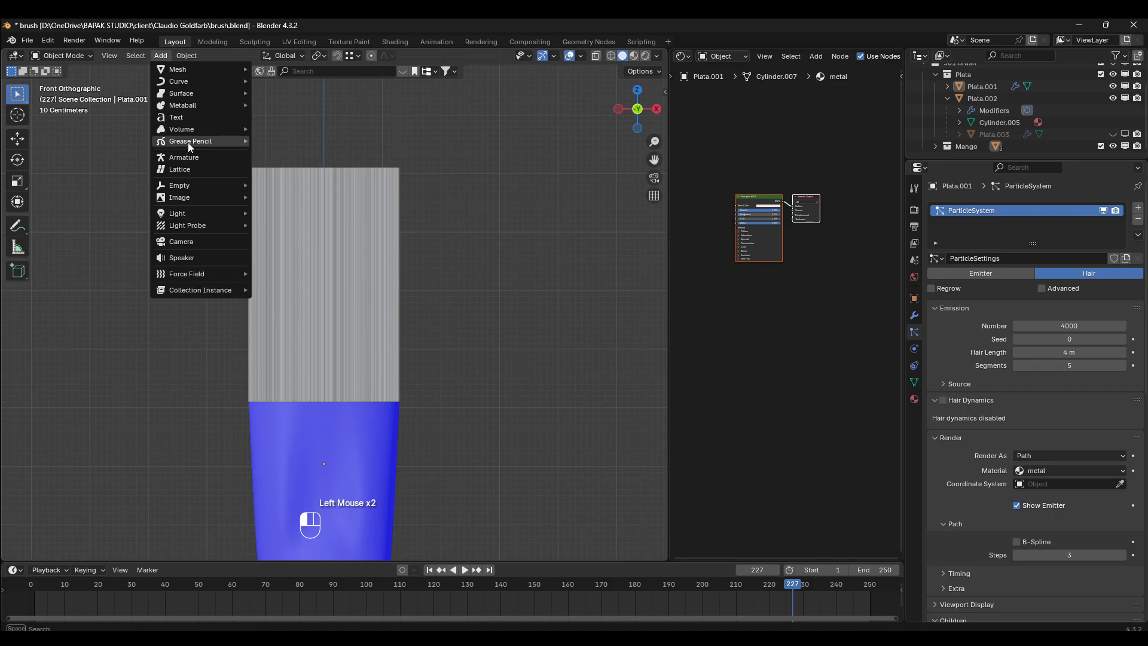
mouse_move(187, 200)
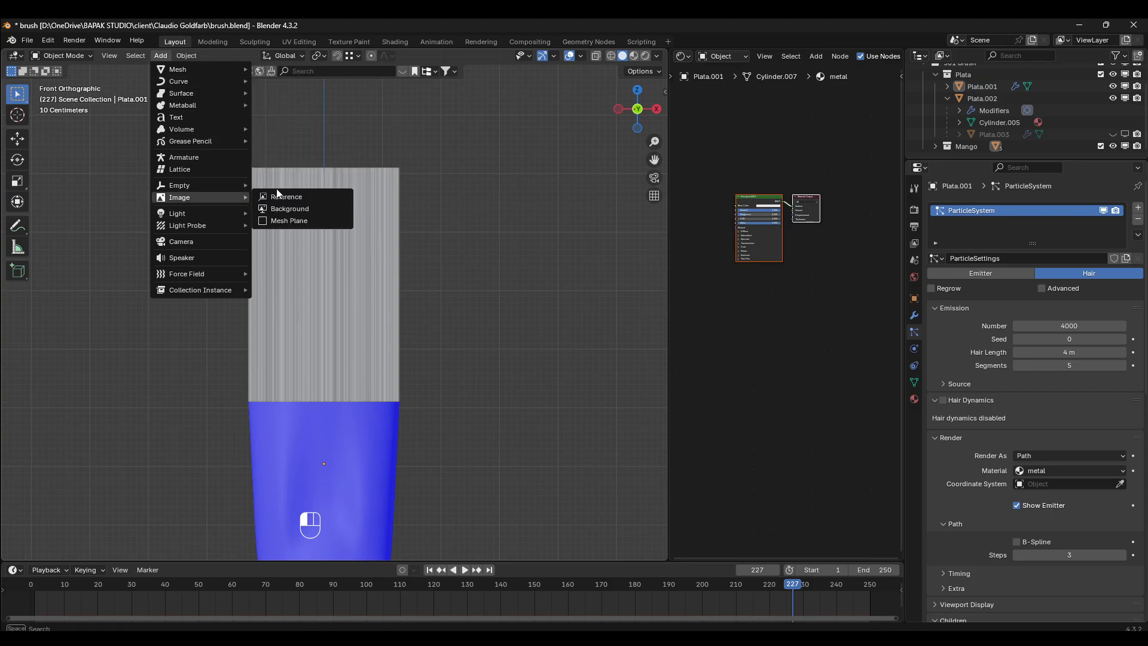
left_click(288, 195)
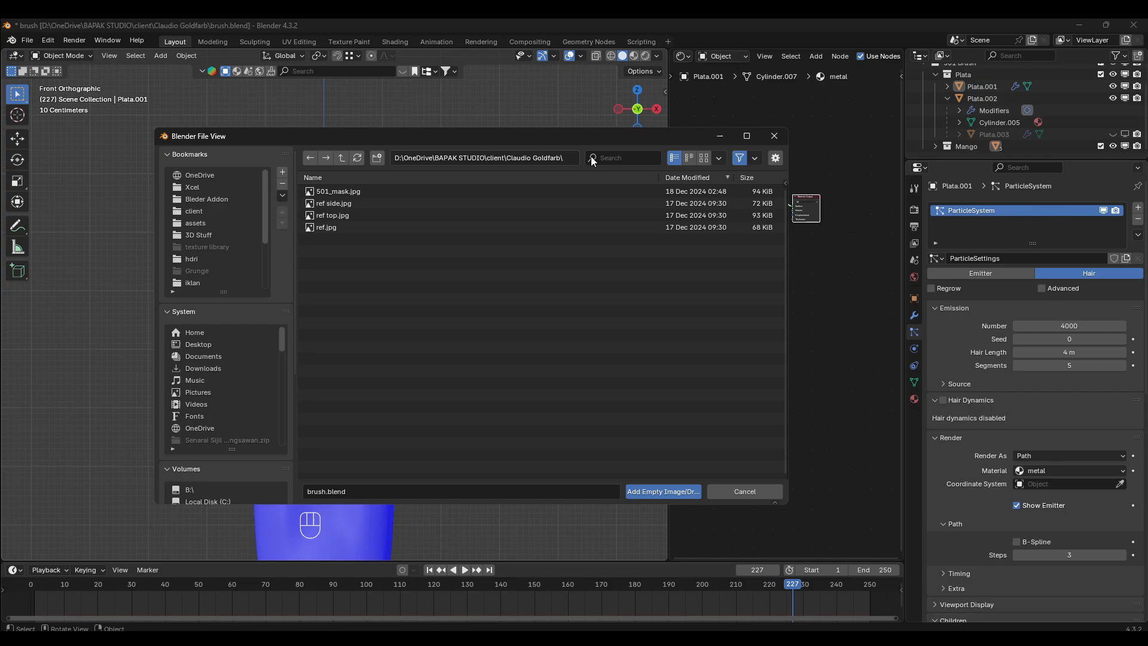
left_click(704, 157)
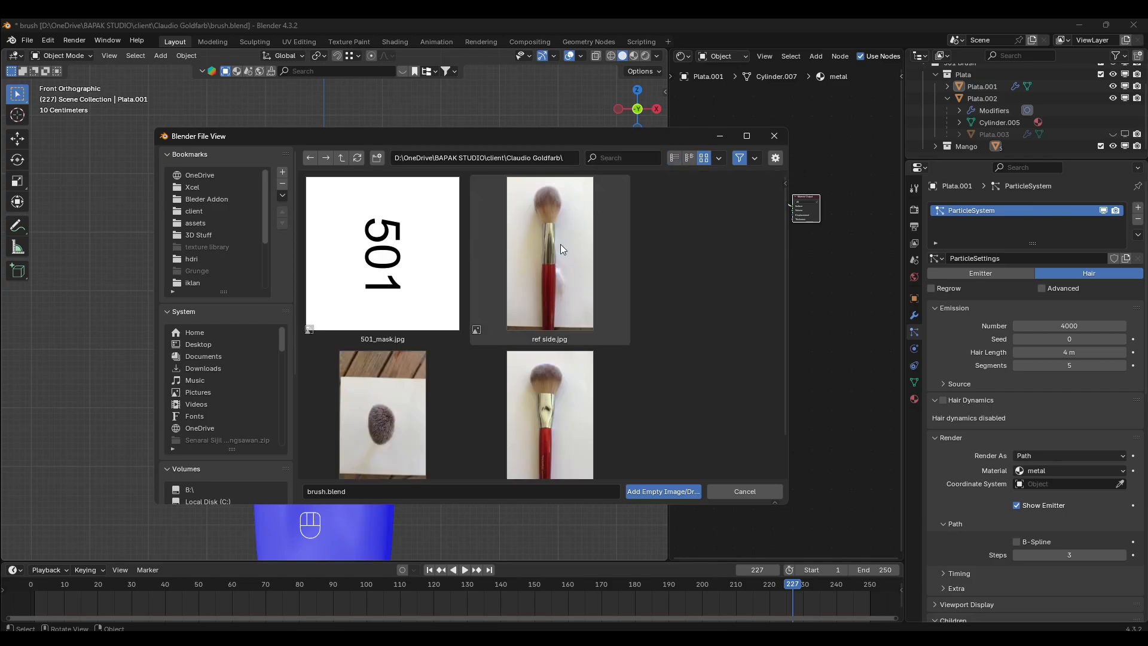
scroll(561, 245, "down", 2)
double_click(550, 371)
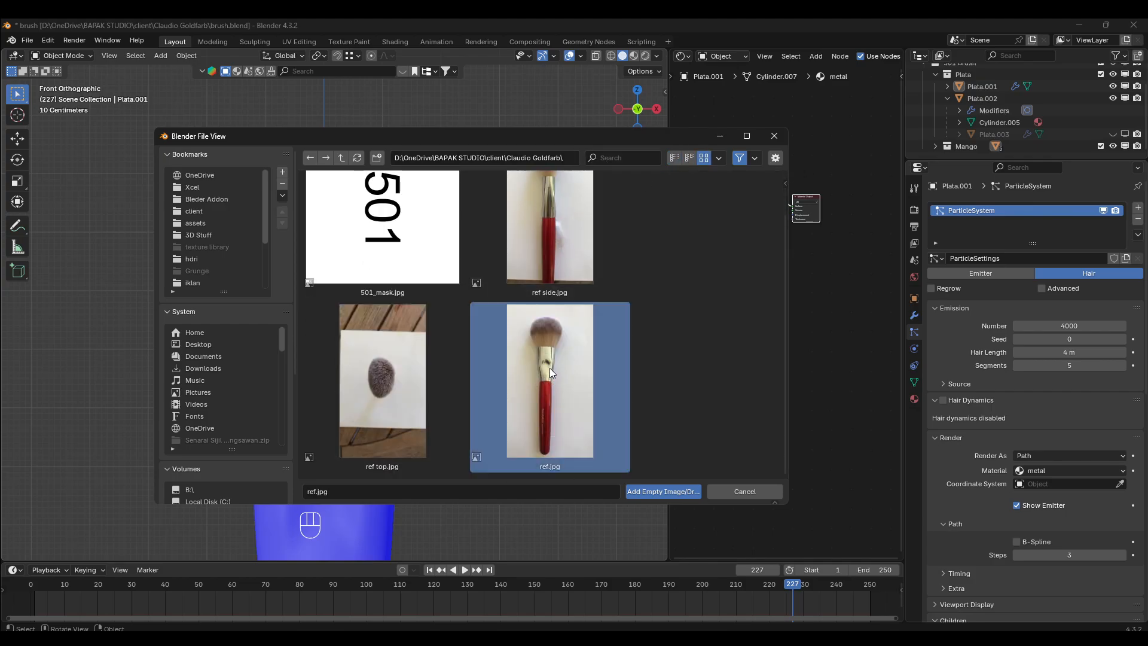
- In the right side view, move the reference image about 3 m behind the brush and 14 m up, and scale it about 3.76 times
scroll(473, 307, "down", 4)
scroll(454, 325, "up", 1)
middle_click_drag(454, 325, 385, 364)
scroll(384, 364, "up", 2)
key("KP_3")
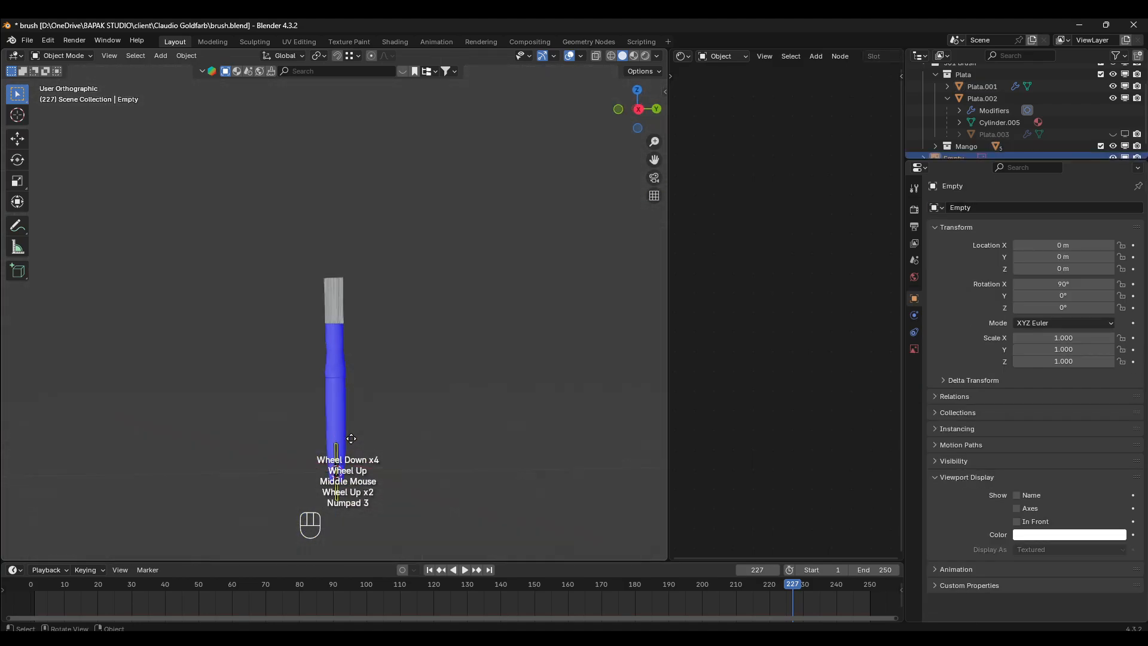
key("g")
left_click(413, 299)
key("s")
left_click(511, 277)
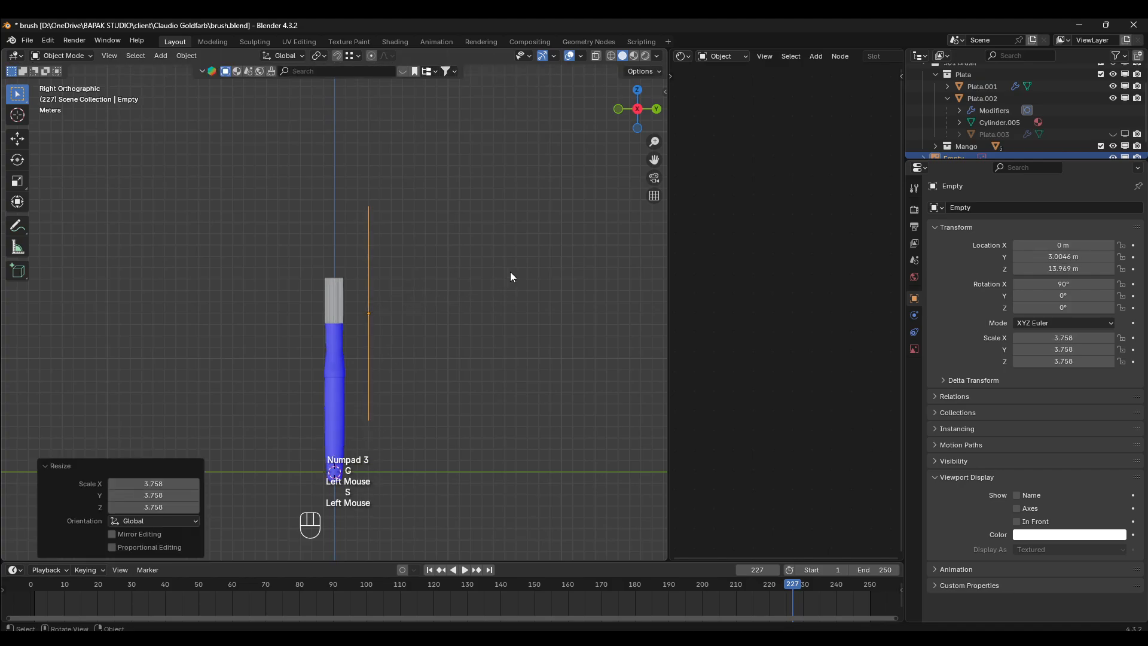
- Turn off the Face Orientation overlay and return to the front orthographic view
left_click(580, 57)
left_click(508, 273)
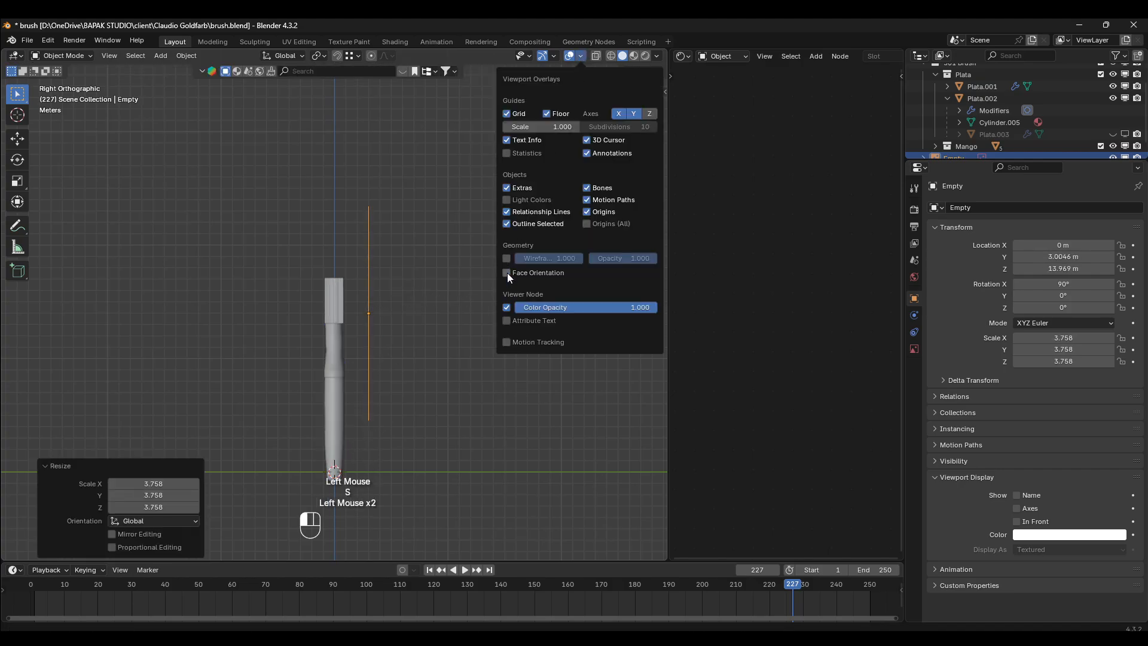
middle_click_drag(303, 268, 382, 274)
key("KP_1")
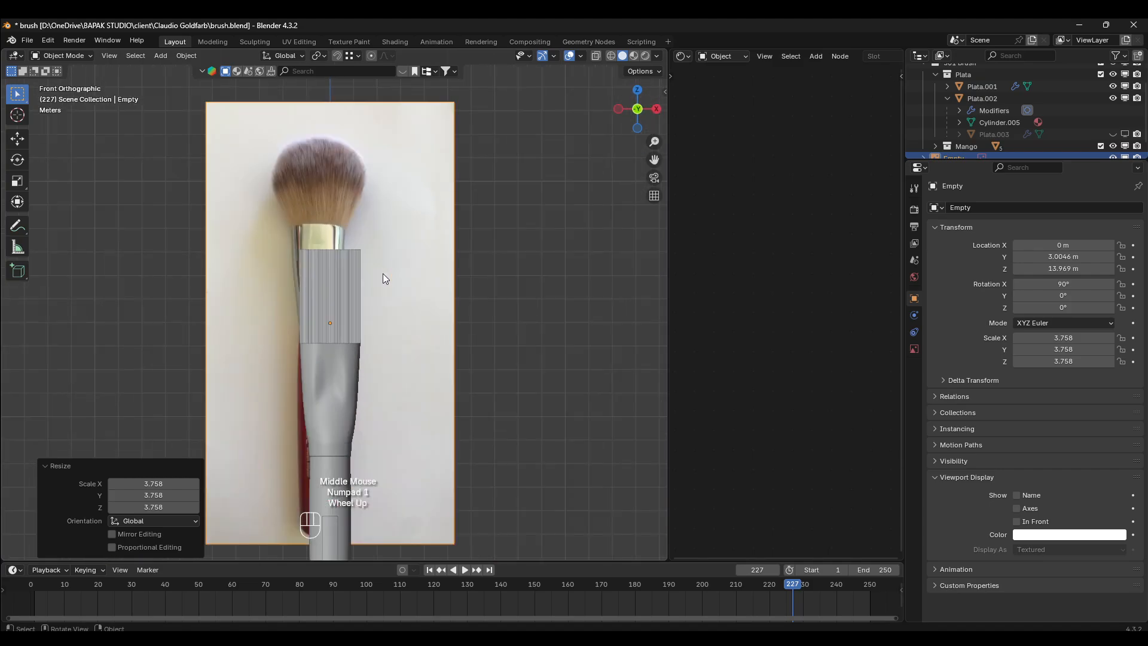
- Move the reference image to about X 0.47 m, Z 10.62 m over the brush and enable X-ray shading
scroll(382, 274, "up", 2)
key("g")
left_click(422, 329)
key("z")
scroll(421, 407, "up", 2)
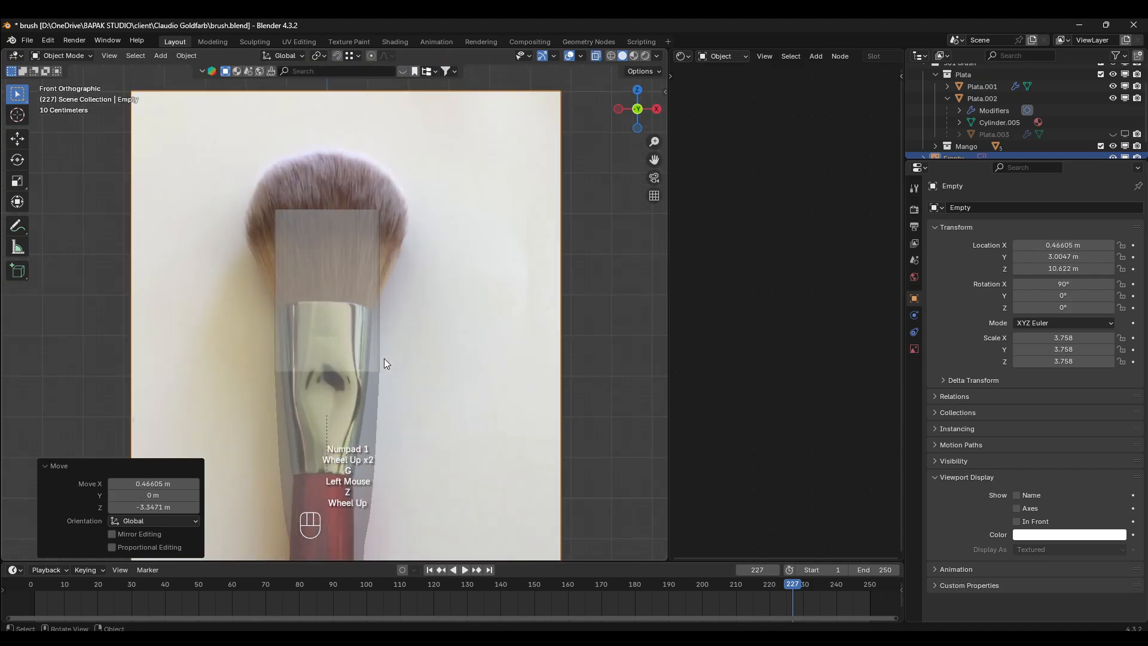
- Enlarge the reference image by about 1.145 and move it to about X 0.59 m, Z 8.54 m, over the modelled ferrule
middle_click_drag(384, 358, 392, 288, "shift")
key("g")
left_click(404, 343)
key("s")
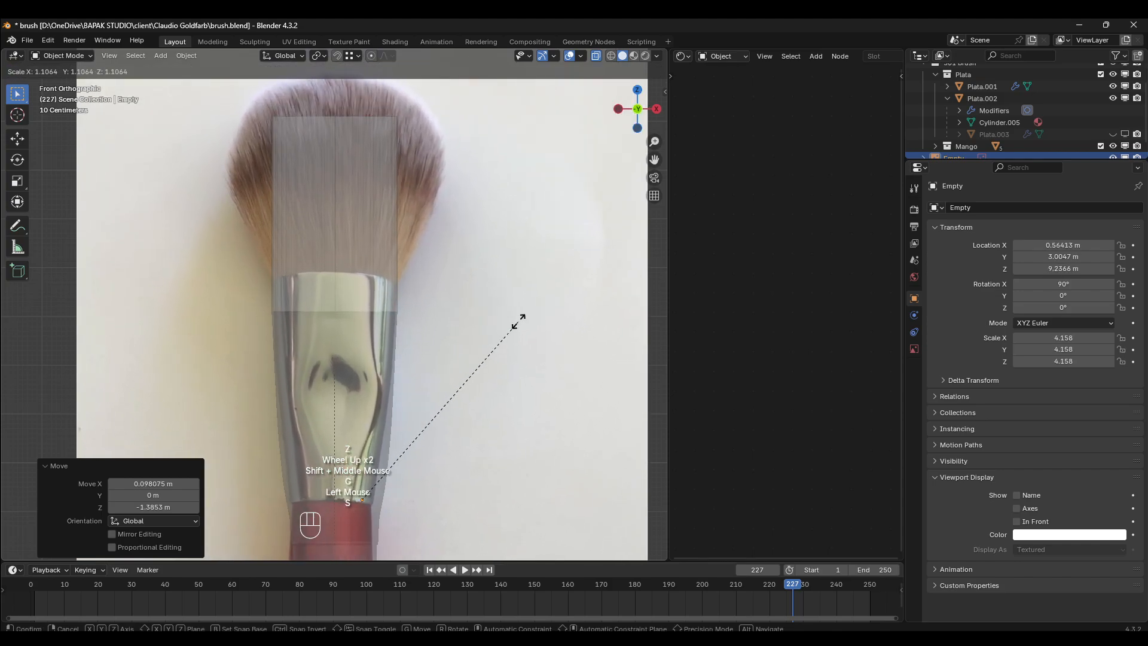
left_click(515, 328)
key("g")
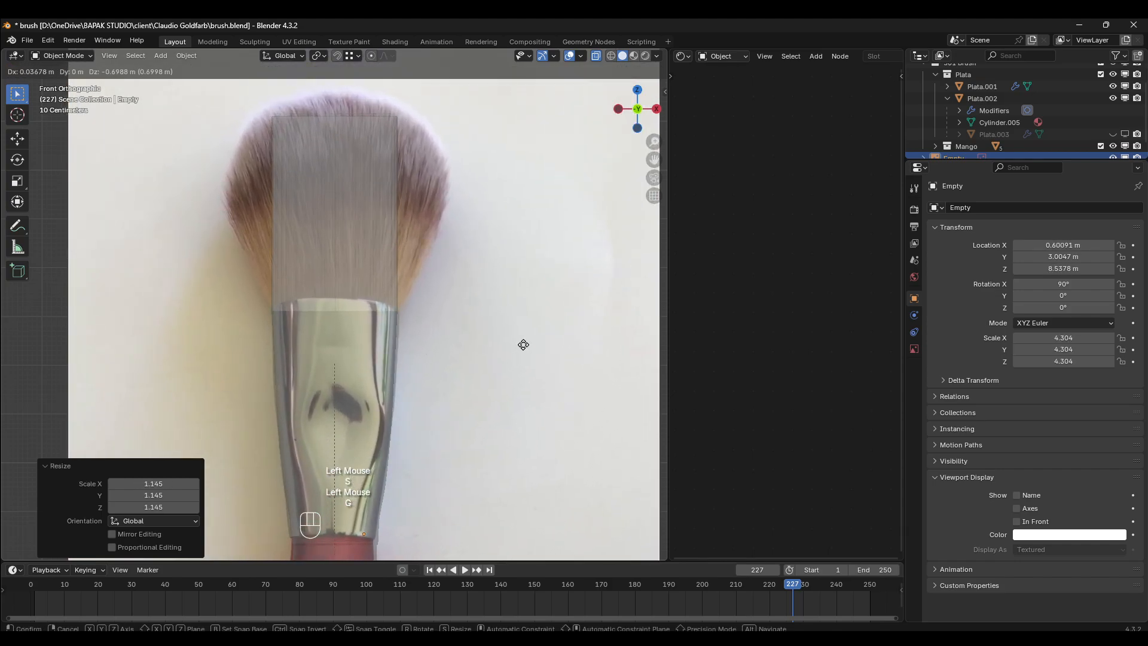
left_click(523, 345)
- Fine-tune the reference image on the ferrule's rim, scaling by about 0.978 and shifting to about X 0.57 m, Z 8.64 m
scroll(409, 333, "up", 3)
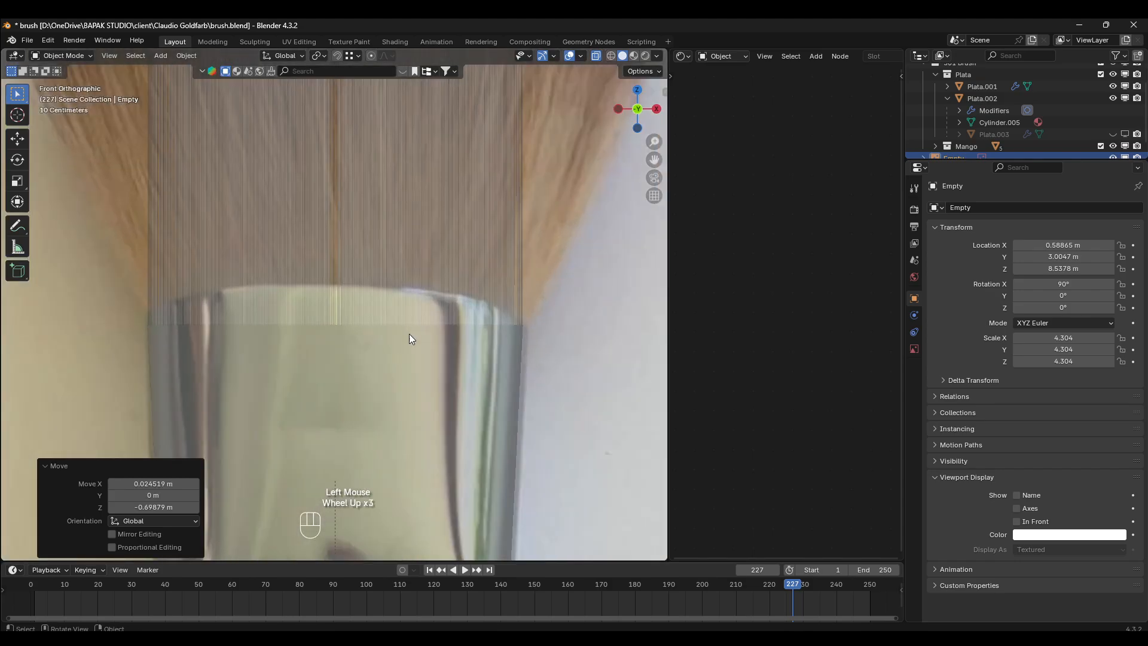
key("g")
left_click(554, 319)
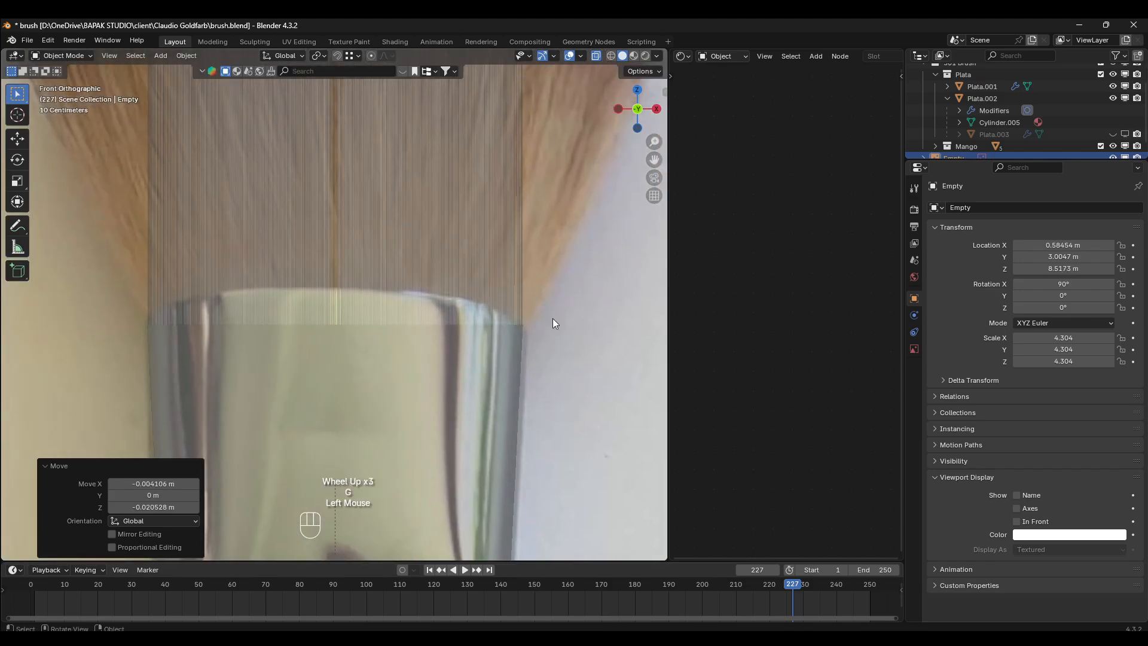
key("s")
left_click(540, 320)
key("g")
key("z")
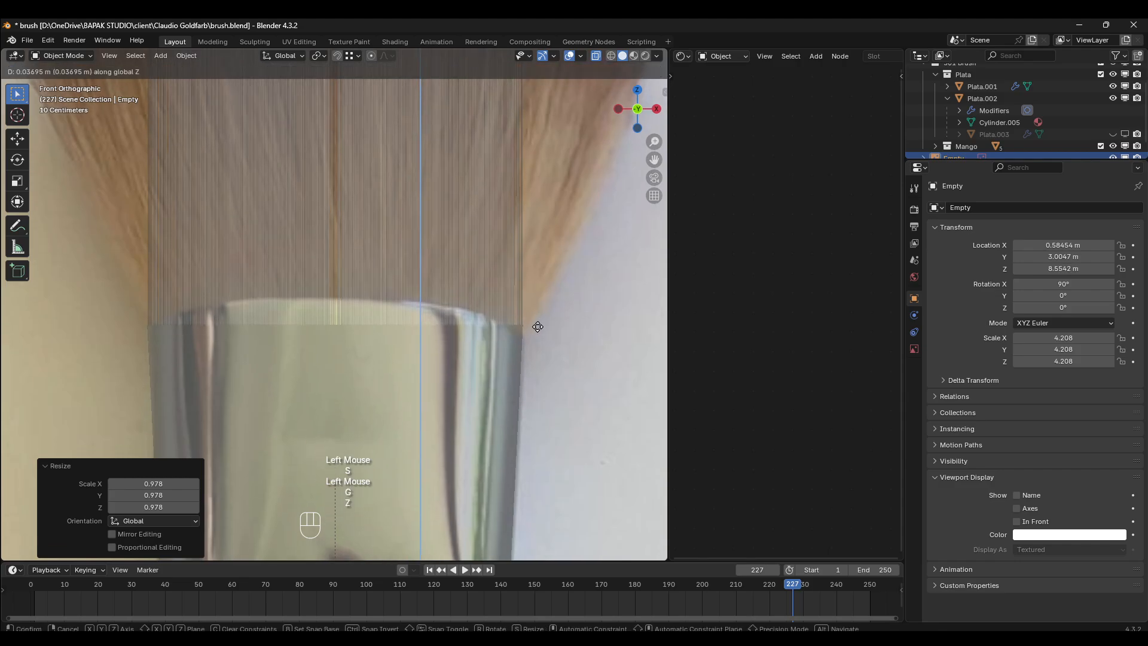
left_click(536, 314)
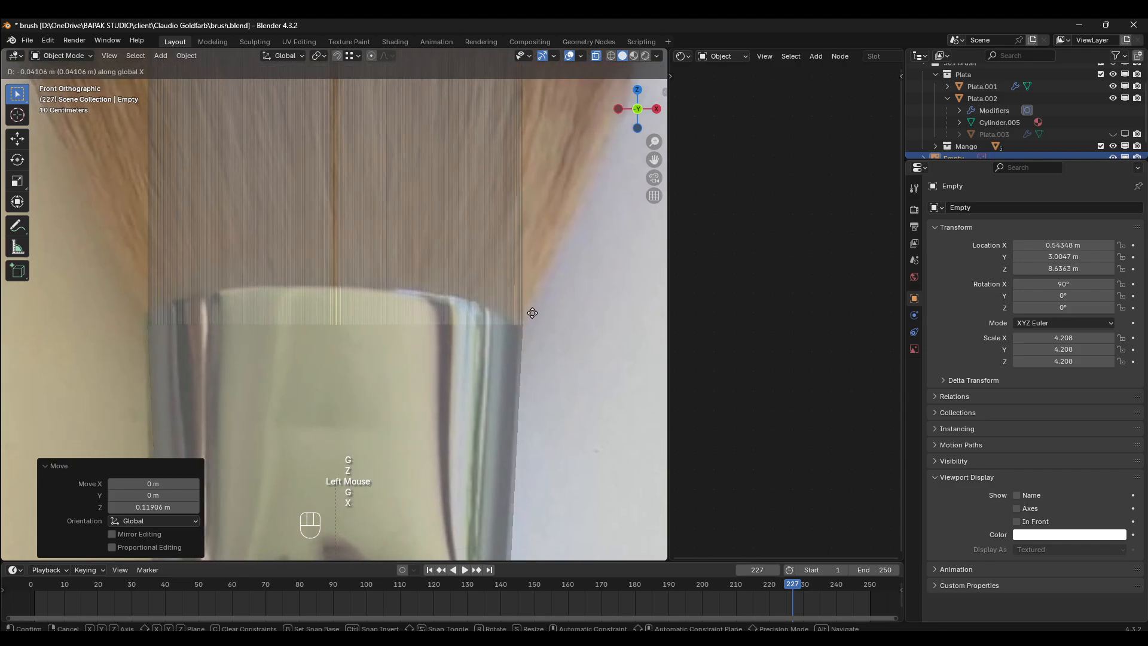
key("g")
key("x")
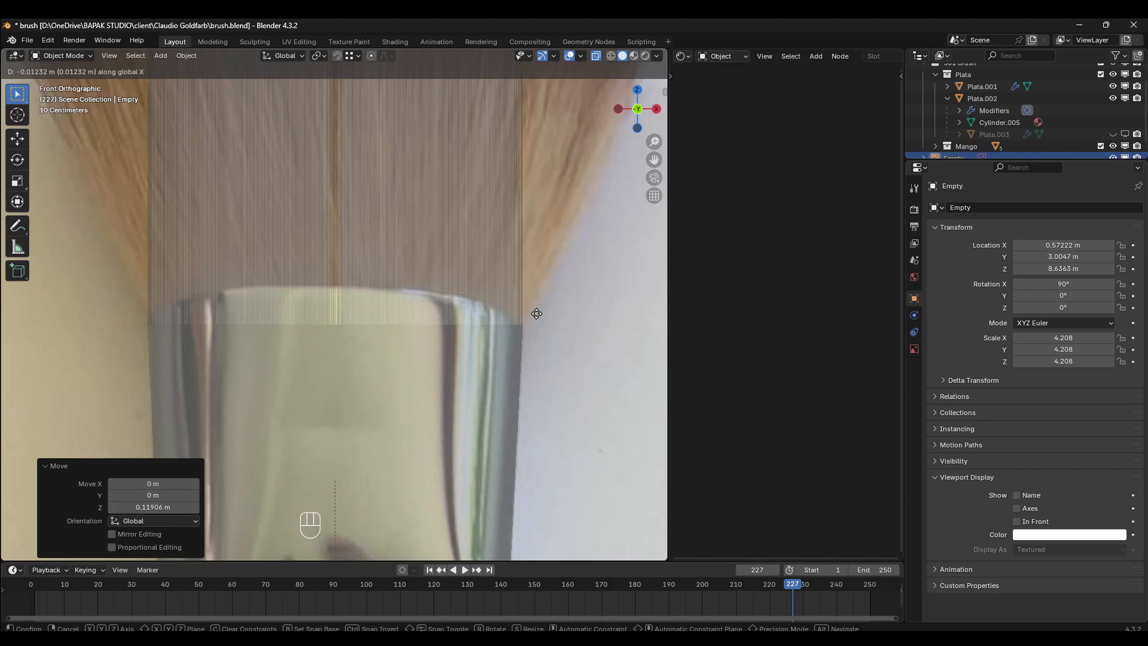
left_click(535, 313)
- Select the cap that carries the new bristles and turn X-ray shading off
scroll(536, 313, "down", 2)
middle_click_drag(400, 215, 392, 244, "shift")
left_click(393, 244)
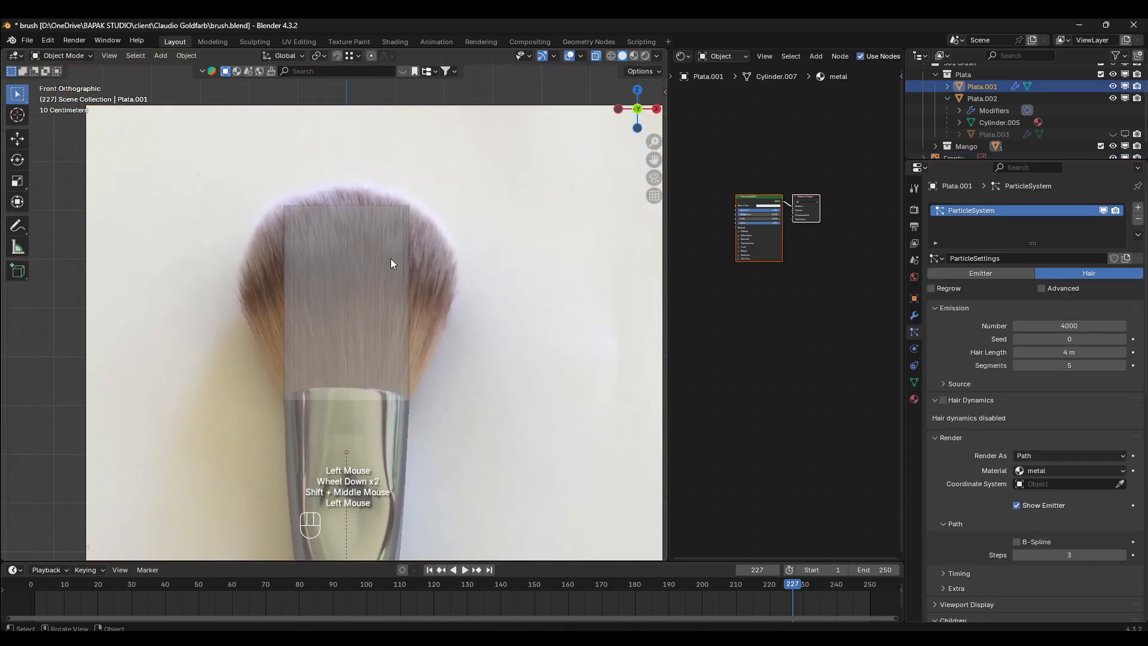
key("z")
left_click(384, 271)
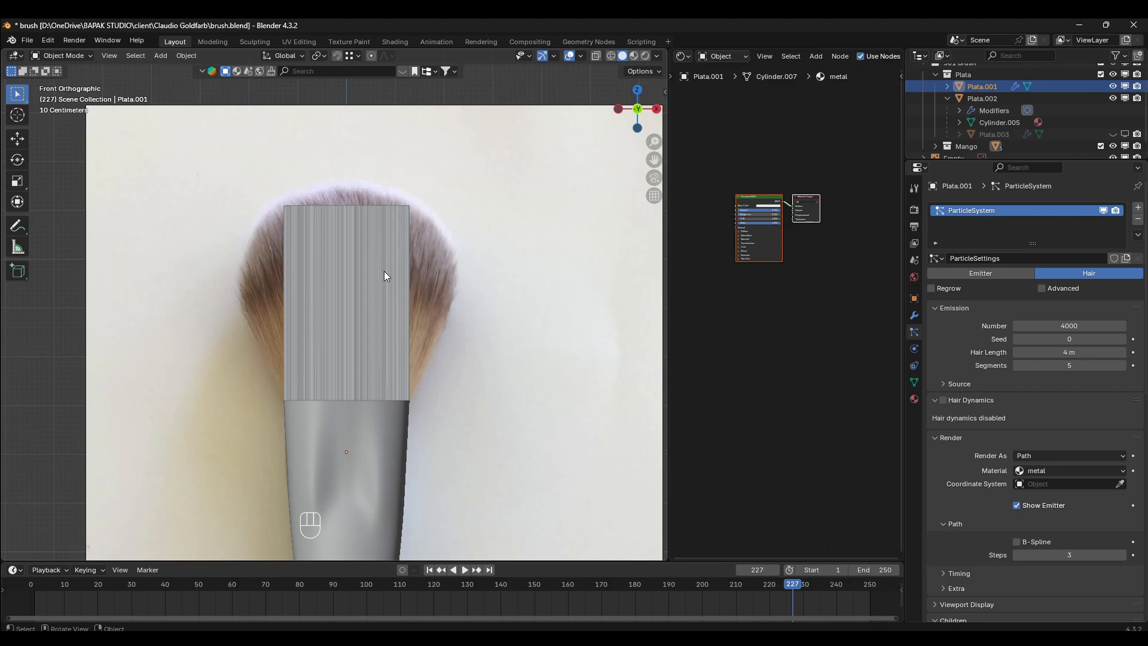
- Switch the cap to Particle Edit mode and set its hair children to Interpolated
left_click(63, 53)
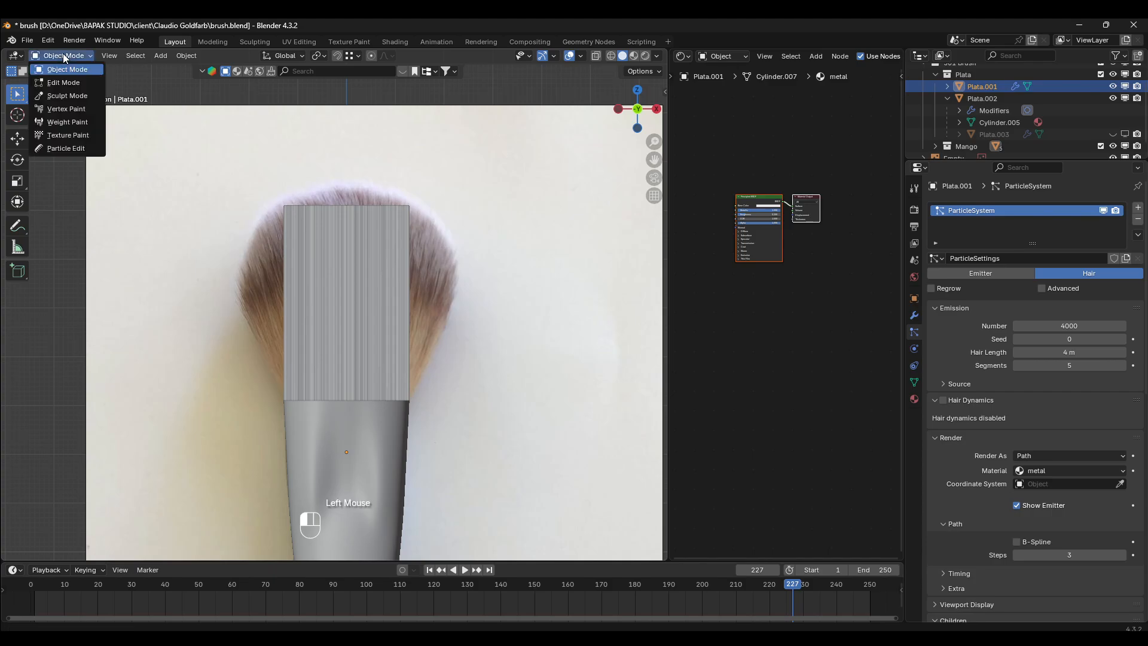
left_click(75, 149)
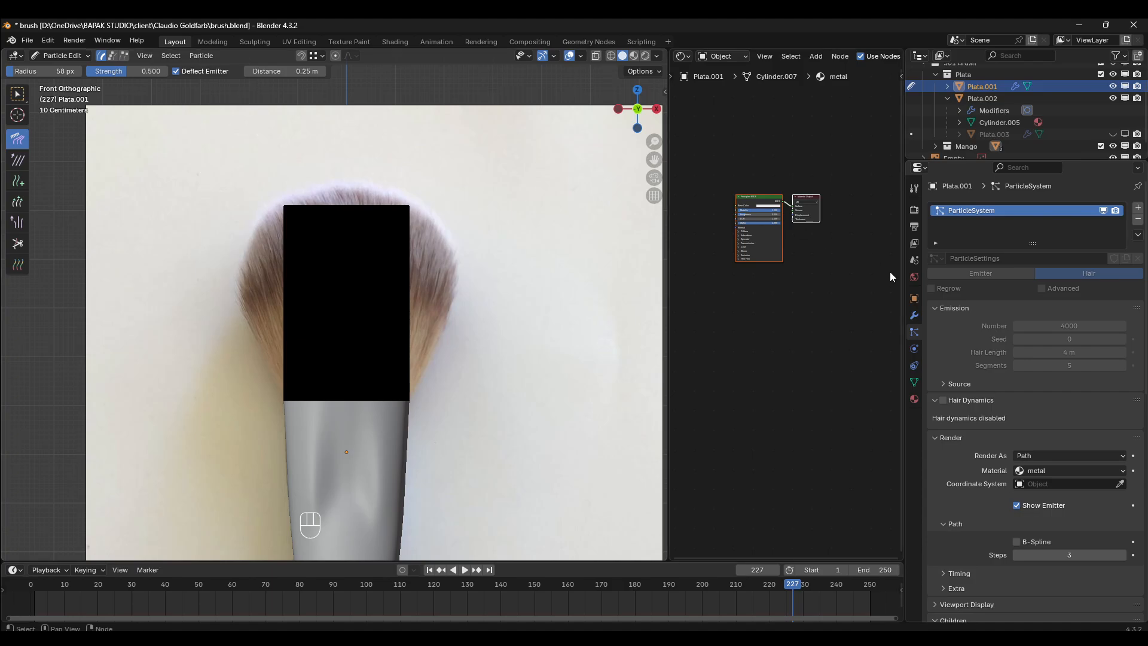
scroll(975, 328, "down", 5)
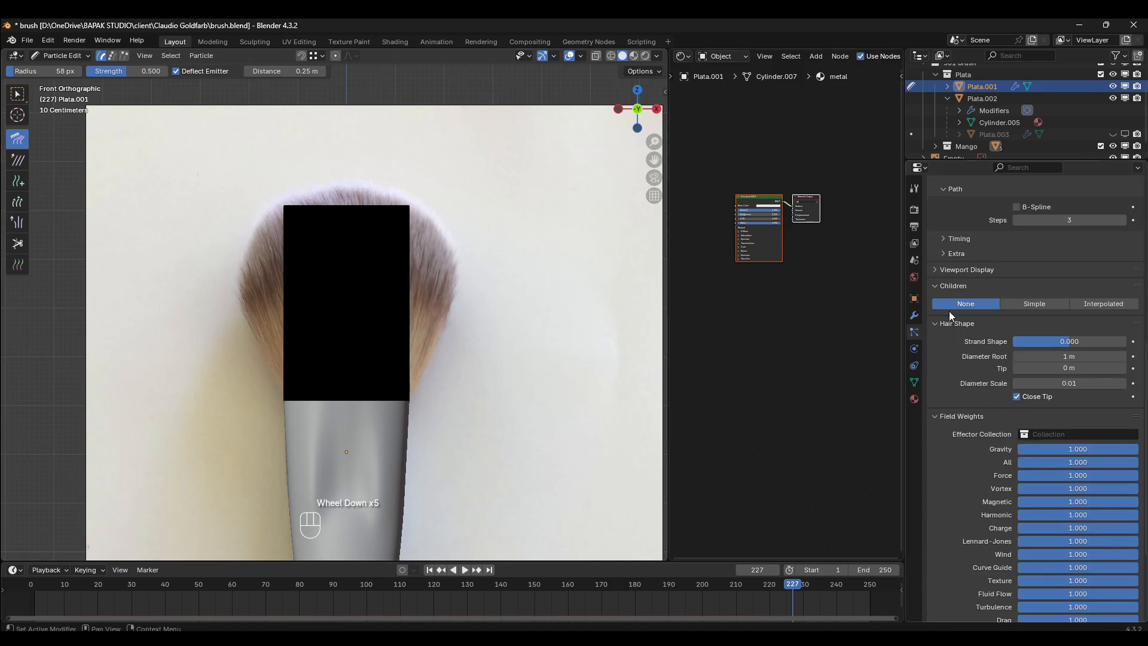
scroll(377, 235, "up", 1)
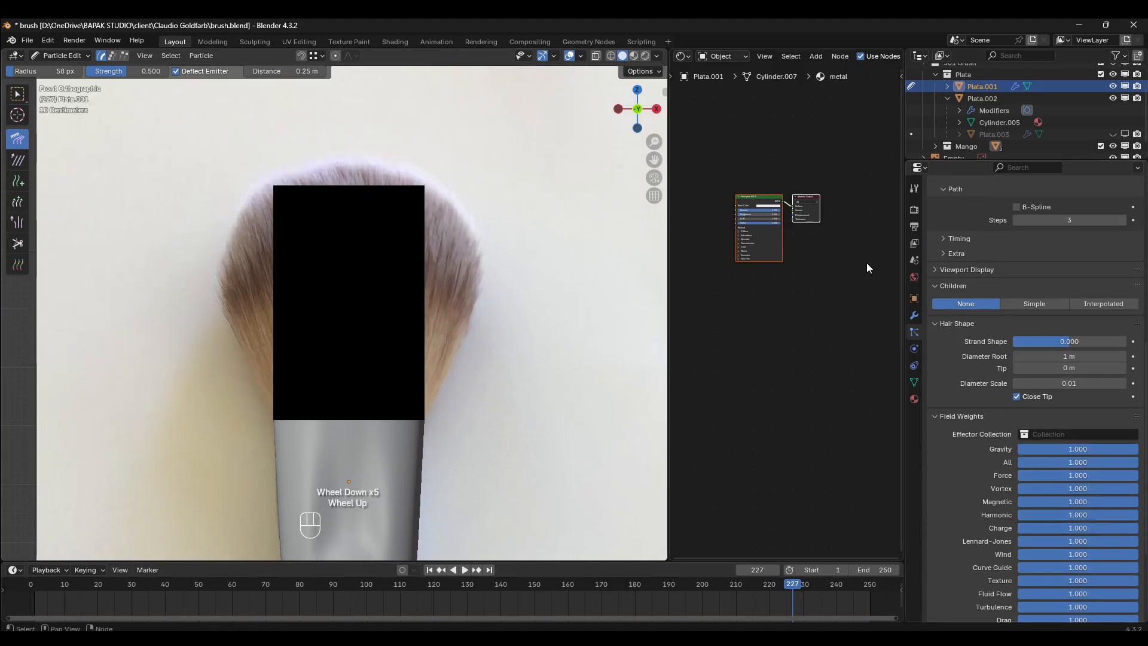
left_click(1115, 302)
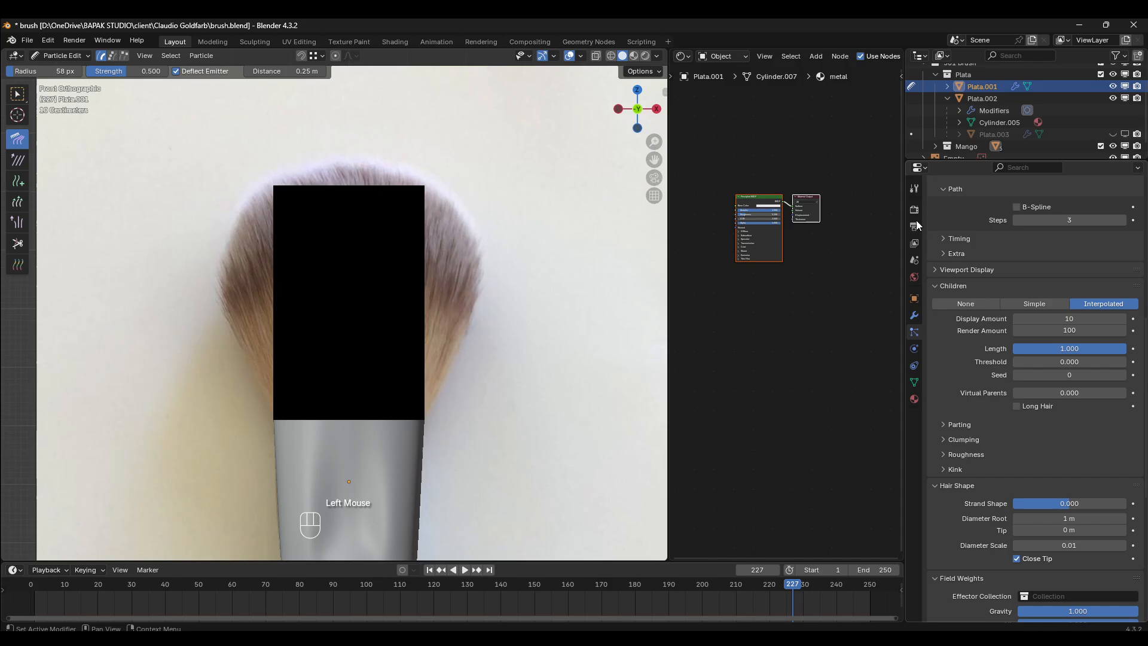
- Leave Particle Edit mode and return the cap to Object Mode
key("Tab")
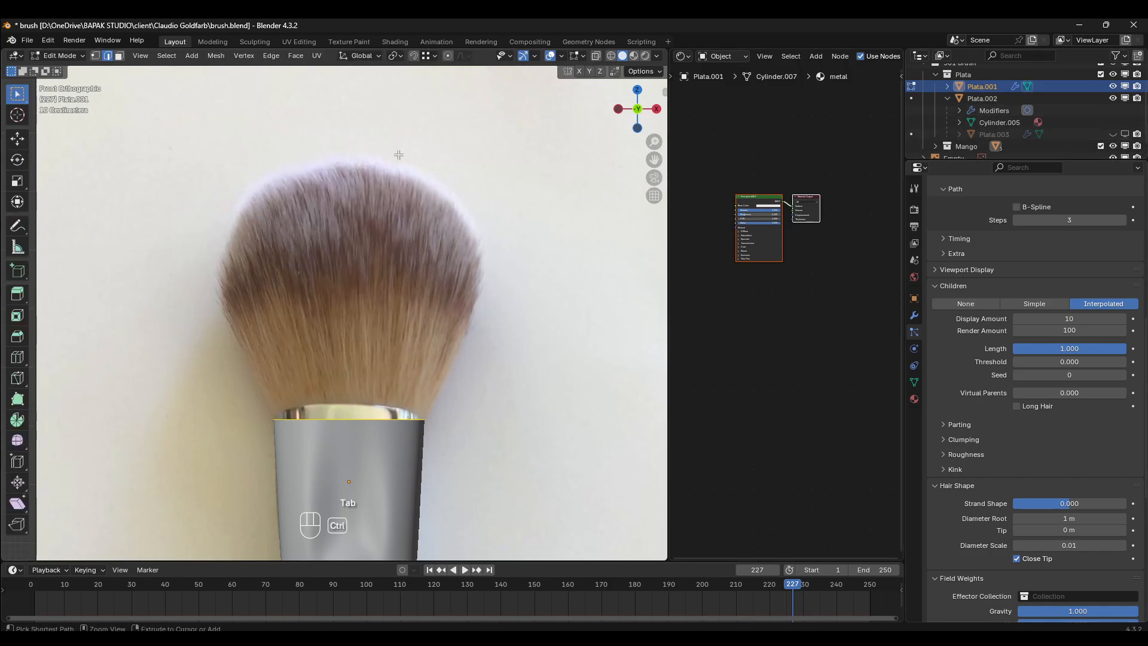
key("ctrl+Tab")
key("Tab")
key("ctrl+Tab")
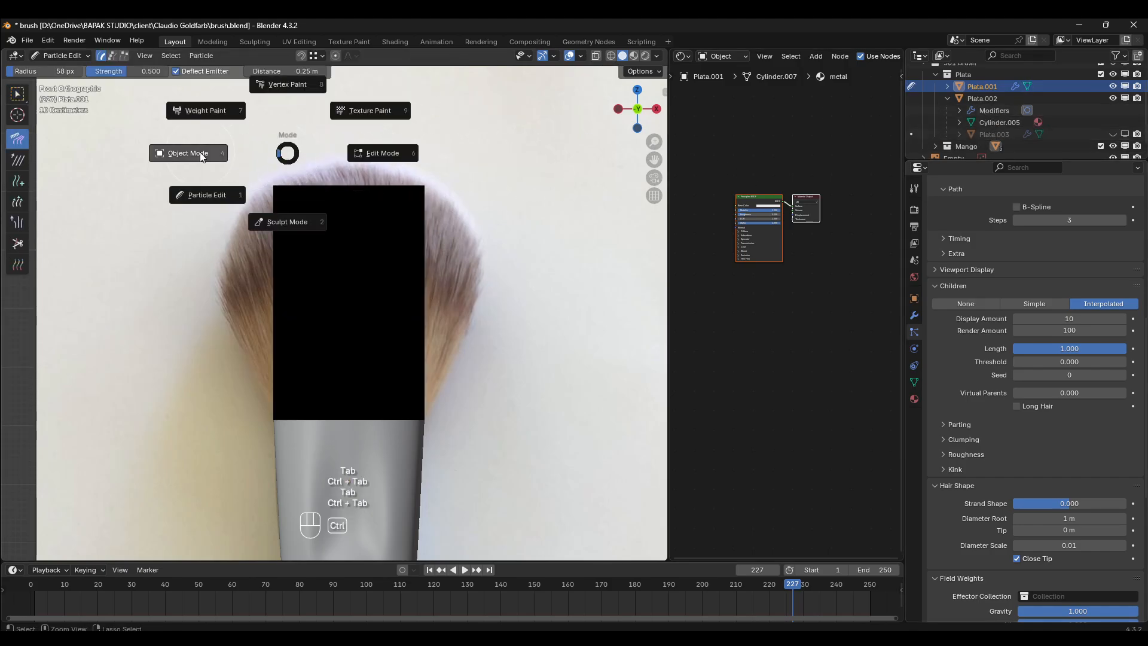
left_click(197, 149)
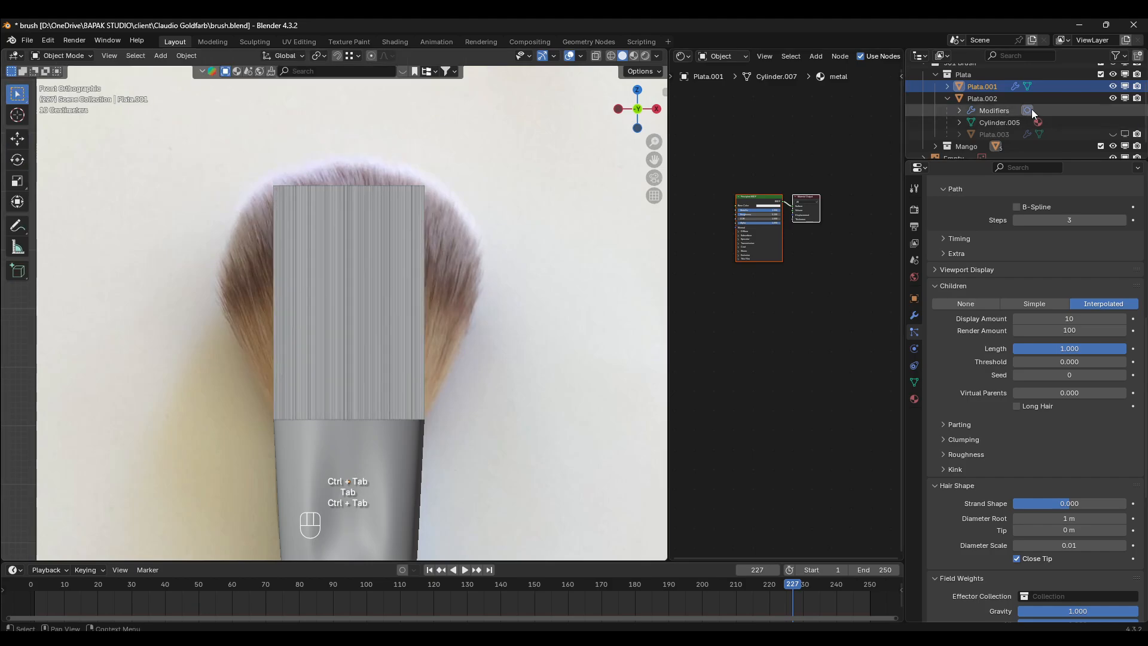
- Unhide the original bristle object Plata.003, check its children display and render amounts, and hide it again
left_click(1125, 135)
left_click(1115, 135)
left_click(1003, 134)
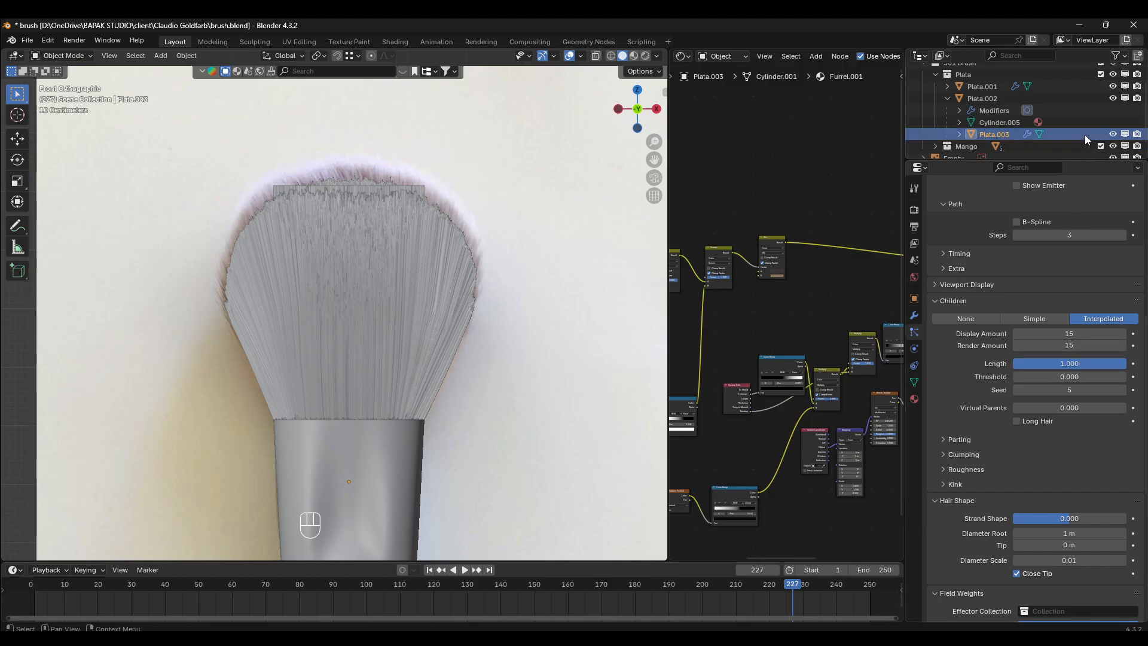
left_click(1113, 134)
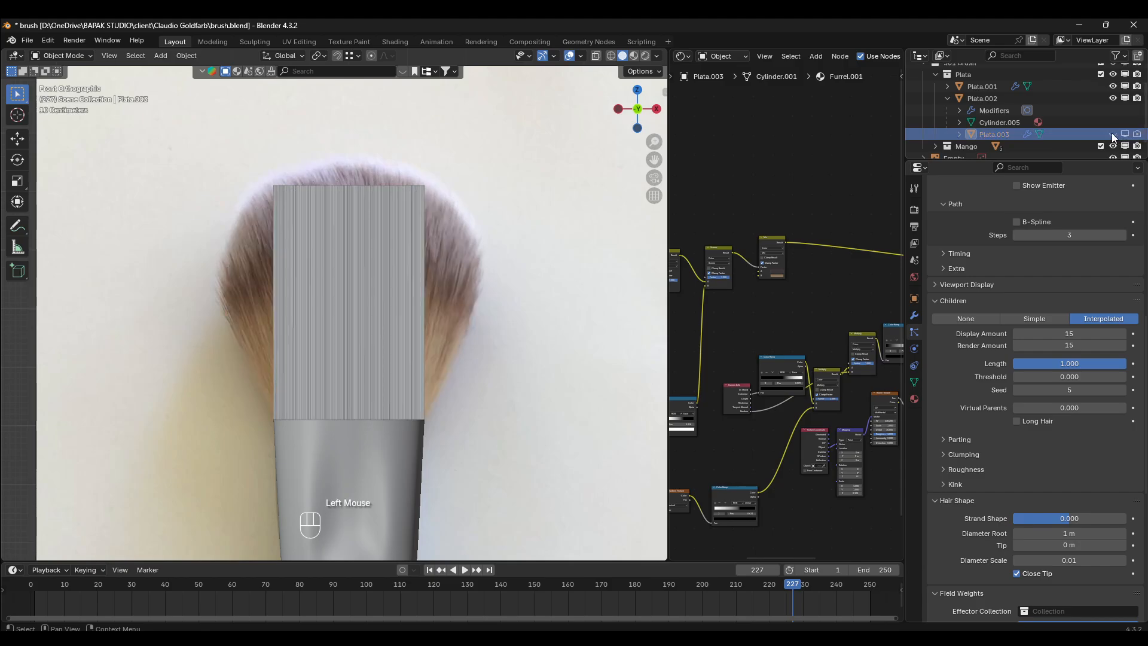
- Select Plata.001 and set both the Display Amount and Render Amount of its hair children to 15
left_click(1019, 99)
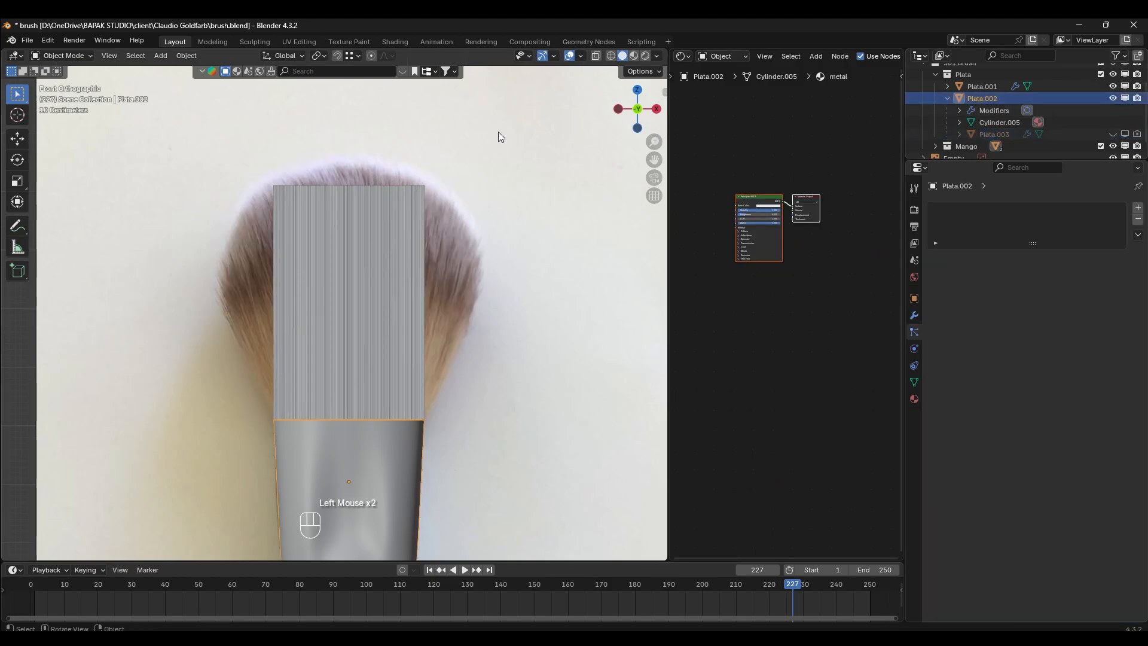
left_click(977, 88)
scroll(1060, 375, "down", 4)
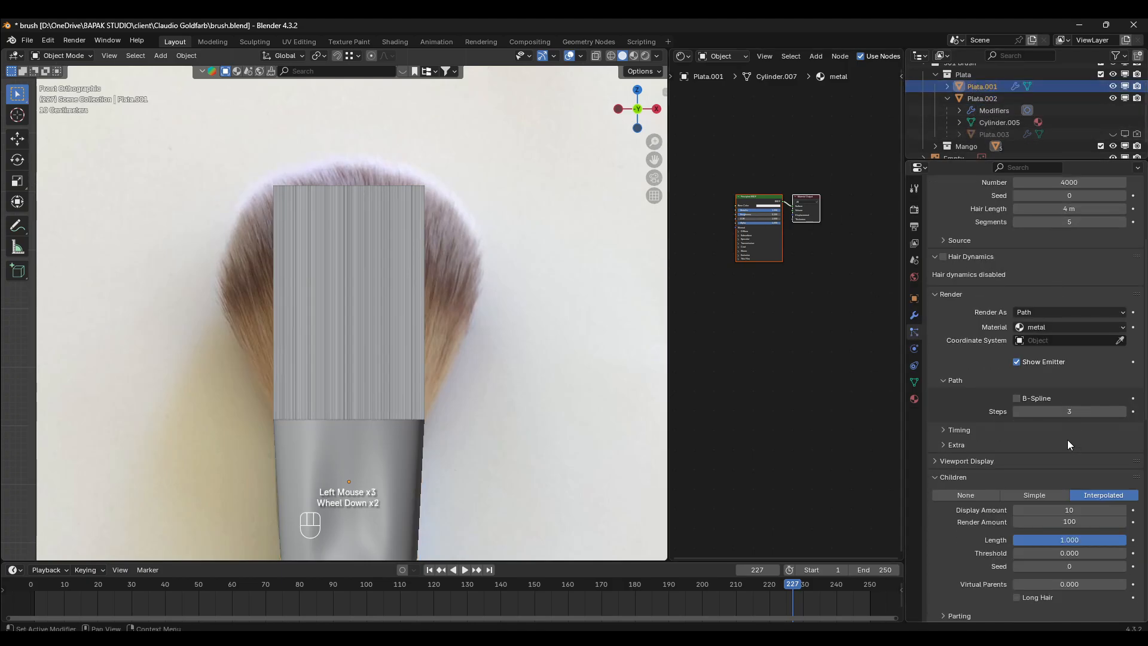
left_click_drag(1059, 341, 1058, 355)
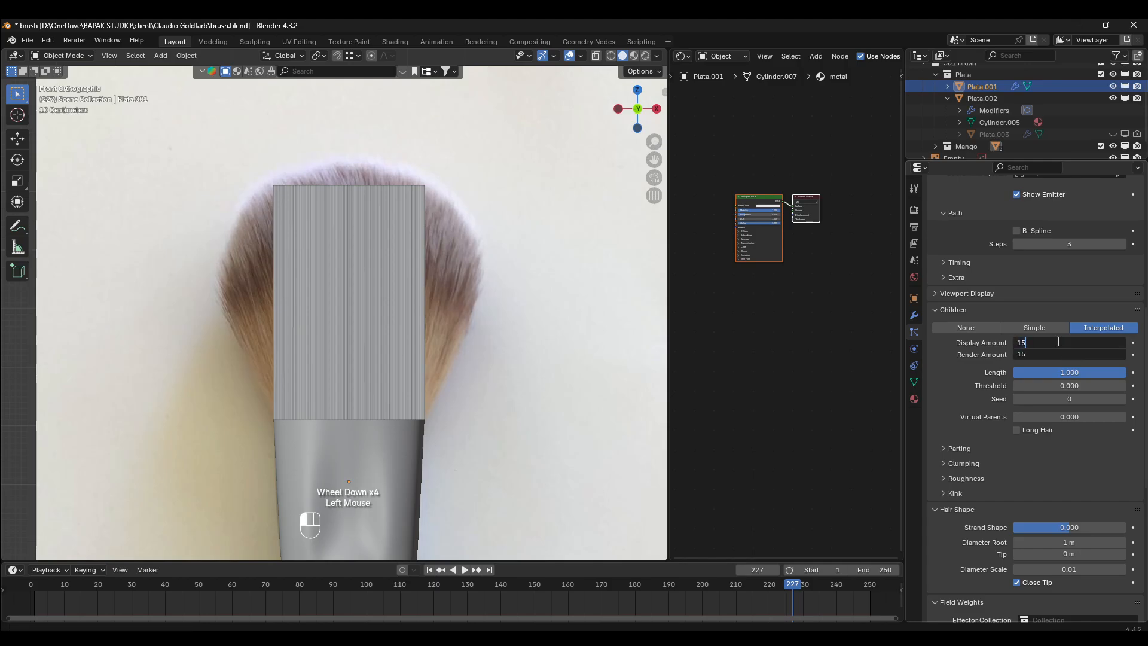
key("Return")
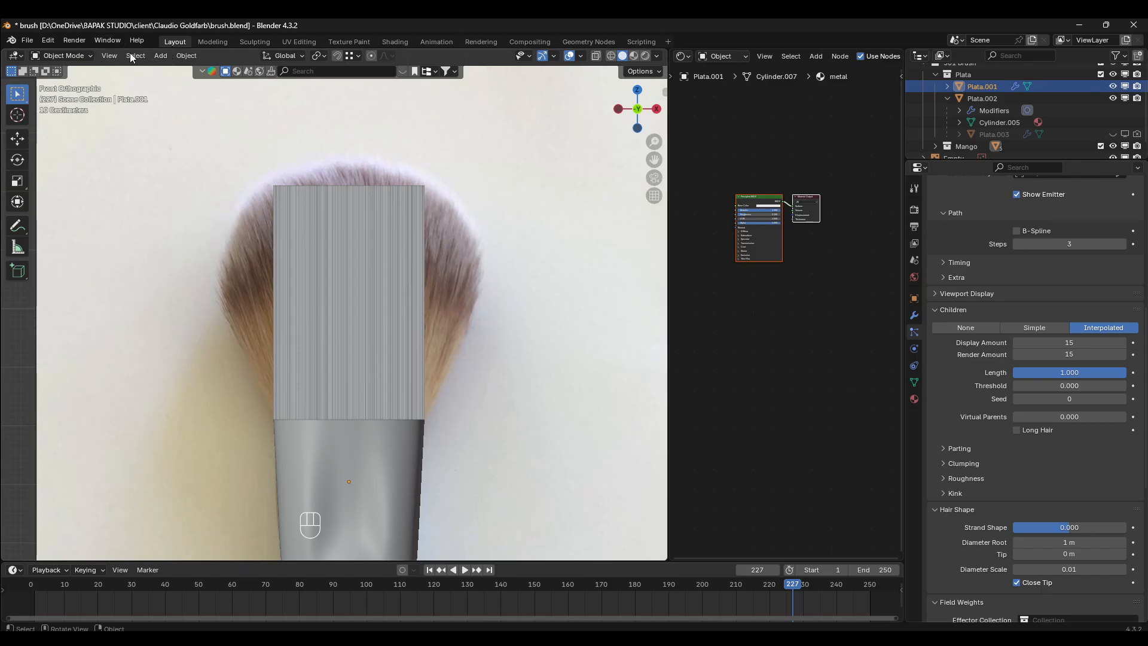
- Switch Plata.001 to Particle Edit mode and comb the right half's hairs upward and outward toward the reference bristle outline
left_click(63, 56)
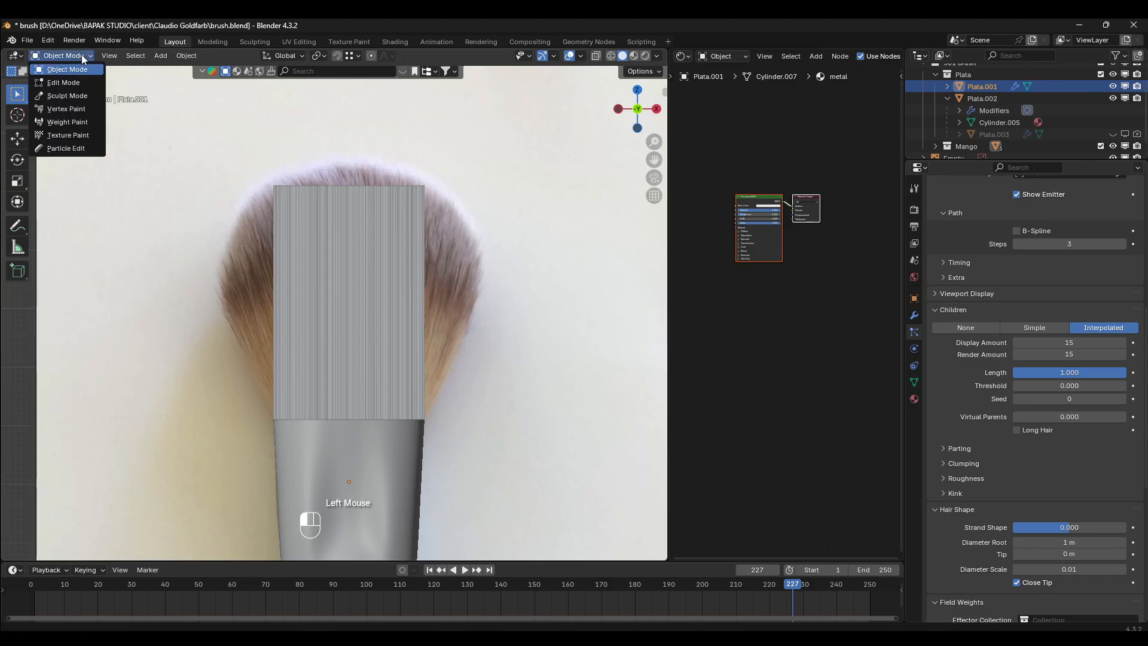
left_click(66, 148)
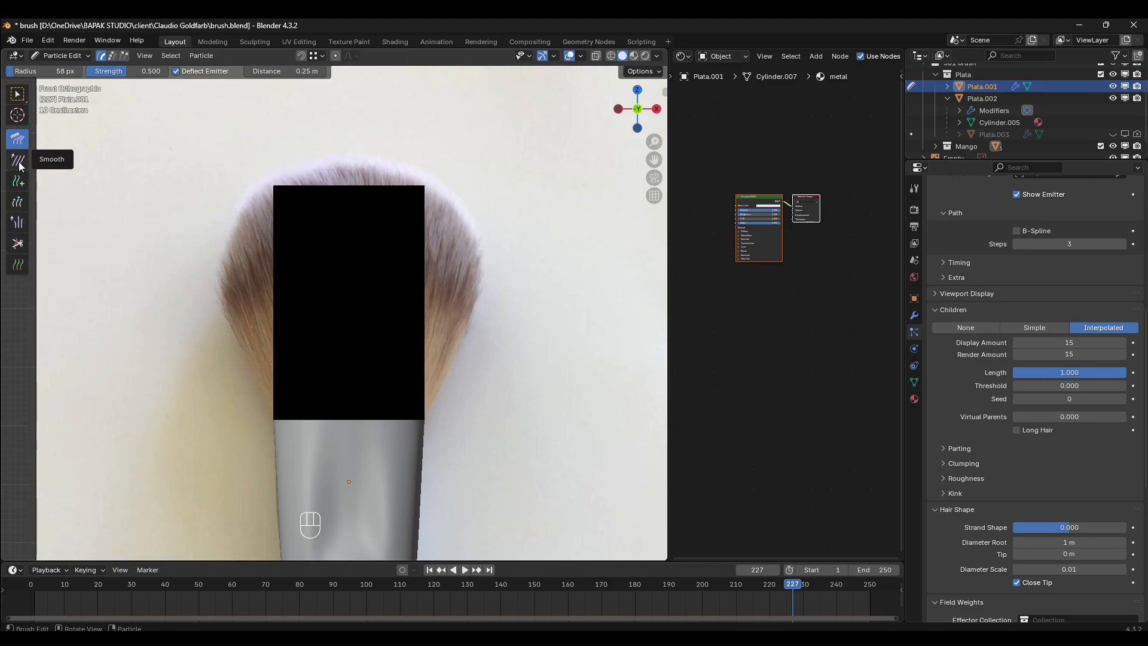
left_click_drag(395, 380, 435, 306)
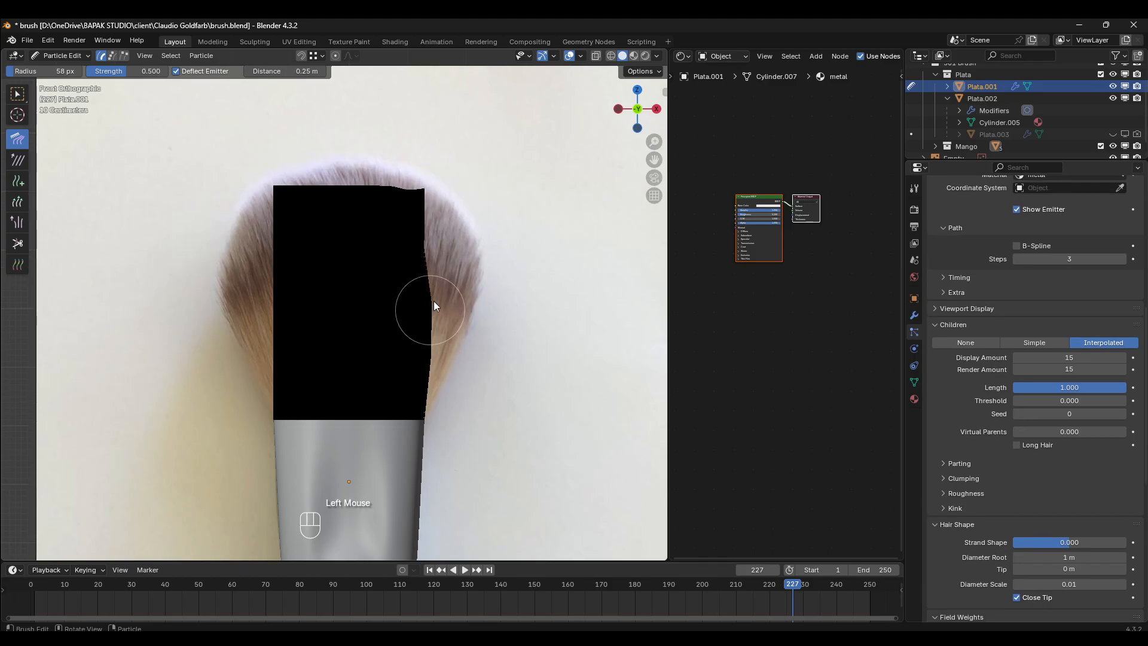
left_click_drag(379, 349, 466, 205)
left_click_drag(408, 269, 492, 156)
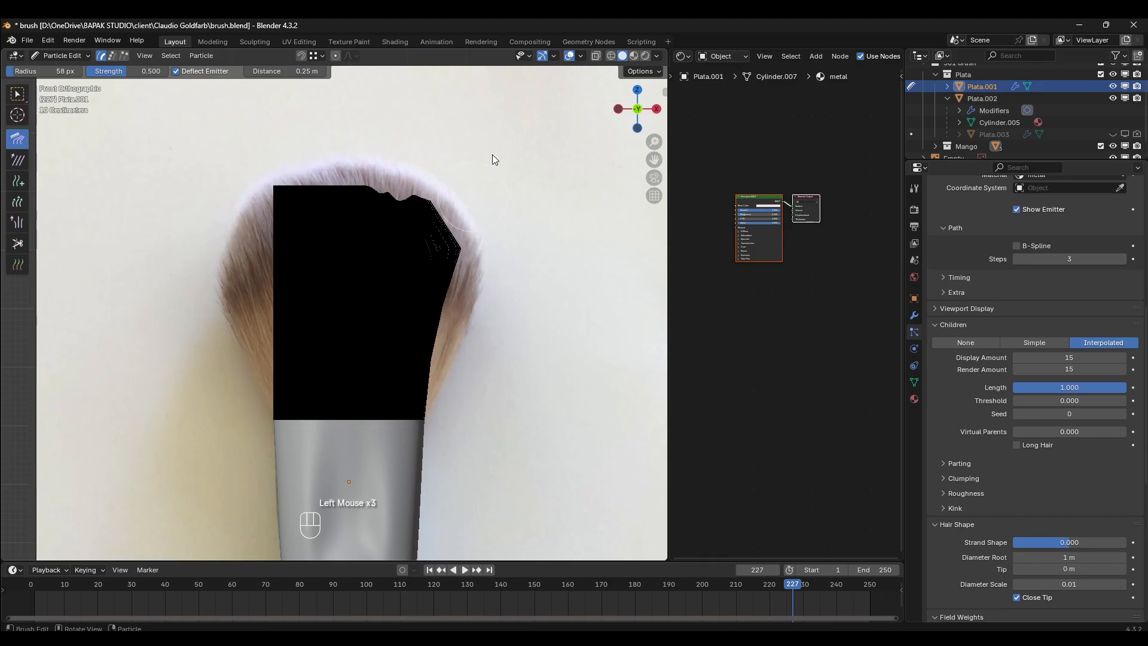
left_click_drag(394, 313, 485, 173)
left_click_drag(383, 359, 513, 156)
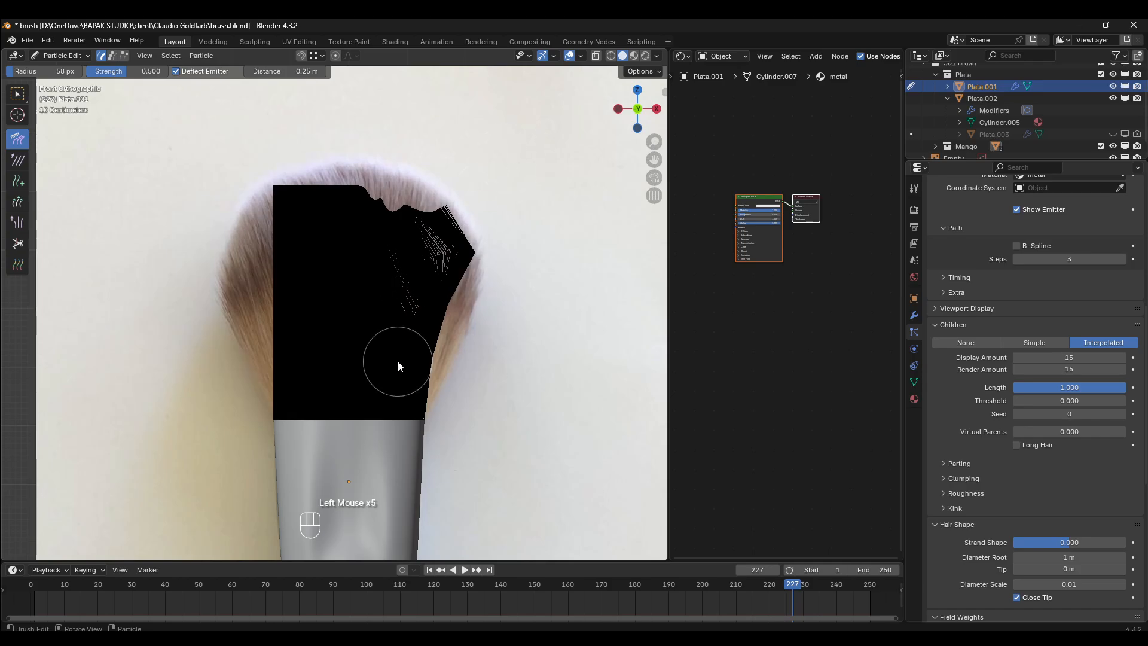
mouse_move(397, 365)
left_mouse_down()
mouse_move(452, 315)
mouse_move(512, 224)
left_mouse_up()
mouse_move(422, 363)
left_mouse_down()
mouse_move(513, 245)
mouse_move(486, 241)
mouse_move(523, 150)
left_mouse_up()
left_click_drag(401, 382, 507, 117)
left_click_drag(429, 316, 517, 137)
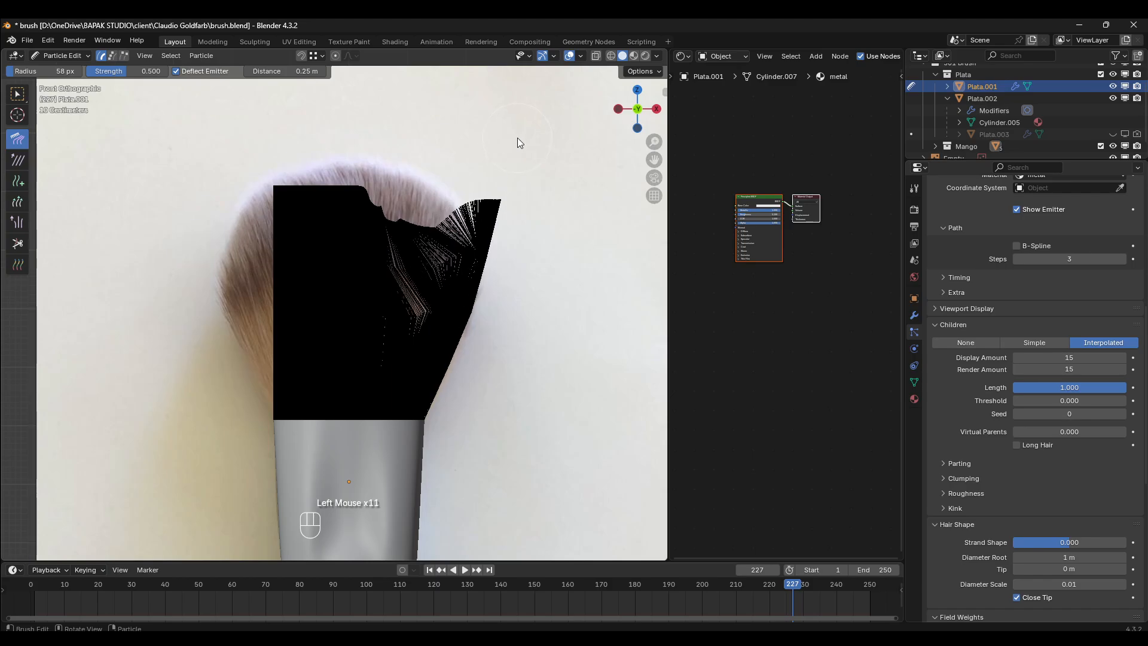
left_click_drag(406, 360, 459, 228)
mouse_move(374, 351)
left_mouse_down()
mouse_move(454, 136)
mouse_move(420, 246)
mouse_move(466, 140)
mouse_move(443, 123)
left_mouse_up()
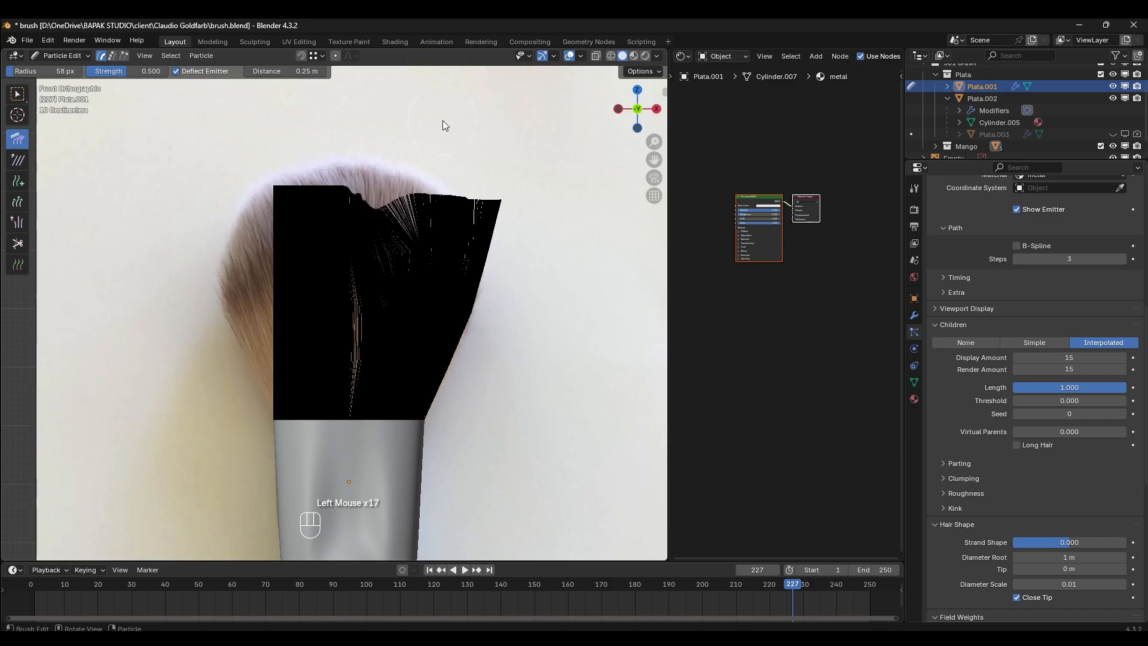
left_click_drag(358, 323, 383, 209)
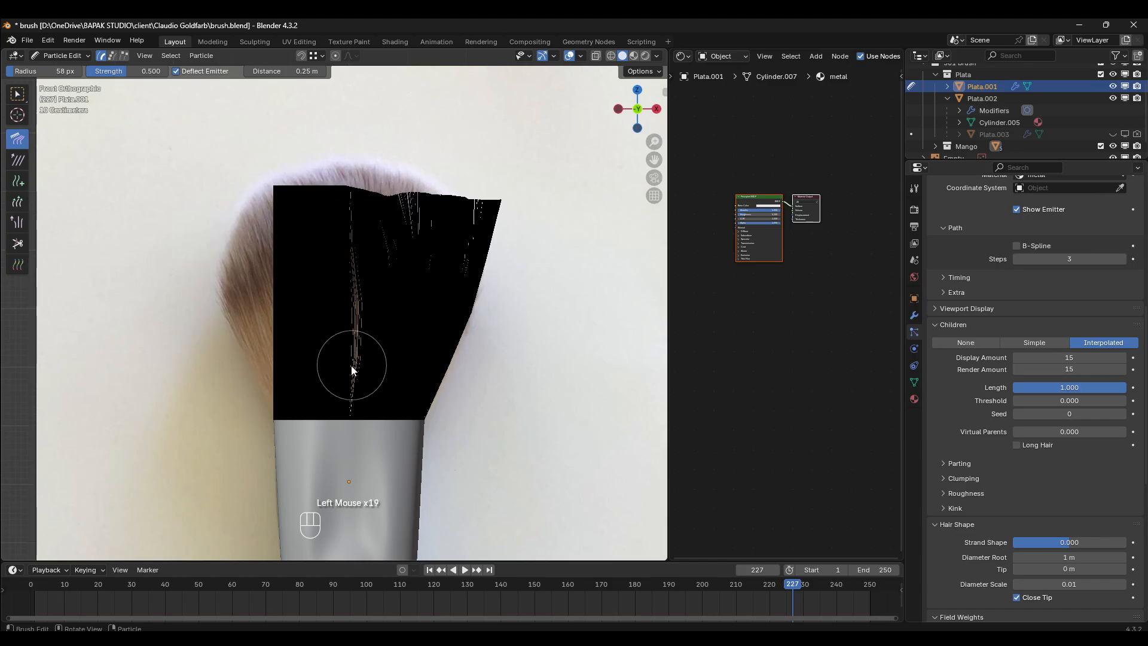
- Comb the left half's hairs upward and outward to mirror the flare of the right half
mouse_move(351, 366)
left_mouse_down()
mouse_move(365, 112)
mouse_move(267, 144)
left_mouse_up()
left_click_drag(289, 340, 247, 277)
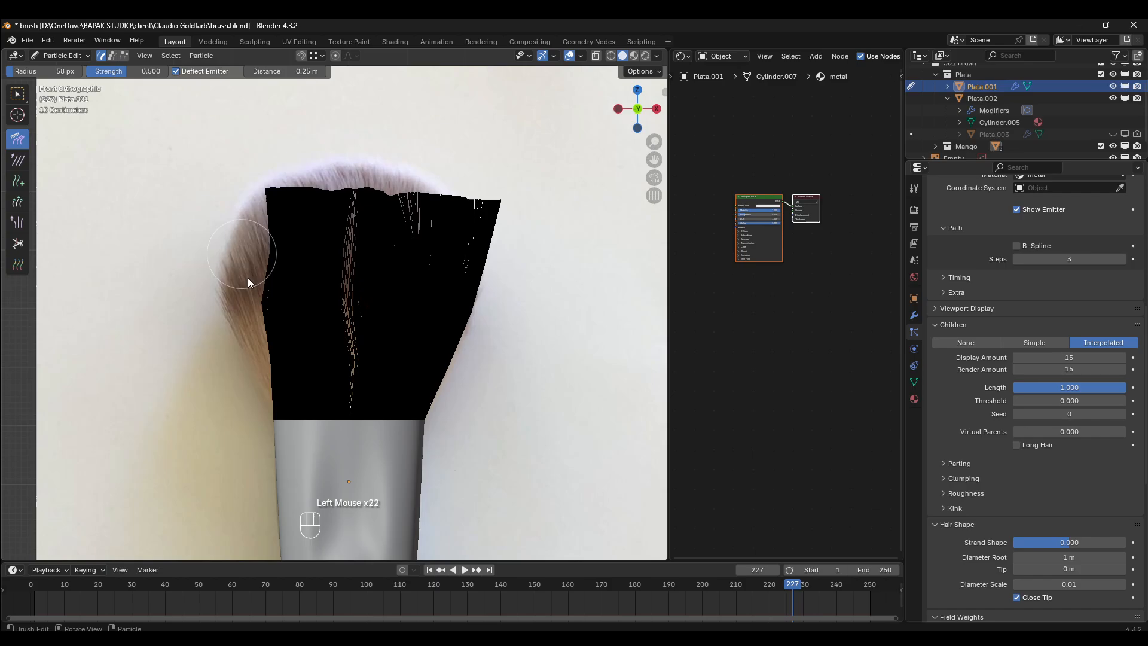
left_click_drag(265, 359, 208, 265)
left_click_drag(259, 343, 228, 245)
left_click_drag(280, 325, 225, 239)
mouse_move(262, 327)
left_mouse_down()
mouse_move(200, 135)
mouse_move(217, 124)
left_mouse_up()
left_click_drag(323, 341, 197, 134)
left_click_drag(263, 350, 203, 217)
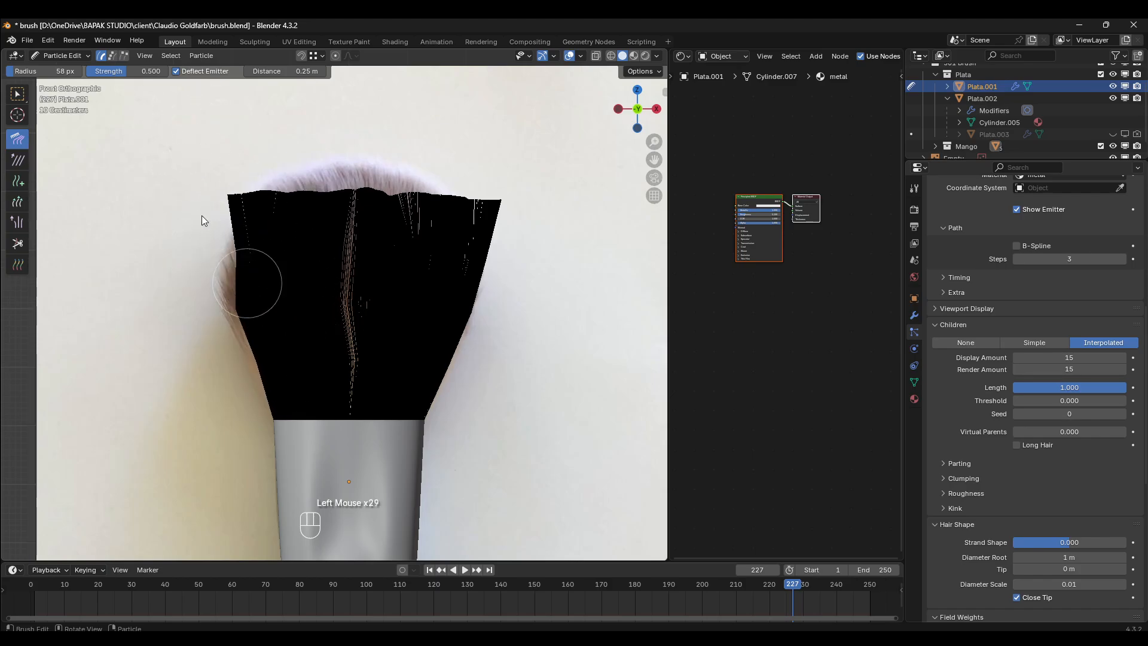
left_click_drag(245, 323, 205, 239)
left_click_drag(272, 303, 230, 201)
left_click_drag(287, 310, 230, 197)
mouse_move(261, 295)
left_mouse_down()
mouse_move(218, 185)
mouse_move(234, 198)
left_mouse_up()
left_click_drag(271, 316, 236, 146)
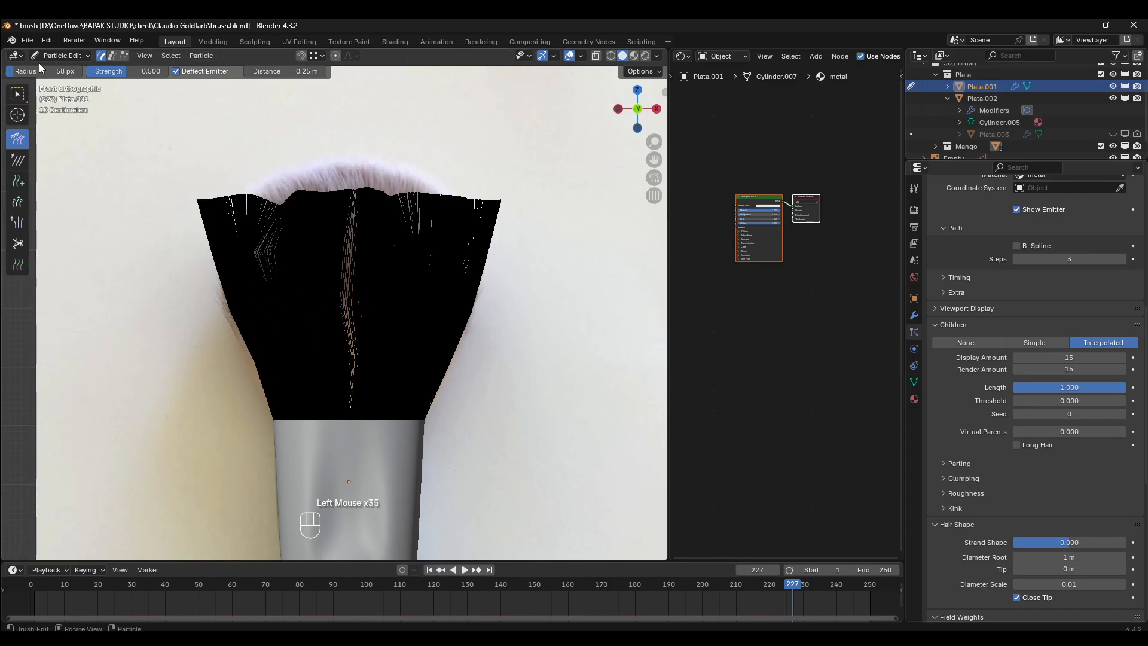
- Return to Object Mode and move the reference image along the X axis until its brush stands beside the modelled one
left_click(60, 56)
left_click(60, 69)
left_click(177, 239)
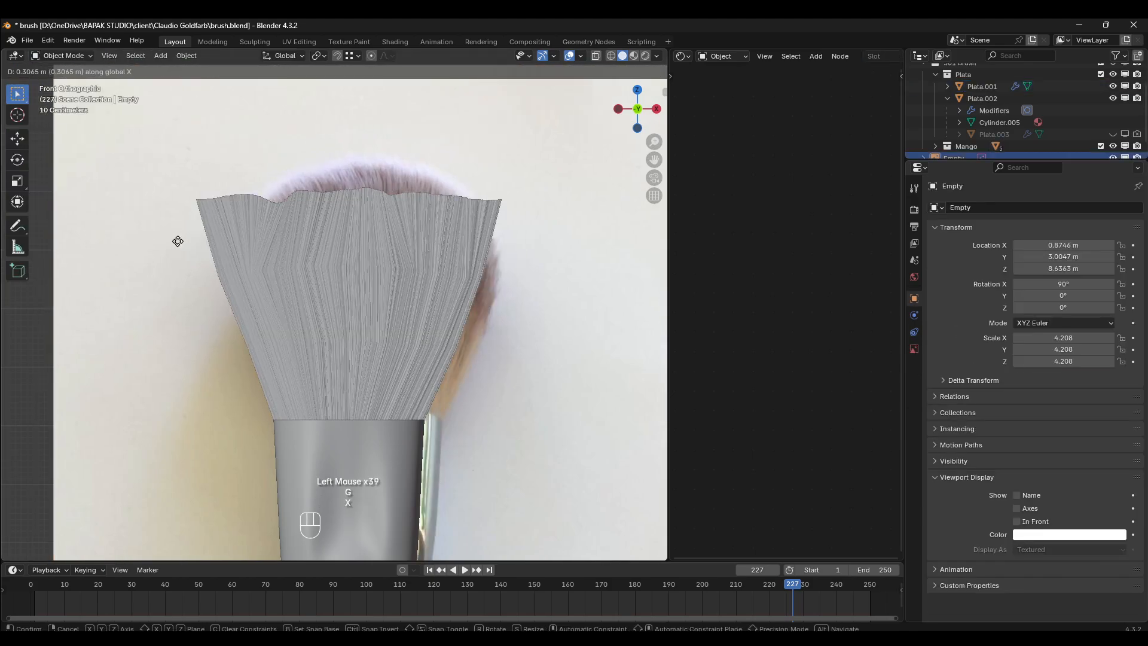
key("g")
key("x")
left_click(359, 257)
middle_click_drag(441, 325, 302, 302, "shift")
key("g")
key("x")
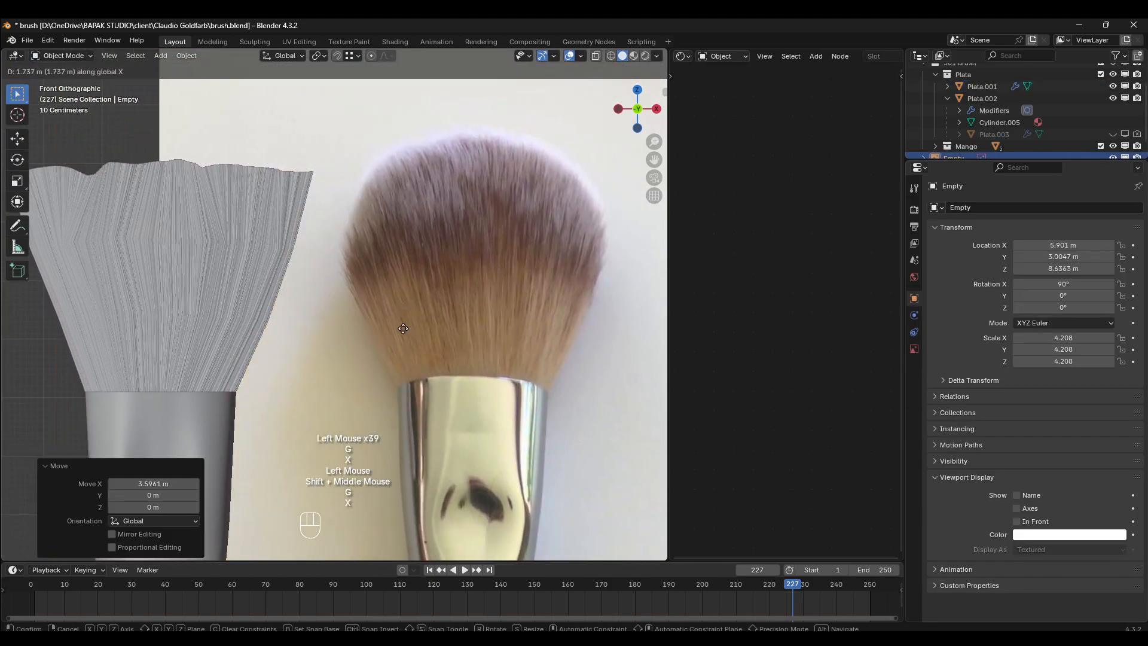
left_click(399, 410)
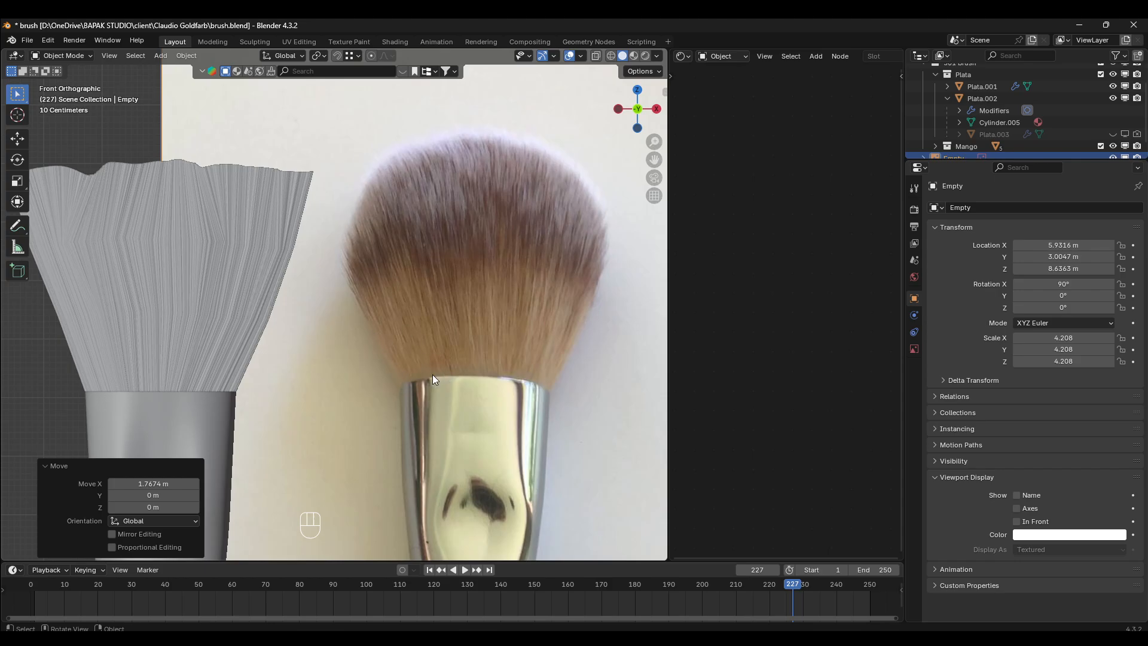
- Annotate the reference bristles with freehand strokes following the hair direction from the ferrule, fanning out from side to side
left_click(12, 231)
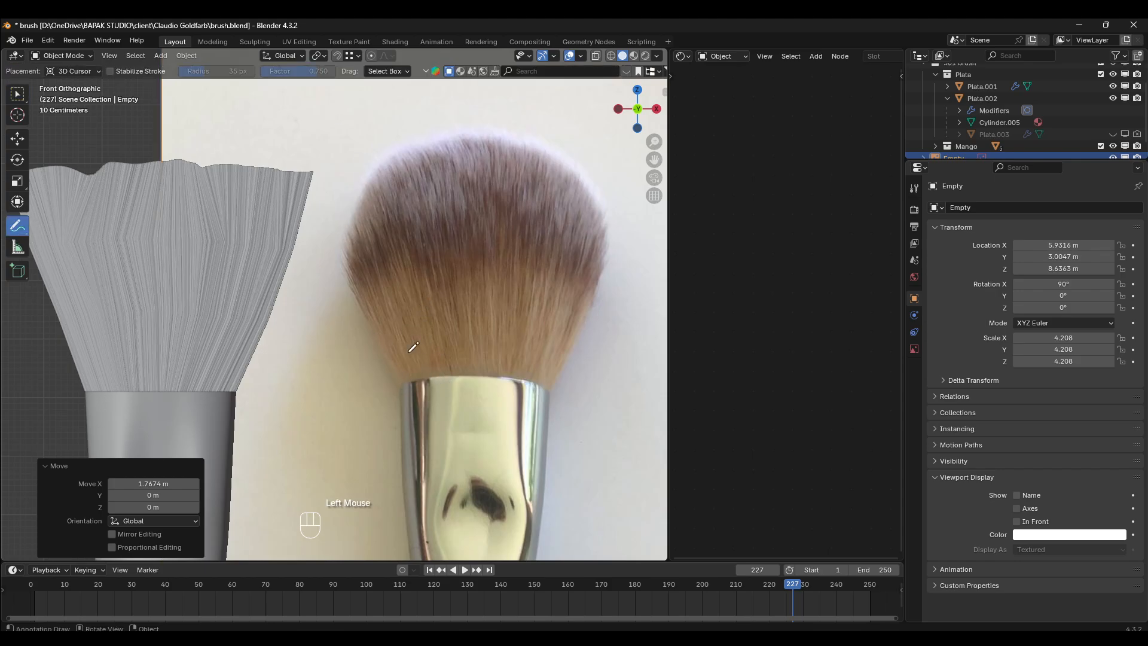
left_click_drag(405, 384, 381, 282)
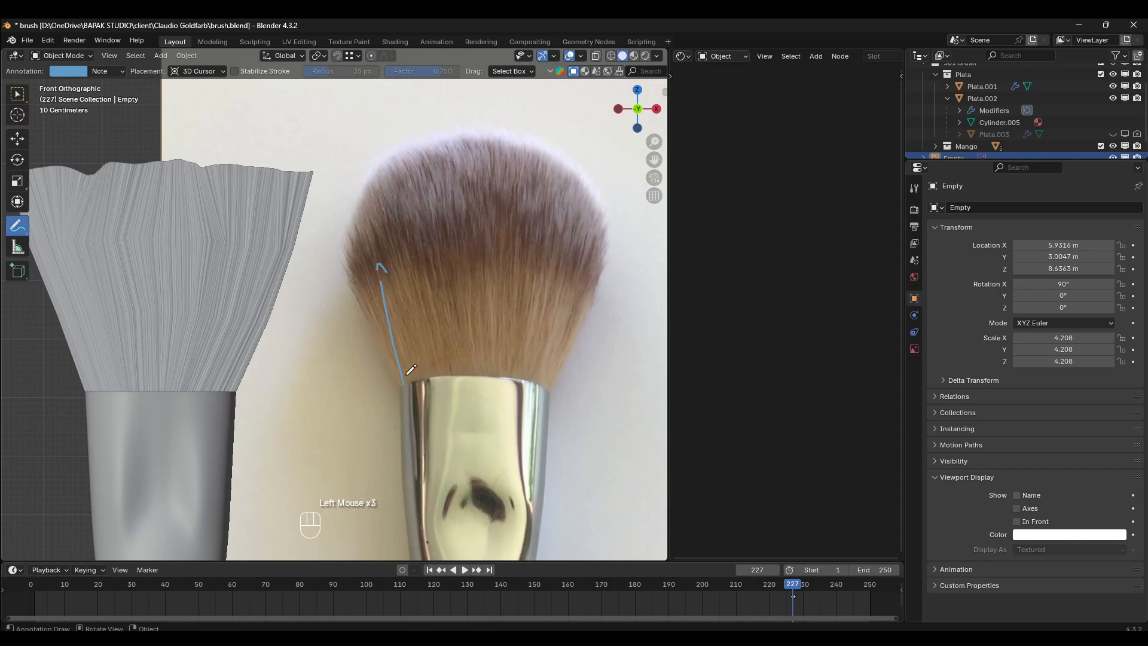
left_click_drag(426, 366, 402, 239)
mouse_move(445, 361)
left_mouse_down()
mouse_move(449, 234)
mouse_move(482, 239)
left_mouse_up()
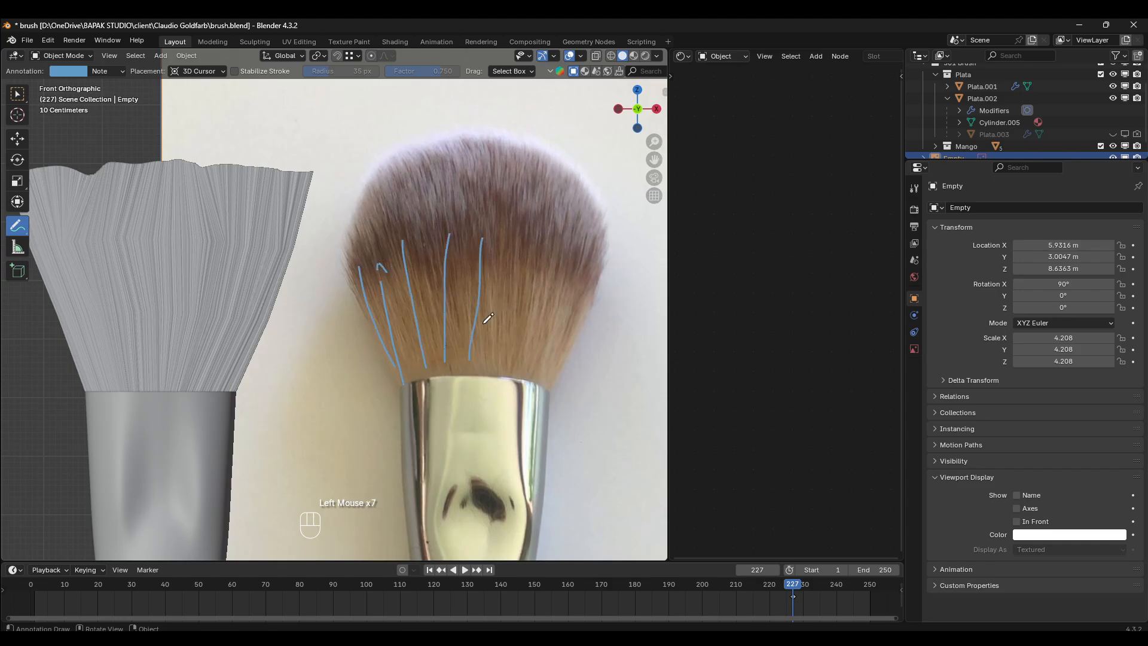
left_click_drag(485, 378, 524, 165)
left_click_drag(526, 318, 550, 149)
left_click_drag(528, 351, 578, 182)
left_click_drag(561, 339, 585, 244)
left_click_drag(542, 372, 620, 187)
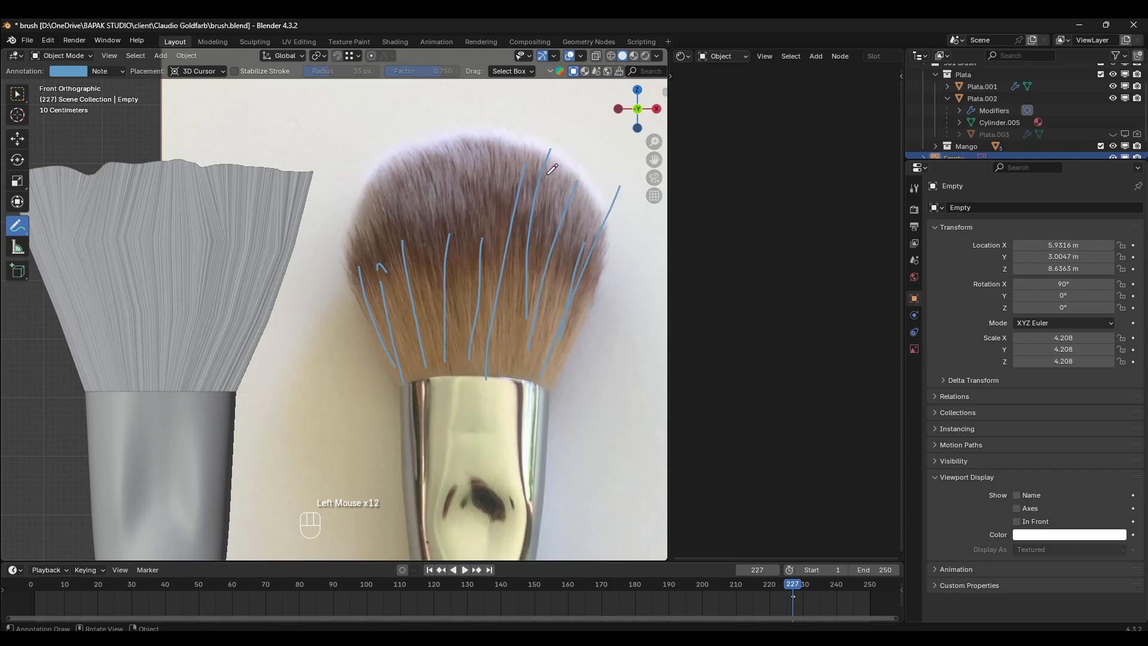
- Undo the annotation strokes and the reference image moves
left_click(17, 93)
scroll(384, 250, "down", 2)
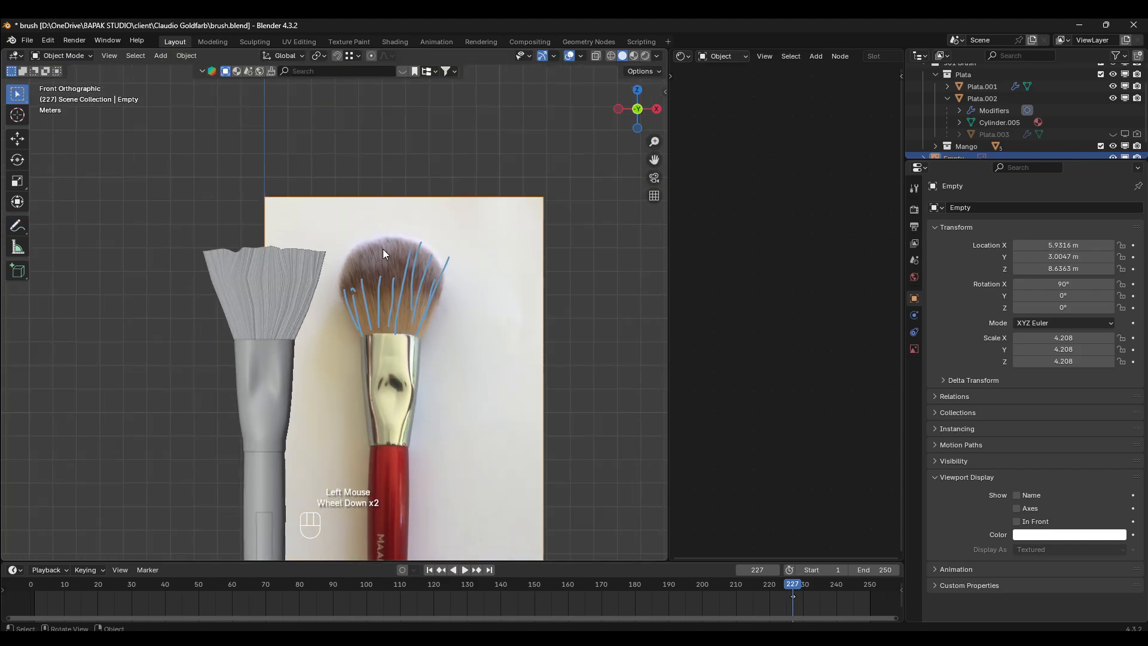
key("ctrl+z")
key("ctrl+z")
key("ctrl+z")
key("ctrl+z")
key("ctrl+z")
key("ctrl+z")
key("ctrl+z")
key("ctrl+z")
key("ctrl+z")
key("ctrl+z")
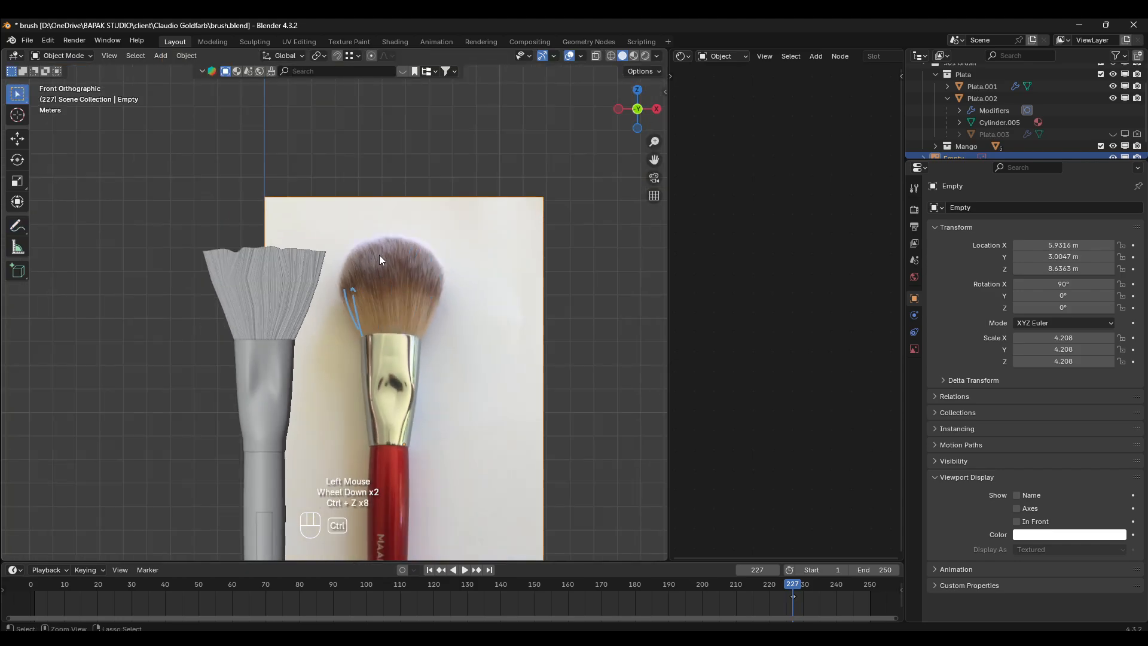
key("ctrl+z")
key("ctrl+z")
key("ctrl+z")
- Select Plata.001 again, return it to Particle Edit mode and comb the central hairs straight up
mouse_move(375, 261)
middle_mouse_down("shift")
mouse_move(332, 262)
mouse_move(438, 248)
mouse_move(447, 286)
mouse_move(430, 307)
middle_mouse_up("shift")
scroll(424, 244, "up", 1)
left_click(425, 244)
scroll(478, 245, "up", 1, "shift")
scroll(429, 306, "up", 2)
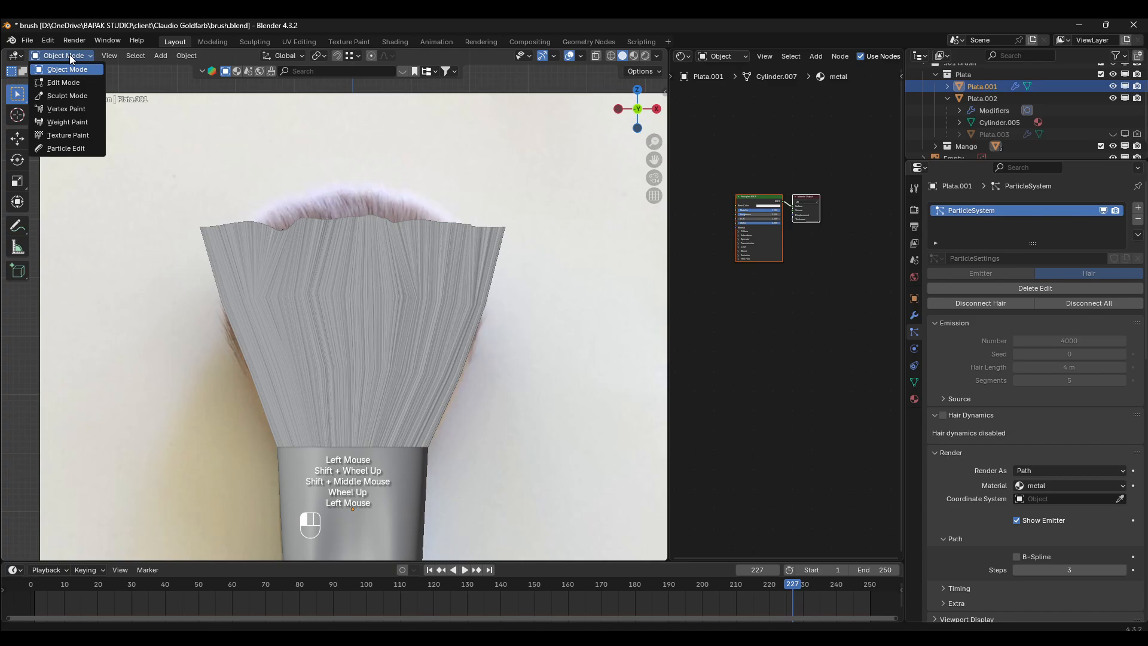
left_click(55, 149)
left_click_drag(339, 284, 360, 147)
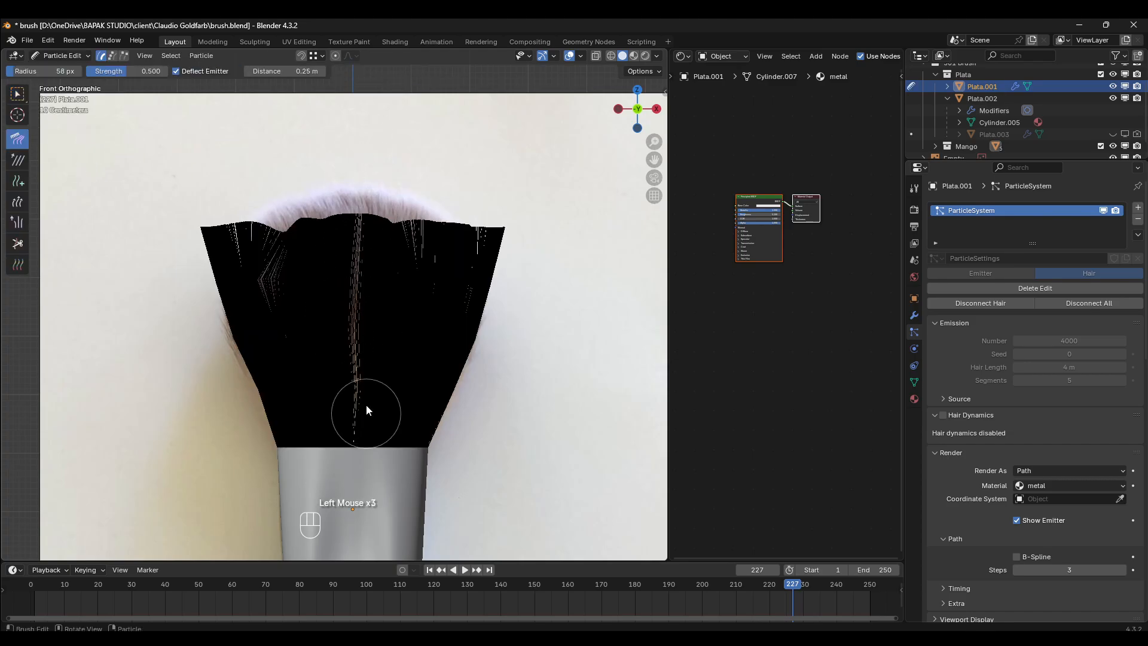
left_click_drag(366, 407, 367, 167)
mouse_move(344, 376)
left_mouse_down()
mouse_move(343, 128)
mouse_move(324, 185)
left_mouse_up()
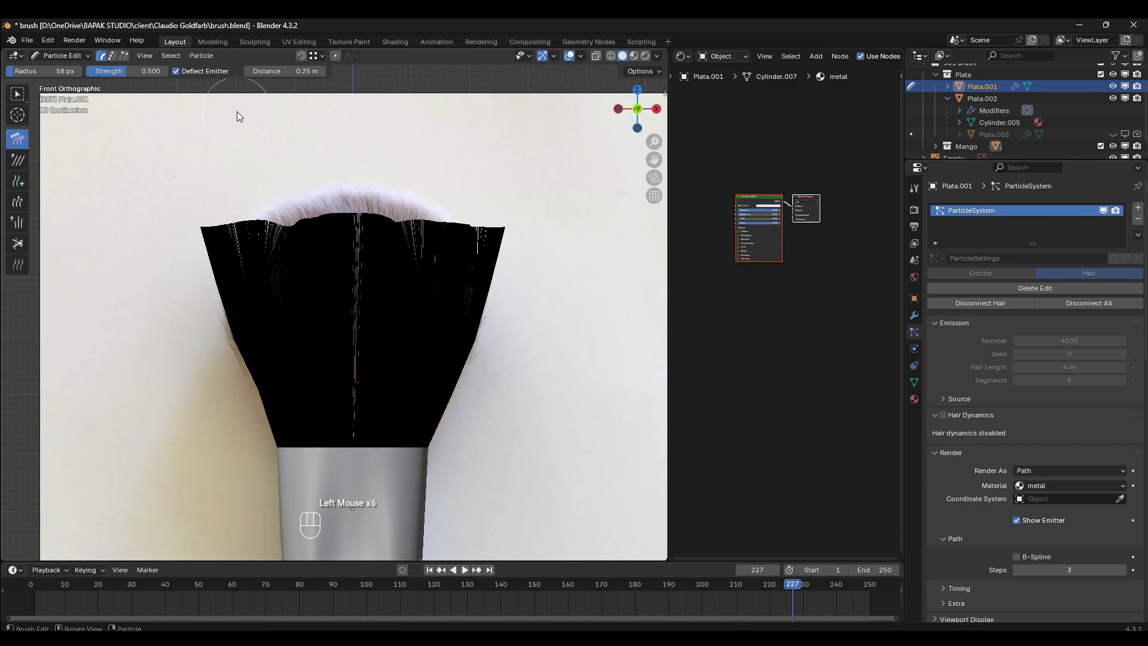
- Raise the Comb strength to 0.816 and comb the left half's hairs into a smoother outward fan
left_click_drag(286, 317, 225, 119)
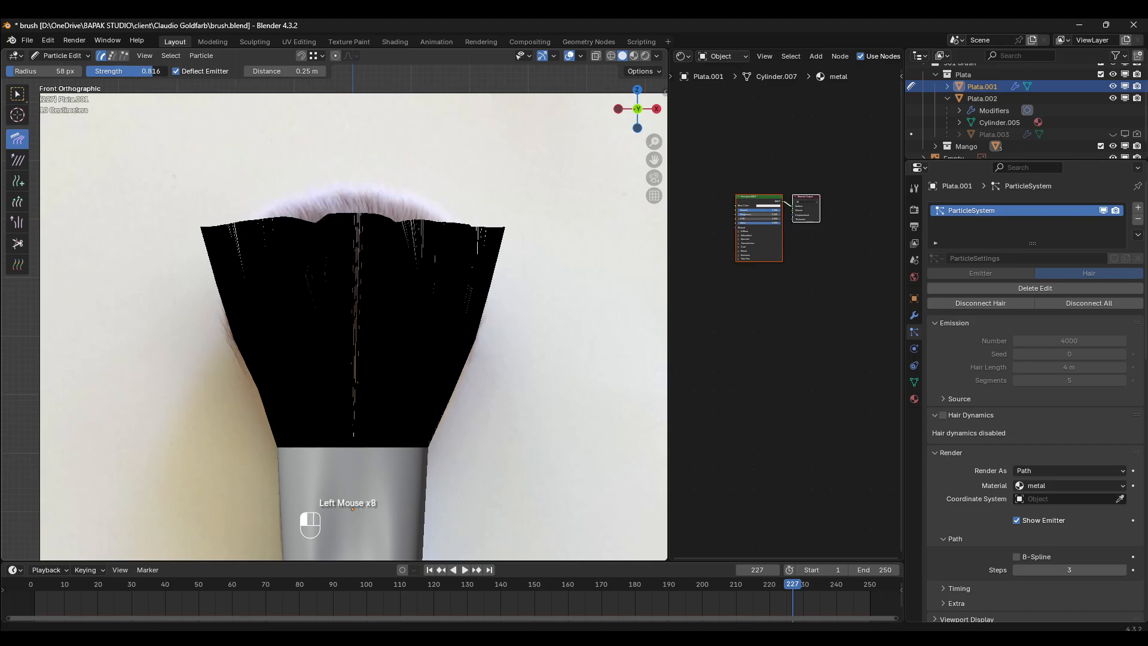
left_click_drag(292, 321, 195, 192)
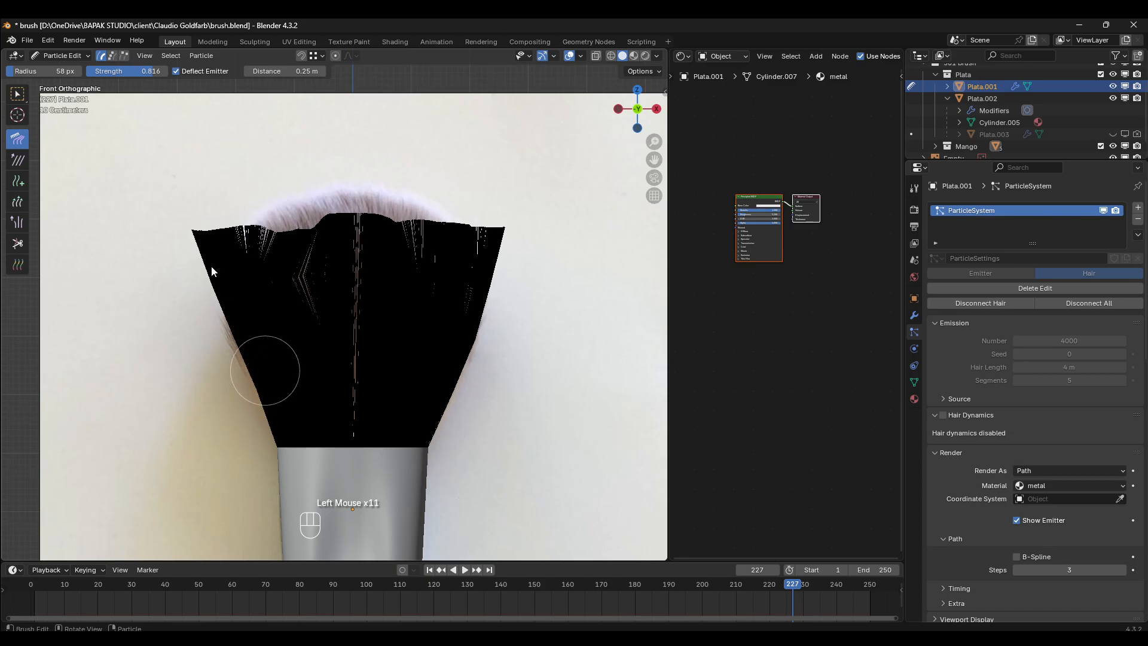
left_click_drag(210, 266, 194, 179)
left_click_drag(278, 354, 240, 131)
left_click_drag(302, 335, 277, 113)
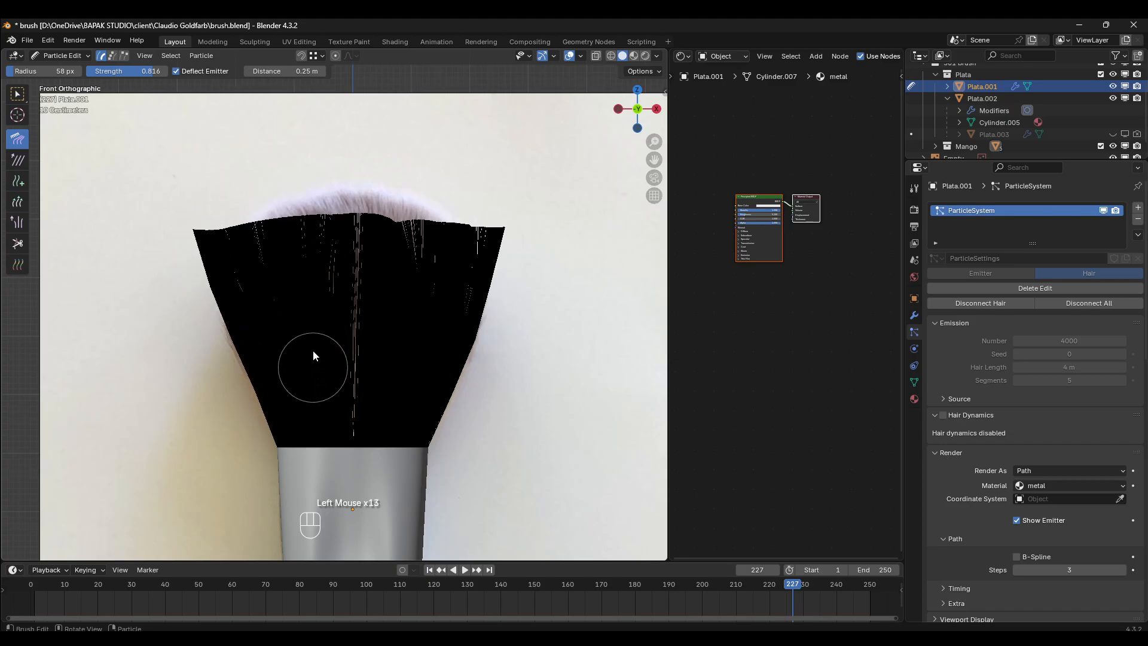
left_click_drag(345, 392, 329, 129)
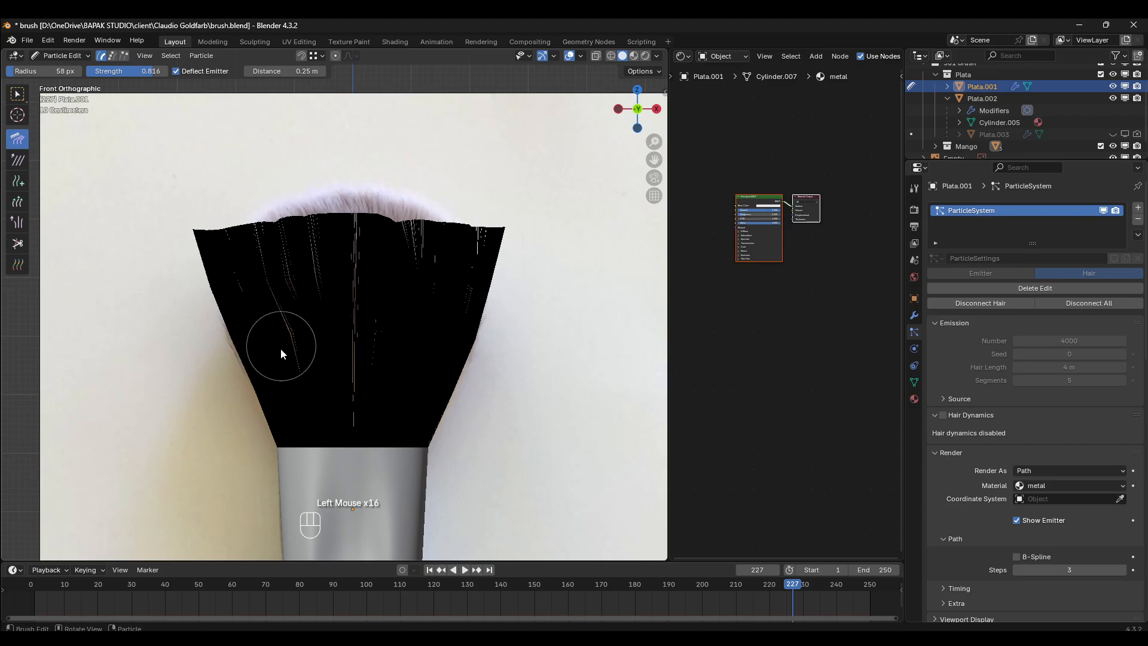
left_click_drag(281, 348, 242, 117)
left_click_drag(256, 317, 200, 116)
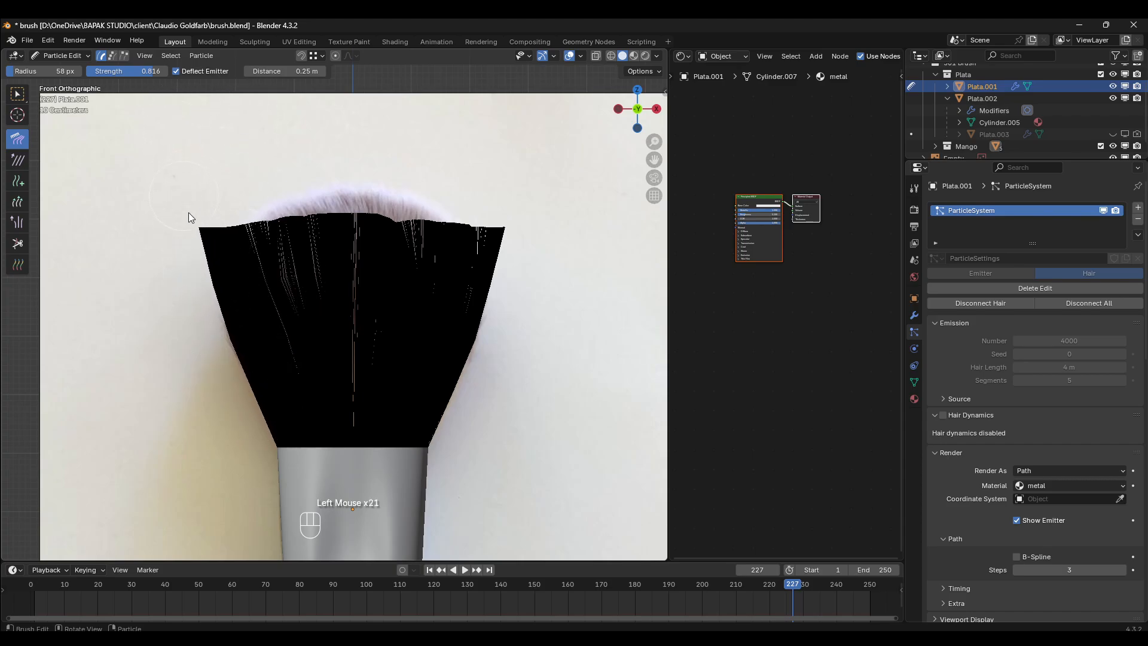
left_click_drag(188, 213, 185, 239)
- Check the hair against the reference in see-through display, switch back, and comb the right half's hairs further outward
key("z")
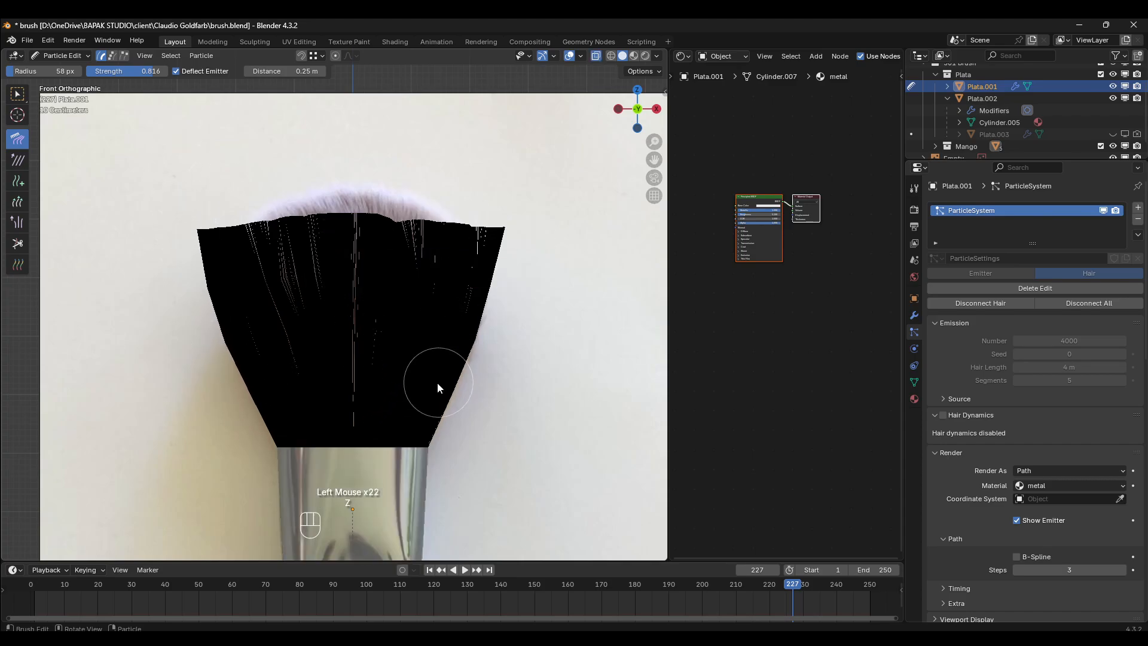
key("z")
left_click_drag(456, 379, 543, 131)
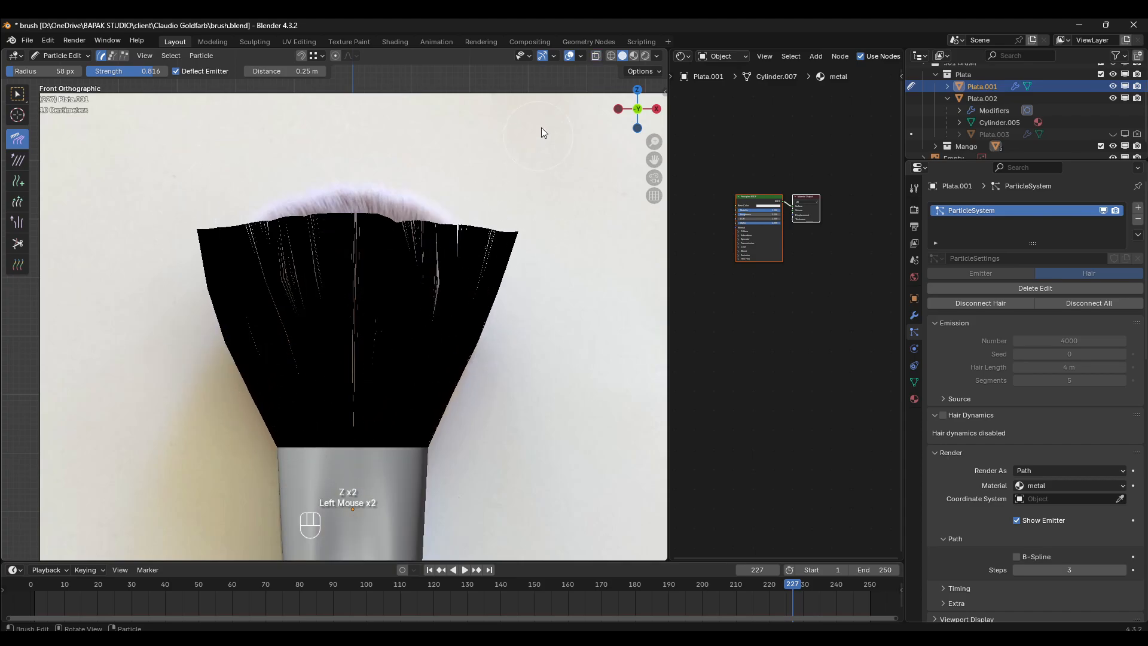
left_click_drag(464, 299, 517, 167)
left_click_drag(428, 331, 527, 89)
left_click_drag(426, 308, 506, 100)
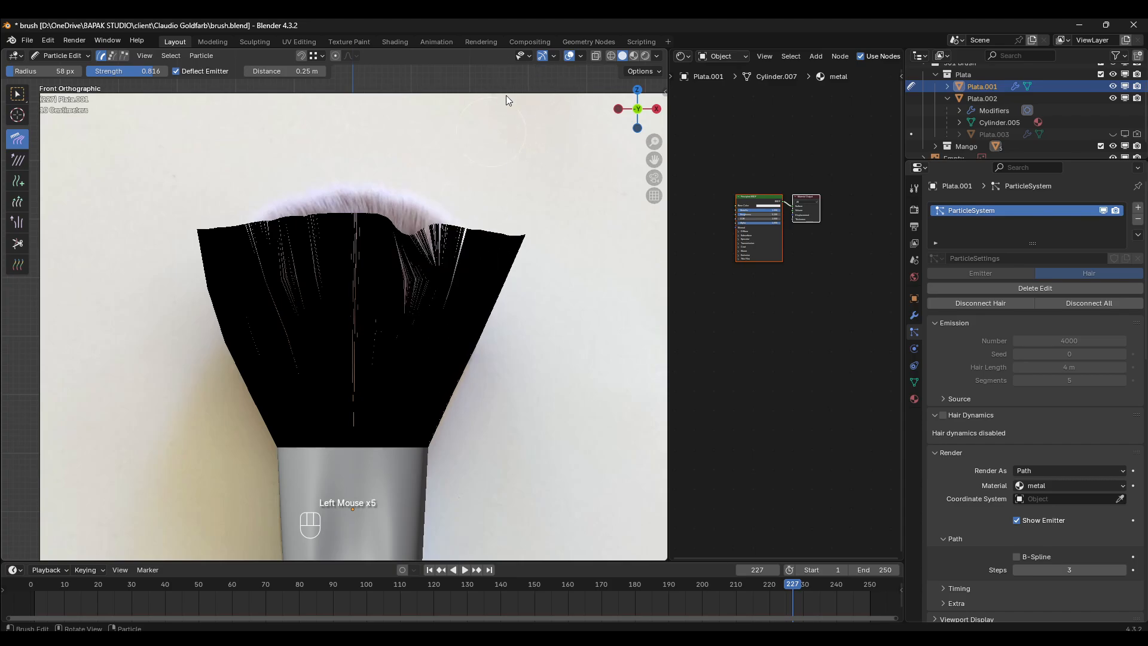
left_click_drag(401, 357, 472, 150)
left_click_drag(433, 291, 447, 81)
left_click_drag(371, 325, 442, 85)
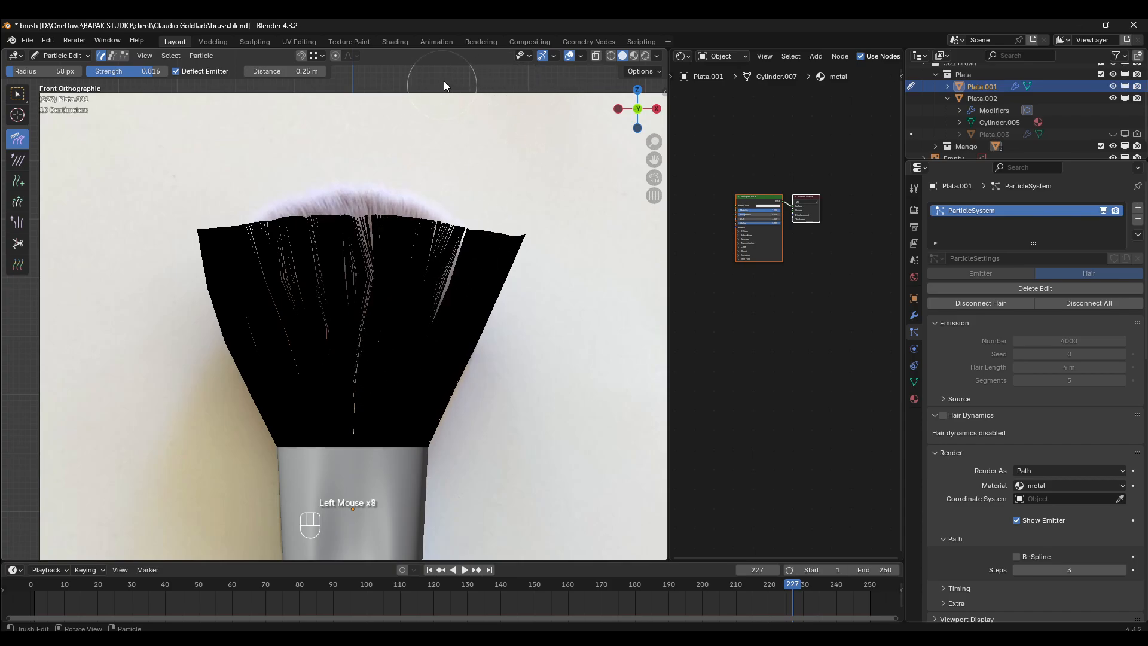
- Comb the central hairs upward and spread those just left of centre to even out the fan
left_click_drag(375, 353, 383, 192)
left_click_drag(346, 436, 343, 231)
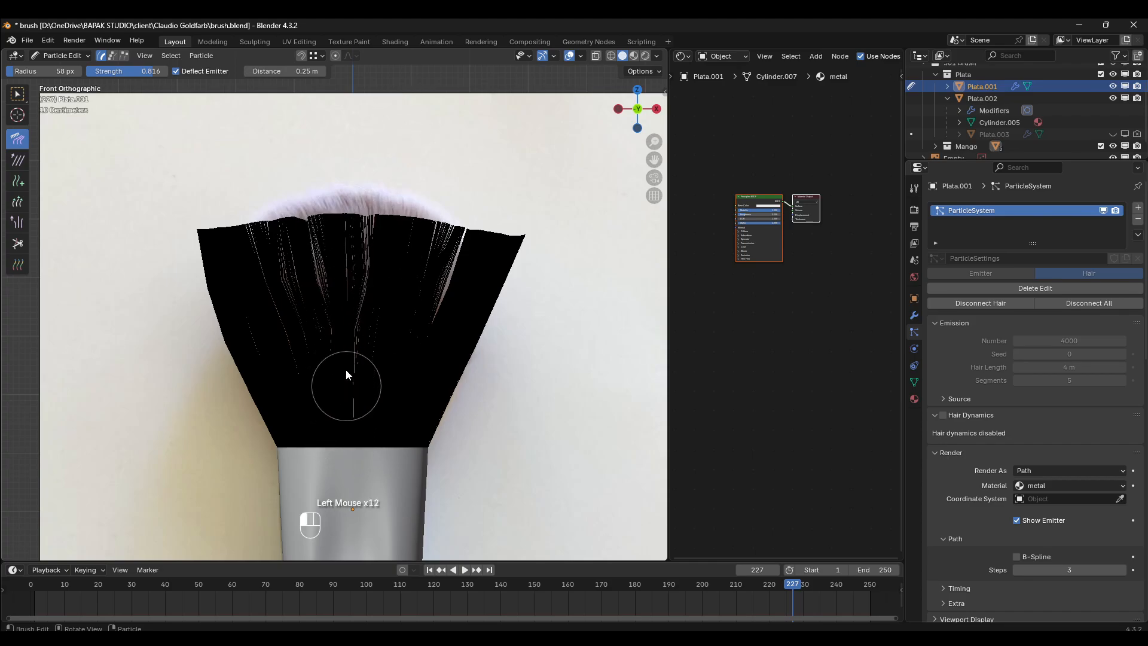
left_click_drag(346, 370, 338, 185)
left_click_drag(376, 336, 368, 144)
left_click_drag(297, 276, 320, 106)
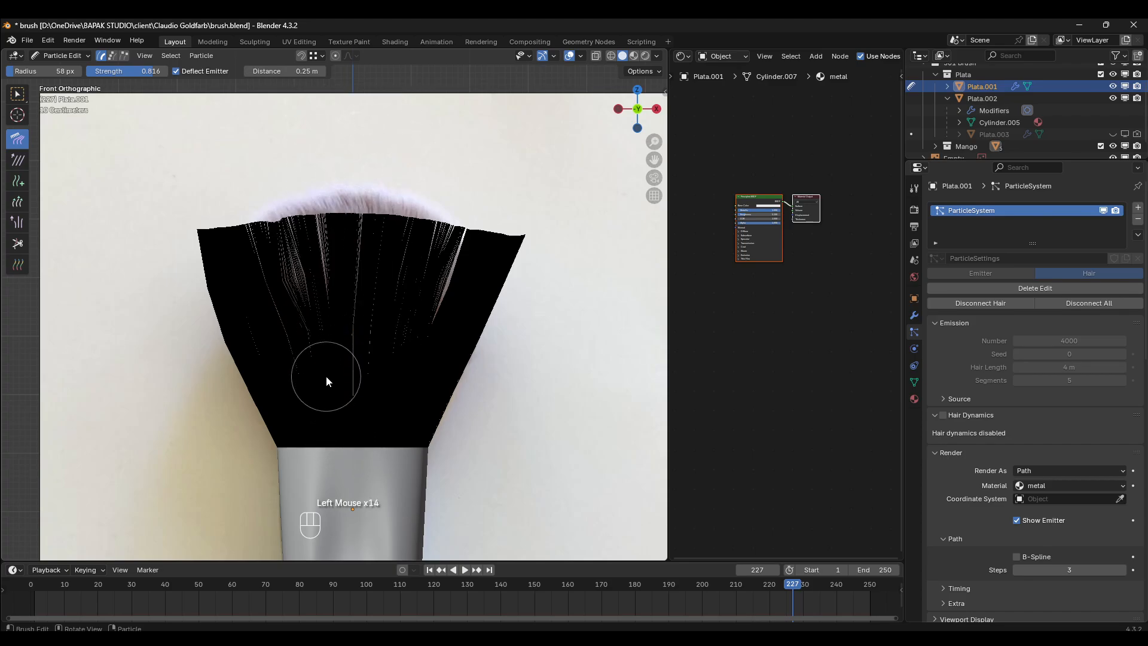
left_click_drag(326, 371, 291, 77)
mouse_move(323, 320)
left_mouse_down()
mouse_move(271, 103)
mouse_move(297, 119)
left_mouse_up()
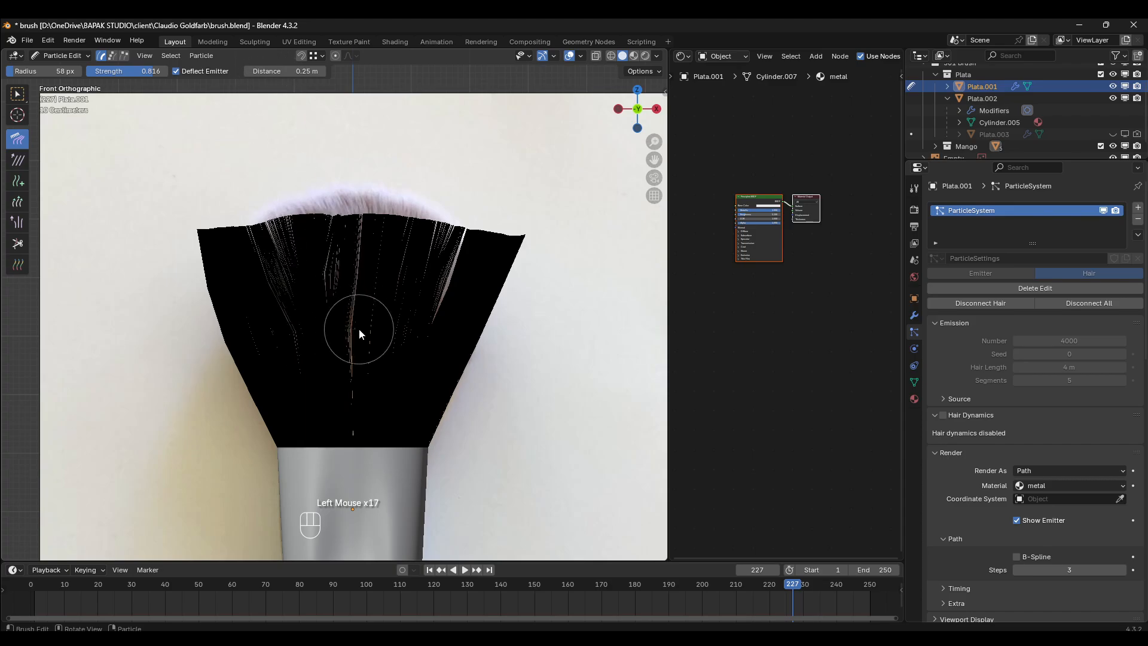
- Comb the central hairs upward and sweep those right of centre upward and outward to close the gaps in the fan
left_click_drag(359, 334, 333, 278)
left_click_drag(421, 311, 479, 176)
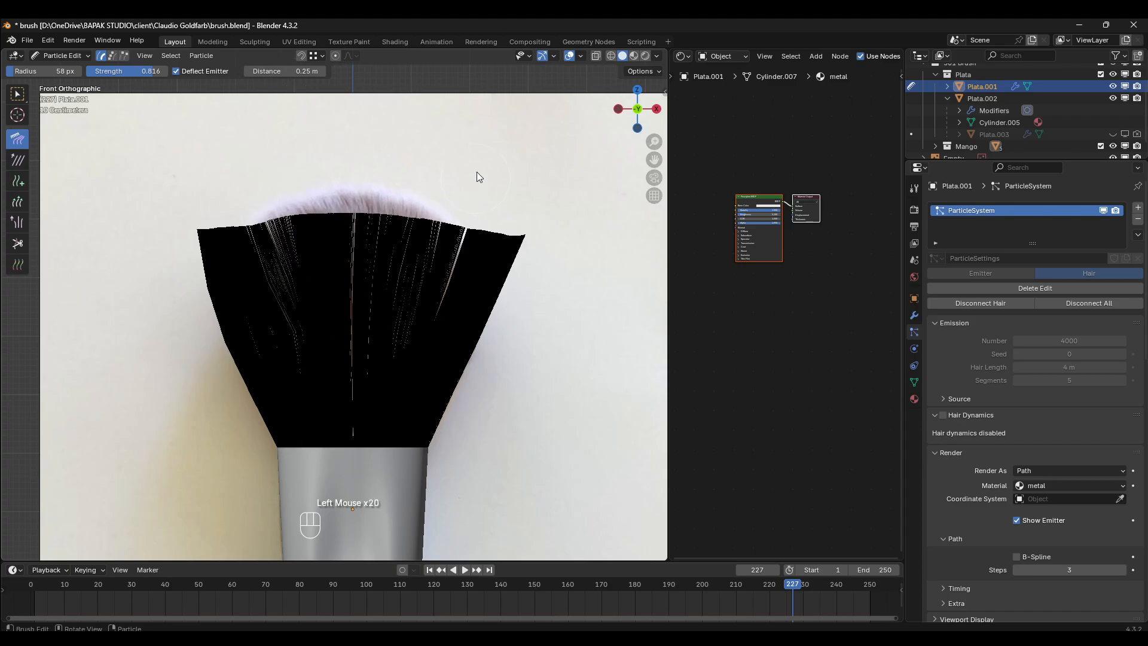
left_click_drag(415, 329, 477, 180)
left_click_drag(445, 311, 515, 180)
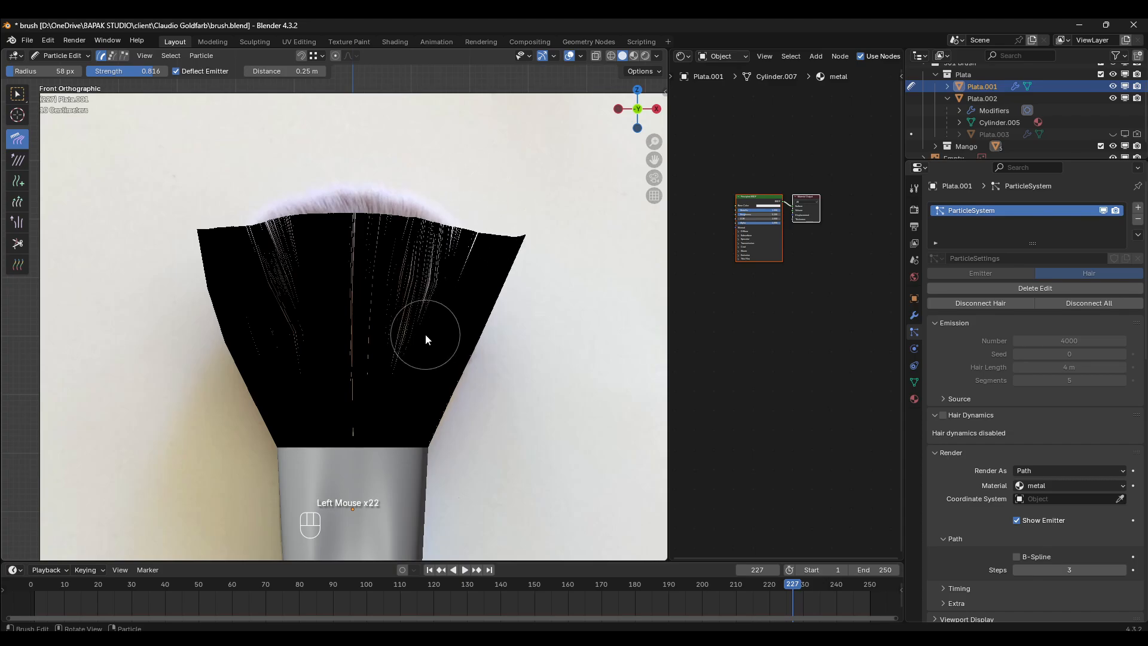
left_click_drag(425, 334, 466, 149)
left_click_drag(412, 299, 447, 171)
left_click_drag(450, 299, 451, 245)
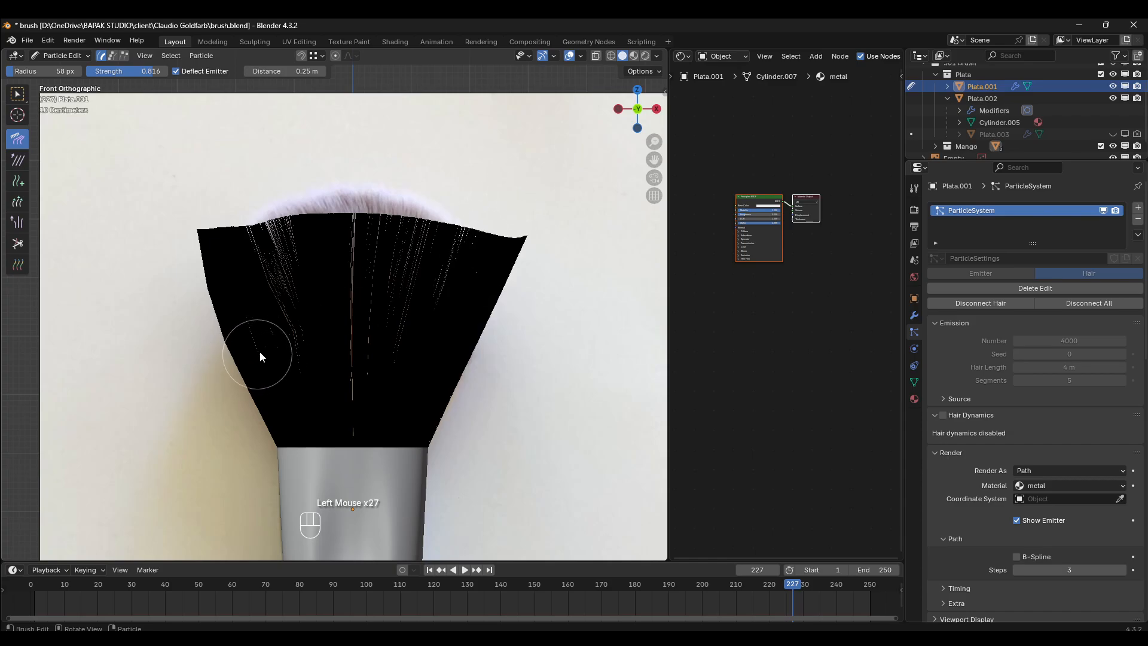
- Comb the left edge's hairs outward into a straight flare matching the right side, and touch up the hairs right of centre
left_click_drag(260, 353, 261, 201)
left_click_drag(212, 335, 168, 250)
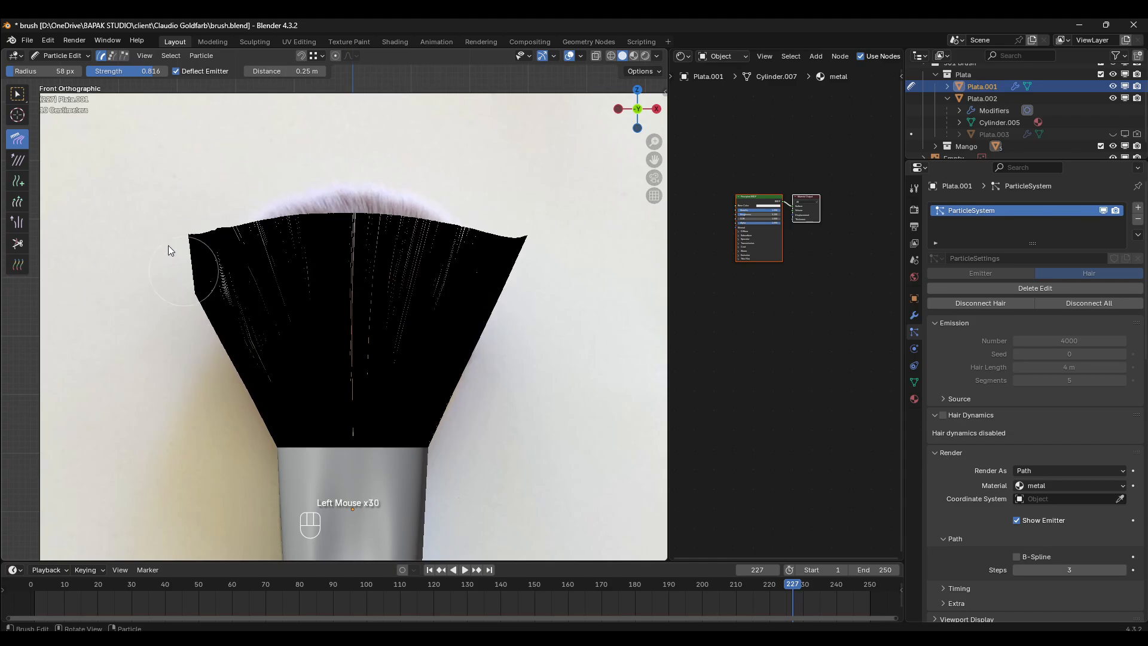
left_click_drag(245, 326, 250, 328)
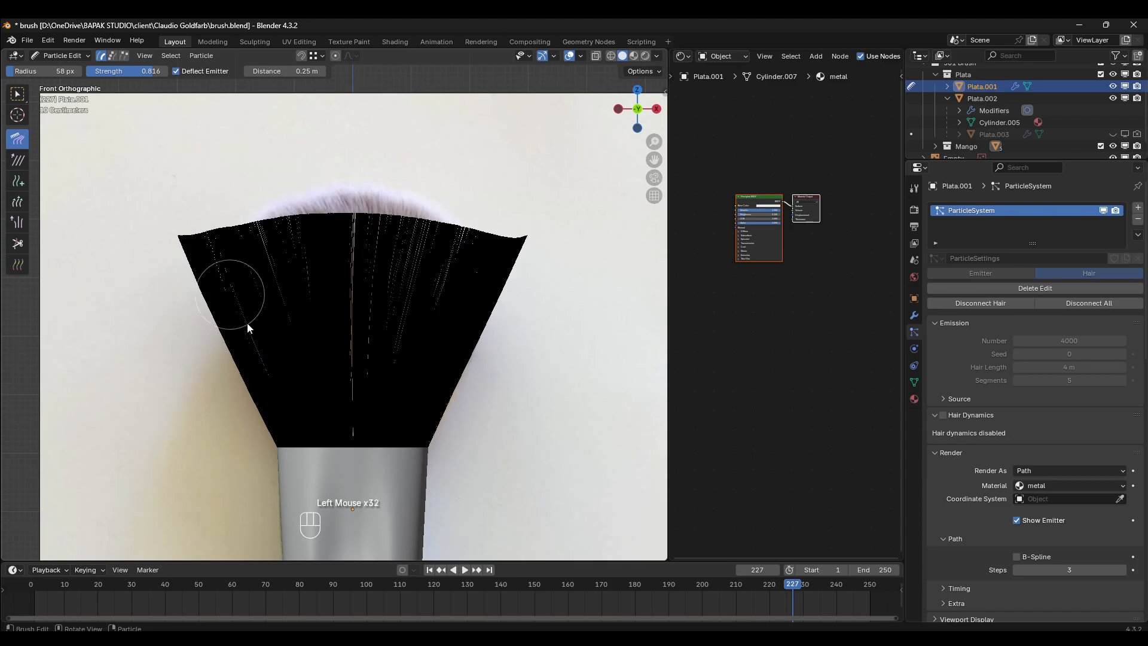
left_click_drag(421, 321, 456, 144)
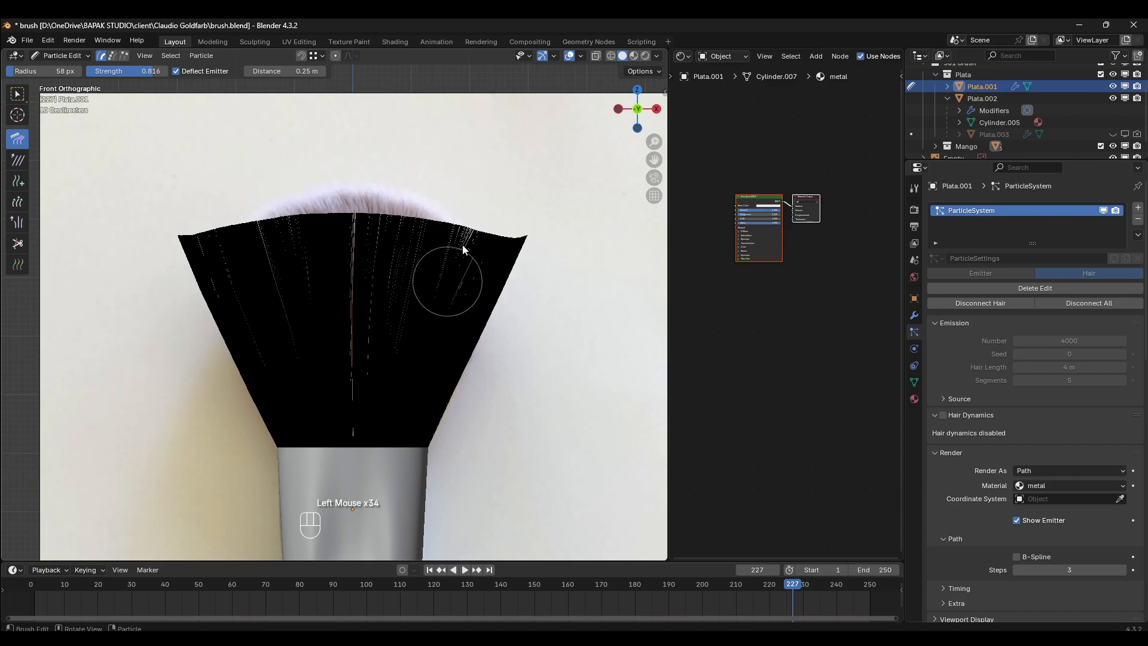
left_click_drag(464, 248, 461, 274)
- Trim the fan's upper-left corner with the Cut brush to follow the reference's rounded outline in front view
scroll(364, 282, "down", 2)
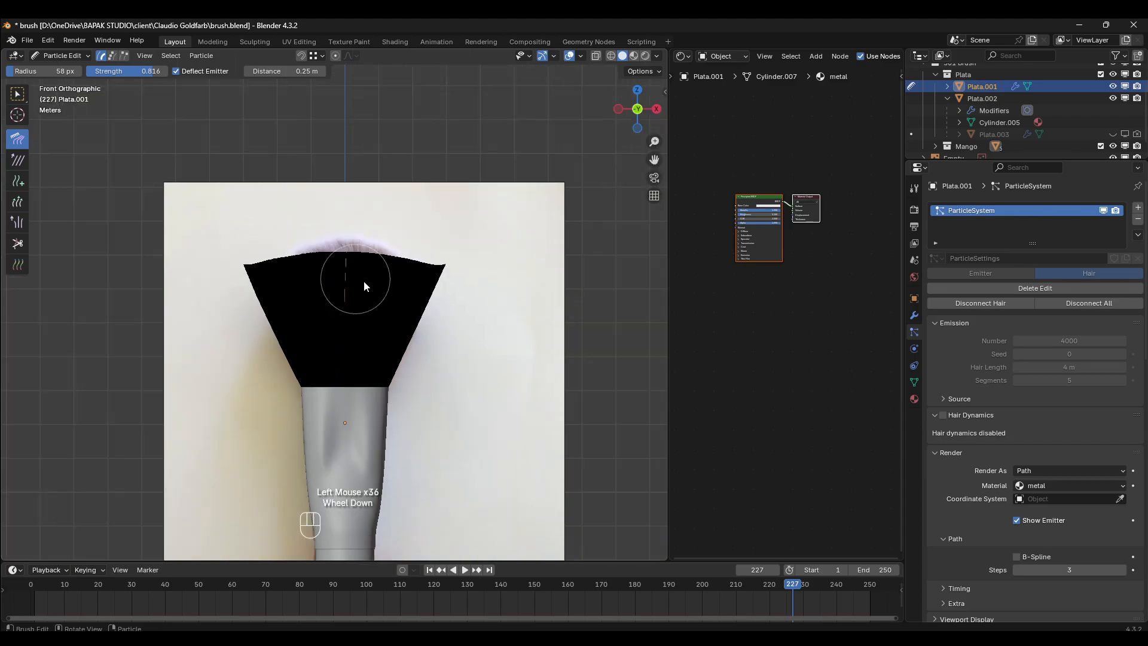
mouse_move(365, 282)
middle_mouse_down()
mouse_move(245, 335)
mouse_move(287, 346)
mouse_move(351, 300)
middle_mouse_up()
key("KP_1")
scroll(351, 300, "up", 1)
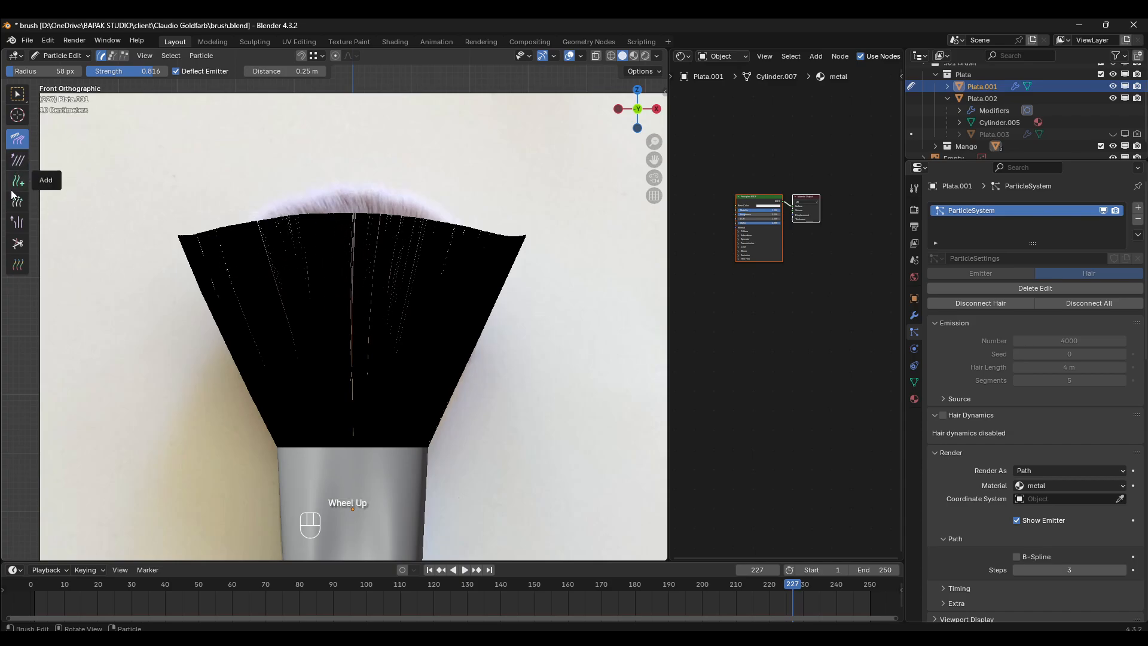
left_click(17, 243)
left_click(158, 182)
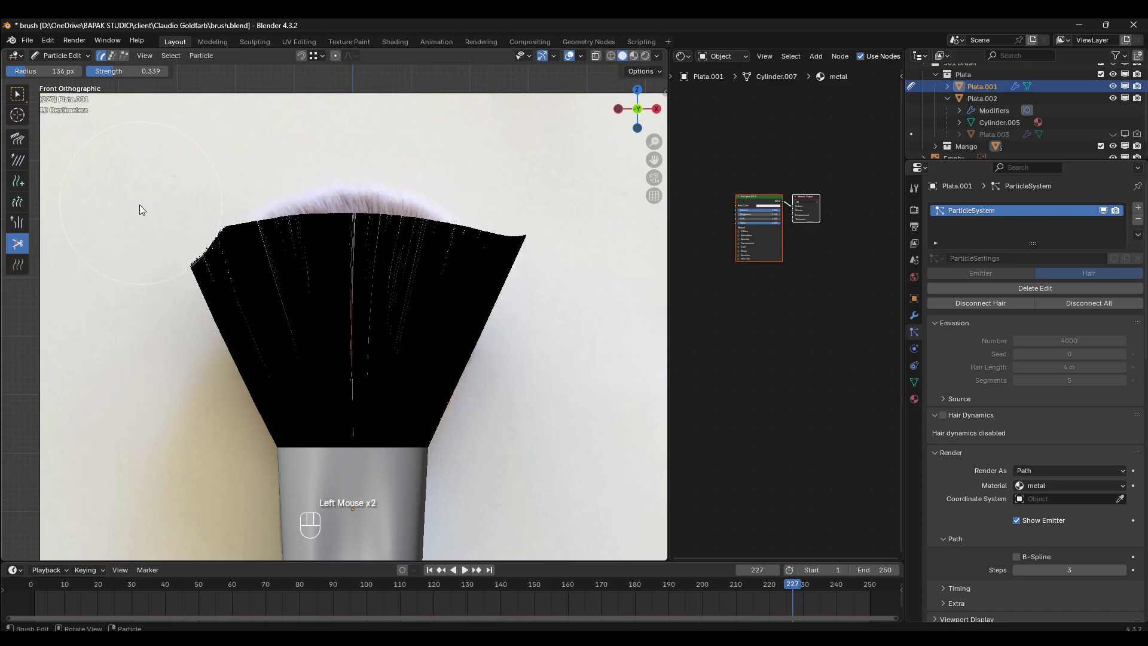
mouse_move(127, 289)
left_mouse_down()
mouse_move(130, 253)
mouse_move(160, 203)
left_mouse_up()
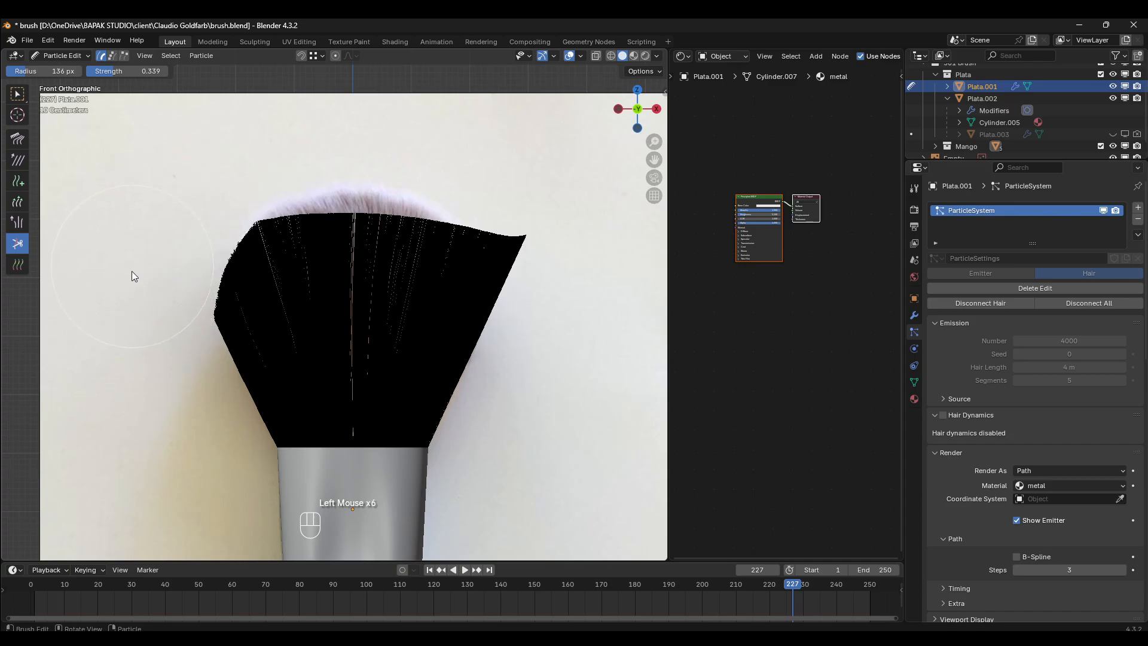
mouse_move(152, 383)
left_mouse_down()
mouse_move(165, 290)
mouse_move(257, 199)
mouse_move(283, 327)
mouse_move(283, 307)
left_mouse_up()
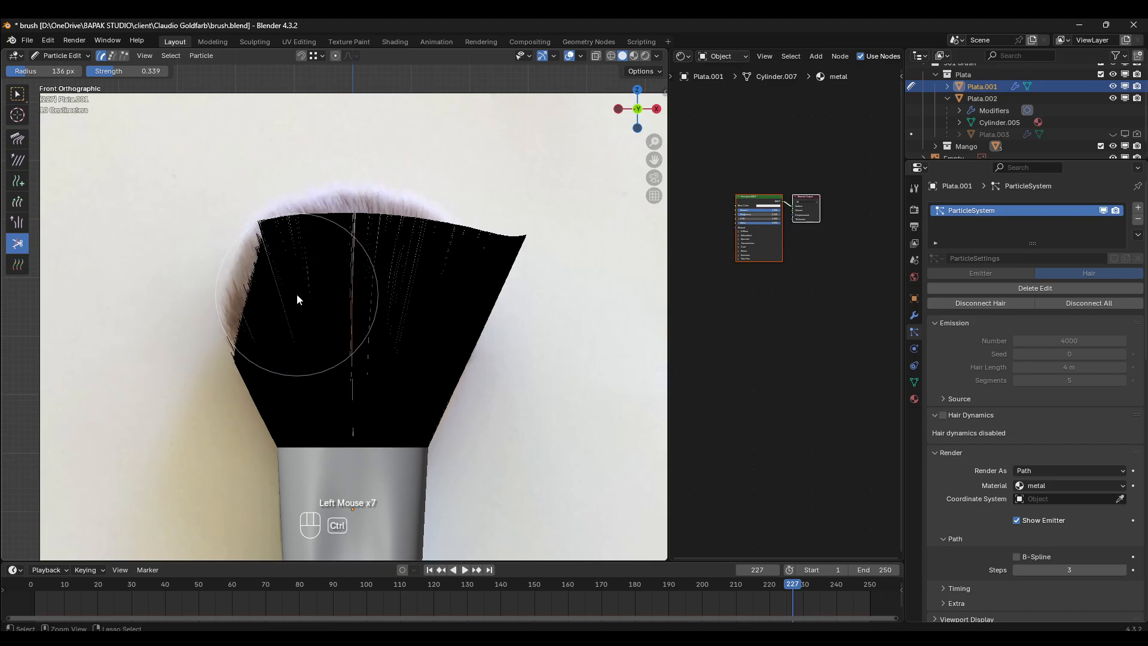
key("ctrl+z")
left_click(145, 357)
left_click(146, 351)
left_click(146, 341)
left_click(147, 334)
left_click(149, 328)
left_click(149, 319)
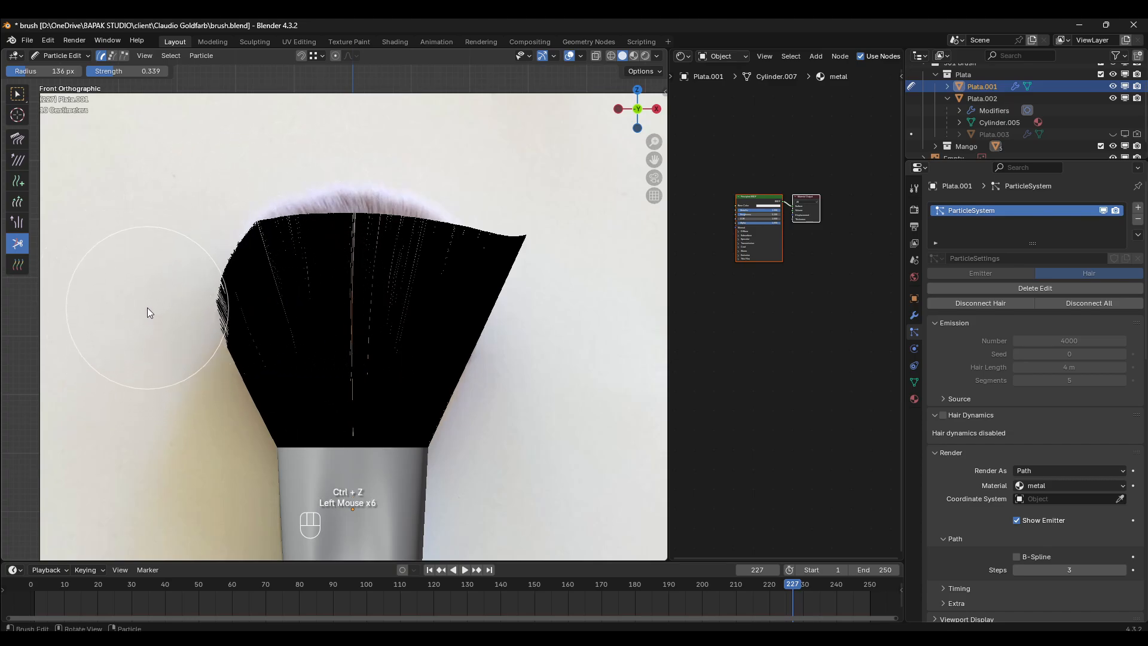
left_click(147, 293)
left_click(147, 293)
left_click(148, 287)
left_click(152, 280)
left_click(155, 270)
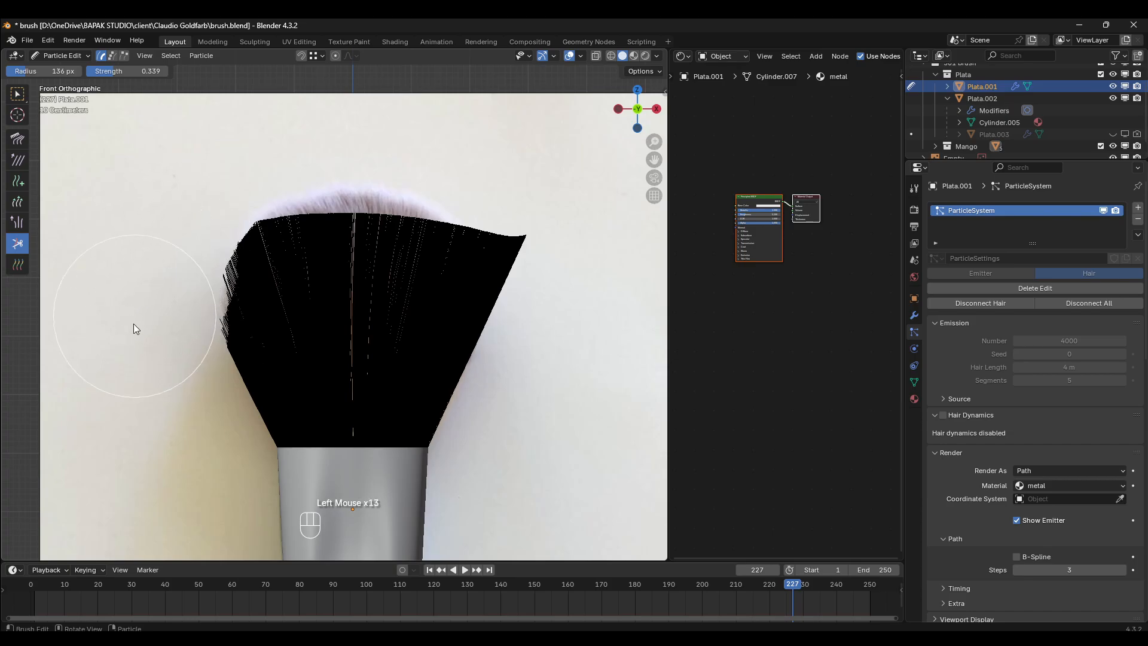
key("ctrl+z")
key("ctrl+z")
key("ctrl+z")
key("ctrl+z")
key("ctrl+z")
key("ctrl+z")
key("ctrl+z")
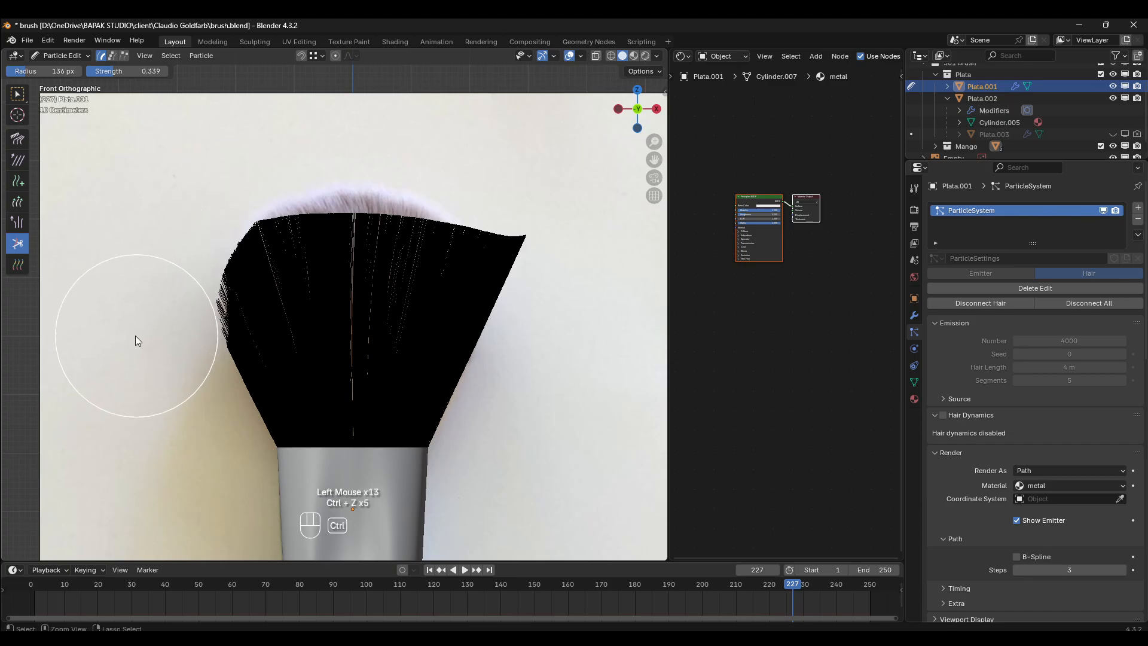
key("ctrl+z")
key("ctrl+z")
key("ctrl+z")
key("ctrl+z")
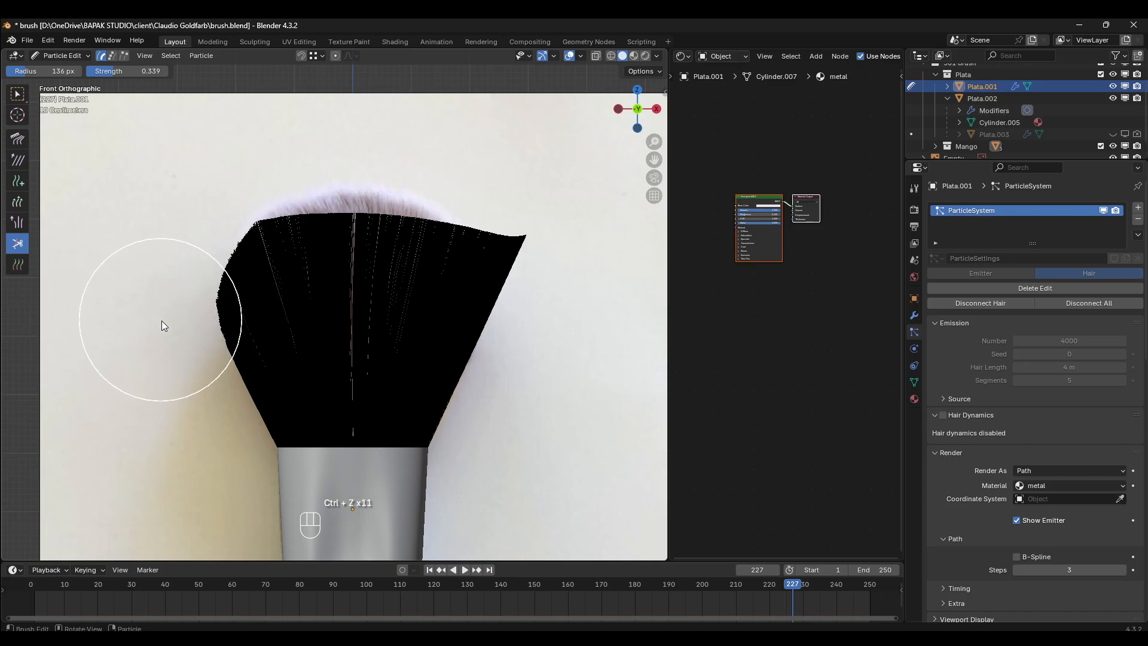
- Trim the left side's hair tips with small single cuts from the widest point up to the shoulder
left_click(134, 333)
left_click(136, 329)
left_click(138, 325)
left_click(138, 324)
left_click(139, 323)
left_click(139, 323)
left_click(143, 321)
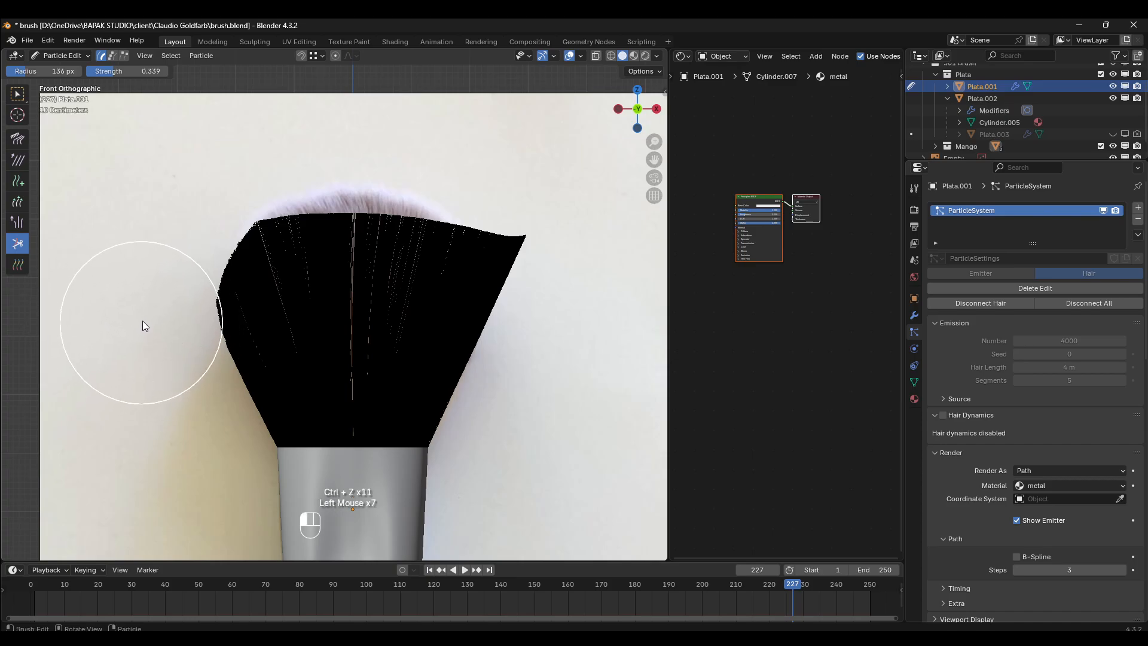
left_click(143, 315)
left_click(143, 312)
left_click(143, 305)
left_click(145, 296)
left_click(149, 286)
left_click(152, 278)
left_click(156, 263)
left_click(160, 248)
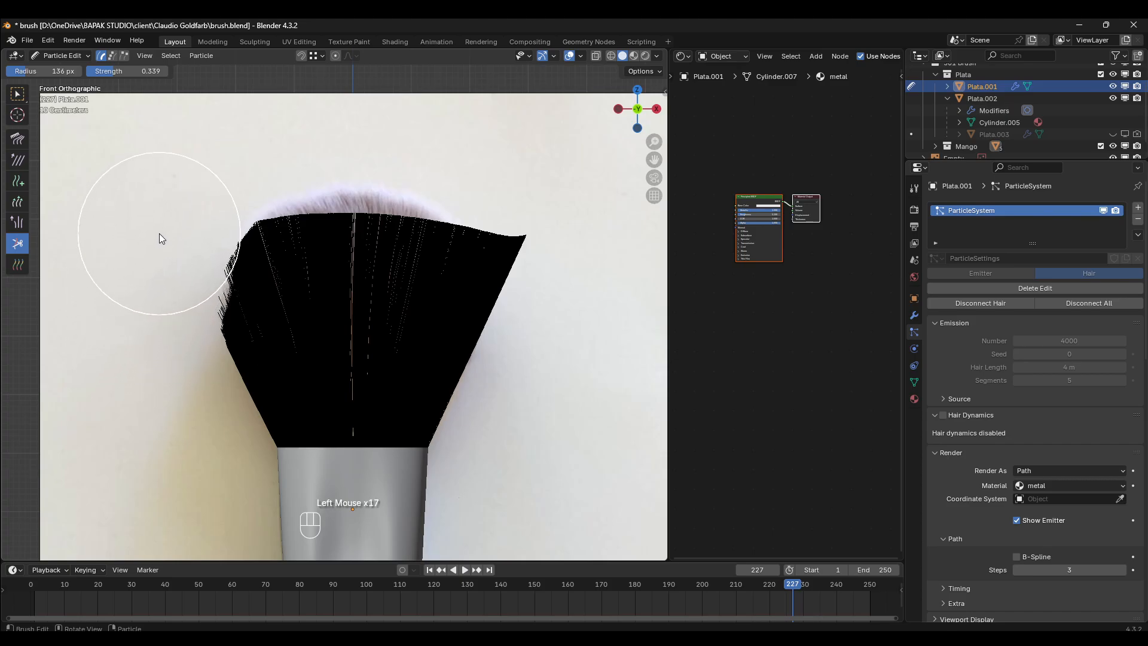
left_click(150, 281)
left_click(135, 317)
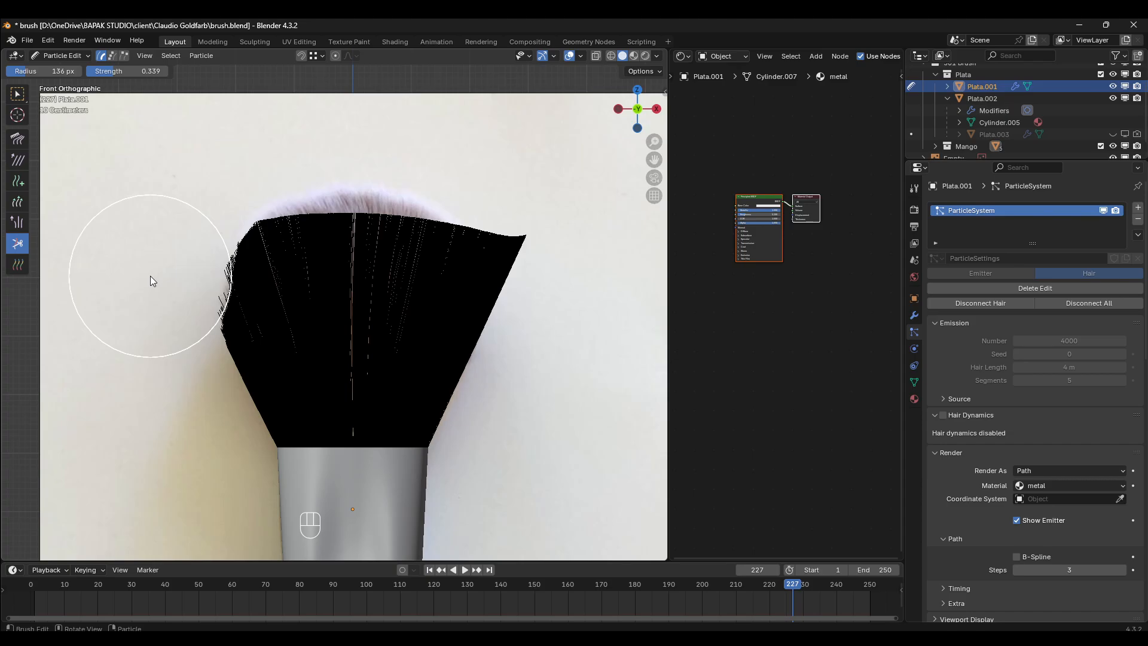
- Trim the hair tips around the upper-left shoulder into a slightly ragged, rounded edge
left_click(167, 234)
left_click(168, 232)
left_click(170, 229)
left_click(170, 228)
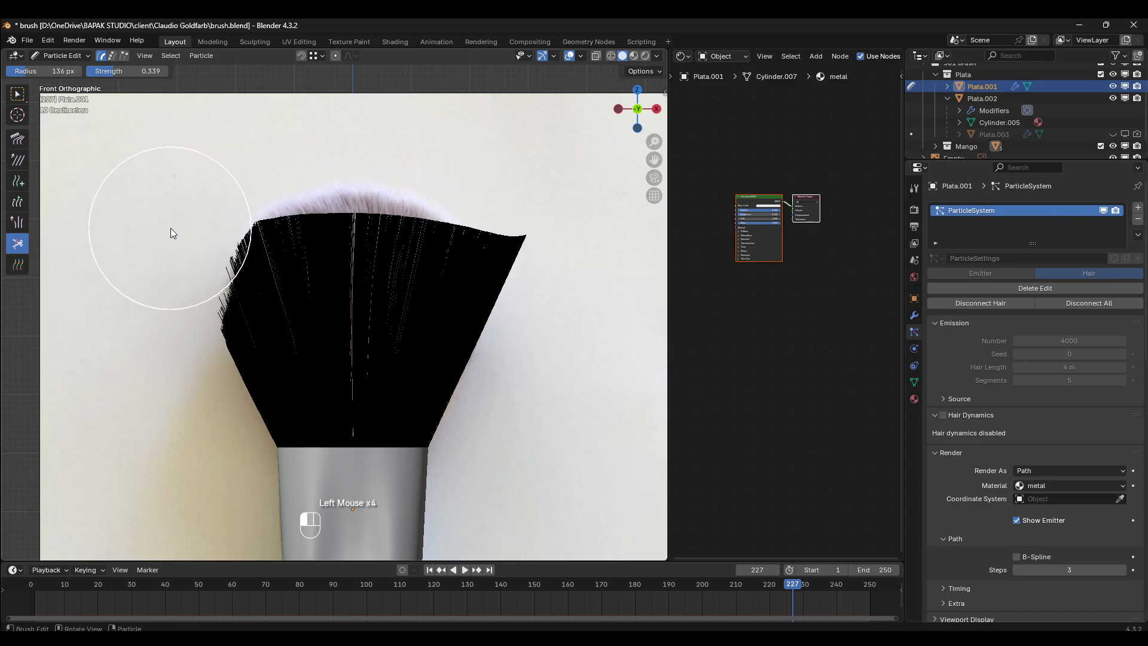
left_click(171, 230)
left_click(174, 231)
left_click(188, 206)
left_click(202, 181)
left_click(210, 177)
left_click(194, 193)
left_click(180, 208)
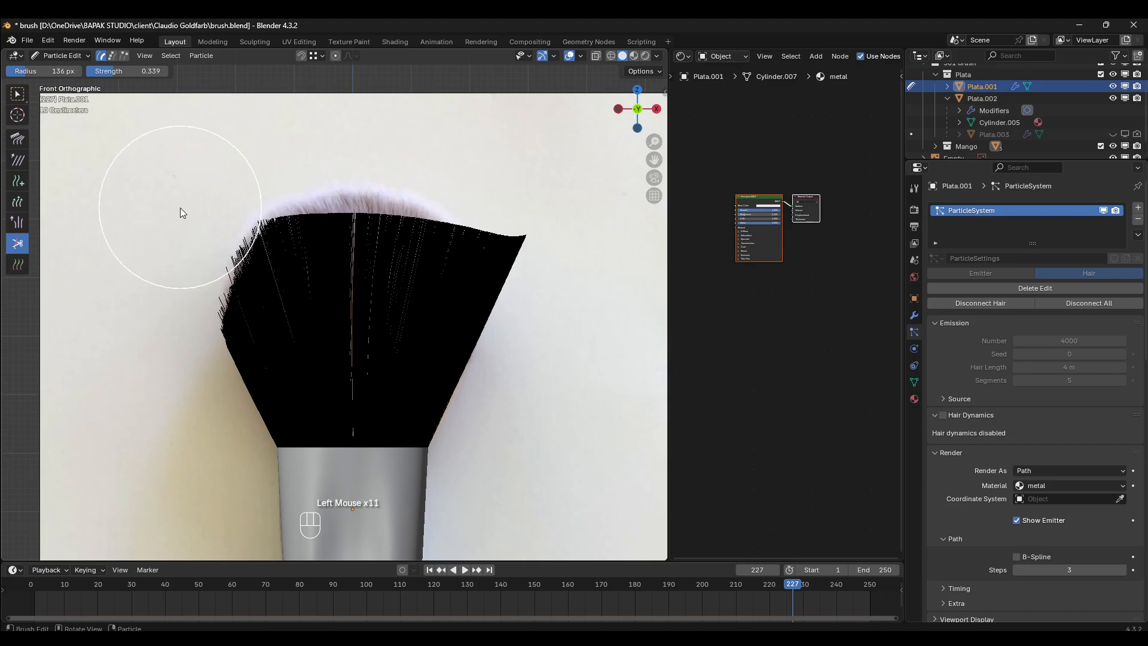
- Trim the left side's hair tips from the shoulder down to its lower bulge, following the reference silhouette
left_click(173, 217)
left_click(161, 234)
left_click(148, 266)
left_click(138, 304)
left_click(139, 322)
left_click(142, 342)
left_click(146, 353)
left_click(149, 358)
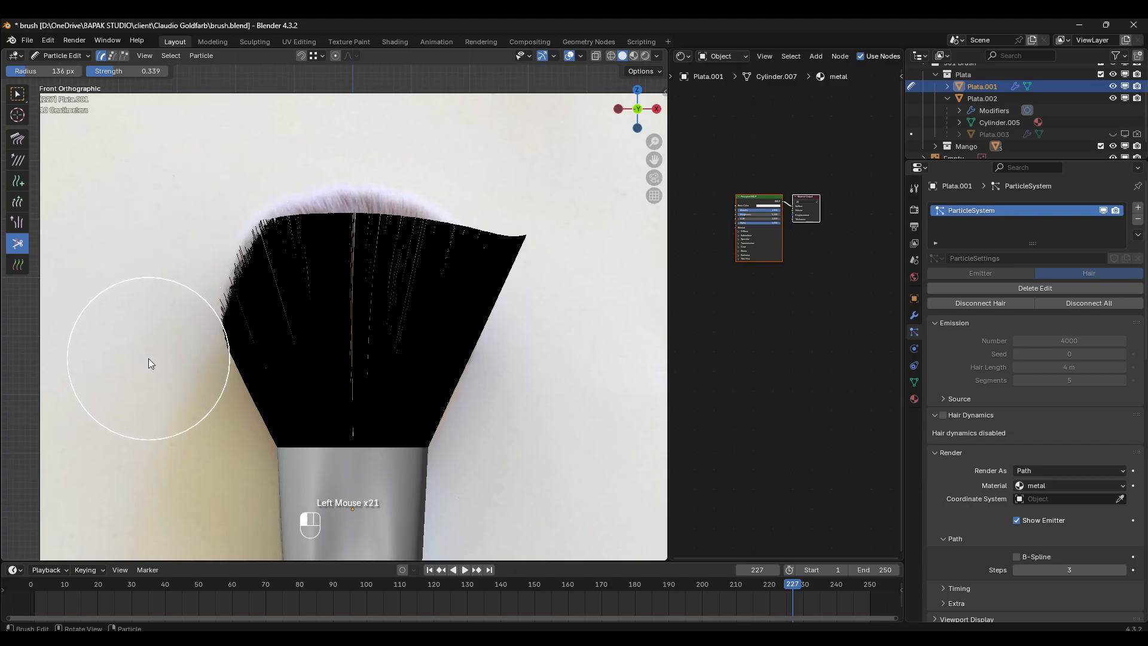
left_click(150, 353)
left_click(150, 344)
left_click(149, 341)
left_click(147, 334)
left_click(146, 326)
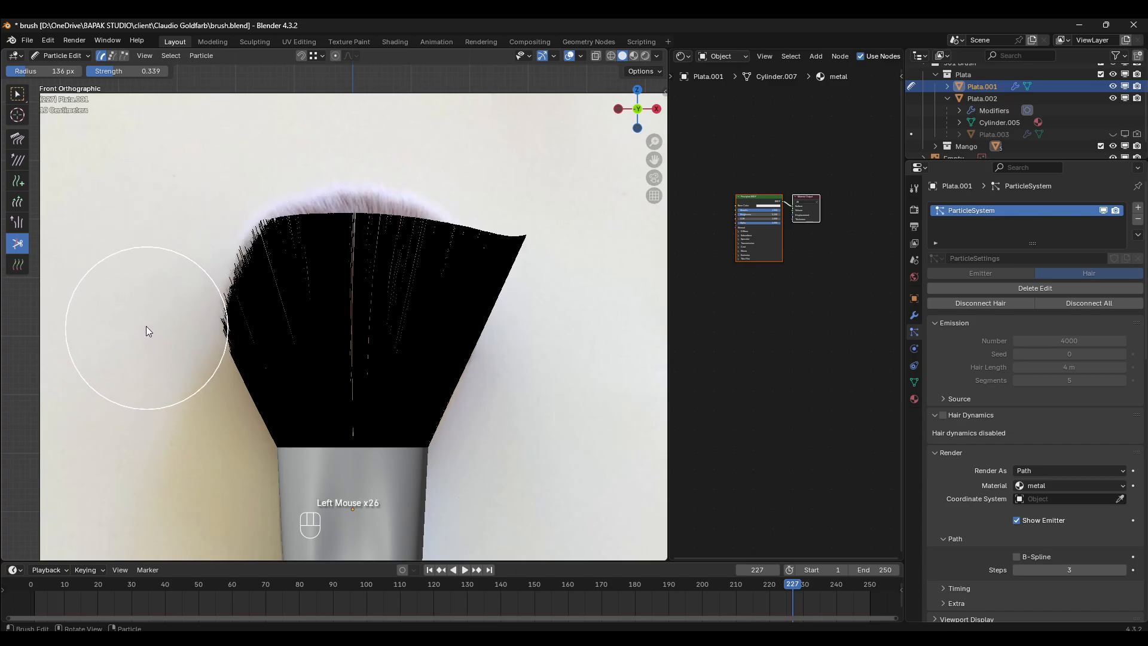
- Cut off the fan's pointed upper-right corner with a series of small cuts
left_click(546, 230)
left_click(544, 194)
left_click(533, 172)
left_click(500, 162)
left_click(519, 174)
left_click(535, 186)
left_click(553, 211)
left_click(571, 257)
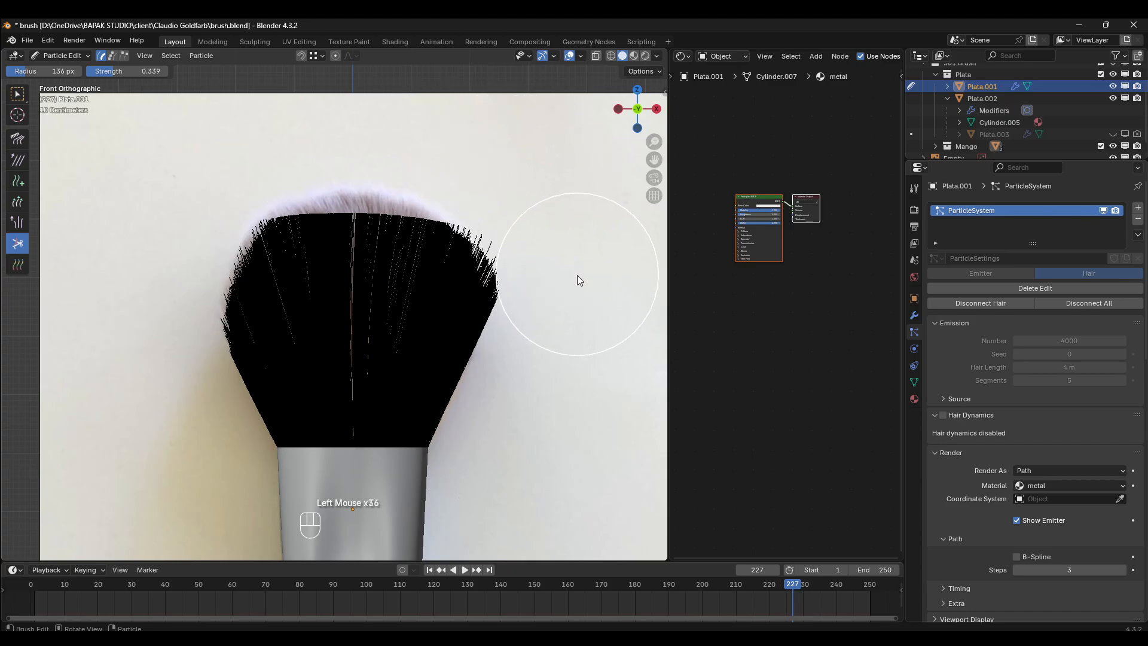
- Trim the stray hair tips around the upper-right shoulder to round it off
left_click(570, 270)
left_click(559, 264)
left_click(547, 233)
left_click(533, 192)
left_click(528, 189)
left_click(525, 187)
left_click(532, 200)
left_click(540, 216)
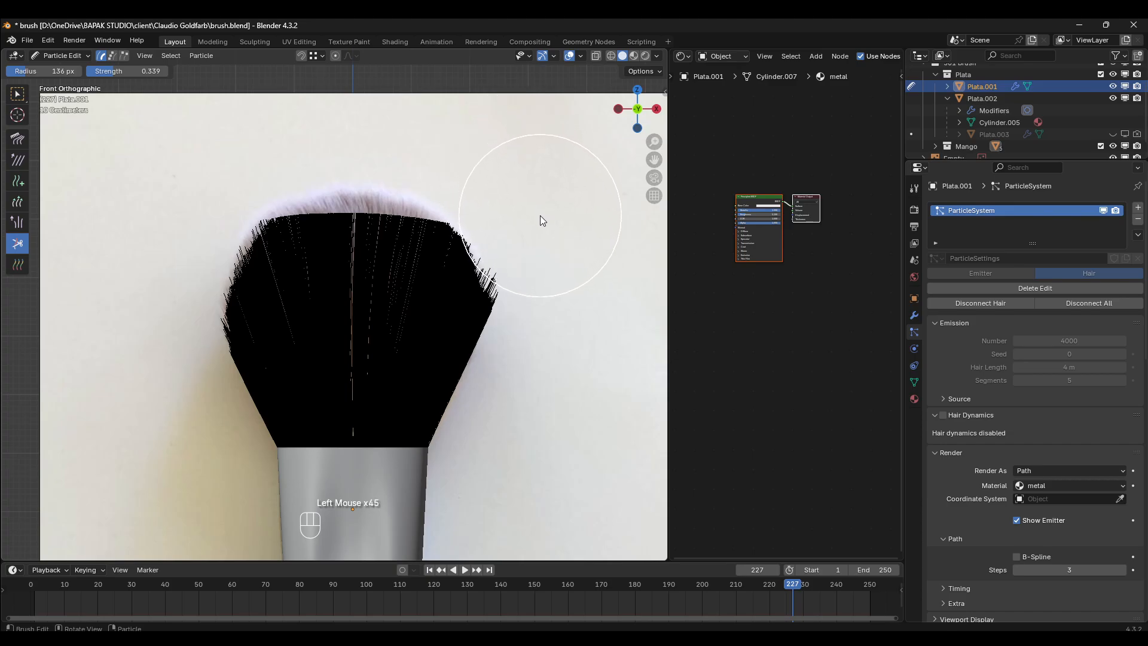
left_click(535, 208)
left_click(529, 198)
- Trim the right side's hair tips from the shoulder down to its widest point
left_click(529, 206)
left_click(534, 219)
left_click(542, 238)
left_click(550, 254)
left_click(555, 278)
left_click(558, 296)
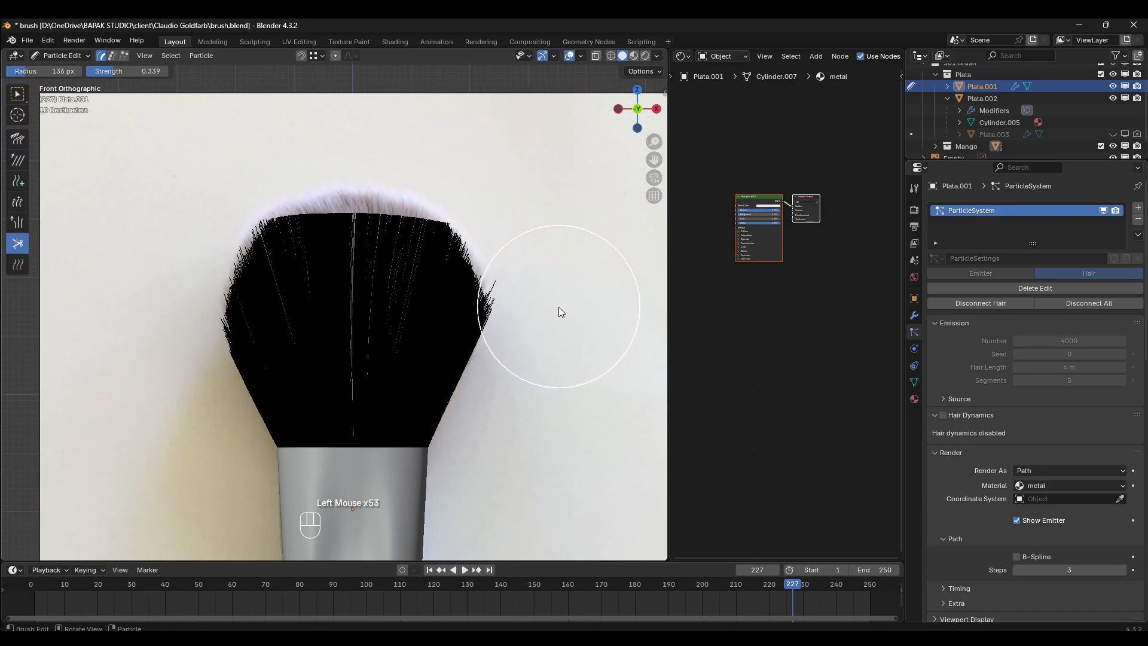
left_click(559, 321)
left_click(560, 336)
- Cut back the hairs still protruding at the right side's widest point to match the left side
left_click(567, 317)
left_click(571, 299)
left_click(561, 303)
left_click(562, 286)
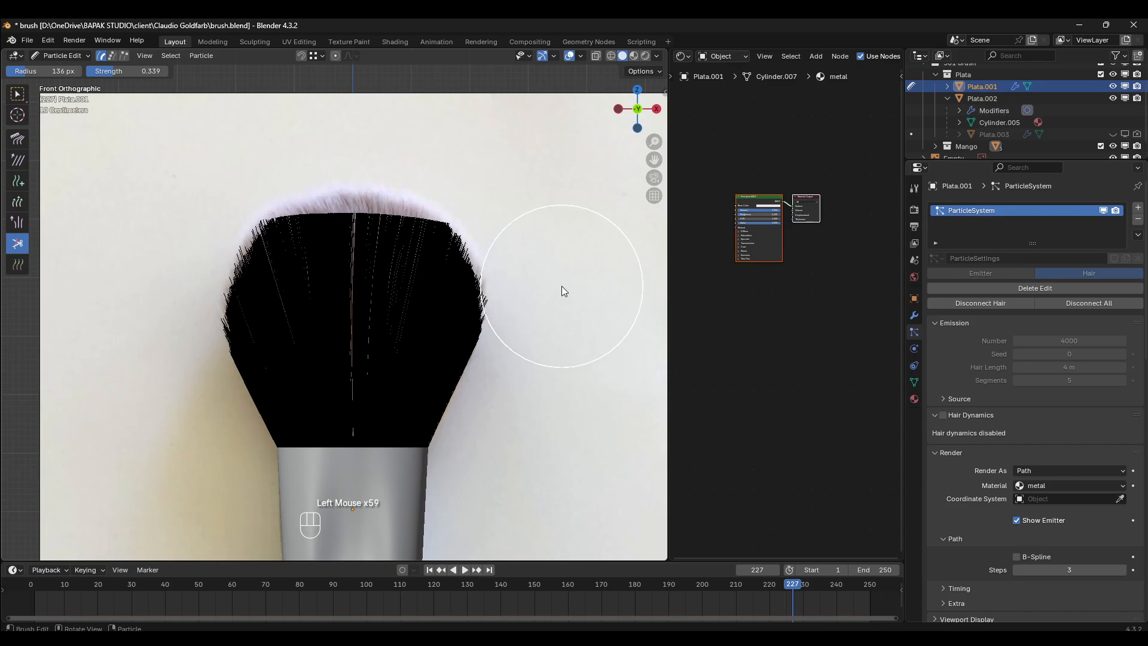
left_click(556, 293)
left_click(550, 276)
left_click(555, 270)
left_click(547, 272)
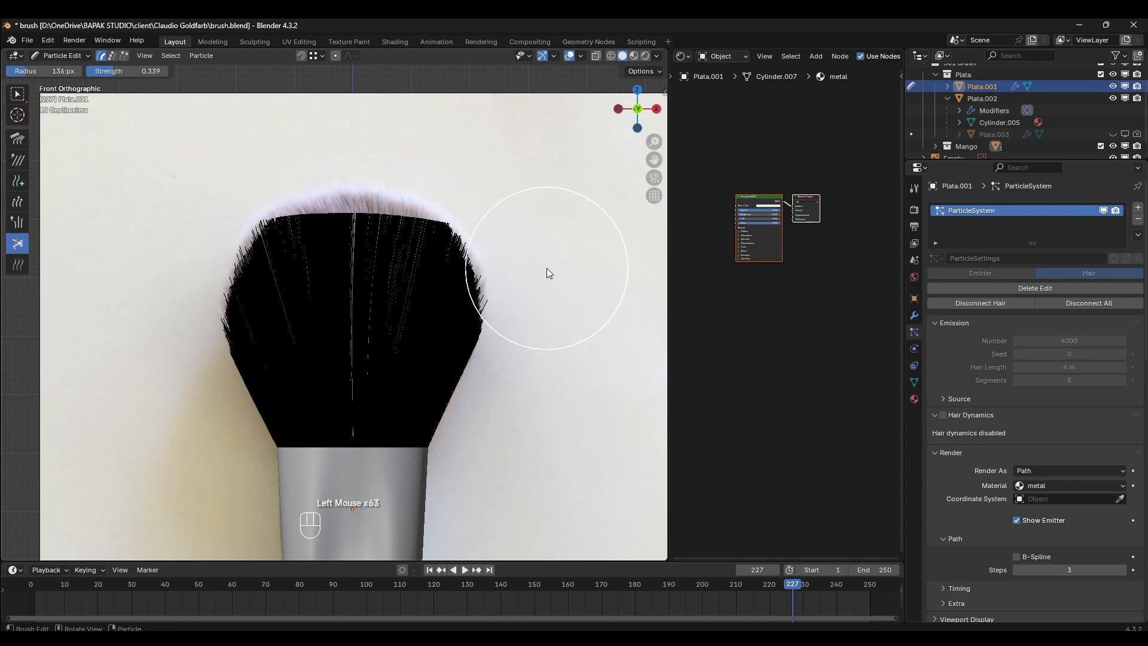
left_click(558, 263)
left_click(529, 289)
scroll(538, 275, "up", 2)
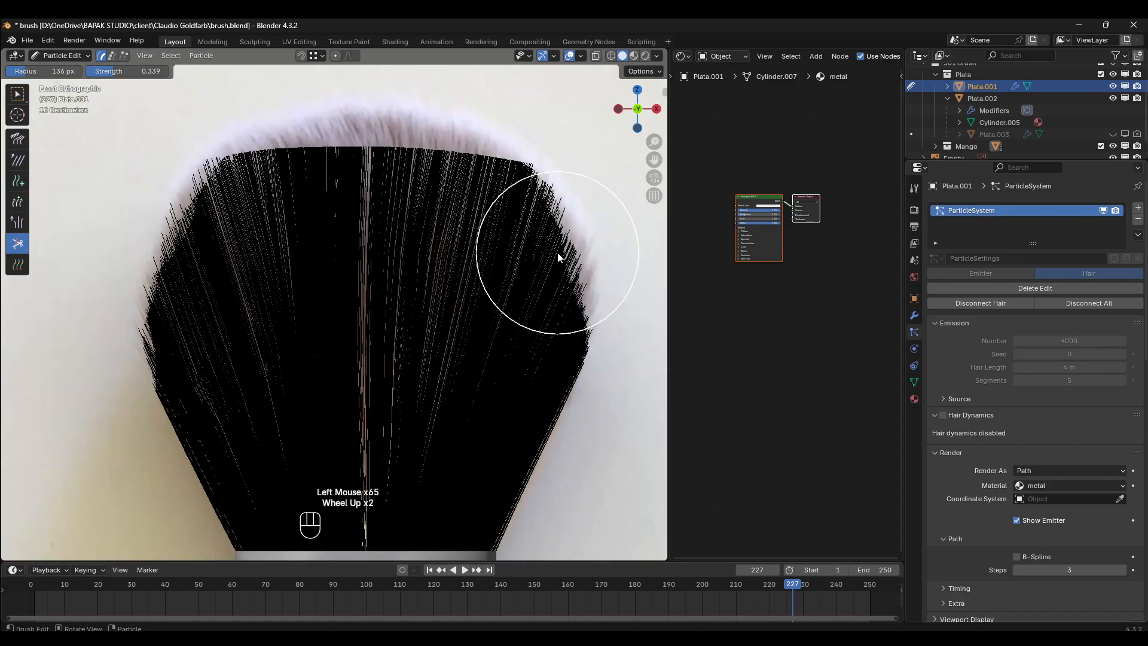
left_click(19, 222)
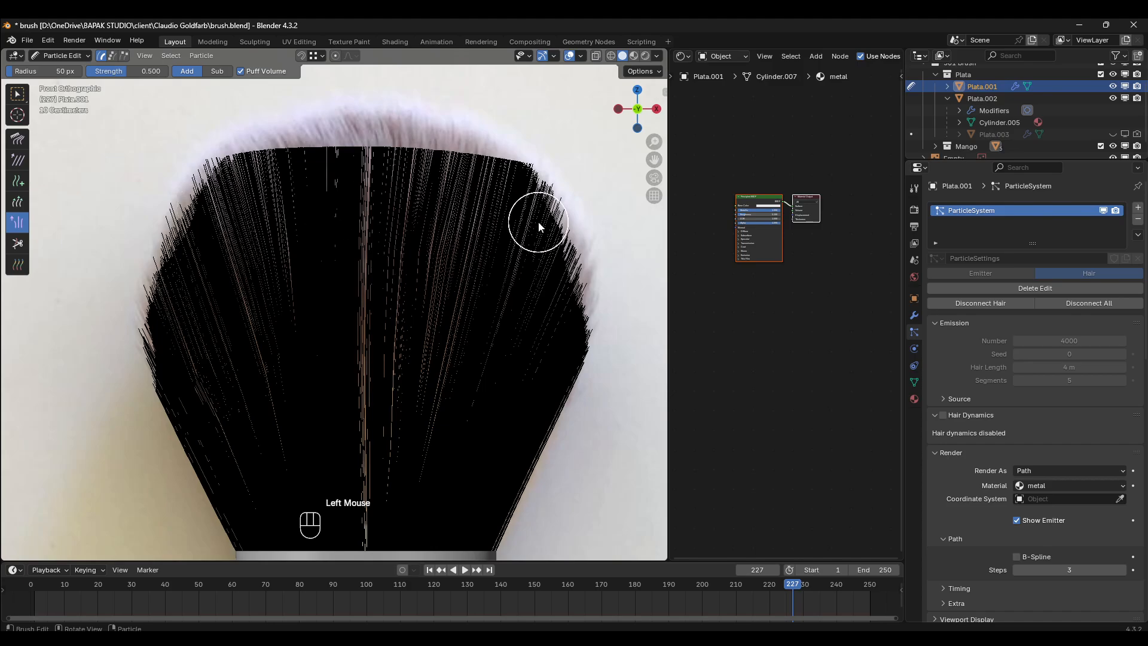
left_click(558, 256)
key("ctrl+z")
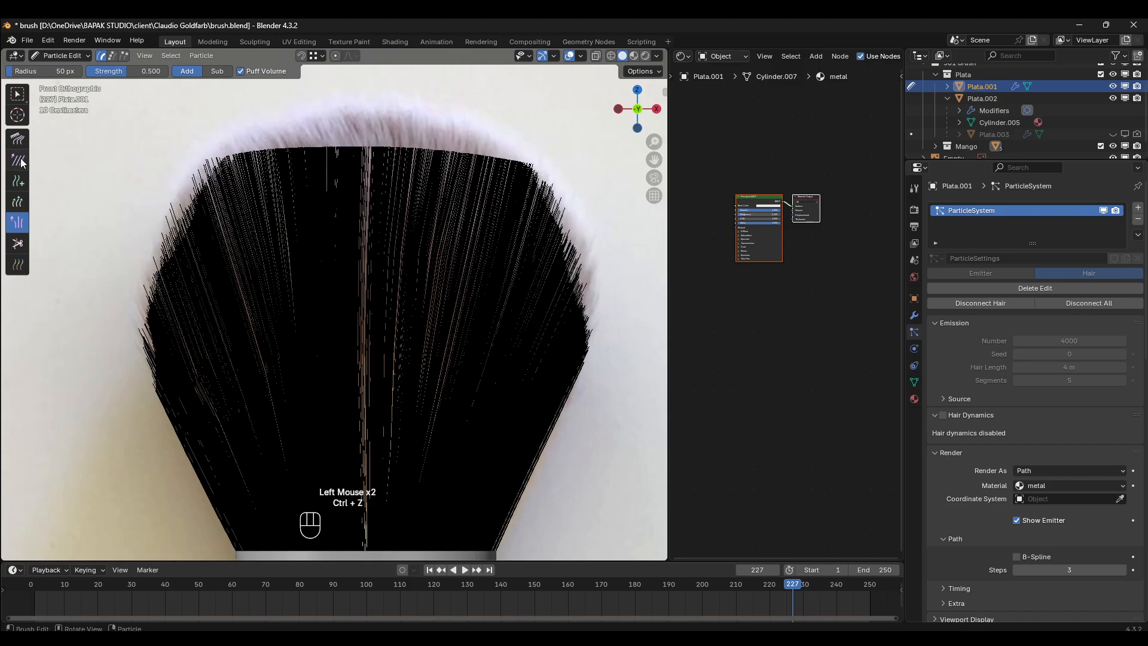
left_click(17, 181)
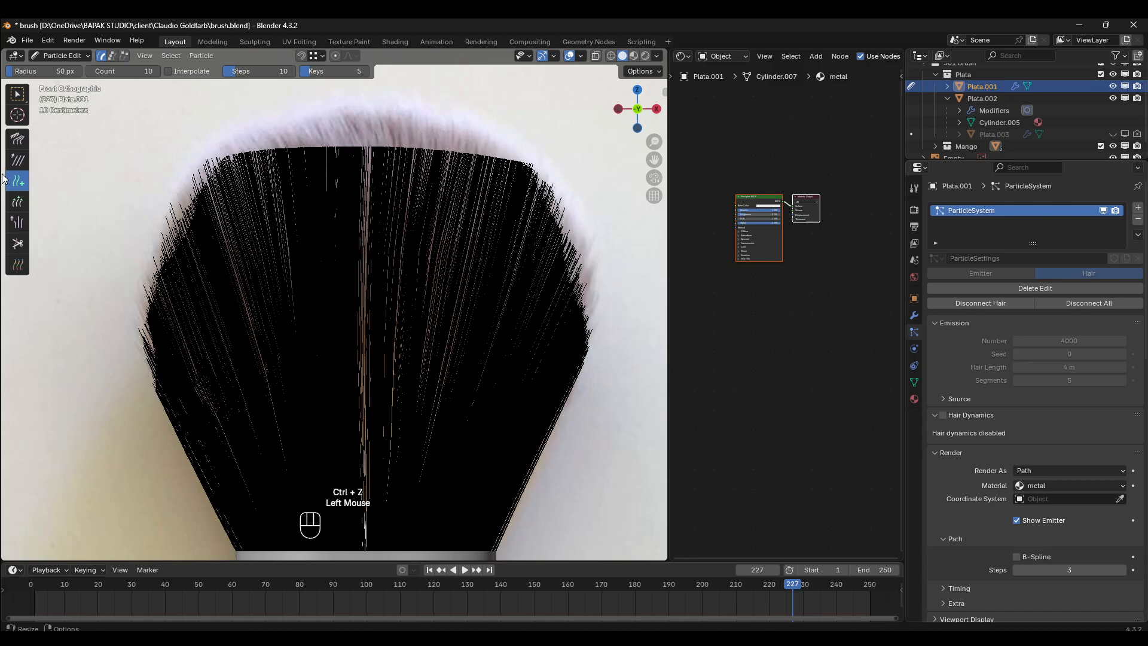
- Lengthen the hairs along the right edge's widest part with the Length brush set to Grow
left_click(14, 206)
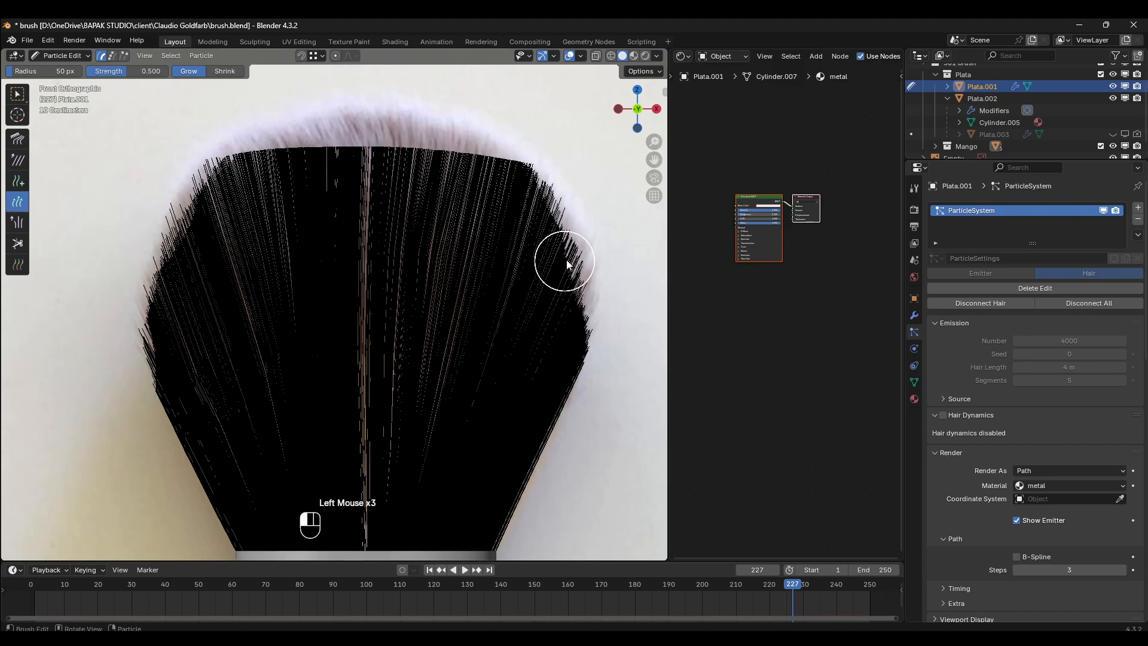
left_click(566, 295)
left_click(571, 312)
left_click(576, 321)
left_click(570, 336)
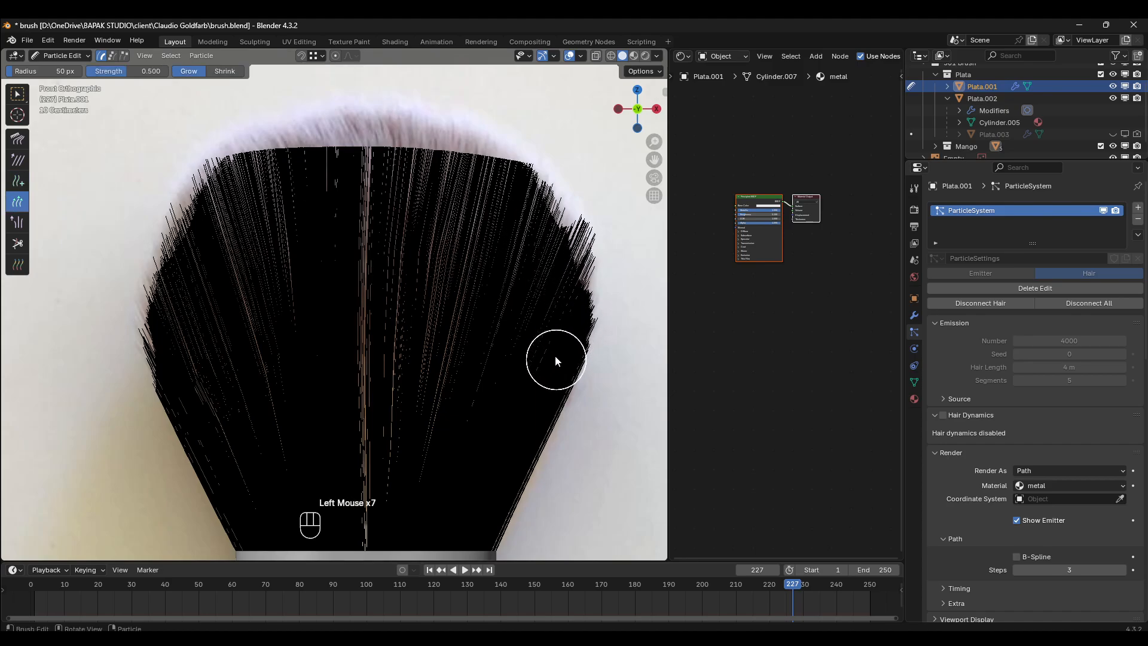
- Grow the hairs from the middle of the right side up to the upper-right shoulder toward the reference outline
left_click(553, 326)
left_click(548, 278)
left_click(549, 250)
left_click(556, 244)
left_click(564, 242)
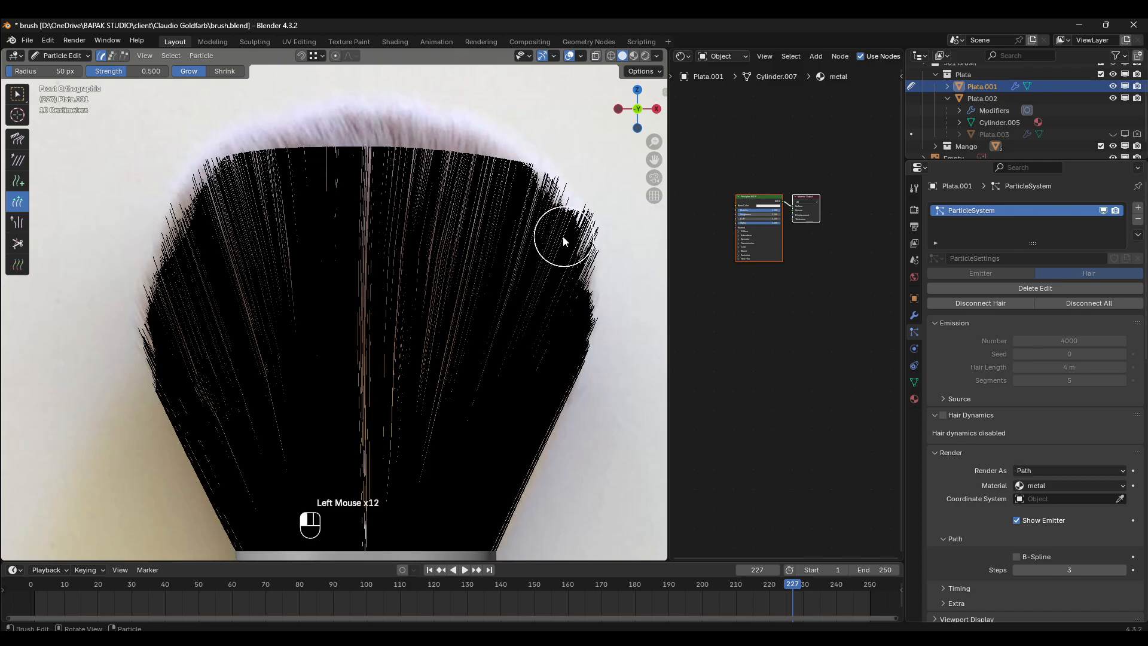
left_click(538, 212)
left_click(541, 210)
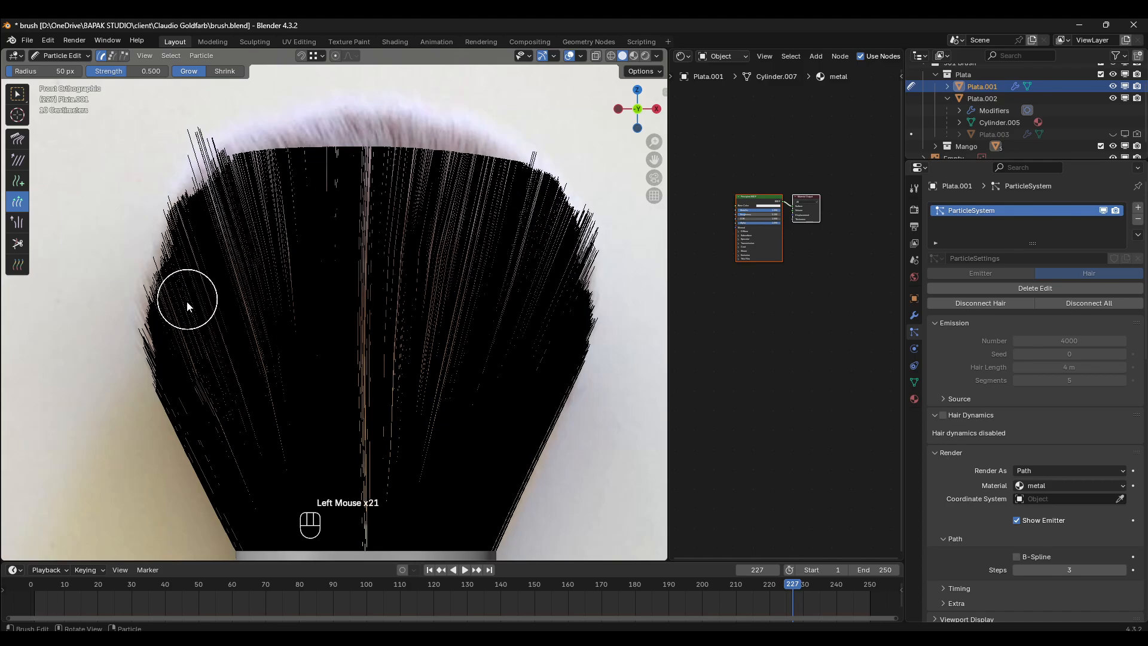
- Lengthen the hairs along the left edge, from below the shoulder down to the widest part, with the Length brush set to Grow
left_click(178, 265)
left_click(173, 261)
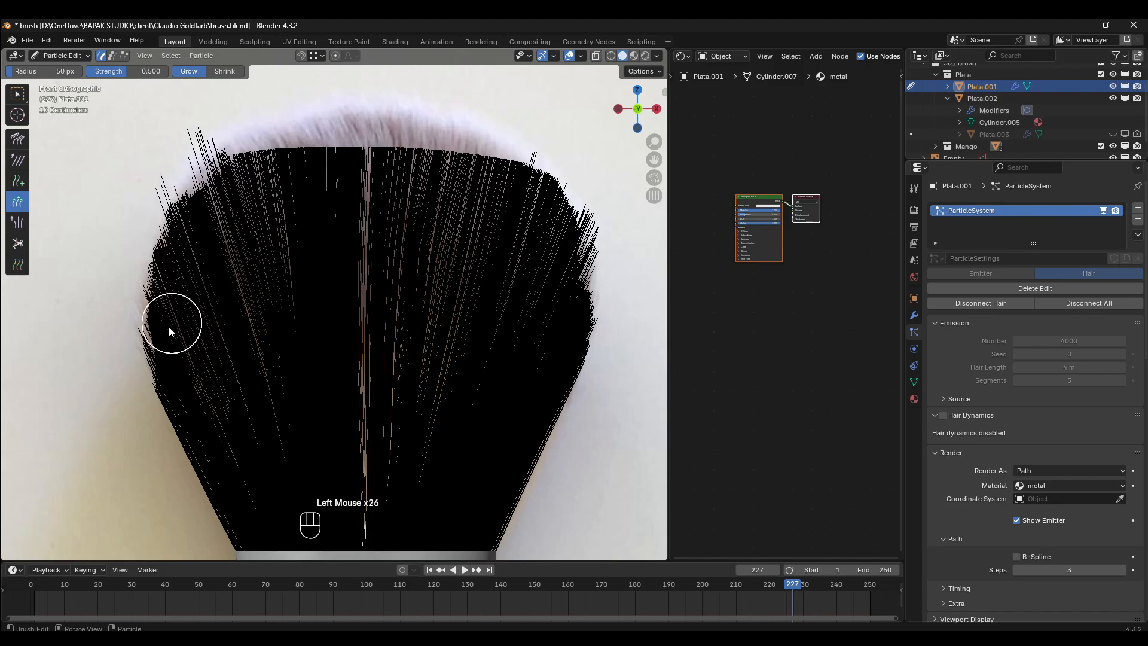
left_click(156, 336)
left_click(155, 337)
left_click(147, 343)
- Grow the hairs from the upper-left shoulder across the whole top toward the reference's rounded outline
left_click(211, 203)
left_click(210, 185)
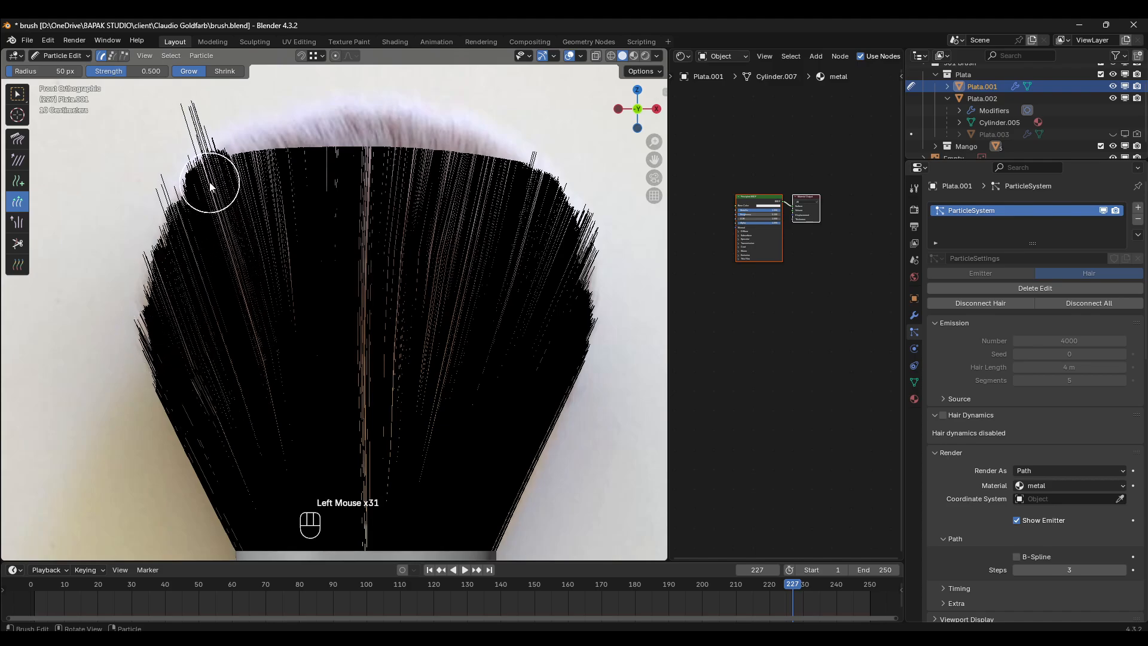
left_click(218, 180)
left_click(238, 170)
left_click(257, 165)
left_click(276, 161)
mouse_move(320, 164)
left_mouse_down()
mouse_move(493, 176)
mouse_move(365, 152)
mouse_move(437, 143)
mouse_move(310, 138)
mouse_move(249, 154)
mouse_move(382, 129)
mouse_move(479, 141)
mouse_move(520, 194)
mouse_move(523, 180)
left_mouse_up()
scroll(322, 206, "down", 2)
scroll(256, 185, "up", 3)
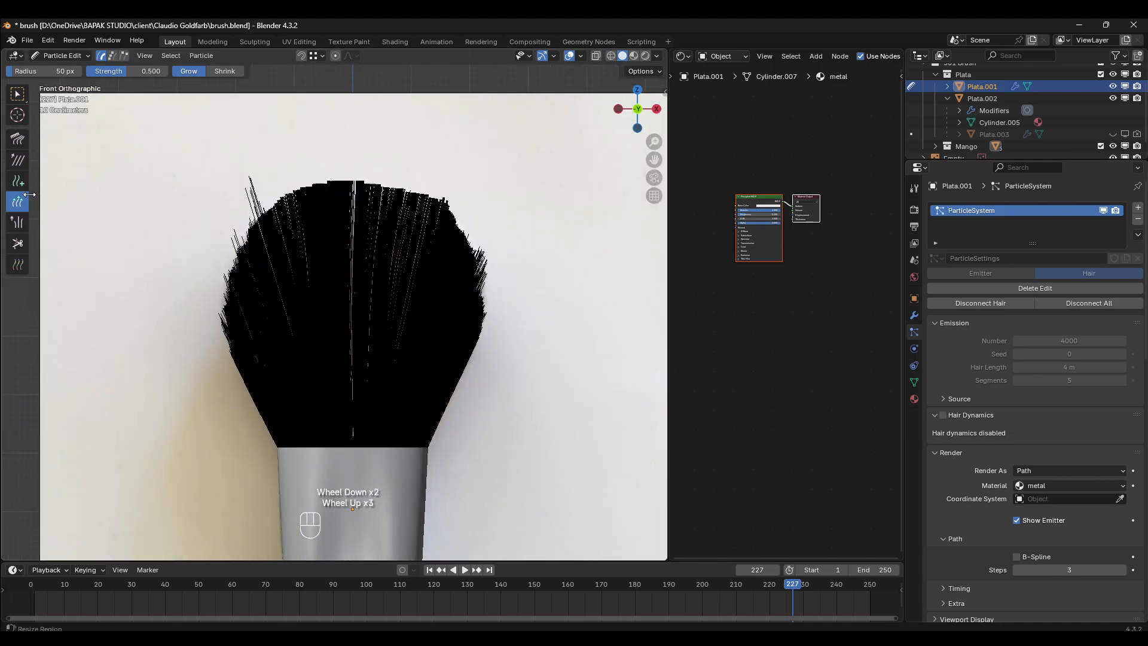
- Trim the stray hairs at the upper-left shoulder and the tips up to the top centre with the Cut brush
left_click(16, 243)
mouse_move(182, 148)
left_mouse_down()
mouse_move(212, 149)
mouse_move(170, 177)
mouse_move(282, 128)
mouse_move(274, 146)
left_mouse_up()
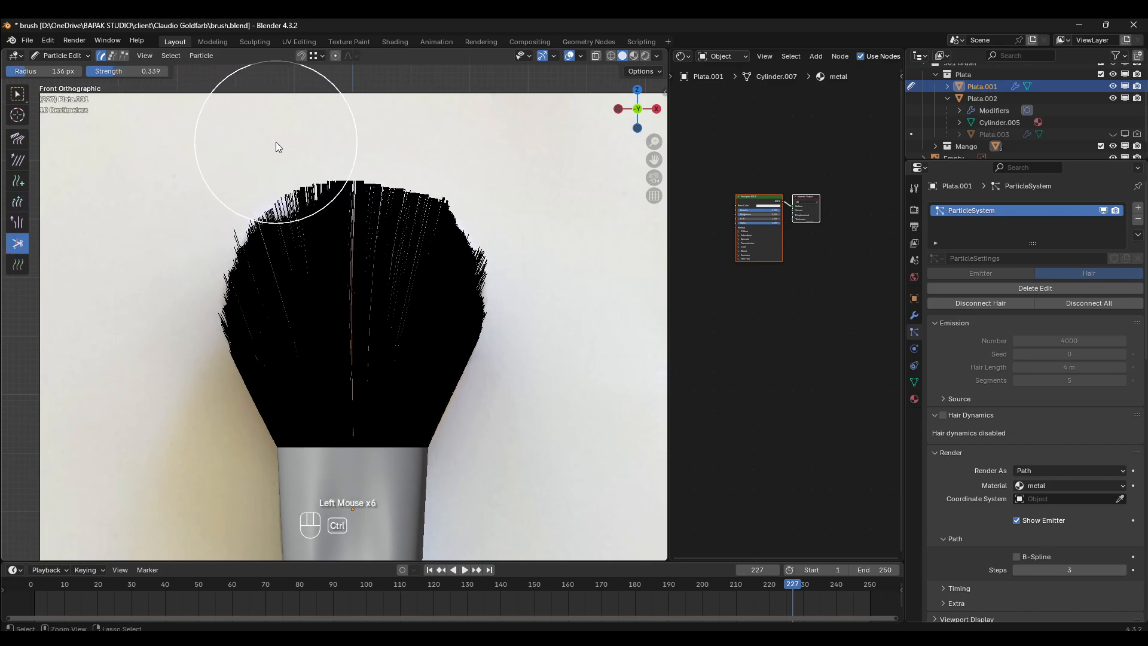
key("ctrl+z")
left_click(281, 123)
left_click(284, 124)
left_click(306, 113)
left_click(323, 109)
left_click(338, 107)
left_click(356, 105)
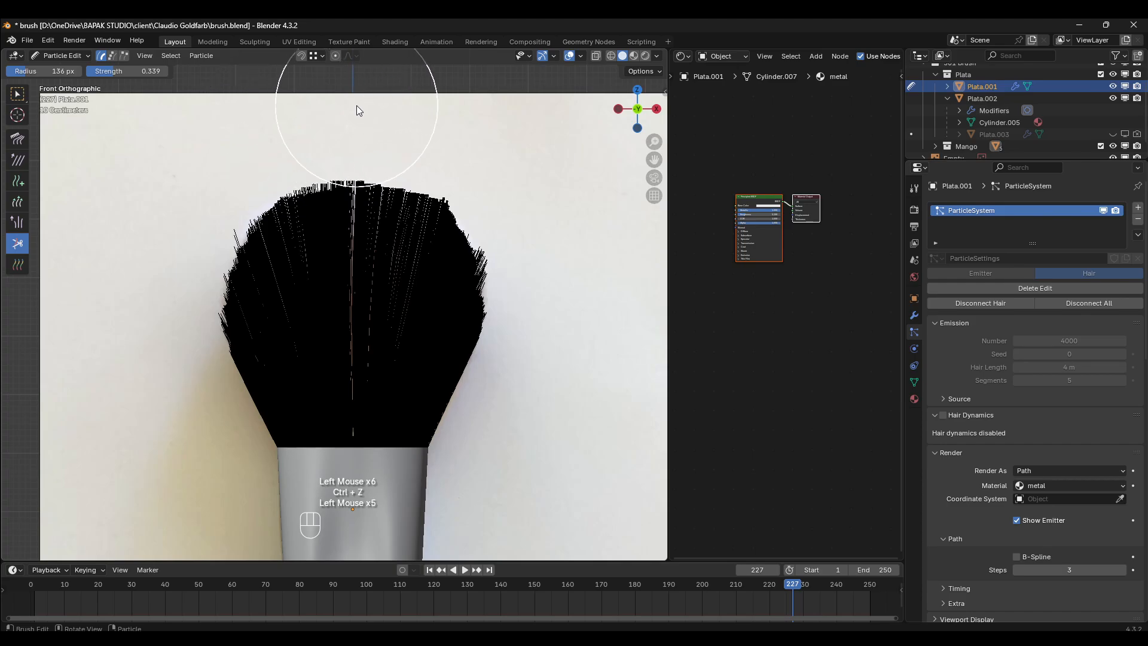
- Trim the hair tips from the top centre across to the upper-right shoulder into a soft, irregular edge
left_click(357, 106)
left_click(366, 107)
left_click(391, 107)
left_click(394, 112)
left_click(397, 114)
left_click(409, 118)
left_click(423, 119)
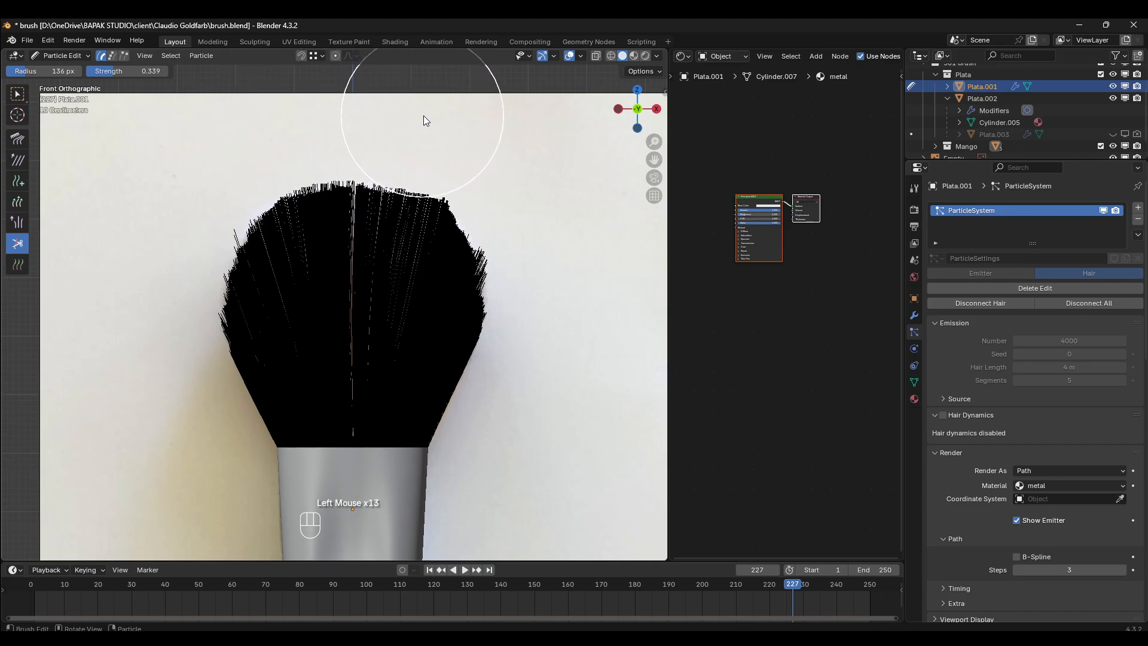
left_click(433, 122)
left_click(445, 125)
left_click(452, 128)
left_click(460, 131)
- Trim the tips around the top centre slightly more with the Cut brush
left_click(336, 113)
left_click(336, 117)
left_click(336, 120)
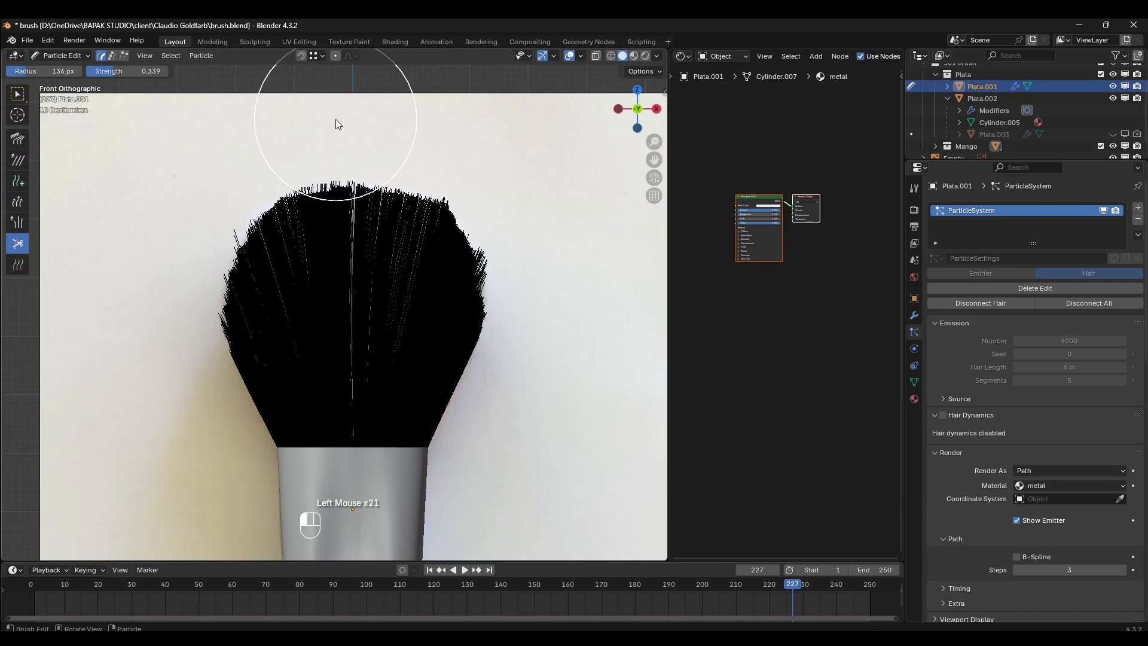
left_click(344, 127)
- Try to cut the hairs deeper from the top centre toward the right
left_click(346, 127)
left_click(345, 127)
left_click(394, 130)
key("ctrl+z")
key("ctrl+z")
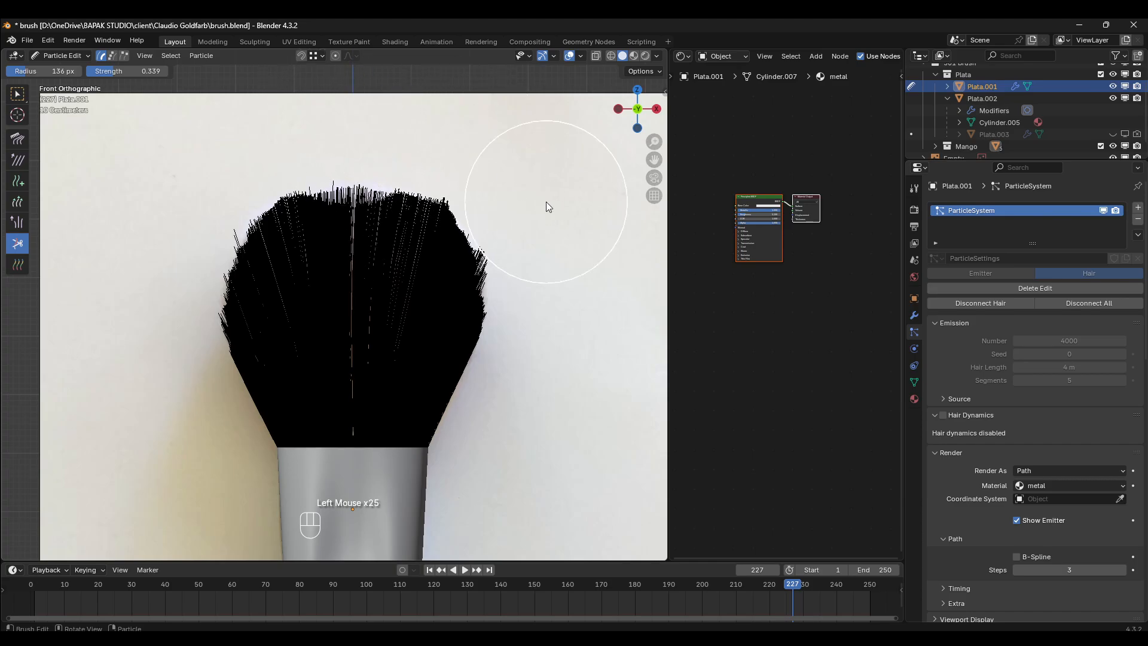
key("ctrl+z")
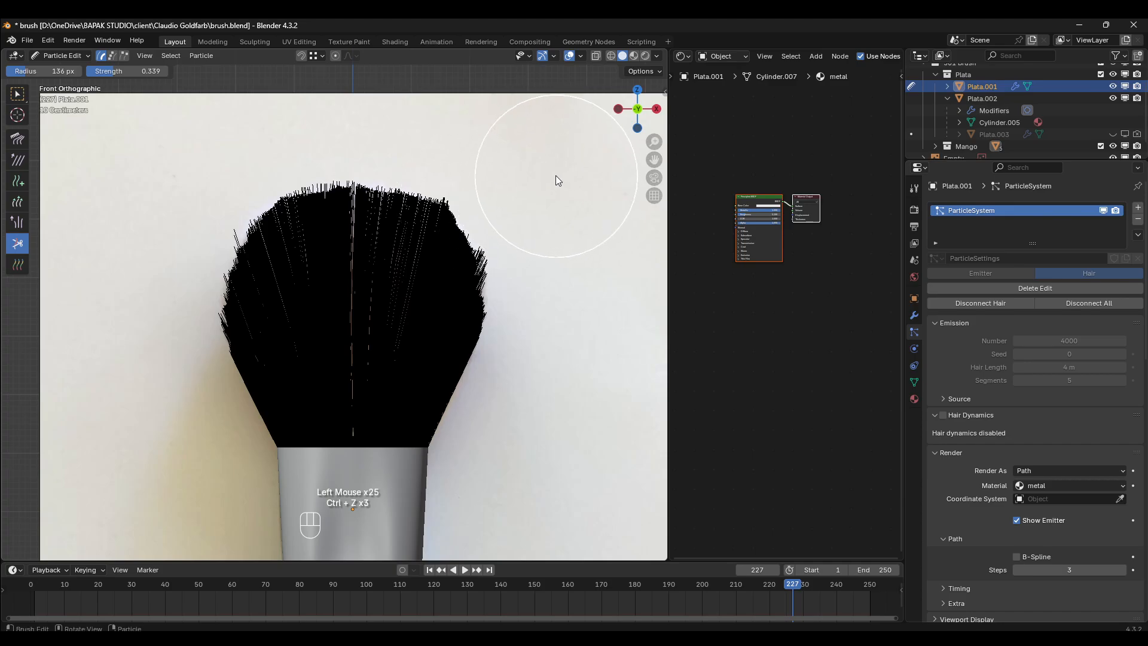
- Round off the upper-right shoulder by trimming its corner hairs with light cuts
left_click(501, 159)
left_click(505, 163)
left_click(513, 166)
left_click(515, 174)
left_click(514, 180)
left_click(507, 150)
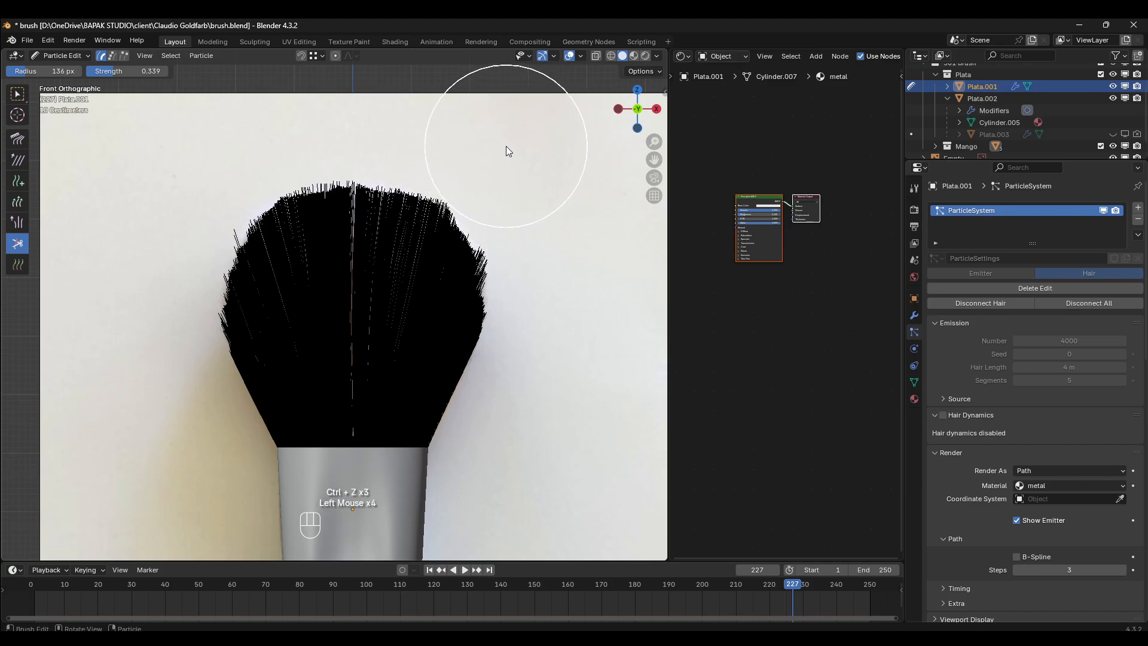
left_click(502, 148)
left_click(500, 150)
- Cut back the hairs protruding from the right side just above its widest part
left_click(558, 230)
left_click(557, 235)
left_click(555, 240)
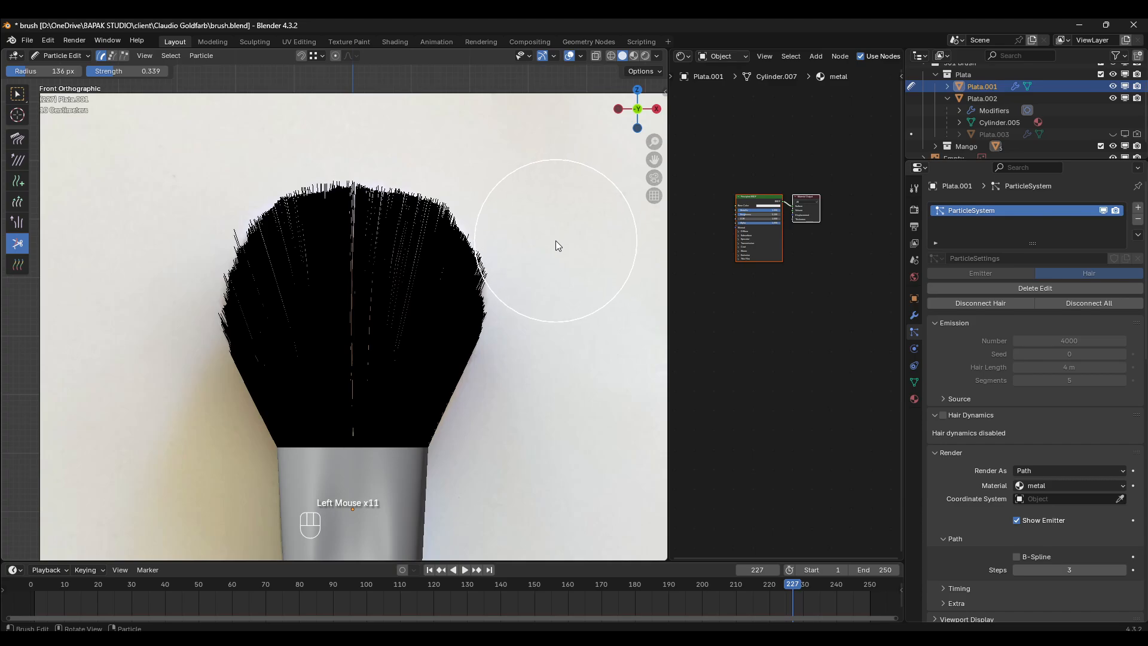
left_click(554, 245)
left_click(553, 252)
left_click(553, 257)
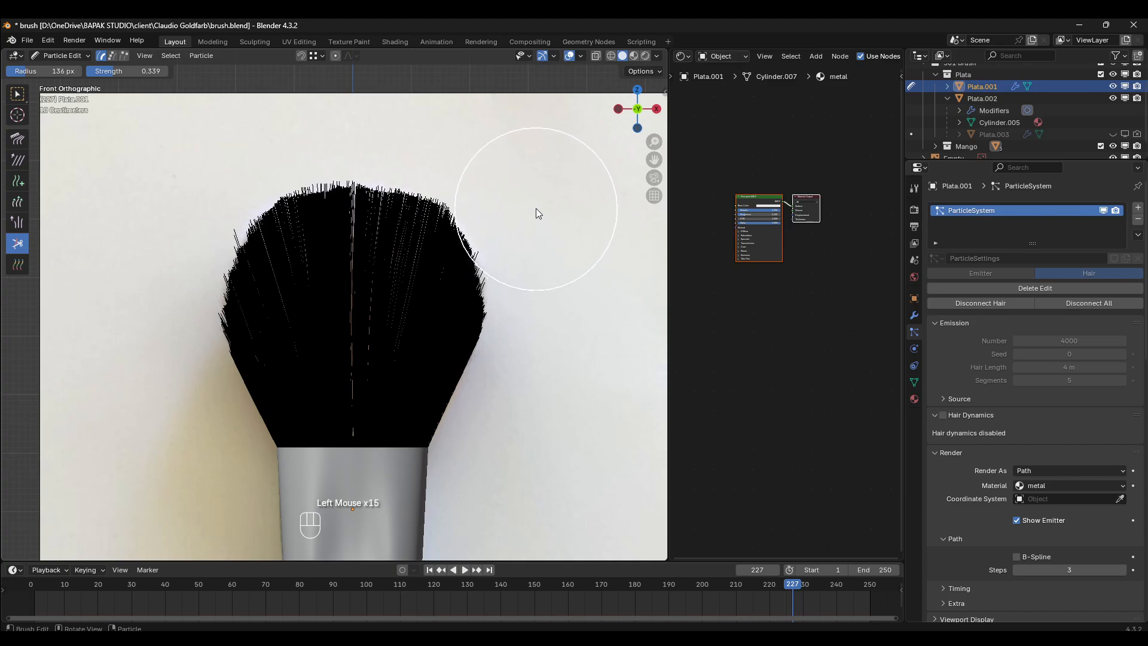
- Even out the right outline with light cuts from below the shoulder down to the widest part
left_click(536, 209)
left_click(534, 216)
left_click(551, 232)
left_click(560, 283)
left_click(562, 306)
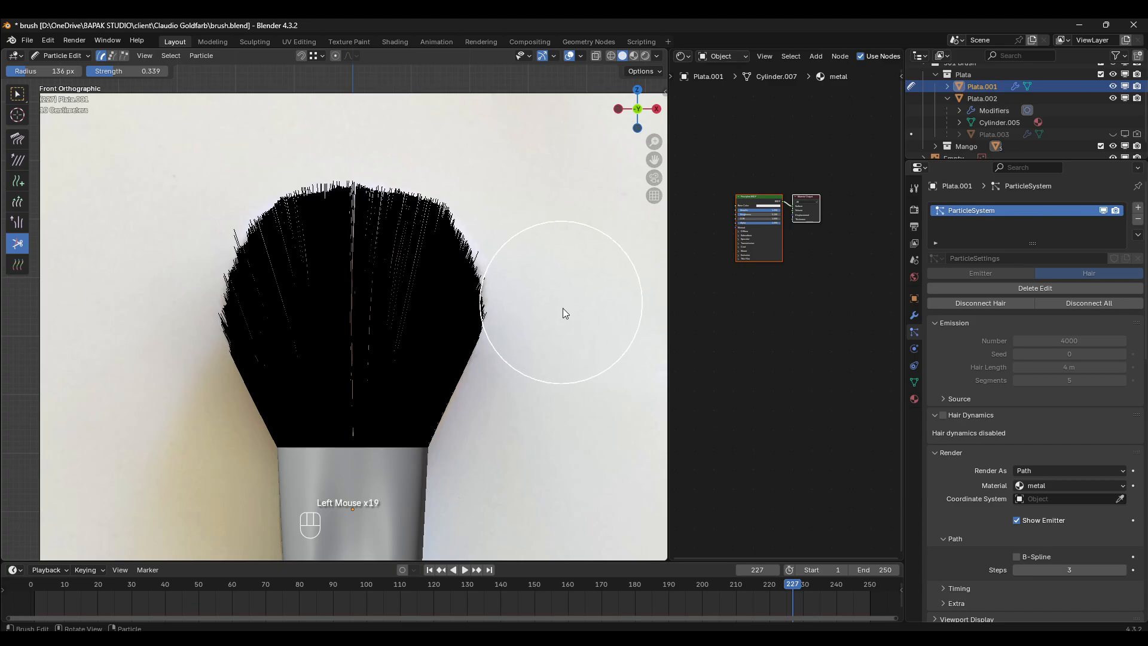
- Try to even out the hairs in the middle of the bristles in front view with the Smooth brush
scroll(371, 193, "down", 2)
mouse_move(383, 195)
middle_mouse_down()
mouse_move(454, 202)
mouse_move(539, 257)
mouse_move(368, 277)
mouse_move(243, 275)
mouse_move(211, 218)
mouse_move(414, 215)
middle_mouse_up()
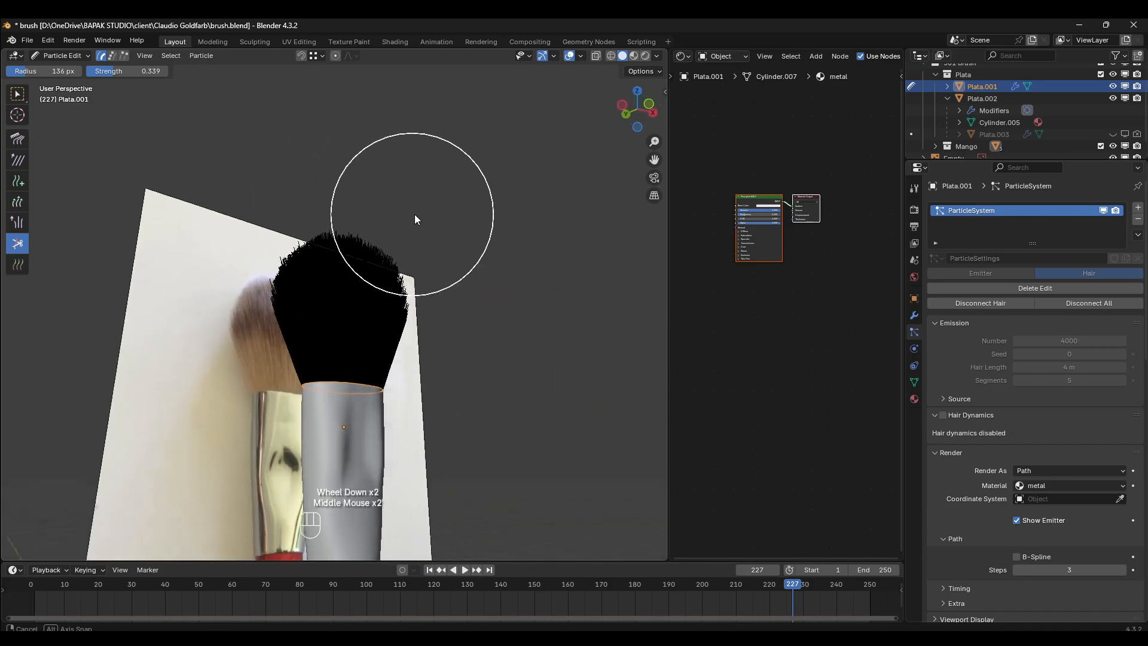
scroll(425, 203, "up", 2)
key("KP_1")
scroll(462, 172, "up", 2)
scroll(379, 179, "down", 2)
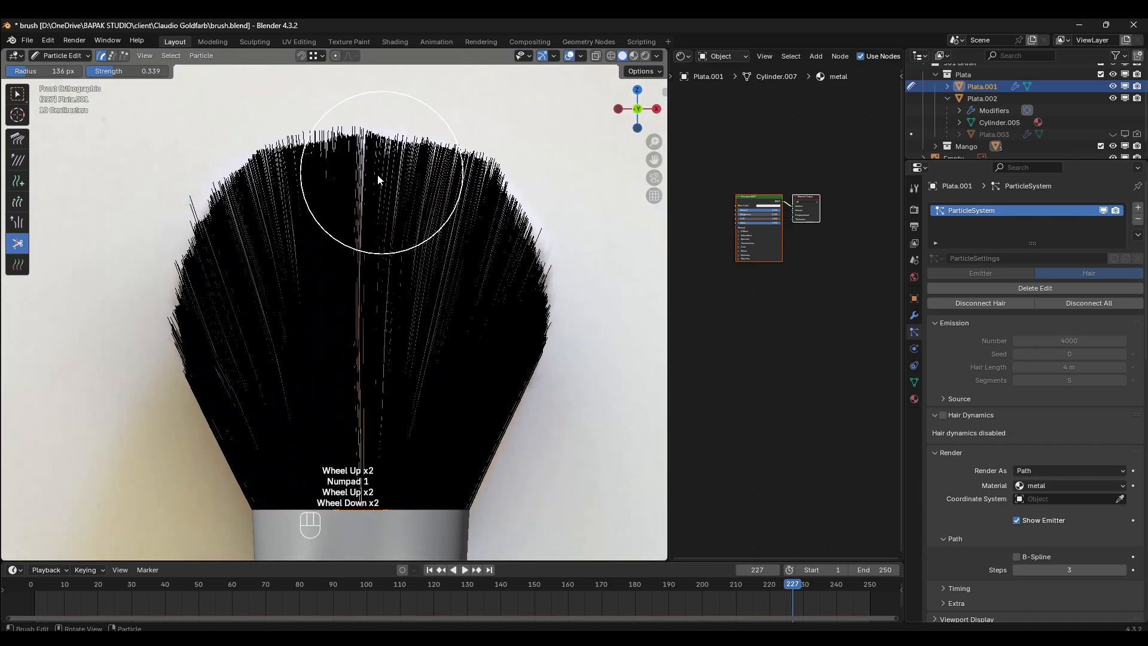
left_click(18, 162)
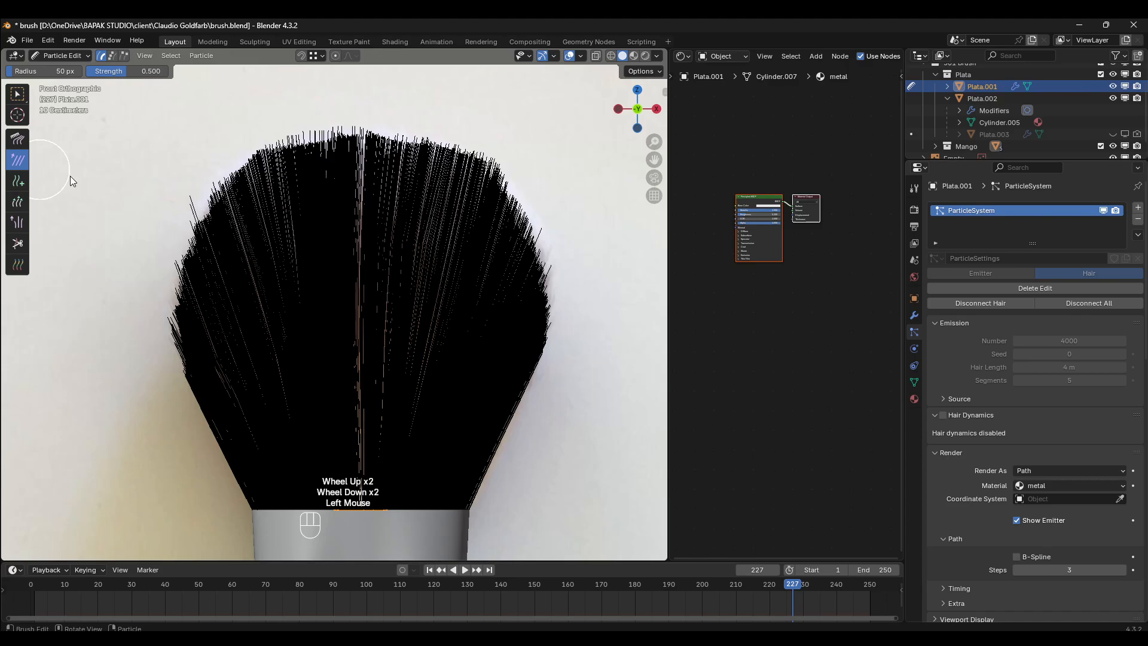
mouse_move(334, 327)
left_mouse_down()
mouse_move(364, 384)
mouse_move(364, 191)
left_mouse_up()
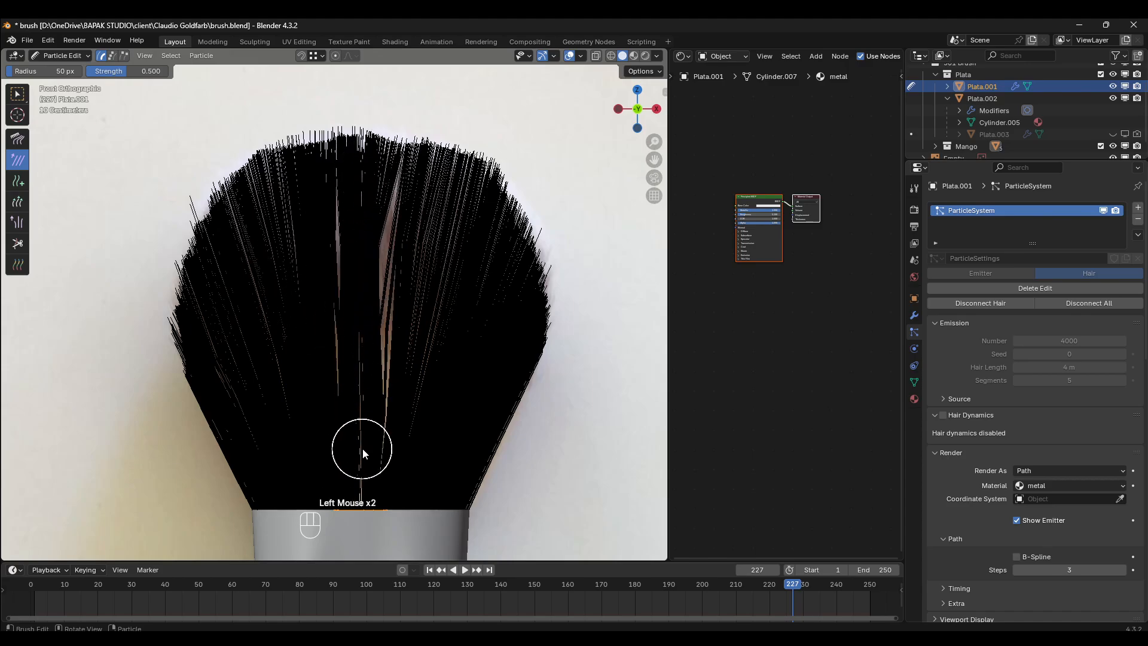
left_click_drag(362, 447, 466, 145)
key("ctrl+z")
key("ctrl+z")
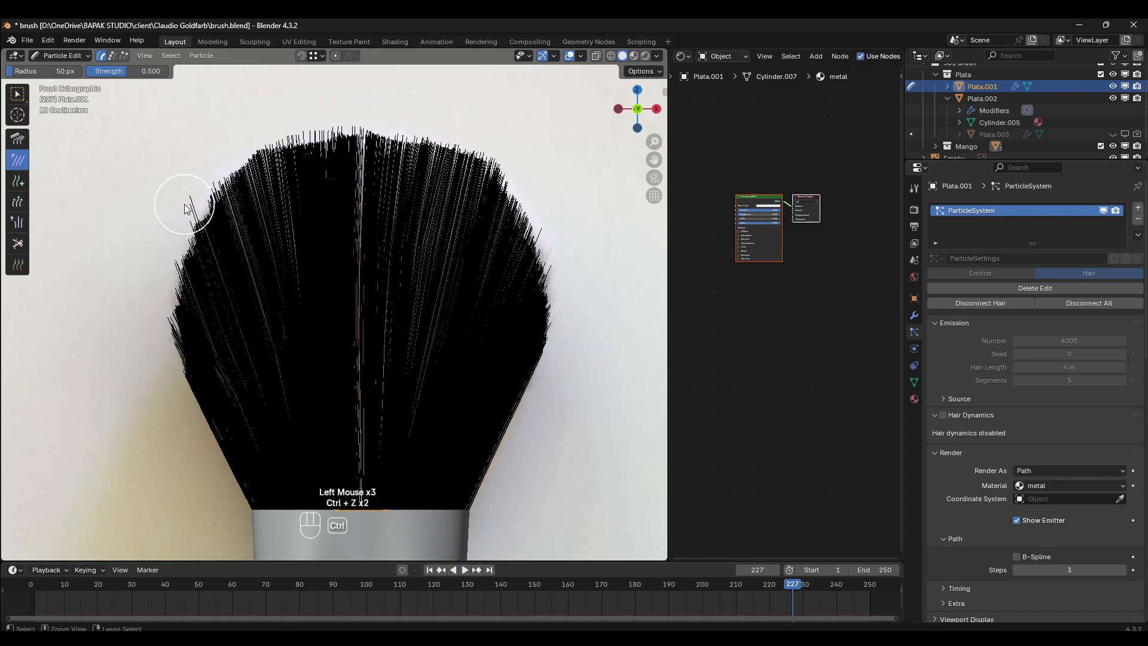
- Fill the gaps between the central and right-of-centre hairs with upward strokes of the Puff brush set to Add
left_click(21, 225)
left_click_drag(366, 299, 350, 325)
left_click_drag(355, 461, 376, 190)
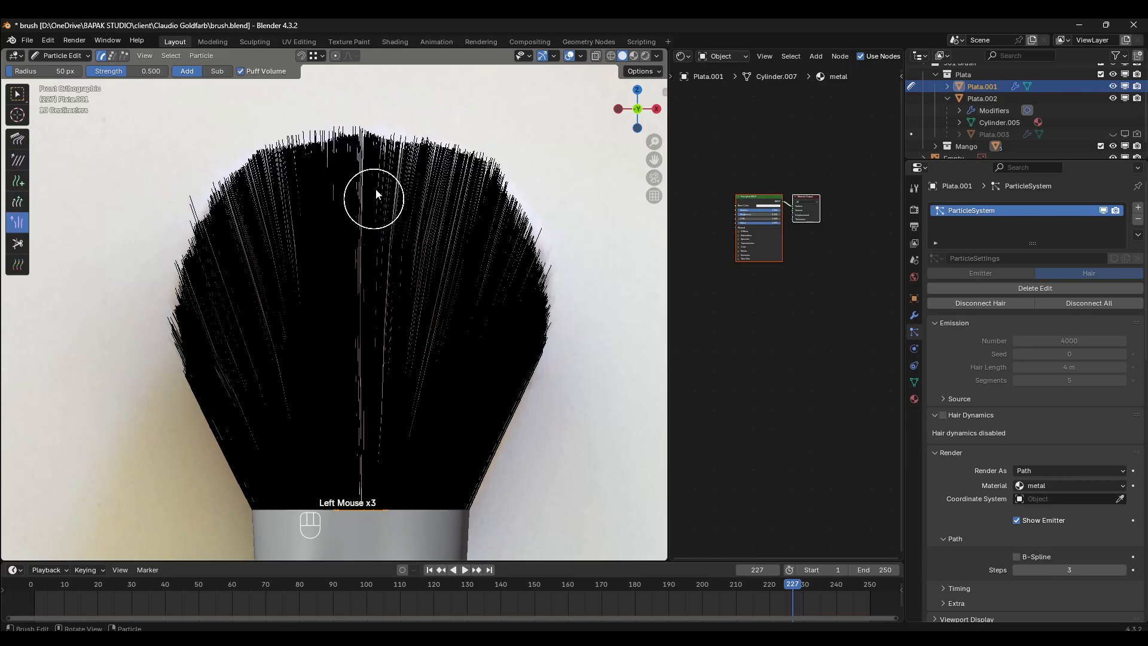
left_click_drag(343, 454, 353, 155)
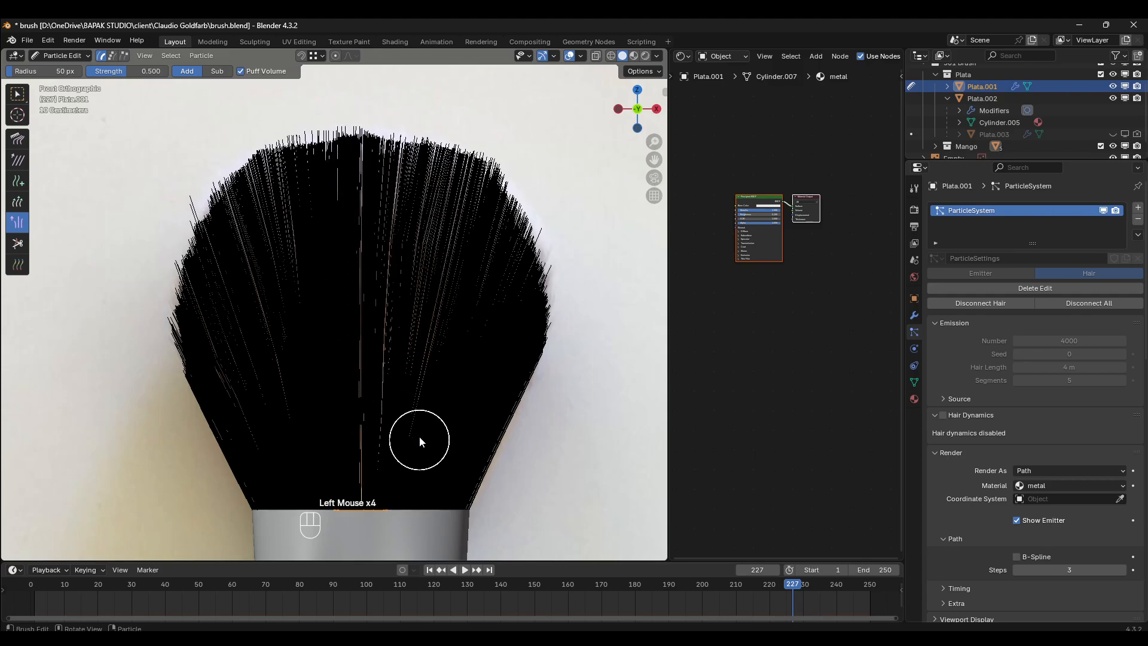
left_click_drag(418, 443, 448, 167)
left_click_drag(340, 436, 395, 161)
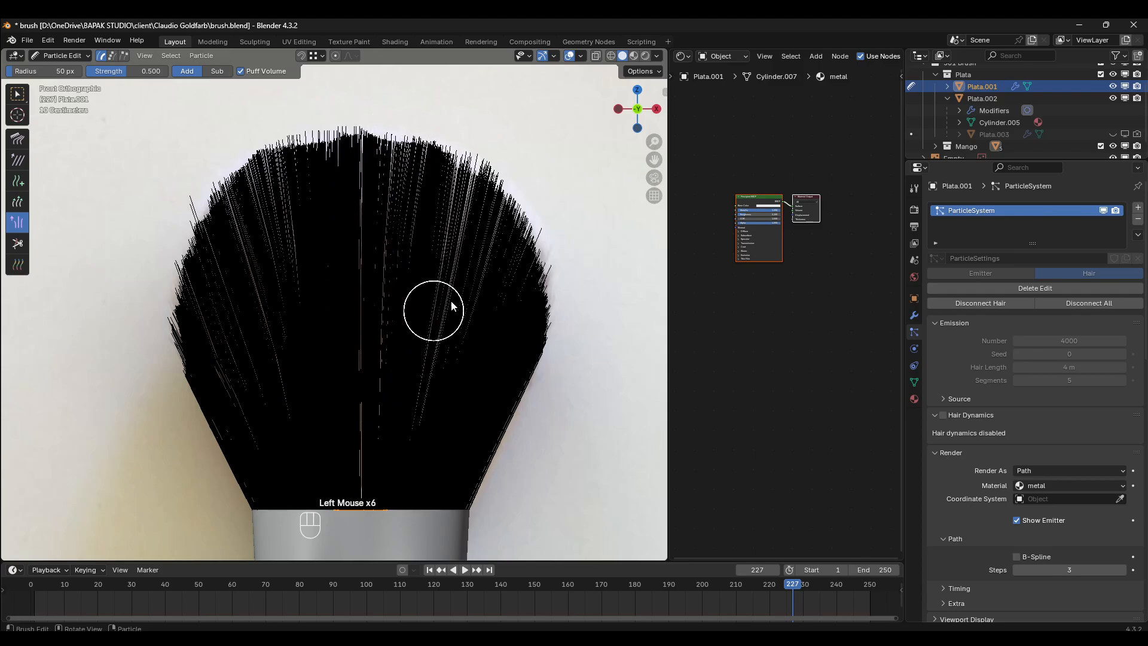
- Switch from Particle Edit to Object Mode and deselect everything
scroll(451, 306, "down", 1)
mouse_move(451, 306)
middle_mouse_down()
mouse_move(354, 320)
mouse_move(317, 371)
mouse_move(328, 284)
mouse_move(327, 307)
mouse_move(423, 252)
mouse_move(558, 254)
mouse_move(580, 299)
mouse_move(440, 263)
mouse_move(304, 280)
mouse_move(382, 275)
mouse_move(445, 294)
middle_mouse_up()
scroll(328, 285, "down", 2)
scroll(423, 253, "up", 1)
key("KP_1")
scroll(445, 294, "up", 1)
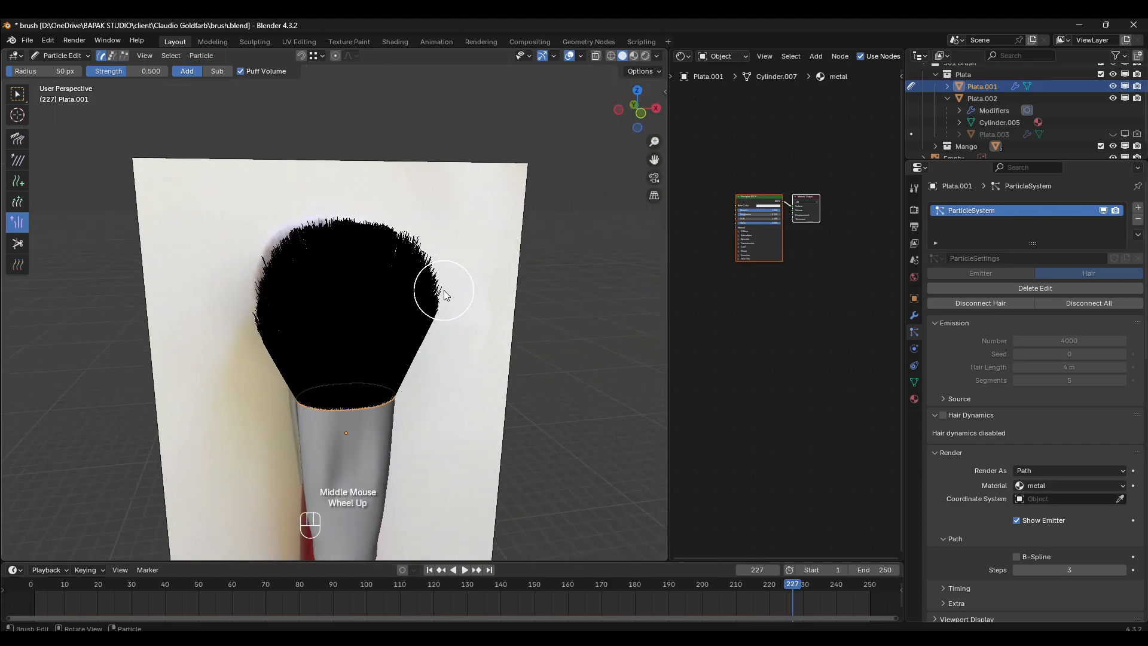
left_click(72, 57)
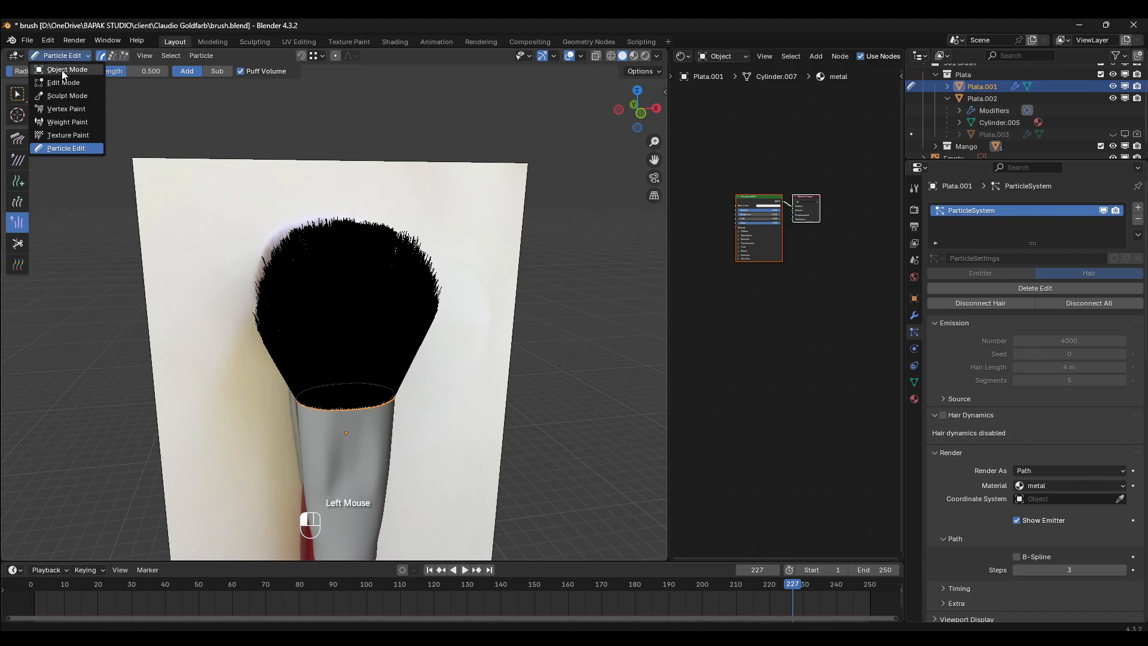
left_click(62, 70)
scroll(395, 236, "down", 1)
key("alt+a")
- Examine the bristles' shape from the front and from the side against the reference
middle_click_drag(411, 238, 383, 235)
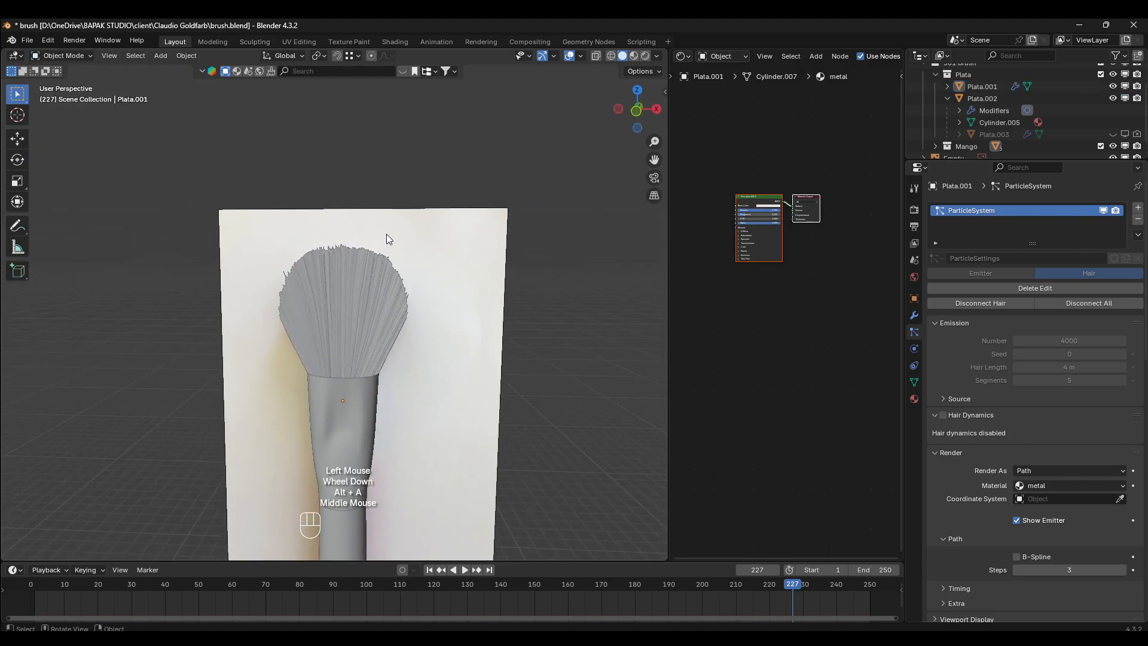
key("KP_1")
scroll(454, 270, "up", 3)
scroll(396, 313, "up", 1)
scroll(413, 309, "down", 1)
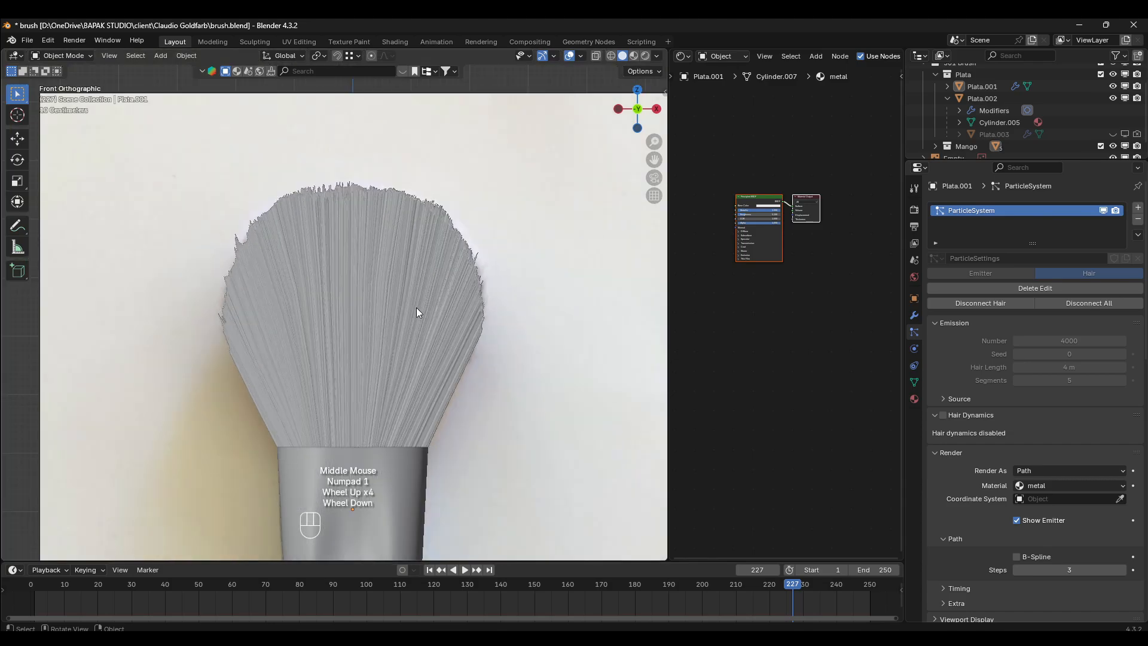
mouse_move(416, 308)
middle_mouse_down()
mouse_move(235, 325)
mouse_move(244, 291)
mouse_move(261, 281)
middle_mouse_up()
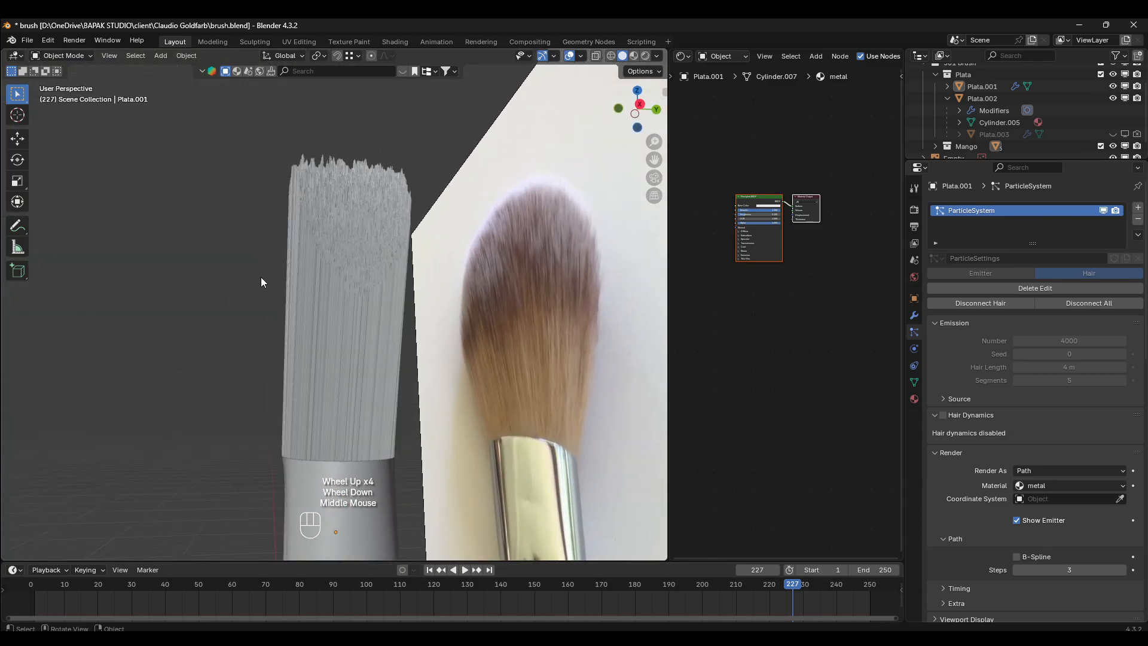
scroll(402, 232, "down", 1)
scroll(401, 232, "up", 1)
- Duplicate the reference image in top view, moving the copy about -6 m in X and -3.08 m in Y
middle_click_drag(402, 232, 425, 342)
left_click(425, 303)
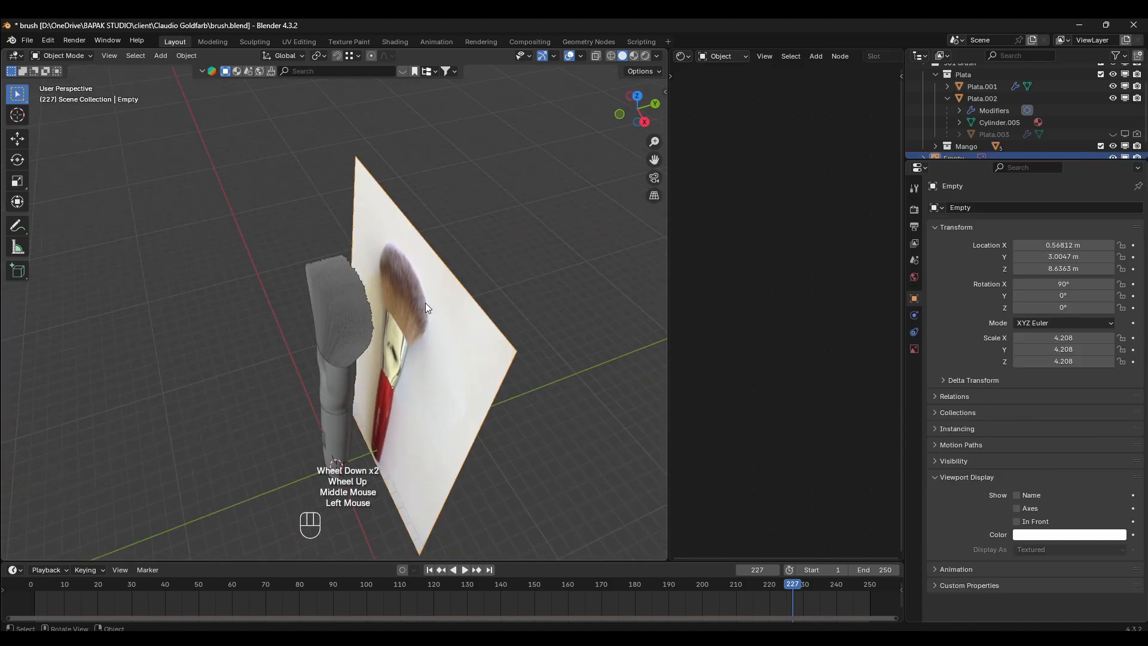
key("KP_7")
key("shift+d")
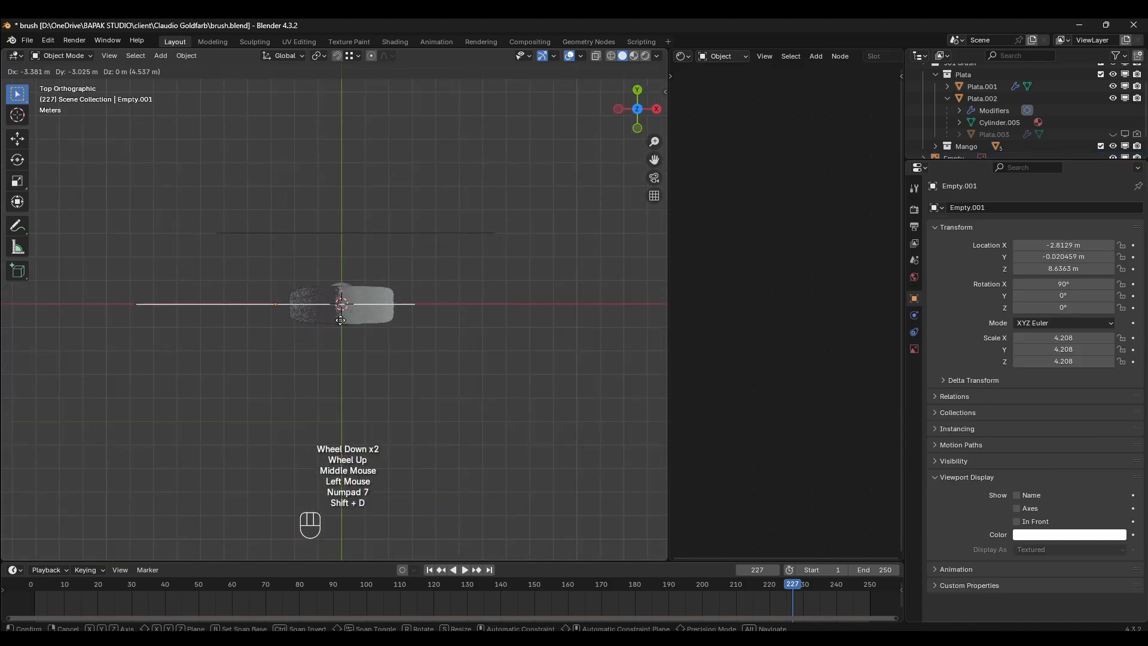
left_click(285, 319)
- Rotate the duplicated reference image -90° about the Z axis so it stands perpendicular to the original
key("r")
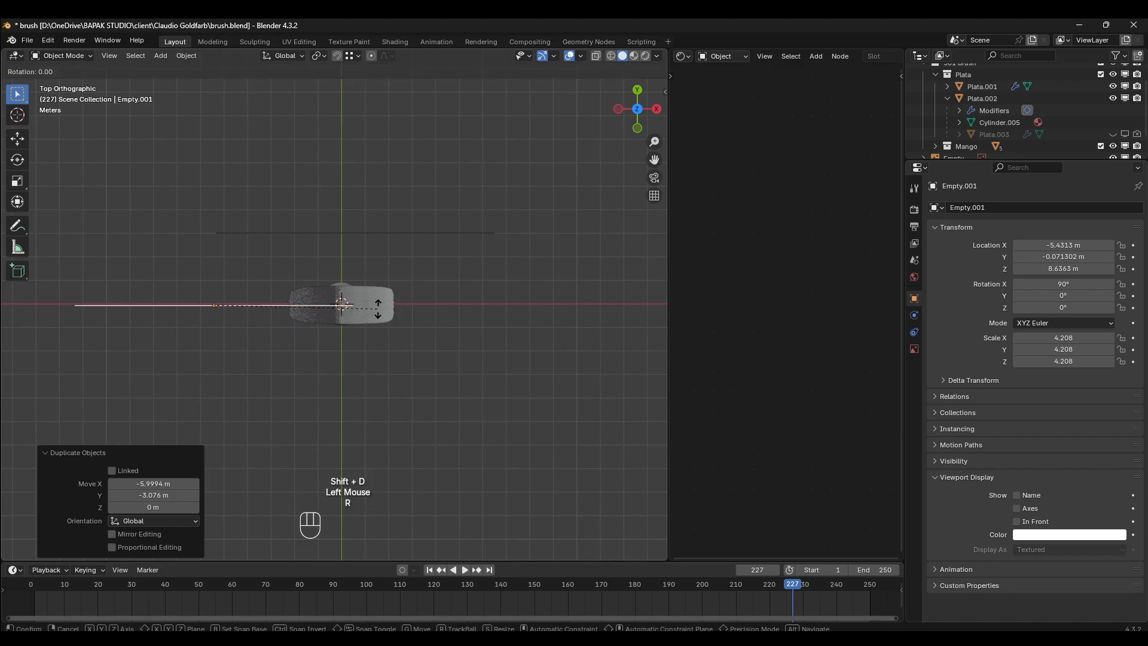
key("KP_9")
key("KP_0")
key("KP_Enter")
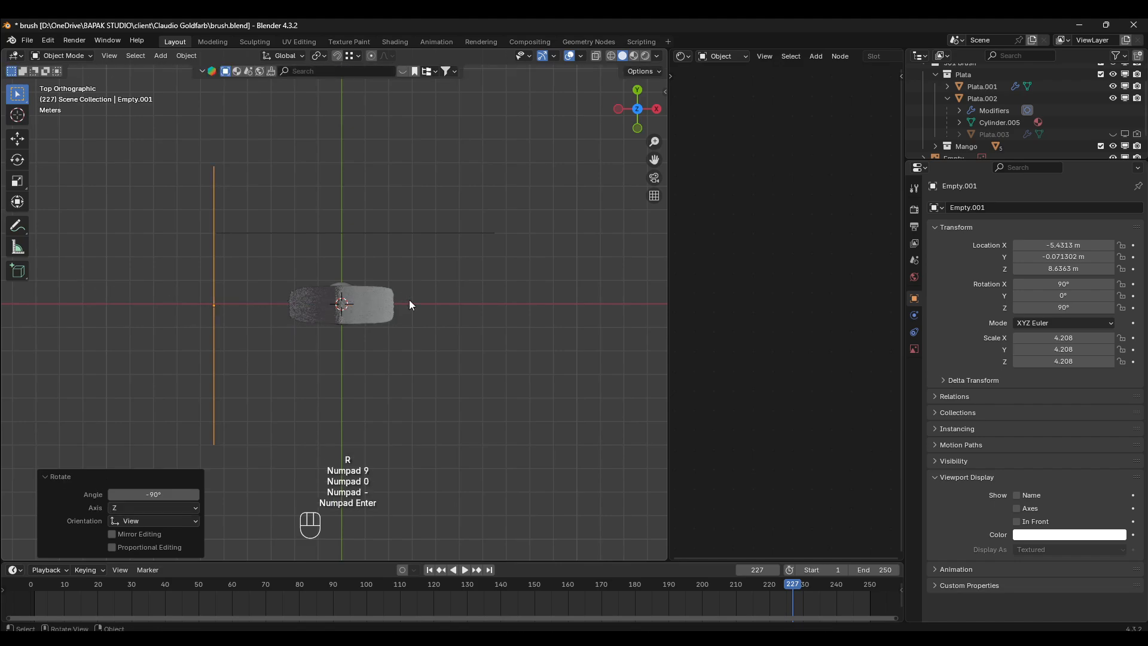
scroll(418, 321, "down", 1)
middle_click_drag(418, 321, 335, 227)
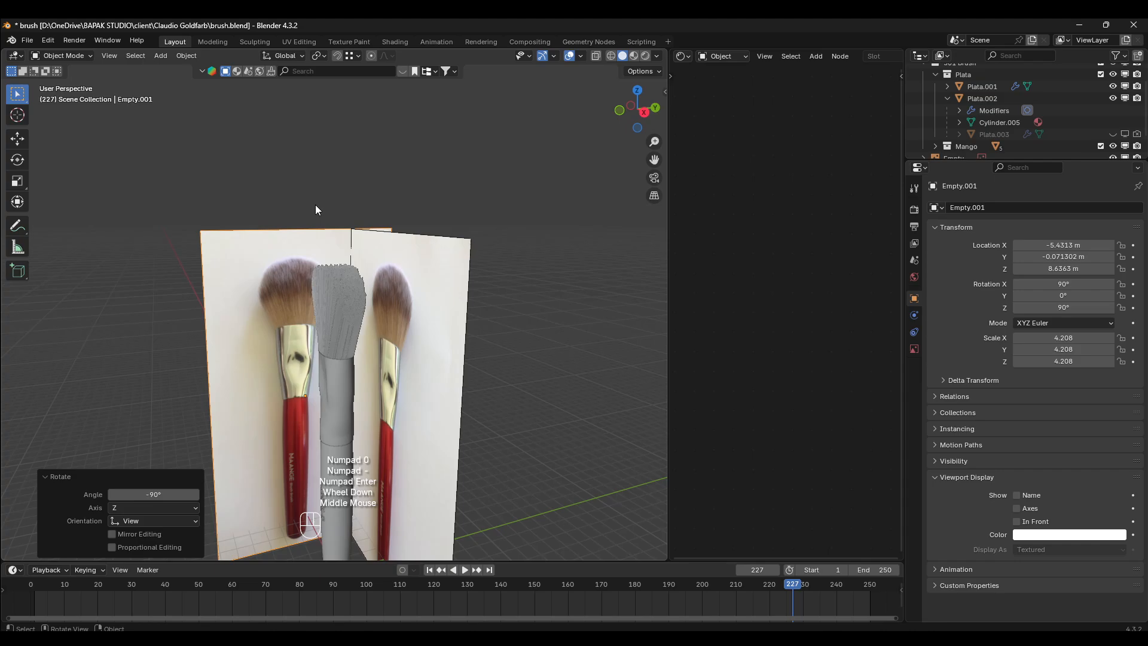
key("KP_3")
left_click(288, 315)
key("g")
key("x")
right_click(293, 317)
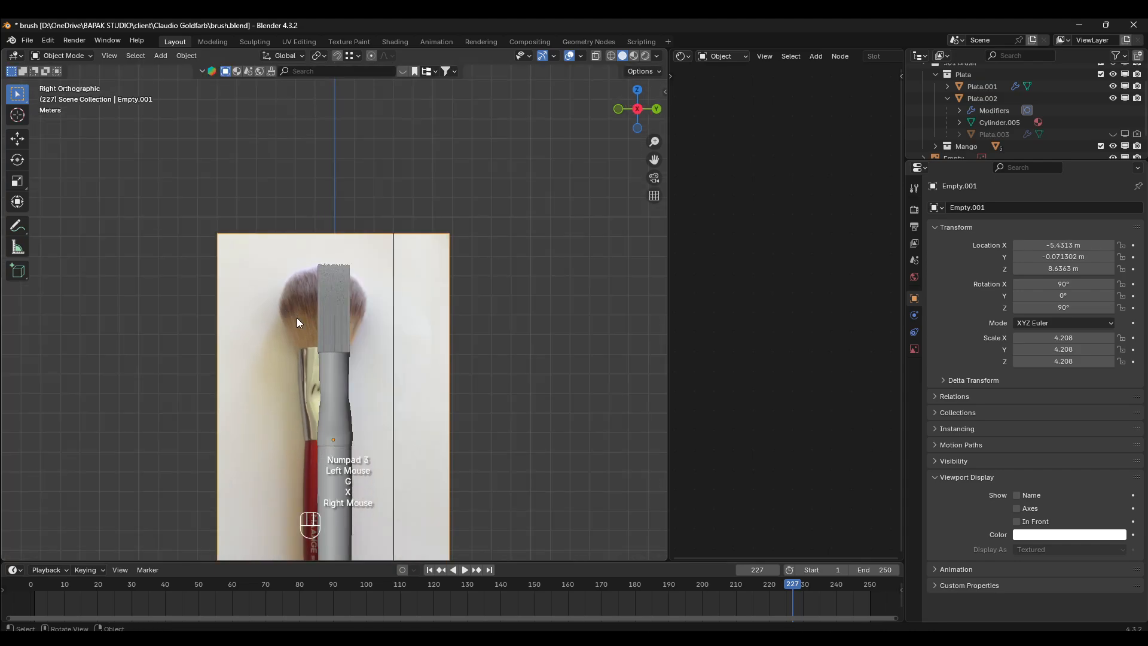
- Move the duplicated reference image about 0.67 m along Y to centre its pictured brush on the modelled brush
key("g")
key("y")
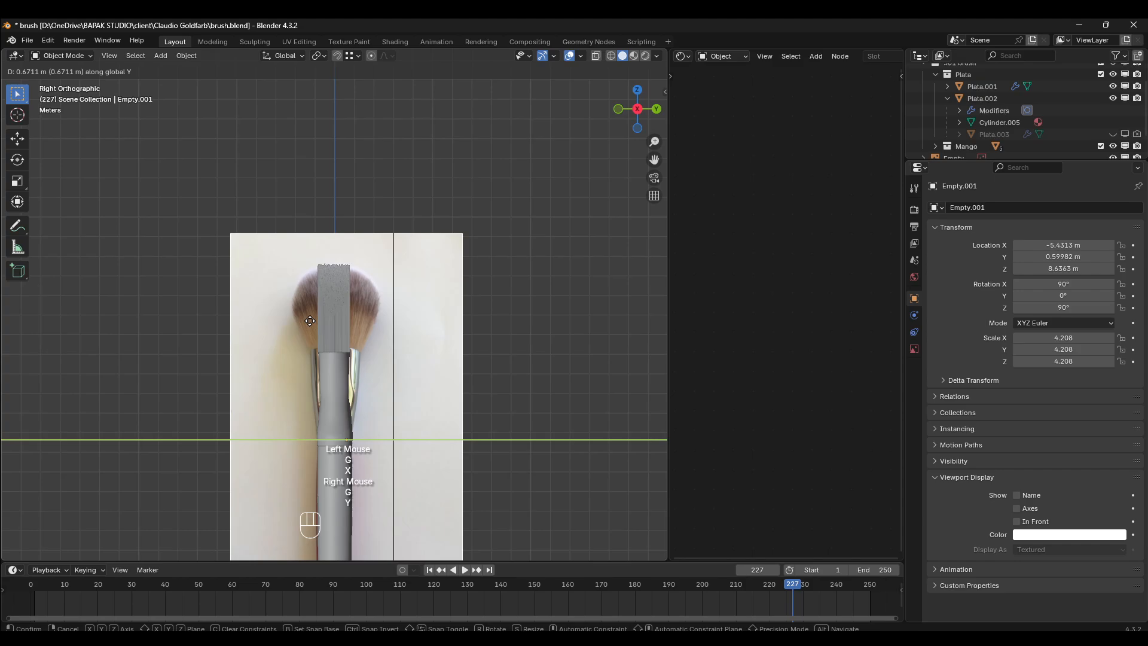
left_click(310, 321)
- Replace the duplicated reference's image file with ref side.jpg
left_click(914, 349)
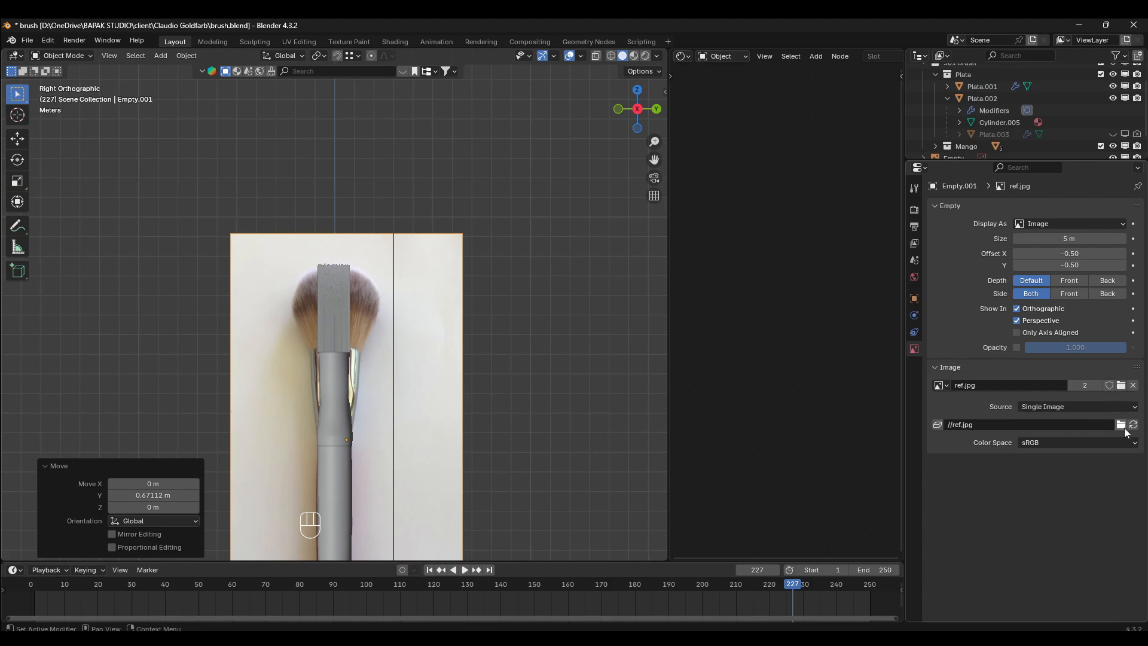
scroll(551, 312, "down", 2)
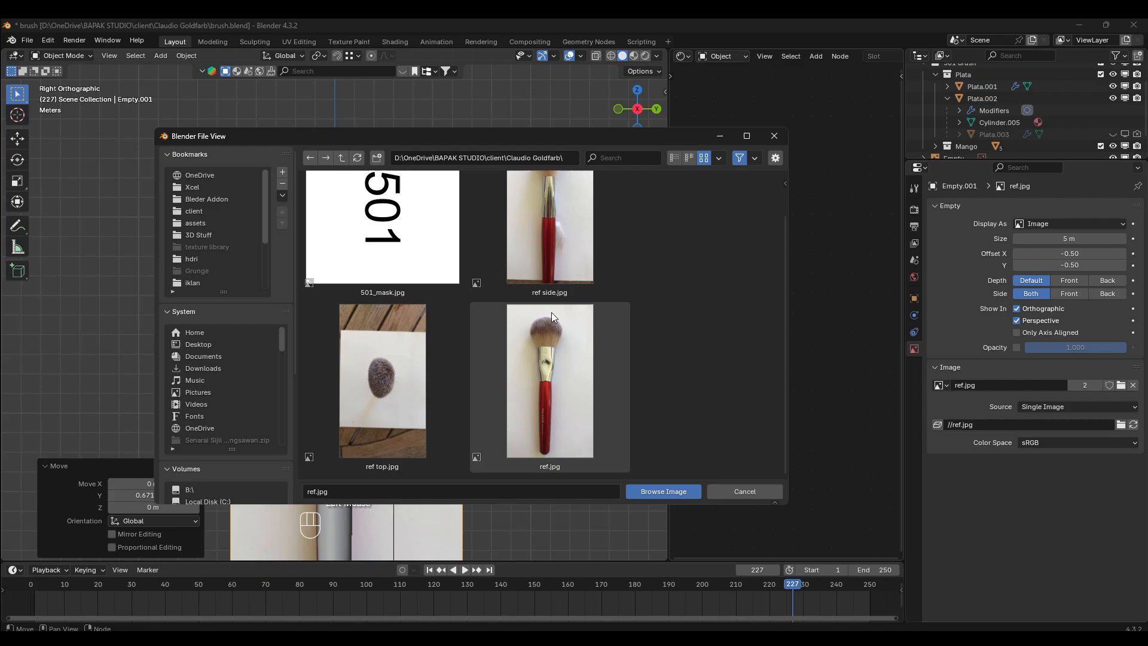
scroll(558, 320, "up", 2)
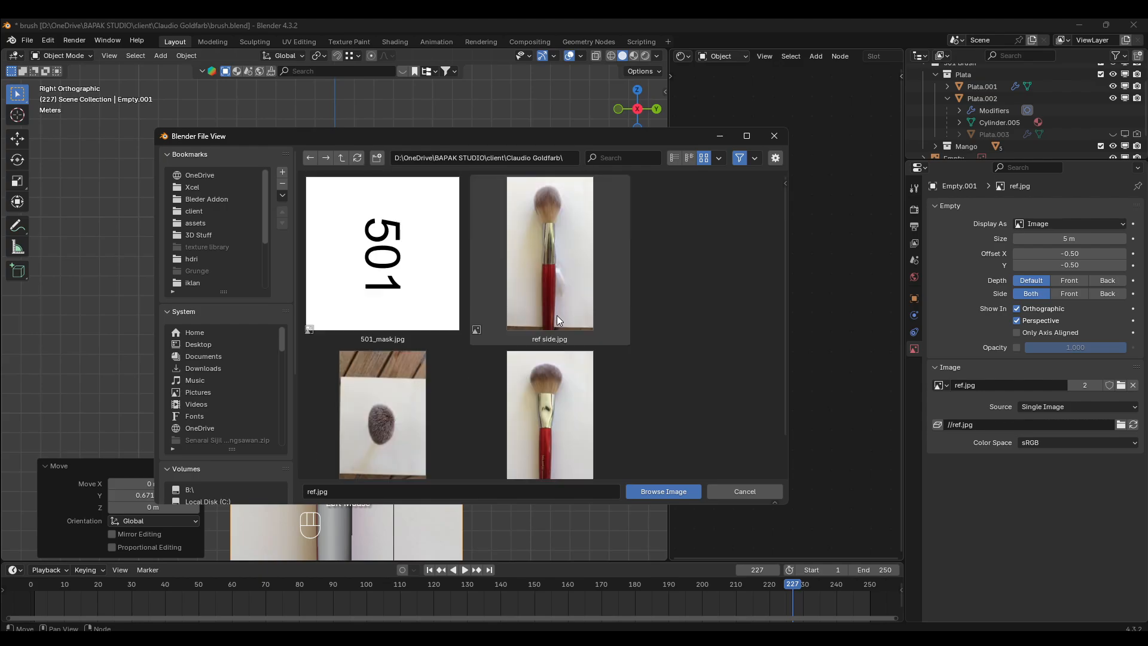
double_click(568, 257)
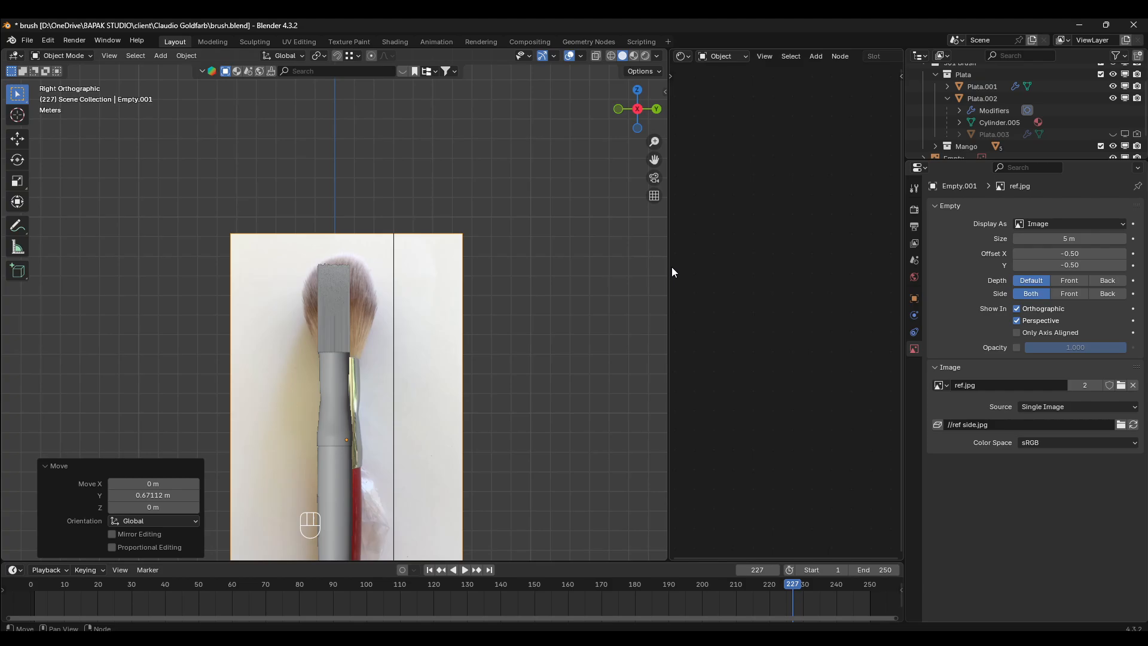
- Move the side reference image about -0.46 m along Y to centre its pictured brush on the modelled brush in right view
key("KP_1")
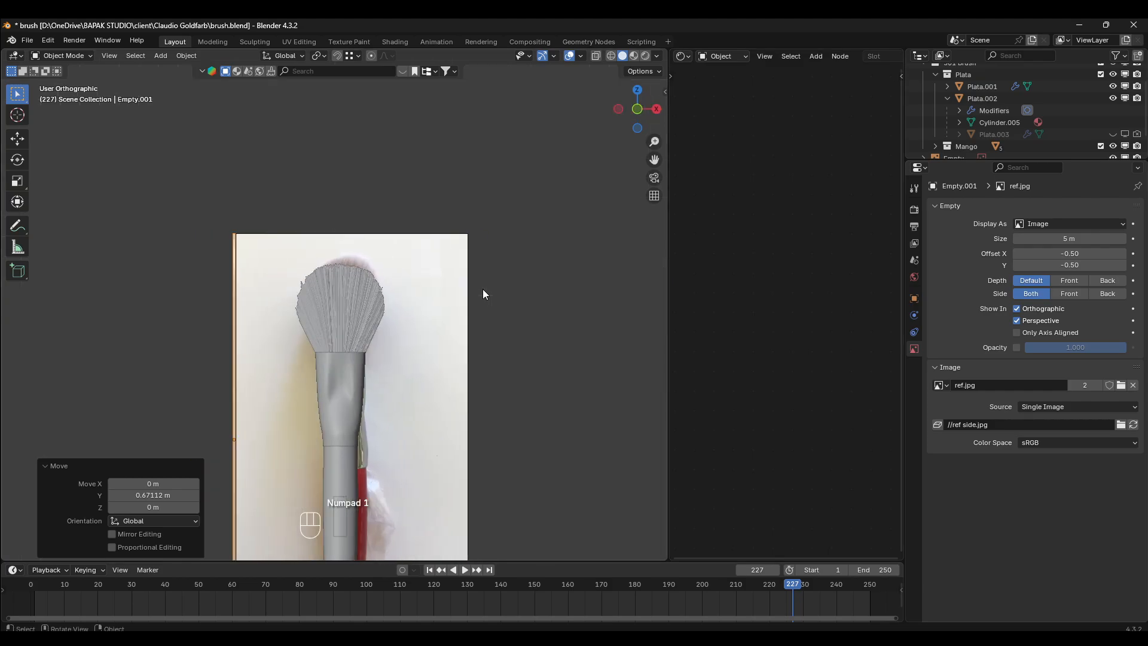
key("KP_3")
left_click(467, 290)
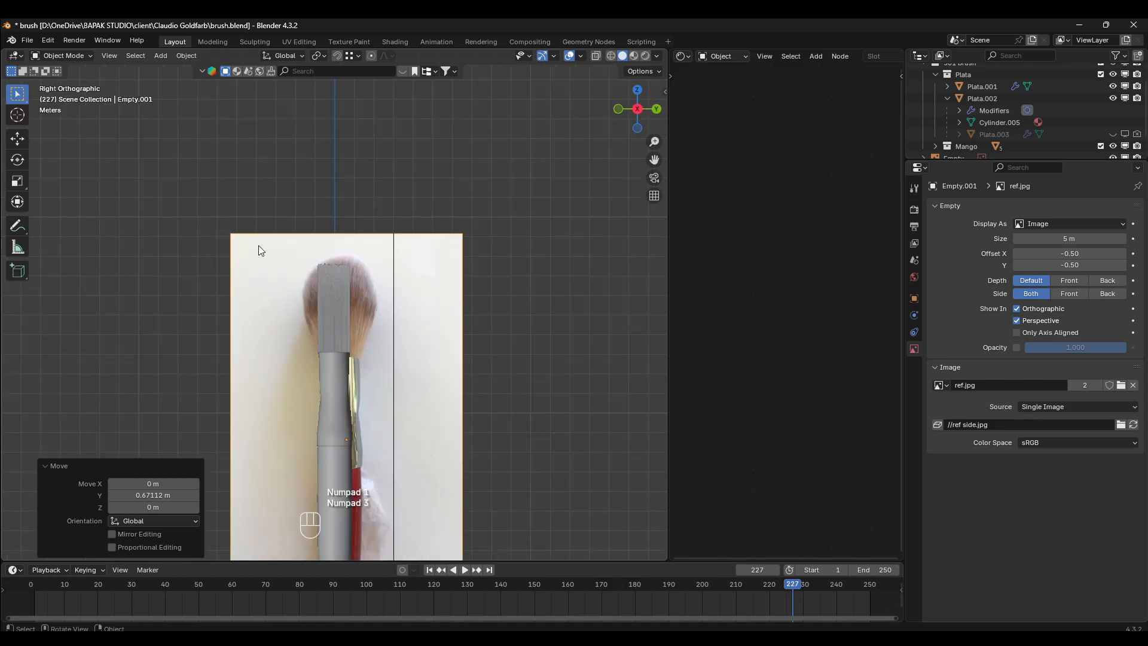
key("g")
key("x")
key("y")
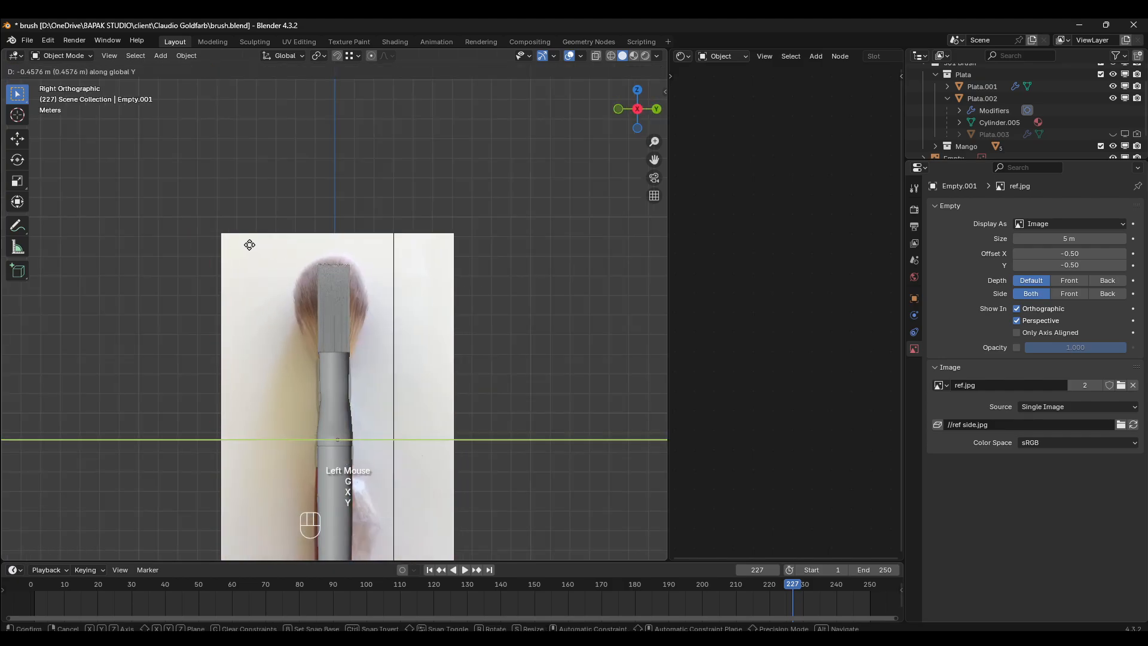
left_click(250, 245)
scroll(438, 267, "up", 2)
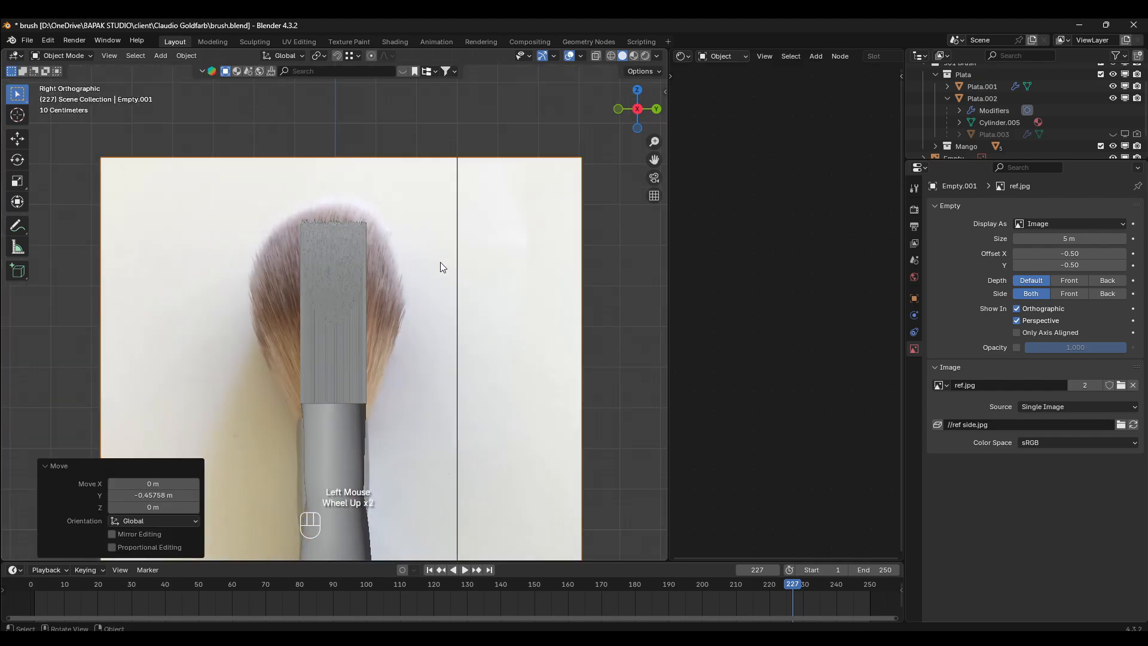
key("KP_1")
key("KP_3")
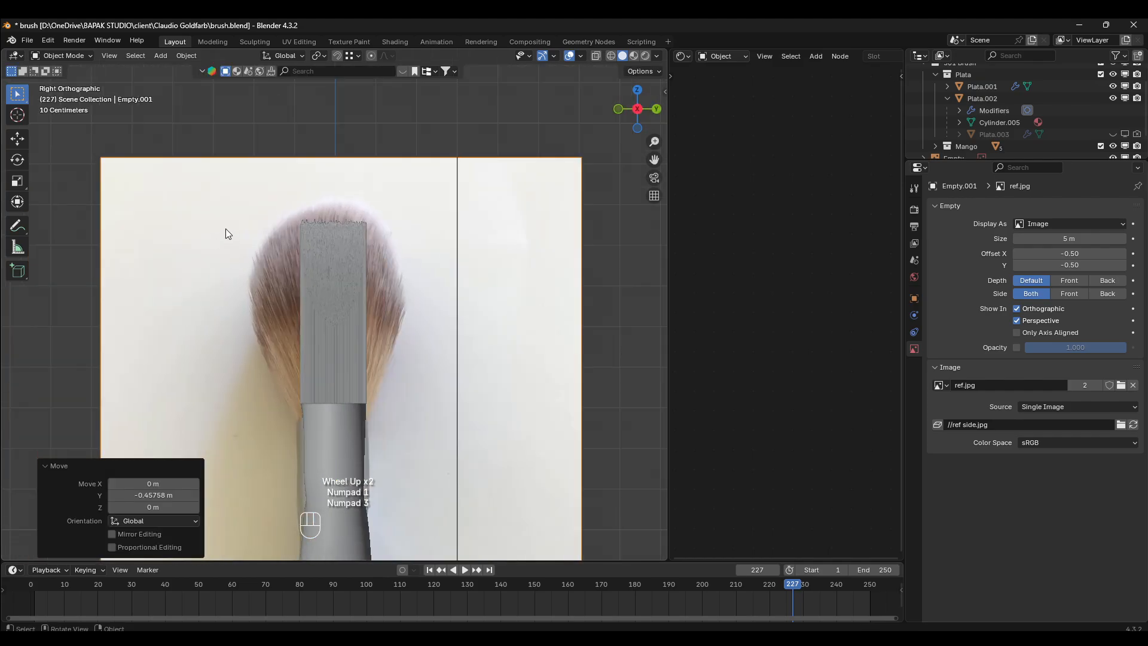
- Move the side reference image about 0.34 m up along Z
key("g")
key("z")
left_click(435, 262)
key("g")
key("z")
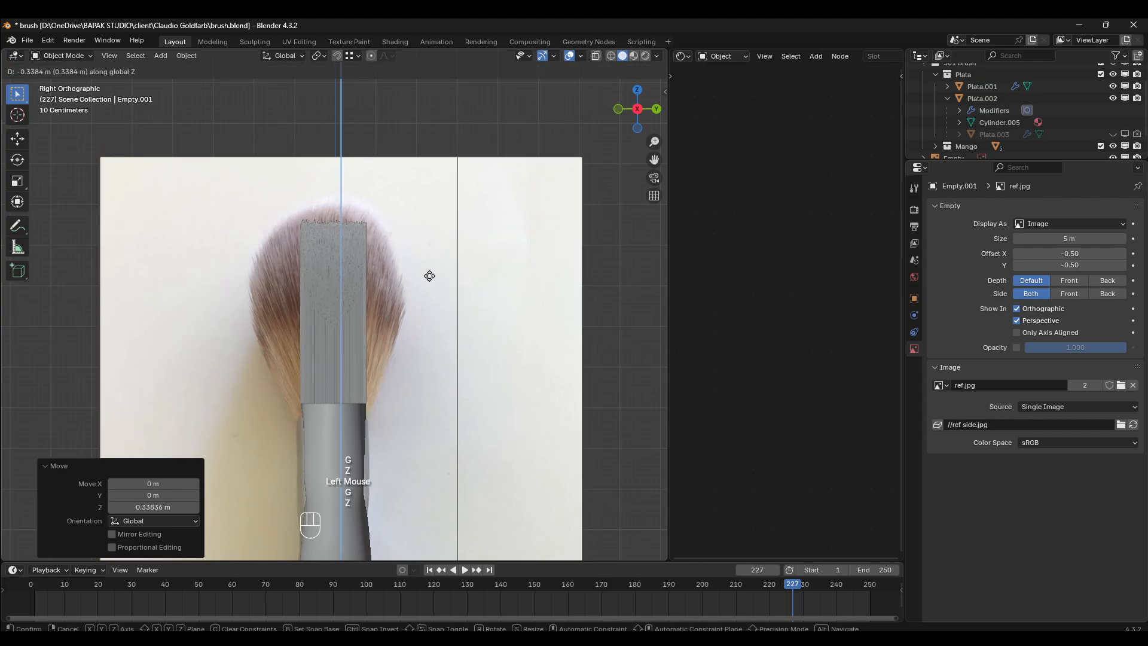
right_click(430, 259)
- Scale the side reference image to about 0.90 and raise it about 0.49 m along Z
scroll(316, 284, "down", 2)
key("s")
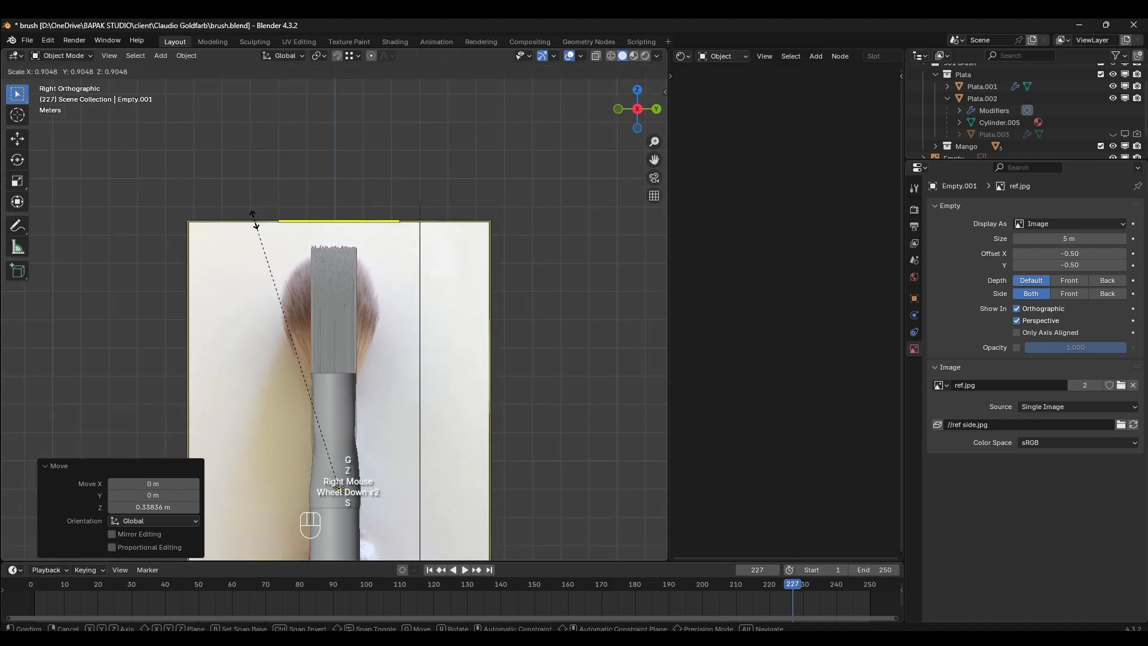
left_click(255, 216)
key("g")
key("z")
left_click(369, 228)
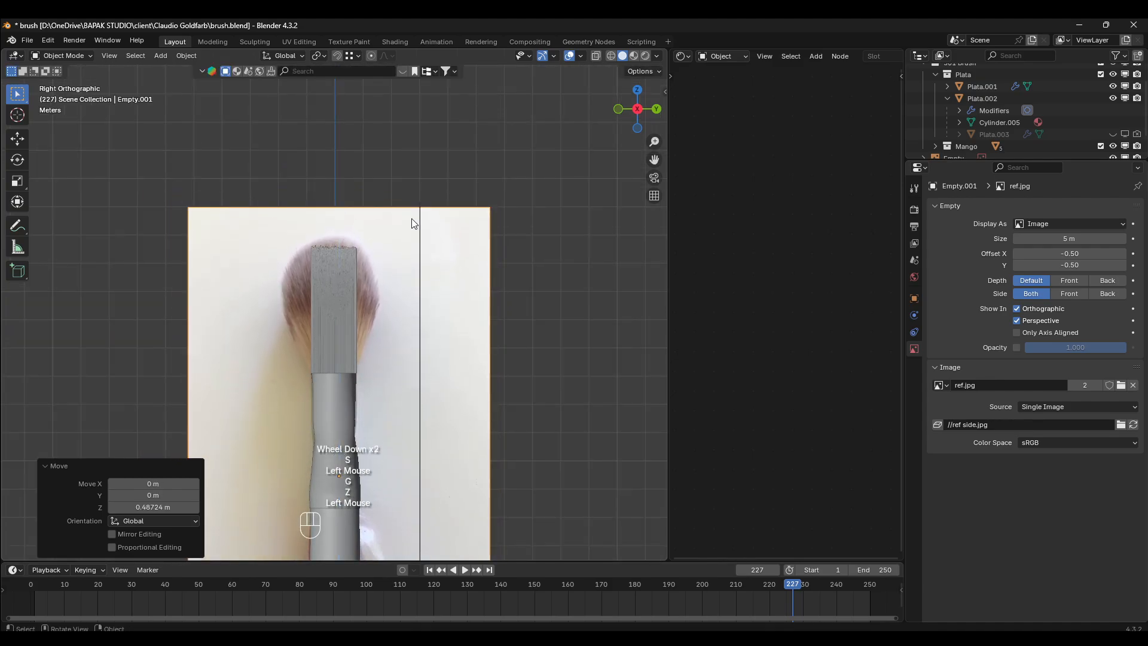
- Scale the side reference image by 0.951 and move it further up along Z
key("s")
left_click(408, 222)
key("g")
key("z")
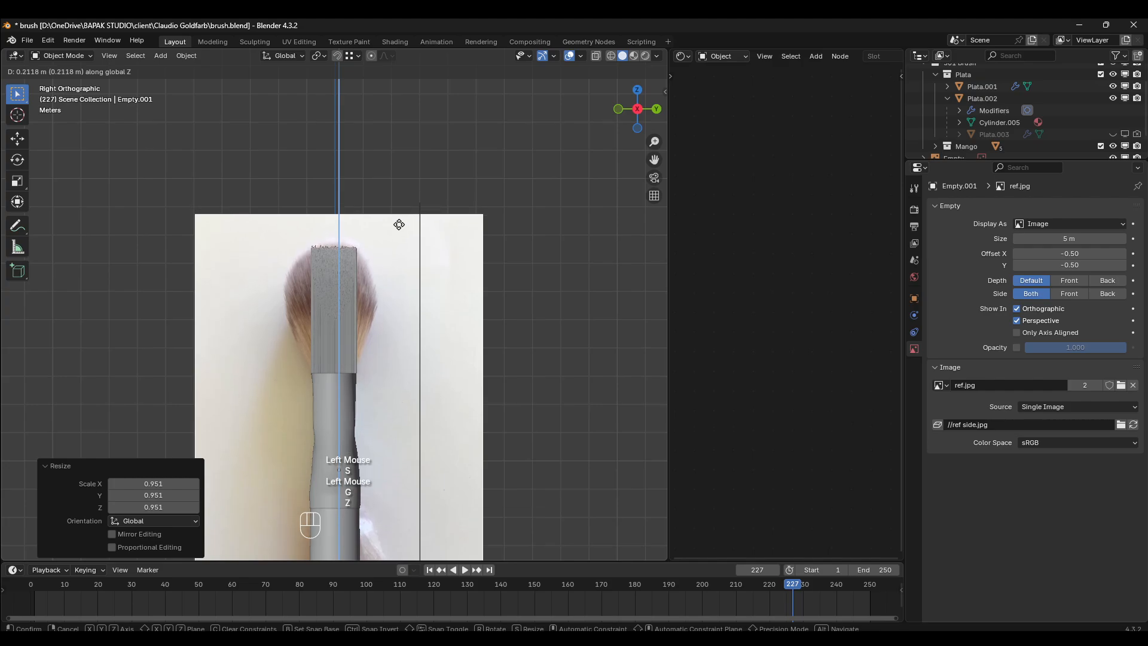
left_click(397, 223)
- Move the side reference about -2.22 m along Y beside the modelled brush and about -0.49 m along Z to line up the ferrule tops
key("g")
key("x")
key("y")
left_click(238, 310)
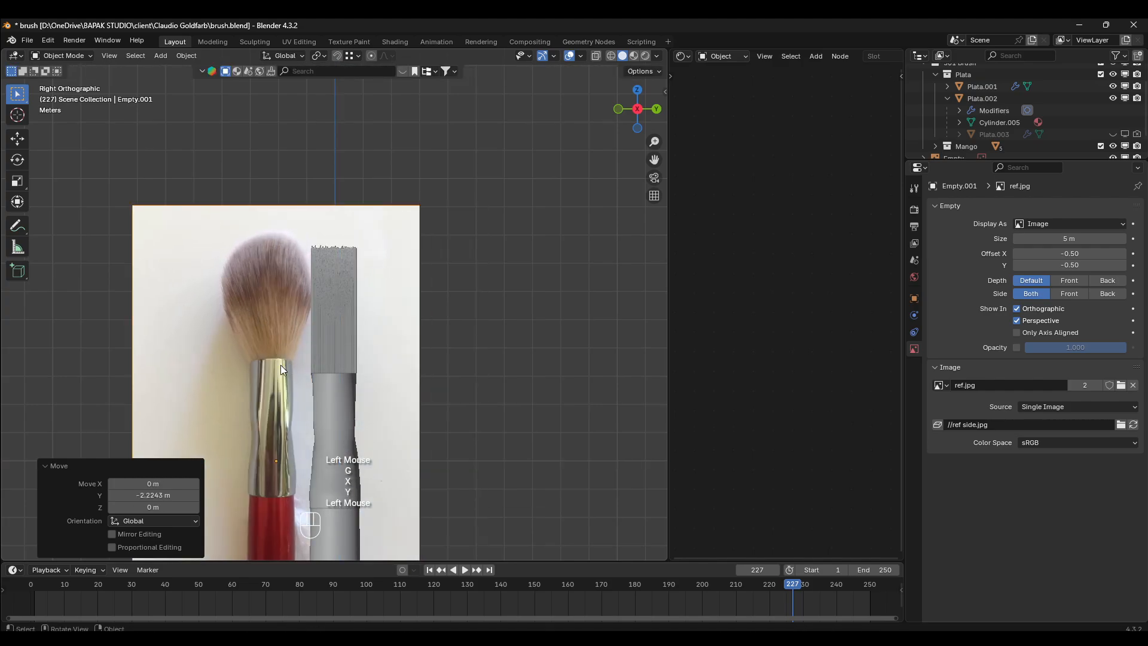
key("g")
key("z")
left_click(339, 308)
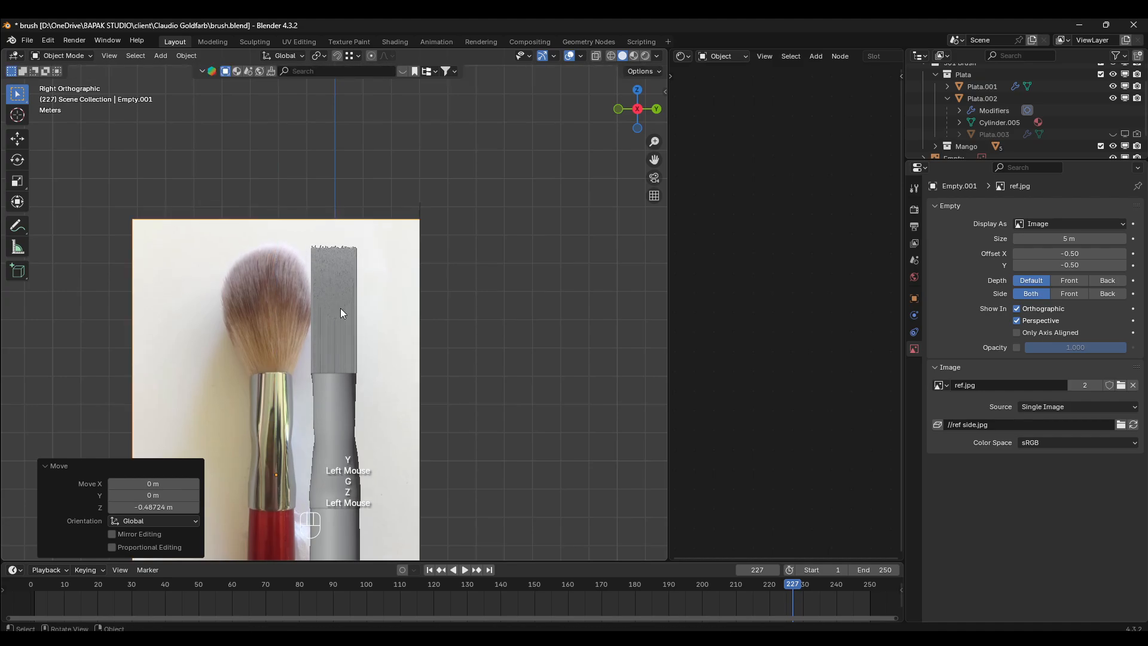
- Move the side reference image about 2.29 m along Y, back behind the modelled brush
key("g")
key("y")
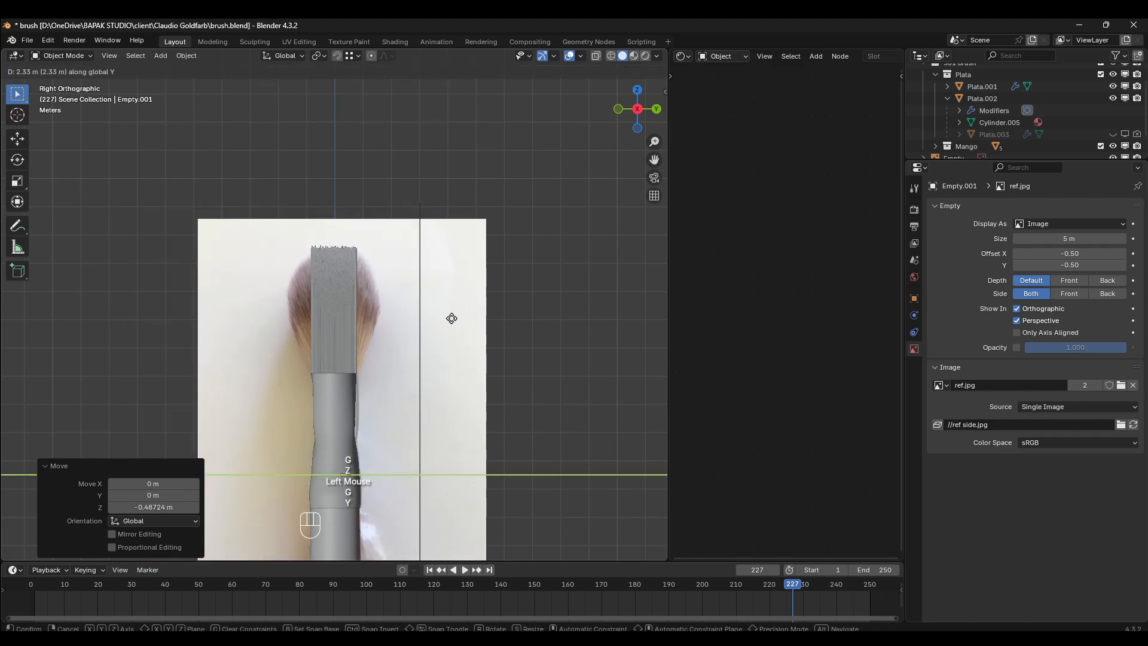
left_click(450, 318)
key("g")
key("y")
right_click(399, 312)
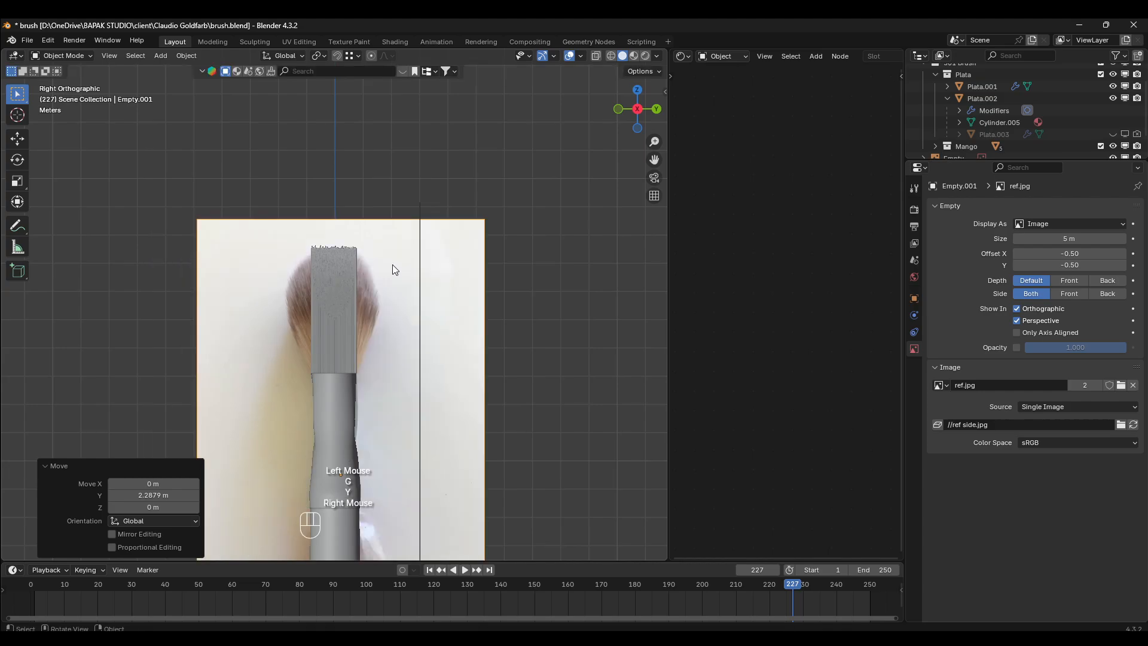
- Scale the side reference image by 1.012 and shift it about -0.04 m along Y to centre it on the bristles
key("s")
left_click(358, 318)
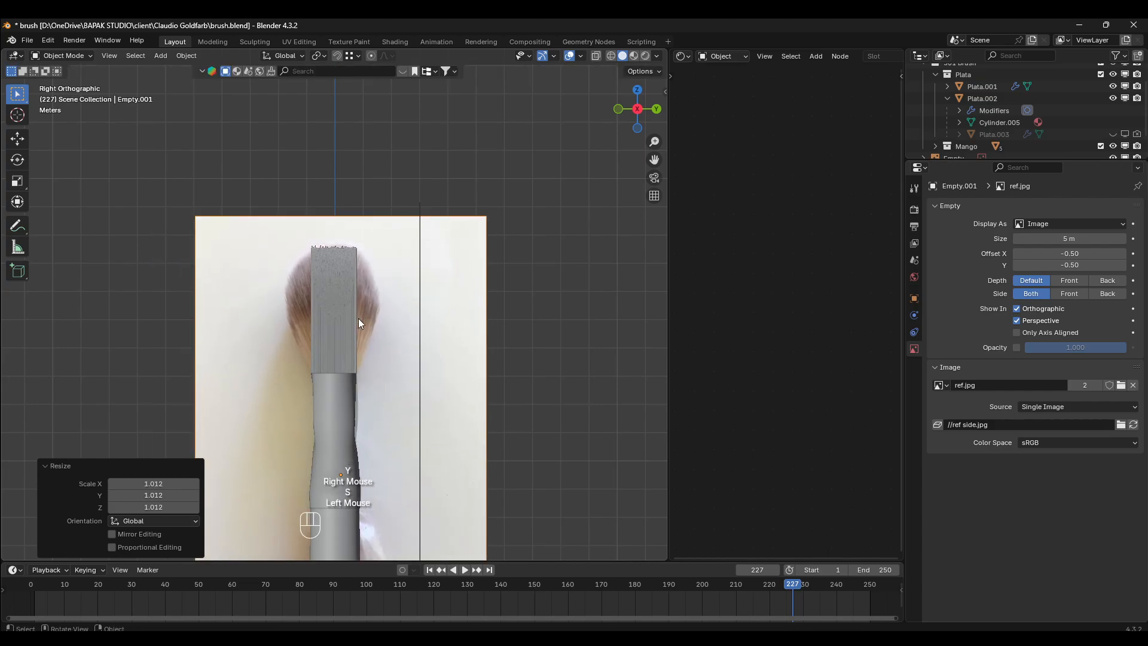
scroll(358, 319, "up", 2)
key("g")
key("x")
key("y")
left_click(357, 321)
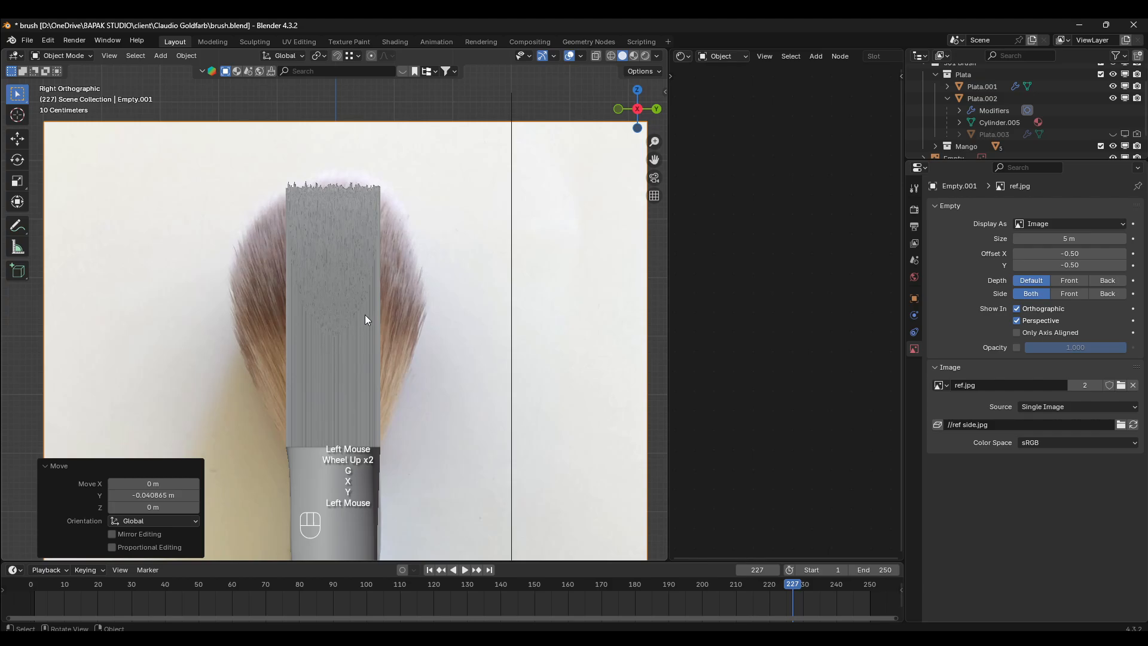
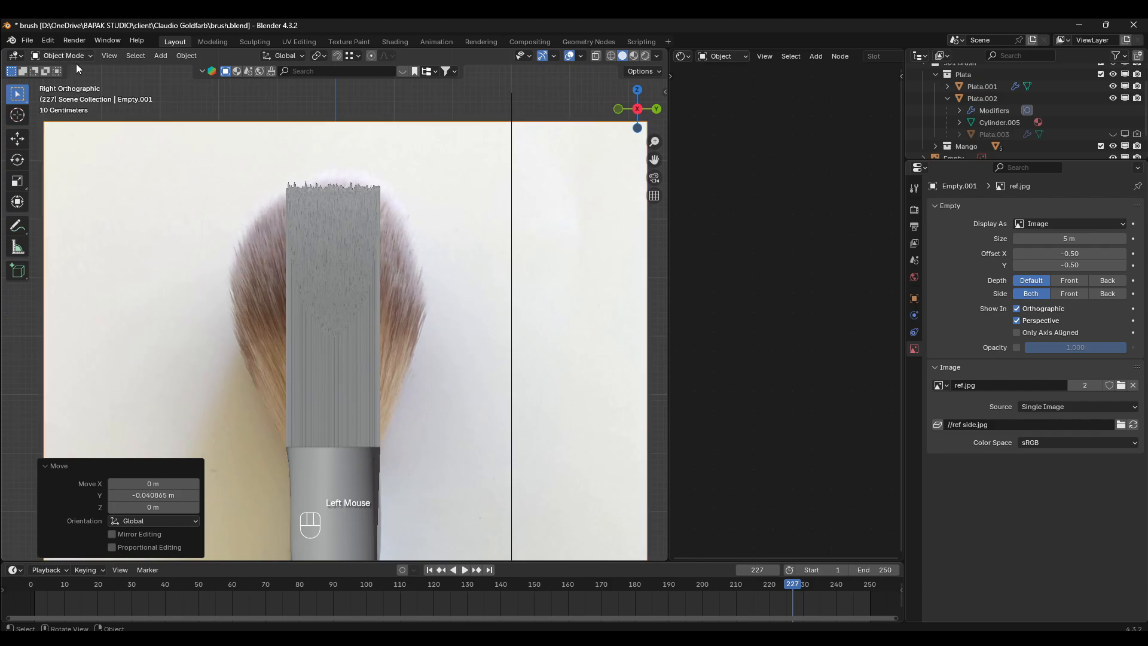
- Put the ferrule object Plata.001 into Particle Edit mode with the Comb brush active
left_click(305, 242)
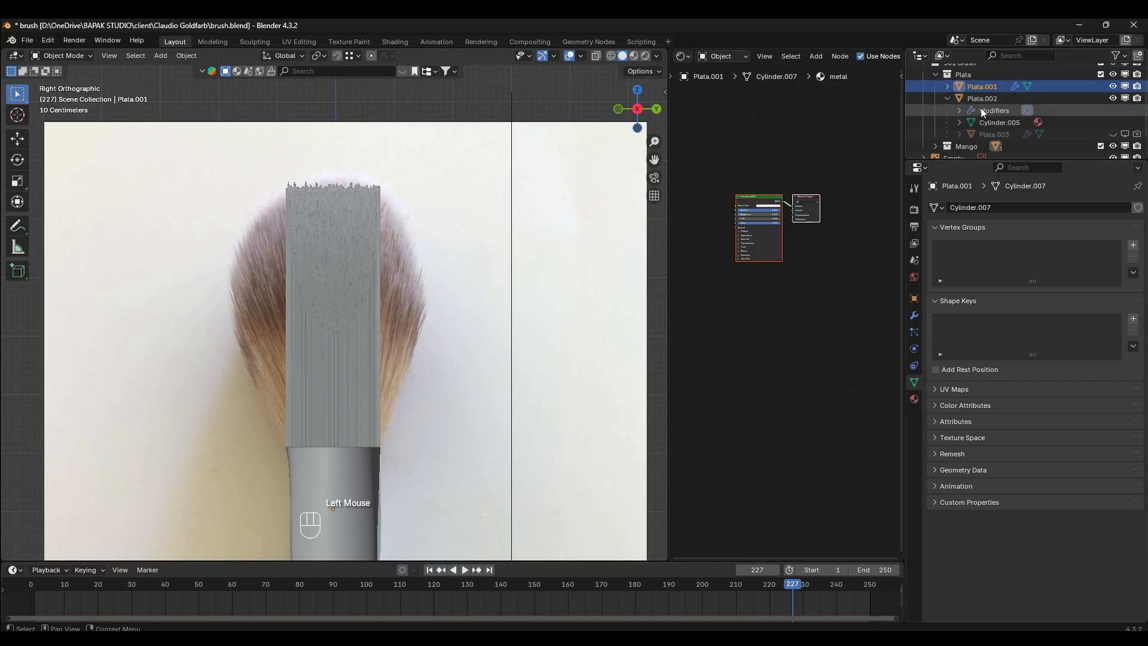
scroll(981, 113, "down", 2)
scroll(979, 126, "up", 2)
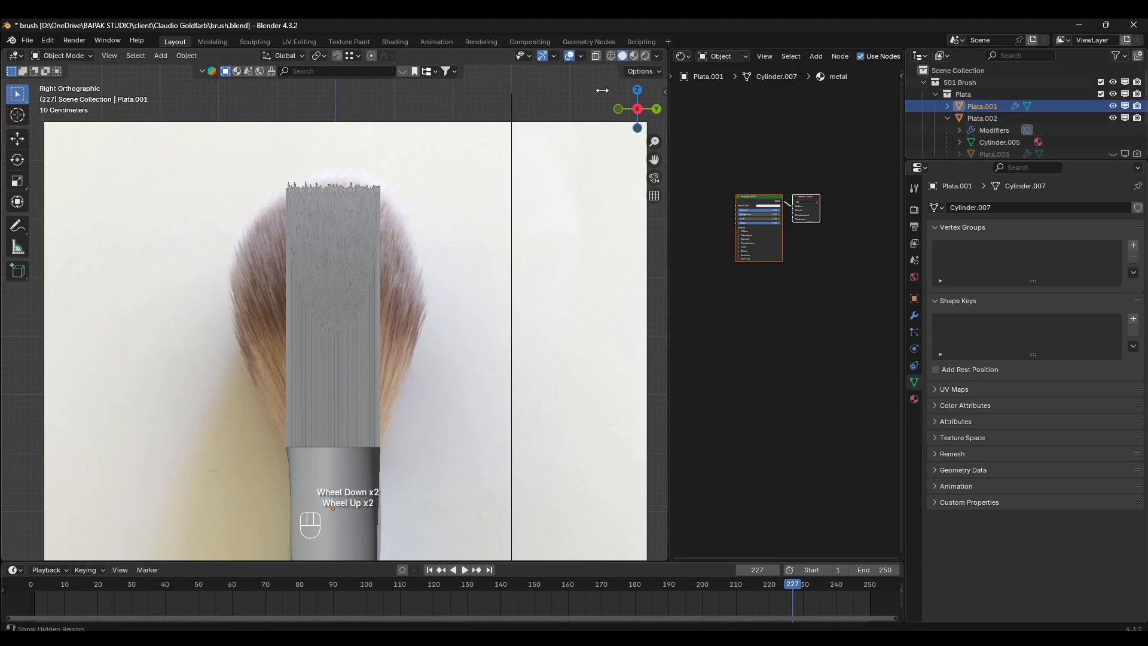
left_click(79, 59)
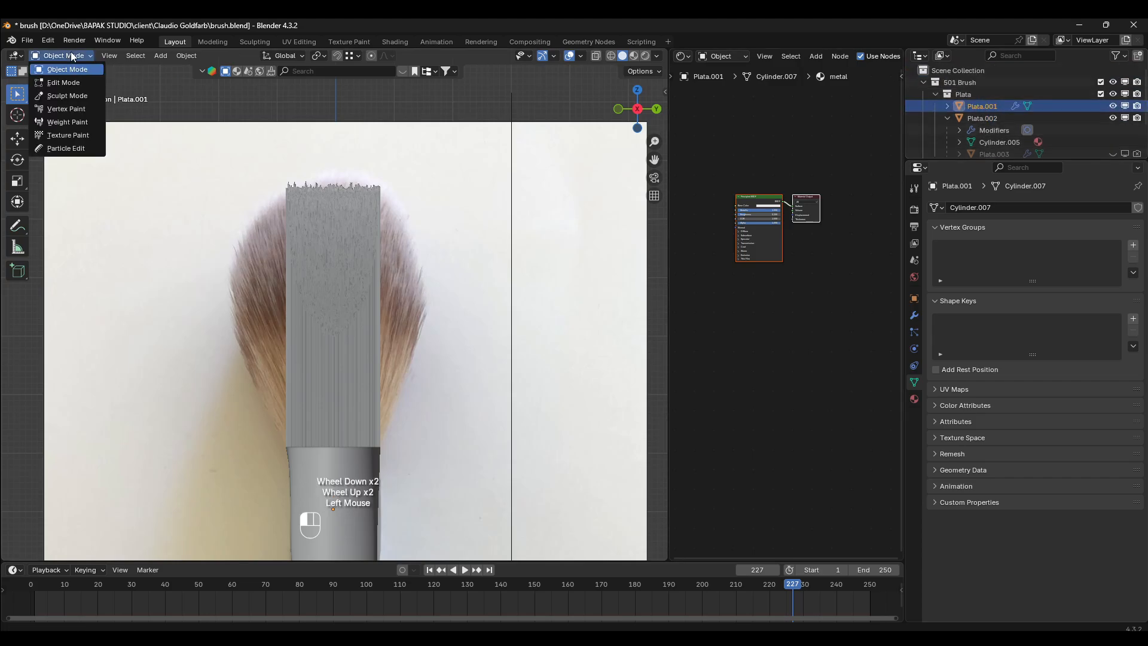
left_click(56, 146)
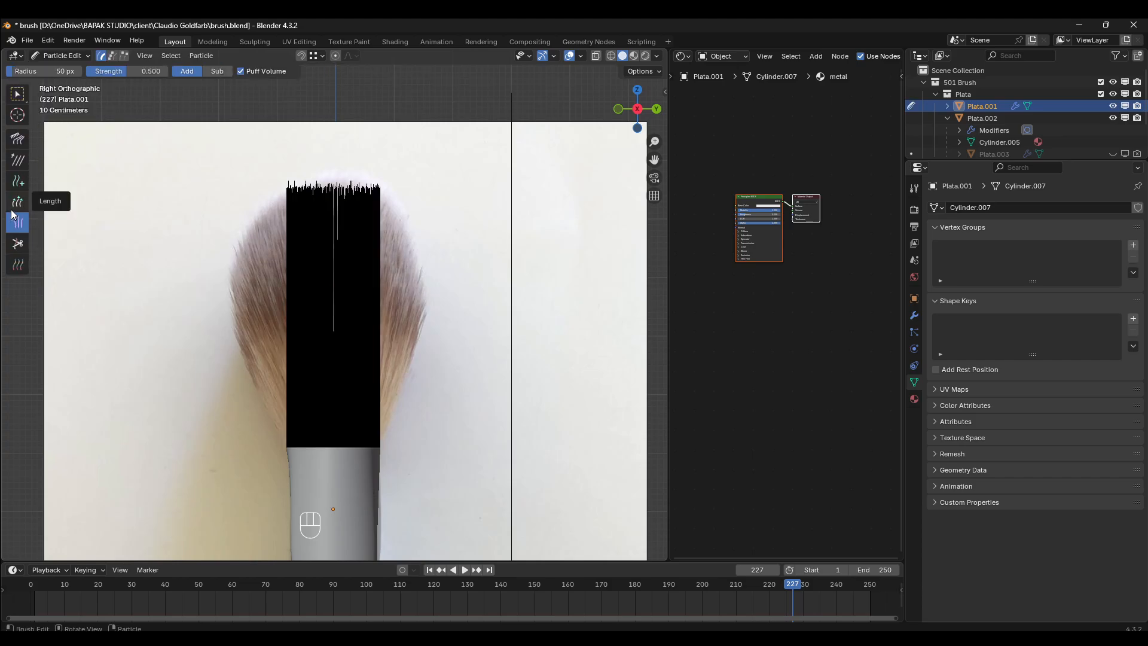
left_click(17, 139)
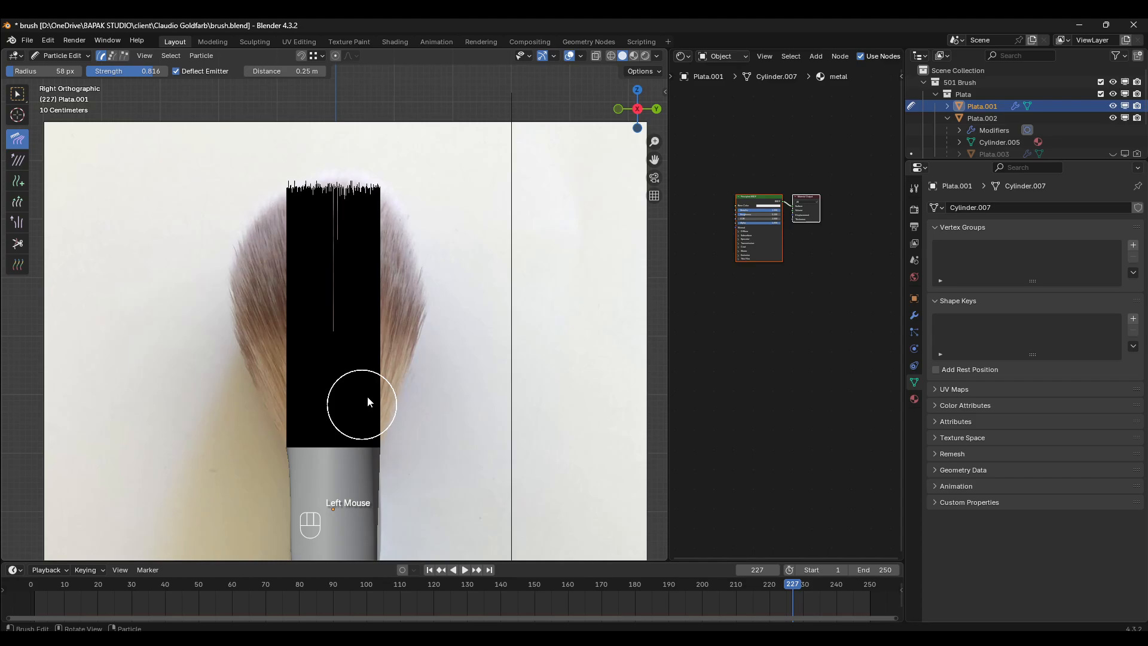
- Comb the bristles on the right half outward and up in the side view, spreading them to the reference's right outline
left_click_drag(367, 397, 425, 254)
left_click_drag(372, 406, 456, 206)
left_click_drag(371, 367, 448, 161)
left_click_drag(379, 322, 430, 165)
left_click_drag(363, 397, 466, 226)
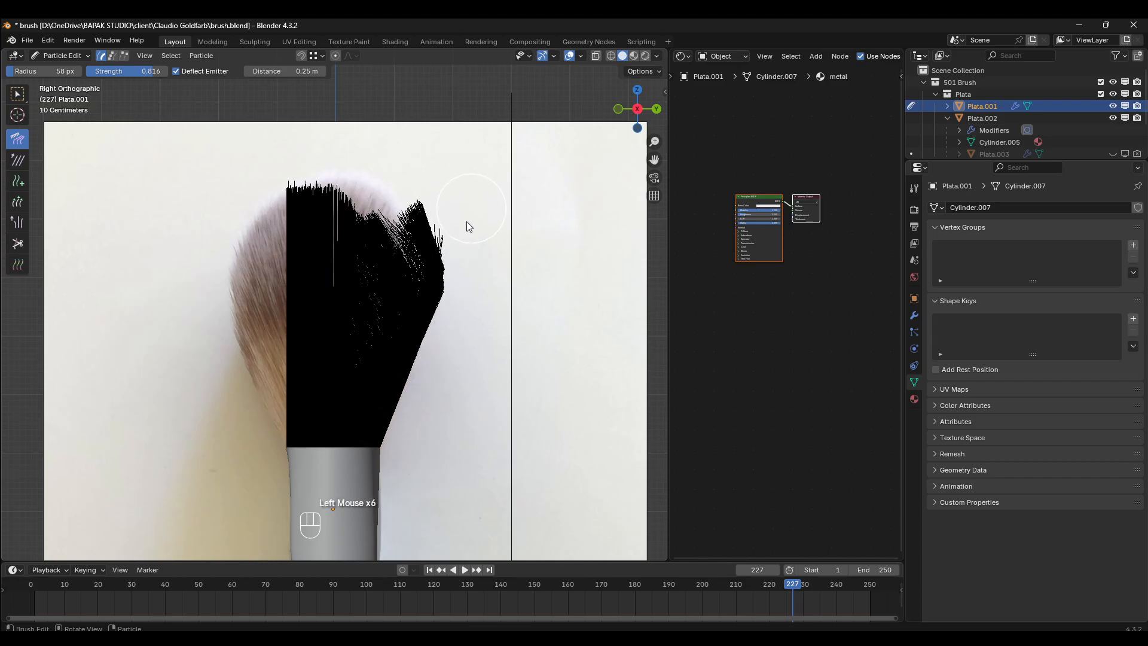
left_click_drag(386, 311, 441, 168)
left_click_drag(371, 291, 400, 159)
left_click_drag(369, 323, 410, 101)
left_click_drag(348, 292, 389, 83)
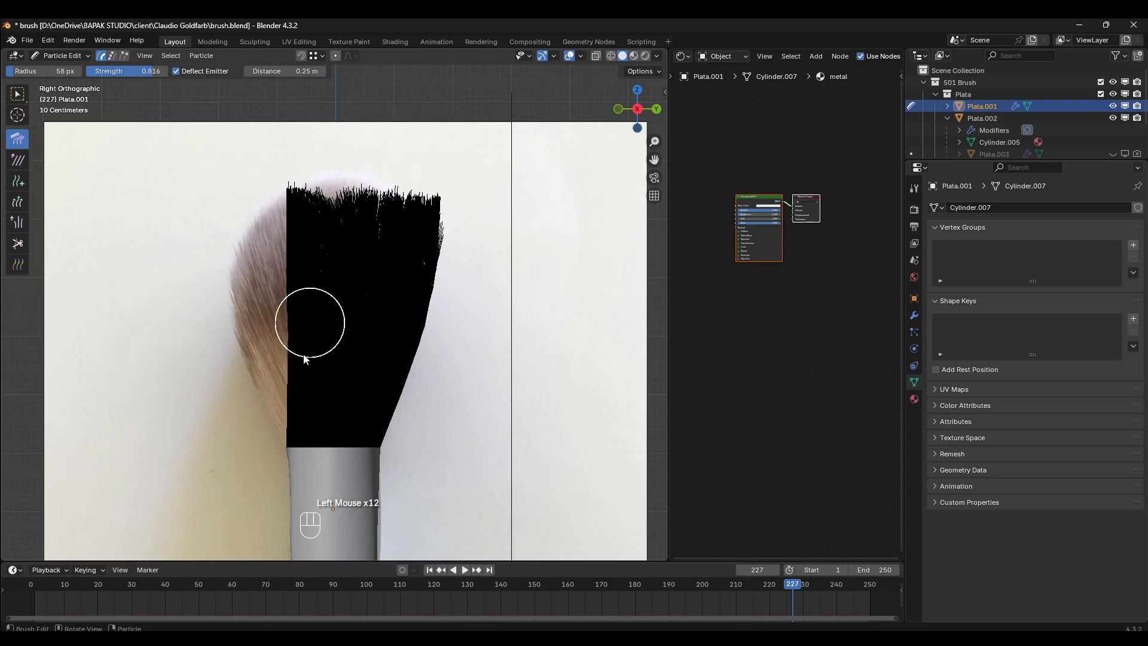
- Comb the bristles on the left half outward in the side view until they reach the reference's left outline
left_click_drag(289, 423, 240, 206)
left_click_drag(274, 397, 242, 239)
left_click_drag(257, 367, 187, 249)
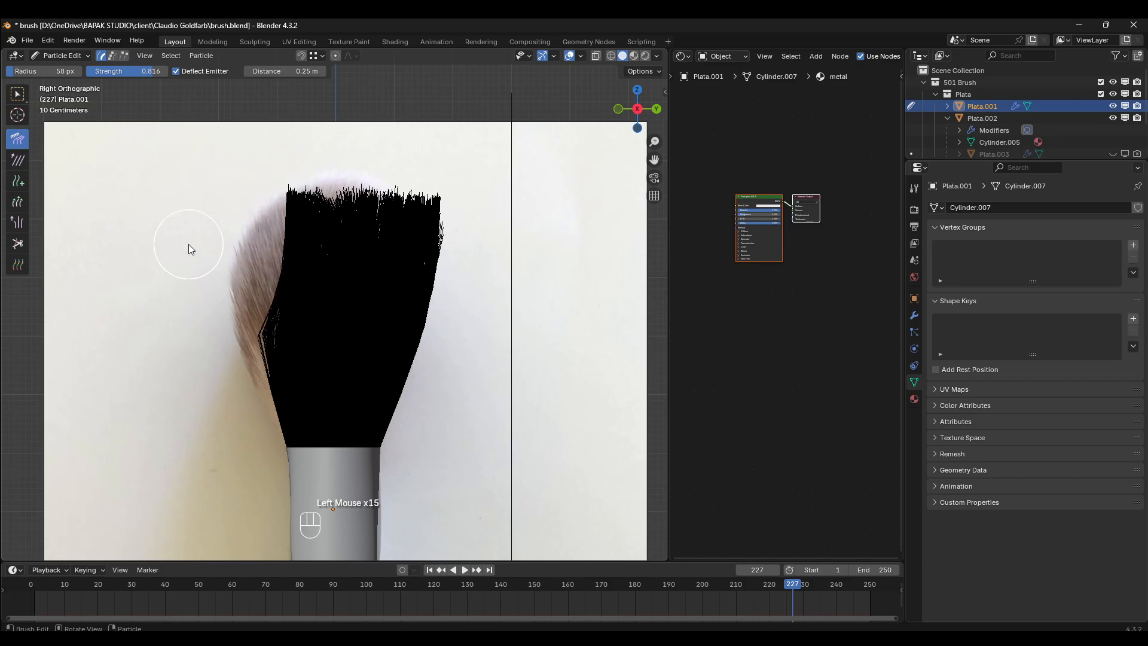
mouse_move(261, 379)
left_mouse_down()
mouse_move(236, 240)
mouse_move(206, 201)
left_mouse_up()
mouse_move(284, 411)
left_mouse_down()
mouse_move(204, 256)
mouse_move(234, 200)
left_mouse_up()
left_click_drag(289, 365, 219, 186)
left_click_drag(329, 379, 264, 249)
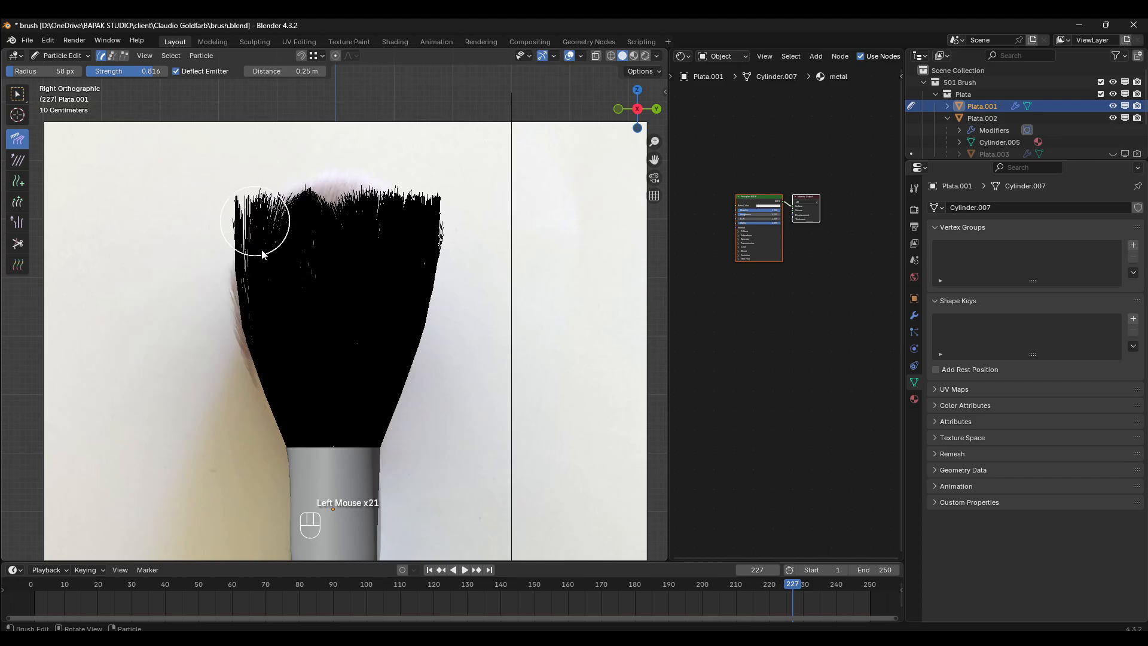
- Flare the left bristles further out beyond the side reference and even out their upper ends toward the middle
left_click_drag(278, 334, 216, 177)
left_click_drag(265, 362, 197, 188)
left_click_drag(263, 418, 189, 267)
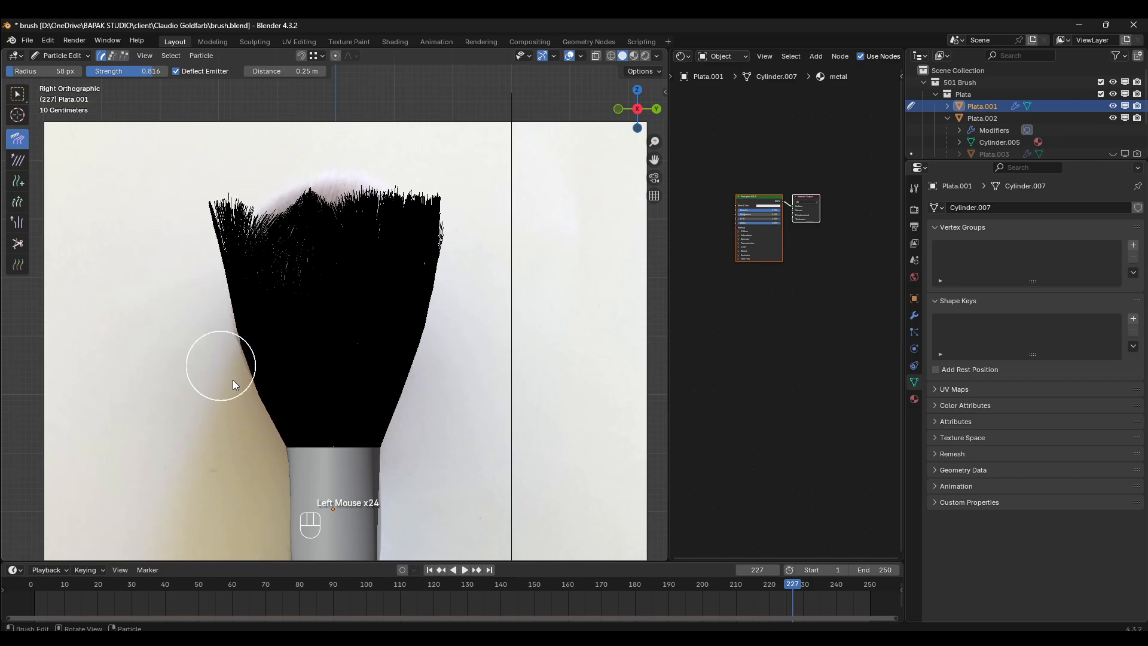
left_click_drag(251, 399, 178, 217)
left_click_drag(293, 412, 172, 219)
left_click_drag(238, 335, 191, 215)
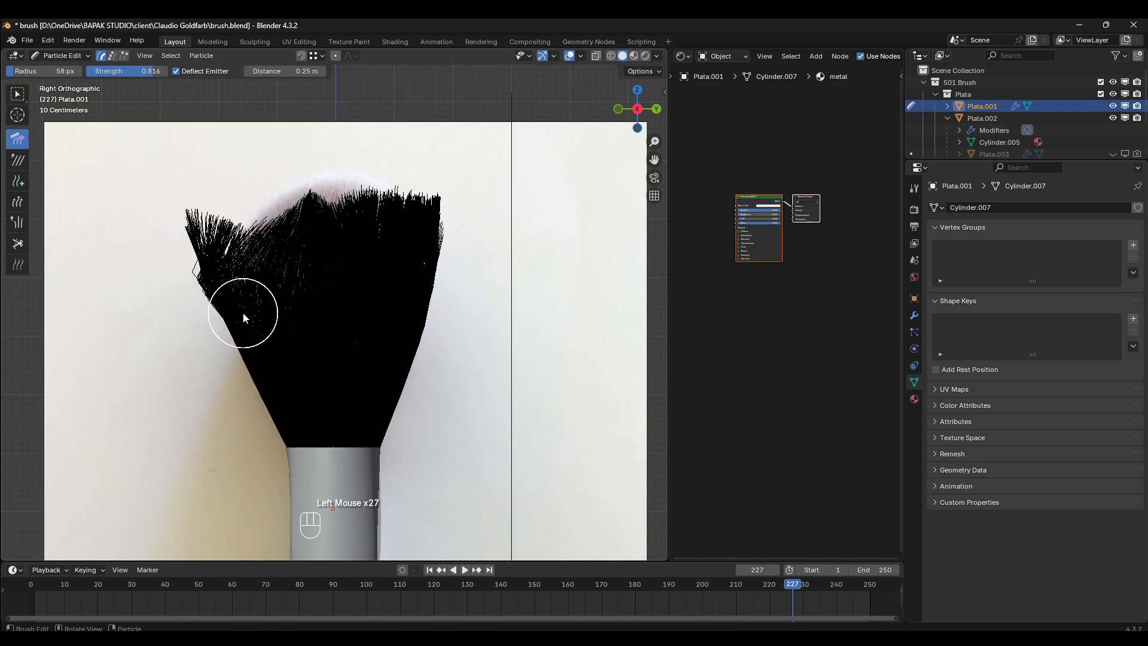
left_click_drag(243, 310, 177, 149)
left_click_drag(275, 383, 225, 80)
left_click_drag(289, 261, 257, 89)
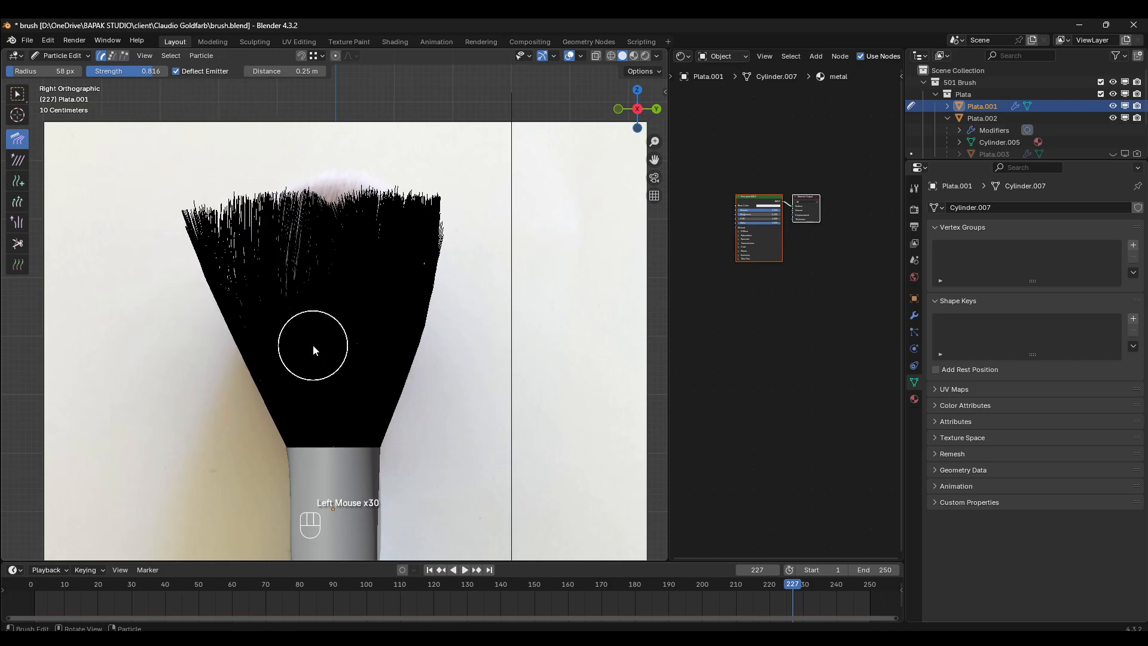
- Comb the middle bristles upward in the side view to close the notch at the crown
mouse_move(312, 347)
left_mouse_down()
mouse_move(309, 100)
mouse_move(334, 158)
left_mouse_up()
left_click_drag(339, 300, 354, 197)
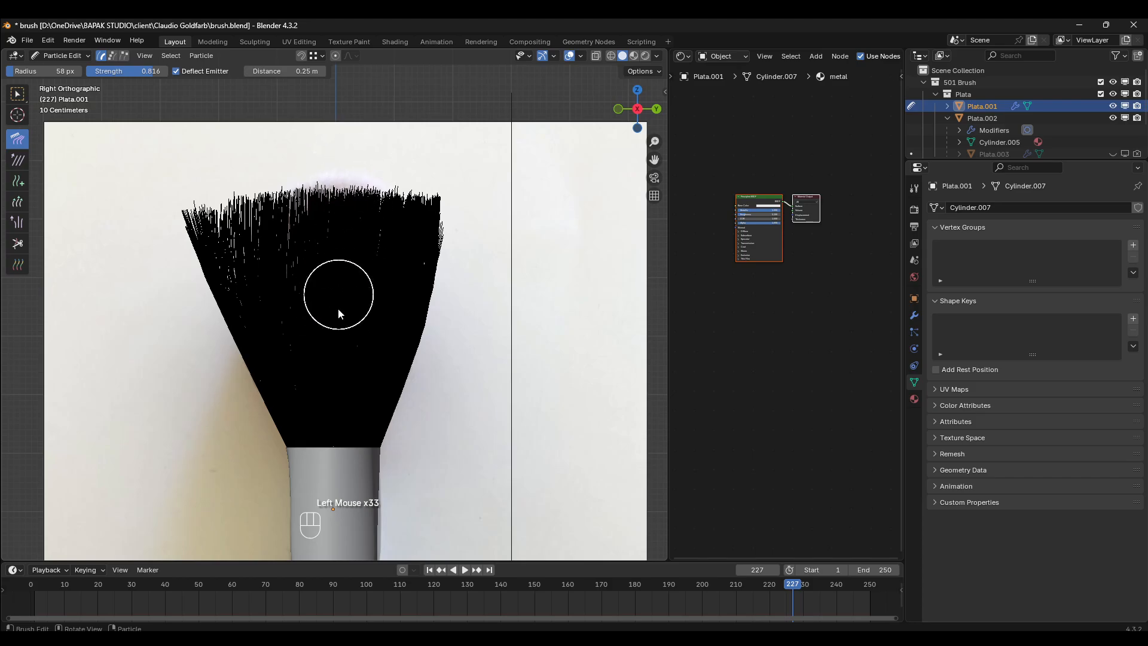
left_click_drag(339, 361, 367, 201)
left_click_drag(336, 353, 361, 204)
- Flare the right bristles further outward to mirror the left side, and smooth the tips between the middle and right edge
left_click_drag(393, 335, 478, 205)
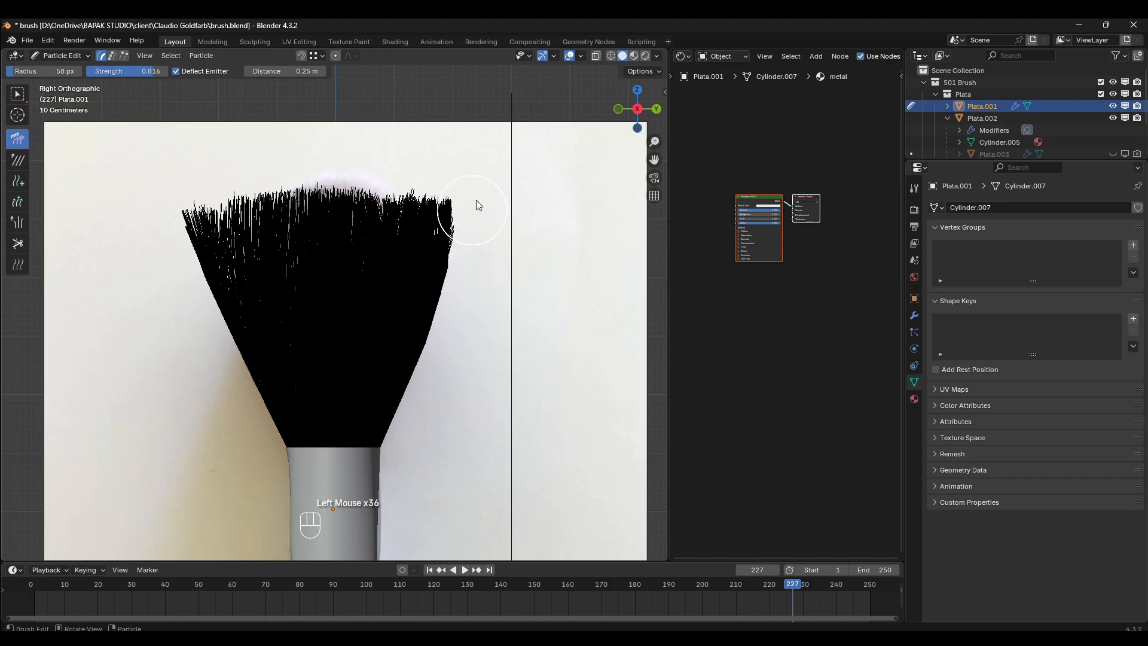
left_click_drag(426, 329, 478, 204)
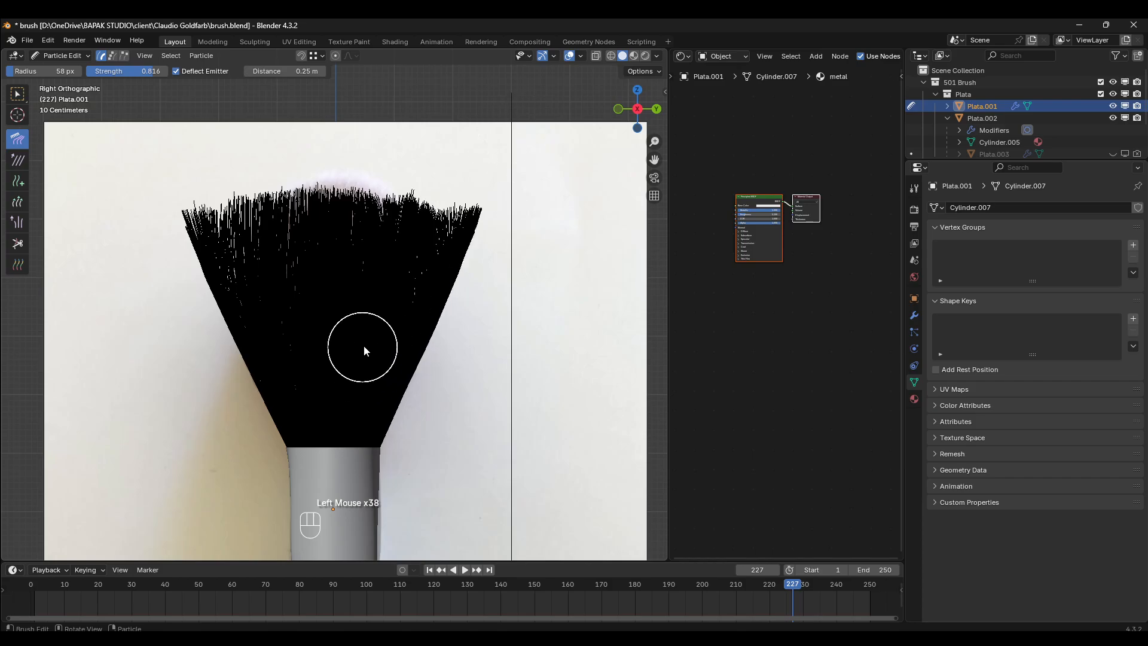
left_click_drag(364, 346, 450, 195)
mouse_move(407, 313)
left_mouse_down()
mouse_move(441, 164)
mouse_move(392, 138)
left_mouse_up()
left_click_drag(371, 314, 386, 186)
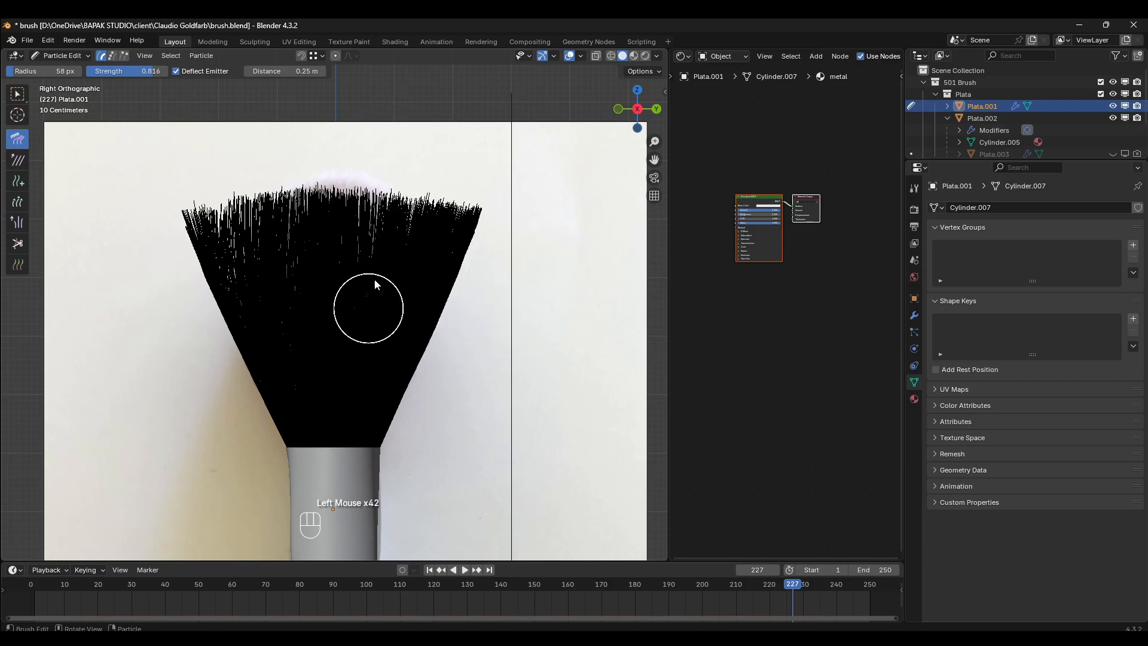
left_click_drag(313, 384, 313, 204)
left_click_drag(362, 258, 370, 147)
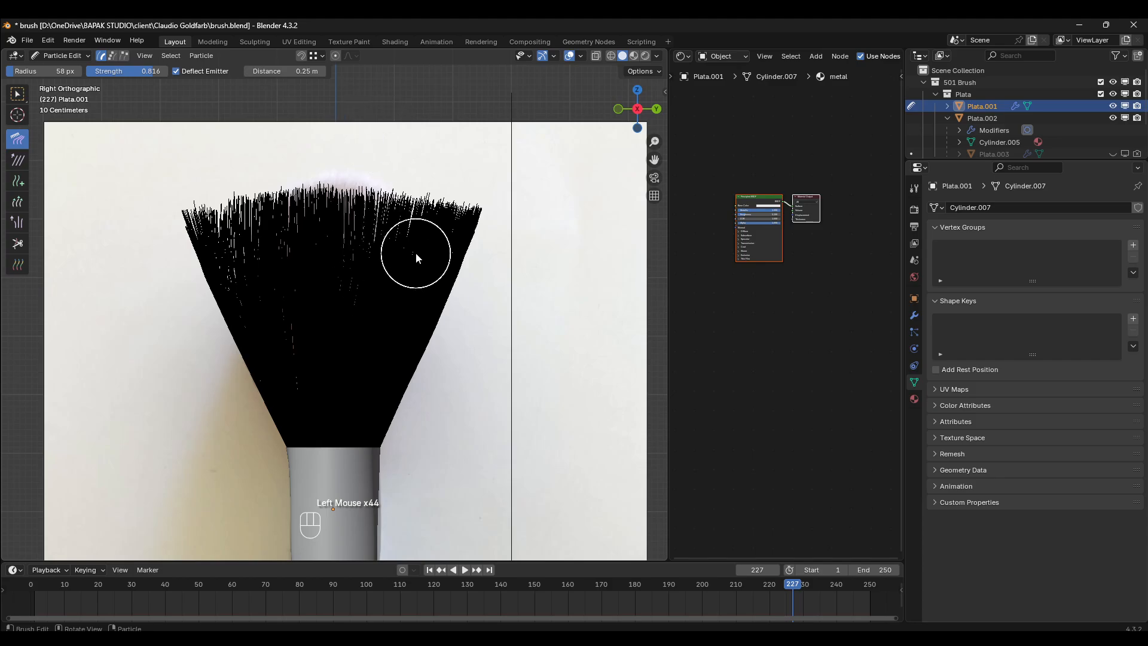
- Return to Object Mode, make the front reference empty's image single-user, and replace its file with ref.jpg
key("KP_1")
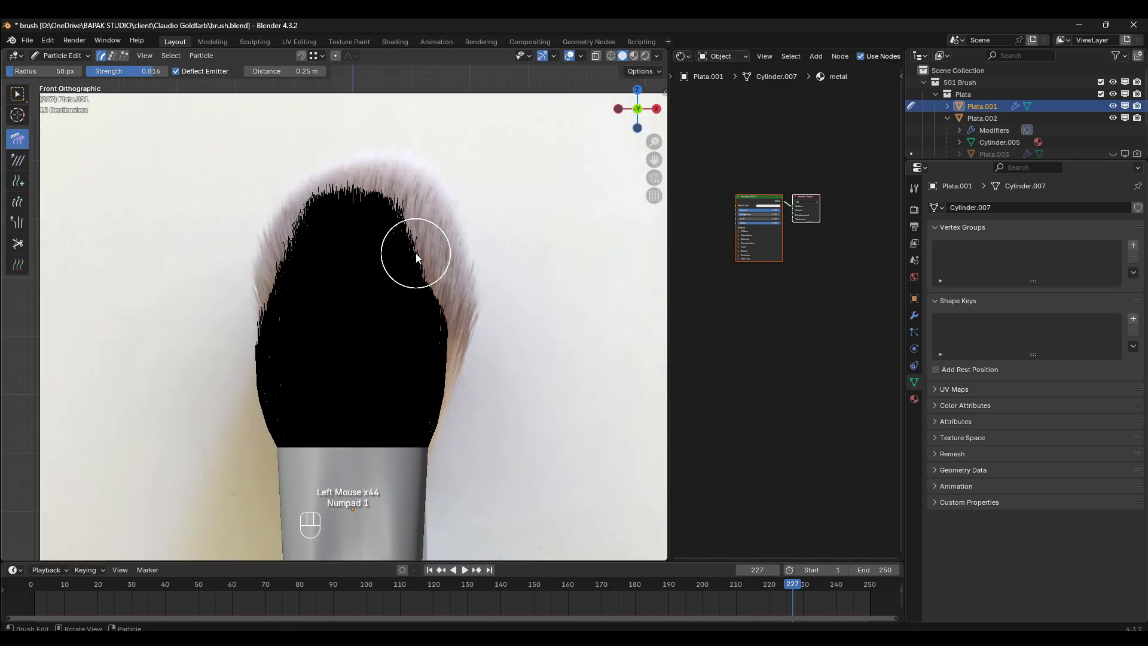
key("KP_3")
key("KP_1")
scroll(417, 299, "down", 2)
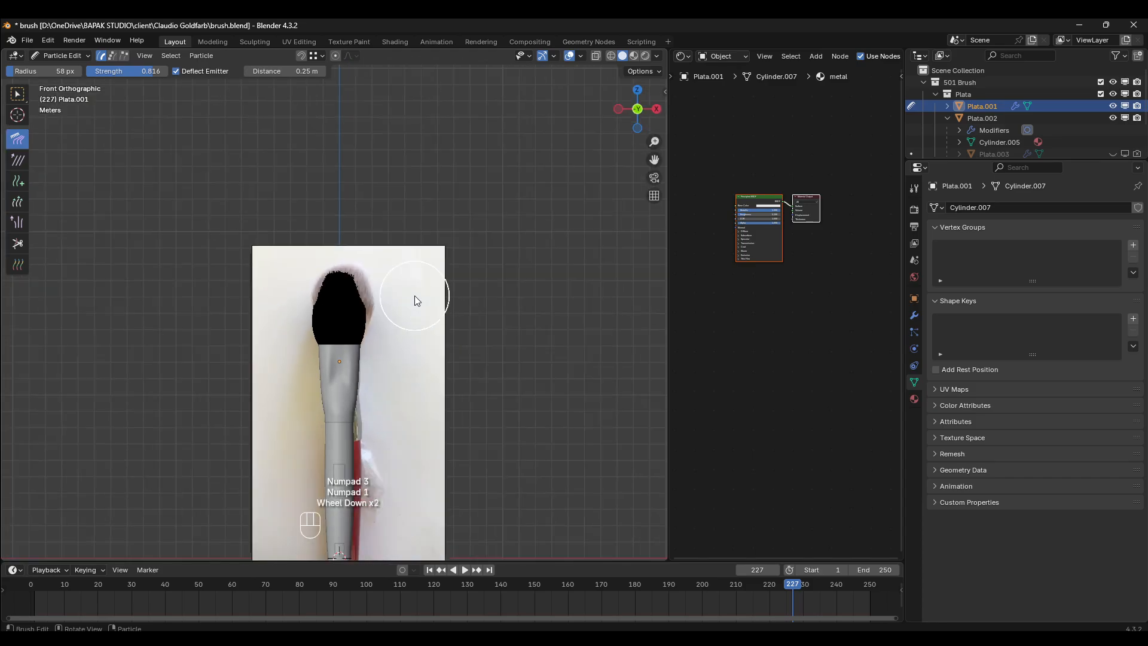
left_click(75, 57)
left_click(66, 69)
left_click(408, 343)
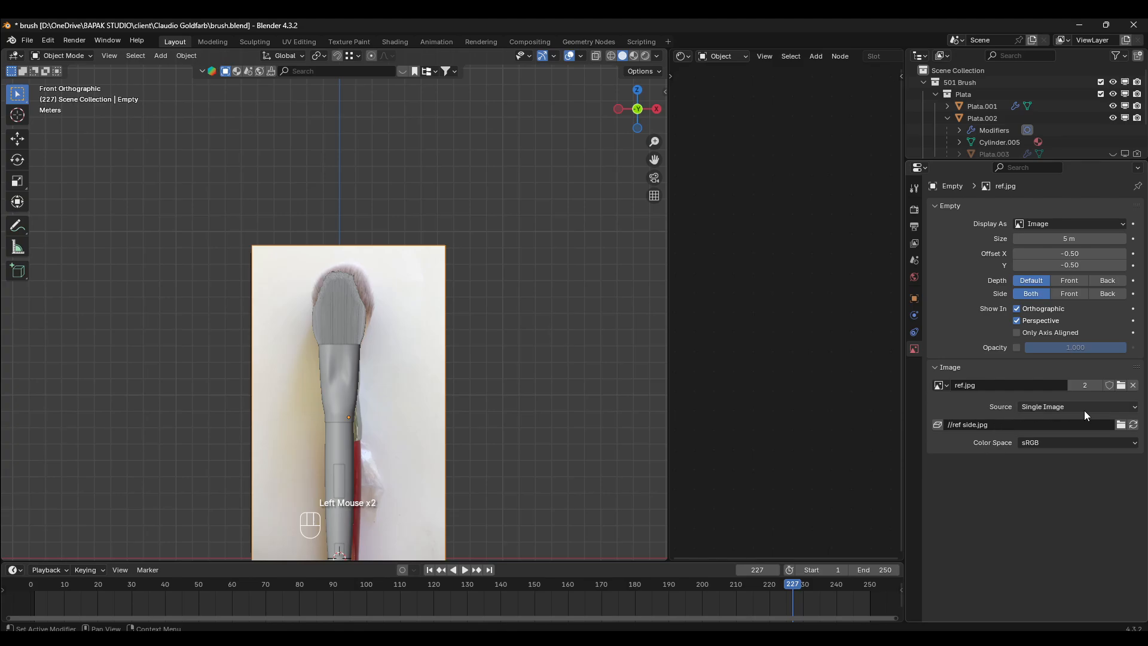
left_click(1091, 385)
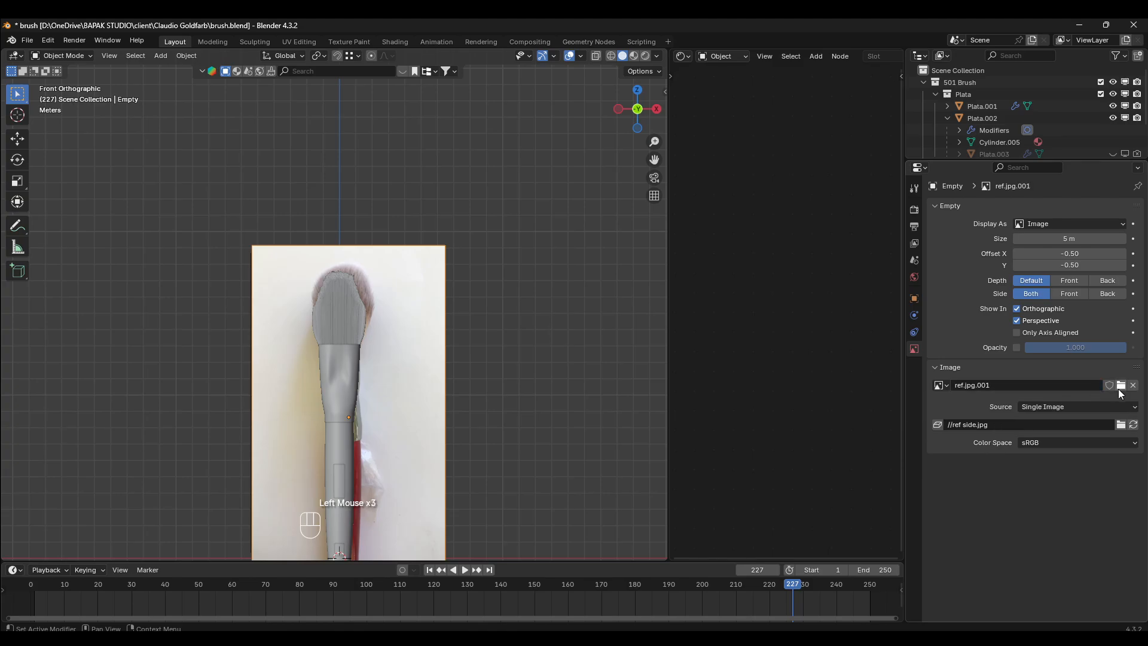
left_click(1121, 425)
scroll(554, 239, "down", 1)
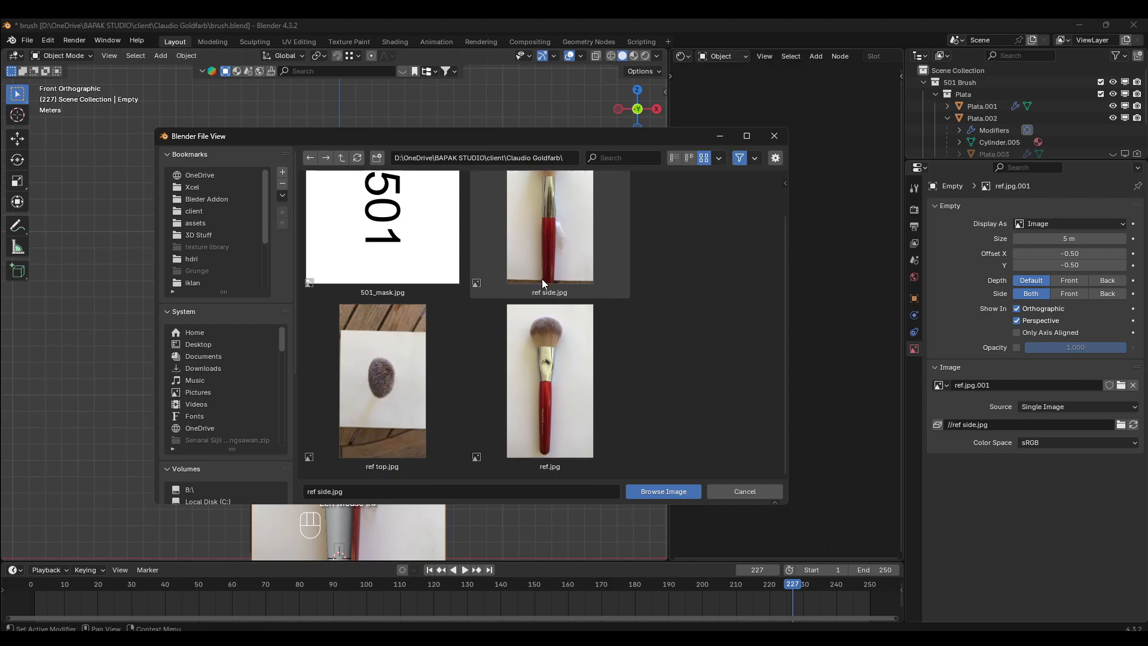
left_click(549, 382)
double_click(549, 383)
- Return Plata.001 to Particle Edit in the front view and comb the right bristles outward toward the front reference's outline
scroll(256, 281, "up", 3)
left_click(394, 319)
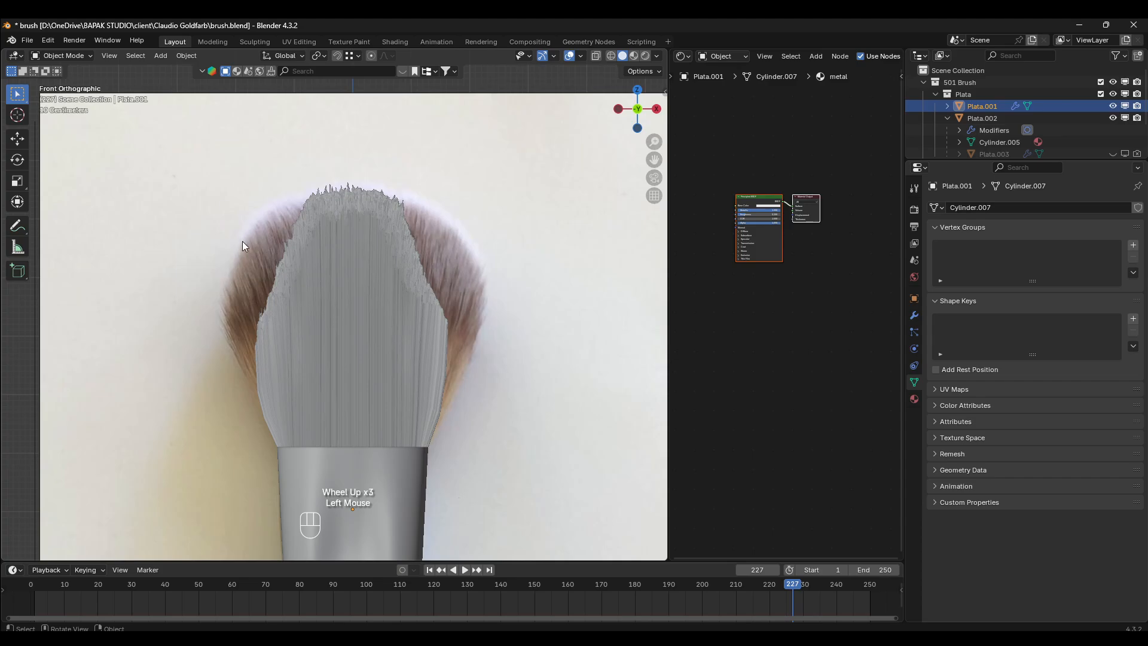
left_click(66, 55)
left_click(70, 151)
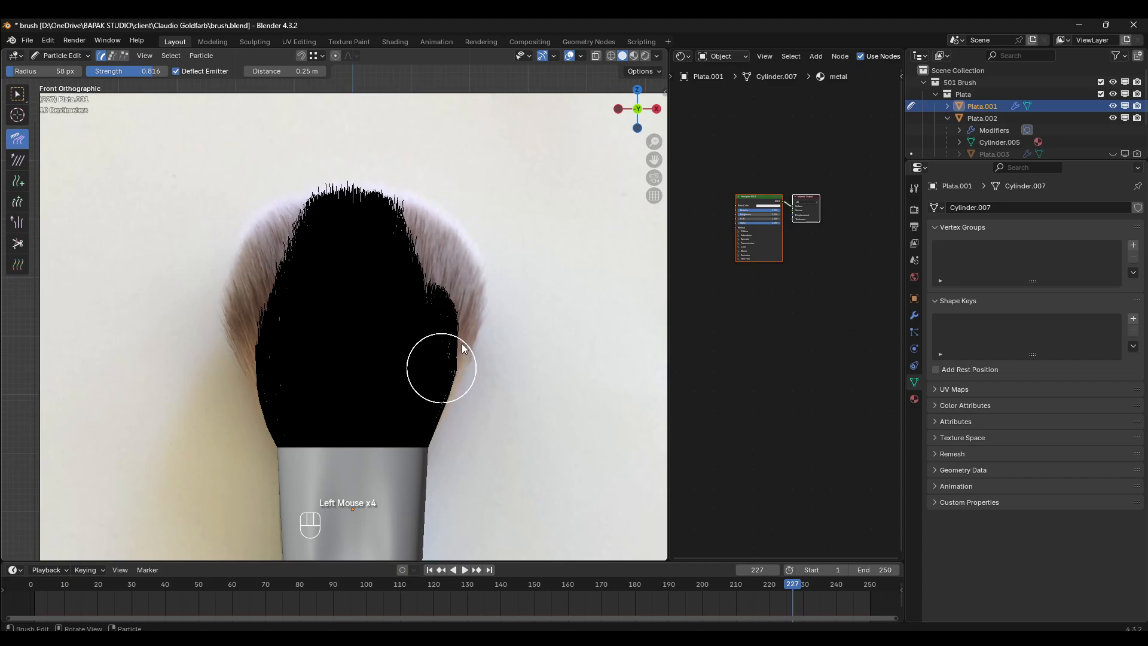
left_click_drag(443, 356, 477, 272)
left_click_drag(422, 332, 470, 233)
mouse_move(392, 313)
left_mouse_down()
mouse_move(465, 156)
mouse_move(494, 144)
mouse_move(487, 130)
left_mouse_up()
left_click_drag(392, 291, 432, 124)
left_click_drag(354, 324, 432, 134)
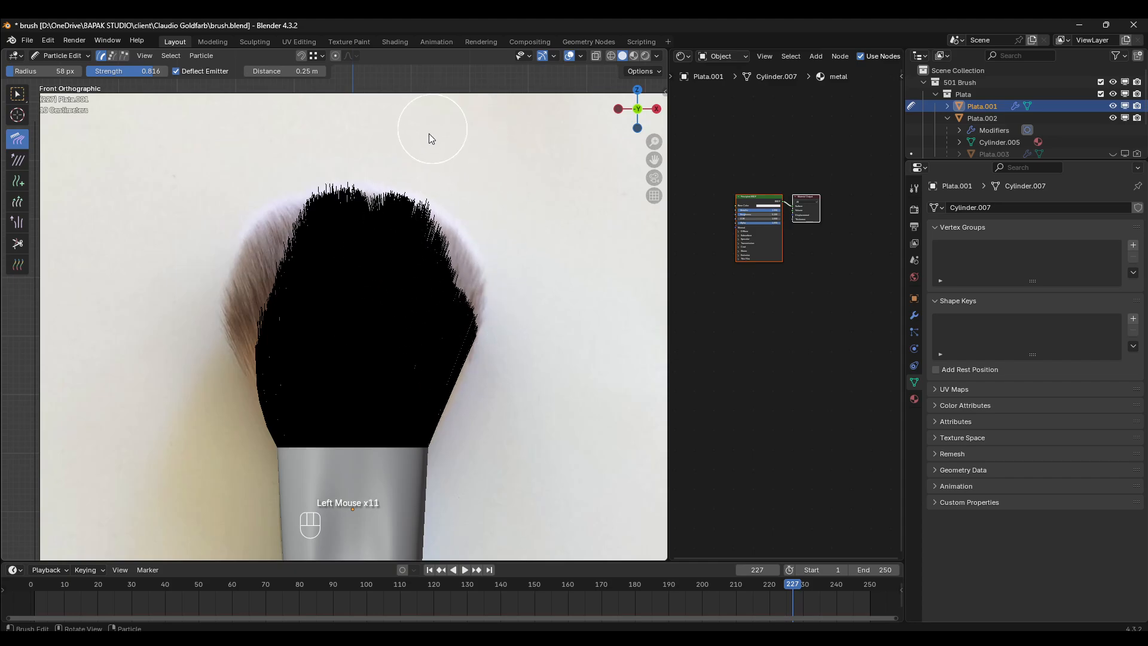
- Comb the left bristles outward and up in the front view to fill the reference's left outline
left_click_drag(317, 323, 278, 148)
left_click_drag(297, 281, 248, 175)
left_click_drag(280, 309, 228, 165)
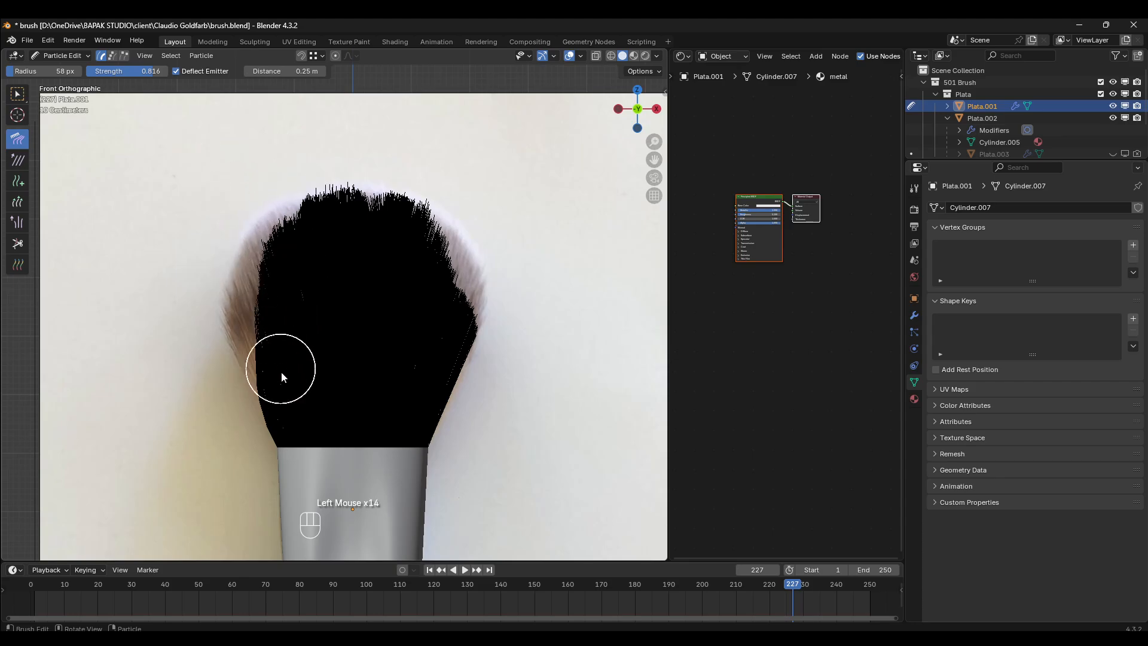
mouse_move(281, 372)
left_mouse_down()
mouse_move(222, 299)
mouse_move(195, 155)
left_mouse_up()
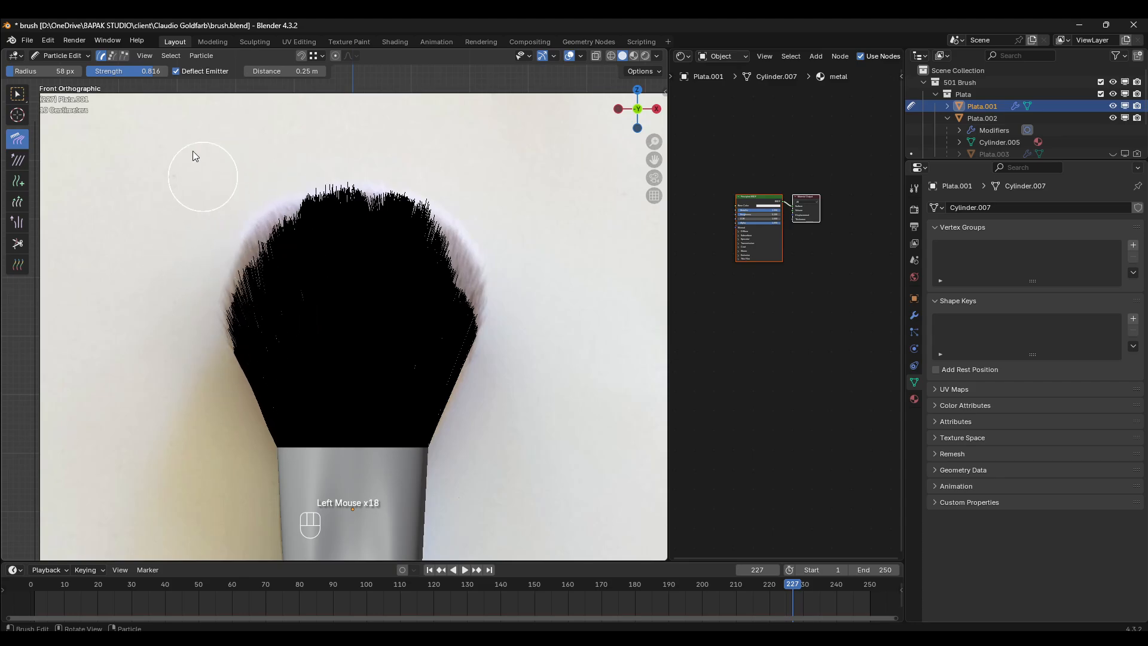
left_click_drag(290, 301, 236, 126)
left_click_drag(304, 249, 252, 110)
- Comb the upper right bristles and the crown in the front view to round off the bristle head
mouse_move(351, 326)
left_mouse_down()
mouse_move(367, 136)
mouse_move(415, 112)
left_mouse_up()
left_click_drag(408, 282, 500, 156)
left_click_drag(428, 260, 513, 201)
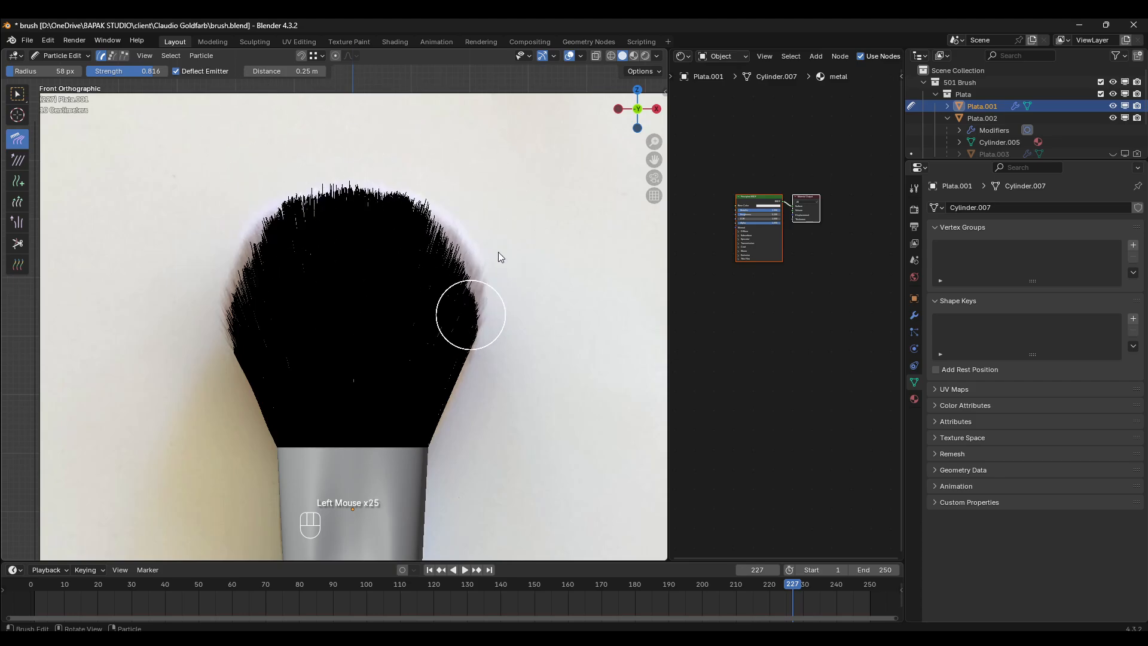
mouse_move(438, 287)
left_mouse_down()
mouse_move(546, 100)
mouse_move(469, 108)
left_mouse_up()
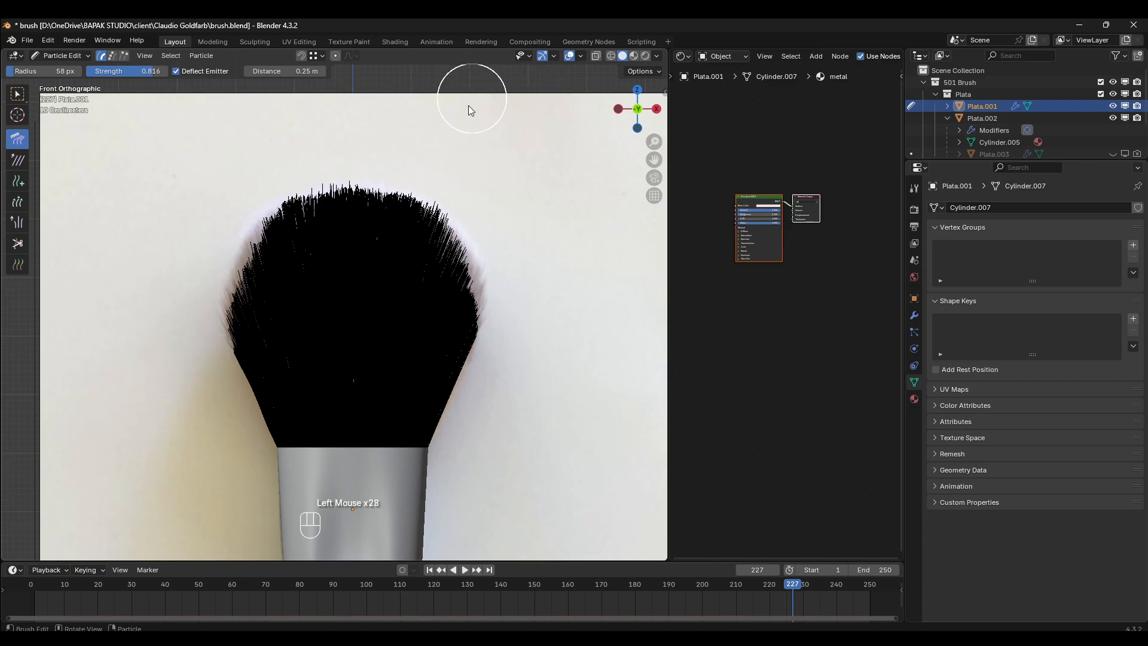
mouse_move(359, 293)
left_mouse_down()
mouse_move(435, 81)
mouse_move(349, 113)
left_mouse_up()
- Comb the outermost bristles on both edges outward in the front view to meet the reference's widest outline
mouse_move(239, 338)
left_mouse_down()
mouse_move(224, 146)
mouse_move(187, 181)
left_mouse_up()
left_click_drag(239, 333, 201, 171)
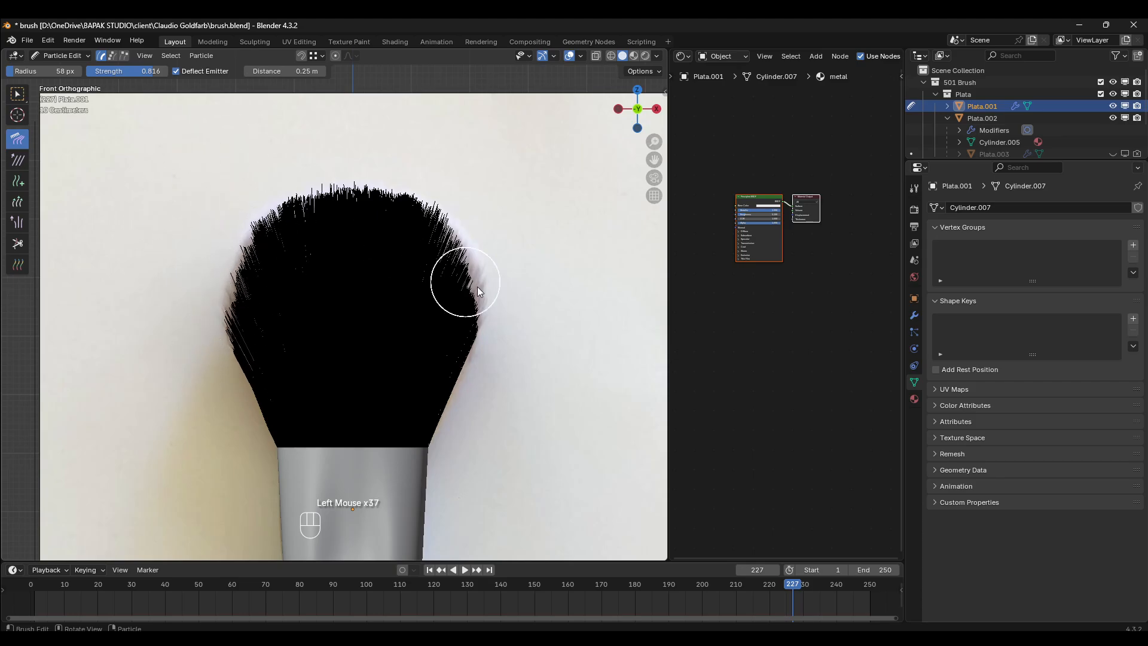
left_click_drag(467, 302, 534, 227)
left_click_drag(453, 323, 556, 126)
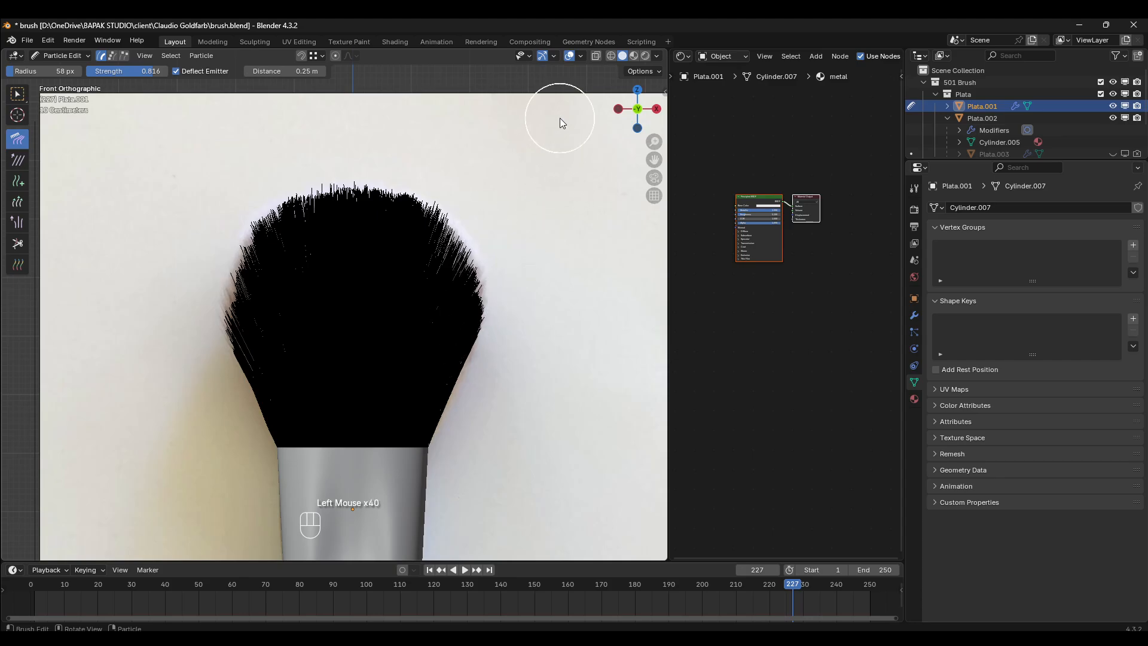
- In the right side view, comb the bristles on both edges up and outward into a wider fan
key("KP_3")
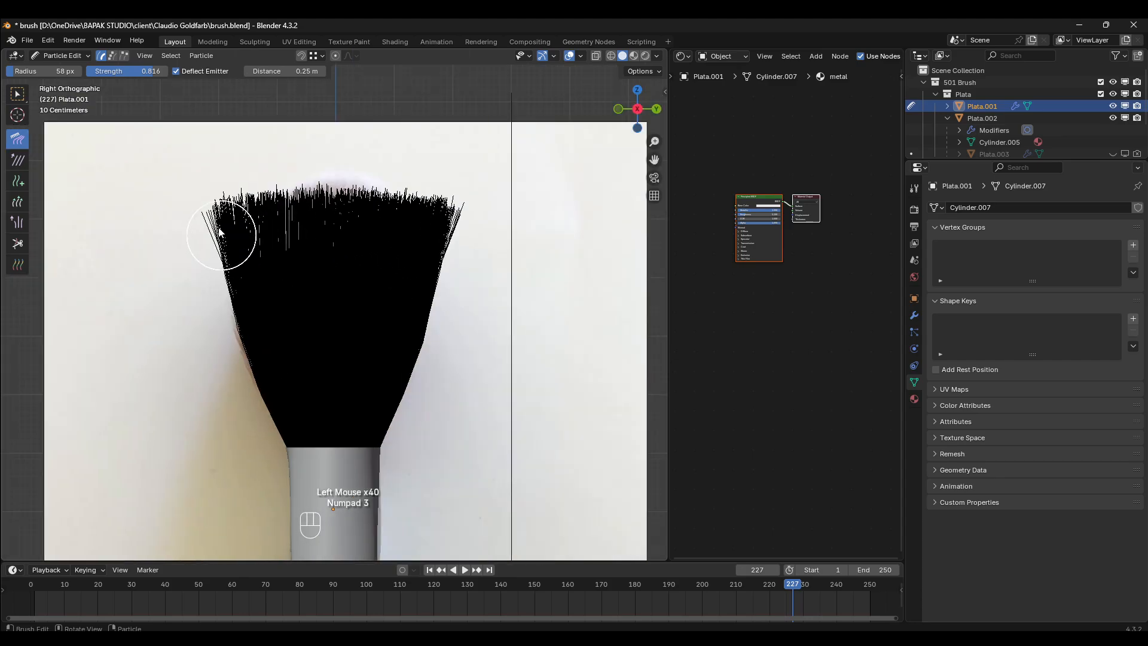
key("z")
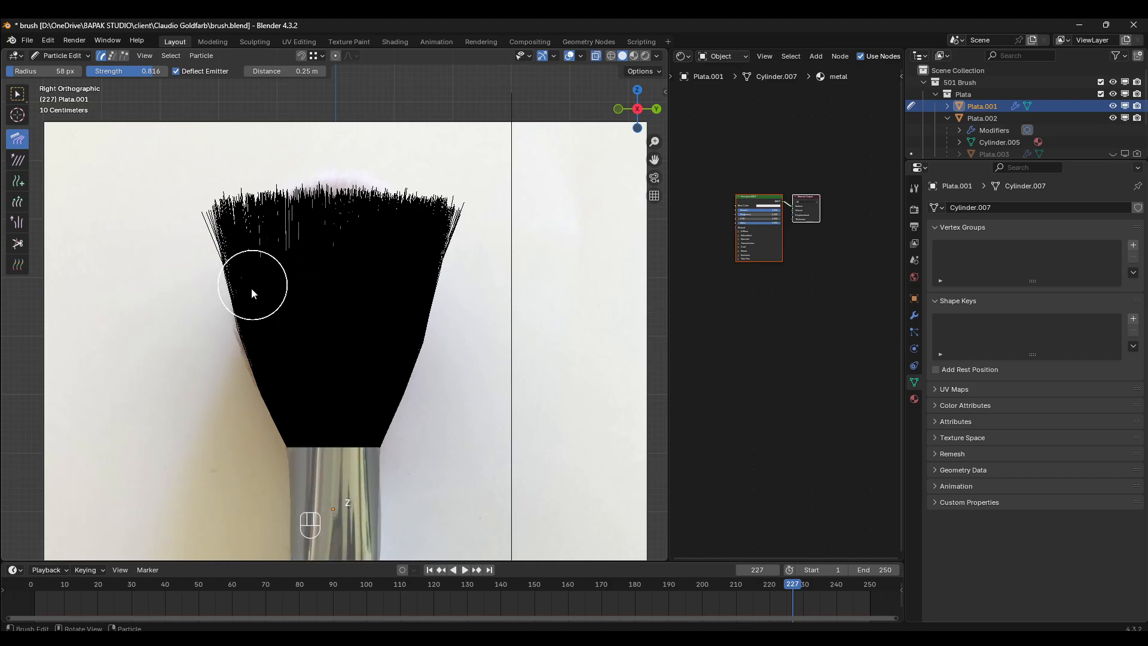
key("z")
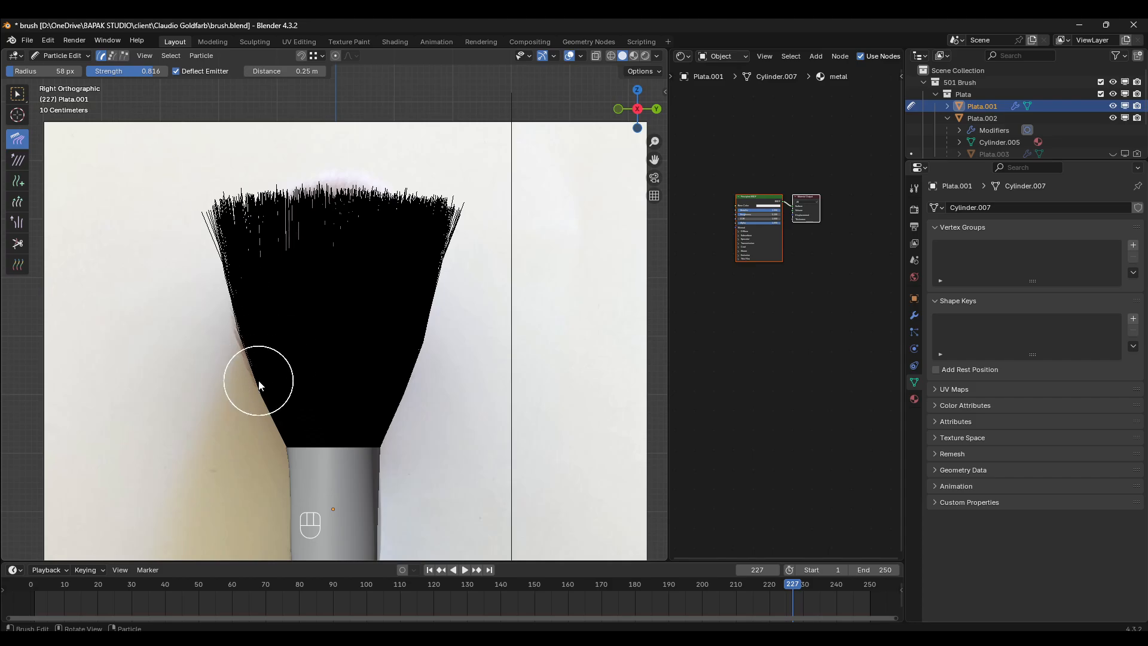
left_click_drag(256, 380, 185, 218)
left_click_drag(226, 295, 192, 206)
left_click_drag(255, 346, 221, 226)
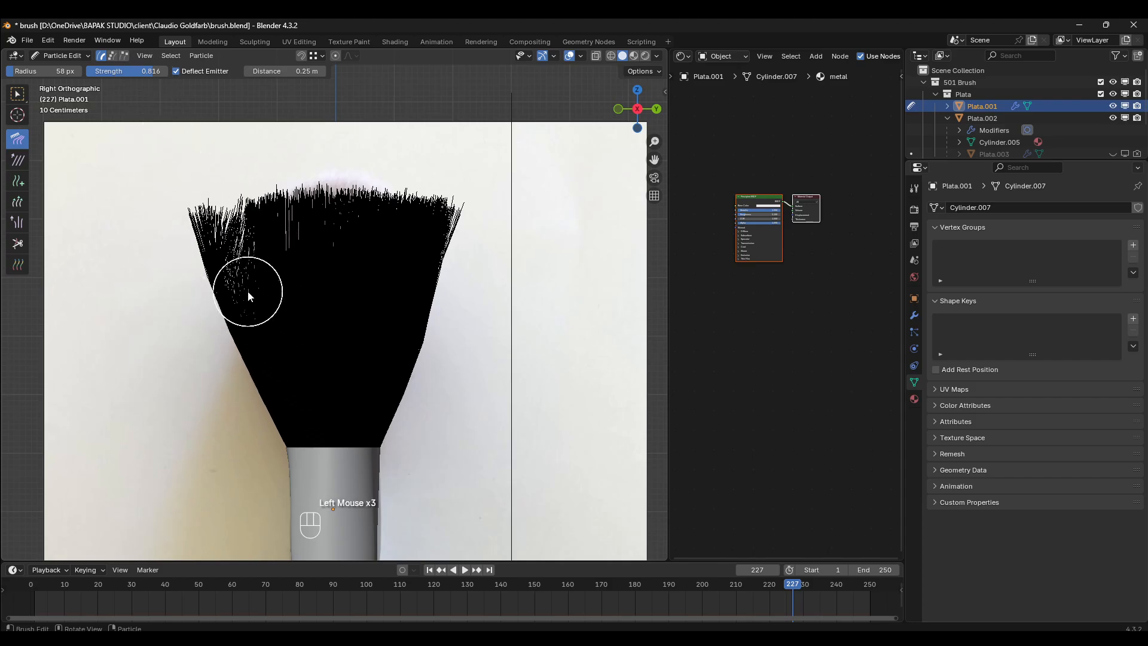
left_click_drag(249, 317, 219, 227)
mouse_move(272, 275)
left_mouse_down()
mouse_move(233, 212)
mouse_move(279, 218)
left_mouse_up()
left_click_drag(385, 347, 445, 221)
left_click_drag(439, 302, 464, 206)
- In the front view, comb the left bristles up and outward toward the reference's left outline
key("KP_1")
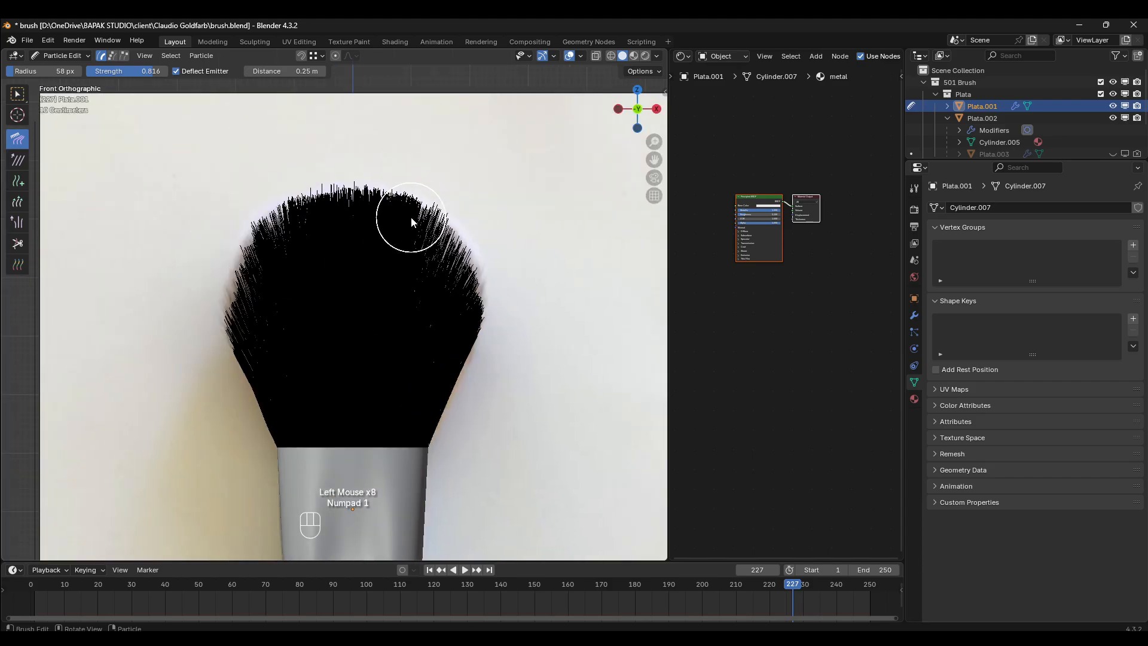
left_click_drag(260, 346, 205, 224)
left_click_drag(263, 295, 192, 166)
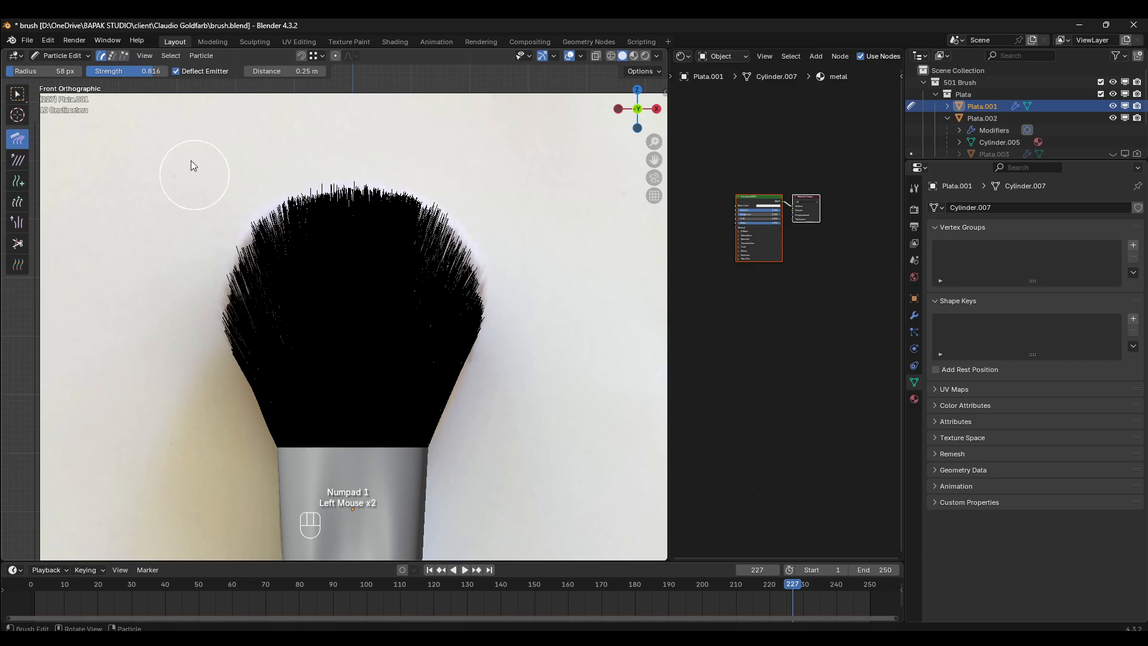
left_click_drag(308, 363, 218, 81)
- Comb the right bristles up and outward in the front view to reach the reference's right outline
left_click_drag(382, 327, 443, 112)
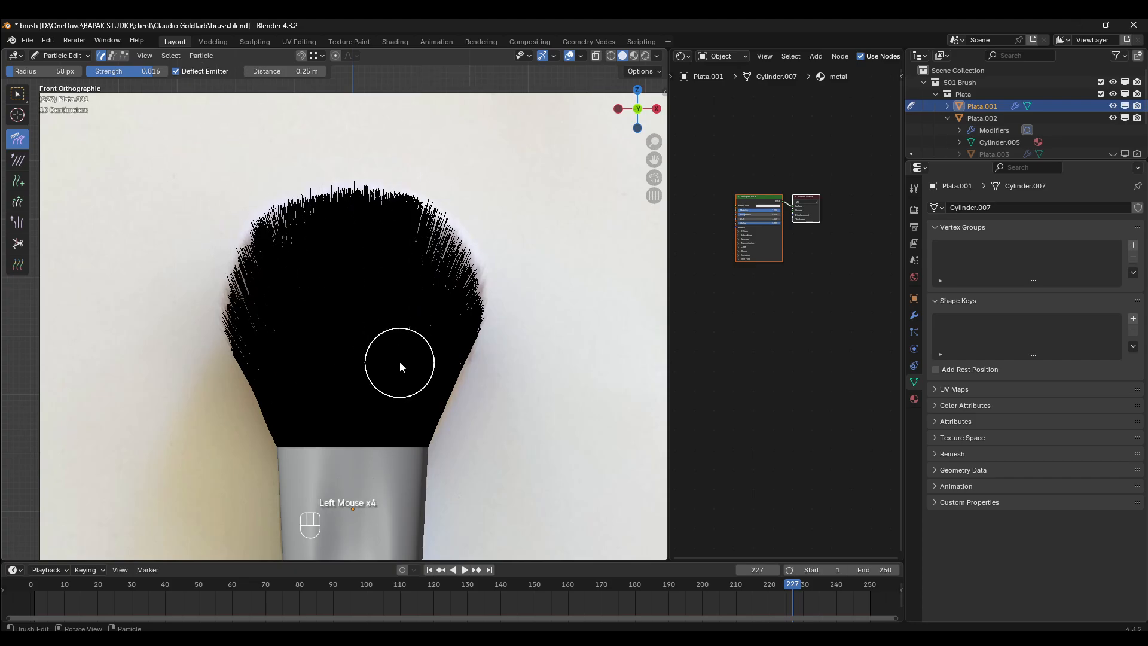
left_click_drag(399, 364, 506, 142)
left_click_drag(428, 334, 525, 134)
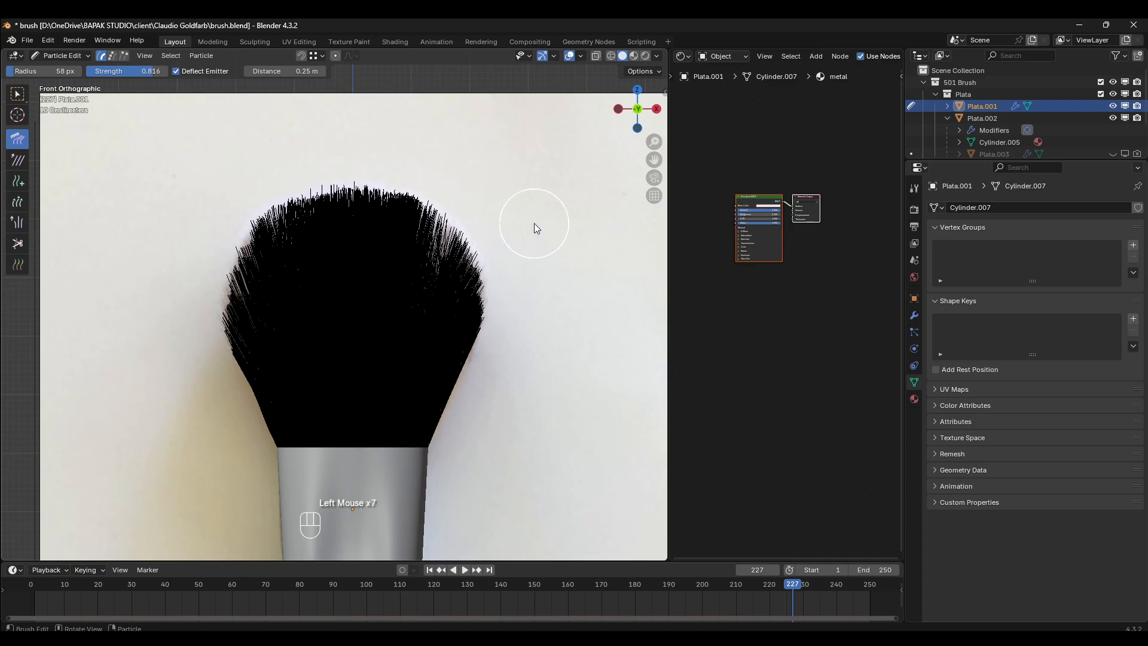
left_click_drag(440, 335, 535, 227)
left_click_drag(427, 281, 505, 152)
left_click_drag(383, 359, 497, 78)
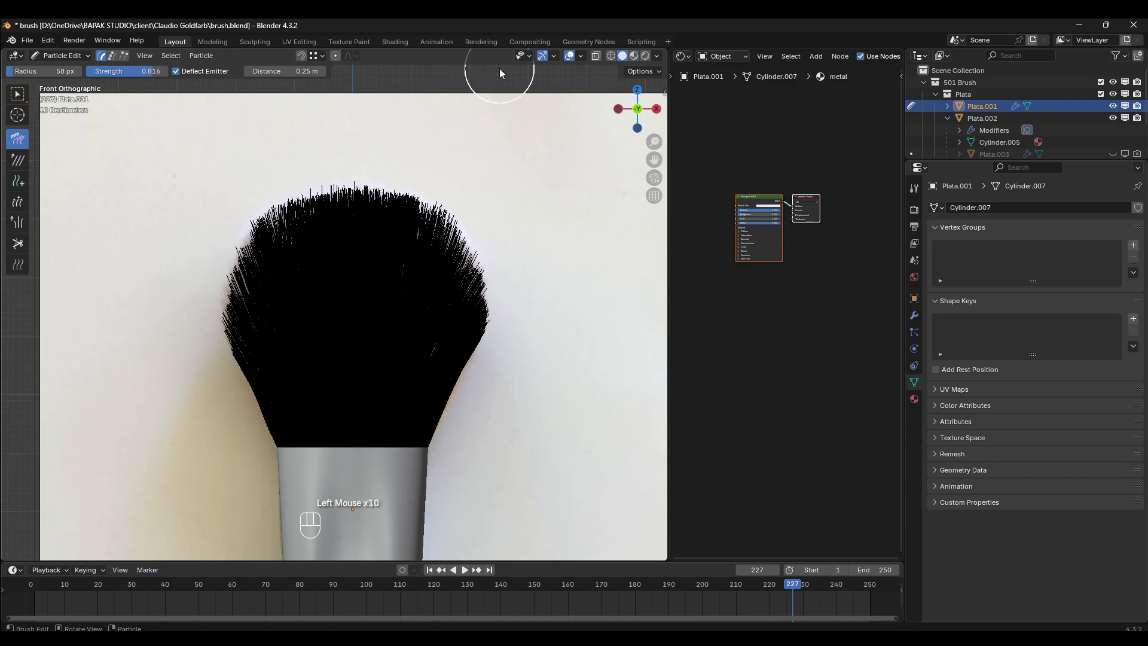
left_click_drag(392, 248, 401, 222)
- In the right side view, trim the flared upper left corner of the bristles with the Cut brush to round it
key("KP_3")
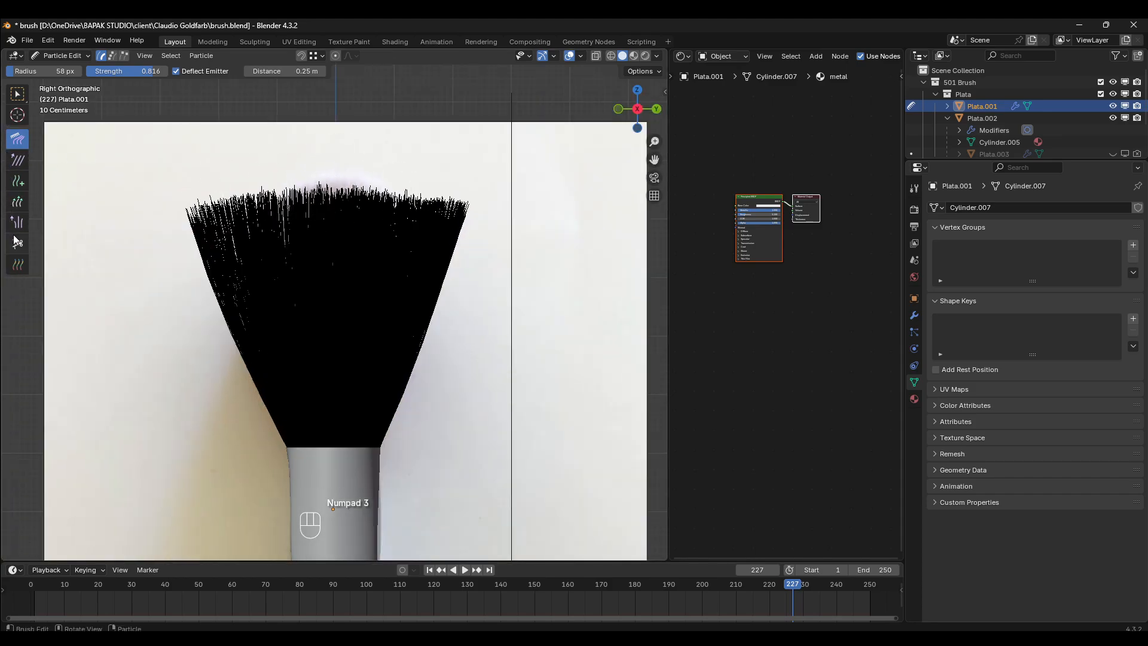
left_click(14, 241)
left_click(135, 230)
left_click(138, 221)
left_click(145, 206)
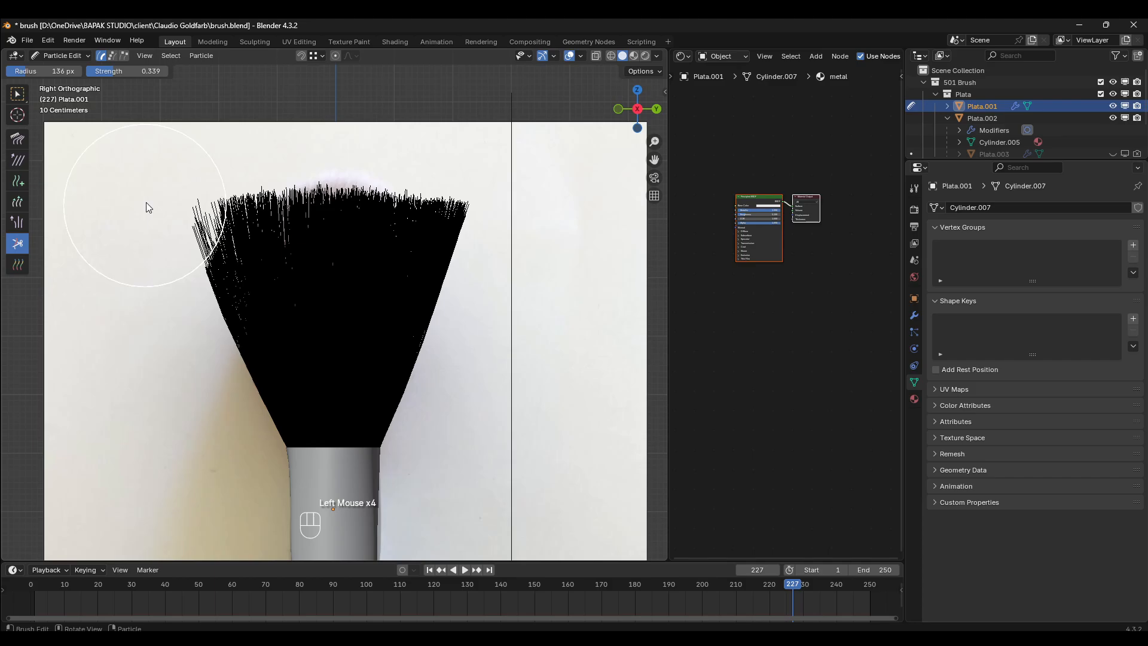
left_click(157, 188)
left_click(177, 170)
left_click(193, 159)
left_click(200, 162)
left_click(201, 166)
left_click(198, 169)
left_click(187, 181)
left_click(177, 196)
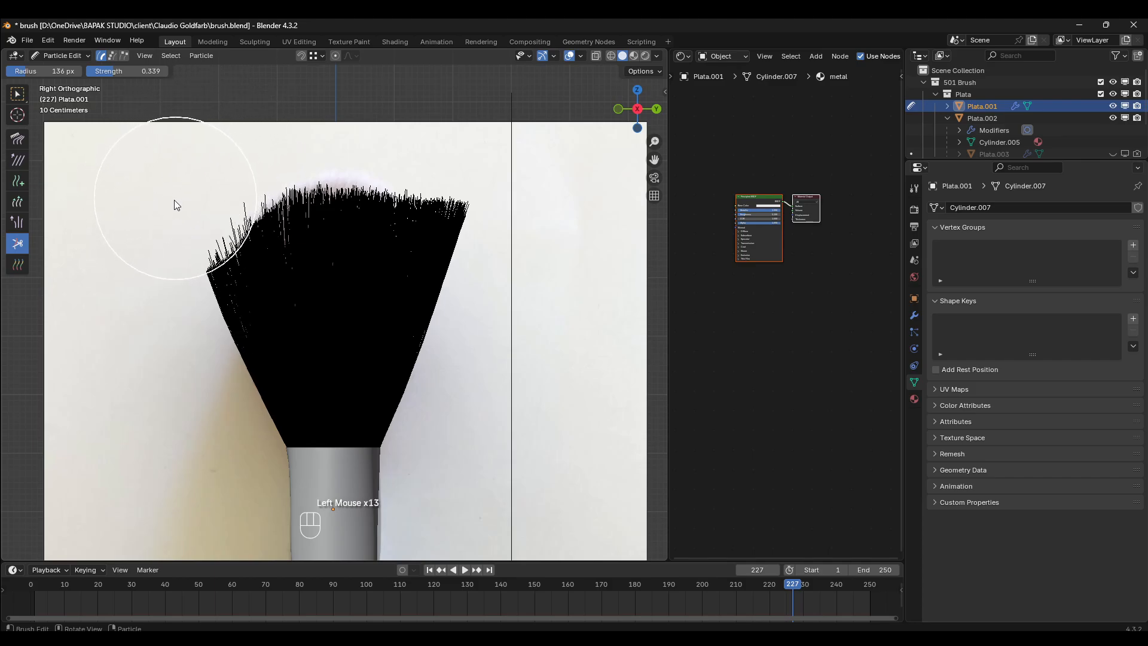
- Cut the bristle tips down the left edge in the side view to follow the reference's curved outline
left_click(170, 215)
left_click(161, 237)
left_click(157, 255)
left_click(147, 271)
left_click(157, 251)
left_click(167, 232)
left_click(162, 259)
left_click(158, 284)
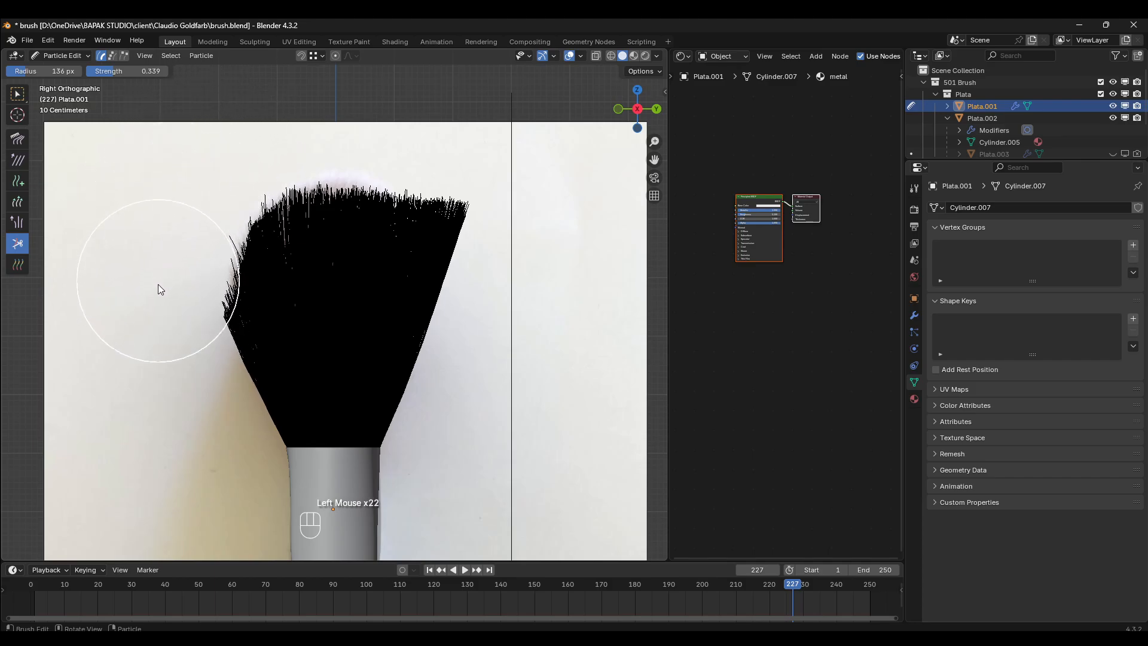
- Try to trim the lower left bristles further inward in the side view with the Cut brush
left_click(155, 303)
left_click(153, 322)
left_click(154, 344)
left_click(156, 366)
left_click(159, 363)
left_click(161, 358)
left_click(161, 350)
left_click(161, 341)
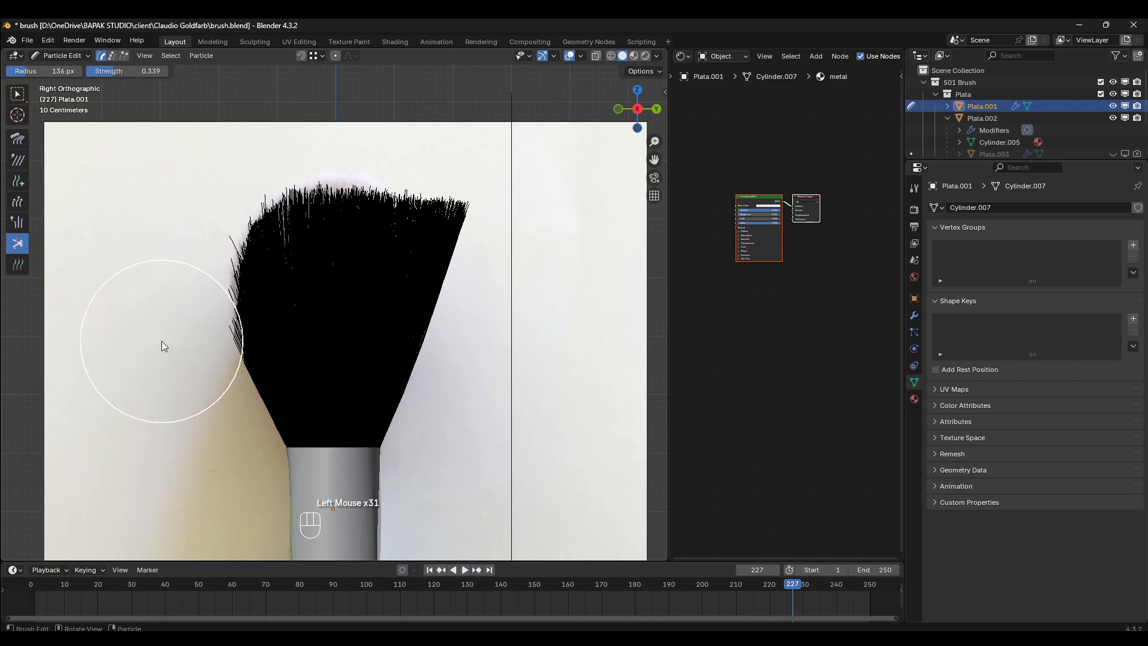
left_click(155, 331)
left_click(153, 308)
left_click(144, 257)
left_click(135, 231)
- Undo the last series of cuts along the lower left bristle edge
key("ctrl+z")
key("ctrl+z")
key("ctrl+z")
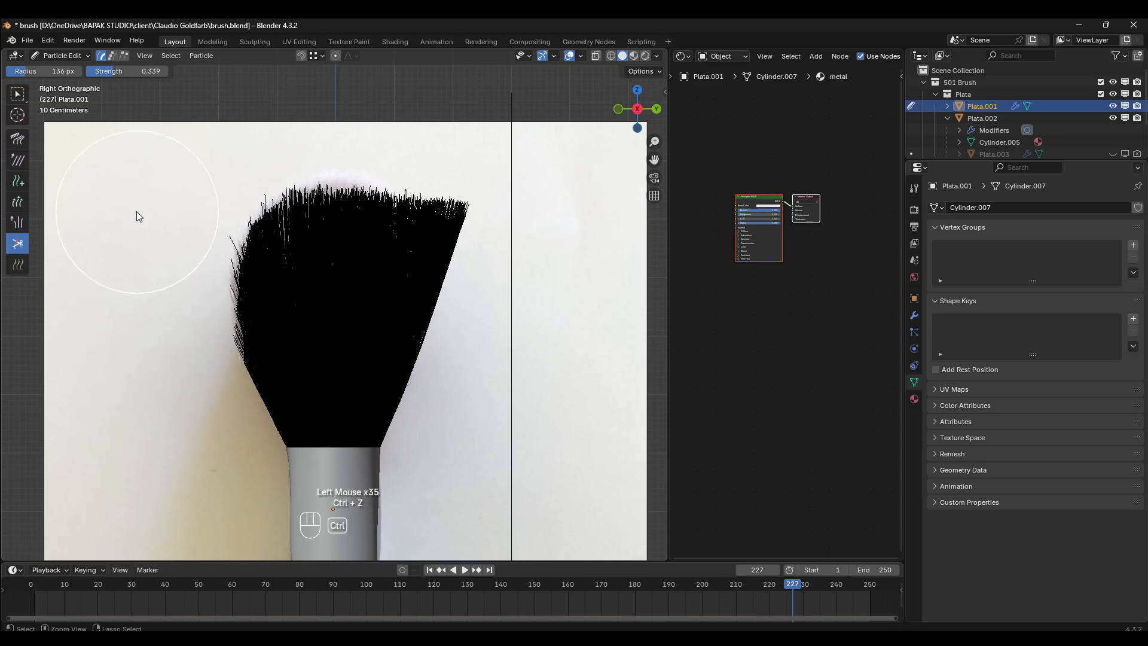
key("ctrl+z")
key("ctrl+z")
key("ctrl+z")
key("ctrl+z")
key("ctrl+z")
key("ctrl+z")
key("ctrl+z")
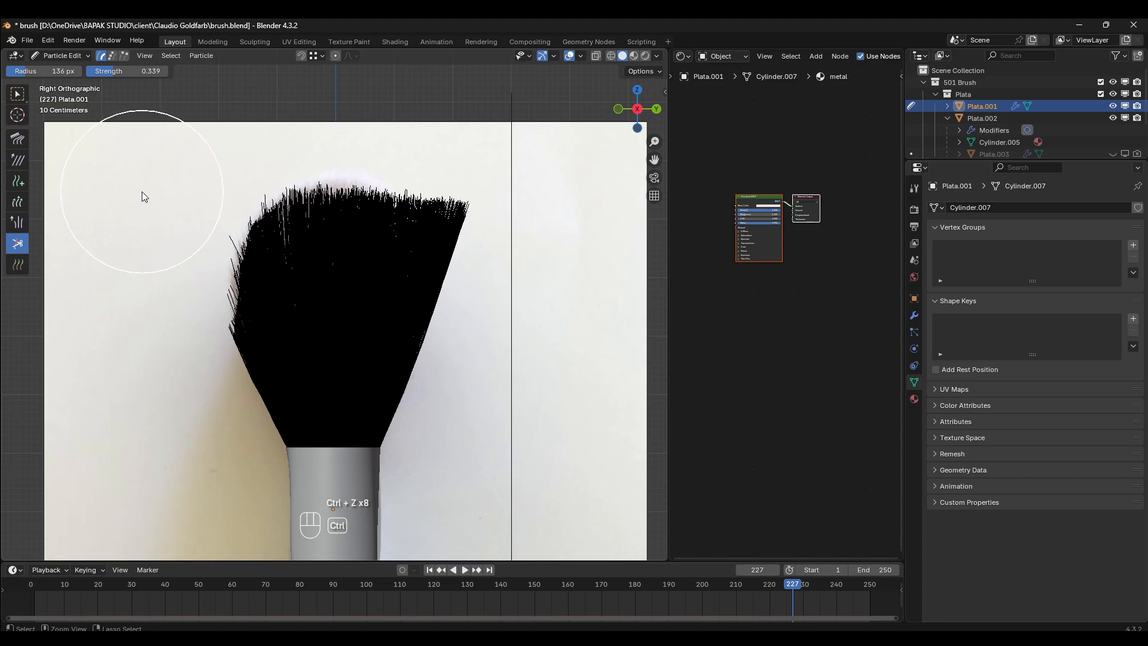
key("ctrl+z")
key("ctrl+z")
key("ctrl+z")
key("ctrl+z")
key("ctrl+z")
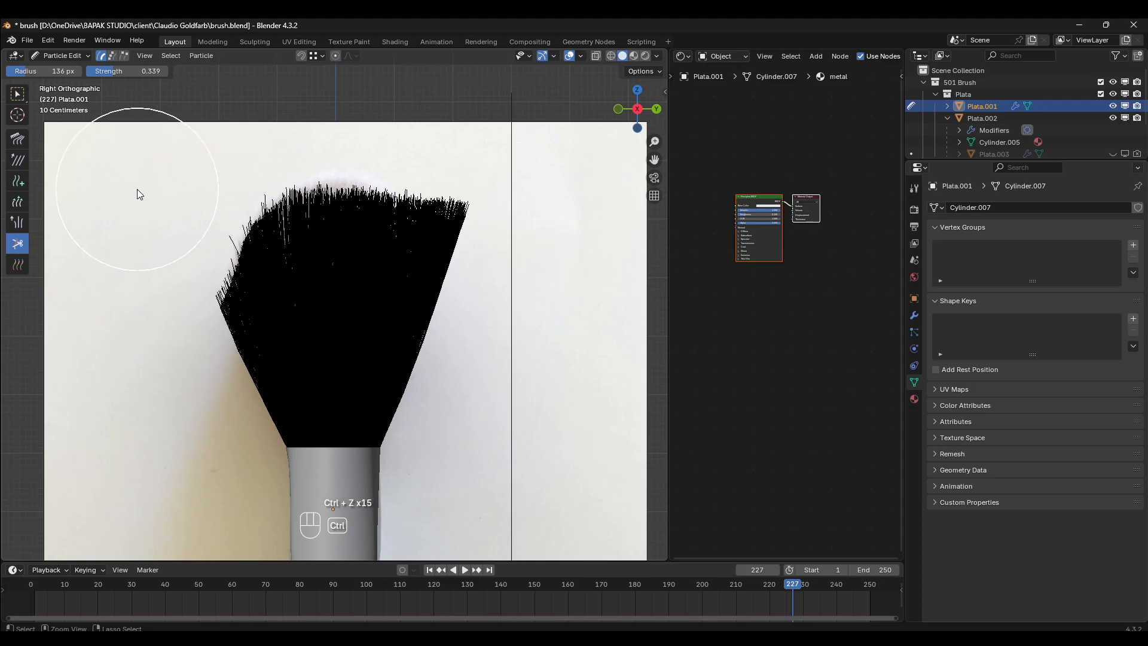
- Trim the lower left bristle edge again in the side view, in small cuts along the reference's outline
left_click(148, 315)
left_click(152, 316)
left_click(159, 323)
left_click(164, 347)
left_click(165, 356)
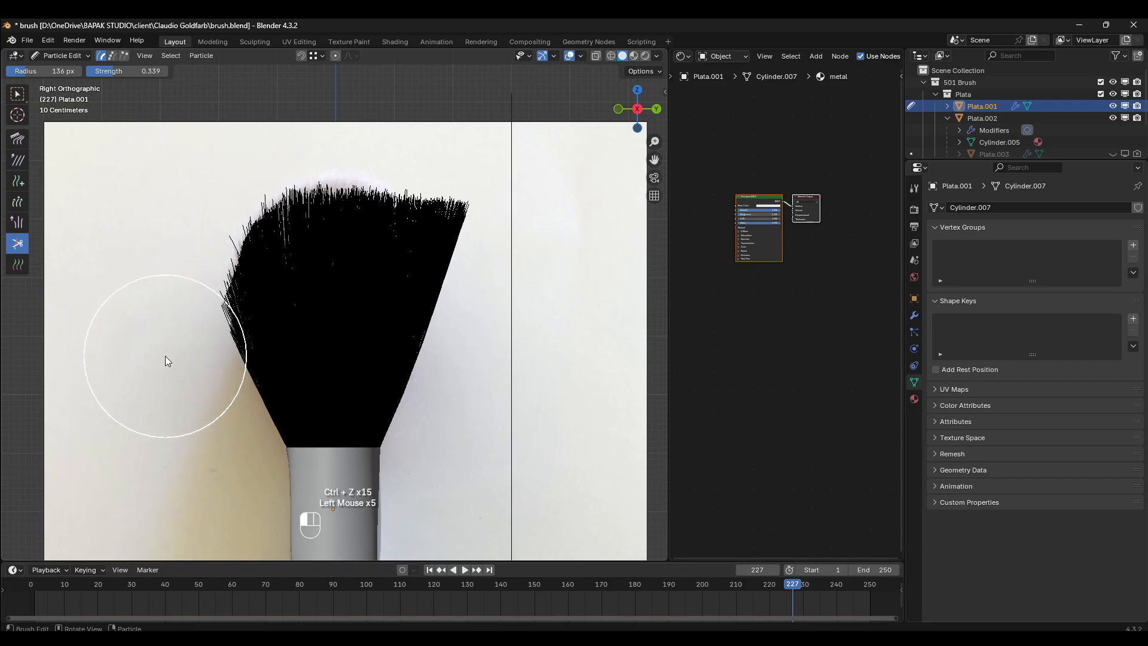
left_click(168, 358)
left_click(158, 336)
left_click(157, 333)
left_click(154, 328)
left_click(152, 317)
left_click(143, 293)
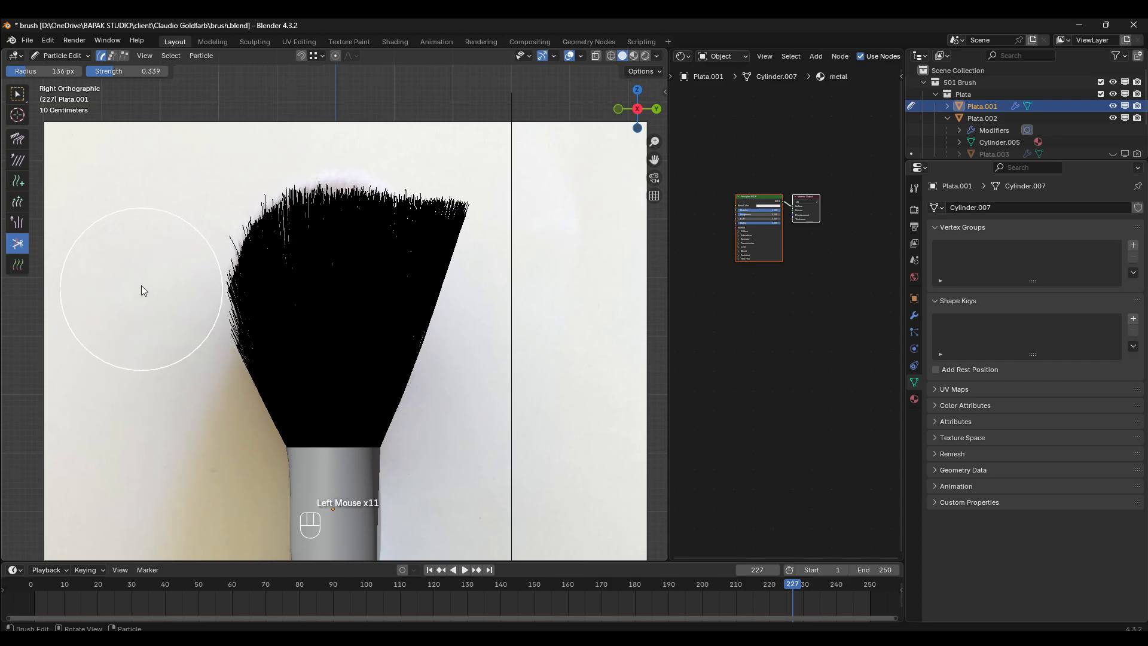
left_click(142, 284)
left_click(154, 275)
left_click(156, 276)
left_click(154, 292)
left_click(156, 343)
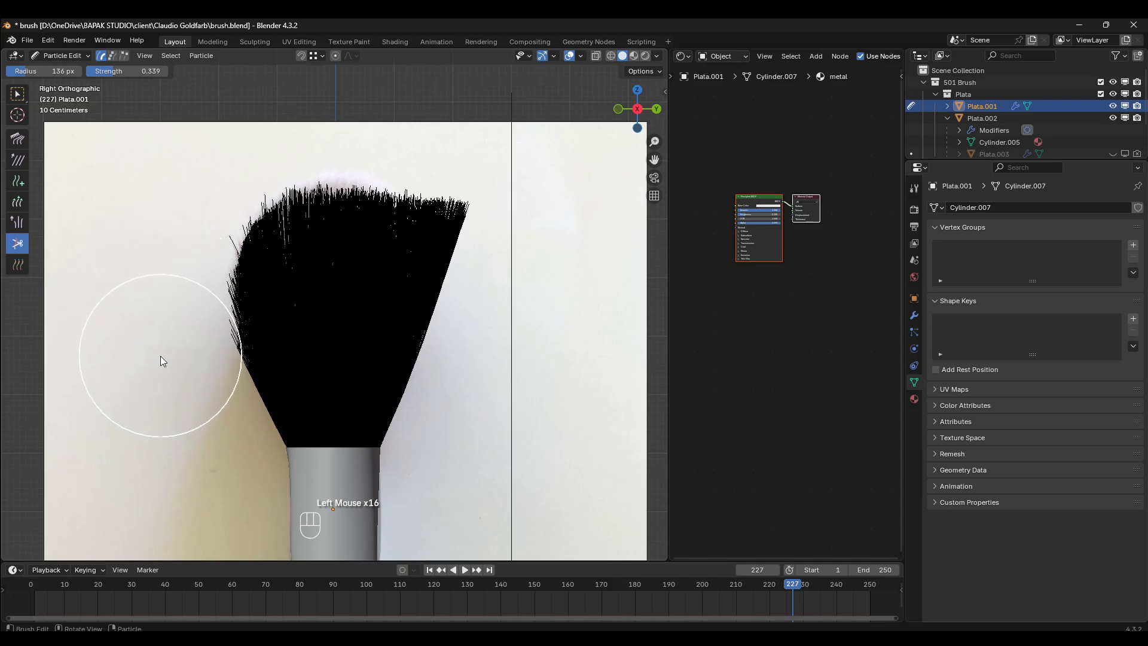
left_click(160, 357)
left_click(160, 359)
- Cut the flared bristles along the right edge in the side view back to the reference's outline
left_click(521, 204)
left_click(519, 222)
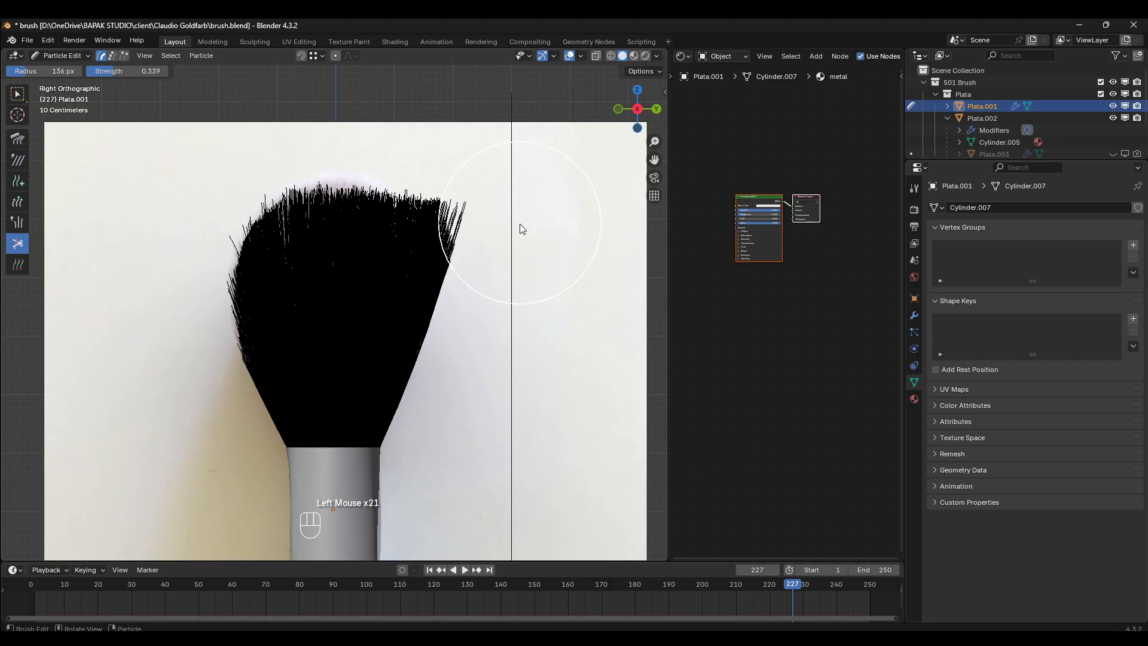
left_click(518, 242)
left_click(517, 272)
left_click(513, 290)
left_click(504, 315)
left_click(506, 319)
left_click(509, 320)
left_click(508, 282)
left_click(502, 228)
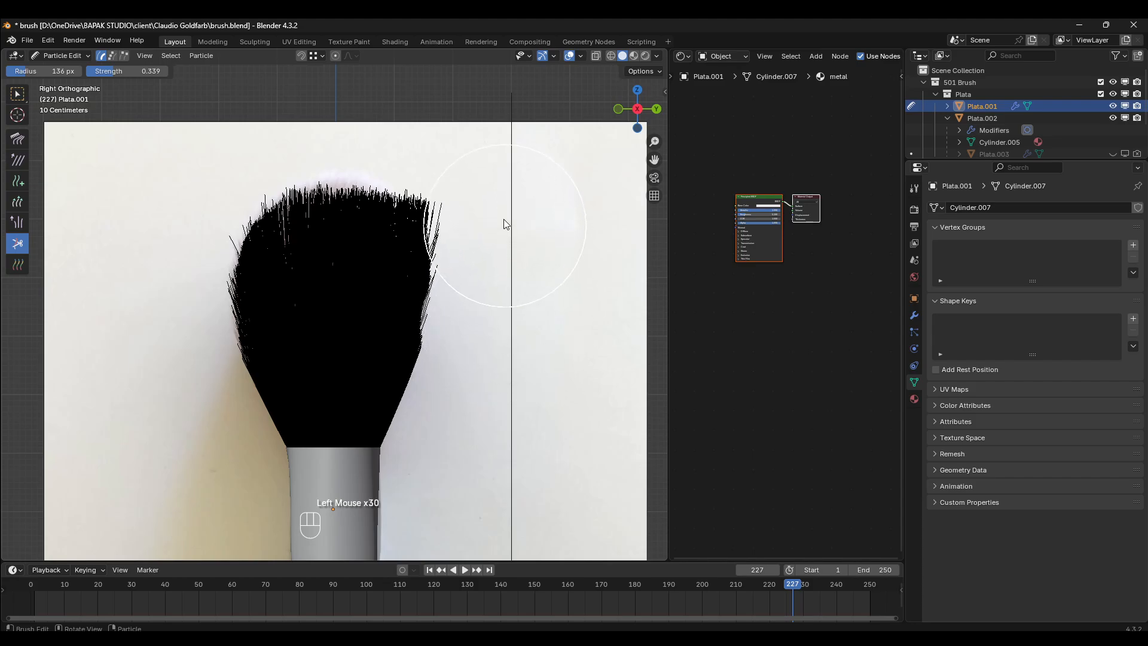
- Trim the upper right shoulder of the bristles in the side view into a rounded curve up to the crown
left_click(496, 204)
left_click(487, 187)
left_click(479, 183)
left_click(471, 180)
left_click(482, 197)
left_click(495, 219)
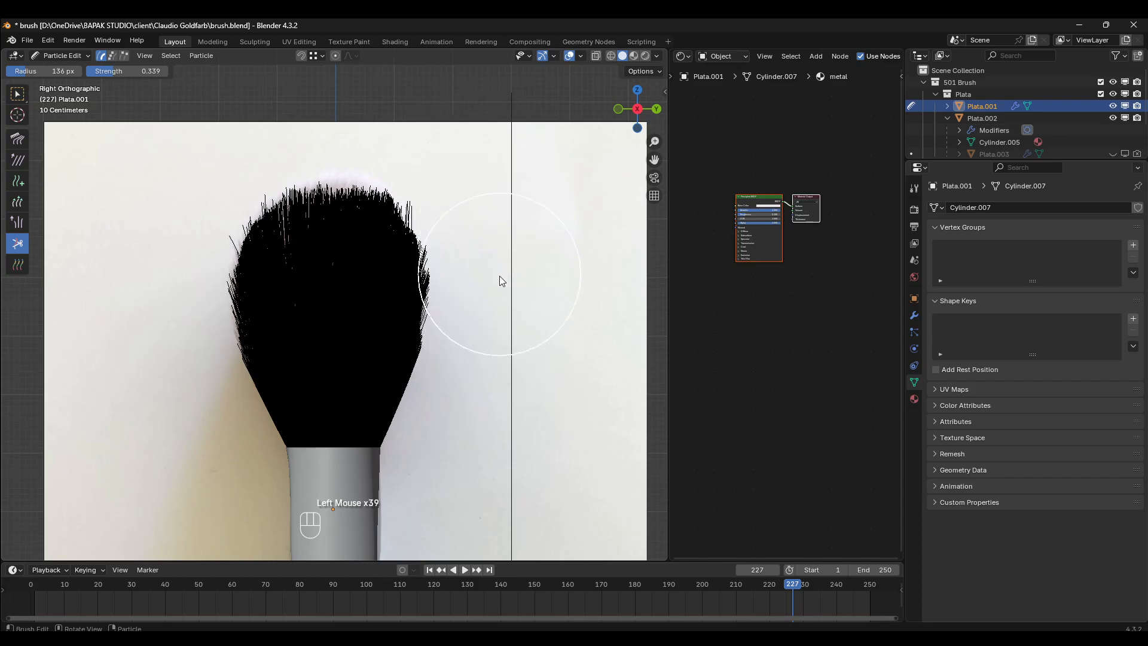
left_click(500, 281)
left_click(495, 281)
left_click(490, 263)
left_click(482, 241)
left_click(477, 211)
left_click(473, 183)
left_click(465, 175)
left_click(459, 167)
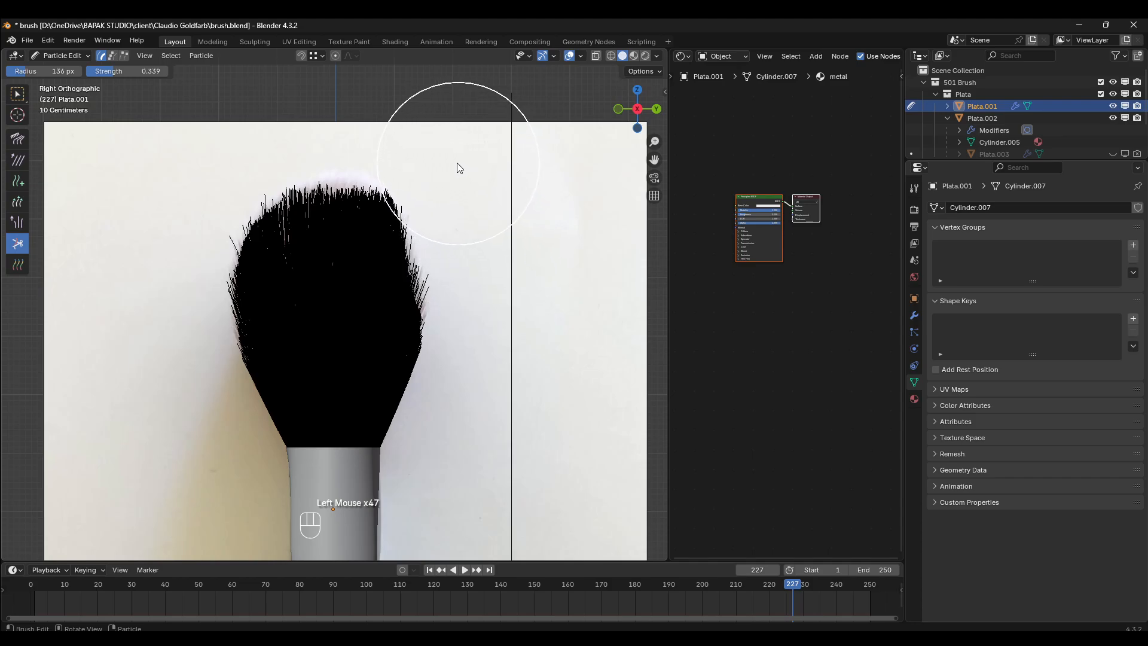
left_click(449, 169)
left_click(438, 176)
left_click(455, 181)
left_click(467, 193)
left_click(478, 227)
left_click(493, 259)
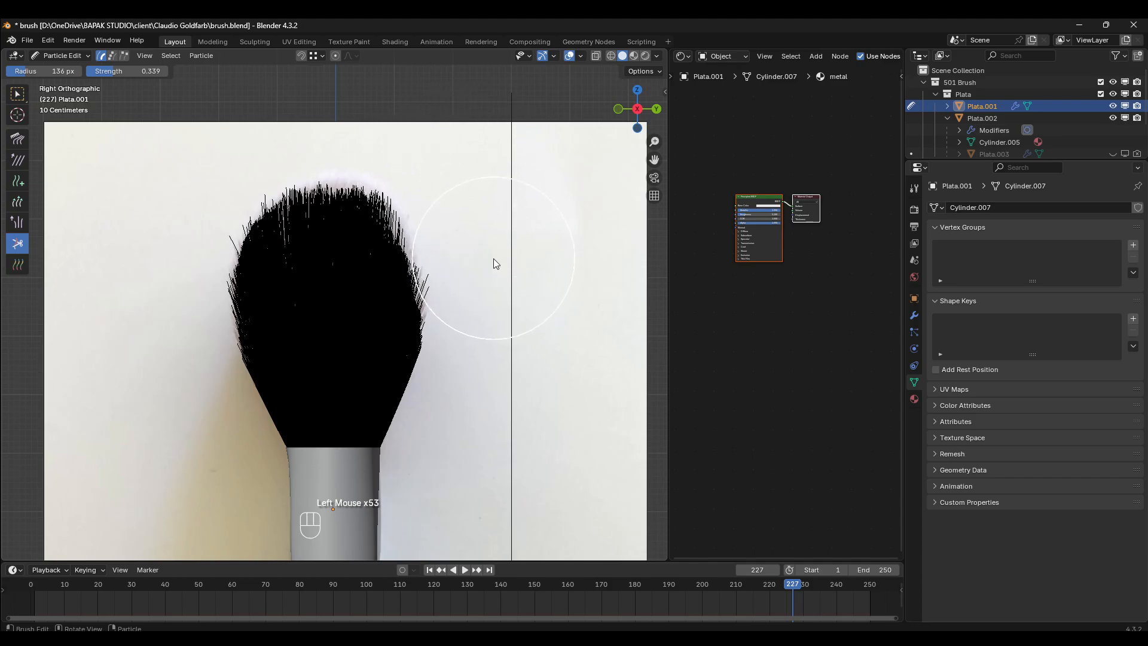
- Cut the stray bristle tips along the middle and lower right edge in the side view
left_click(499, 278)
left_click(504, 299)
left_click(509, 326)
left_click(506, 352)
left_click(498, 359)
left_click(503, 341)
left_click(510, 319)
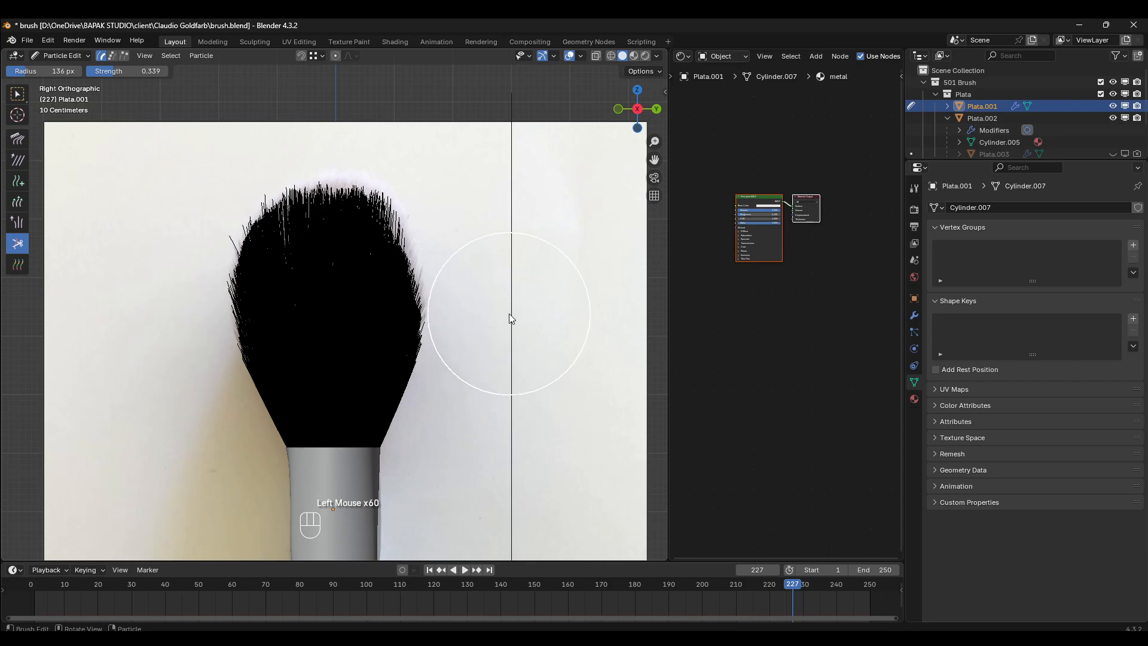
left_click(516, 306)
left_click(524, 293)
- With the Comb brush, comb the crown and both upper sides of the bristles upward in the side view
left_click(18, 139)
mouse_move(383, 233)
left_mouse_down()
mouse_move(433, 118)
mouse_move(423, 110)
left_mouse_up()
mouse_move(332, 218)
left_mouse_down()
mouse_move(336, 88)
mouse_move(333, 109)
left_mouse_up()
left_click_drag(288, 245, 297, 130)
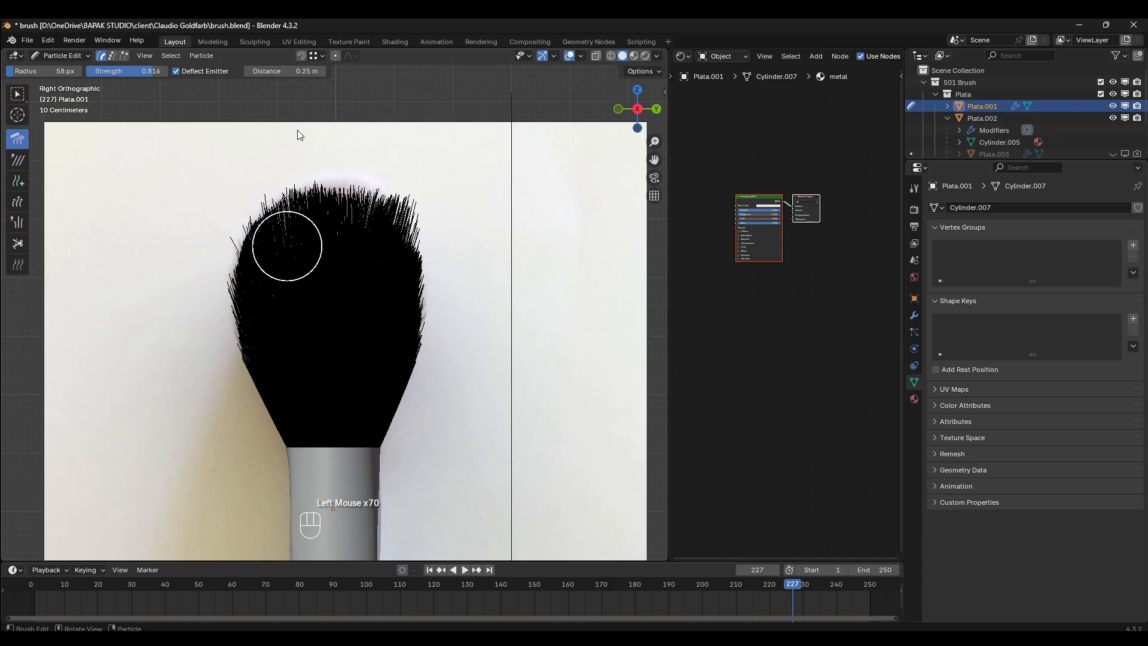
mouse_move(295, 280)
left_mouse_down()
mouse_move(297, 218)
mouse_move(267, 90)
left_mouse_up()
left_click_drag(258, 302, 253, 256)
mouse_move(253, 332)
left_mouse_down()
mouse_move(225, 250)
mouse_move(254, 107)
left_mouse_up()
left_click_drag(295, 251, 303, 108)
mouse_move(338, 281)
left_mouse_down()
mouse_move(346, 96)
mouse_move(350, 150)
mouse_move(373, 168)
left_mouse_up()
left_click_drag(396, 269, 419, 136)
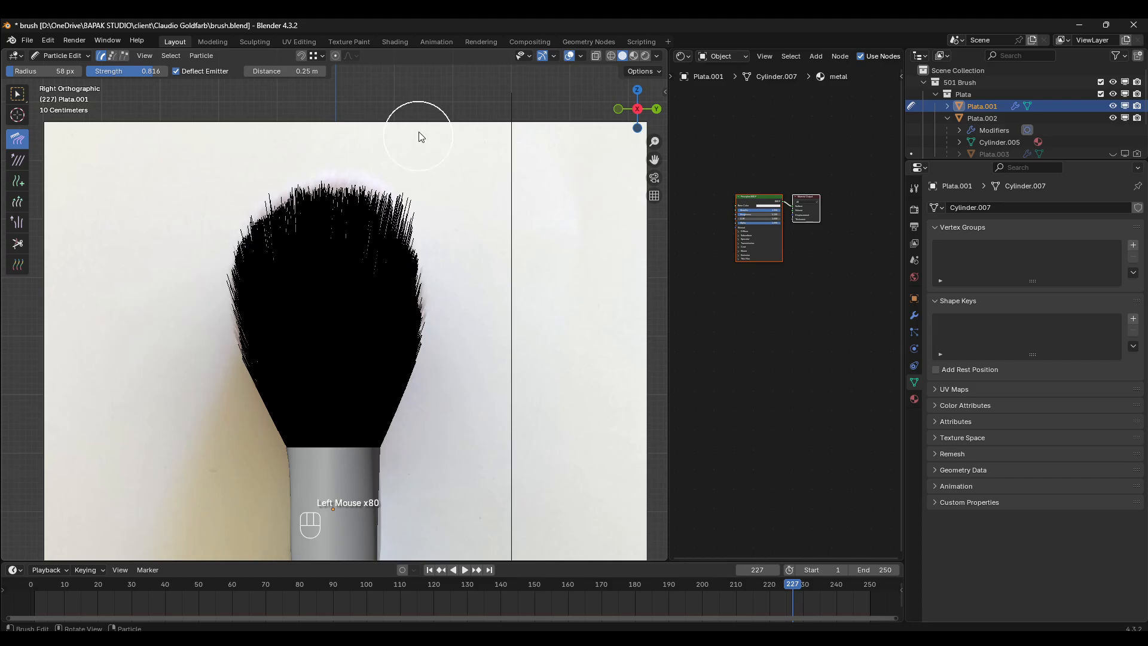
left_click_drag(368, 238, 387, 96)
left_click_drag(320, 266, 349, 92)
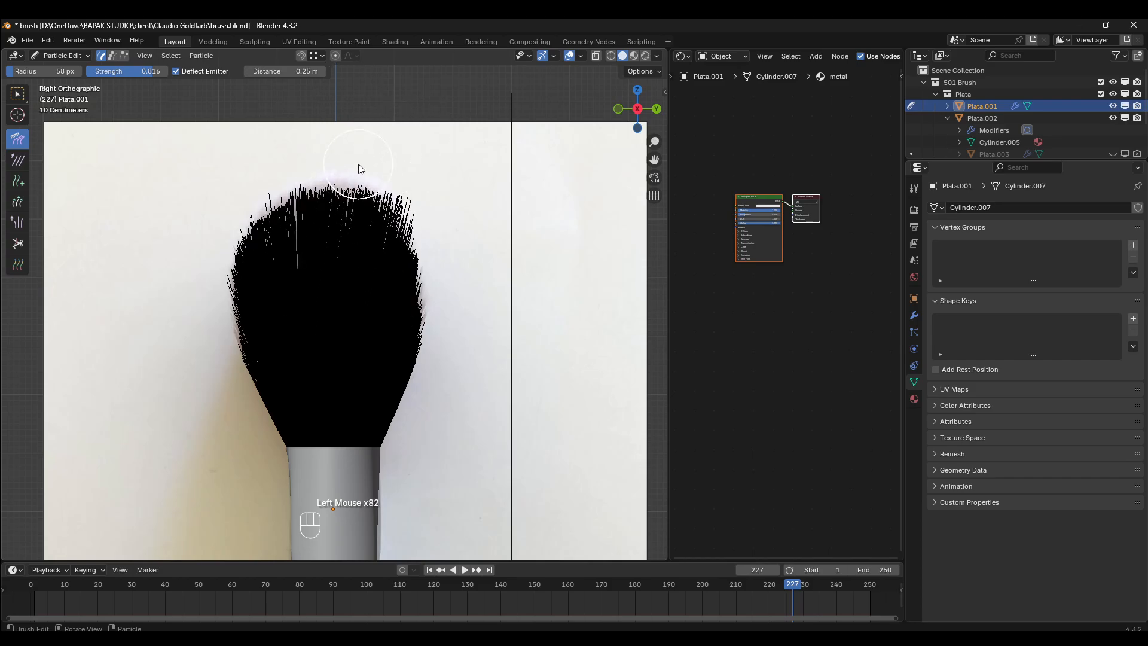
- Trim the protruding upper right bristles in the side view with the Cut brush to round off the shoulder
left_click(16, 246)
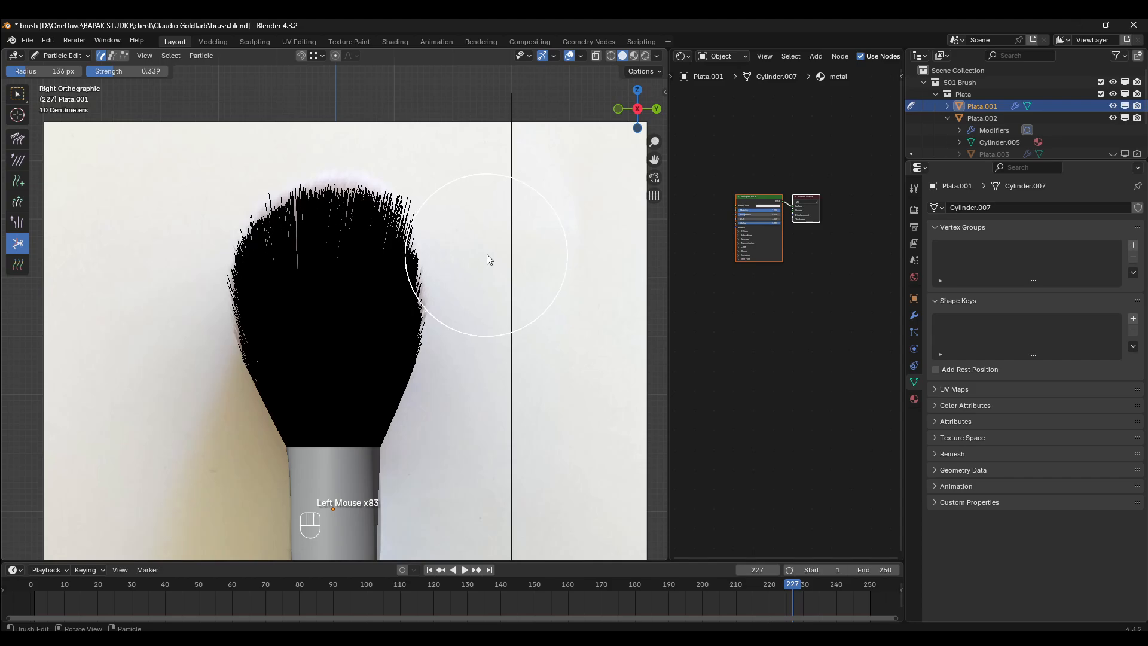
left_click(482, 255)
left_click(473, 200)
left_click(473, 183)
left_click(466, 175)
left_click(472, 183)
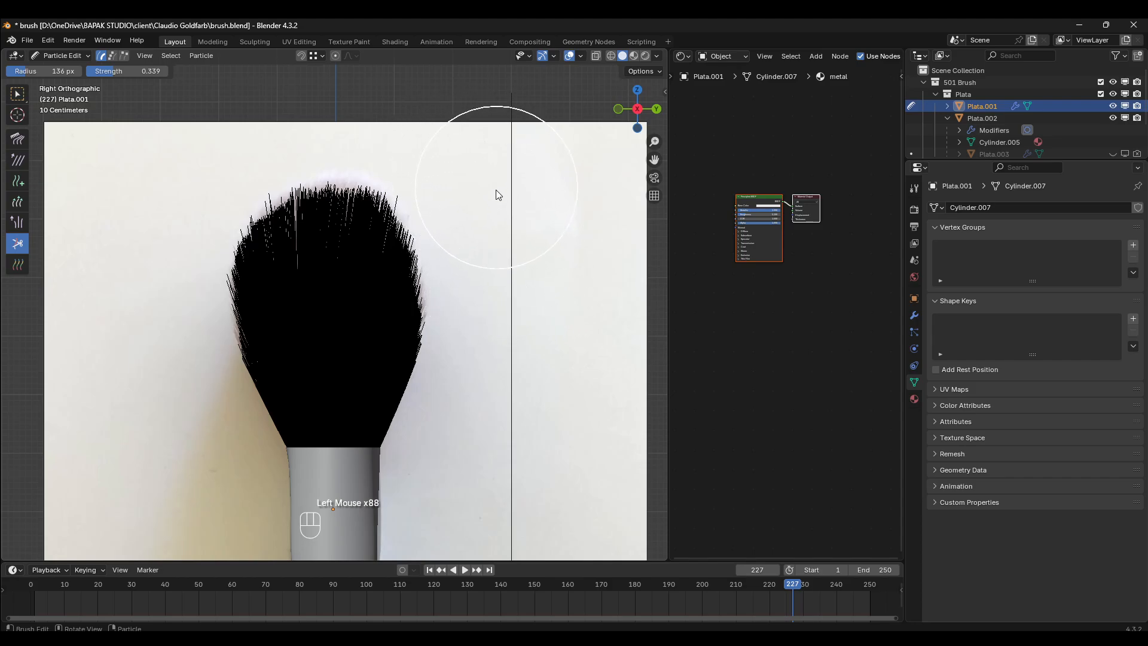
left_click(494, 279)
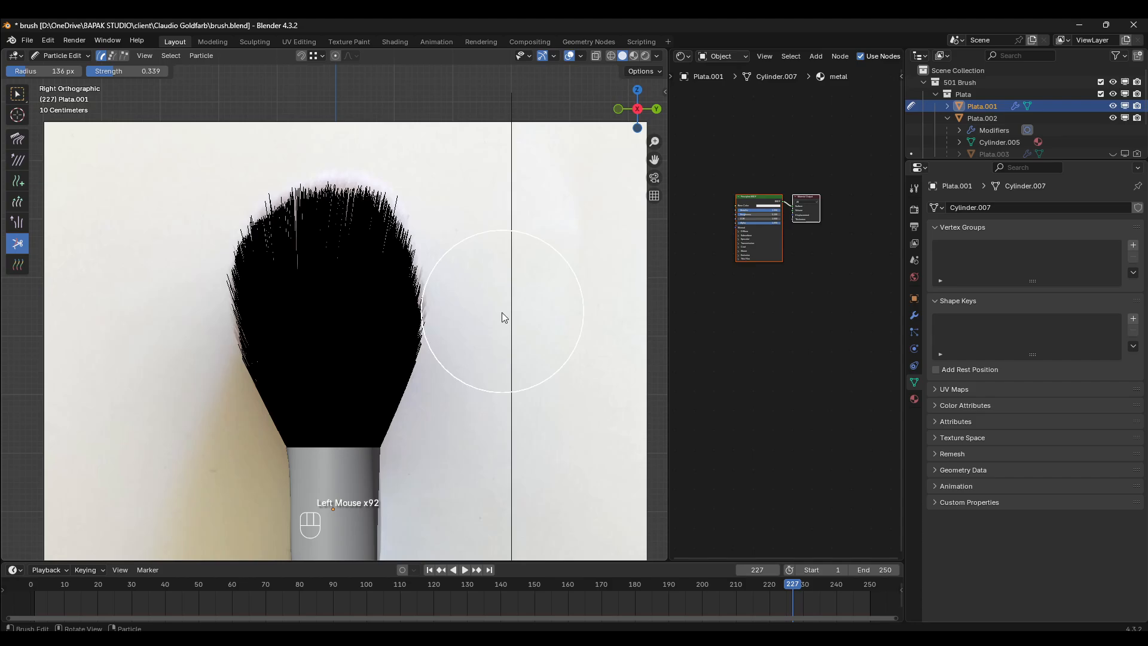
- Try to trim the middle right bristle edge further inward in the side view
left_click(489, 341)
left_click(474, 327)
left_click(476, 329)
left_click(485, 333)
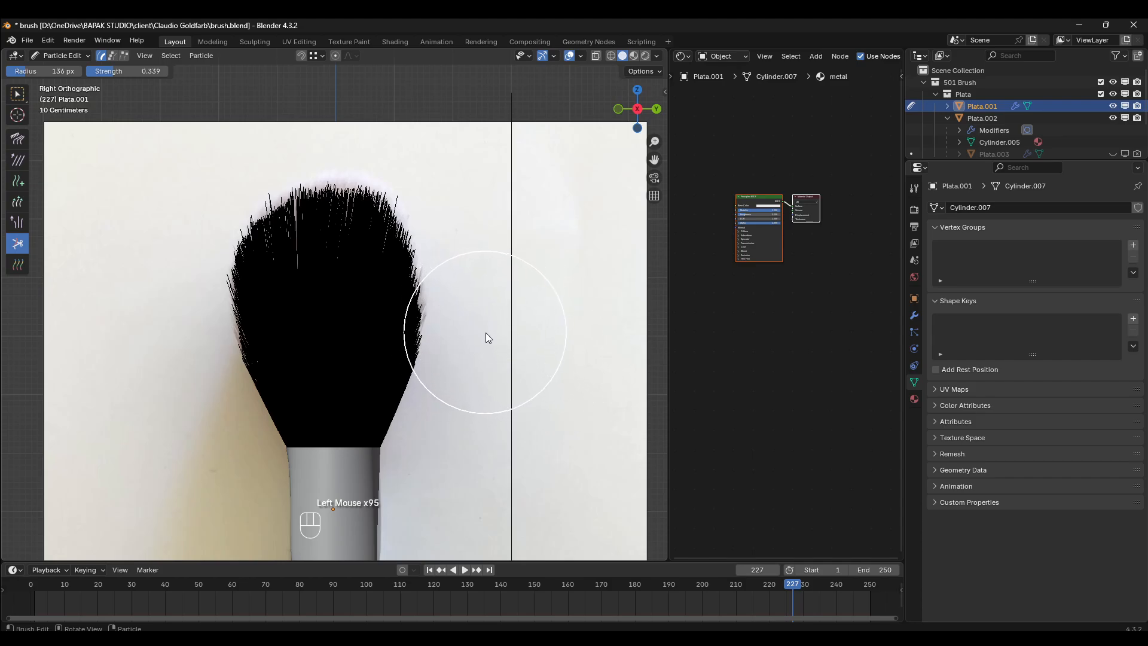
left_click(483, 323)
left_click(473, 308)
left_click(471, 306)
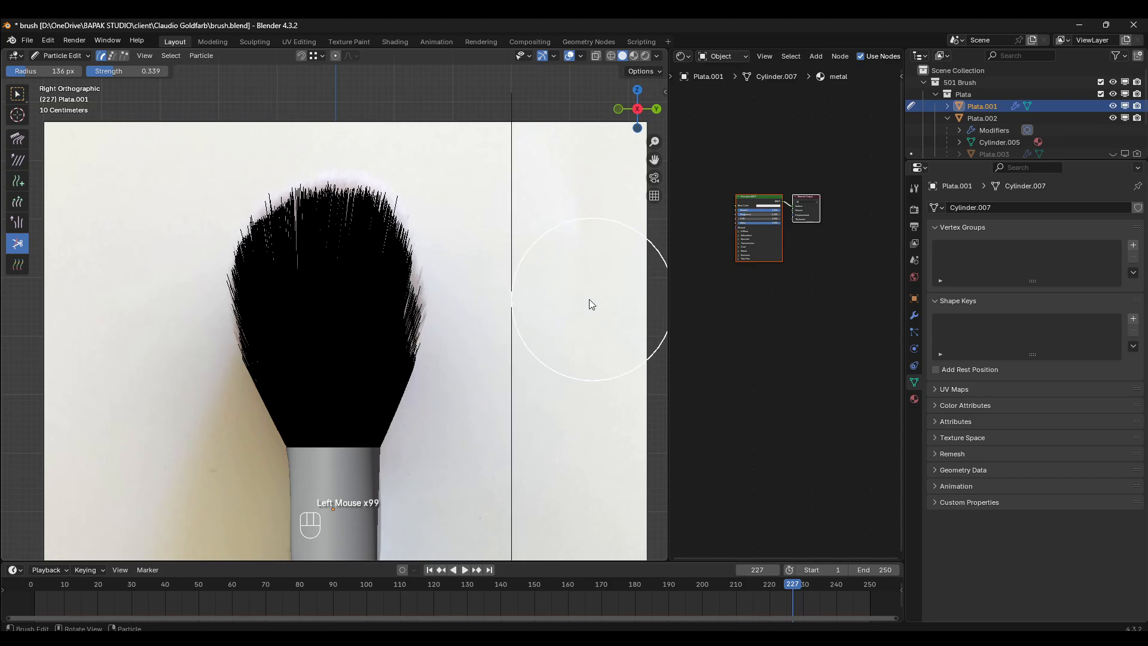
- Undo the last cuts on the middle right bristle edge
key("ctrl+z")
key("ctrl+z")
key("ctrl+z")
key("ctrl+z")
key("ctrl+z")
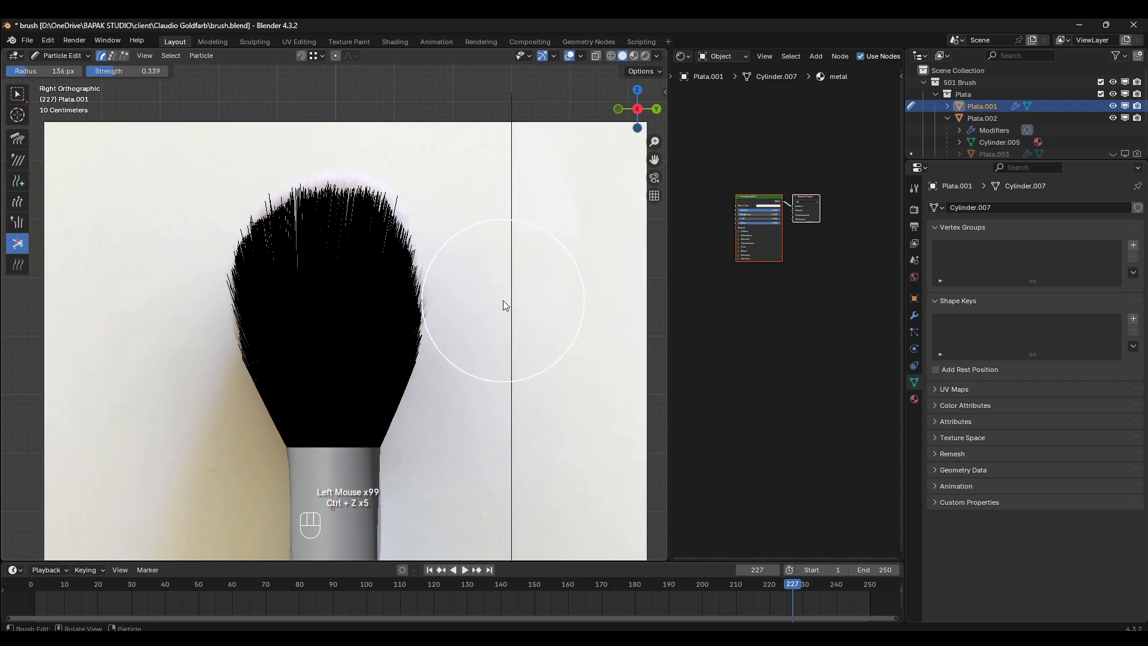
- Undo the earlier cuts along the right bristle edge and lightly trim that edge once in the side view
key("ctrl+z")
key("ctrl+z")
key("ctrl+z")
left_click(502, 311)
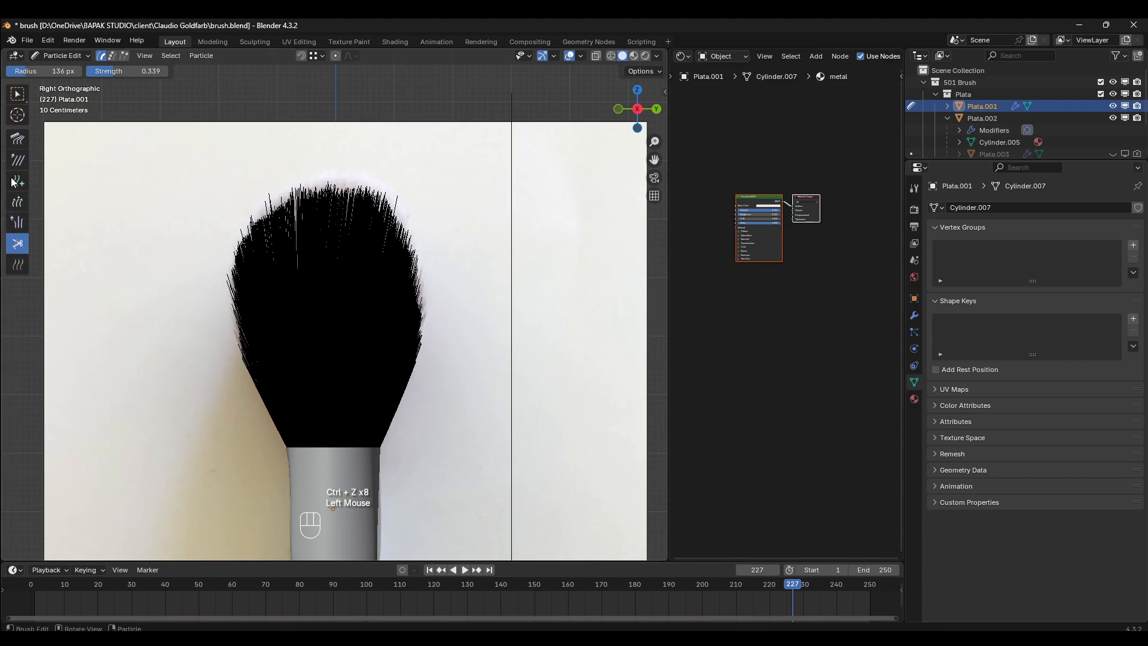
- Adjust the lower right bristles in the side view with the Puff brush, undoing the long stroke up the right edge
left_click(17, 221)
mouse_move(405, 342)
left_mouse_down()
mouse_move(414, 323)
mouse_move(400, 328)
mouse_move(427, 349)
mouse_move(394, 335)
mouse_move(418, 328)
mouse_move(386, 321)
mouse_move(418, 267)
mouse_move(446, 160)
left_mouse_up()
key("ctrl+z")
left_click(401, 326)
- With the Comb brush, comb the left side and crown of the bristles upward in the side view
left_click(22, 146)
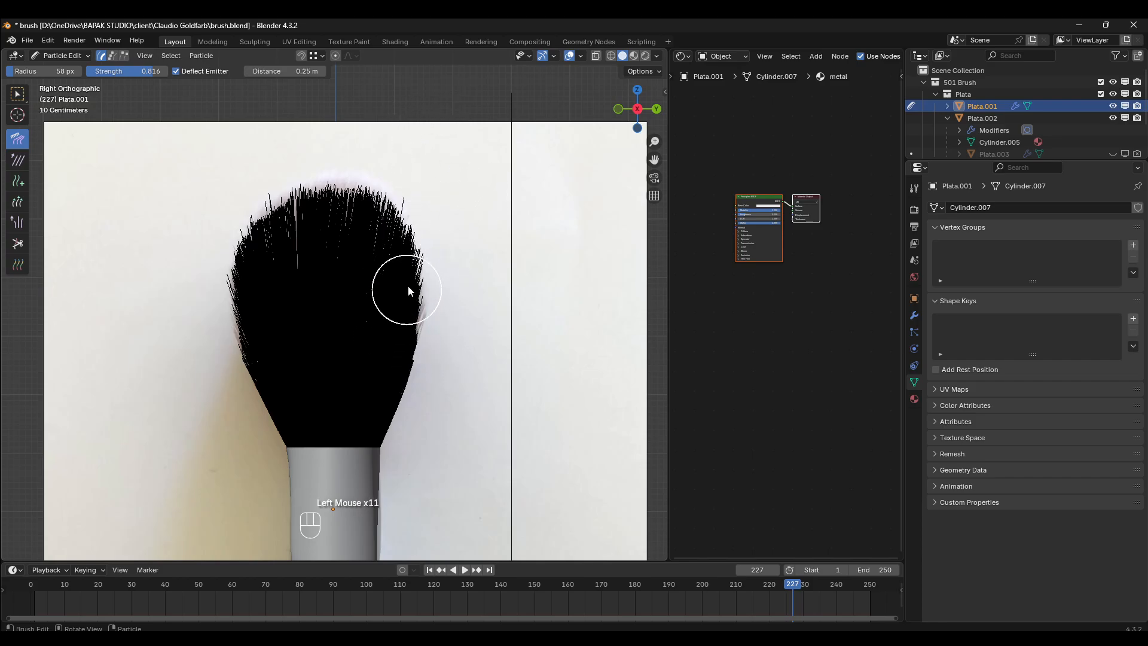
mouse_move(245, 364)
left_mouse_down()
mouse_move(223, 171)
mouse_move(305, 137)
left_mouse_up()
key("ctrl+z")
left_click(222, 289)
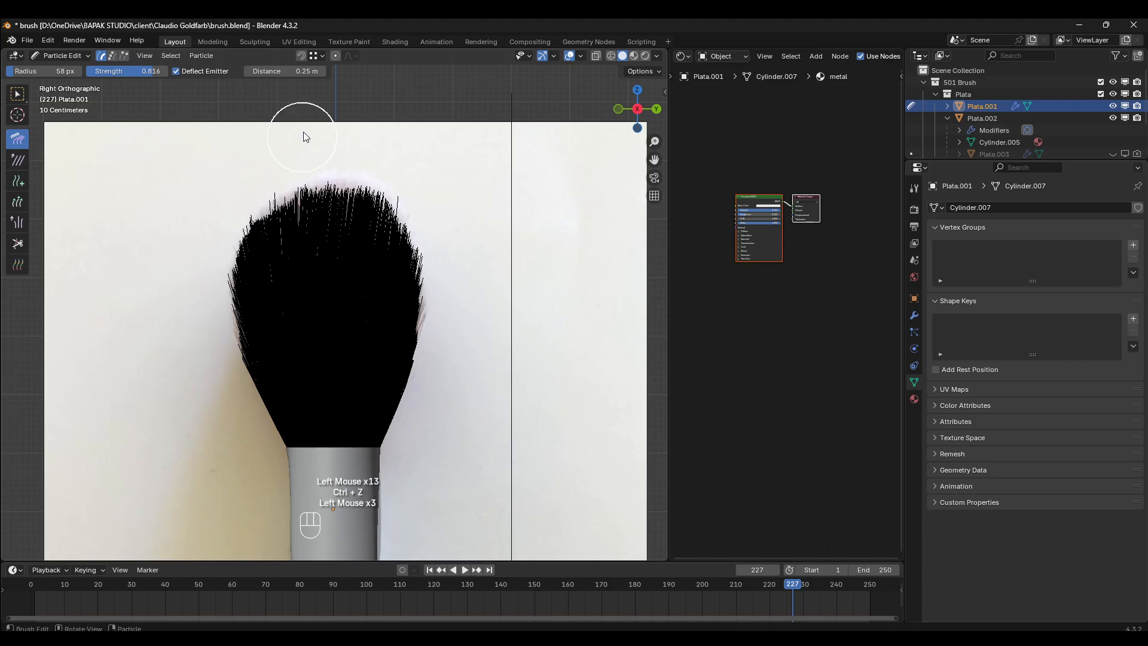
left_click_drag(333, 247, 345, 131)
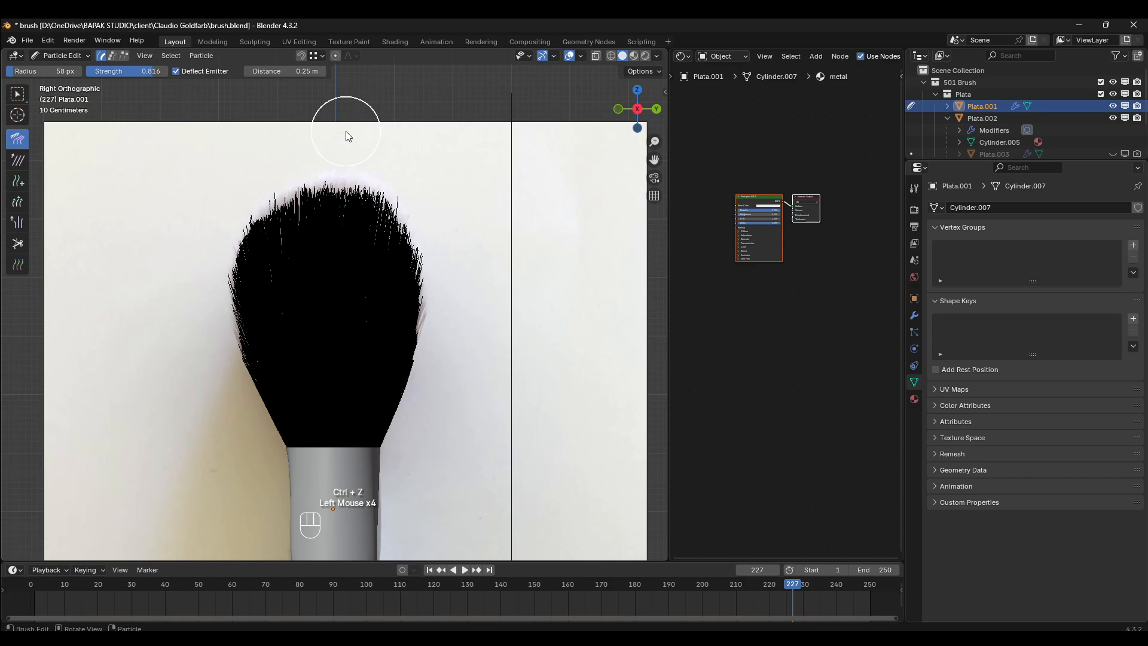
- Lengthen the bristles along the crown in the side view using the Length brush in Grow mode
left_click(9, 158)
left_click(16, 181)
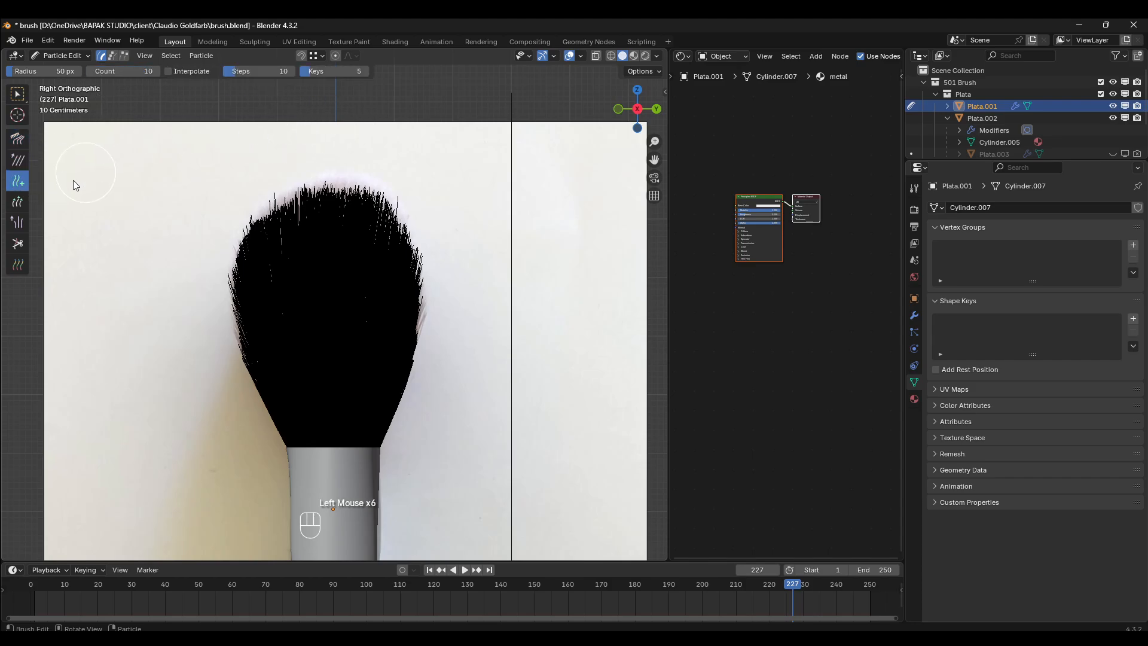
left_click(22, 203)
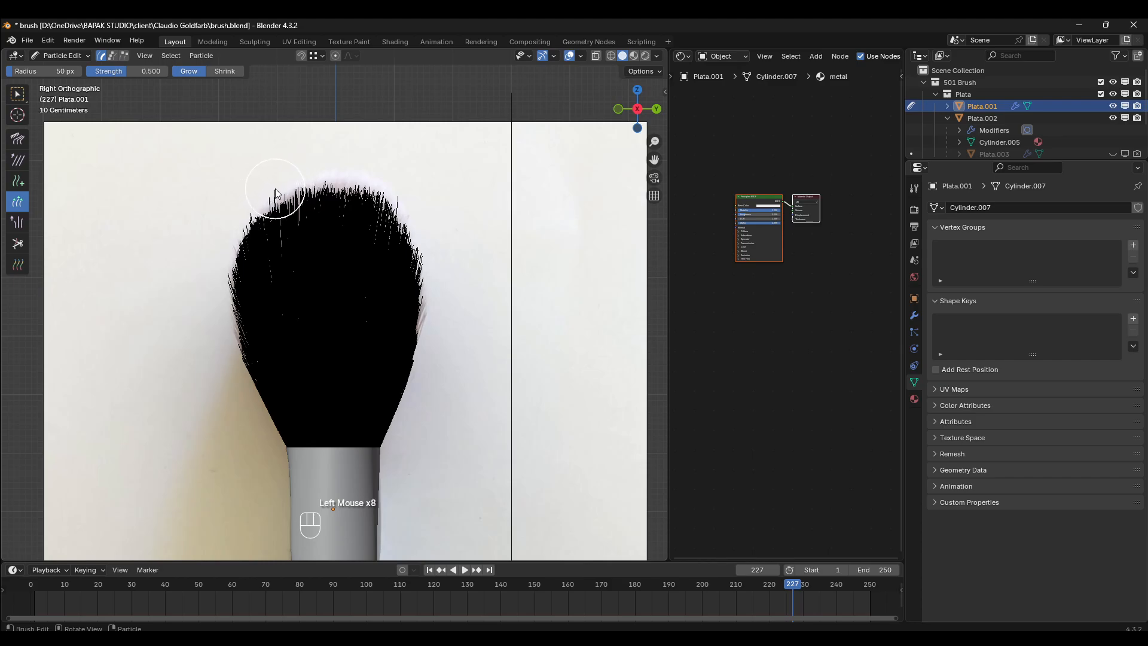
left_click(321, 170)
left_click(347, 170)
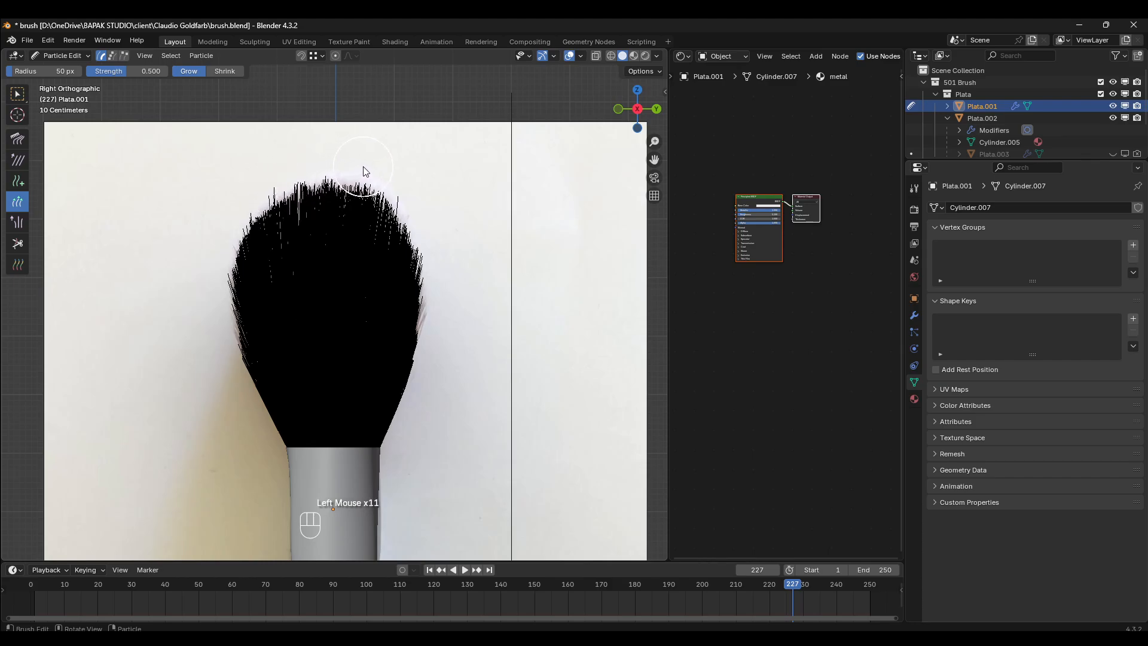
left_click(360, 167)
- Cut off the stray hairs sticking out of the upper left shoulder in the side view with the Cut brush
left_click(19, 240)
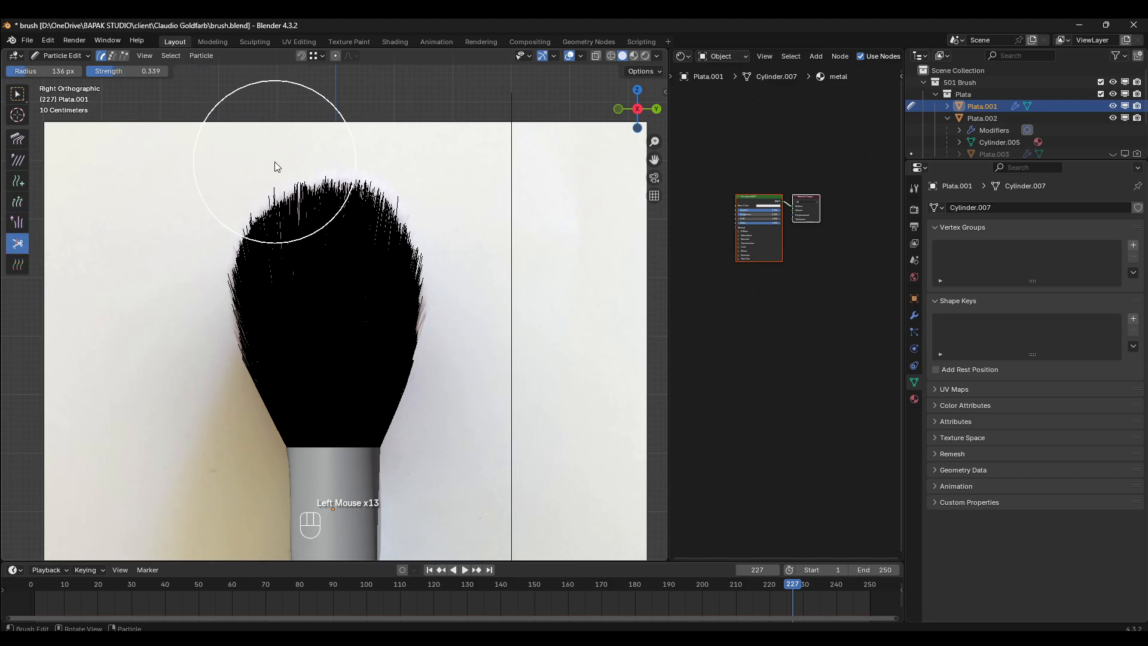
left_click(238, 133)
left_click(239, 138)
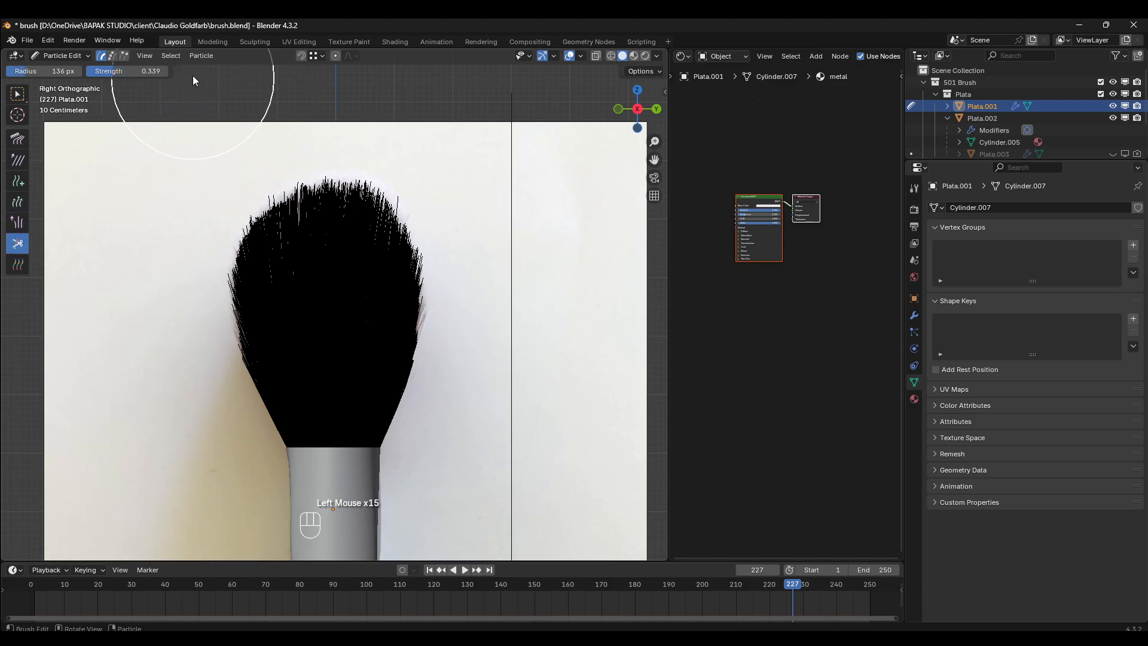
- Set the Cut brush radius to 105 px and trim stray hairs around the crown and upper right shoulder in the side view
mouse_move(65, 71)
left_mouse_down()
mouse_move(27, 71)
mouse_move(97, 71)
left_mouse_up()
left_click(237, 147)
left_click(260, 145)
left_click(267, 142)
left_click(297, 126)
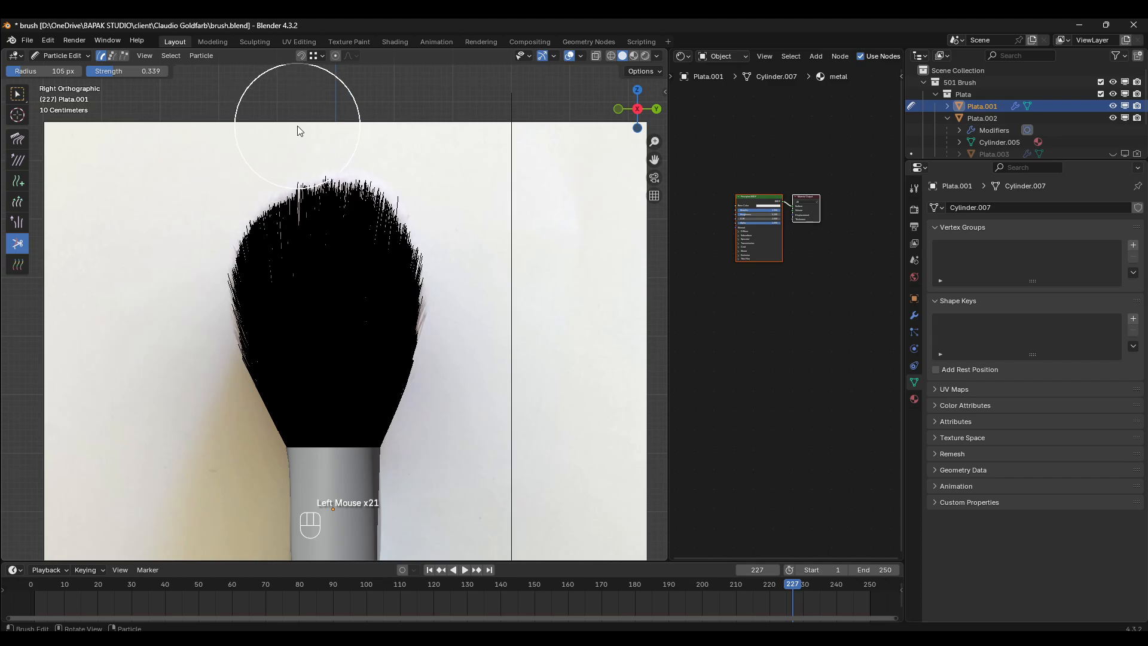
left_click(300, 133)
left_click(382, 130)
left_click(444, 172)
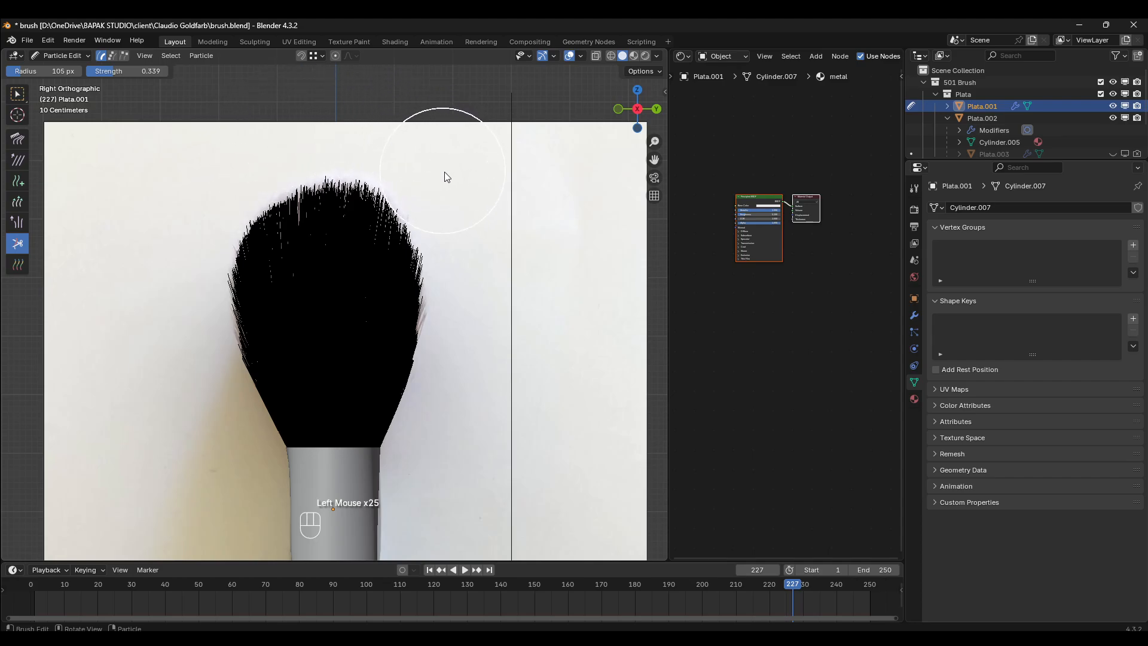
- In the front view, comb the upper right bristles upward and outward with the Comb brush to fill the right shoulder
key("KP_1")
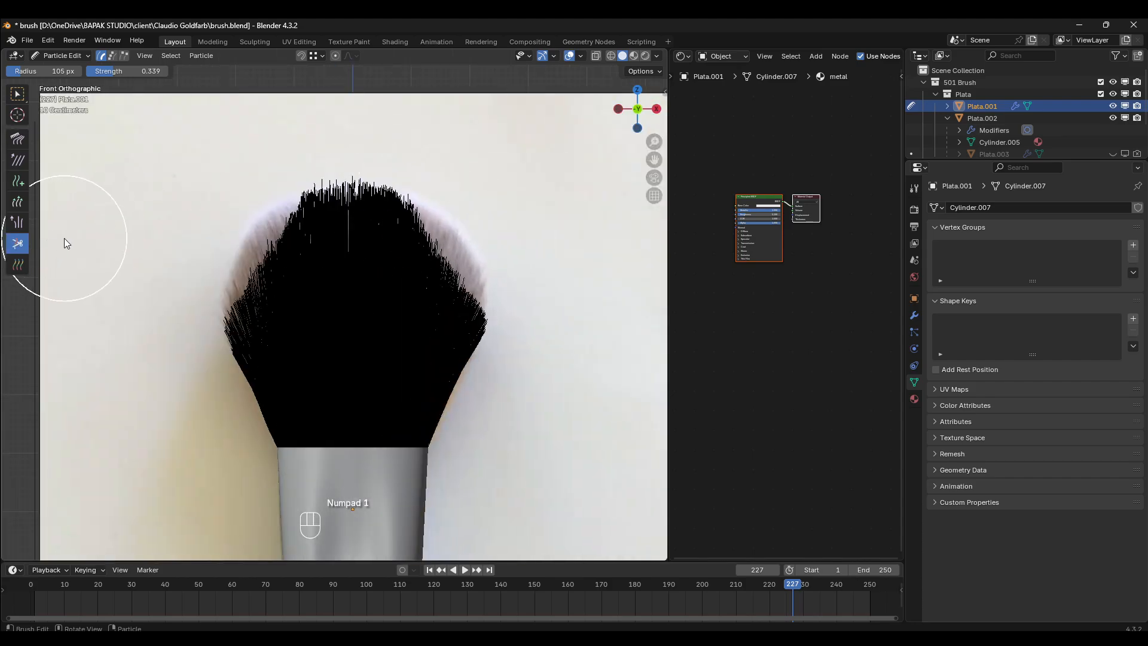
left_click(18, 138)
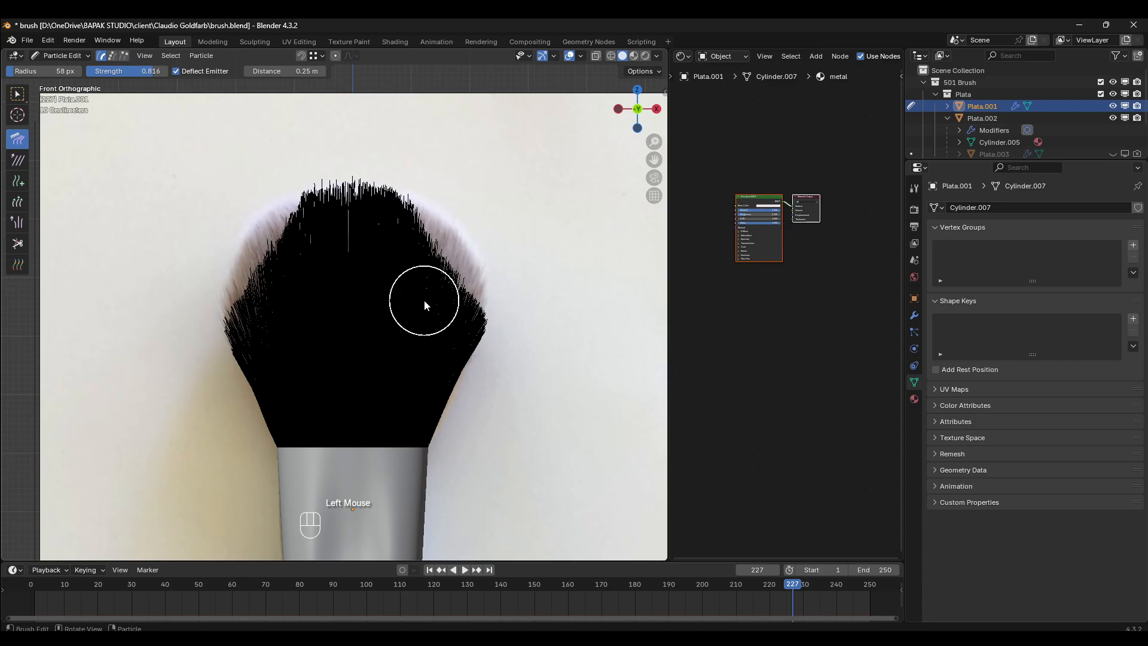
mouse_move(424, 299)
left_mouse_down()
mouse_move(485, 183)
mouse_move(470, 152)
mouse_move(407, 276)
mouse_move(446, 173)
left_mouse_up()
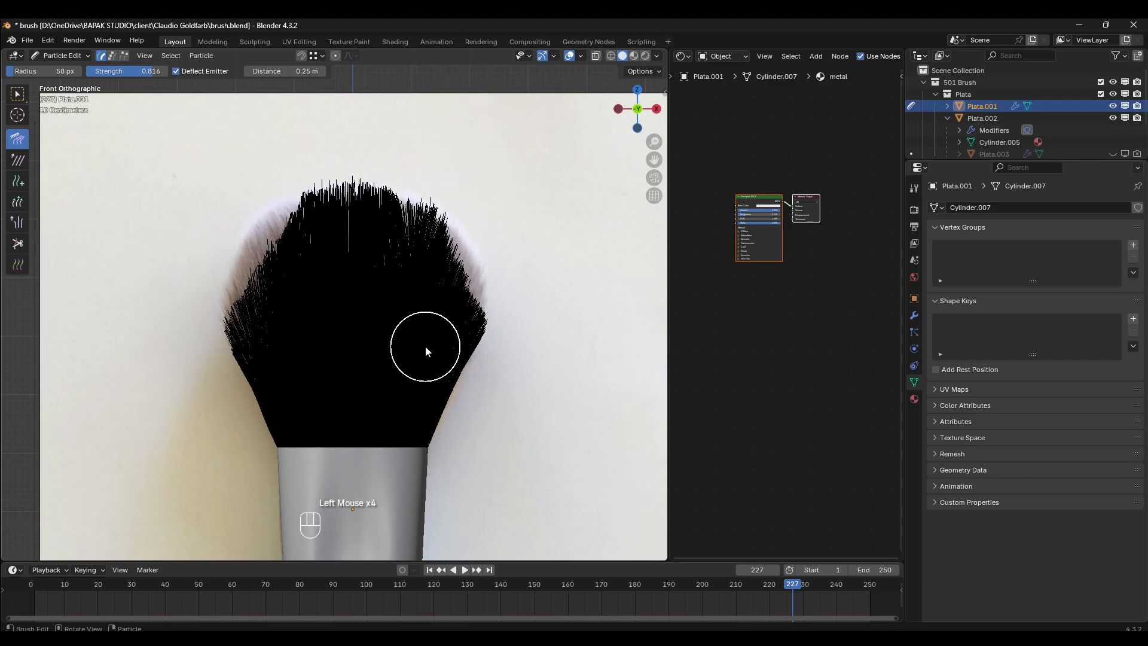
mouse_move(426, 347)
left_mouse_down()
mouse_move(481, 207)
mouse_move(518, 200)
left_mouse_up()
left_click_drag(393, 298, 449, 165)
left_click_drag(395, 234, 385, 163)
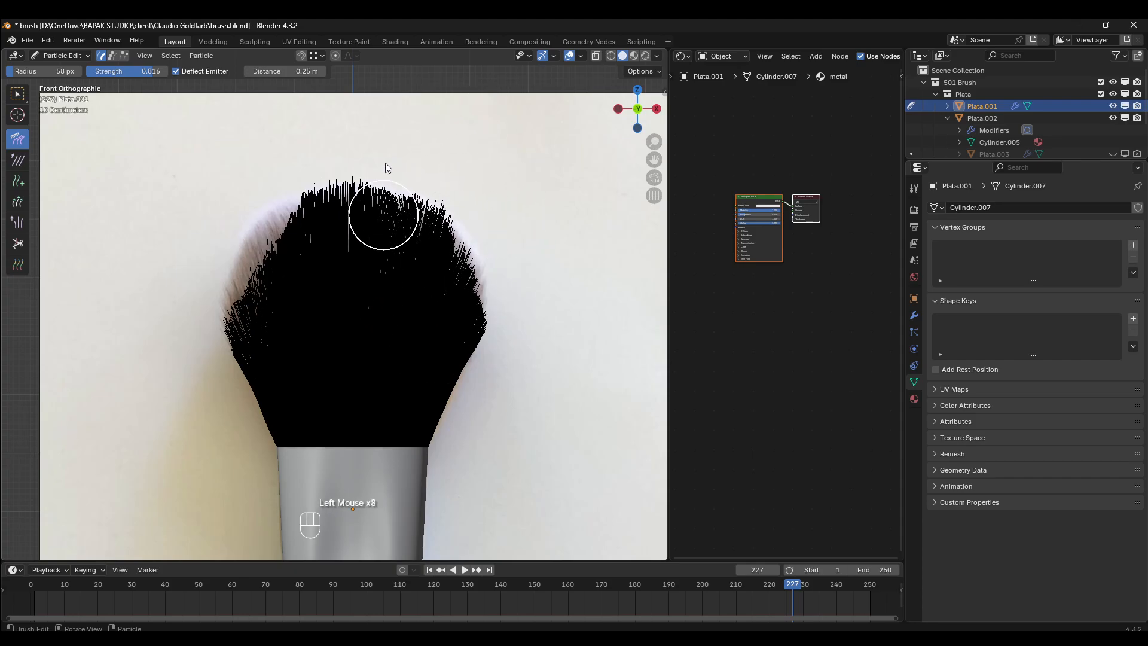
- Comb the left side bristles upward and outward in the front view to fill the left shoulder of the reference
left_click_drag(302, 329, 284, 157)
left_click_drag(277, 282, 197, 103)
left_click_drag(251, 263, 202, 159)
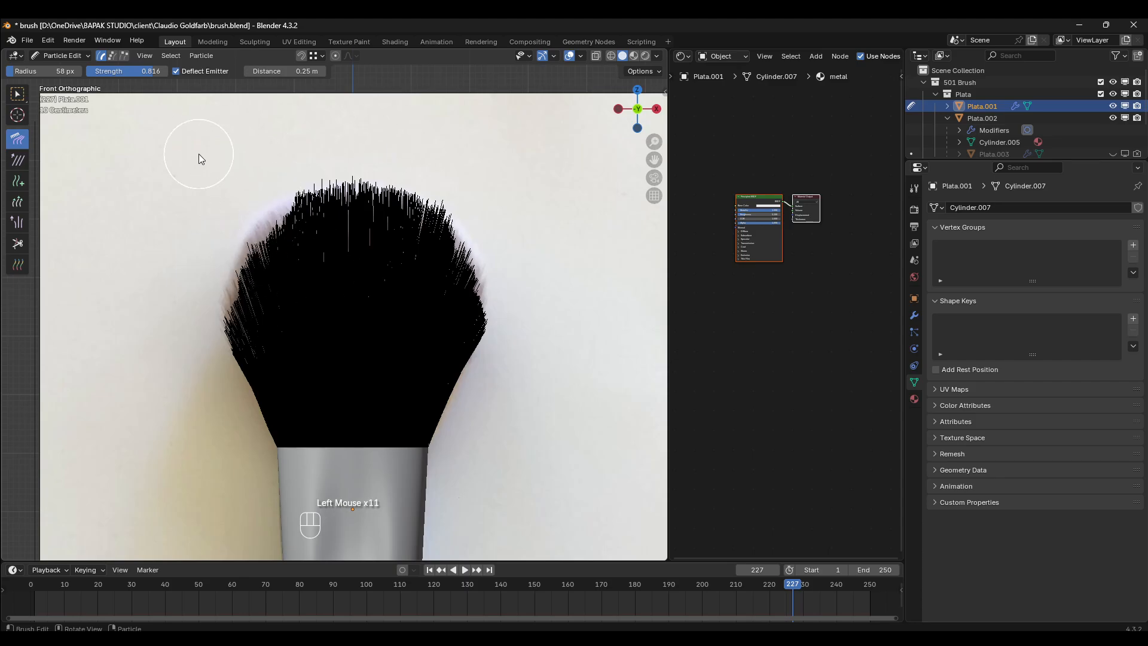
mouse_move(242, 308)
left_mouse_down()
mouse_move(192, 206)
mouse_move(197, 224)
left_mouse_up()
mouse_move(276, 286)
left_mouse_down()
mouse_move(226, 204)
mouse_move(232, 137)
mouse_move(260, 107)
left_mouse_up()
left_click_drag(332, 292, 303, 135)
left_click_drag(306, 280, 288, 191)
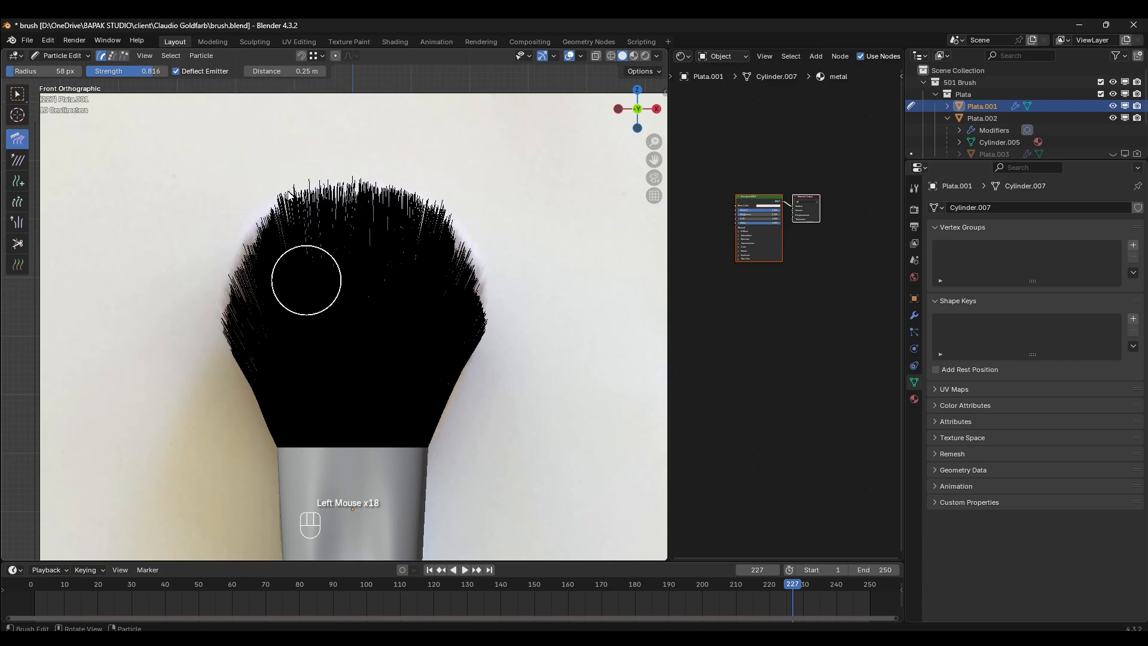
mouse_move(285, 328)
left_mouse_down()
mouse_move(264, 242)
mouse_move(276, 222)
left_mouse_up()
left_click_drag(302, 308, 287, 203)
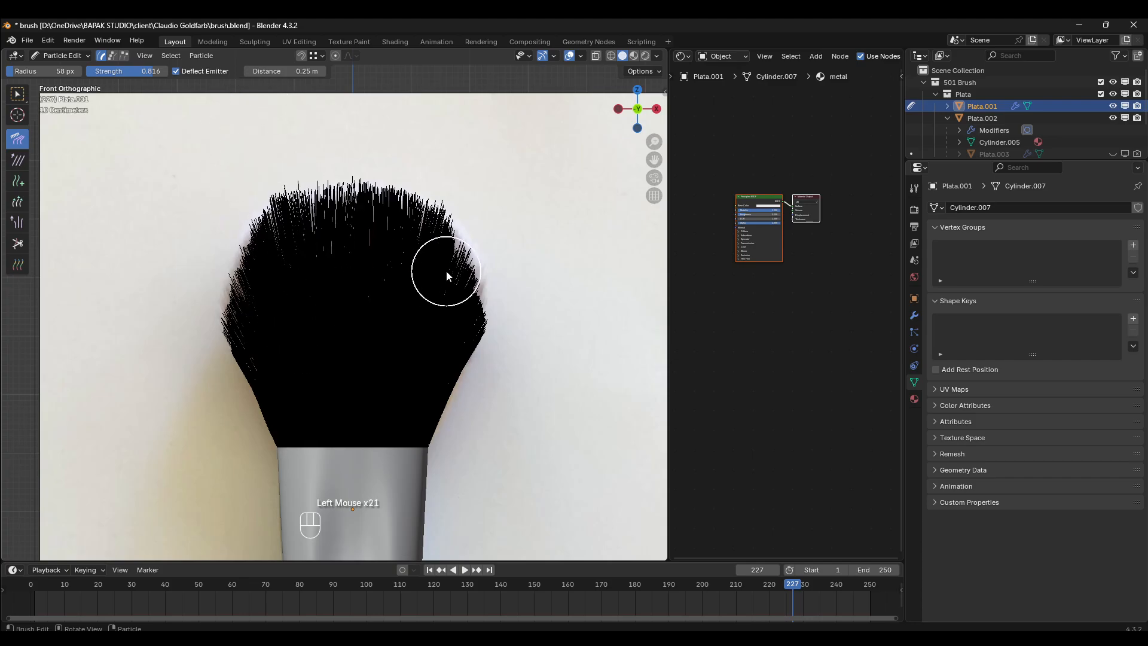
- Comb the right edge, right shoulder and crown centre upward in the front view to round the right half
left_click_drag(443, 318, 520, 125)
left_click_drag(454, 354, 520, 179)
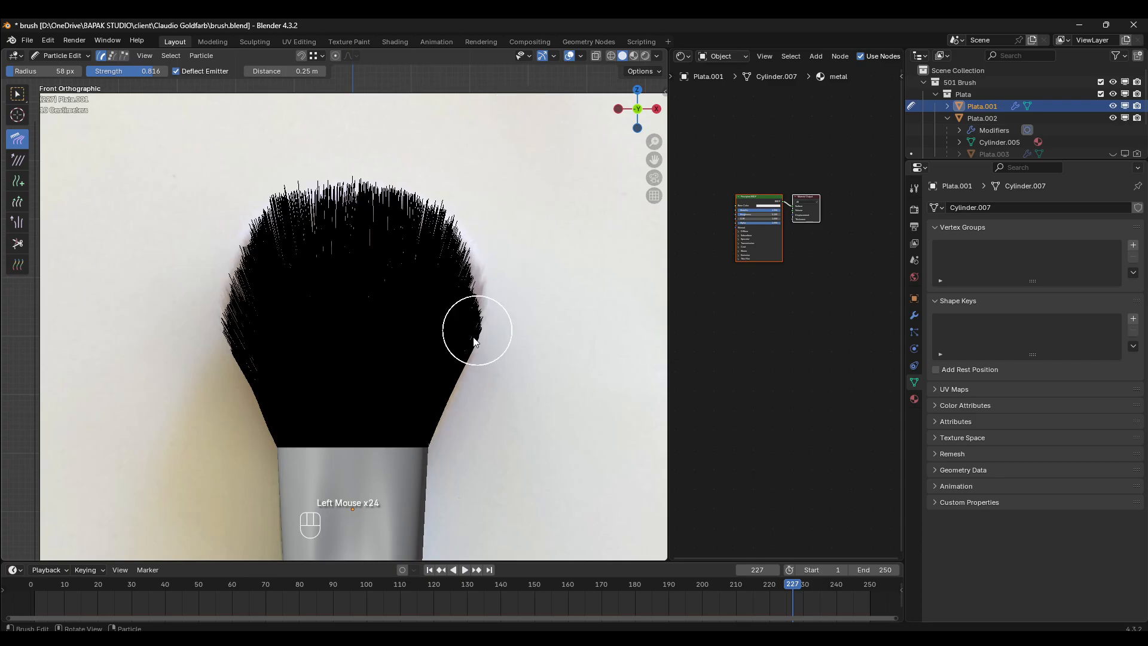
left_click_drag(477, 330, 544, 207)
left_click_drag(395, 277, 477, 149)
left_click_drag(408, 297, 427, 136)
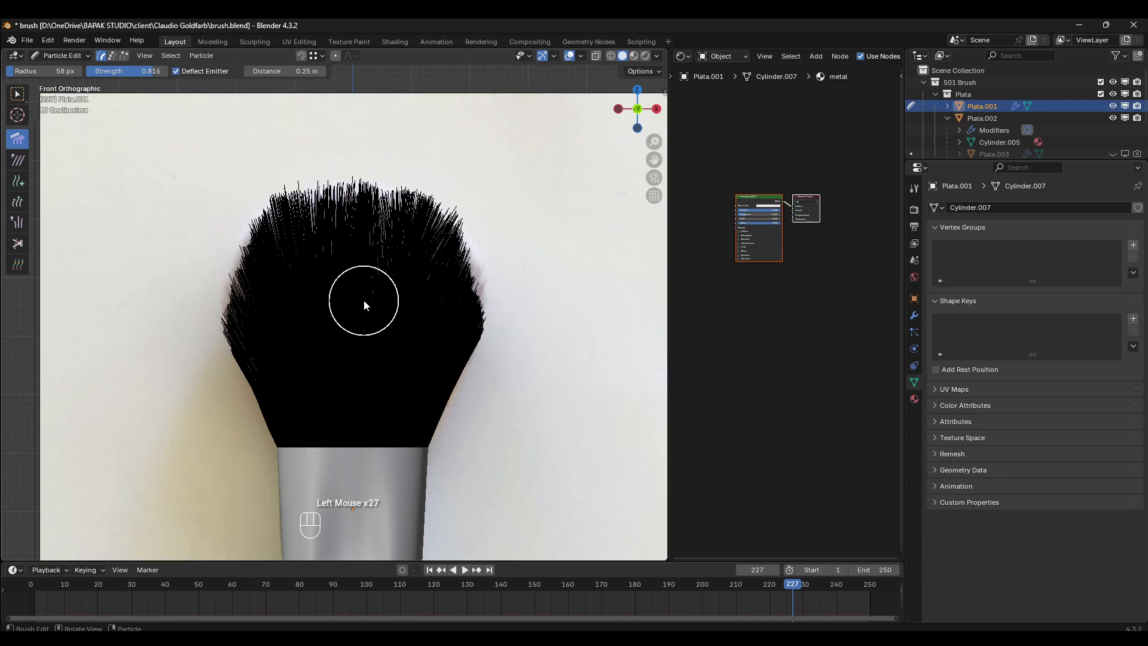
left_click_drag(365, 301, 382, 162)
left_click_drag(422, 303, 456, 158)
left_click_drag(465, 295, 468, 197)
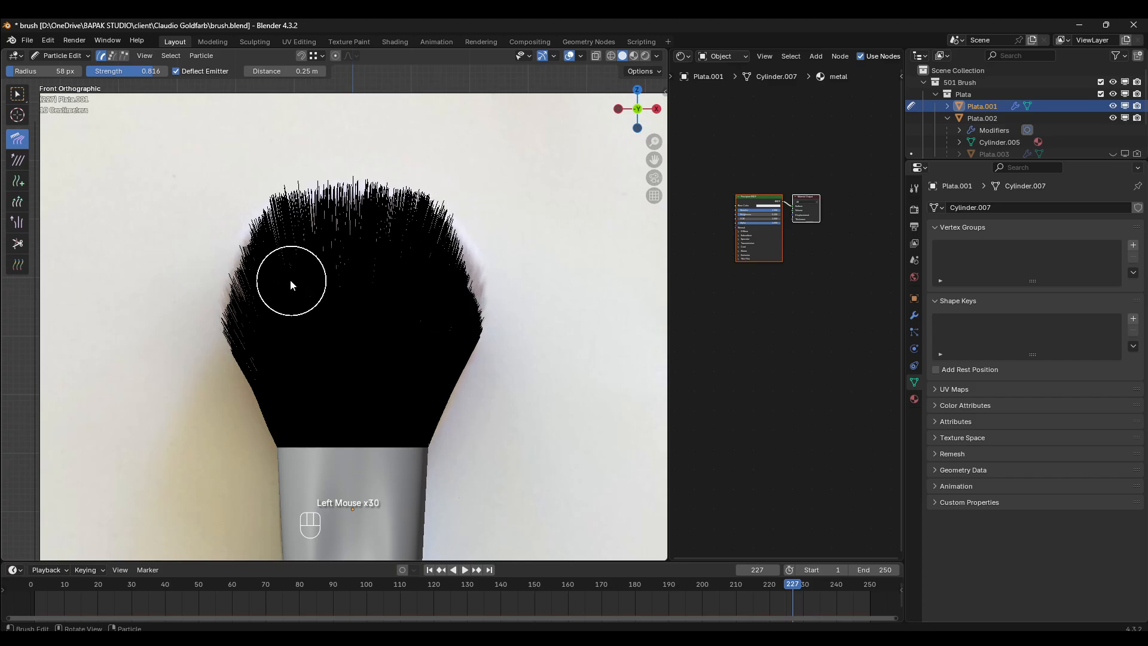
- Comb the left half of the crown and the left edge bristles upward in the front view
left_click_drag(291, 280, 321, 147)
left_click_drag(300, 257, 310, 141)
left_click_drag(342, 226, 342, 148)
mouse_move(287, 313)
left_mouse_down()
mouse_move(237, 143)
mouse_move(269, 179)
left_mouse_up()
left_click_drag(248, 382, 215, 281)
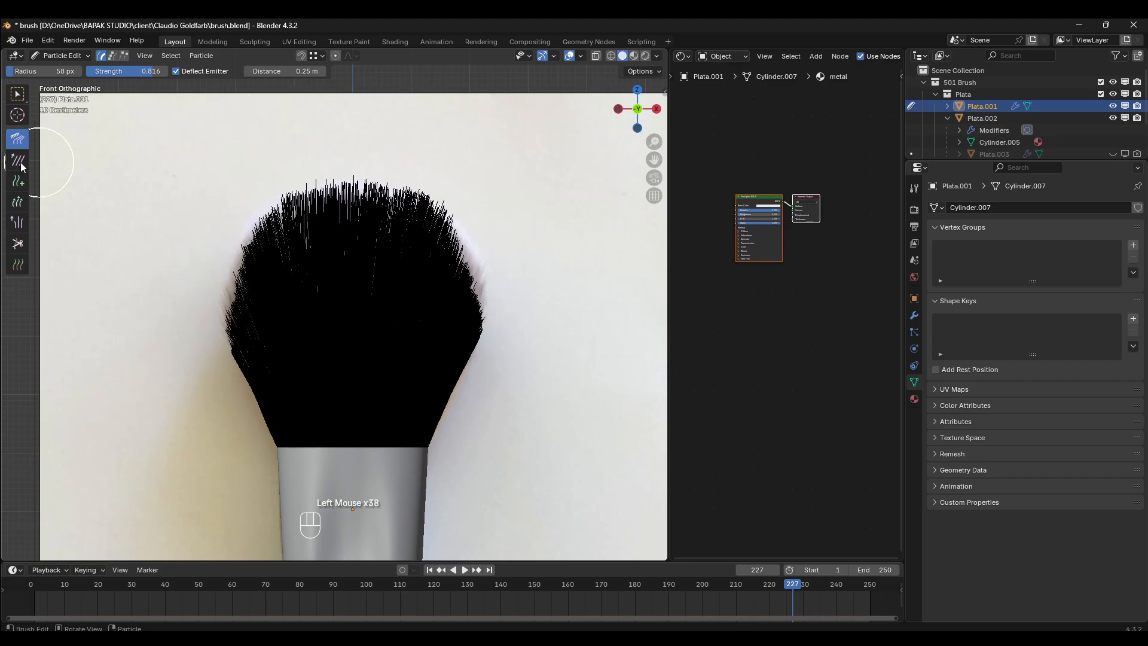
- Lengthen the middle right bristles in the front view with the Length brush, and trim their protruding tips with the Cut brush
left_click(18, 202)
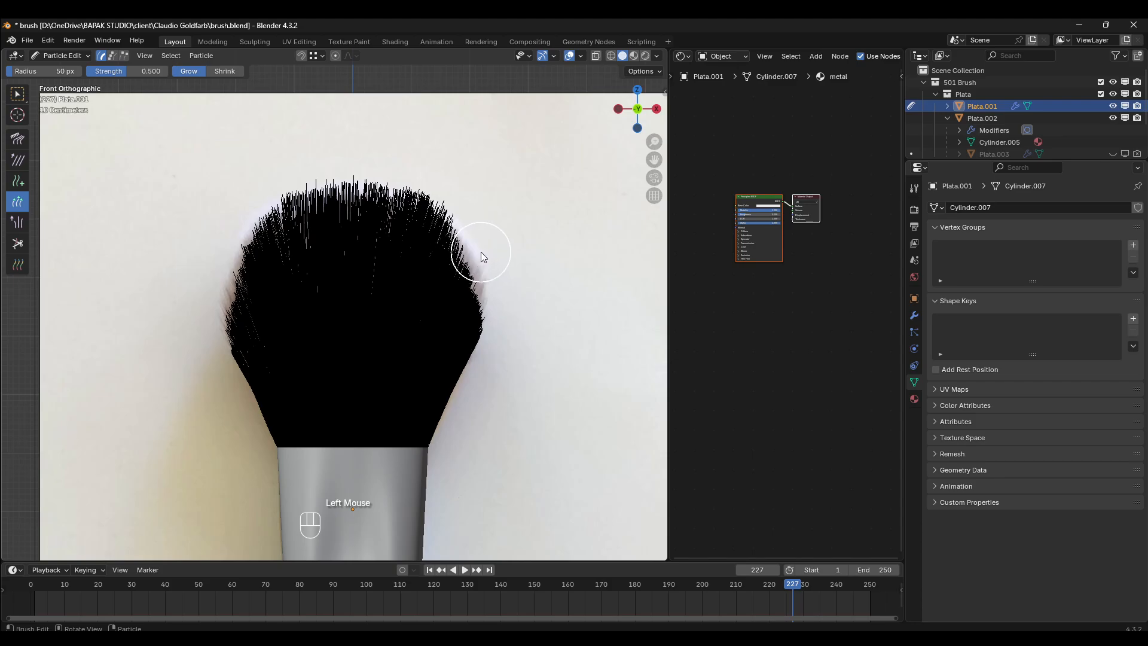
left_click(501, 303)
left_click(17, 245)
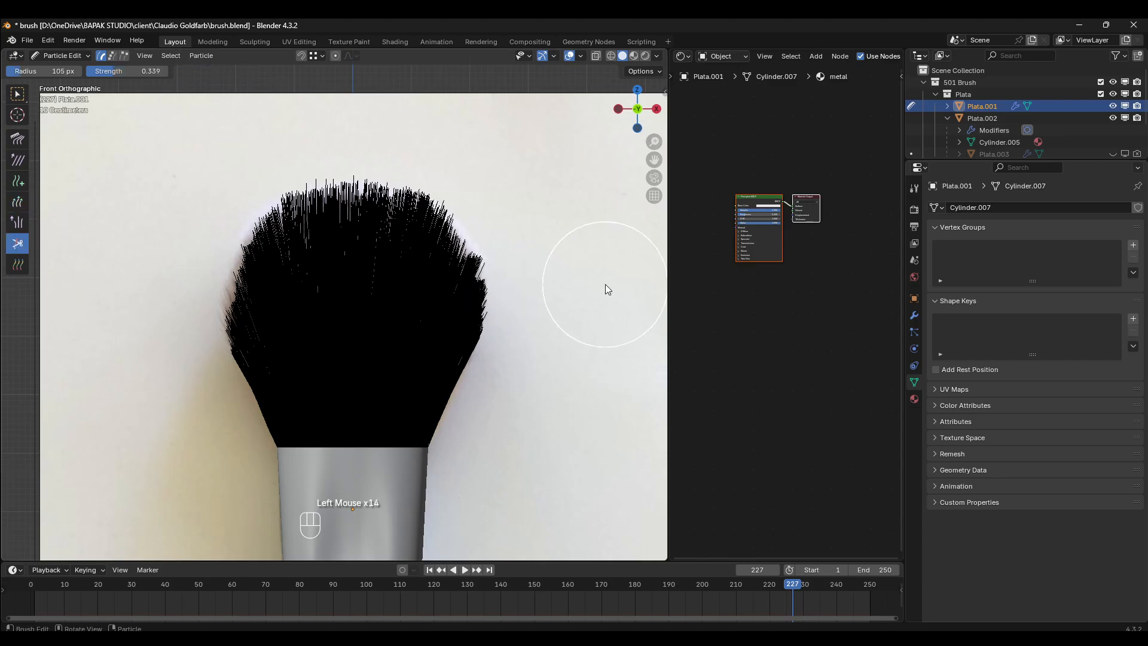
left_click(543, 278)
left_click(541, 279)
left_click(532, 256)
left_click(532, 244)
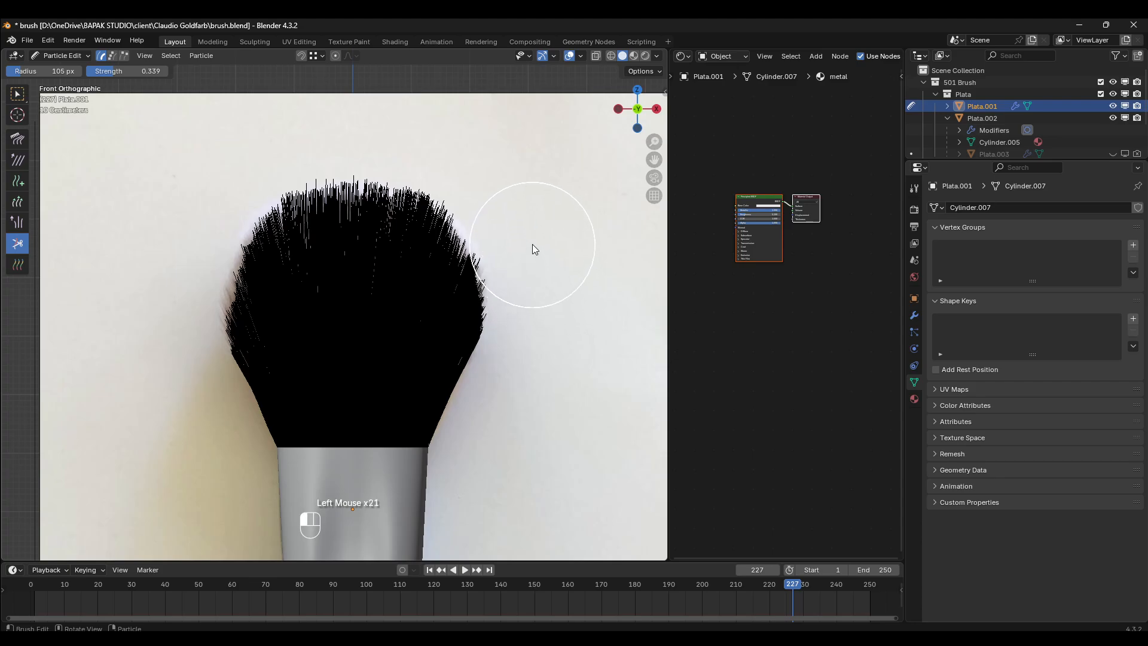
left_click(527, 236)
left_click(537, 251)
left_click(537, 261)
left_click(541, 267)
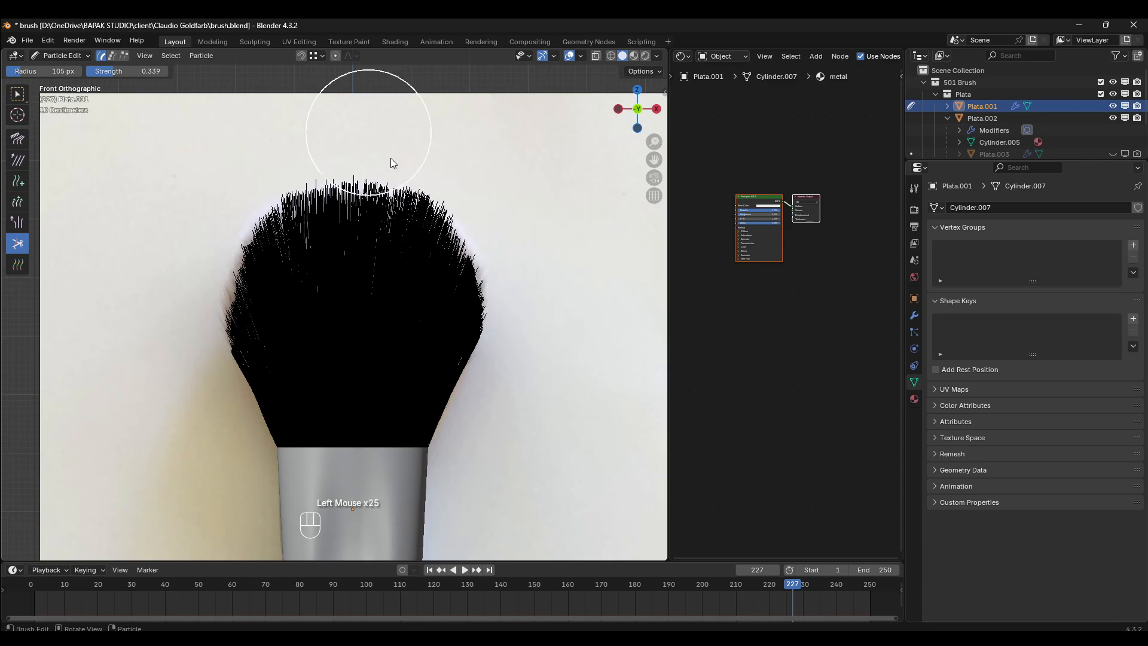
left_click(526, 254)
left_click(526, 252)
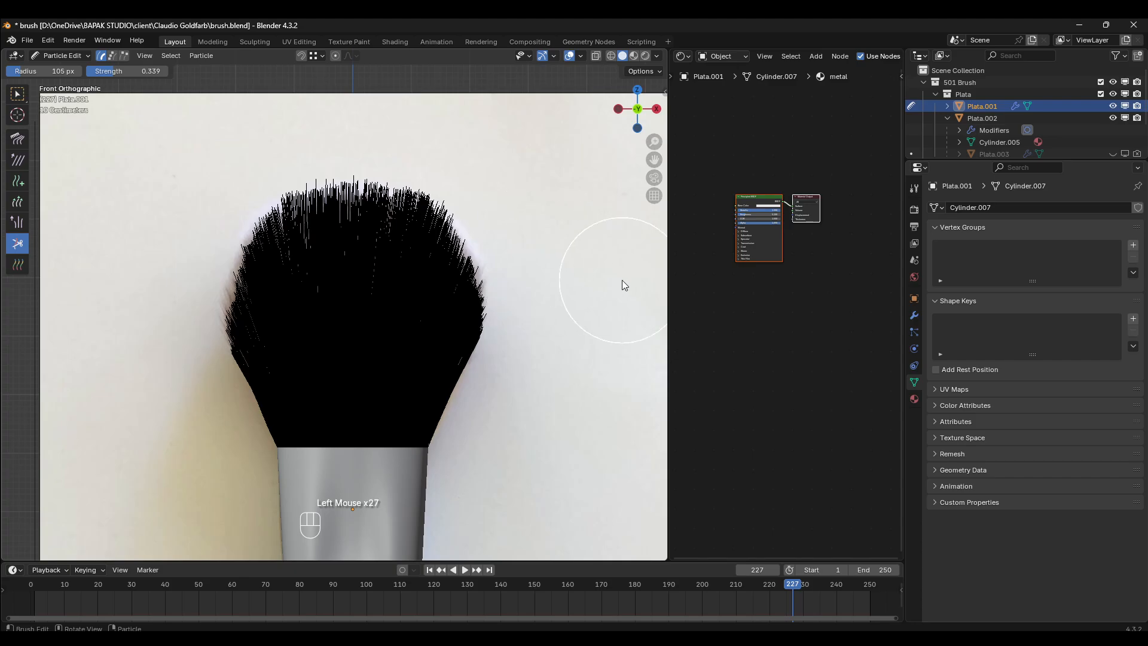
- In the side view, comb the left and right bristles upward and outward with the Comb brush to fill the reference outline
left_click(16, 94)
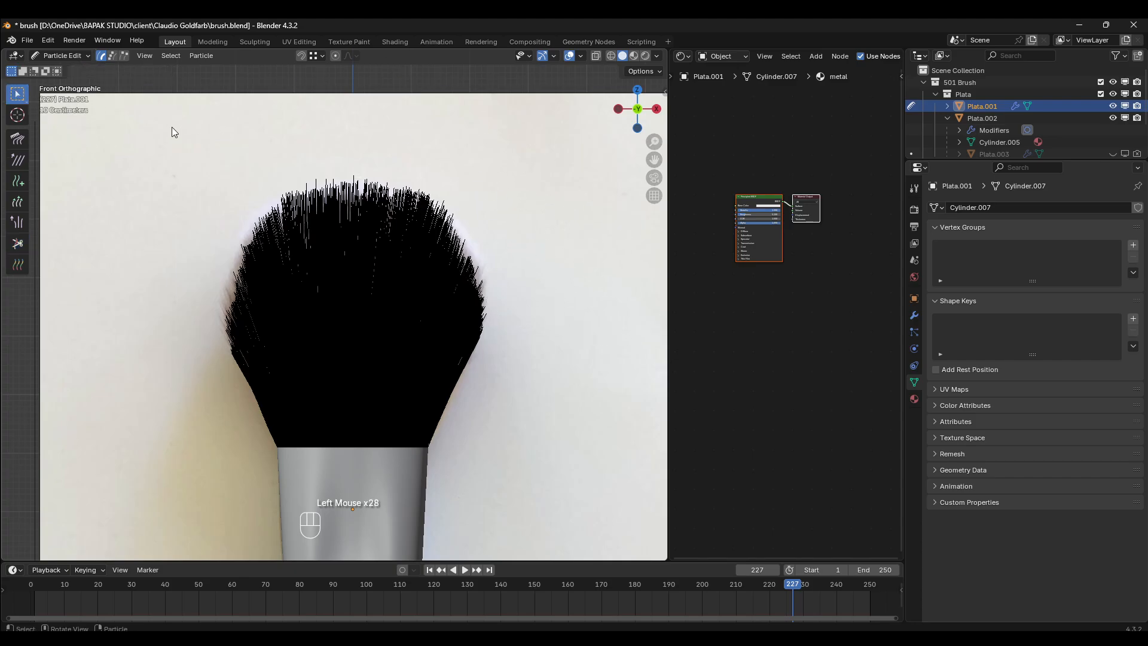
key("3")
key("1")
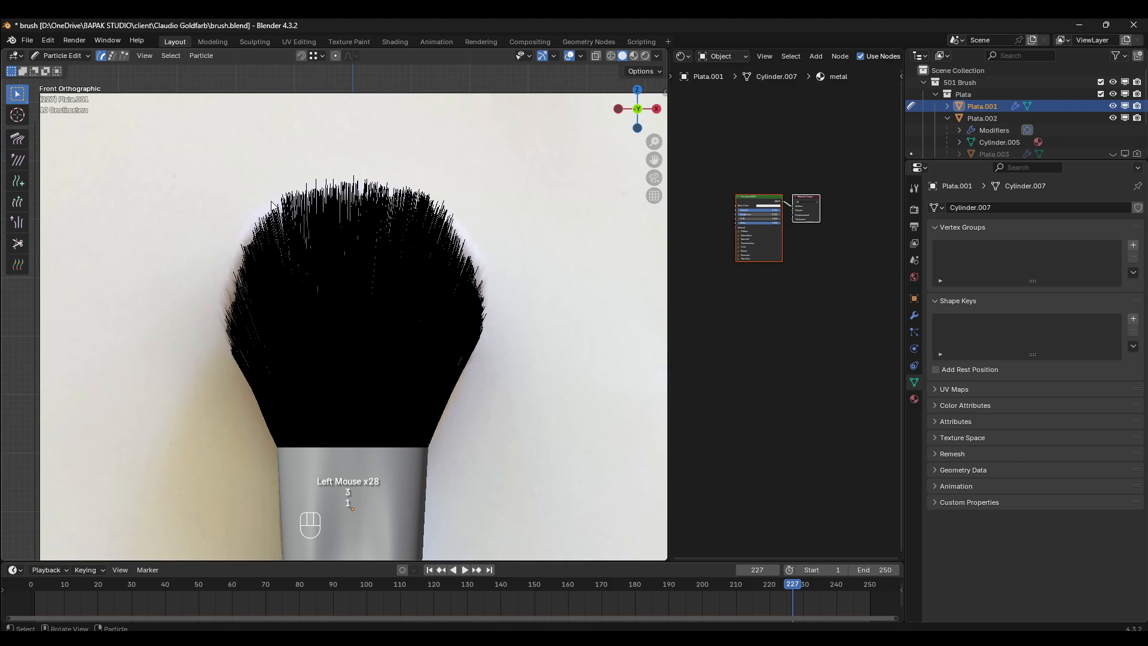
key("KP_3")
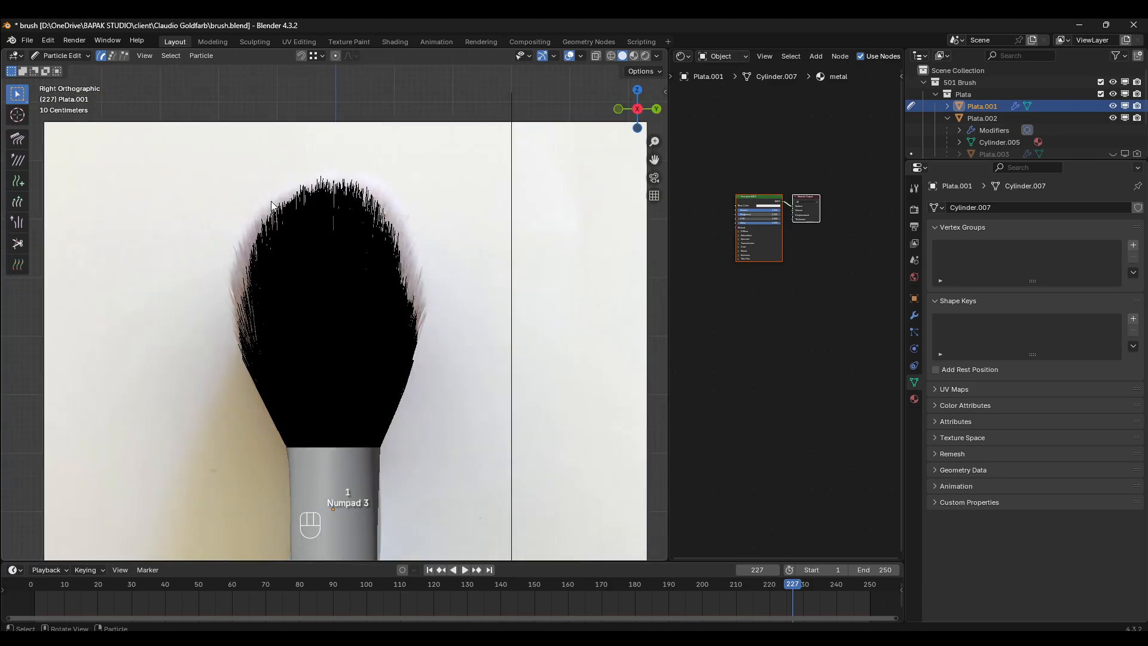
key("KP_1")
key("KP_3")
left_click(17, 138)
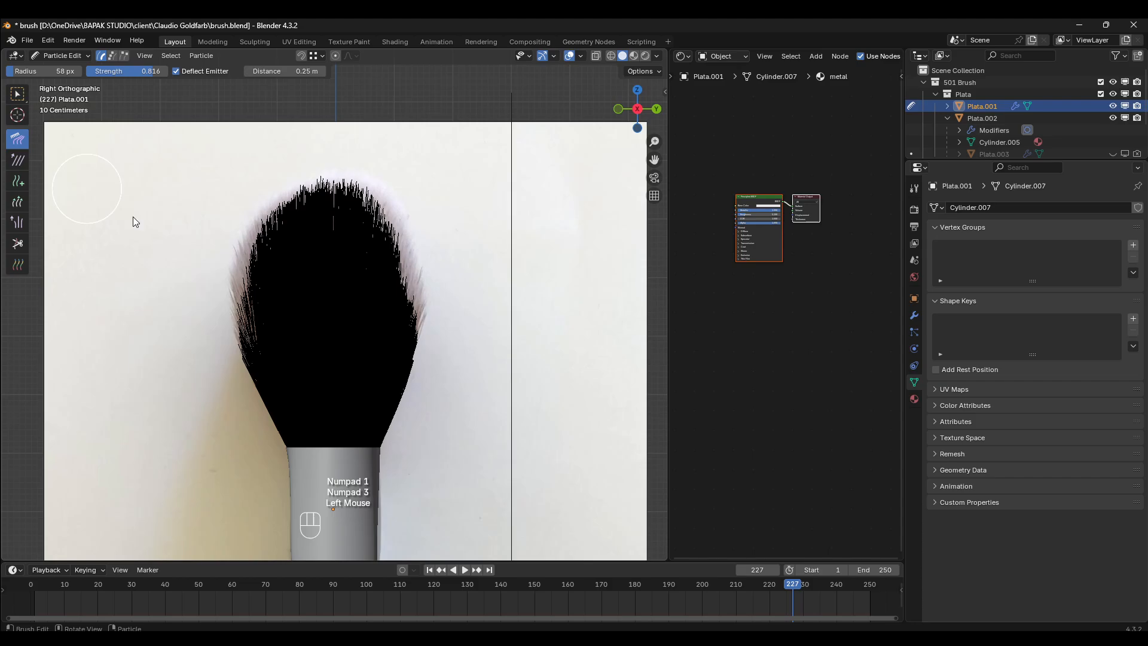
left_click_drag(264, 310, 221, 199)
key("ctrl+z")
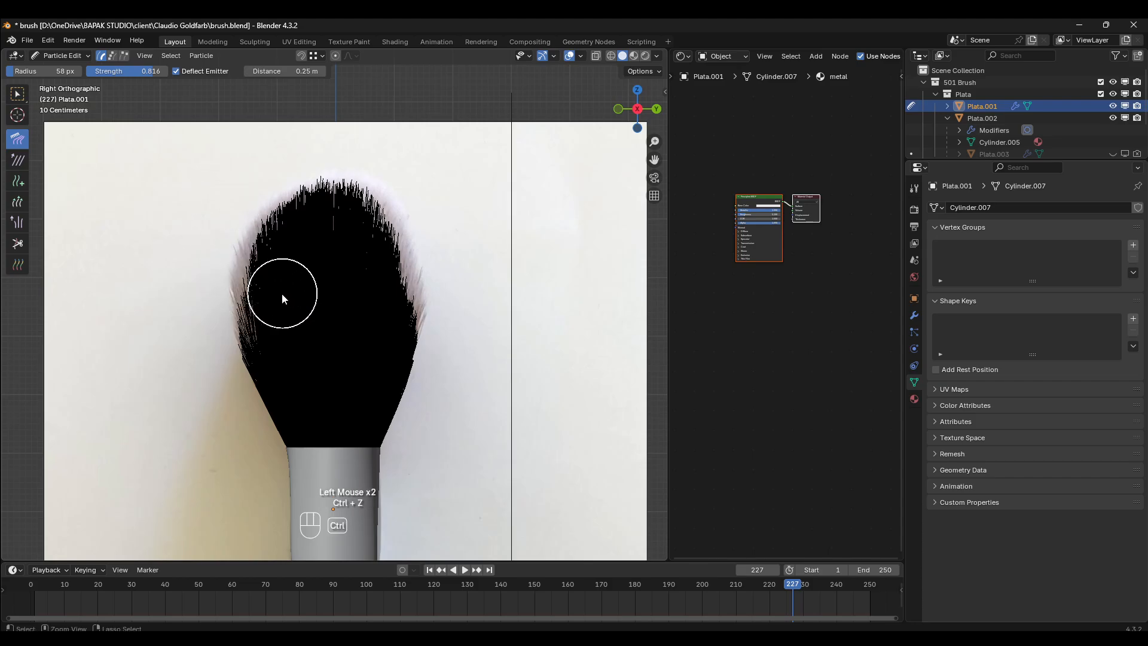
left_click_drag(278, 284, 258, 249)
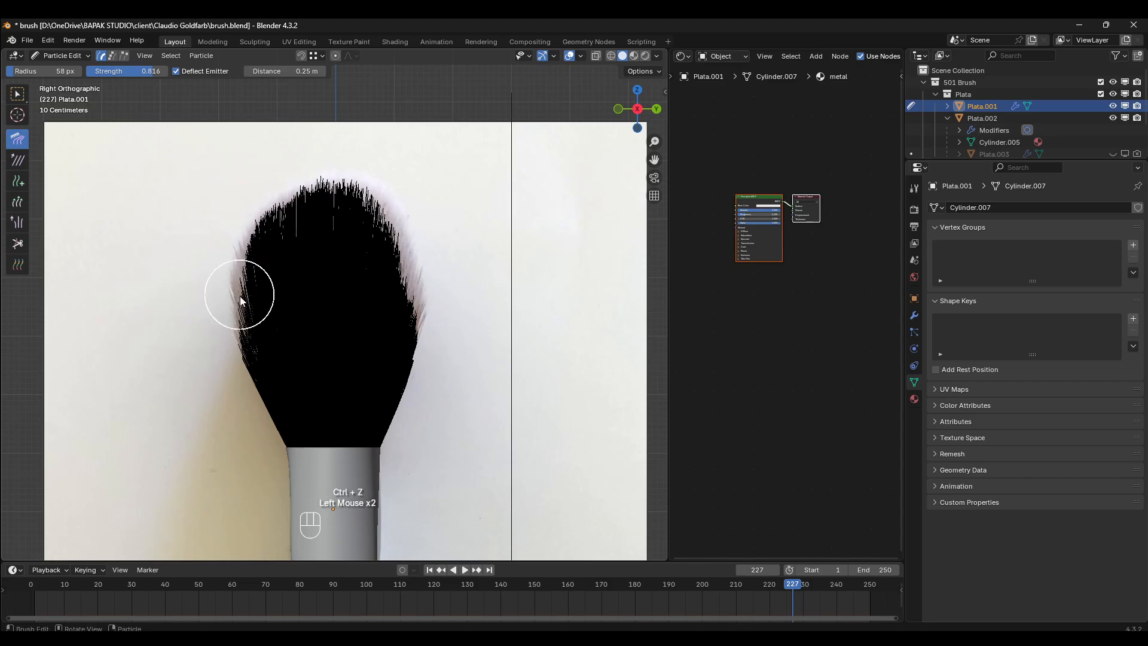
left_click_drag(241, 300, 212, 221)
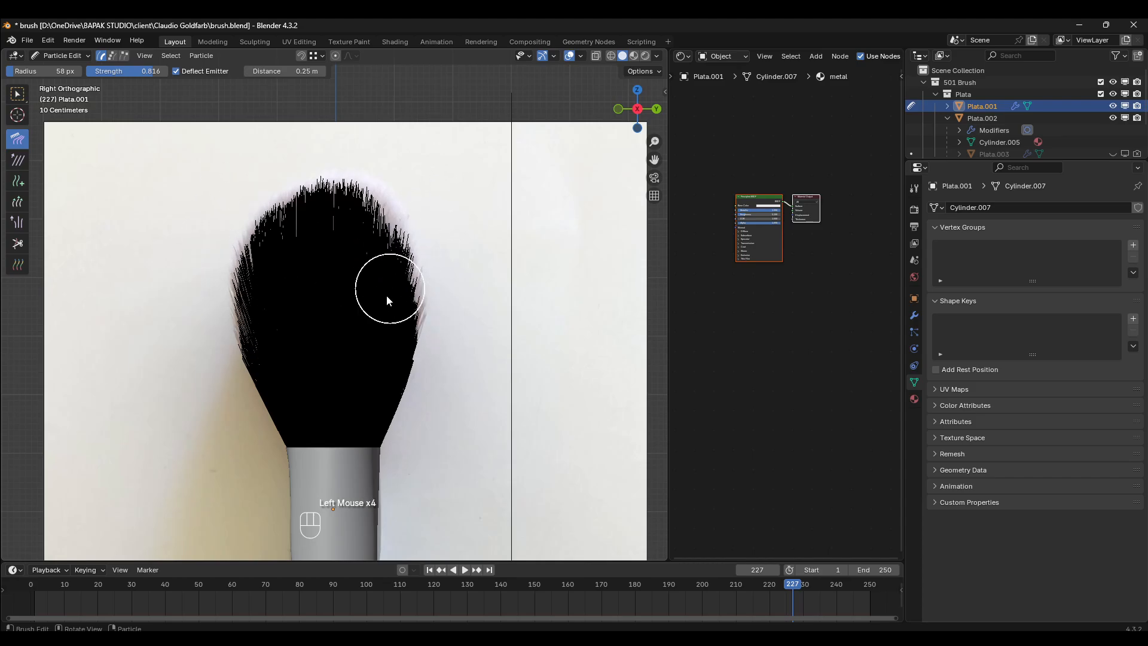
left_click_drag(386, 295, 418, 131)
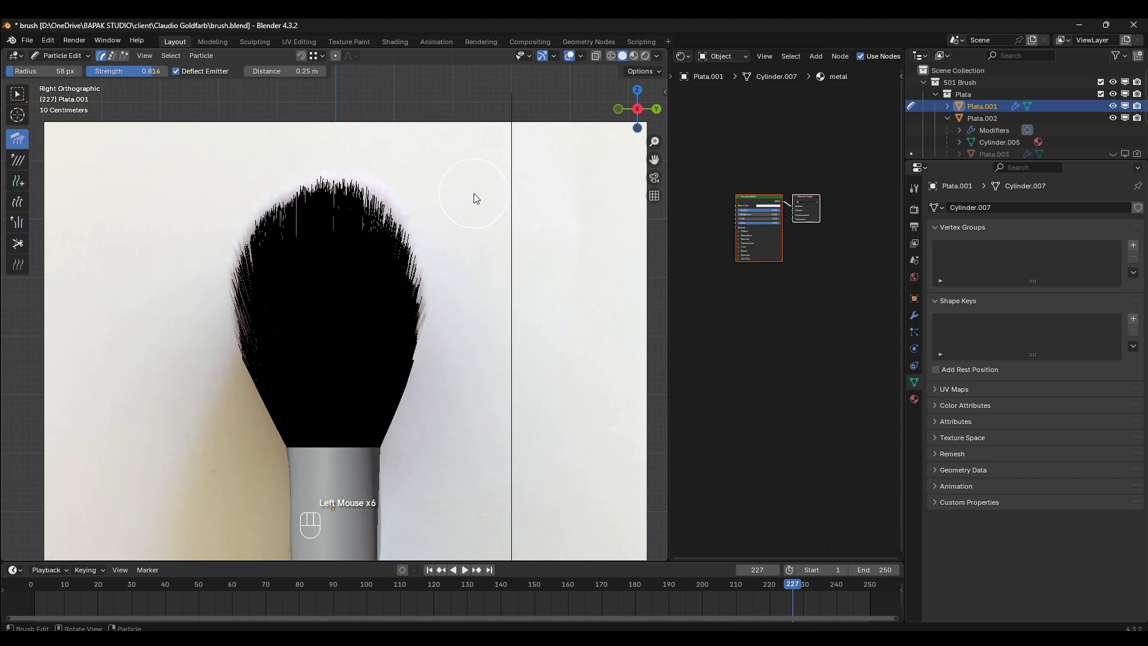
- Examine the bristle surface in Object Mode from an orbited view and the front view against the reference outline
key("KP_1")
key("KP_3")
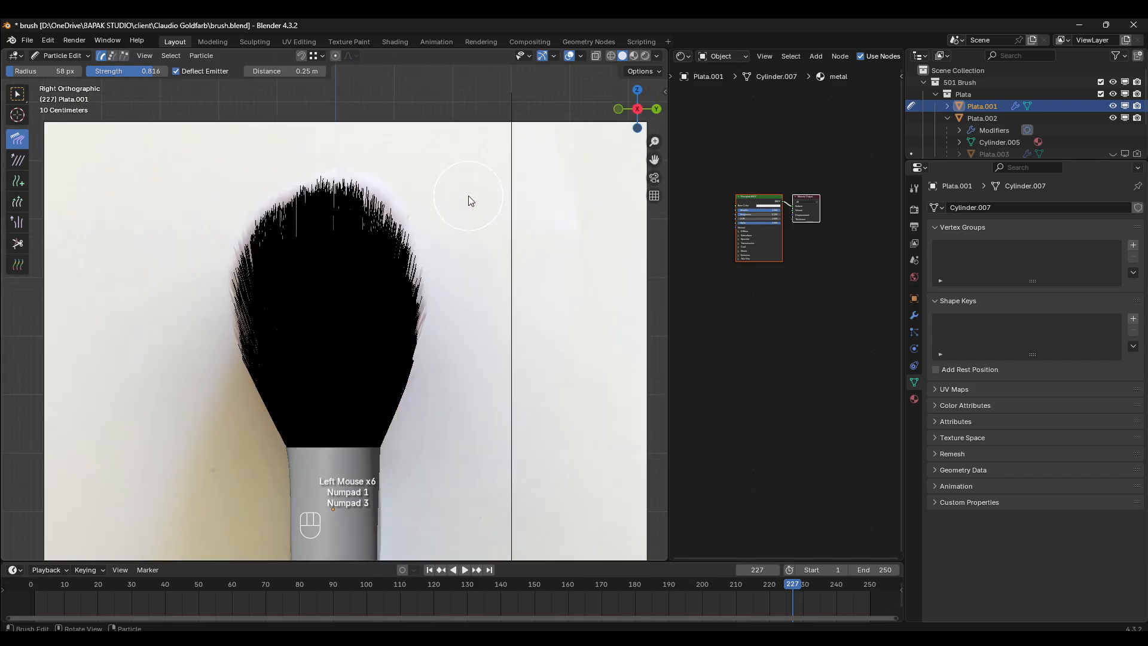
left_click(59, 55)
left_click(59, 67)
middle_click_drag(334, 304, 505, 309)
key("KP_1")
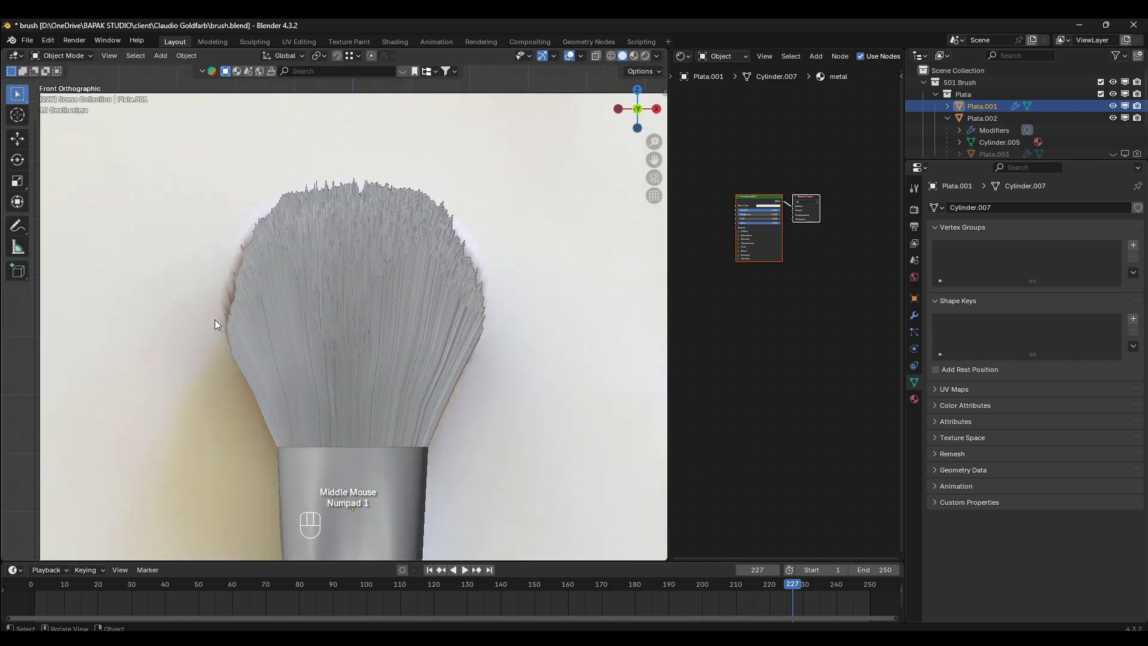
scroll(424, 347, "up", 2)
scroll(300, 257, "down", 2)
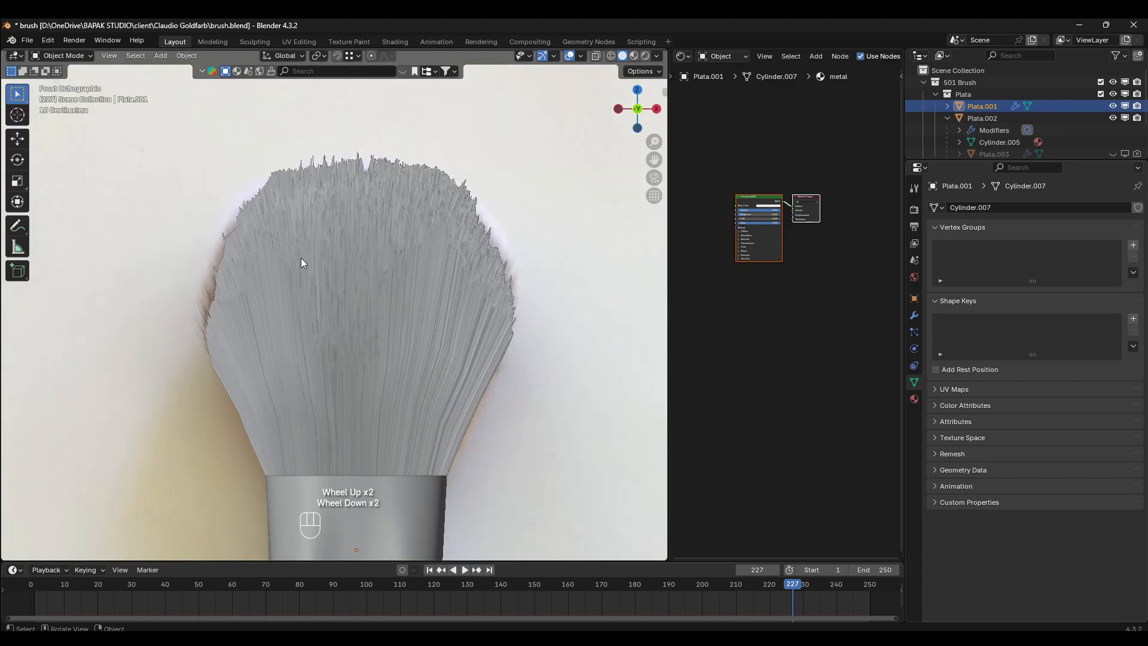
- Lengthen the left edge and lower left bristles in the front view with the Length brush in Particle Edit mode
left_click(84, 57)
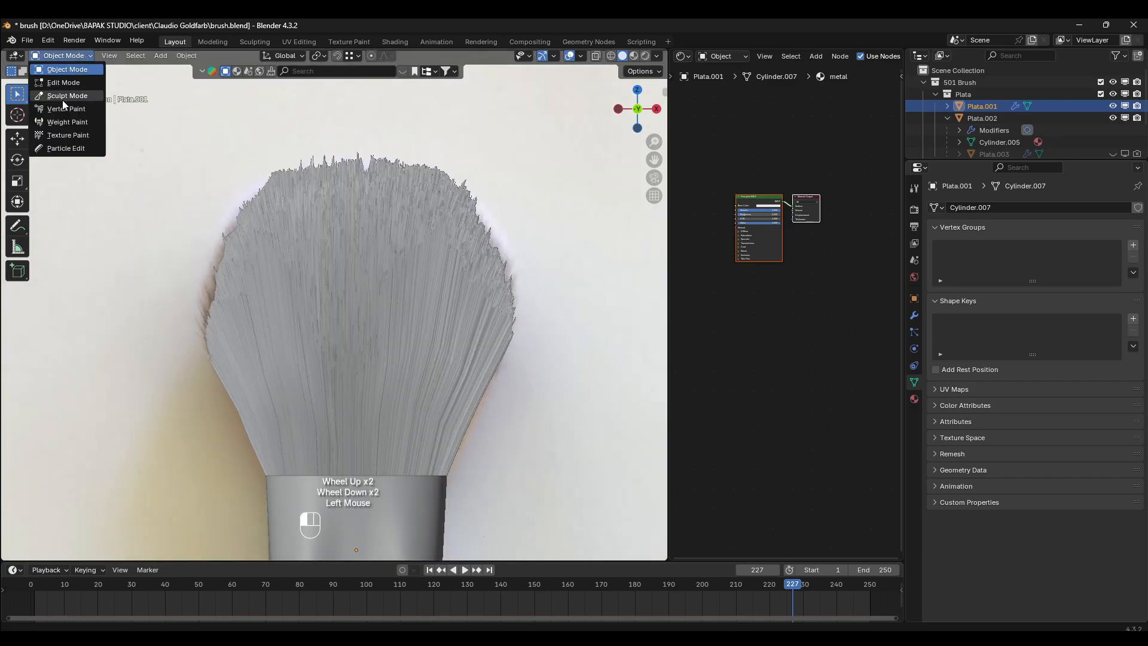
left_click(72, 149)
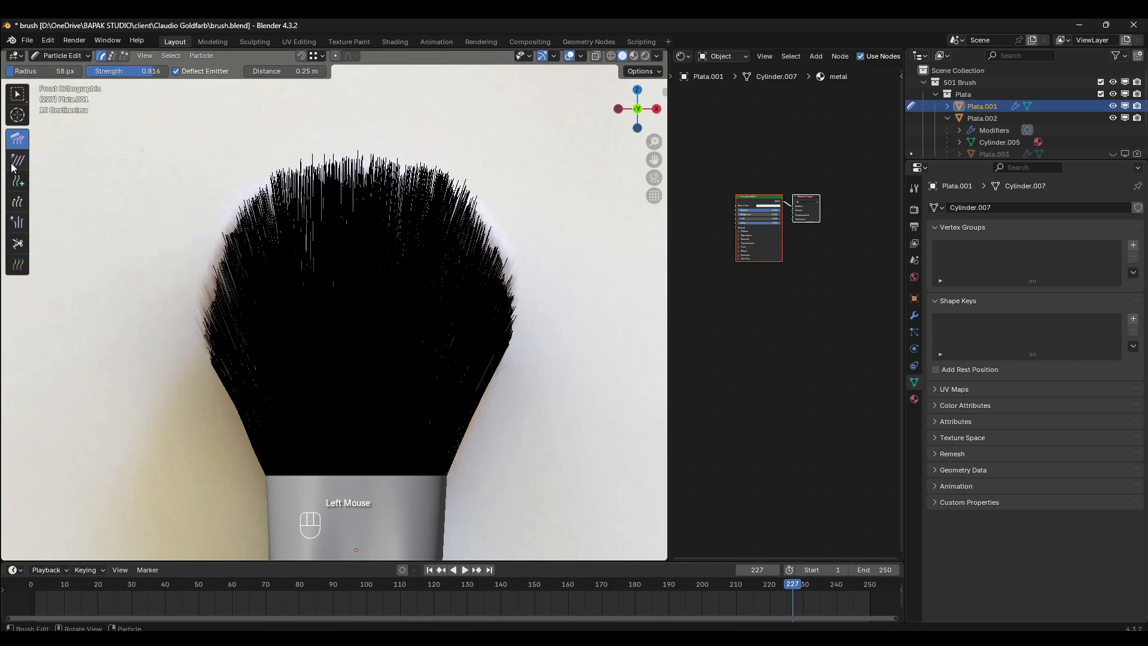
left_click(18, 183)
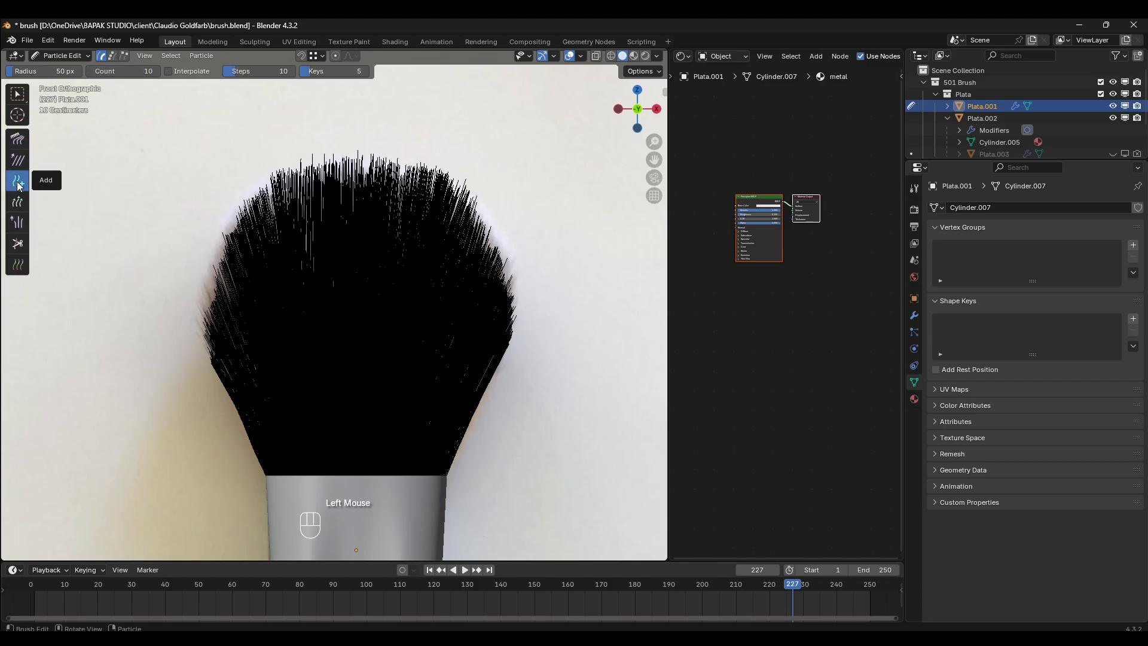
left_click(18, 202)
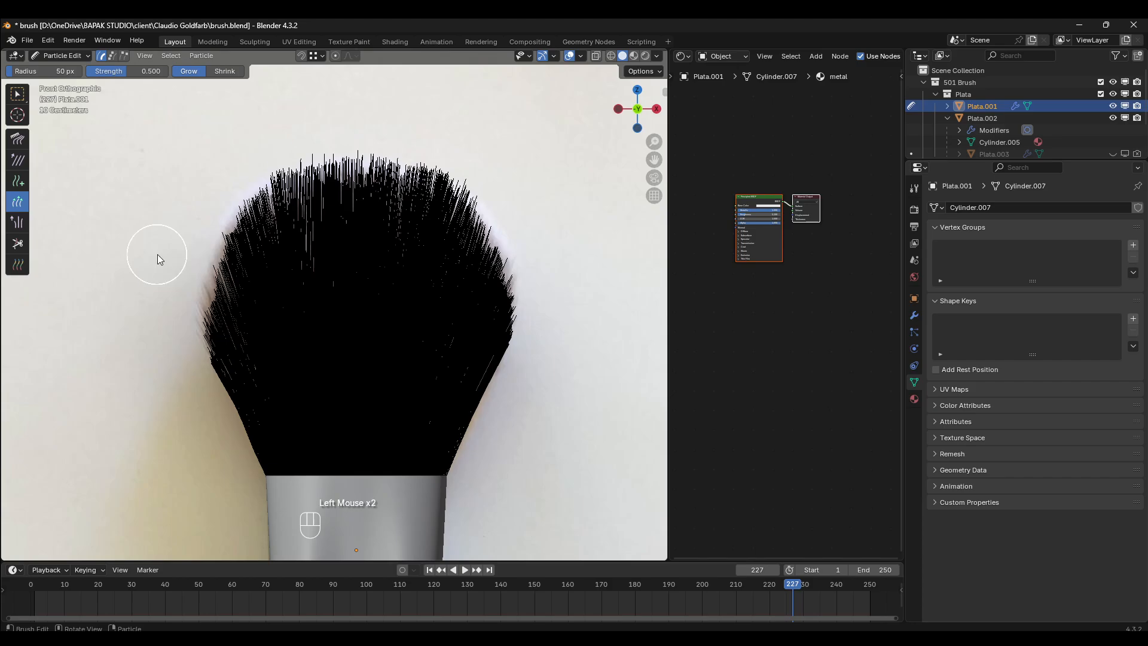
left_click(187, 289)
left_click(184, 297)
left_click(186, 284)
left_click(191, 267)
left_click(193, 251)
left_click(204, 256)
left_click(205, 242)
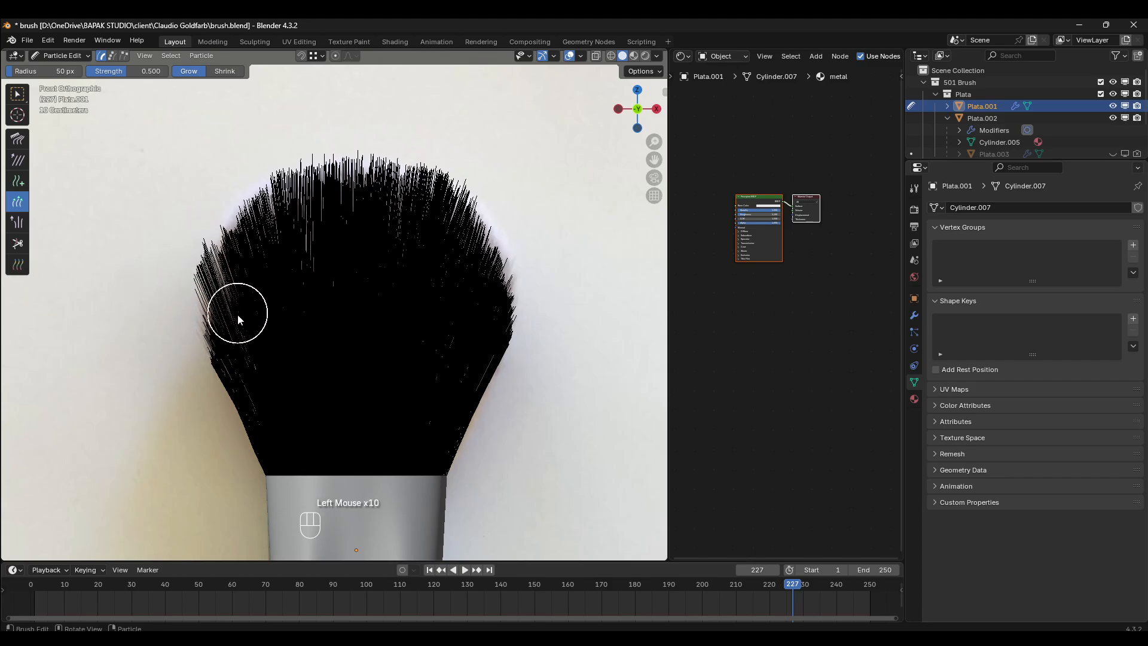
left_click(245, 346)
left_click(264, 362)
left_click(259, 364)
left_click(263, 367)
left_click(293, 385)
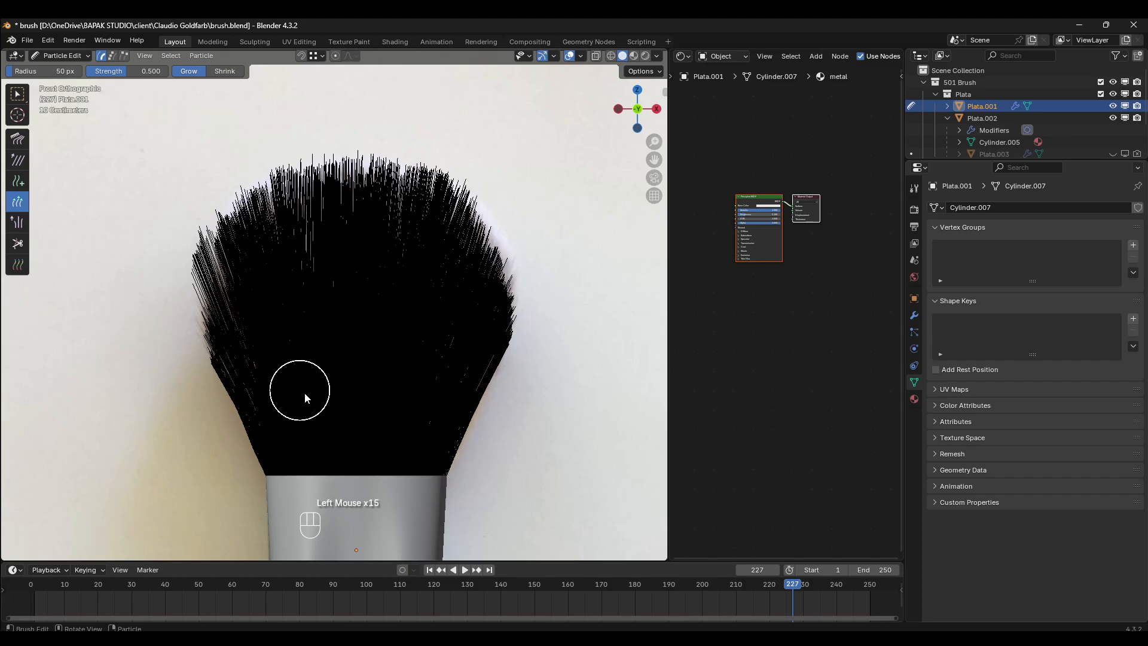
left_click(246, 407)
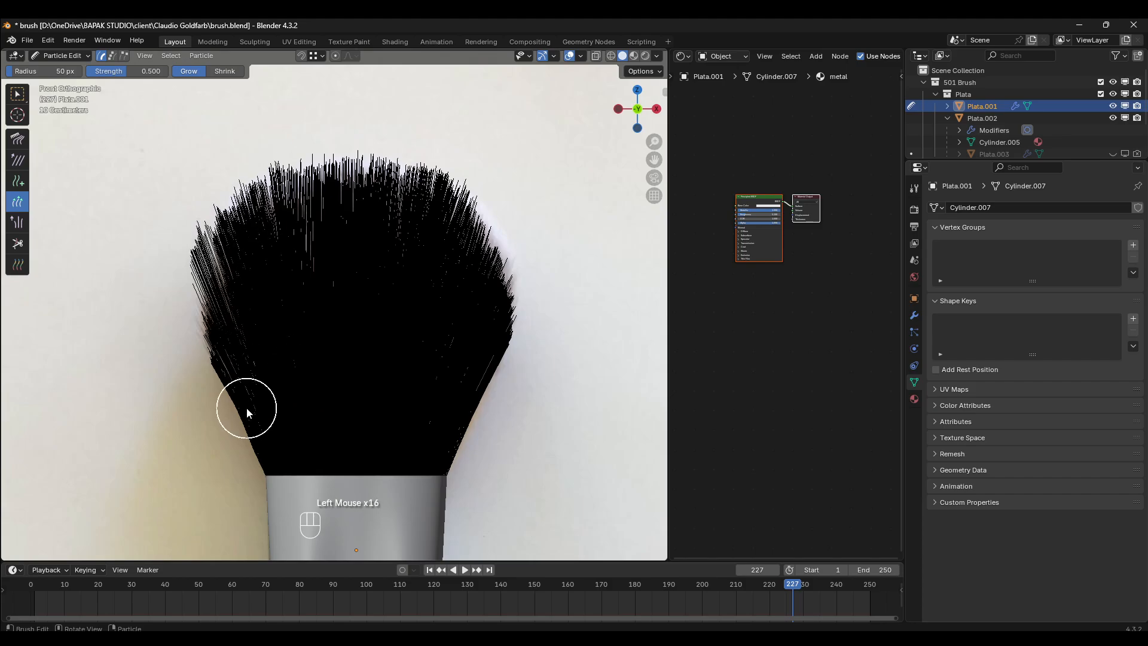
- Trim the overgrown left edge and left shoulder bristles in the front view with the Cut brush
left_click(17, 244)
left_click(145, 279)
left_click(153, 248)
left_click(167, 209)
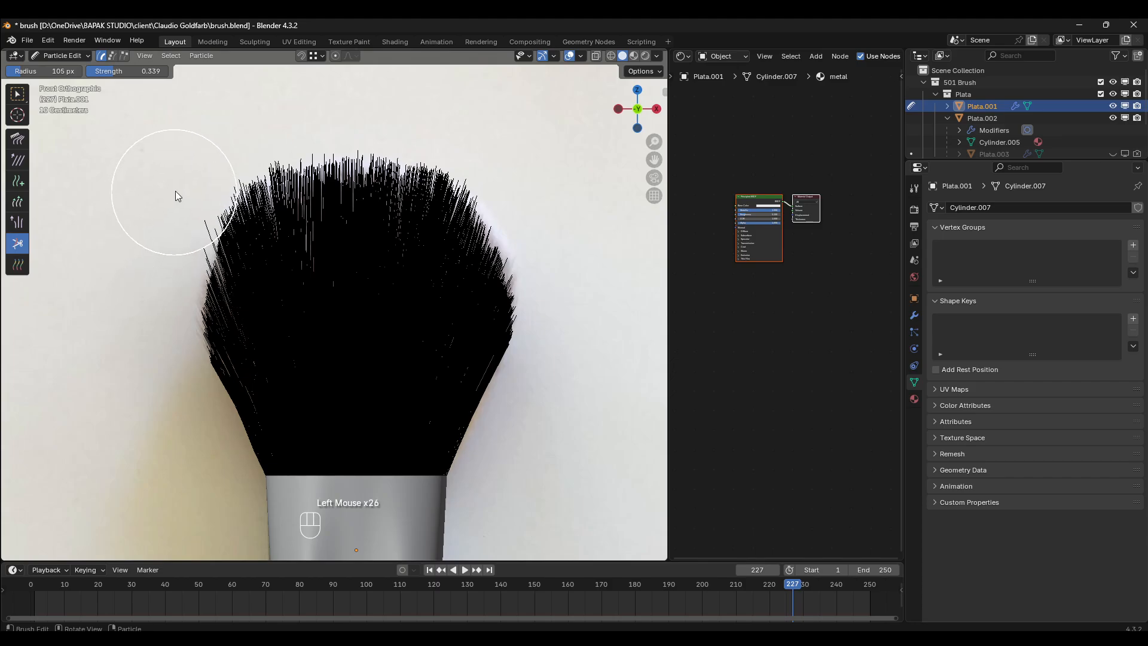
left_click(184, 180)
left_click(216, 145)
left_click(210, 154)
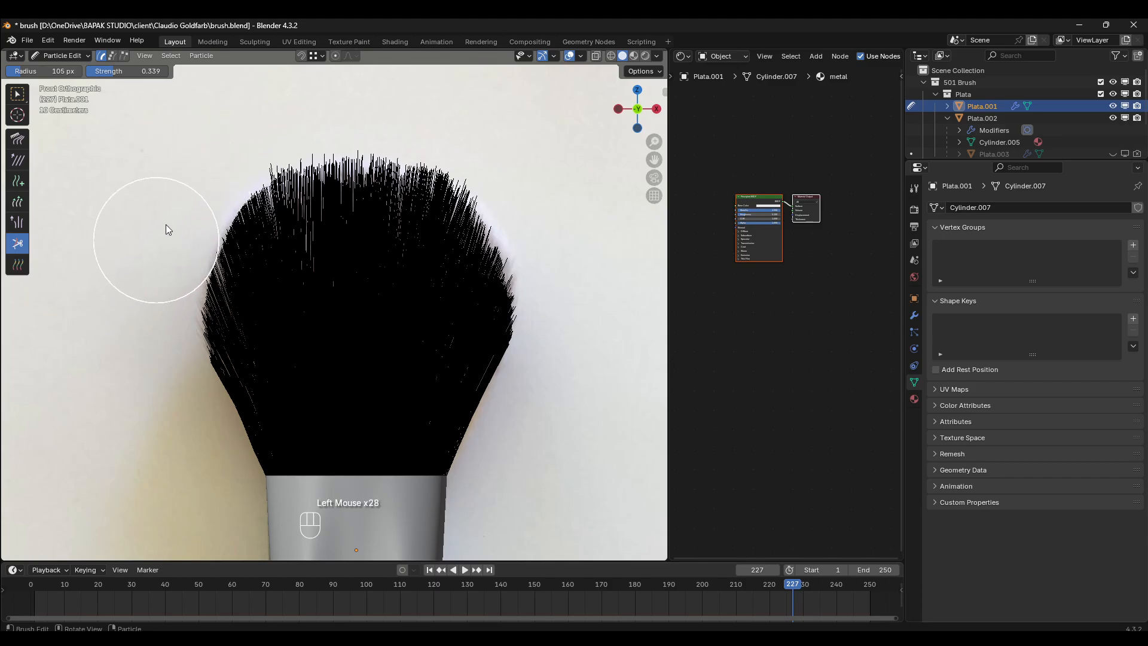
- Undo the last cut and trim the bristle tips again along the left edge, left shoulder and left crown
key("ctrl+z")
left_click_drag(147, 256, 225, 131)
left_click_drag(163, 174, 248, 125)
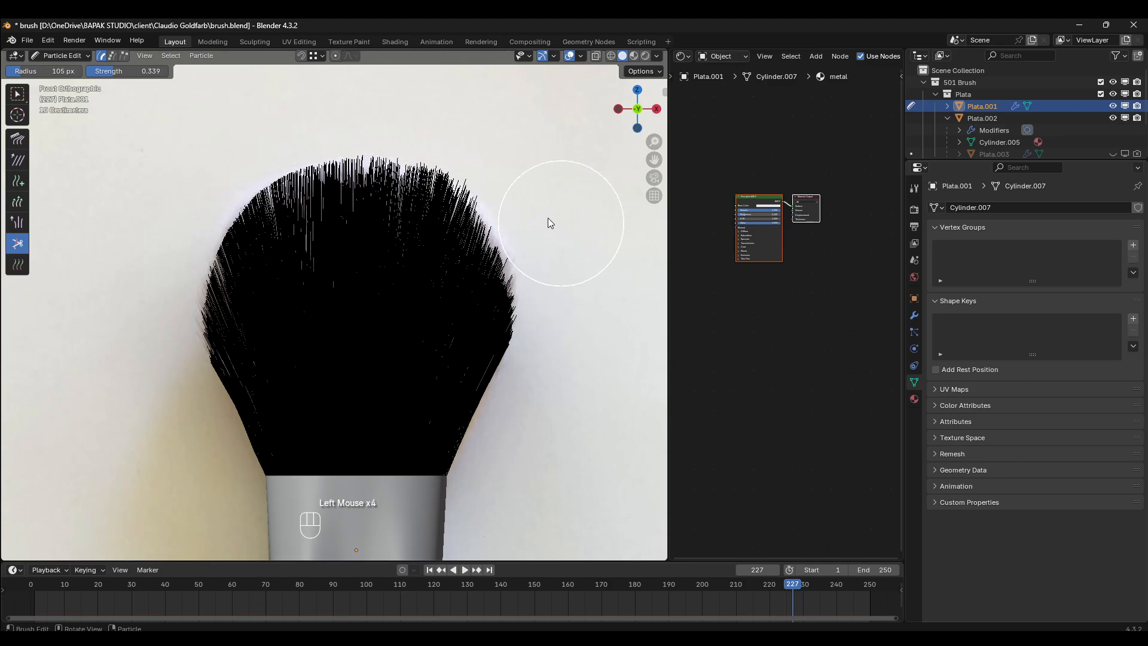
left_click(178, 212)
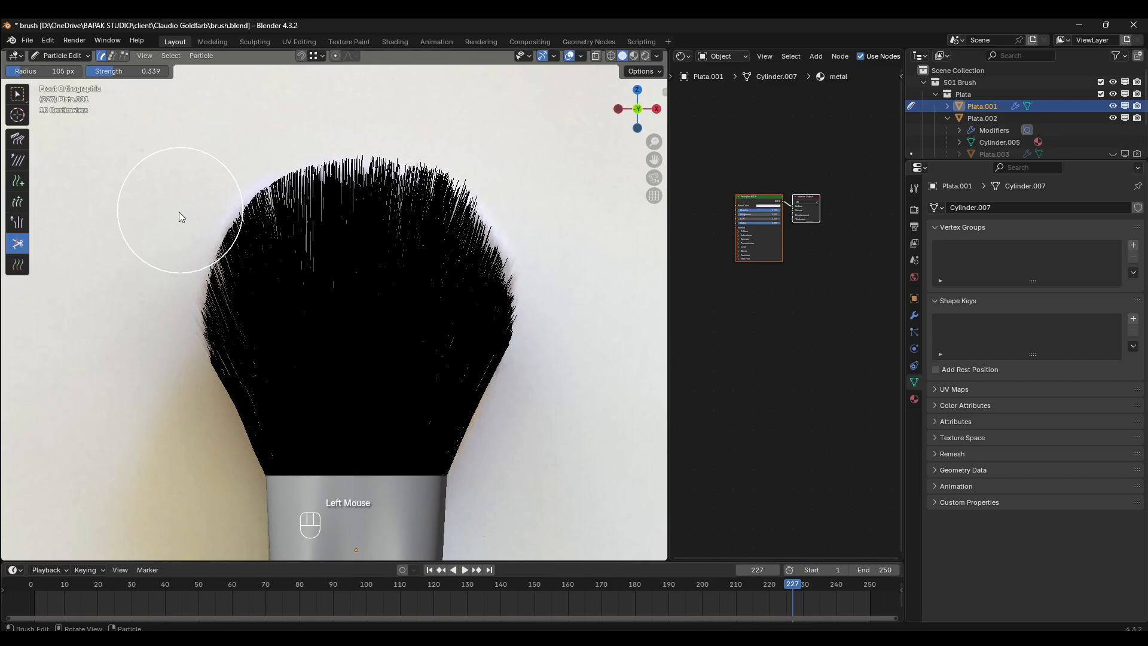
left_click(177, 214)
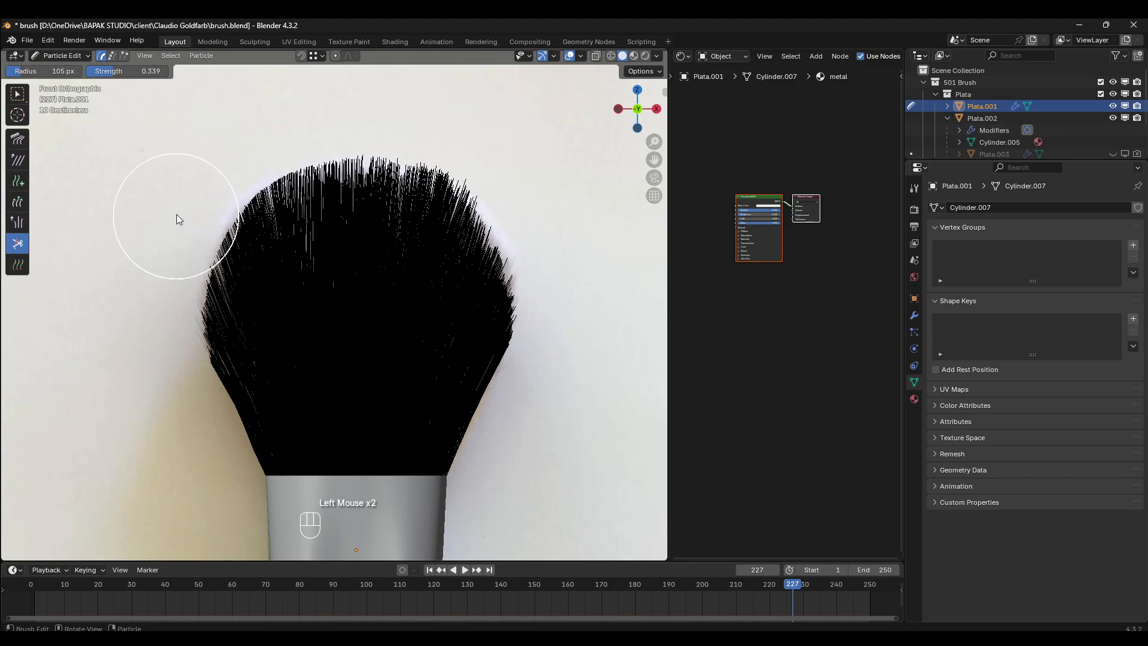
left_click(160, 275)
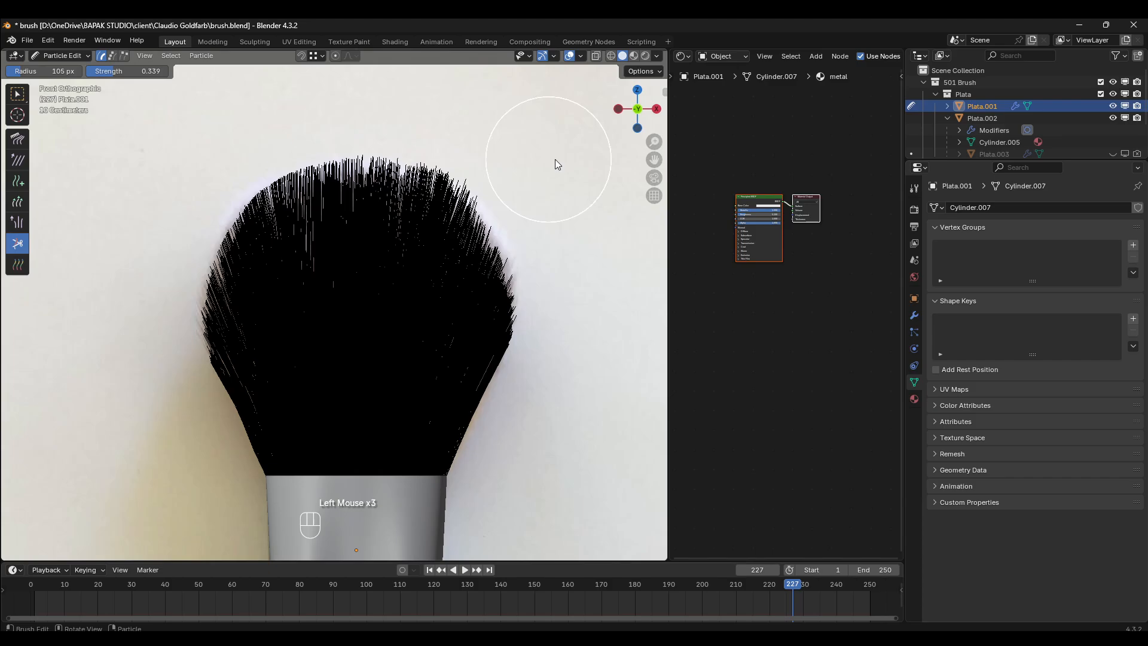
- Trim the protruding tips along the right crown and right shoulder in the front view with the Cut brush
left_click(479, 145)
left_click(472, 137)
left_click(454, 121)
left_click(456, 119)
left_click(472, 122)
left_click(499, 142)
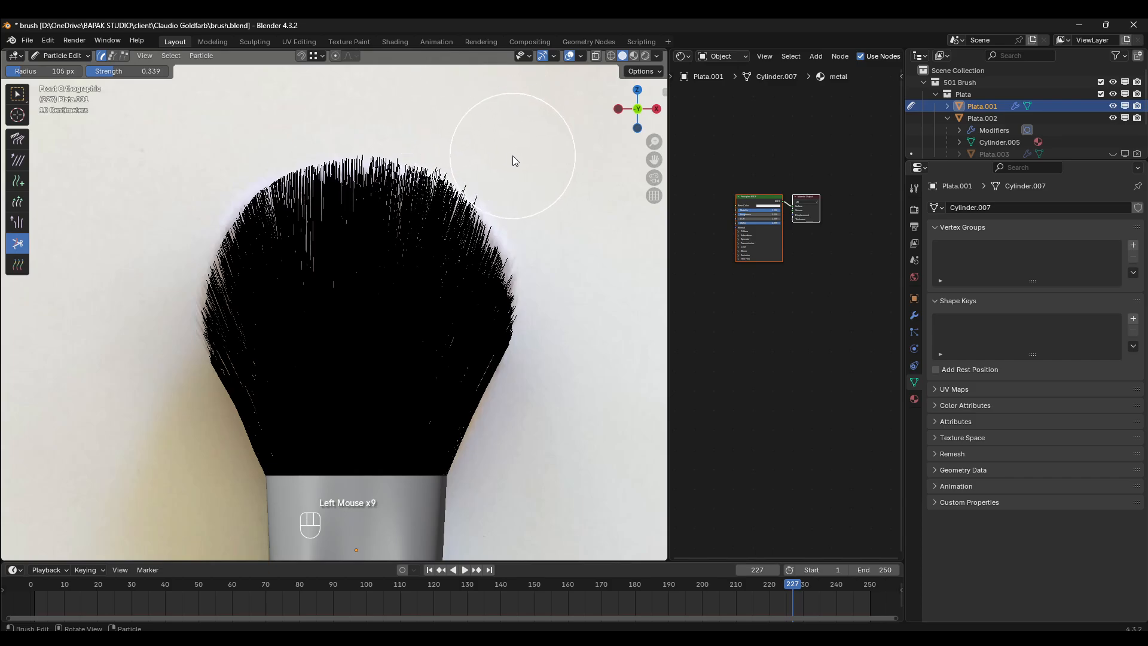
left_click(515, 156)
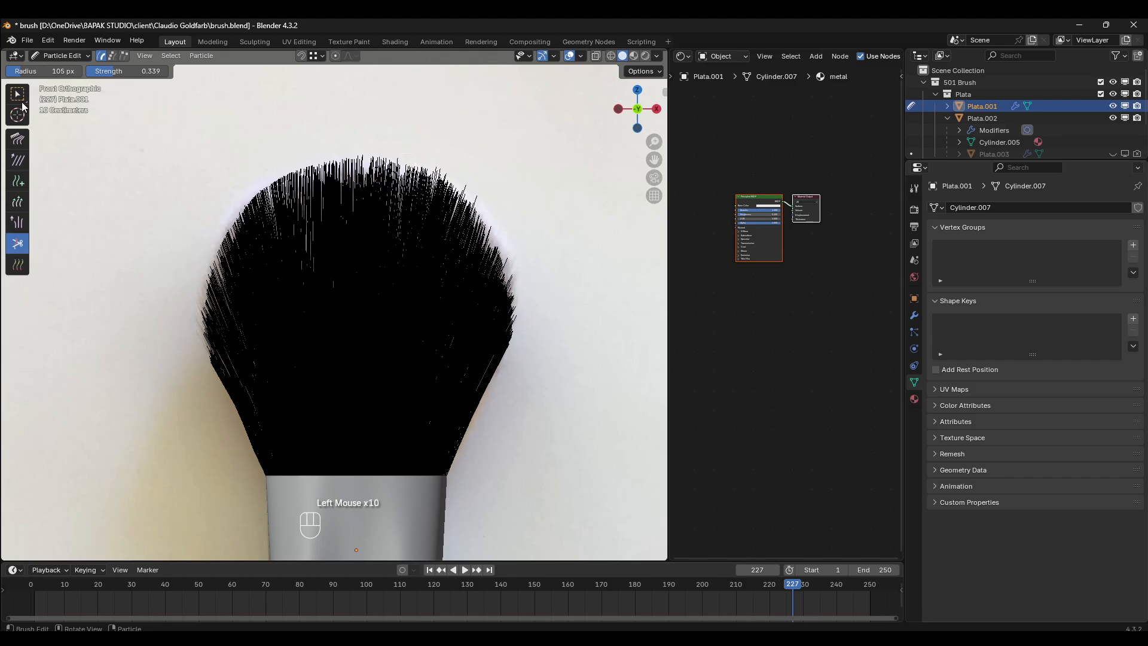
- Lengthen the right-side bristles from the middle down to the base in the front view with the Length brush
left_click(17, 202)
left_click(464, 318)
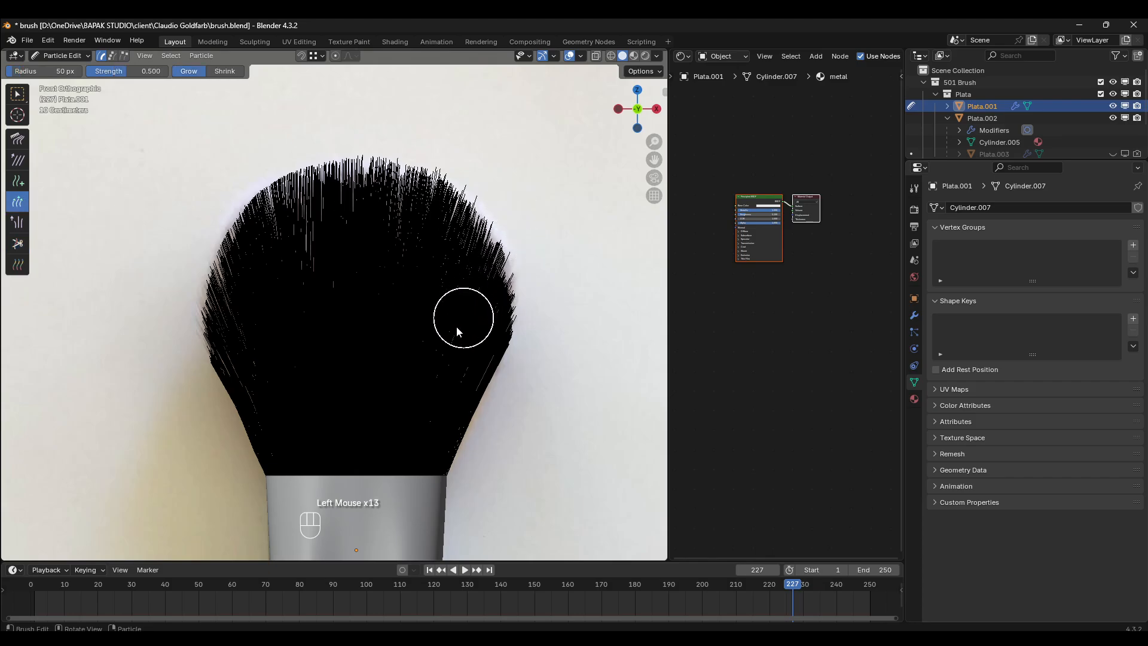
left_click(453, 332)
left_click(436, 361)
left_click(427, 400)
left_click(427, 417)
left_click(447, 418)
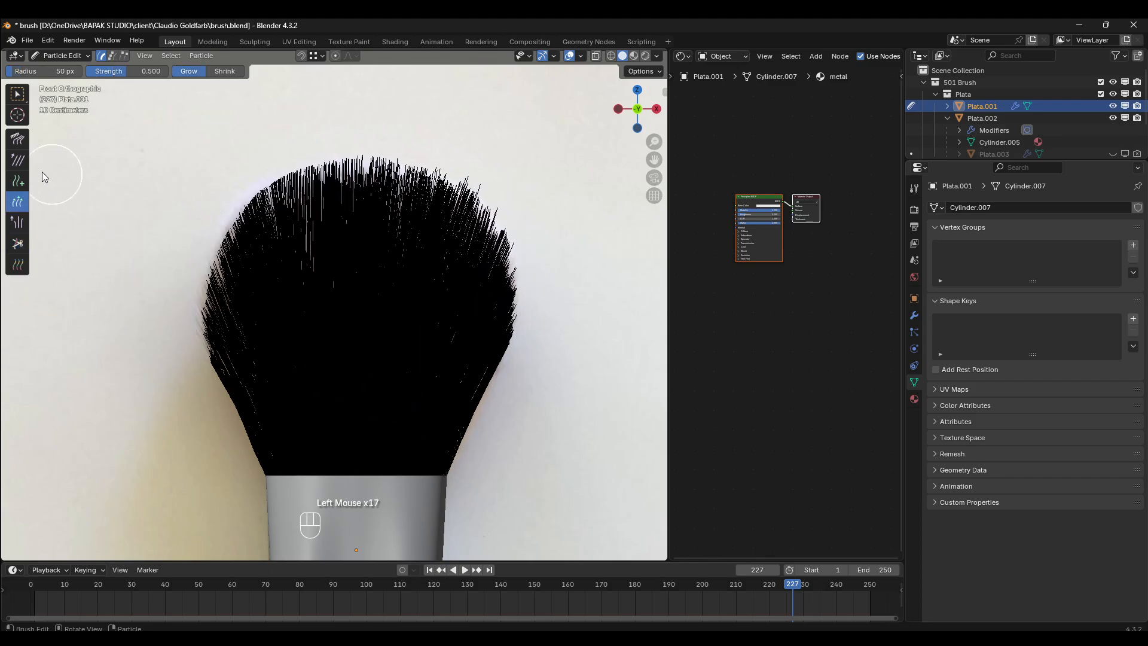
- Trim the lengthened bristle tips along the right shoulder and upper right edge with the Cut brush
left_click(18, 244)
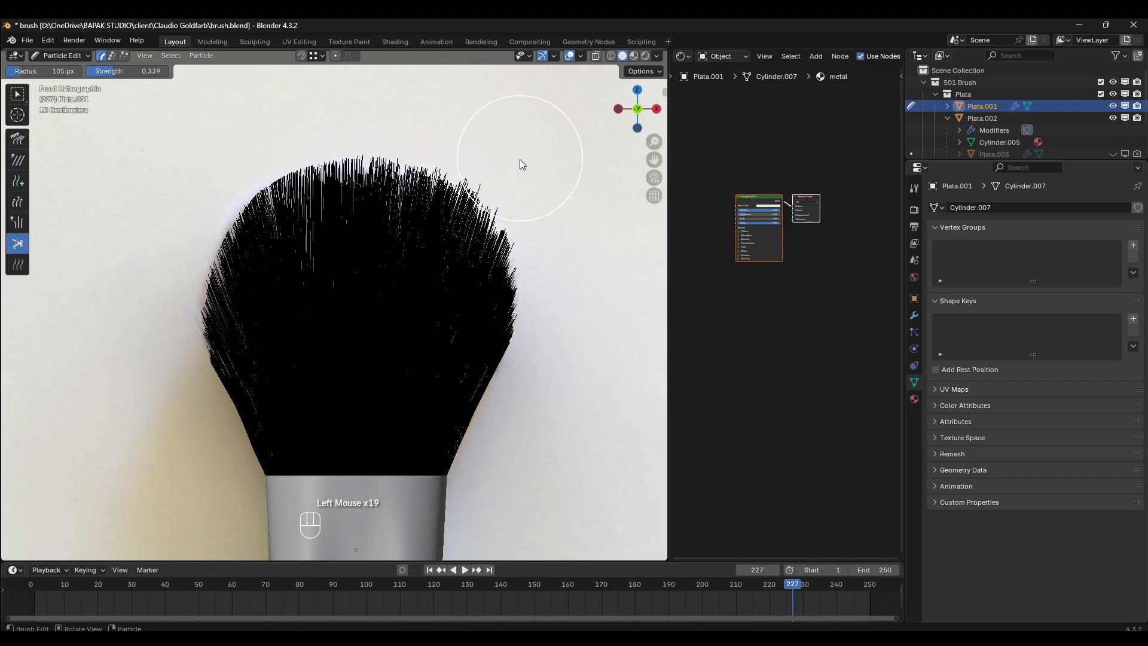
left_click(551, 190)
left_click(555, 213)
left_click(560, 223)
left_click(564, 229)
left_click(531, 166)
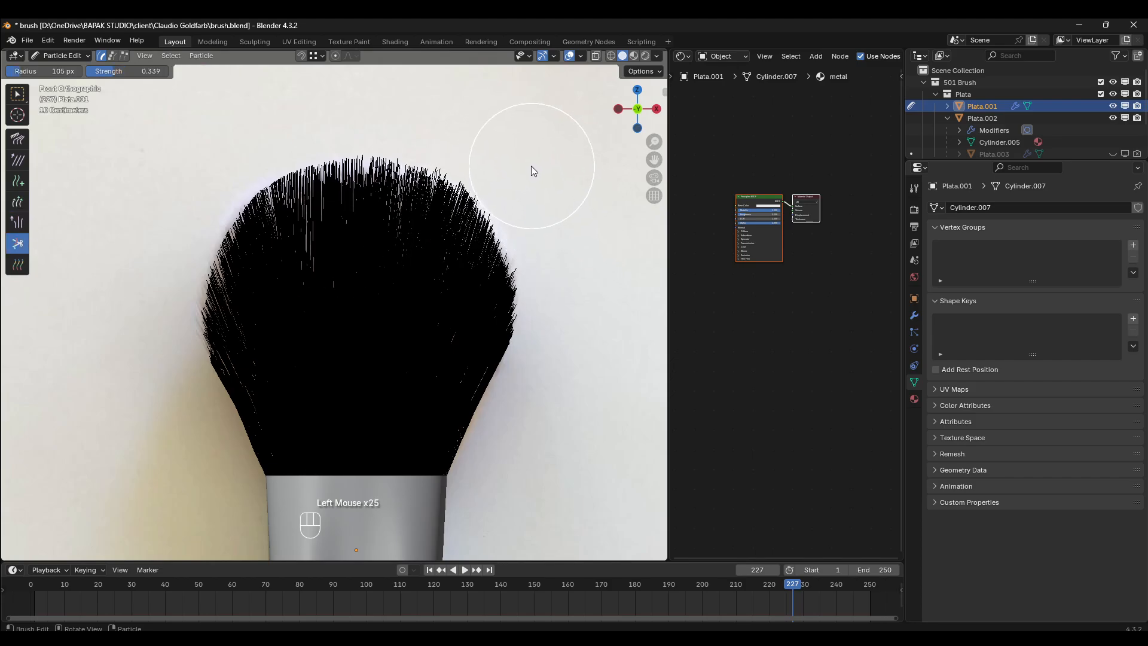
left_click(556, 197)
left_click(371, 218)
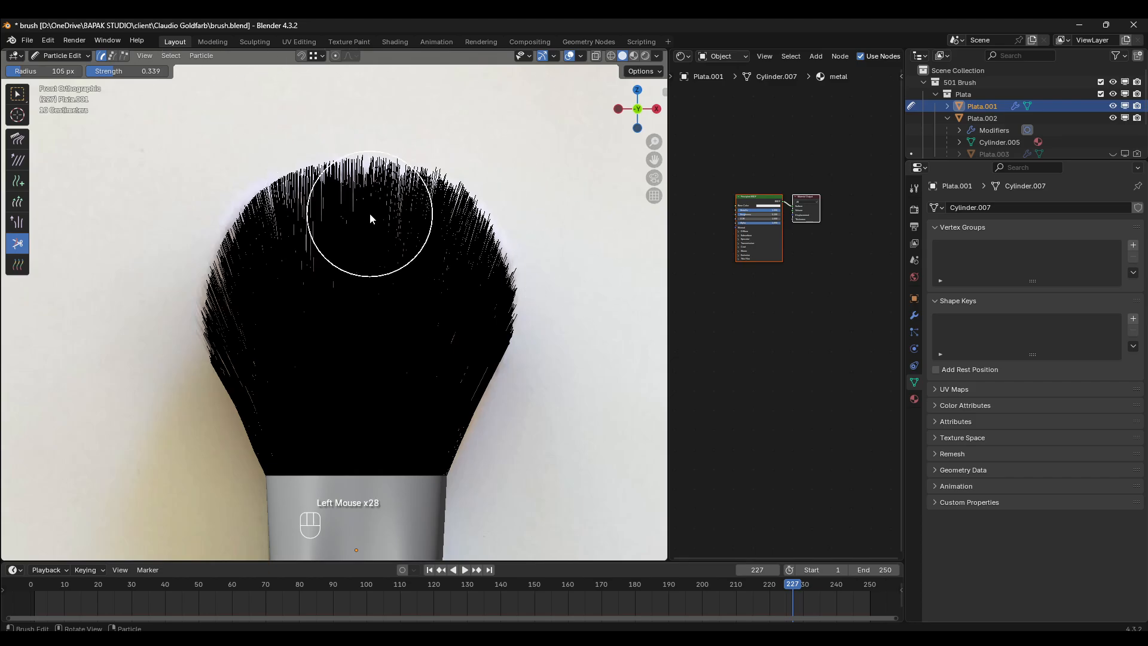
- Inspect the trimmed bristle silhouette in Object Mode from the front, side and angled views against the reference images
key("KP_3")
key("KP_1")
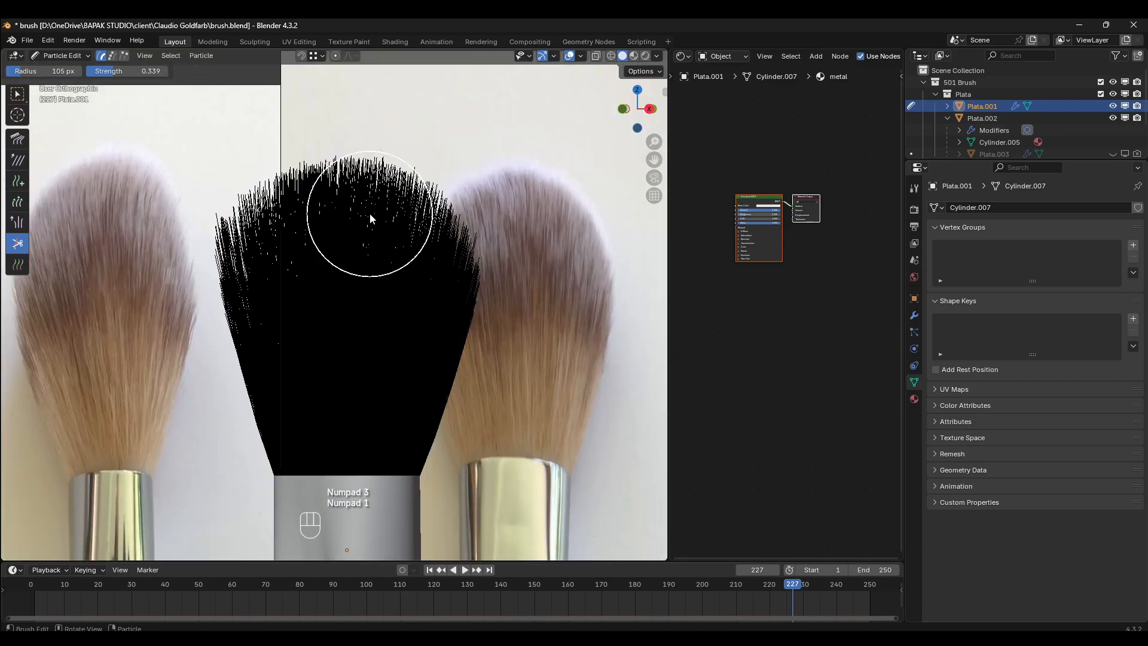
left_click(59, 54)
left_click(66, 71)
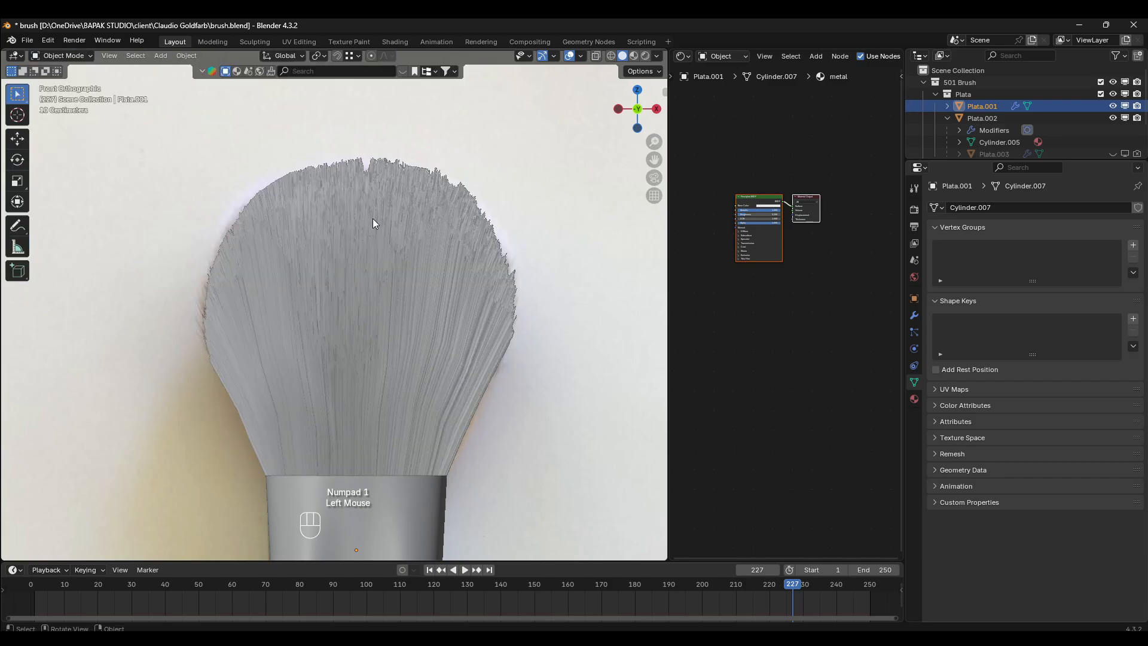
scroll(372, 220, "down", 2)
scroll(473, 308, "up", 3)
mouse_move(464, 340)
middle_mouse_down()
mouse_move(446, 323)
mouse_move(494, 325)
mouse_move(431, 332)
middle_mouse_up()
scroll(457, 336, "up", 1)
key("KP_3")
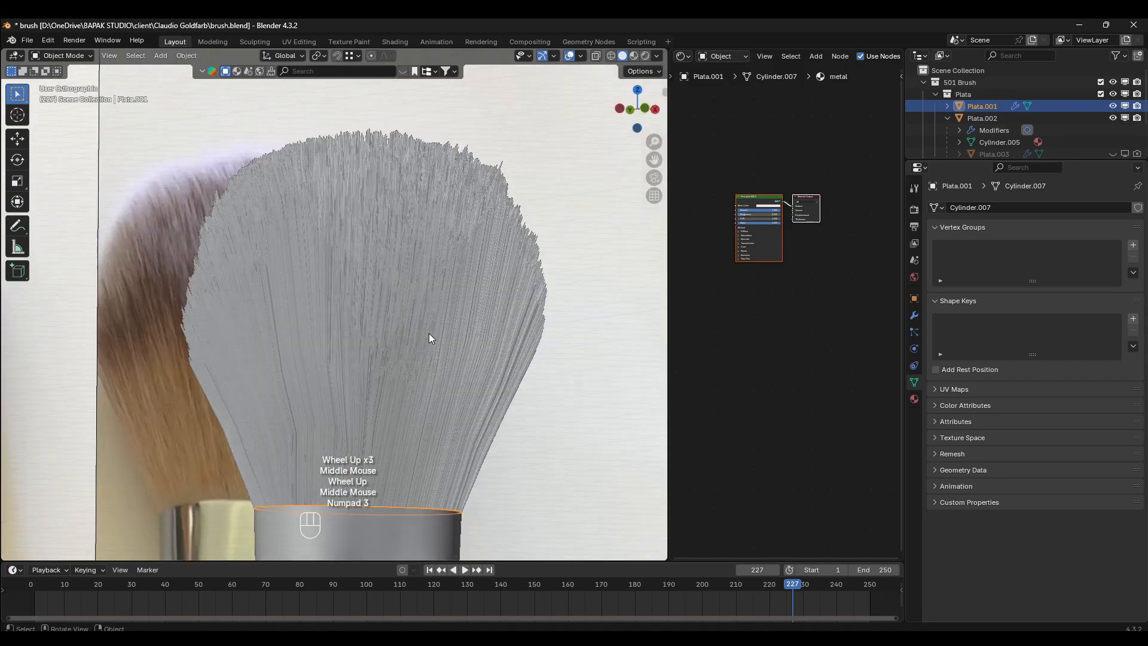
key("KP_1")
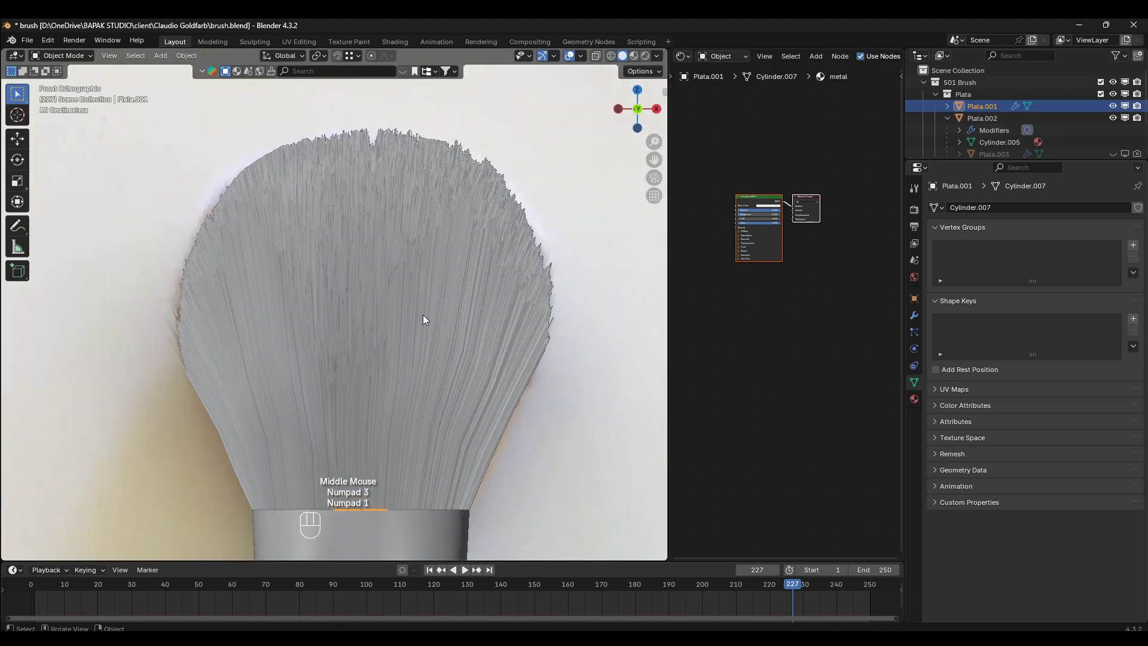
- In Particle Edit mode, comb the lower left bristles and sweep the right edge bristles upward and outward in the front view
left_click(63, 56)
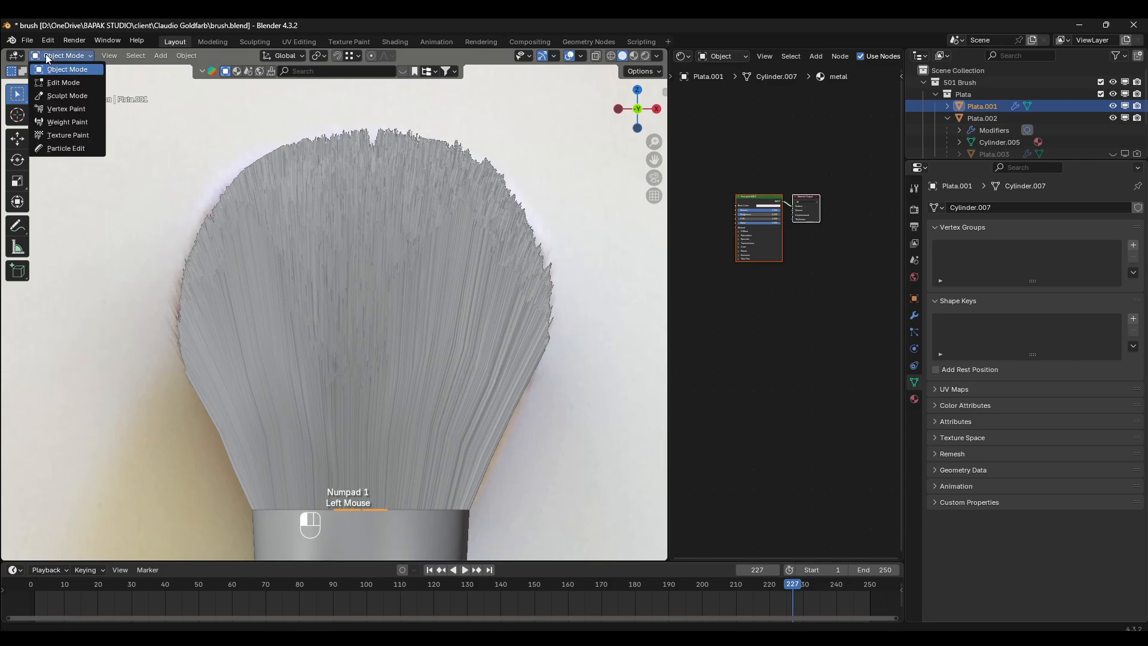
left_click(60, 152)
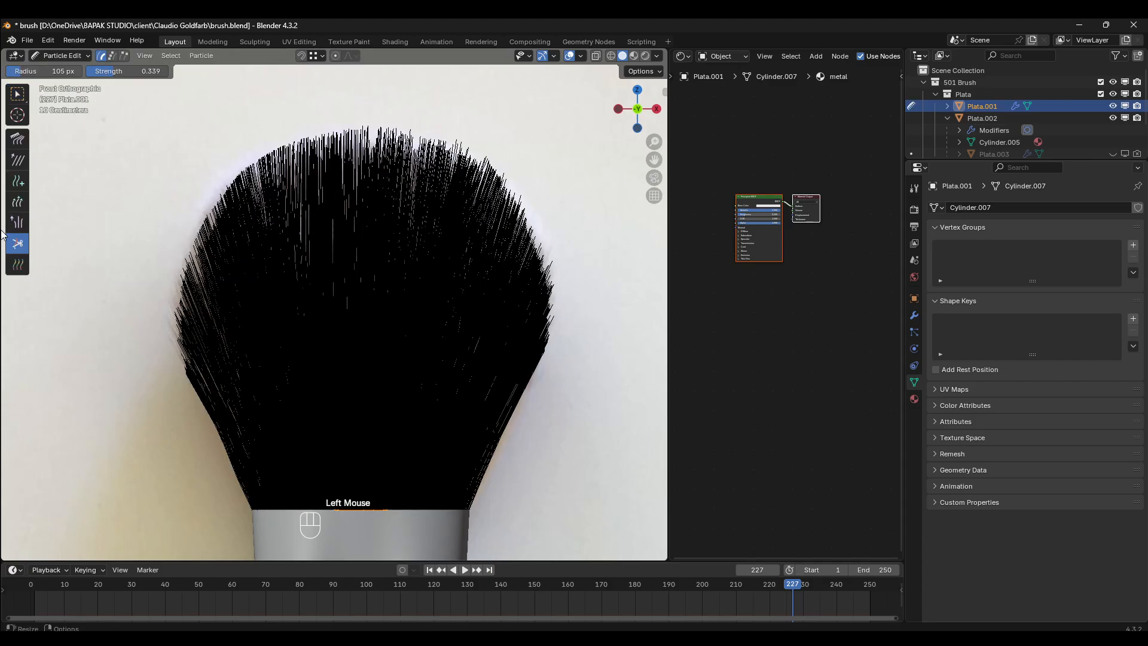
left_click(17, 142)
left_click_drag(185, 379, 300, 473)
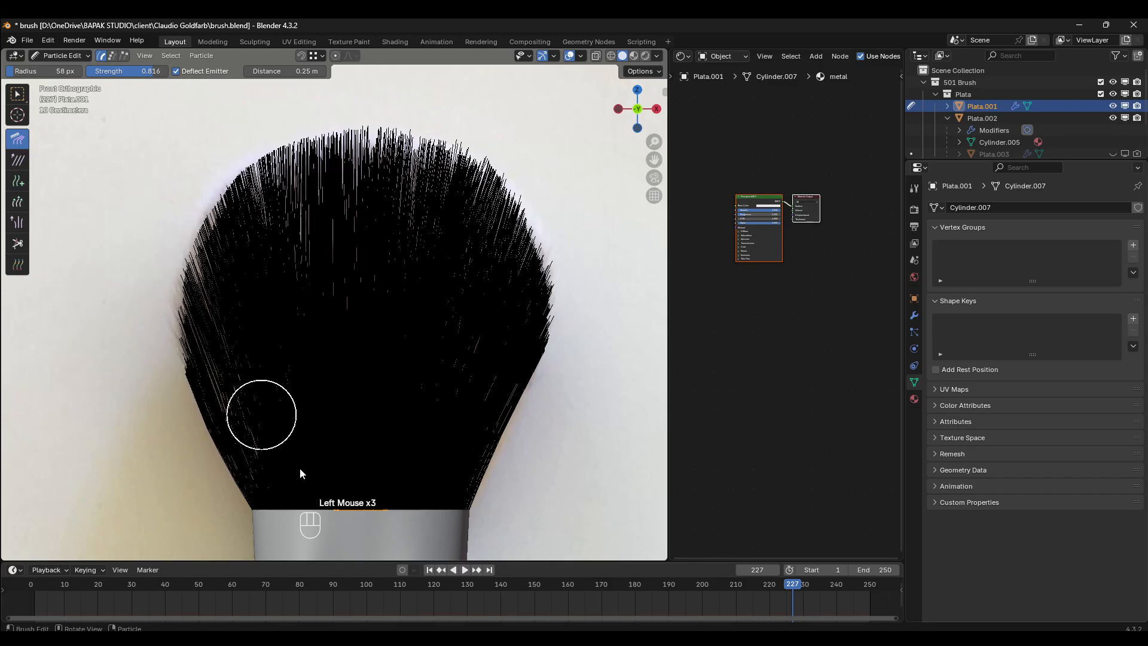
mouse_move(430, 504)
left_mouse_down()
mouse_move(466, 478)
mouse_move(569, 323)
left_mouse_up()
left_click_drag(465, 526, 553, 305)
left_click_drag(504, 498, 573, 324)
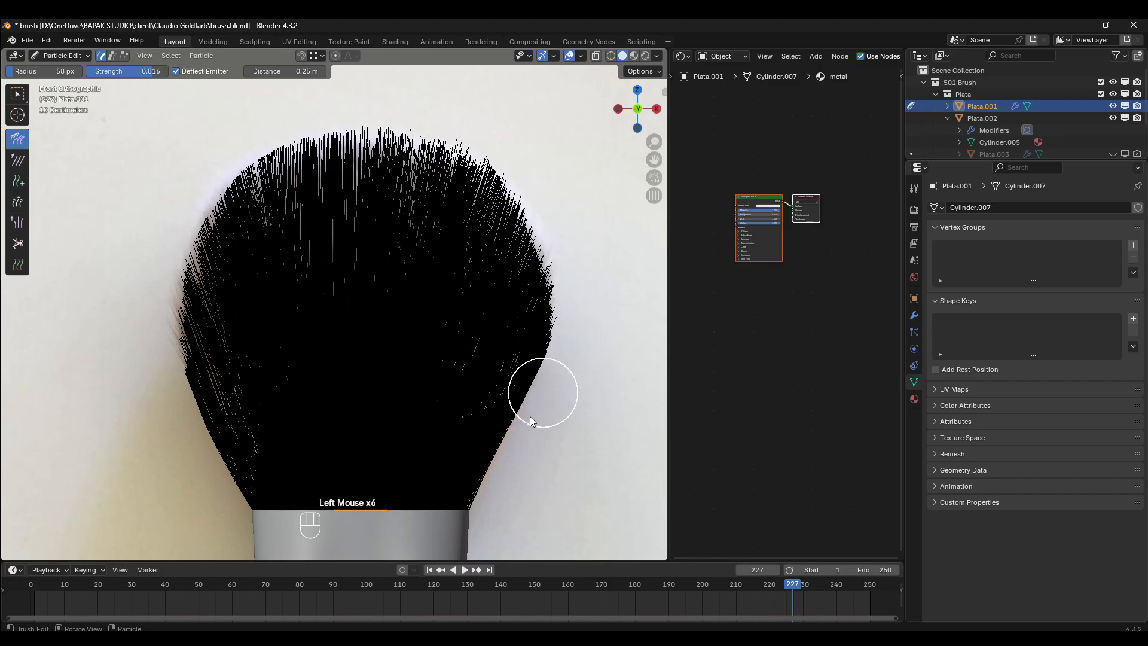
left_click_drag(497, 463, 577, 293)
- Comb the left edge bristles upward and outward in the front view to fill the reference outline, and switch to the right side view
left_click_drag(210, 484, 192, 394)
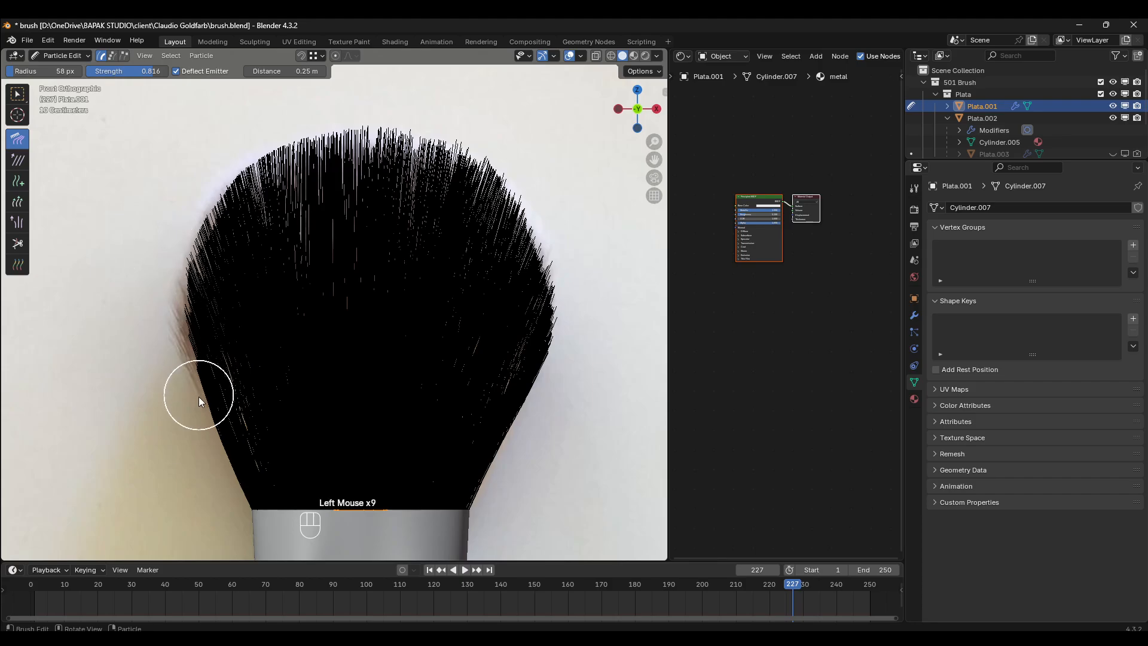
left_click_drag(198, 397, 153, 332)
left_click_drag(229, 425, 167, 287)
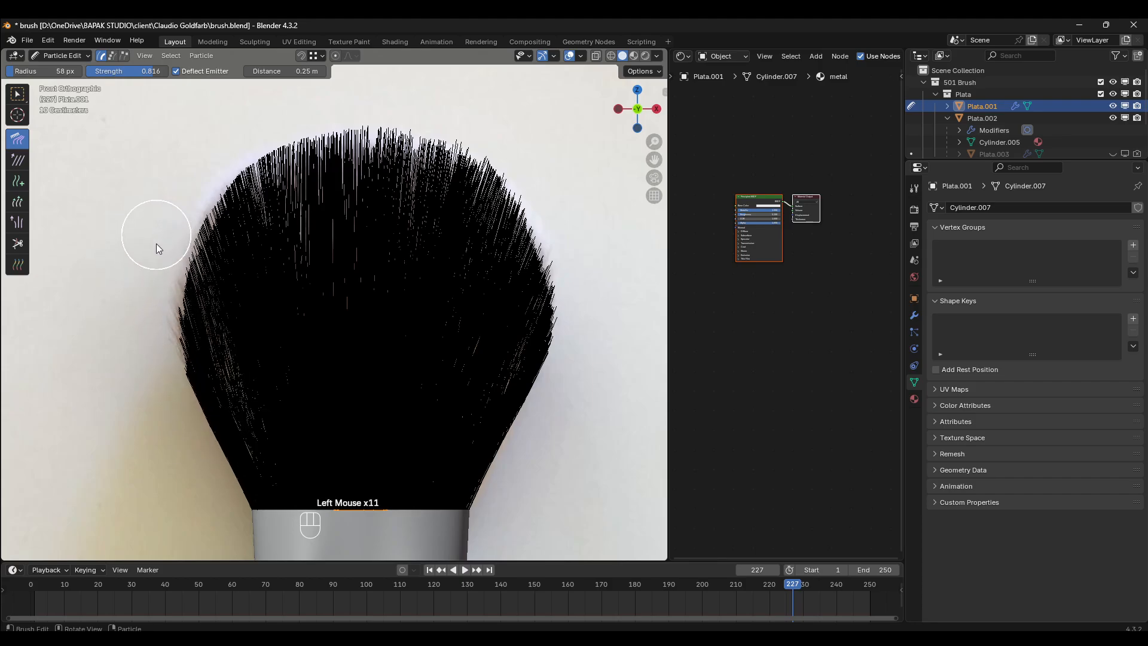
left_click_drag(245, 434, 201, 276)
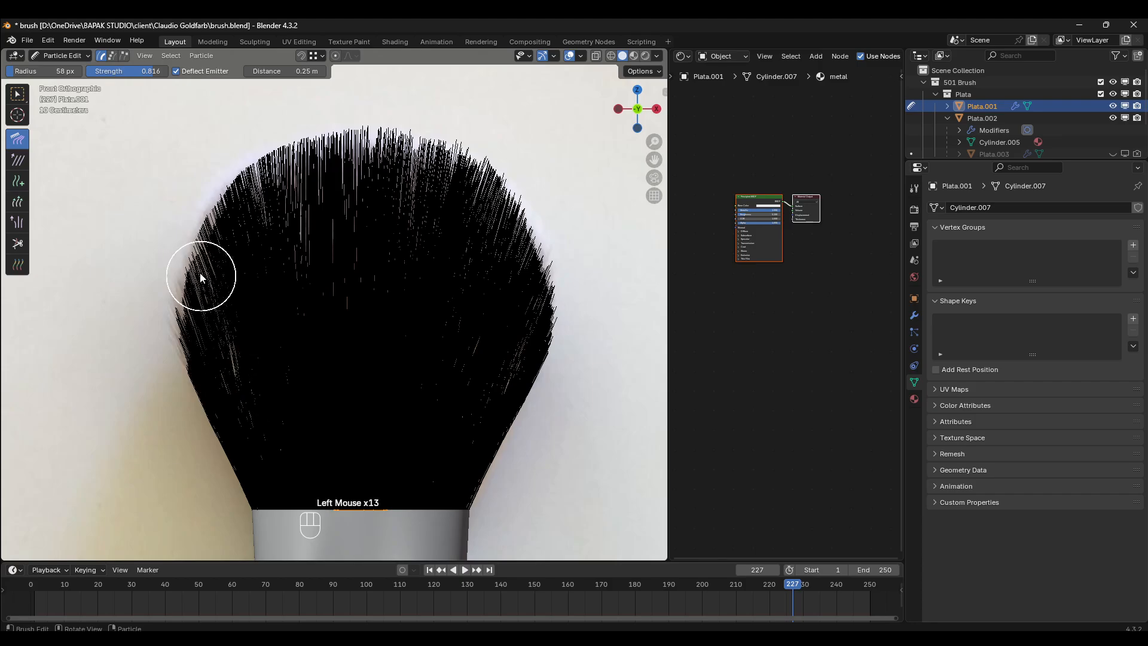
key("KP_3")
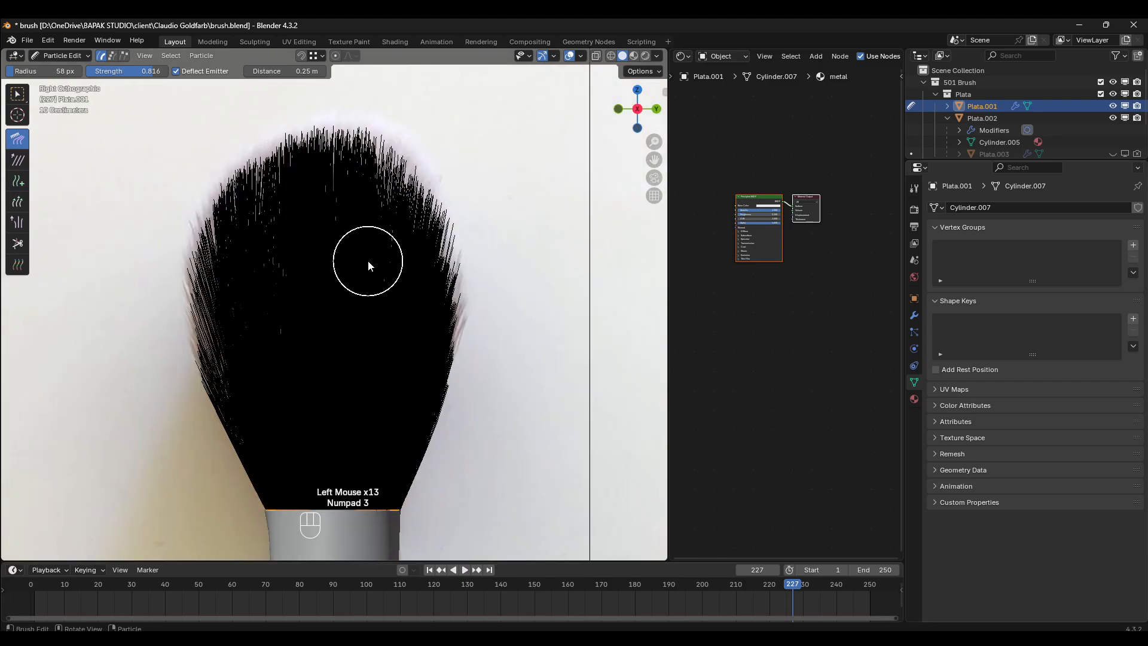
- Return to Object Mode and inspect the bristles from the front, top and angled views against the reference images
key("KP_1")
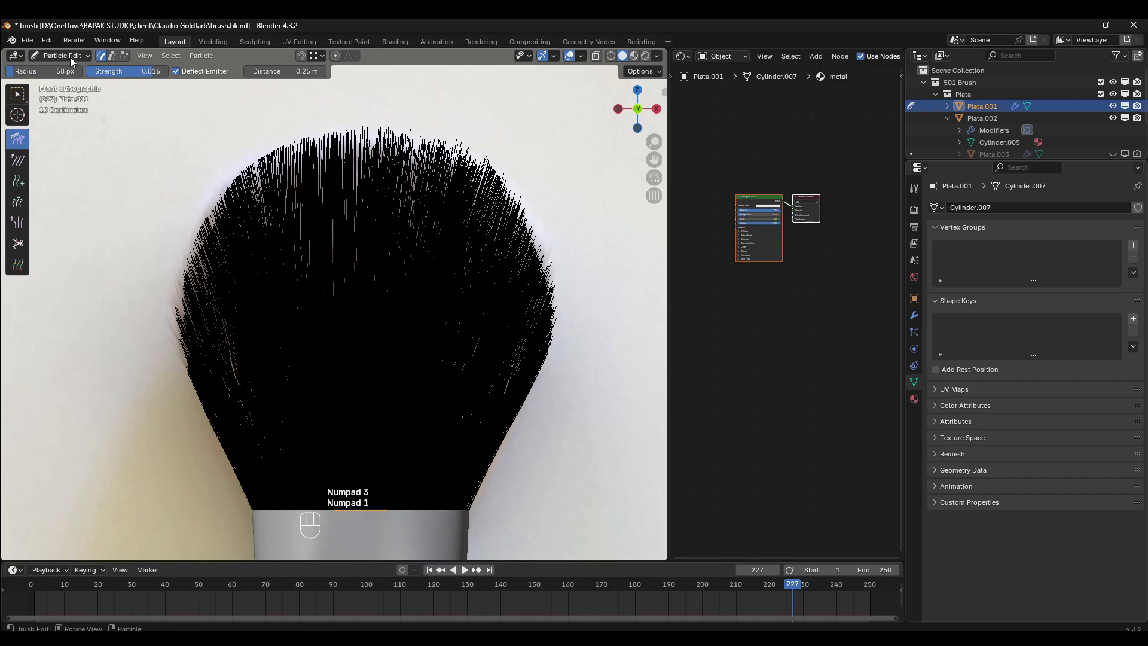
left_click(70, 56)
left_click(82, 73)
scroll(504, 333, "down", 3)
key("alt+a")
middle_click_drag(522, 386, 469, 459)
scroll(469, 458, "up", 1)
key("KP_7")
scroll(443, 293, "up", 2)
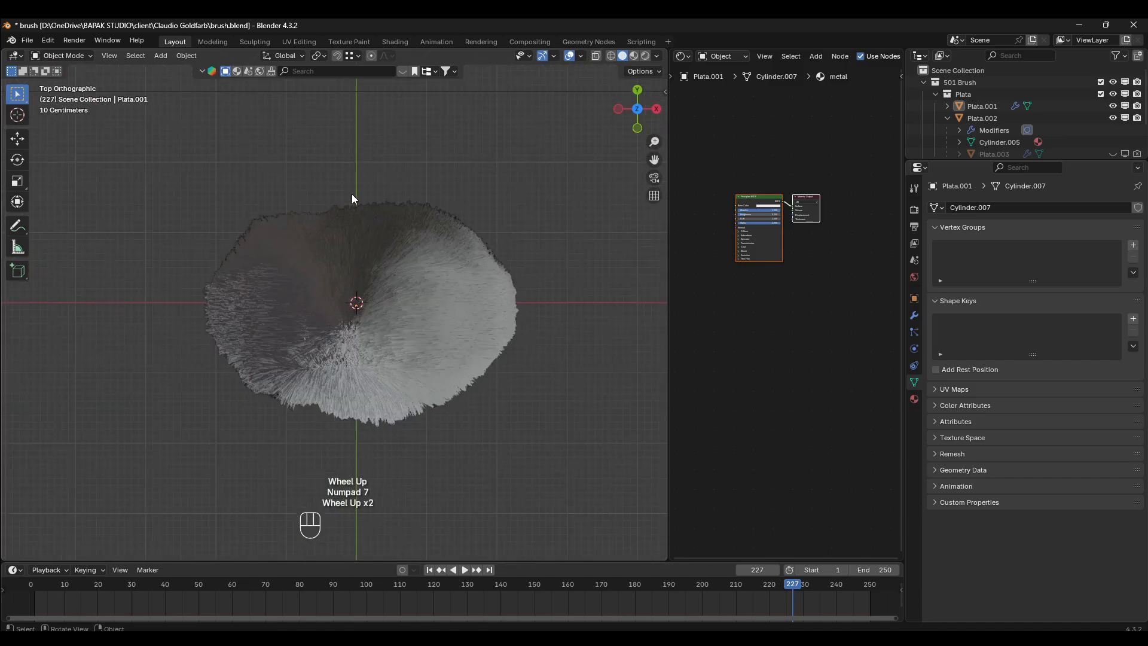
scroll(374, 189, "down", 4)
mouse_move(413, 249)
middle_mouse_down()
mouse_move(385, 241)
mouse_move(404, 297)
mouse_move(376, 293)
middle_mouse_up()
left_click(424, 325)
scroll(425, 325, "down", 2)
scroll(375, 293, "up", 2)
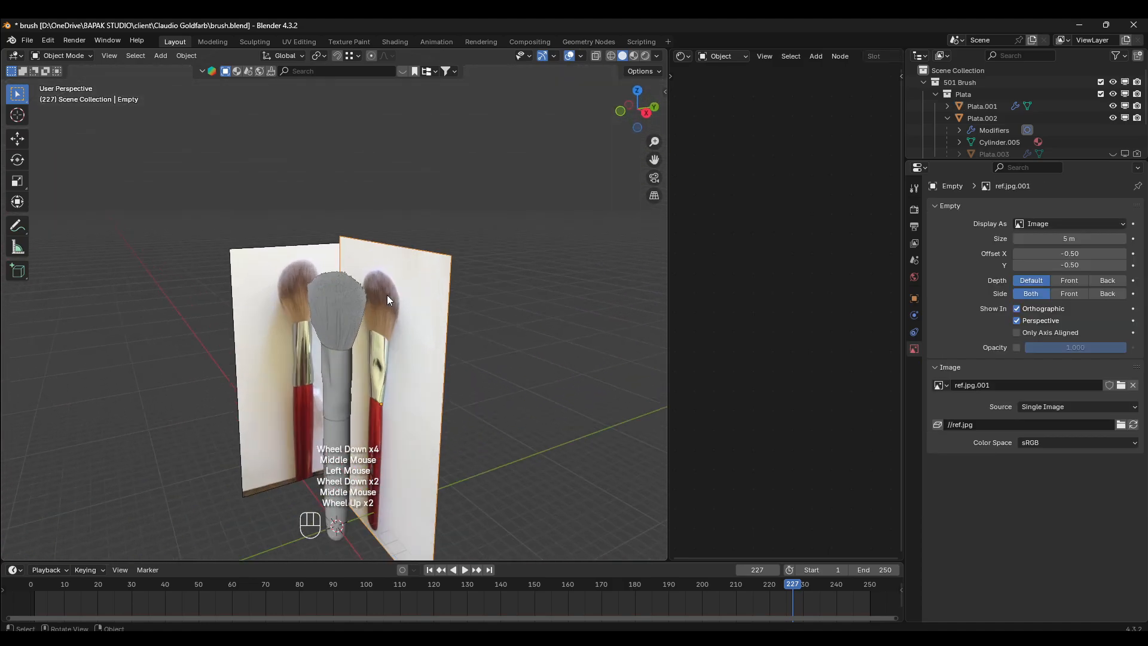
- Add the image ref top.jpg as a reference in the top view
key("KP_7")
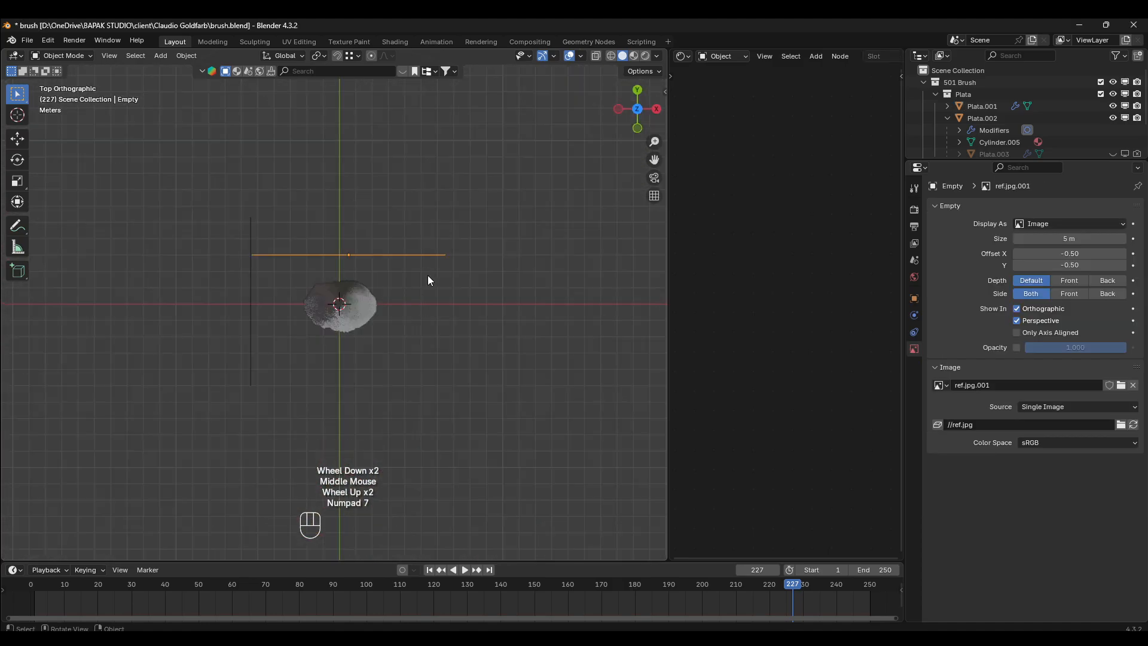
scroll(428, 280, "down", 1)
key("shift+a")
mouse_move(413, 455)
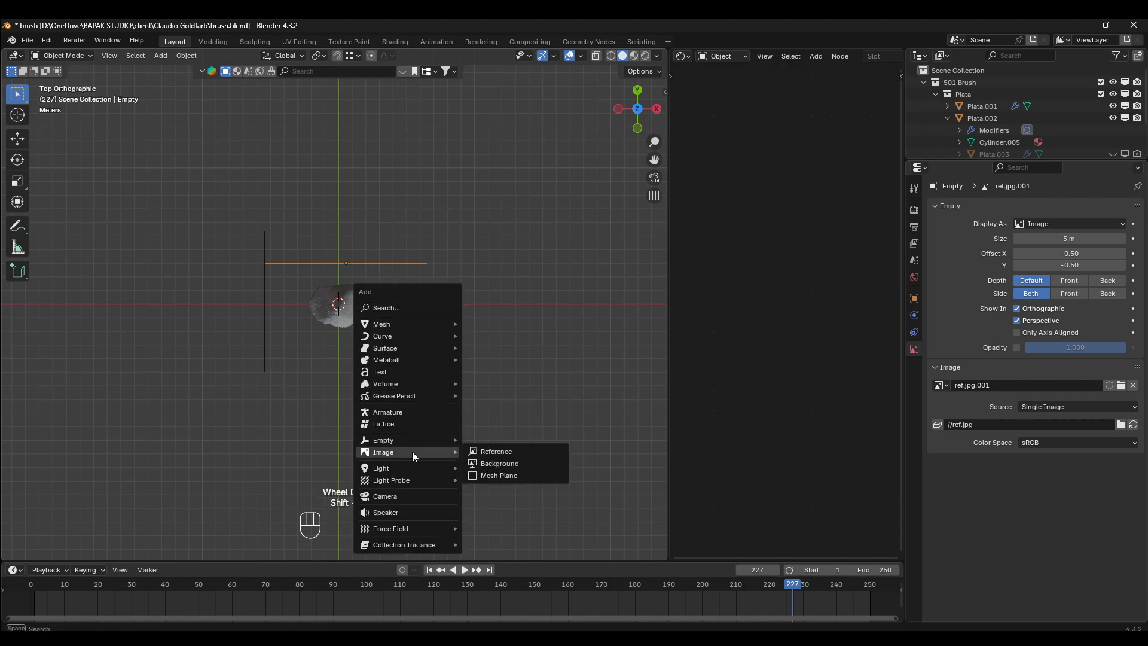
left_click(489, 452)
scroll(462, 293, "down", 2)
double_click(367, 336)
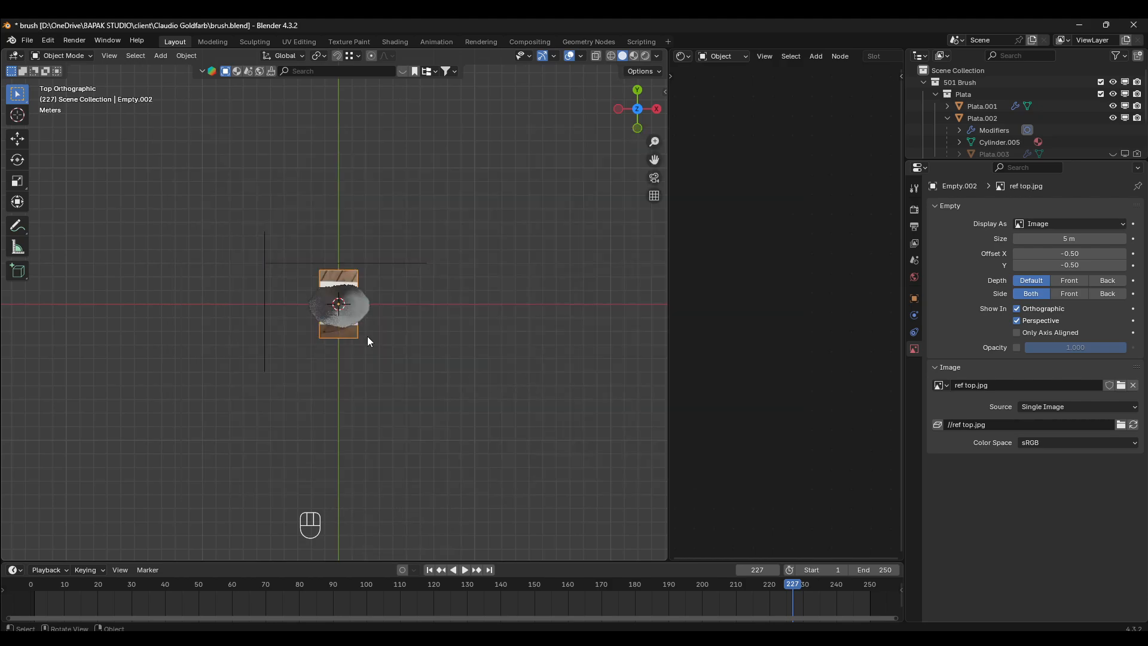
- With see-through display on, rotate the top reference image by 90° and then by a further 180°
scroll(367, 342, "up", 4)
key("z")
scroll(451, 358, "down", 1)
key("r")
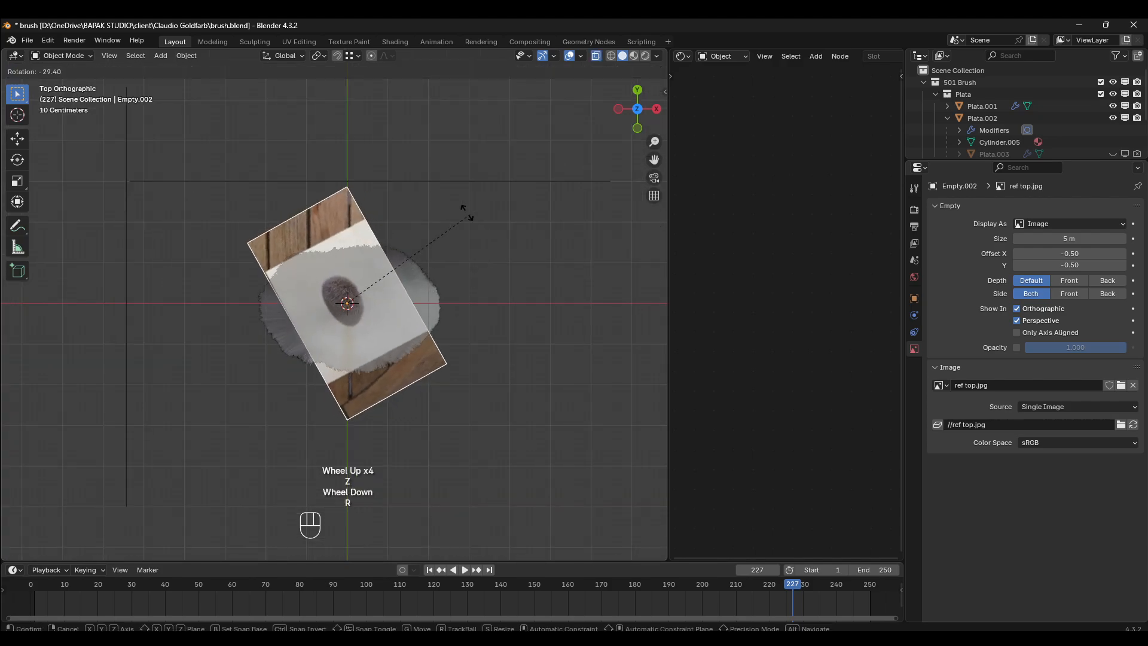
key("KP_9")
key("KP_0")
key("KP_Enter")
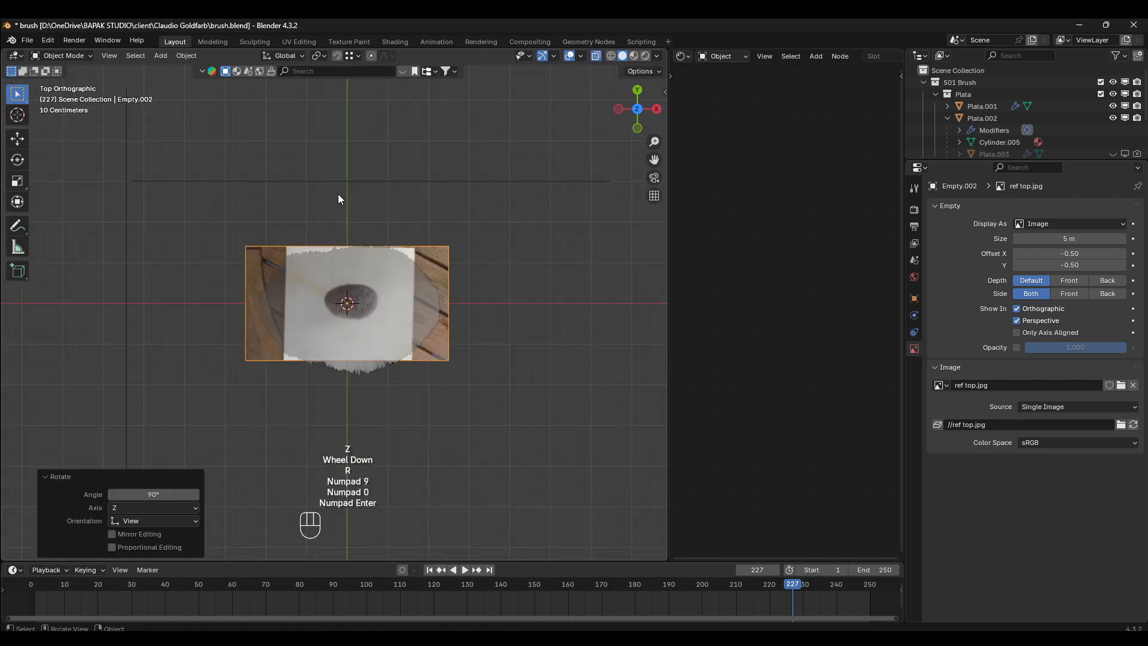
key("r")
key("KP_1")
key("KP_8")
key("KP_0")
key("KP_Enter")
- Scale up and move the top reference image to align its bristle outline with the modelled bristles, then turn off see-through display
key("s")
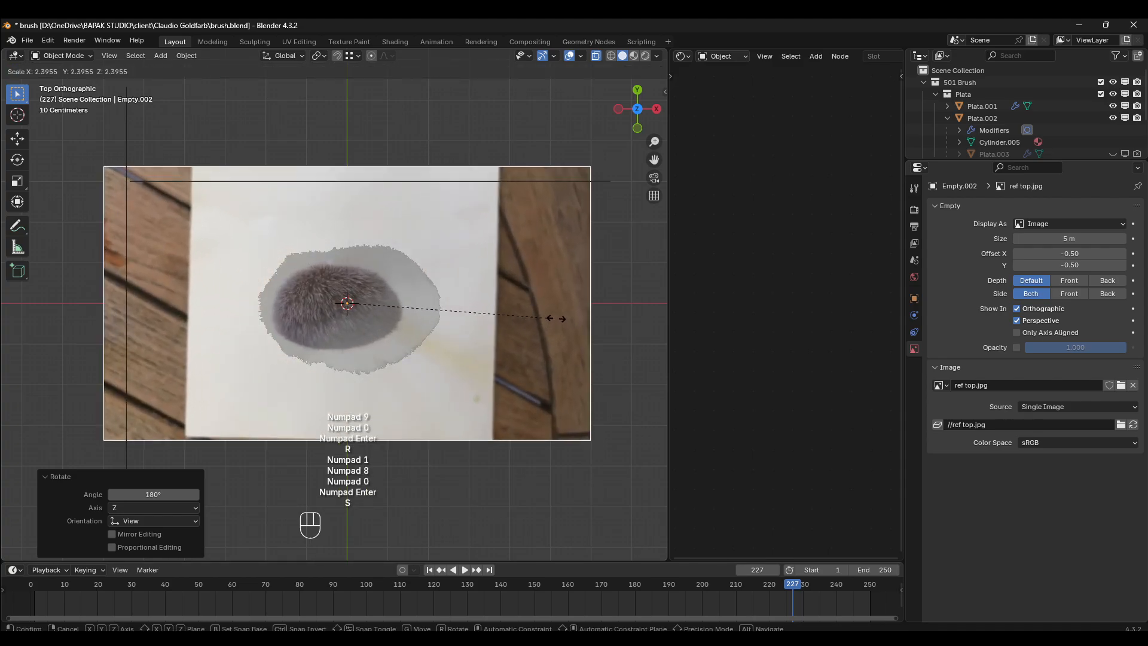
left_click(600, 318)
key("g")
left_click(551, 310)
key("s")
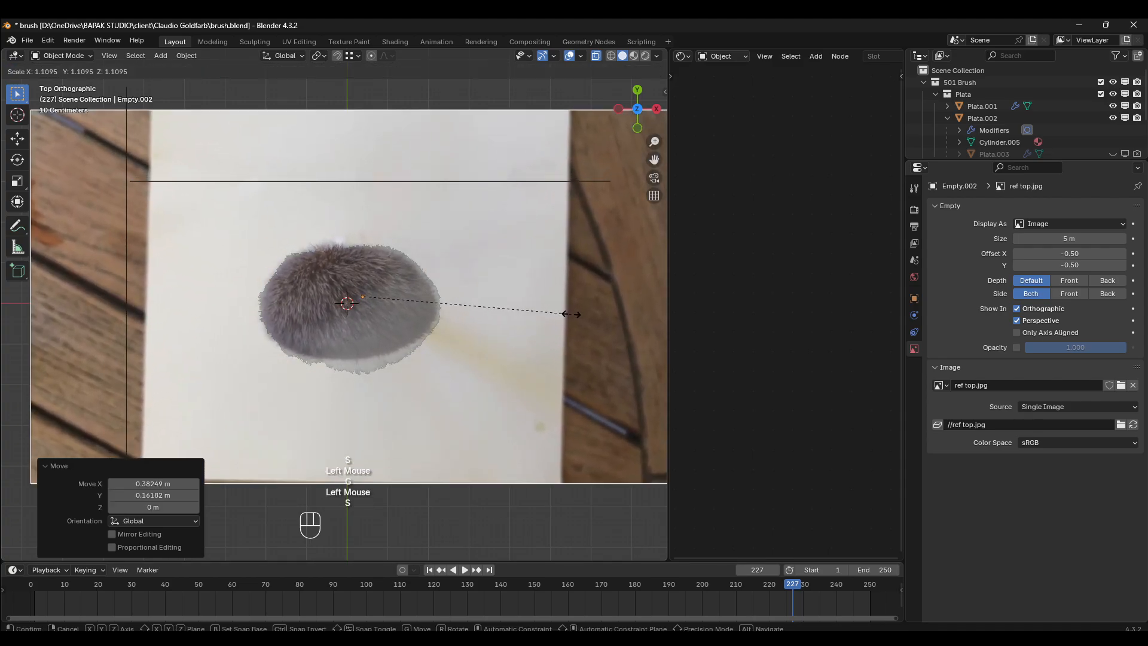
left_click(568, 313)
key("g")
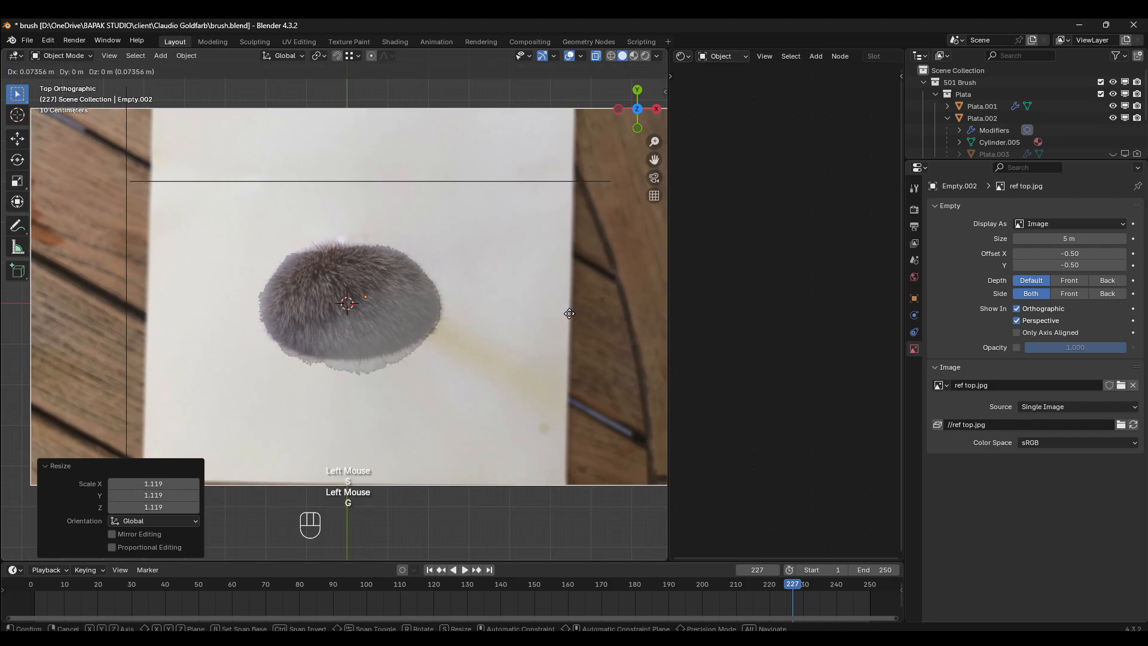
left_click(569, 312)
key("z")
- Select the bristle object Plata.001 in the top view and enter Particle Edit mode
scroll(419, 359, "up", 2)
left_click(364, 345)
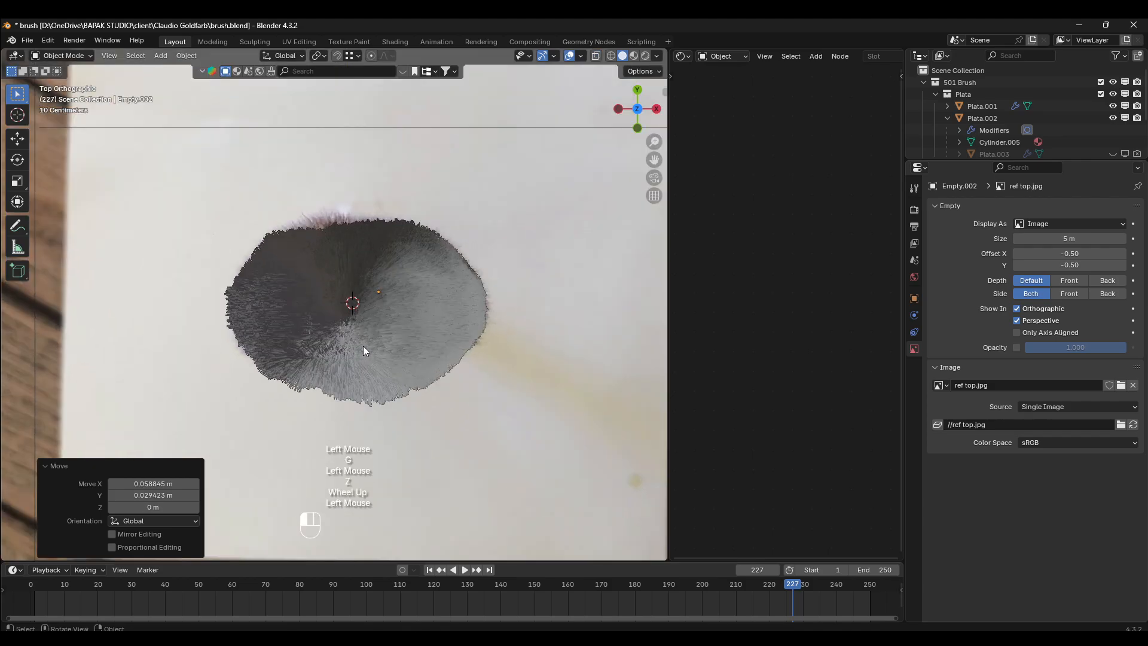
left_click(364, 346)
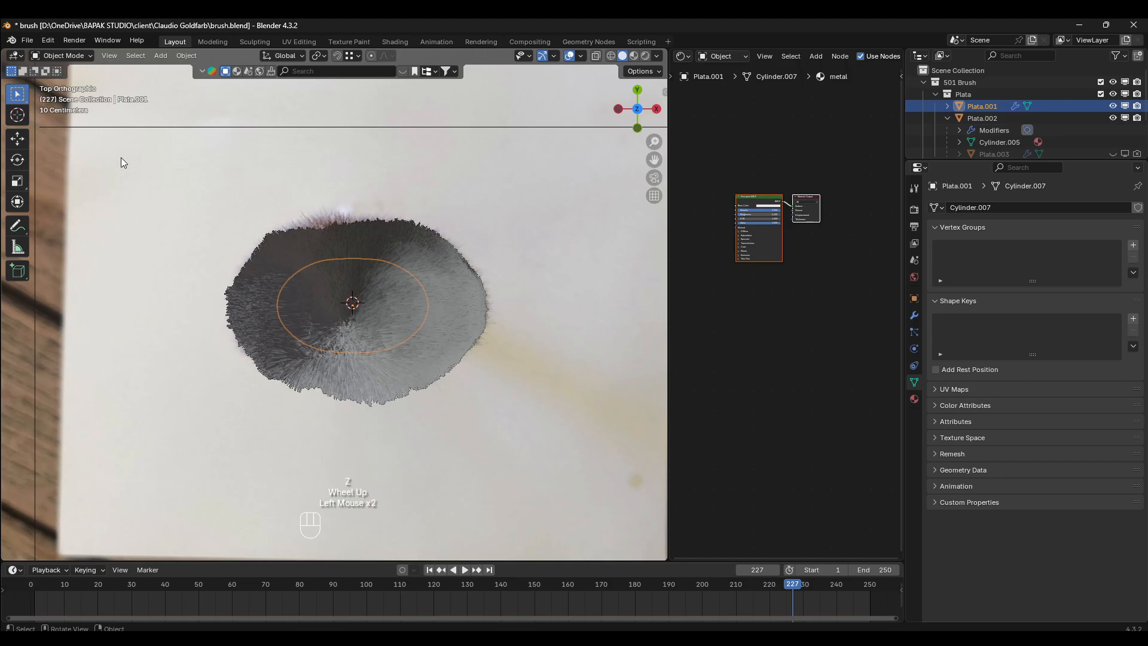
left_click(73, 57)
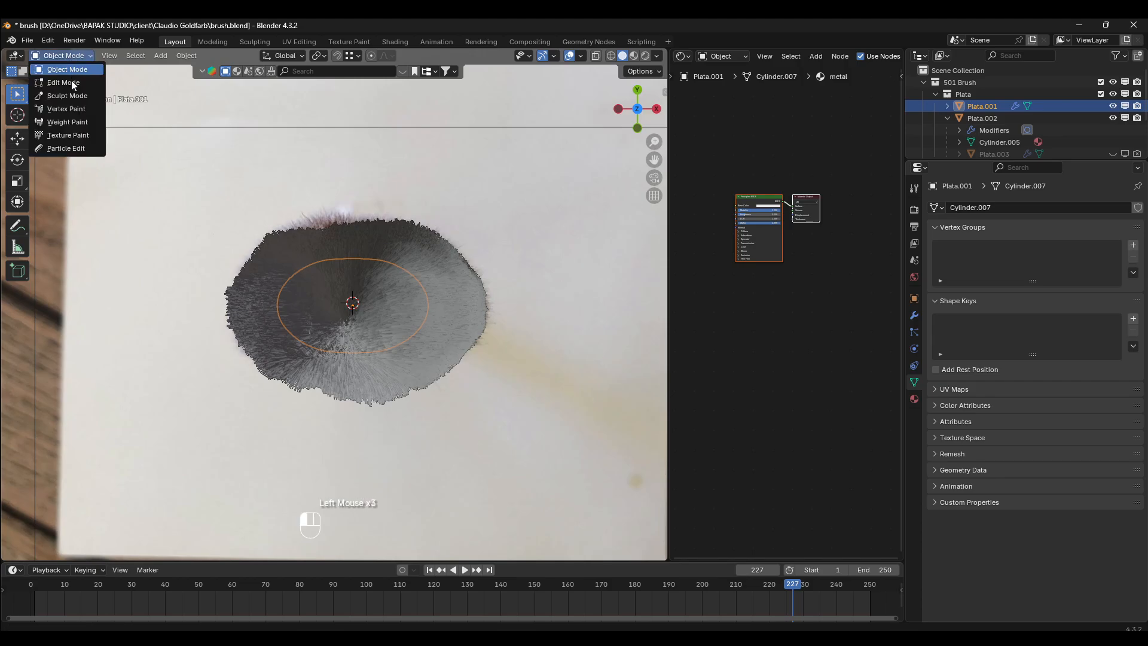
left_click(66, 148)
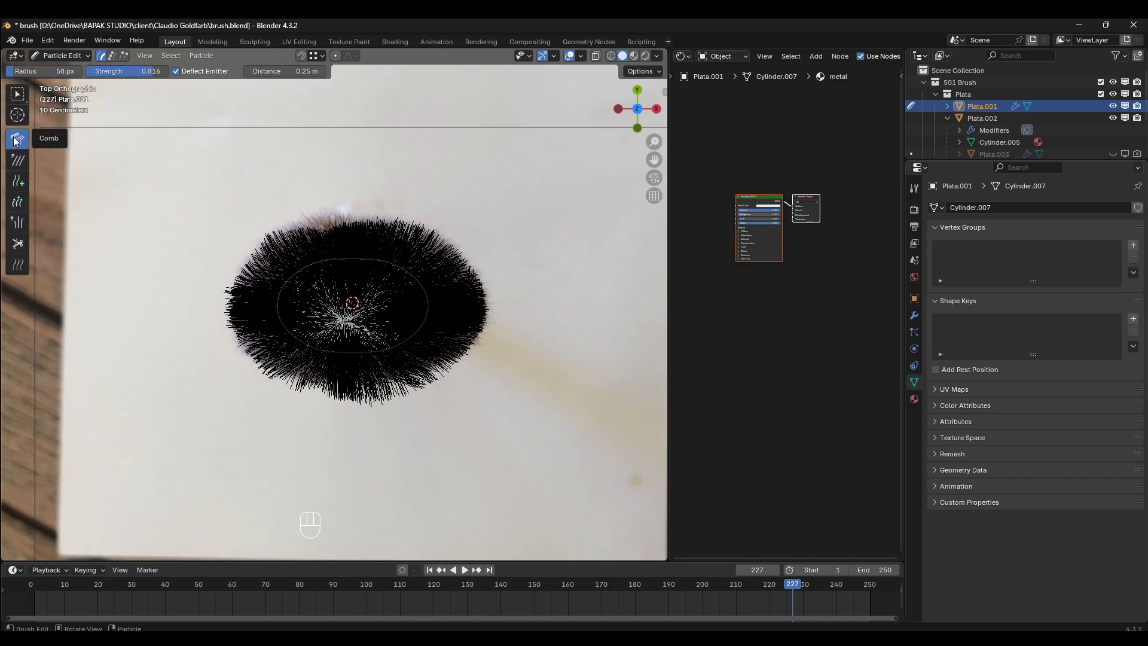
- Undo the first comb stroke, set the Comb radius to 178 px and comb the lower edge bristles inward to the top reference outline
left_click(371, 465)
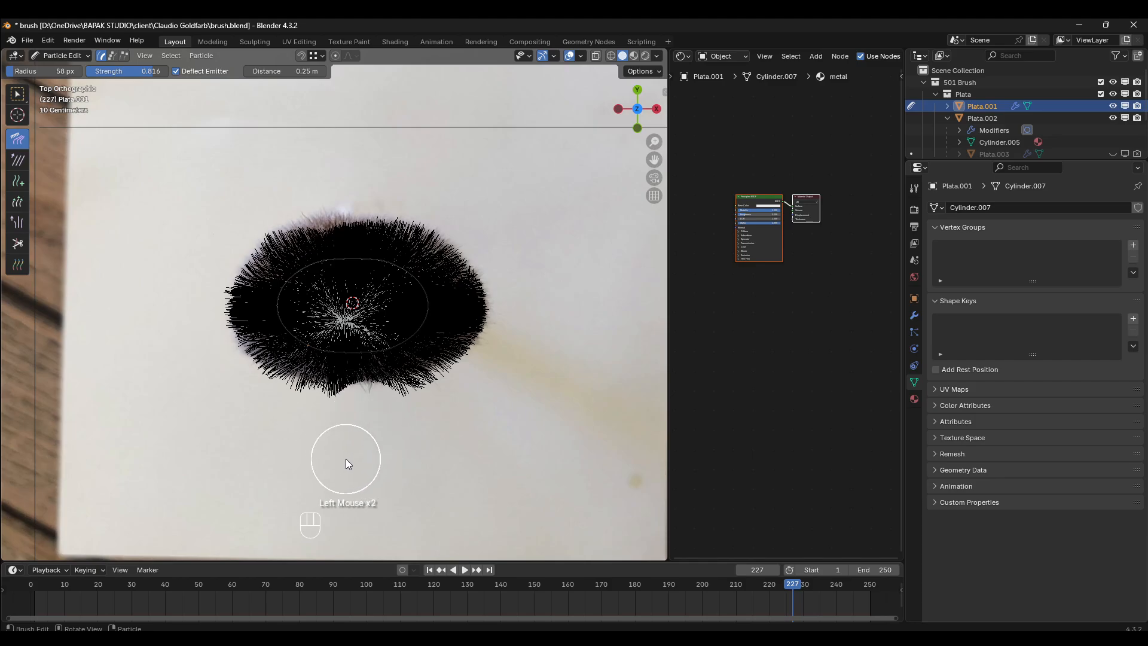
key("ctrl+z")
left_click_drag(48, 71, 65, 72)
left_click_drag(365, 496, 367, 476)
mouse_move(437, 500)
left_mouse_down()
mouse_move(433, 467)
mouse_move(498, 443)
left_mouse_up()
mouse_move(287, 483)
left_mouse_down()
mouse_move(290, 471)
mouse_move(252, 461)
left_mouse_up()
left_click_drag(342, 493, 357, 482)
mouse_move(167, 440)
left_mouse_down()
mouse_move(160, 411)
mouse_move(185, 428)
left_mouse_up()
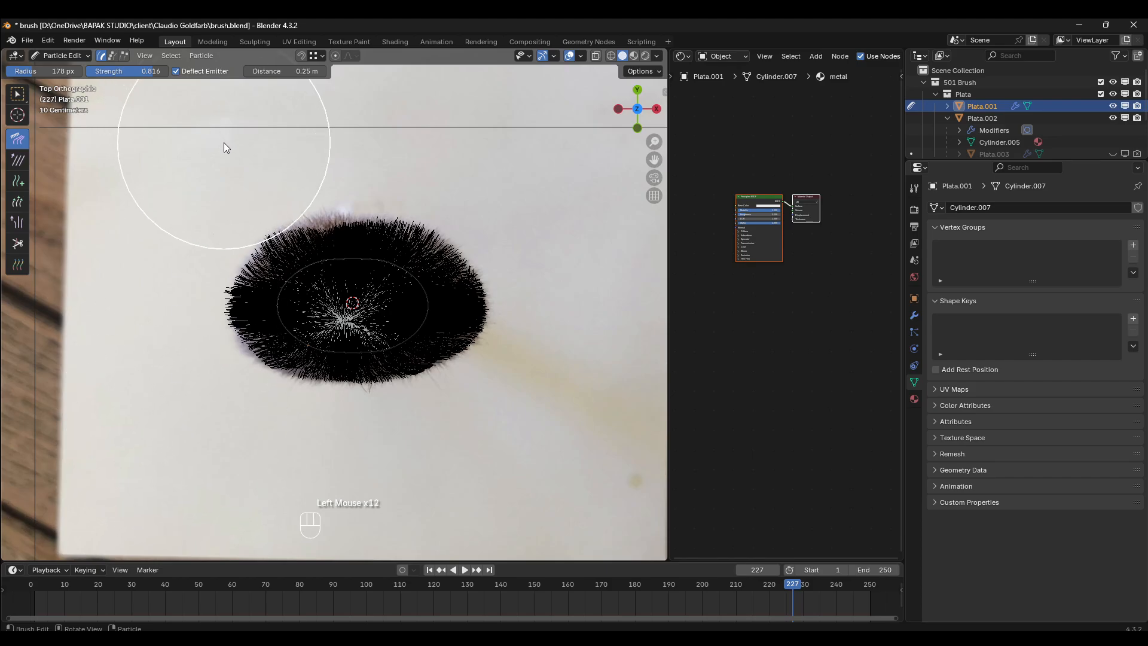
- Comb the upper left and upper right bristles in the top view and check the outline with see-through display toggled
left_click_drag(184, 152, 188, 184)
left_click_drag(437, 133, 451, 140)
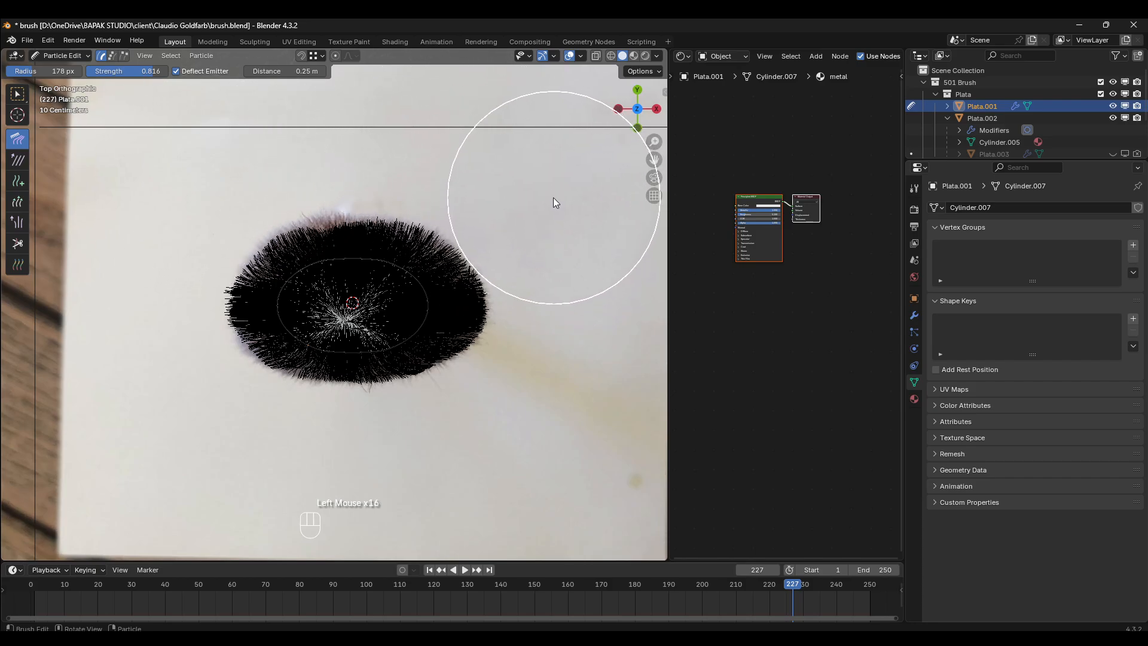
scroll(547, 210, "down", 3)
scroll(562, 287, "up", 3)
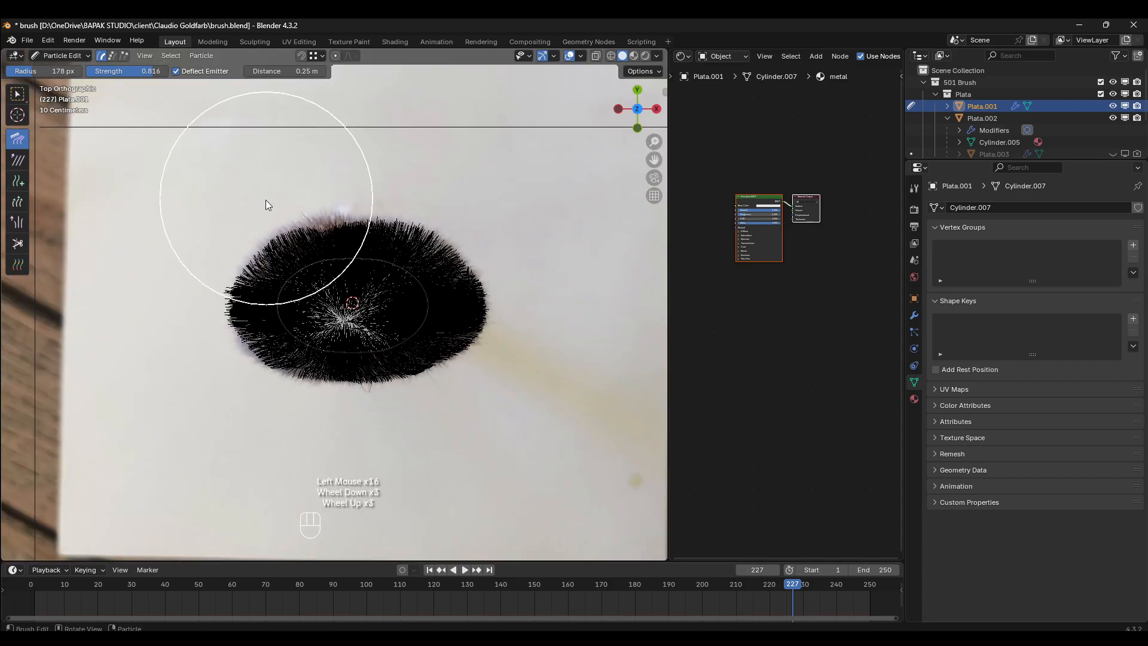
key("z")
key("z")
key("z")
key("z")
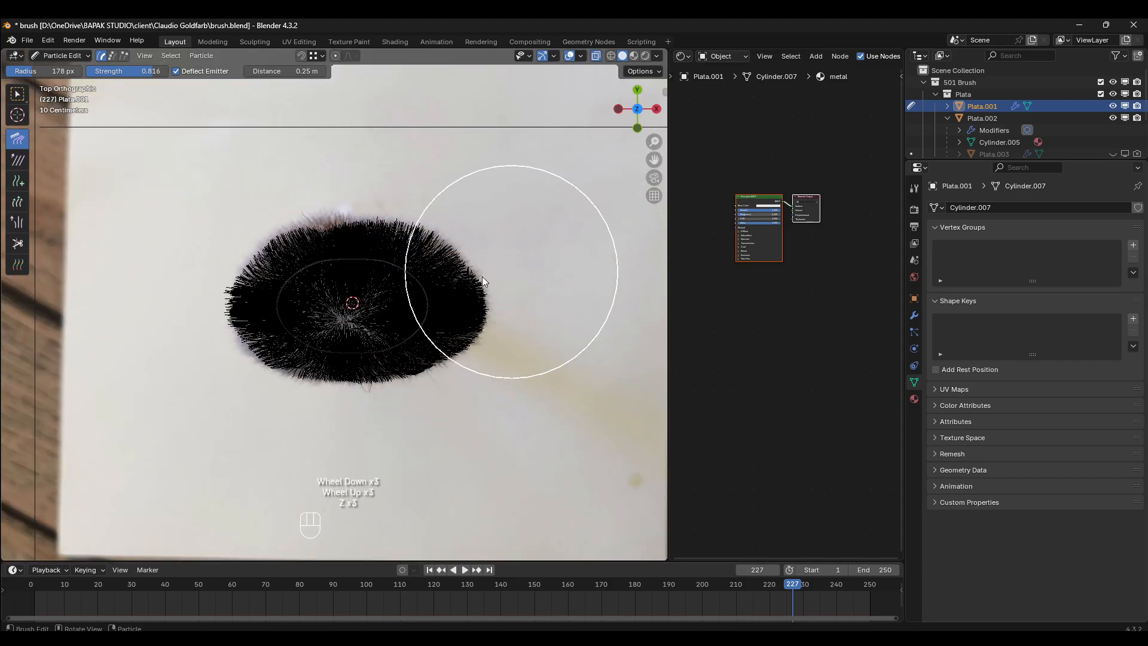
- Reduce the Comb radius to 62 px and comb the upper edge bristles outward to the top reference outline
left_click_drag(61, 71, 43, 71)
scroll(307, 199, "up", 2)
left_click(314, 167)
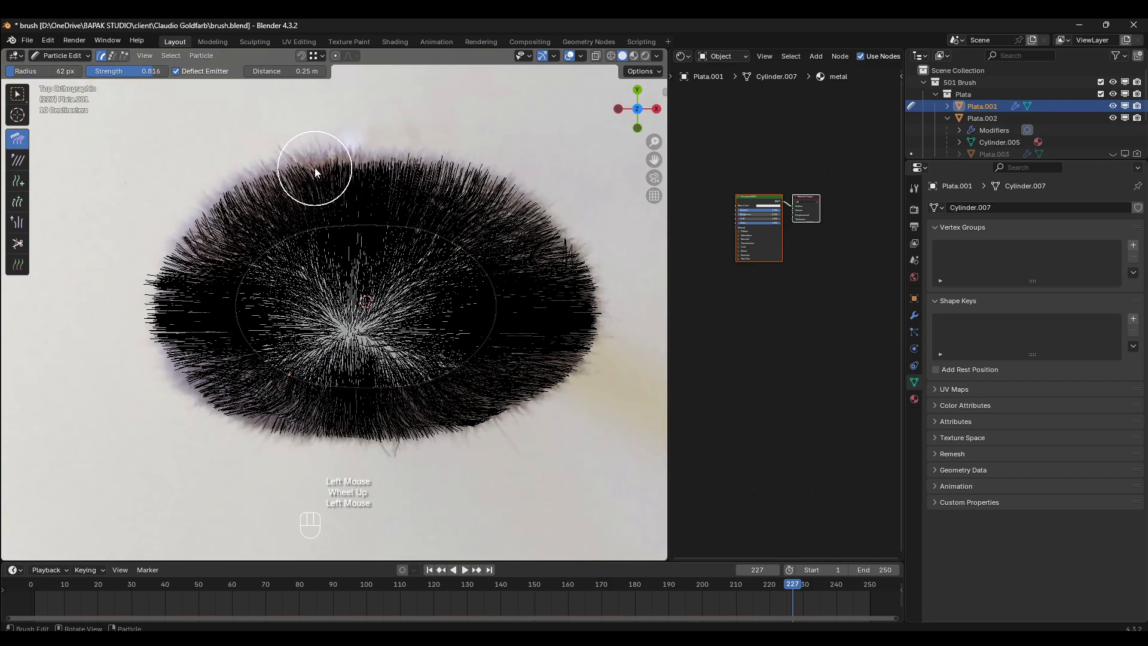
left_click(325, 173)
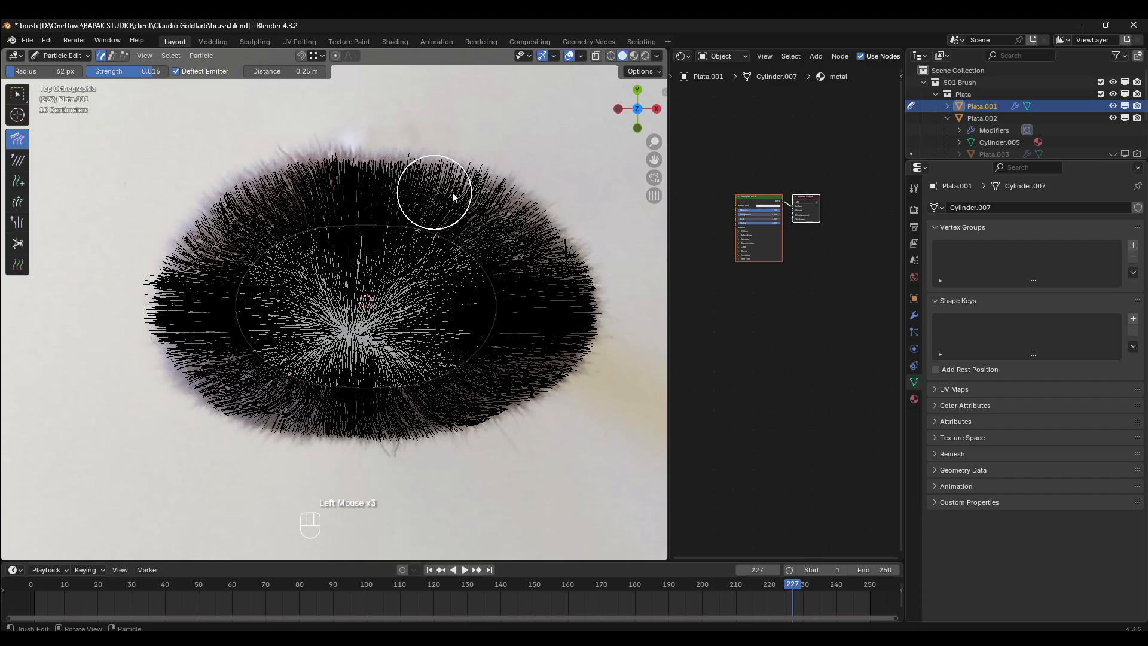
- In Object Mode, inspect the combed bristles from the front, right, top and angled views against the reference images
scroll(427, 215, "down", 2)
left_click(62, 55)
left_click(56, 67)
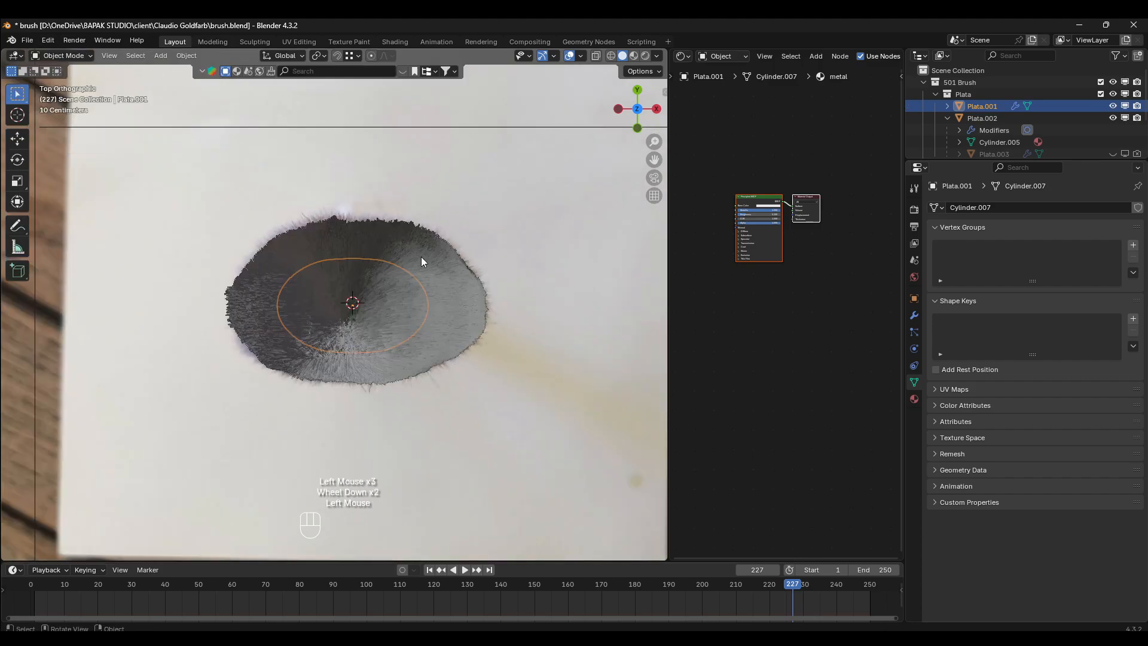
key("alt+a")
scroll(439, 295, "down", 3)
middle_click_drag(435, 343, 442, 257)
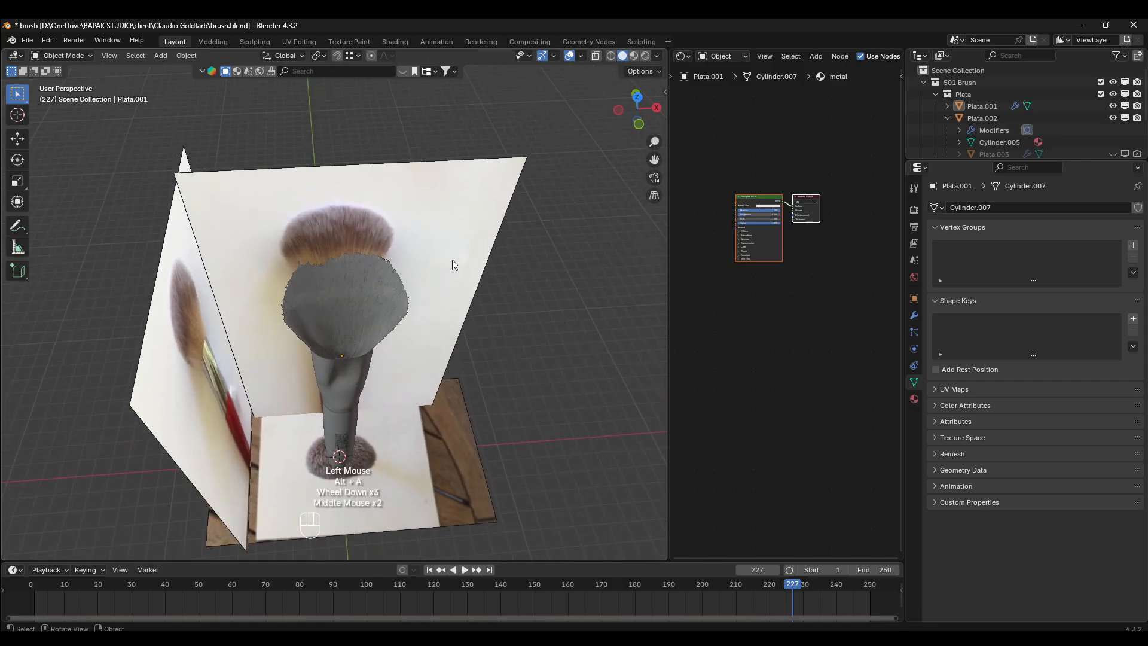
key("KP_1")
key("KP_3")
scroll(452, 261, "up", 2)
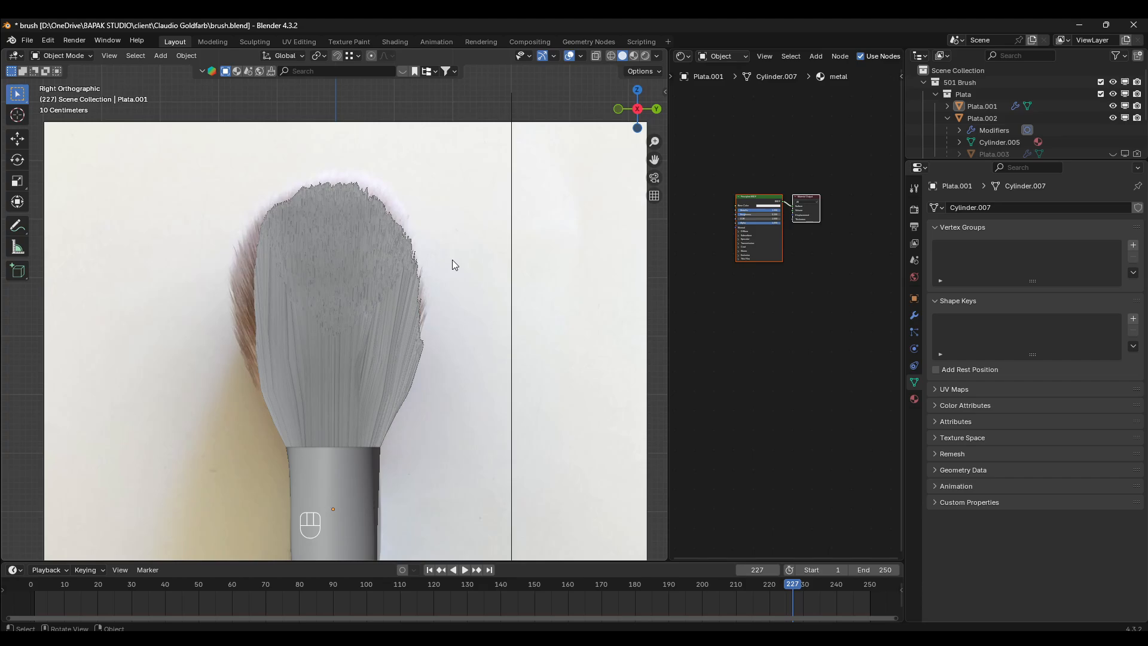
key("KP_1")
key("KP_7")
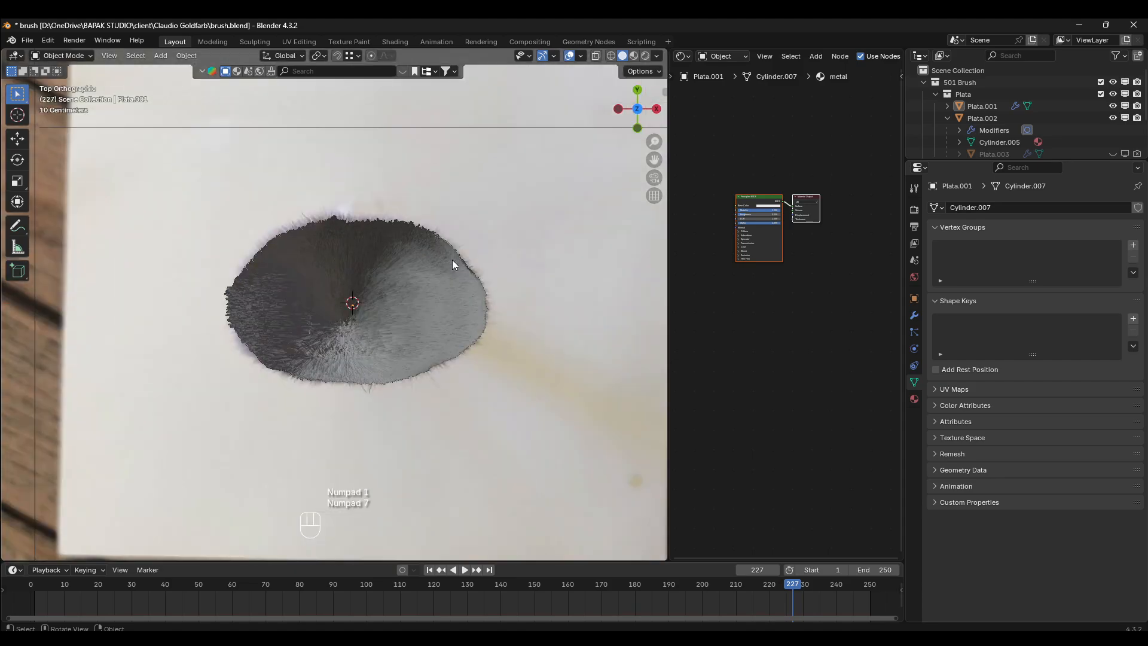
key("KP_3")
middle_click_drag(452, 259, 422, 258)
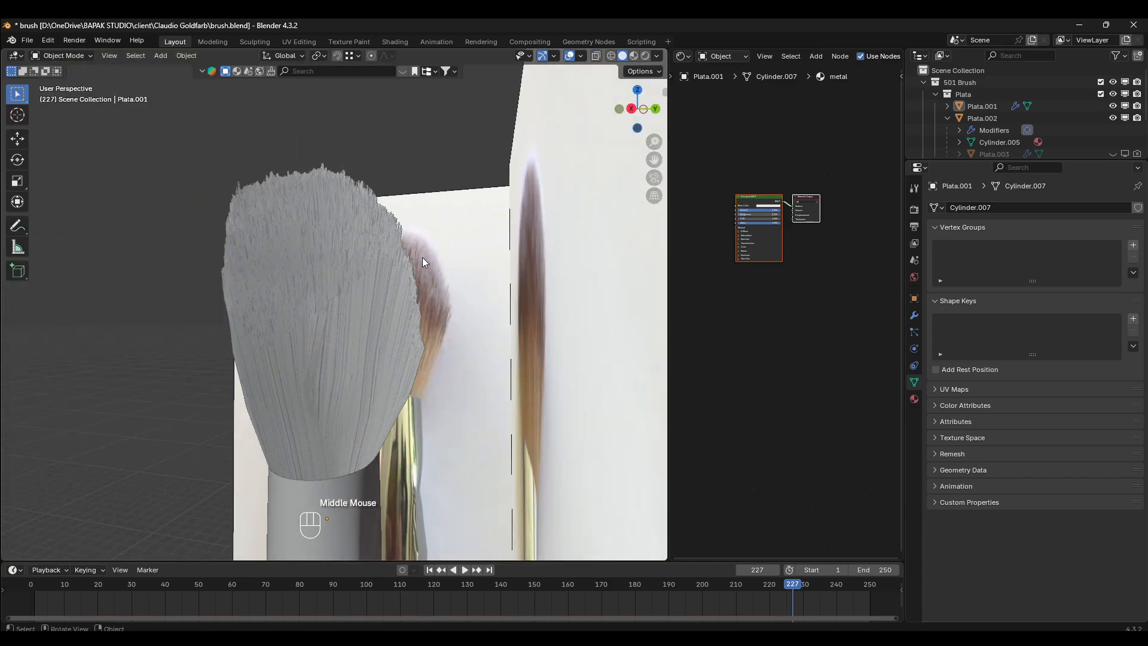
scroll(422, 257, "up", 2)
key("KP_3")
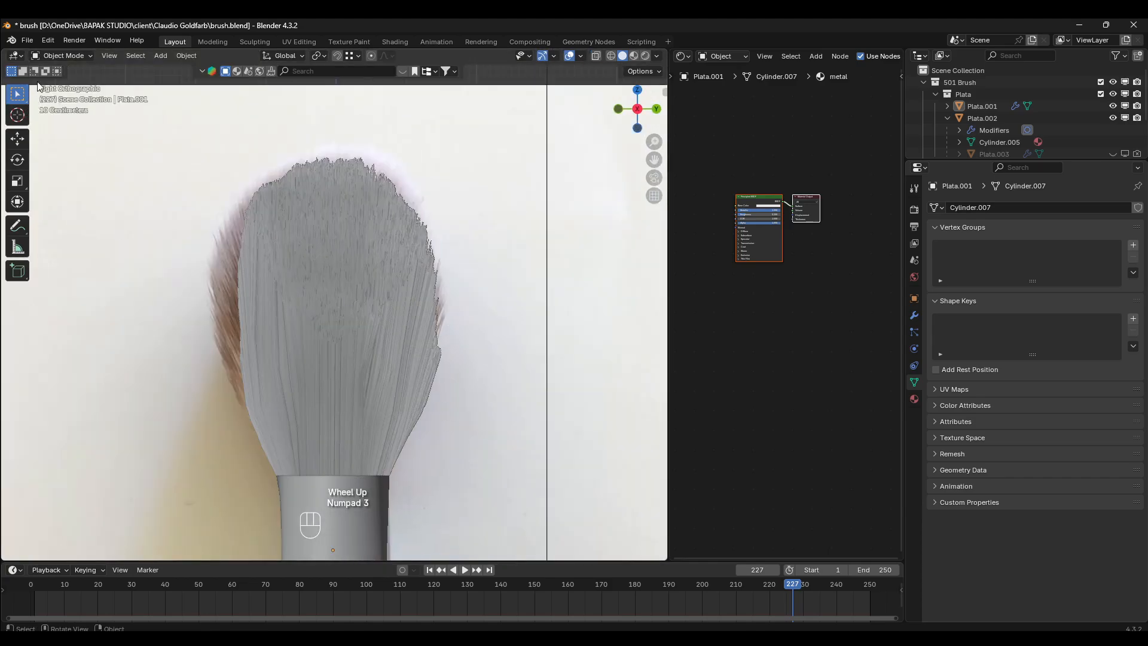
- In Particle Edit mode, comb the left edge bristles upward and outward in the right side view, undoing the last stroke
left_click(58, 56)
left_click(60, 148)
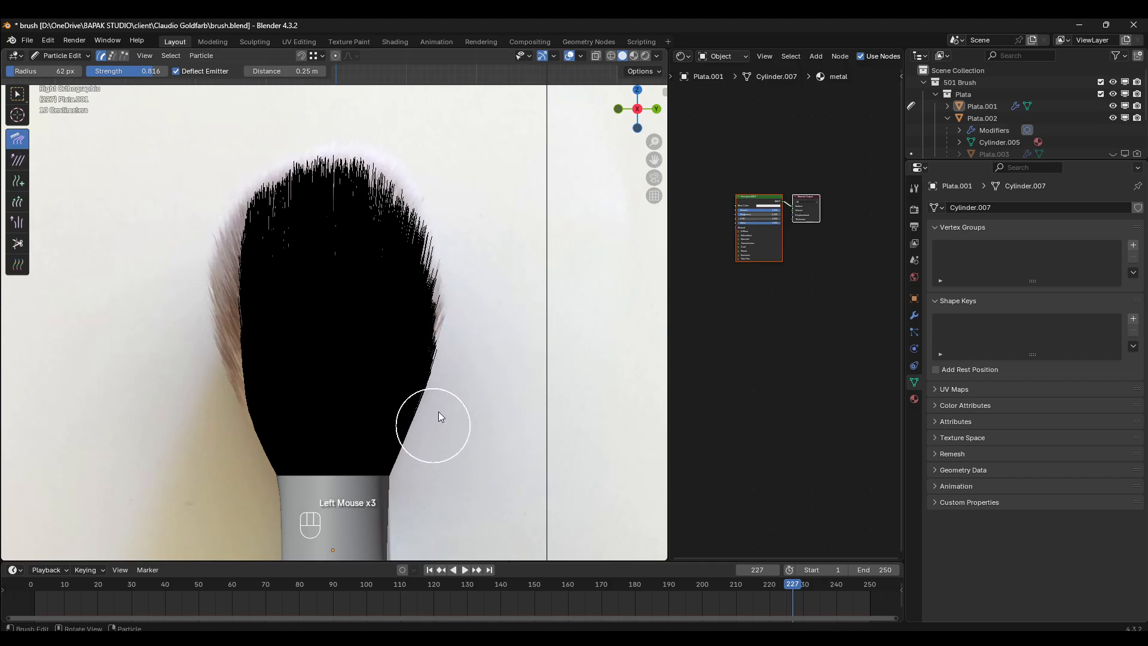
left_click_drag(248, 398, 190, 245)
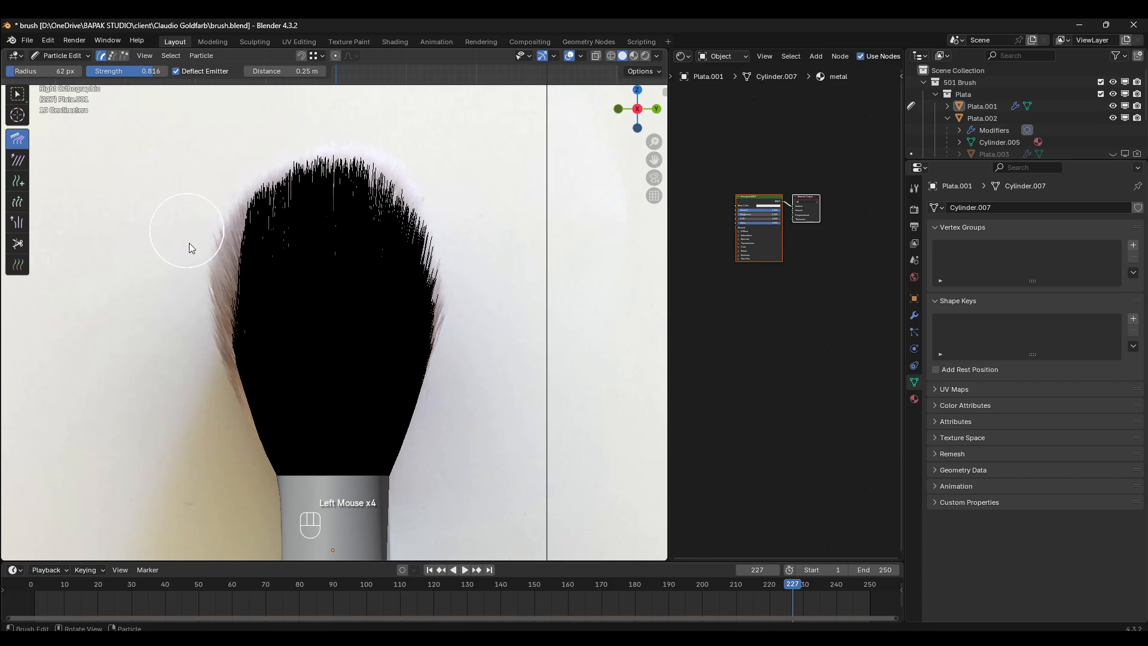
left_click_drag(239, 371, 193, 194)
left_click_drag(228, 280, 200, 188)
left_click_drag(242, 312, 205, 195)
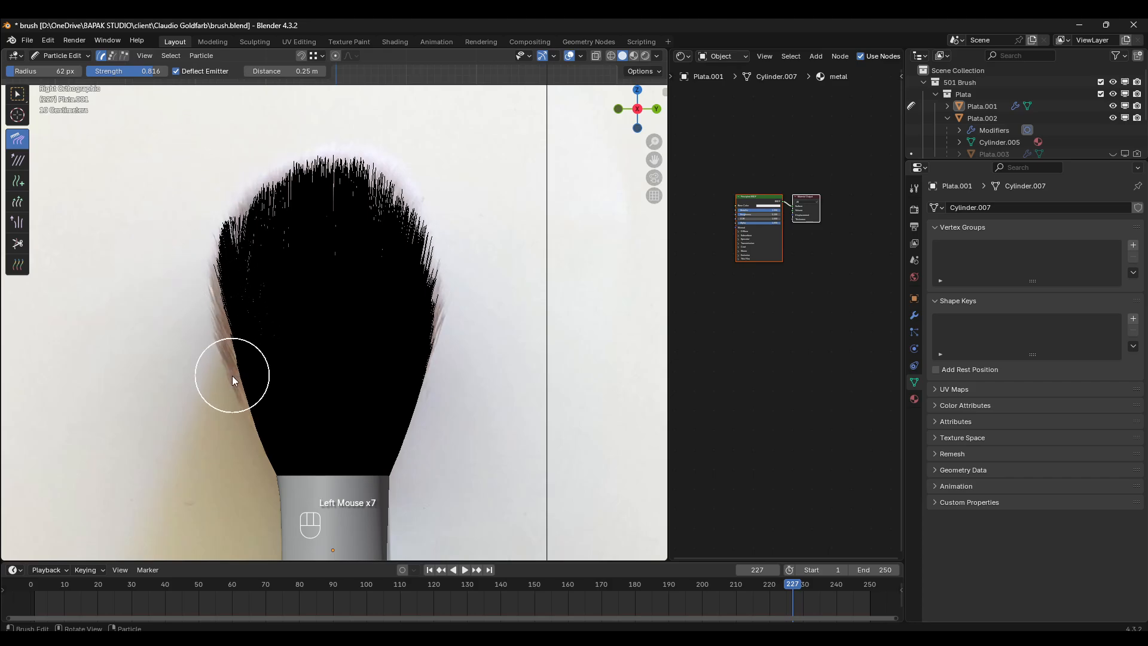
key("ctrl+z")
- Comb the left edge bristles upward and outward toward the side reference outline with repeated strokes in the right side view
left_click_drag(237, 363, 224, 337)
left_click_drag(228, 385, 198, 198)
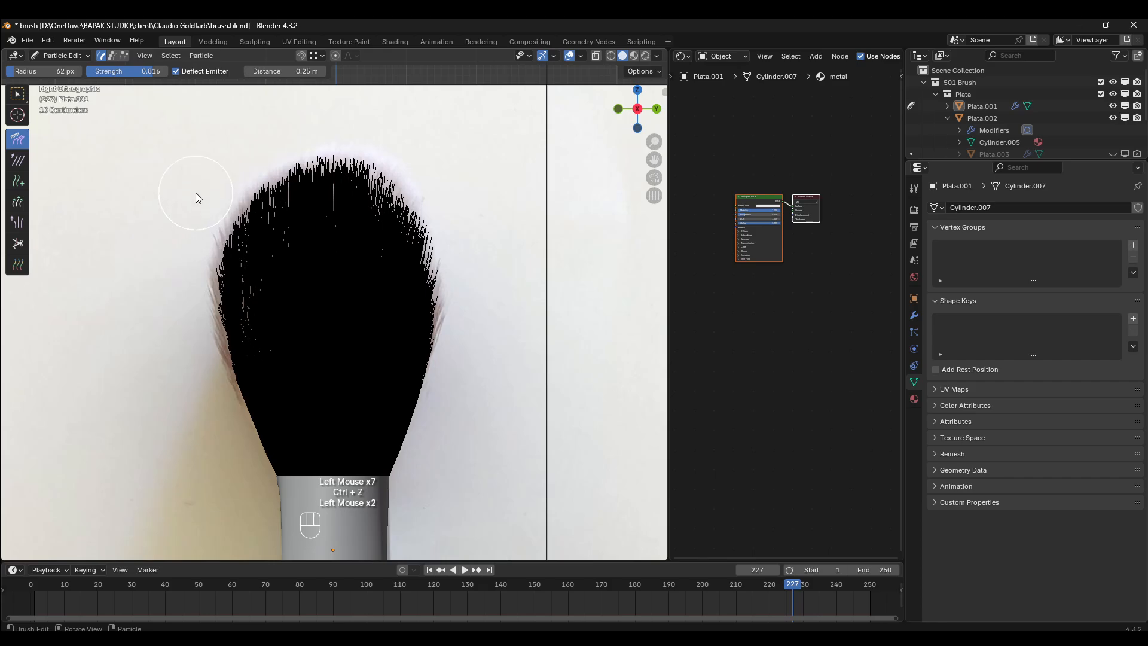
left_click_drag(222, 368, 214, 213)
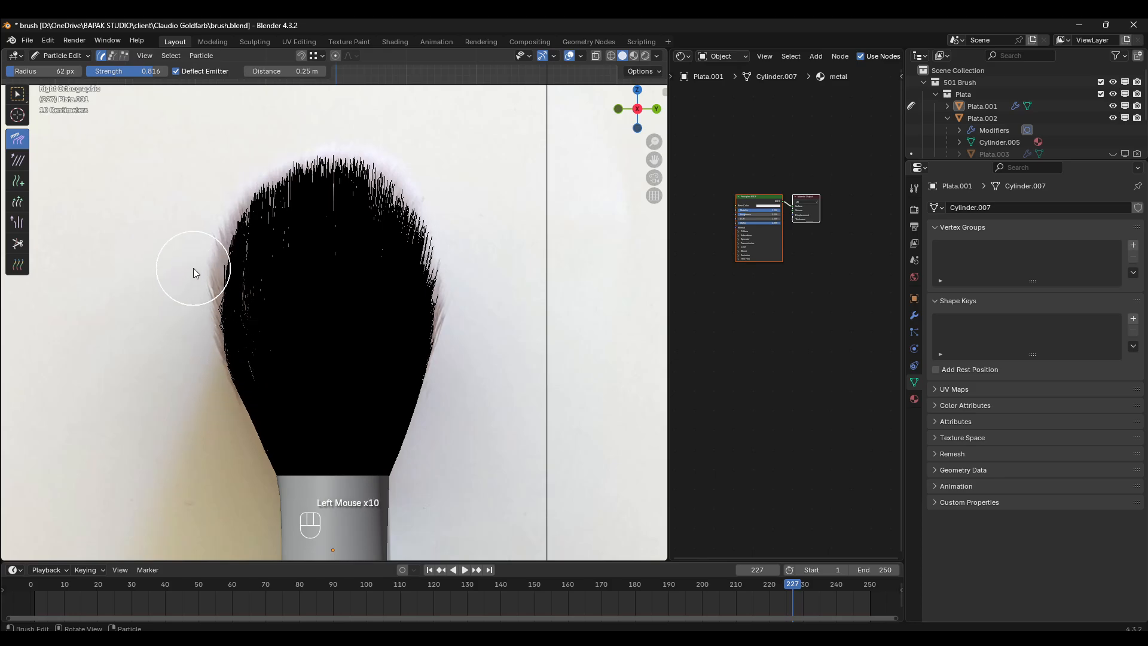
left_click_drag(208, 331, 197, 158)
left_click_drag(188, 354, 184, 191)
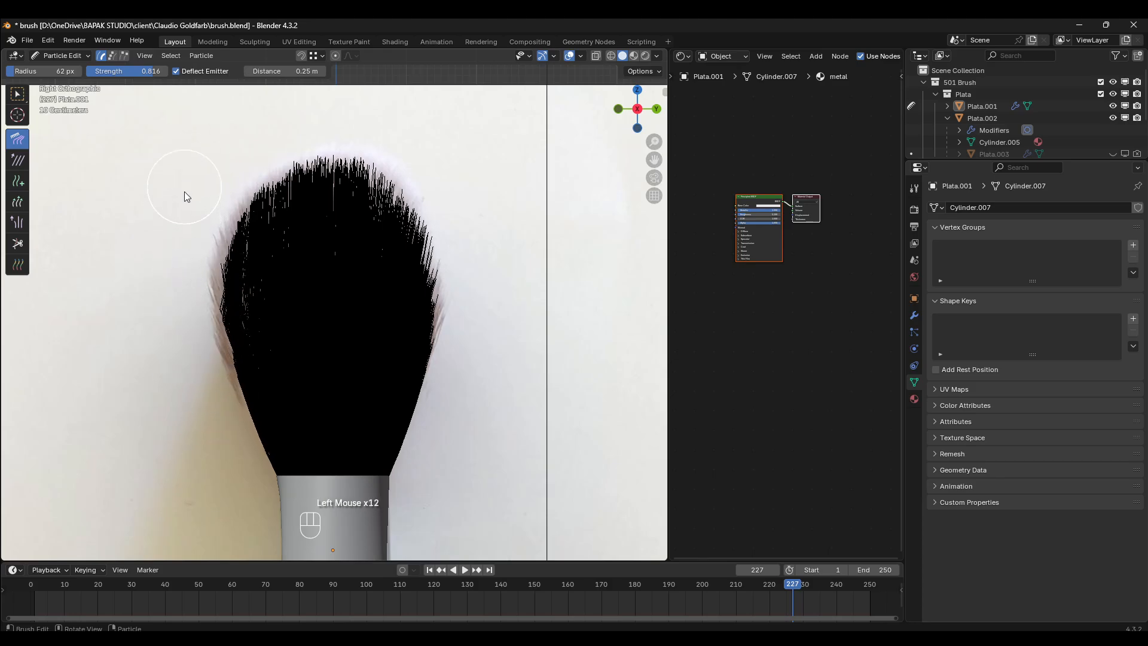
left_click_drag(239, 293, 228, 267)
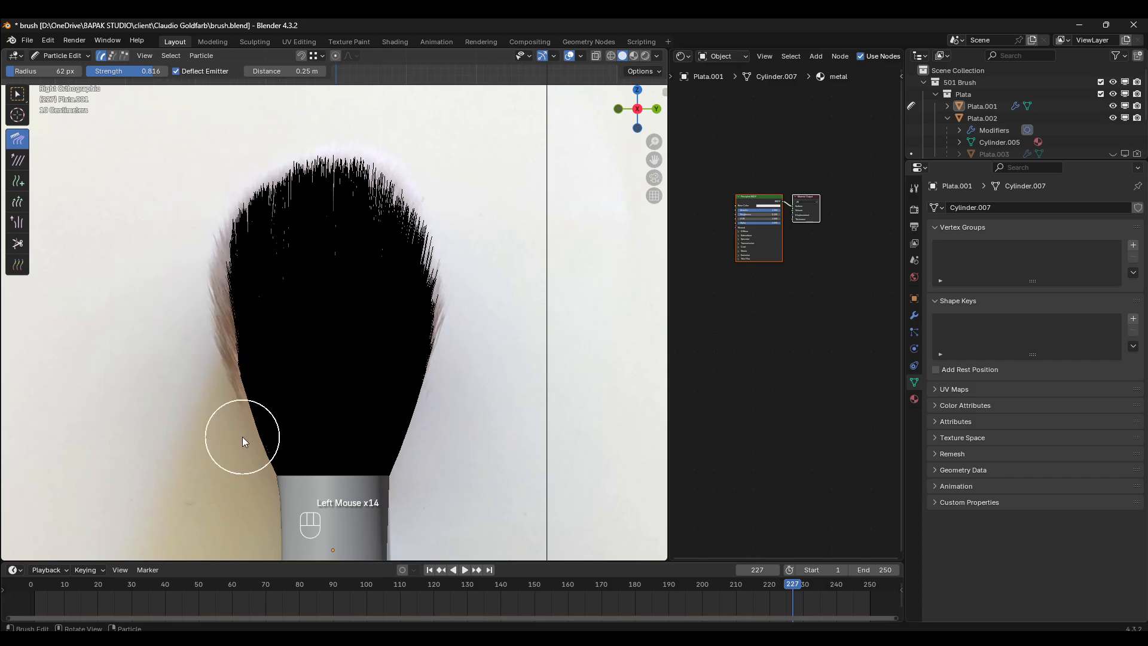
mouse_move(244, 441)
left_mouse_down()
mouse_move(184, 277)
mouse_move(200, 237)
left_mouse_up()
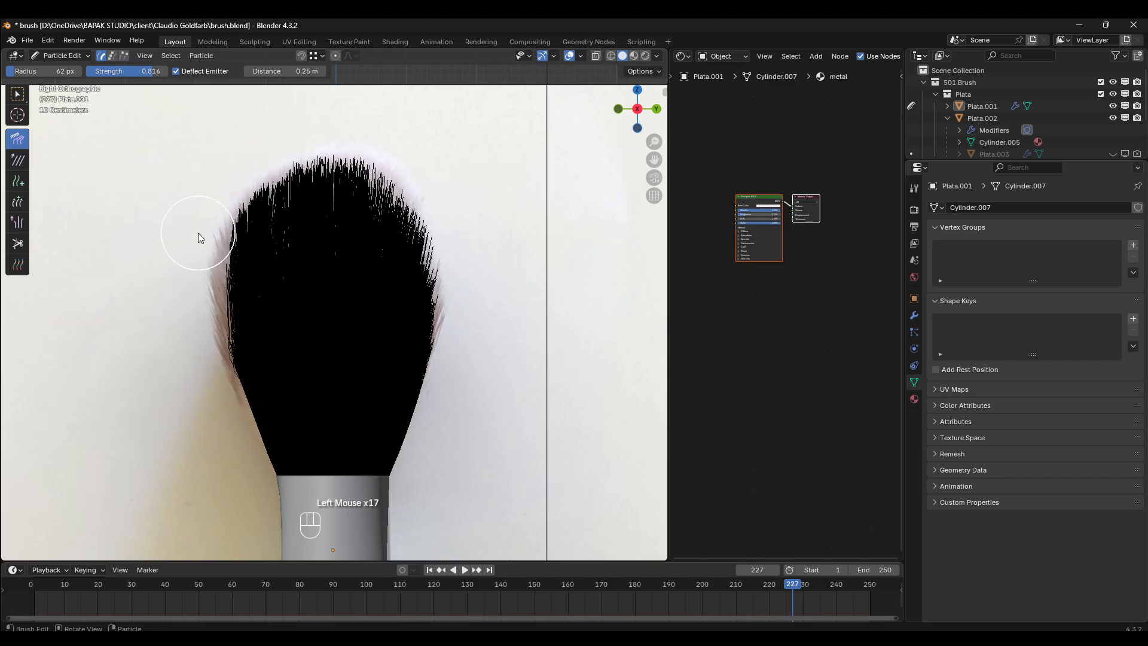
left_click_drag(209, 322, 187, 190)
left_click_drag(246, 351, 201, 238)
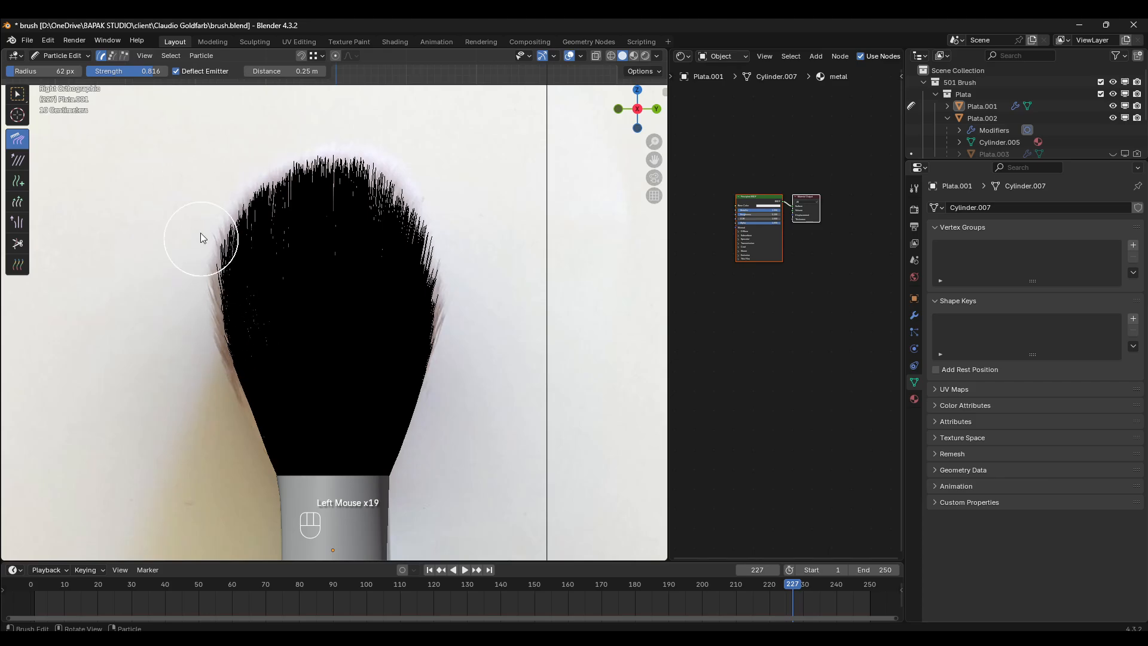
- Compare the bristles in the front, right and top views, and comb the protruding lower edge bristles inward in the top view
key("KP_1")
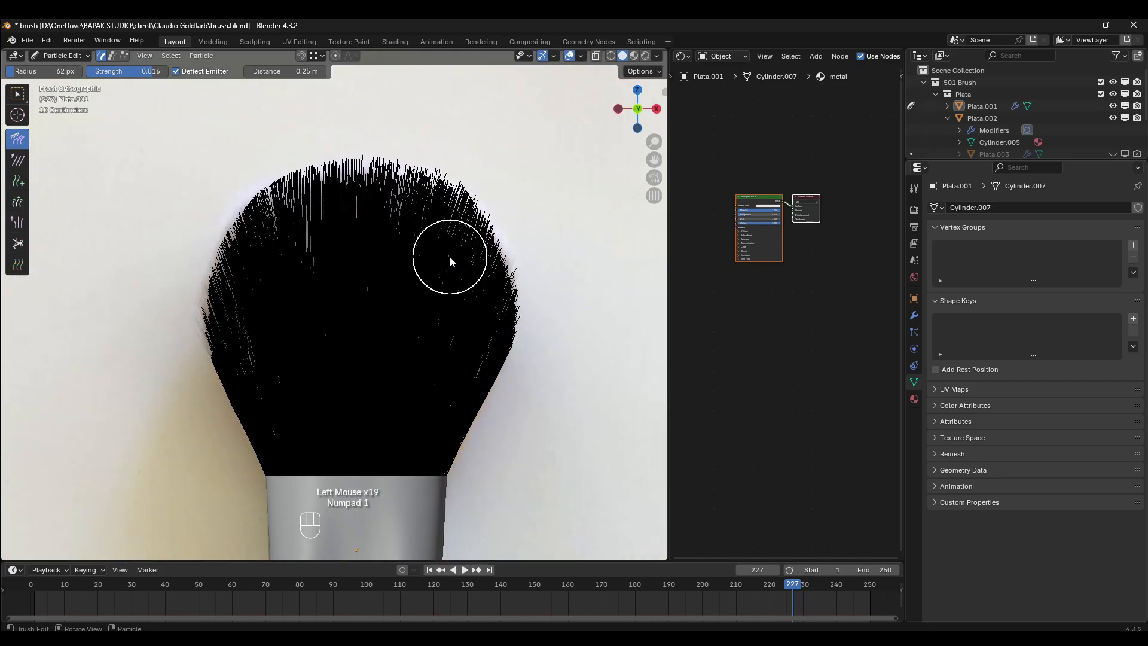
key("KP_3")
key("KP_7")
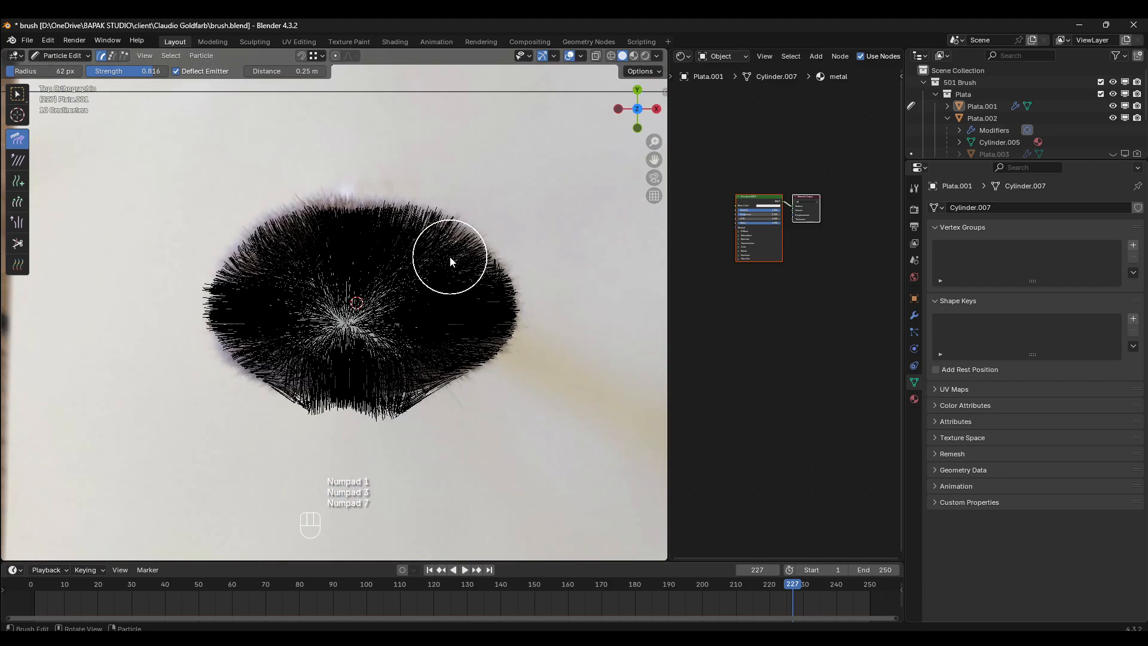
key("KP_3")
key("KP_7")
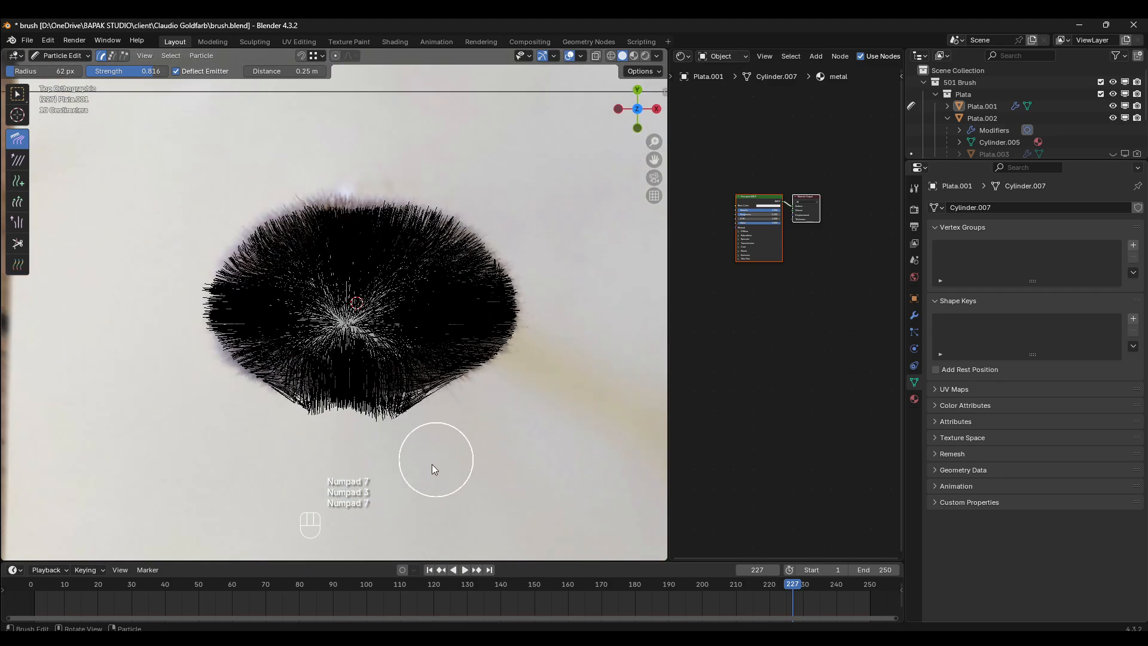
left_click_drag(386, 461, 374, 431)
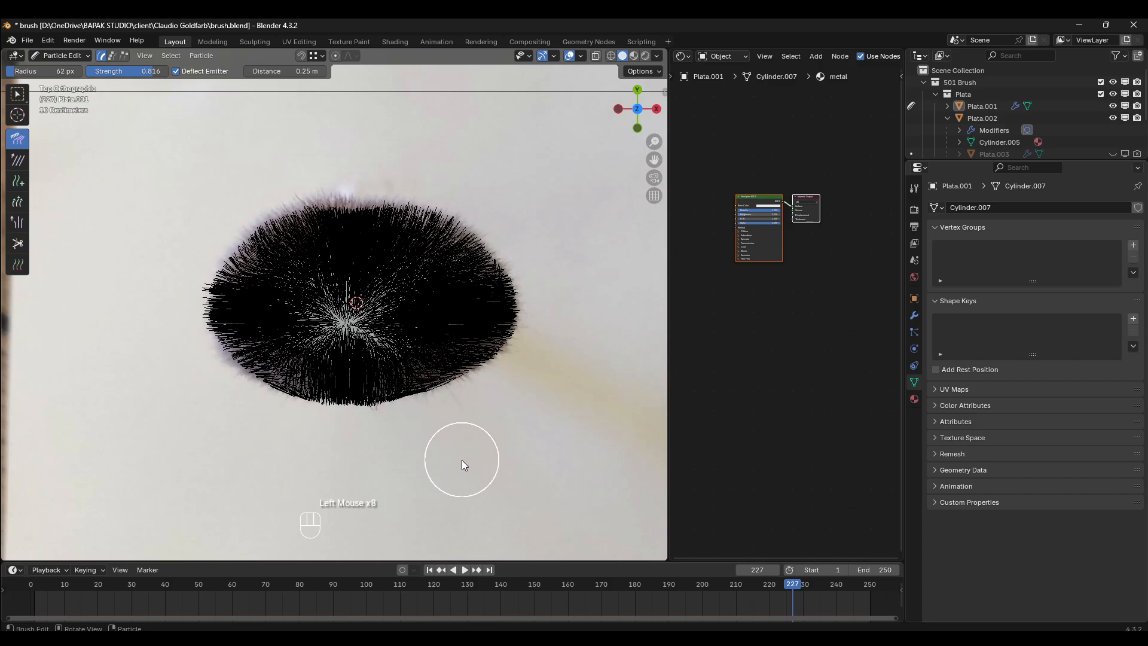
- In the right side view, comb the left bristles back outward from the lower left edge
key("KP_3")
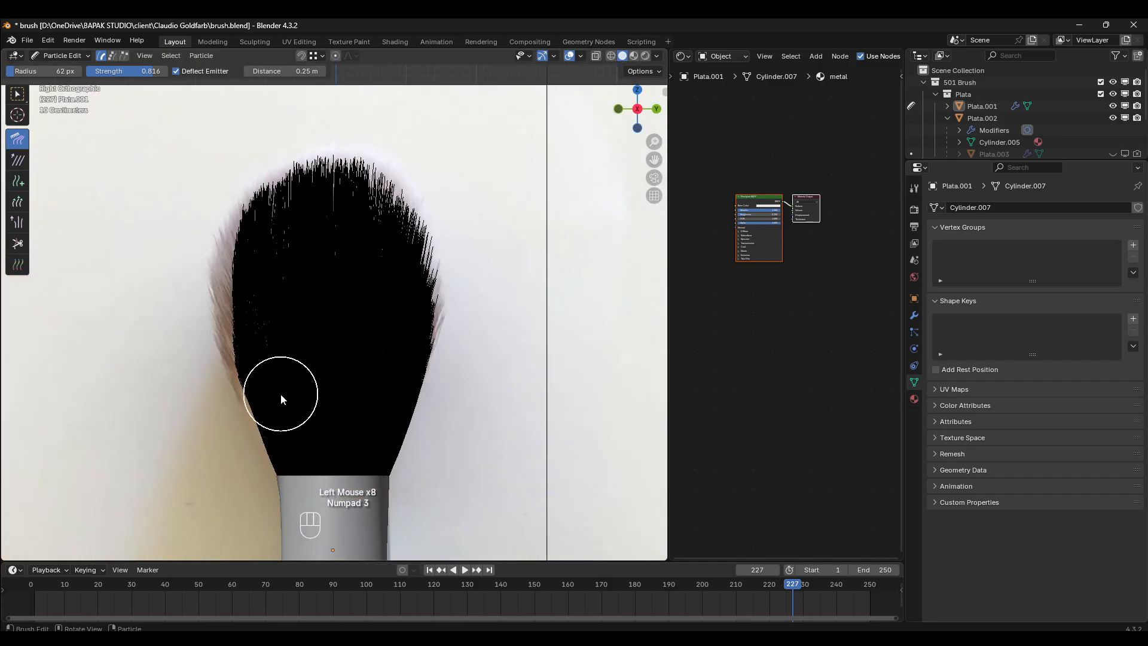
left_click_drag(259, 383, 237, 336)
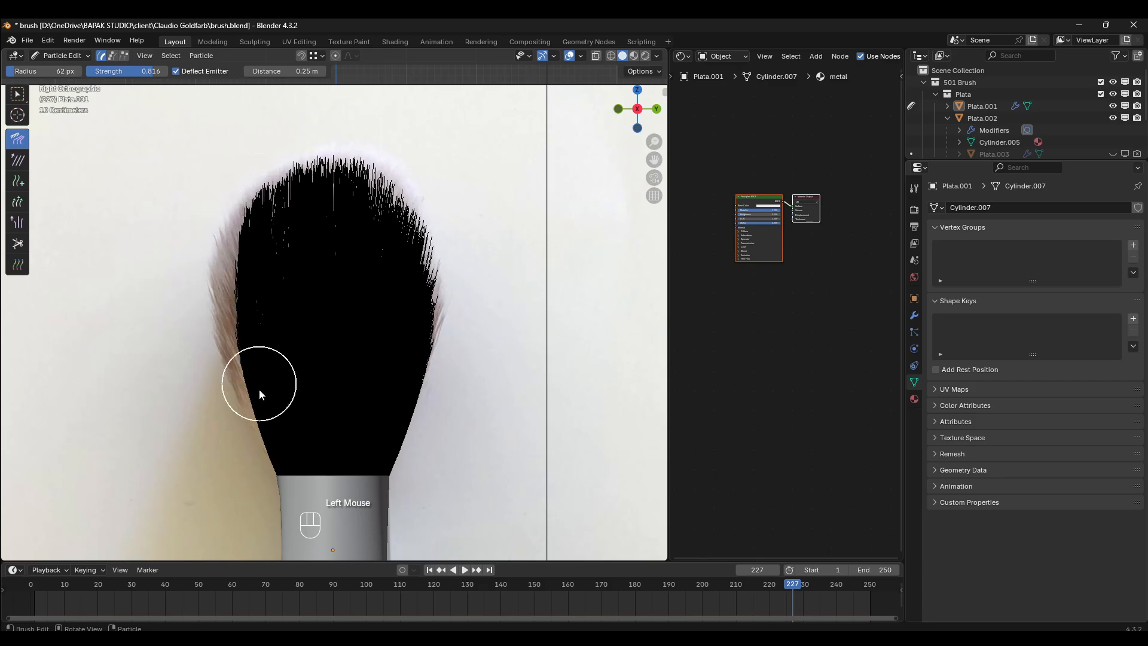
mouse_move(259, 389)
left_mouse_down()
mouse_move(228, 320)
mouse_move(214, 163)
left_mouse_up()
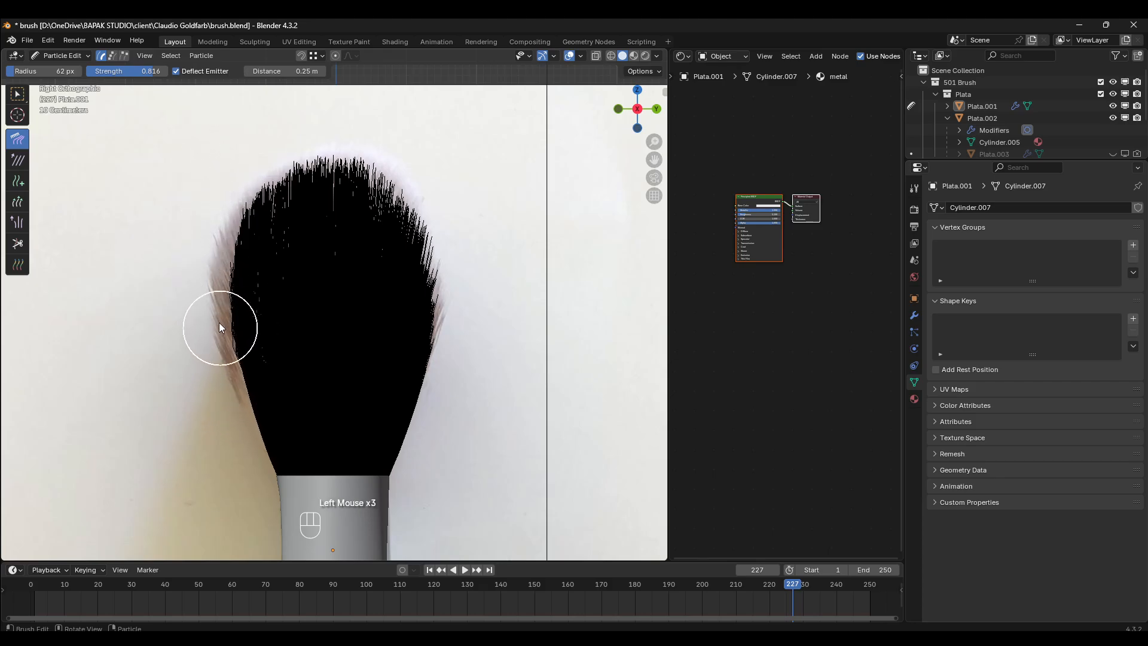
- Examine the combed bristles up close from several angles in Particle Edit mode
scroll(257, 339, "down", 2)
middle_click_drag(257, 339, 536, 469)
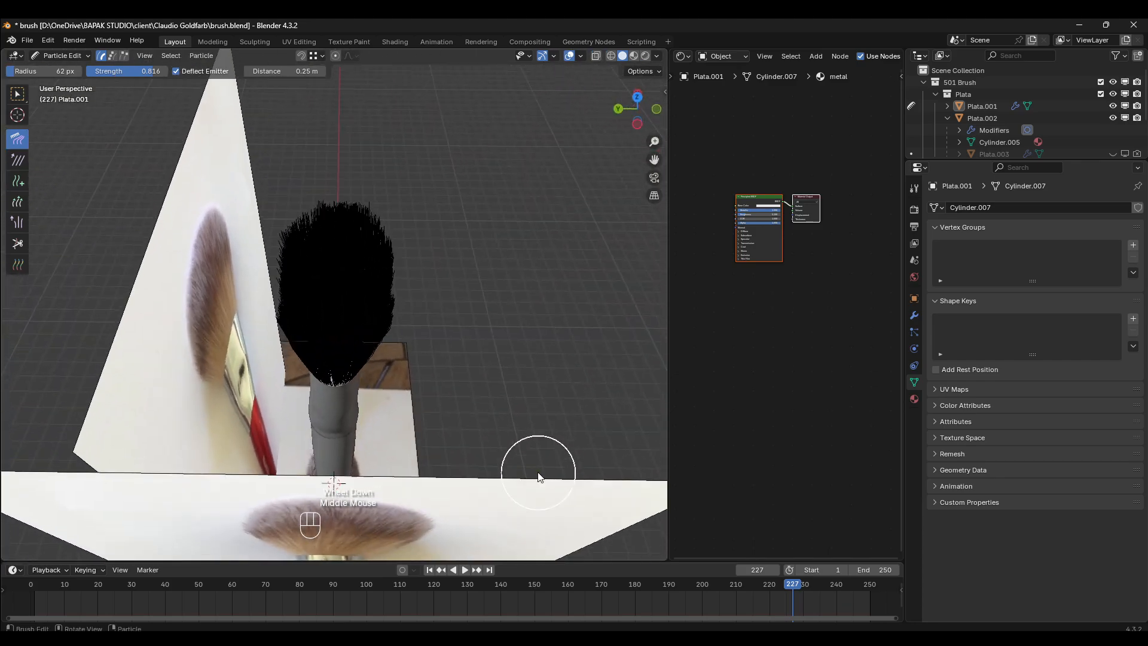
scroll(359, 405, "up", 2)
mouse_move(359, 405)
middle_mouse_down()
mouse_move(352, 339)
mouse_move(369, 361)
mouse_move(387, 287)
middle_mouse_up()
scroll(223, 301, "up", 2)
scroll(222, 301, "down", 2)
scroll(295, 265, "up", 1)
middle_click_drag(295, 265, 304, 322)
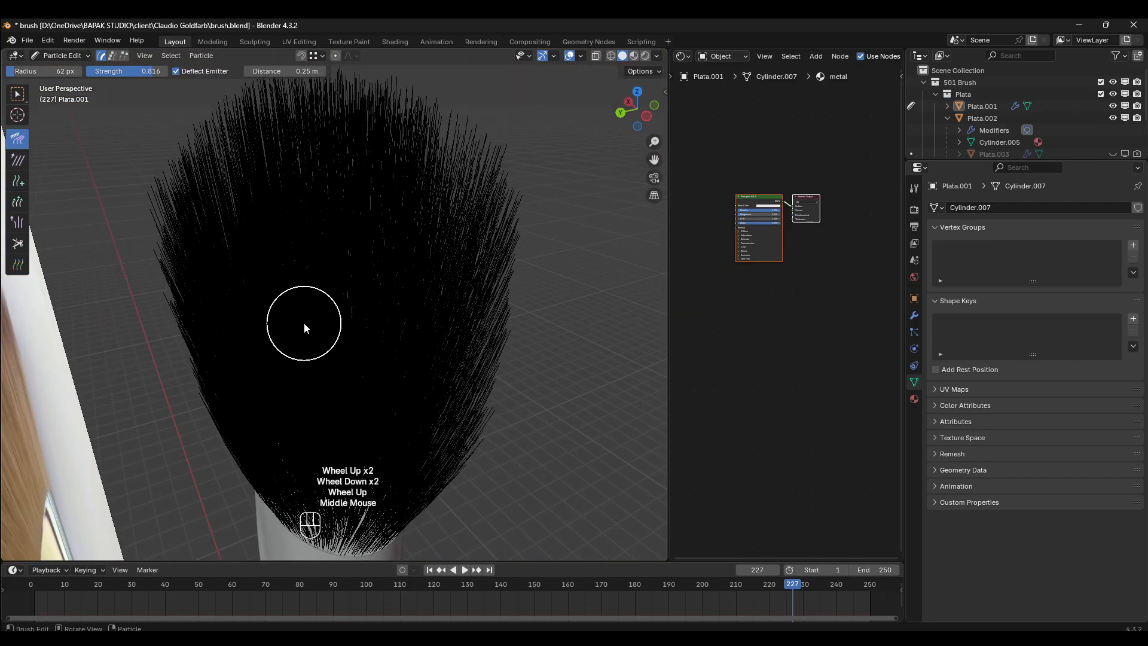
key("z")
key("z")
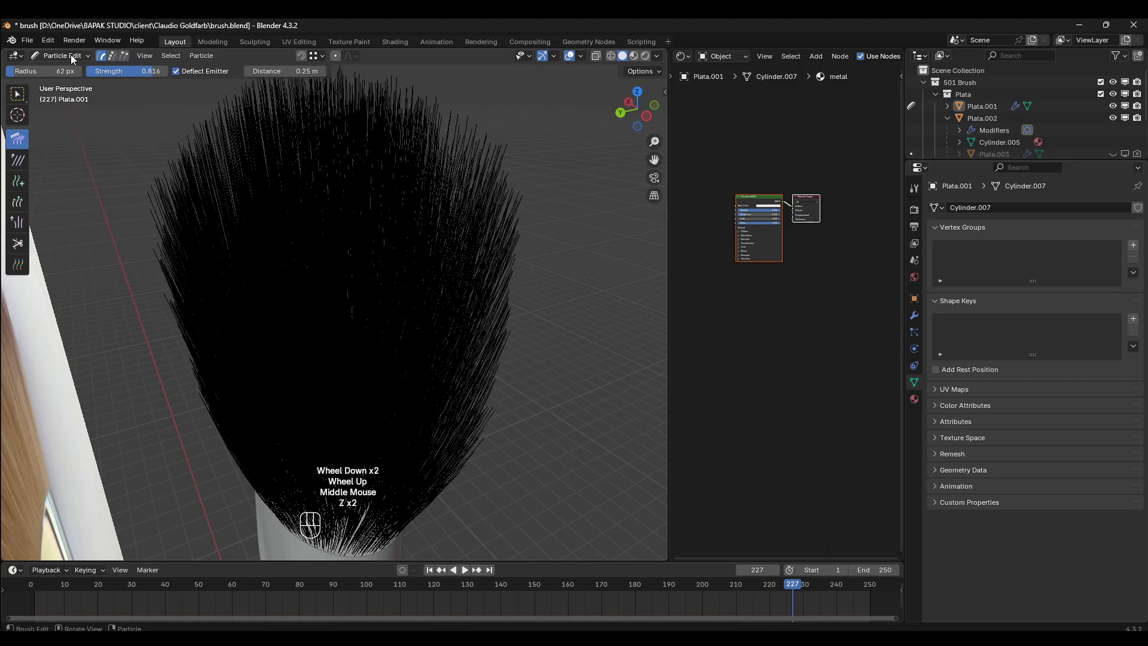
- In Object Mode, inspect the brush hair from angled views and the front view against the reference images
left_click(72, 56)
left_click(67, 69)
scroll(476, 287, "down", 1)
mouse_move(475, 287)
middle_mouse_down()
mouse_move(425, 232)
mouse_move(187, 260)
middle_mouse_up()
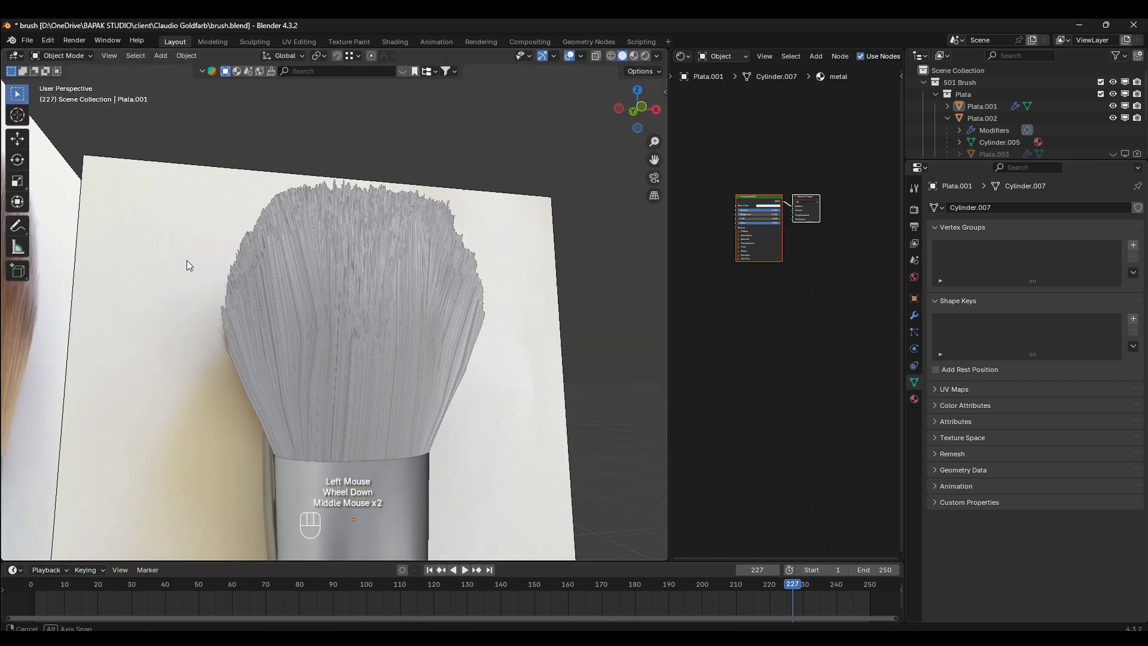
scroll(439, 298, "down", 1)
mouse_move(440, 298)
middle_mouse_down()
mouse_move(293, 325)
mouse_move(364, 371)
mouse_move(429, 309)
middle_mouse_up()
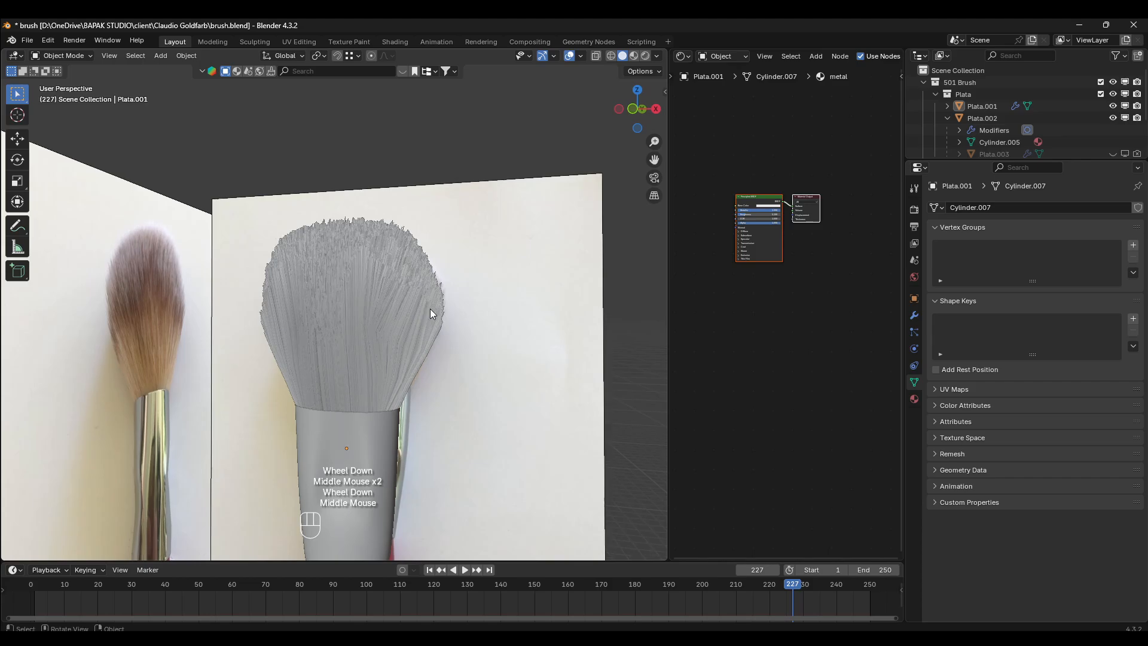
key("KP_1")
scroll(429, 308, "up", 3)
scroll(429, 308, "down", 1)
- Select Plata.001, comb its middle and left bristles upward in Particle Edit mode from the front view, and return to Object Mode
left_click(428, 307)
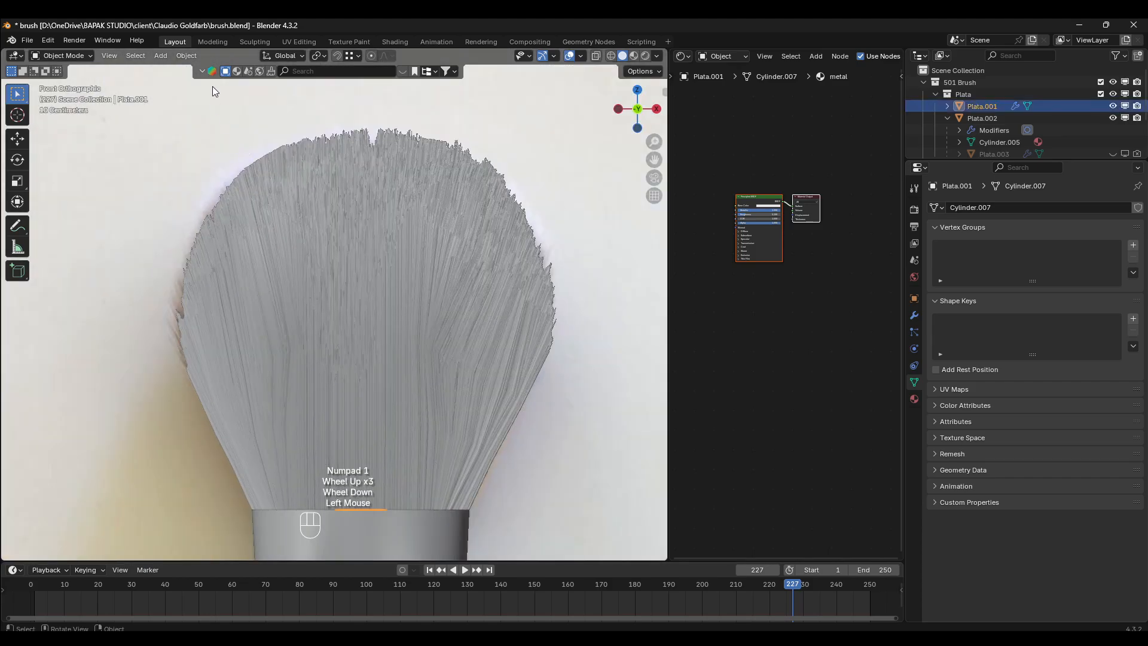
left_click(62, 56)
left_click(64, 150)
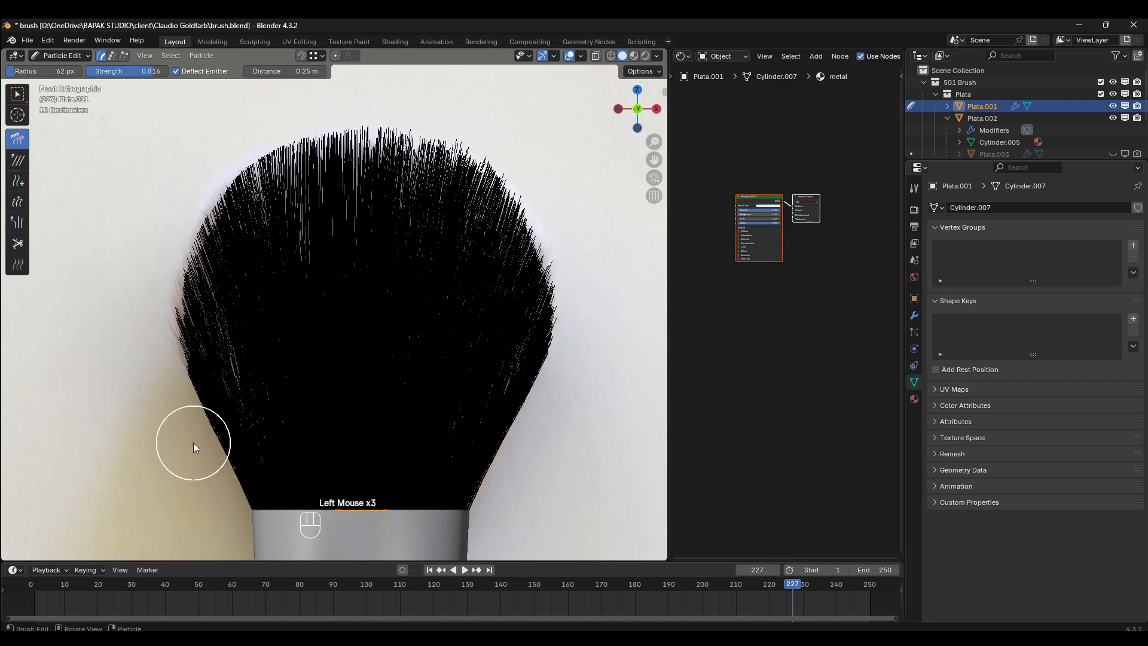
left_click_drag(280, 458, 222, 256)
mouse_move(353, 458)
left_mouse_down()
mouse_move(291, 222)
mouse_move(296, 177)
left_mouse_up()
left_click_drag(382, 442, 376, 191)
left_click_drag(313, 383, 320, 159)
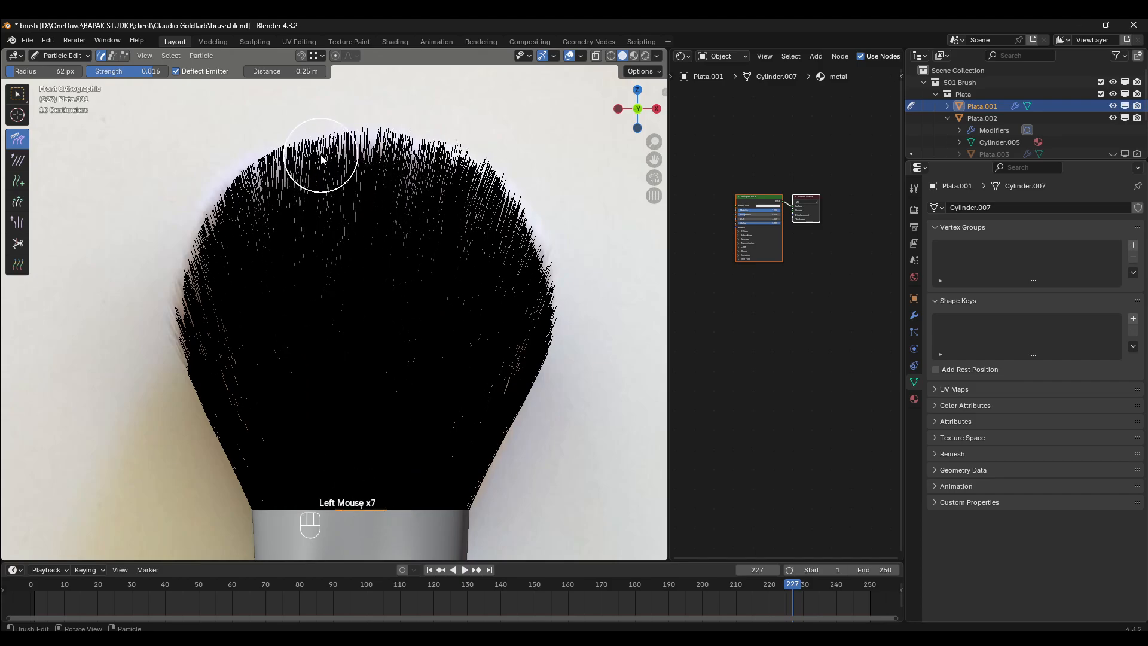
left_click_drag(347, 236, 352, 163)
left_click_drag(237, 399, 187, 243)
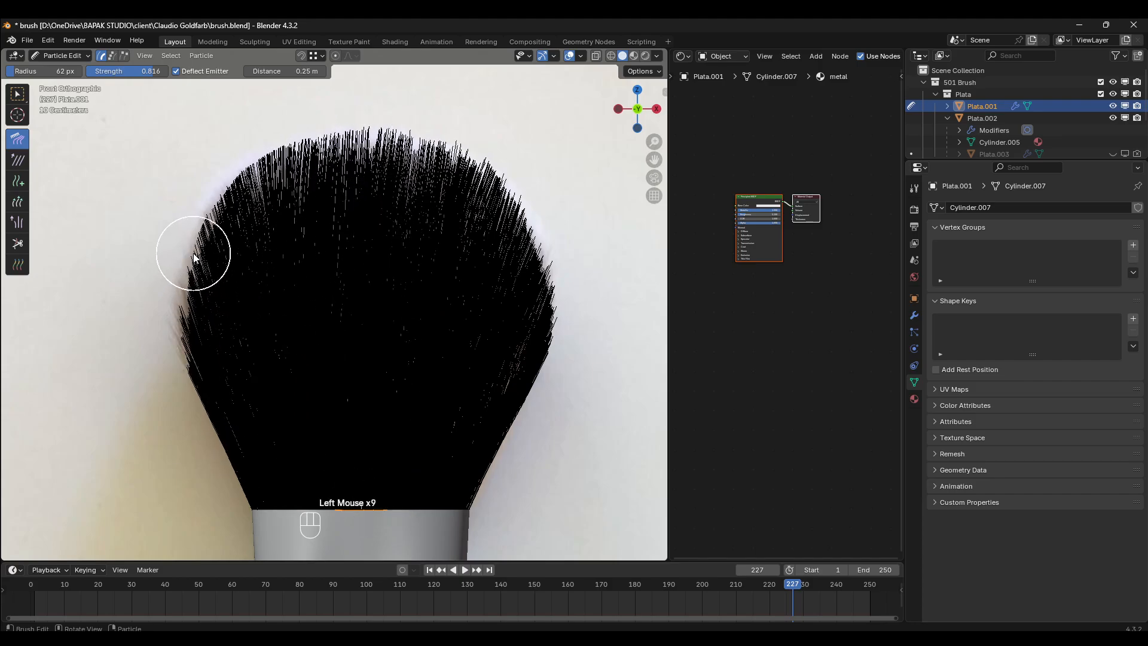
left_click_drag(235, 374, 189, 328)
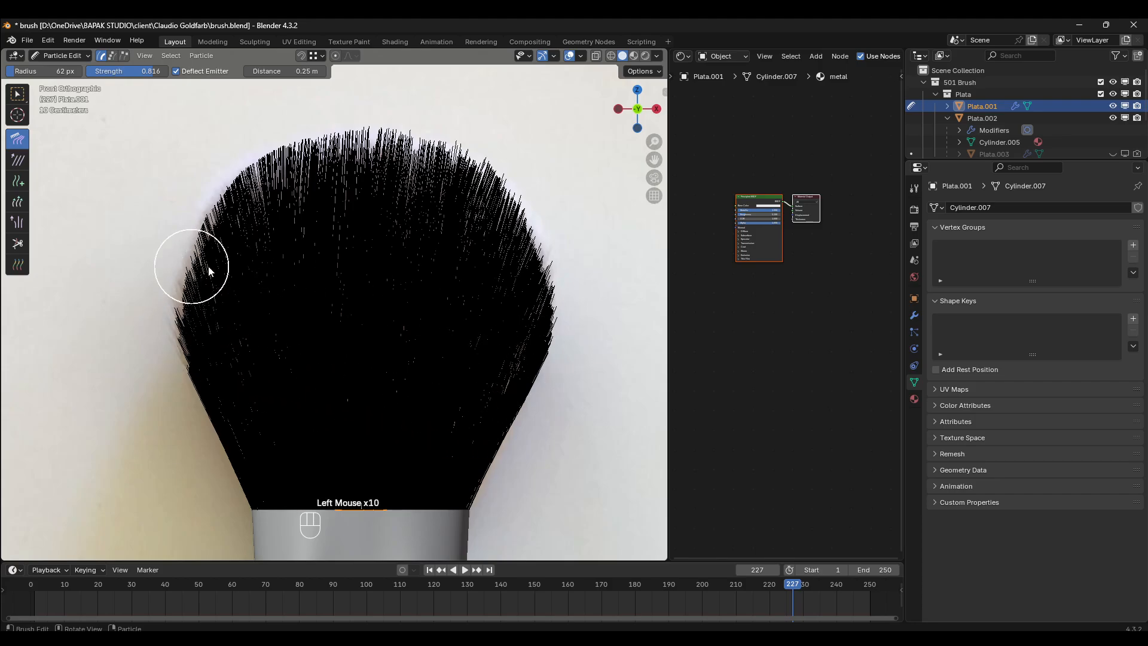
left_click(63, 57)
left_click(66, 67)
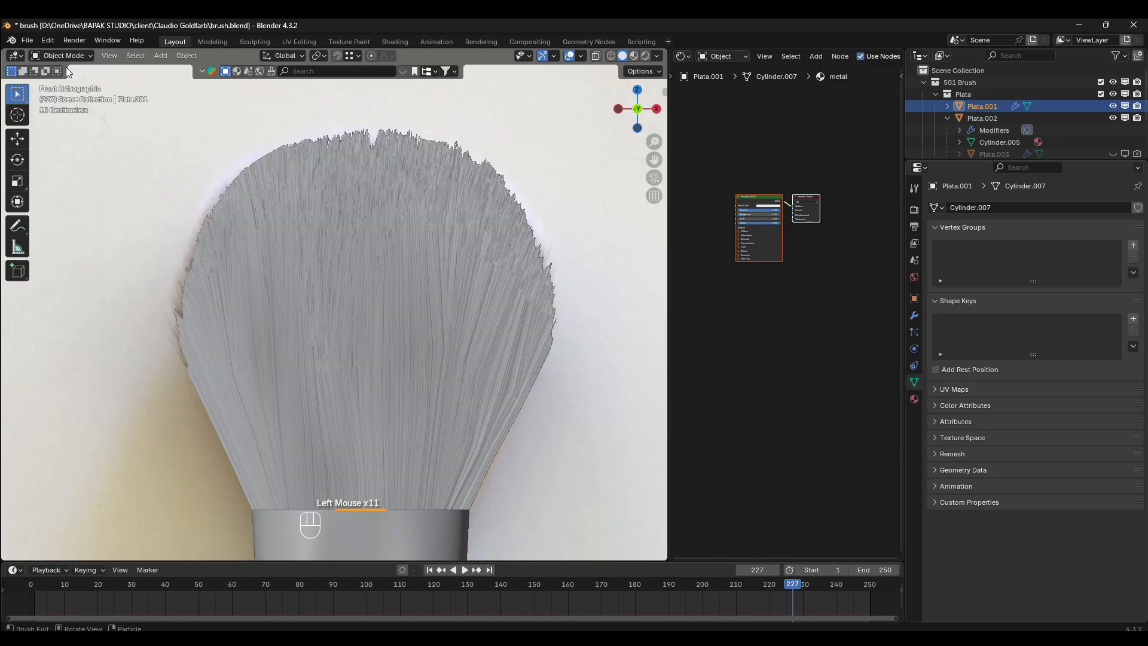
- In Particle Edit mode, comb the left bristles from the ferrule outward to the reference outline in the right side view
key("KP_3")
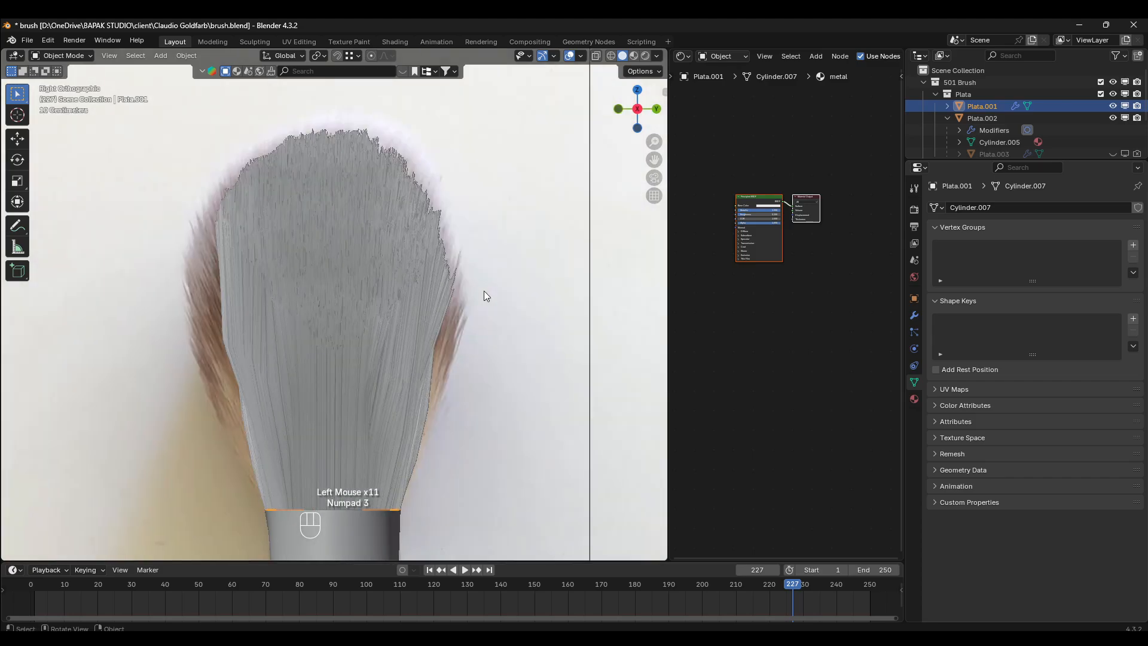
left_click(88, 57)
left_click(80, 150)
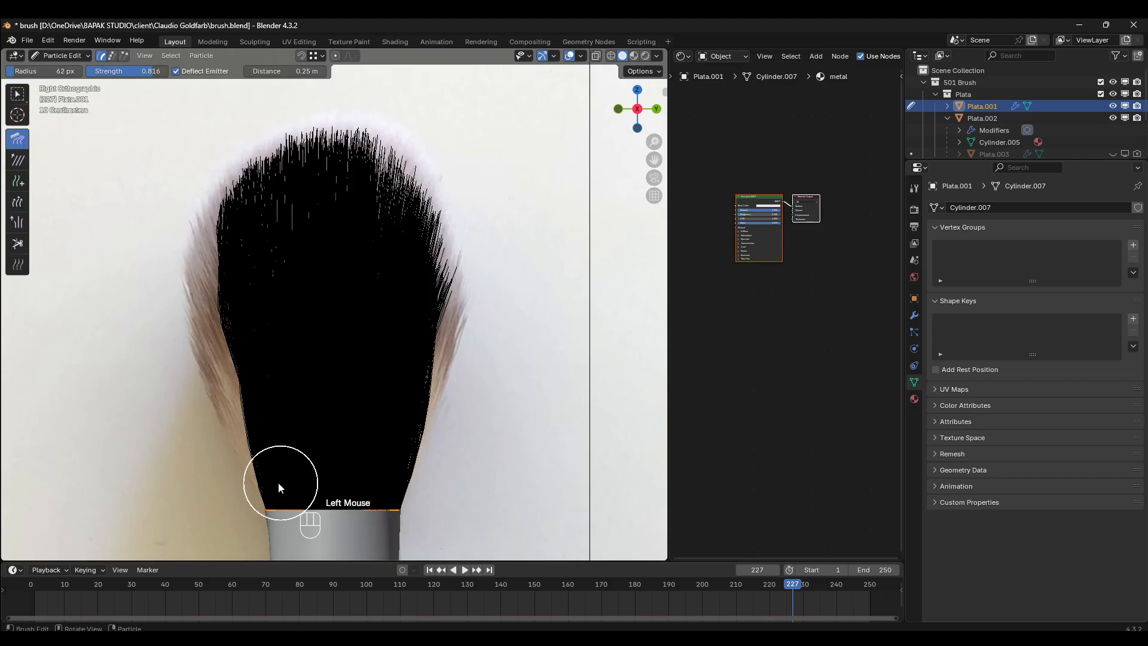
left_click_drag(276, 476, 171, 231)
left_click_drag(259, 441, 171, 207)
left_click_drag(214, 364, 171, 129)
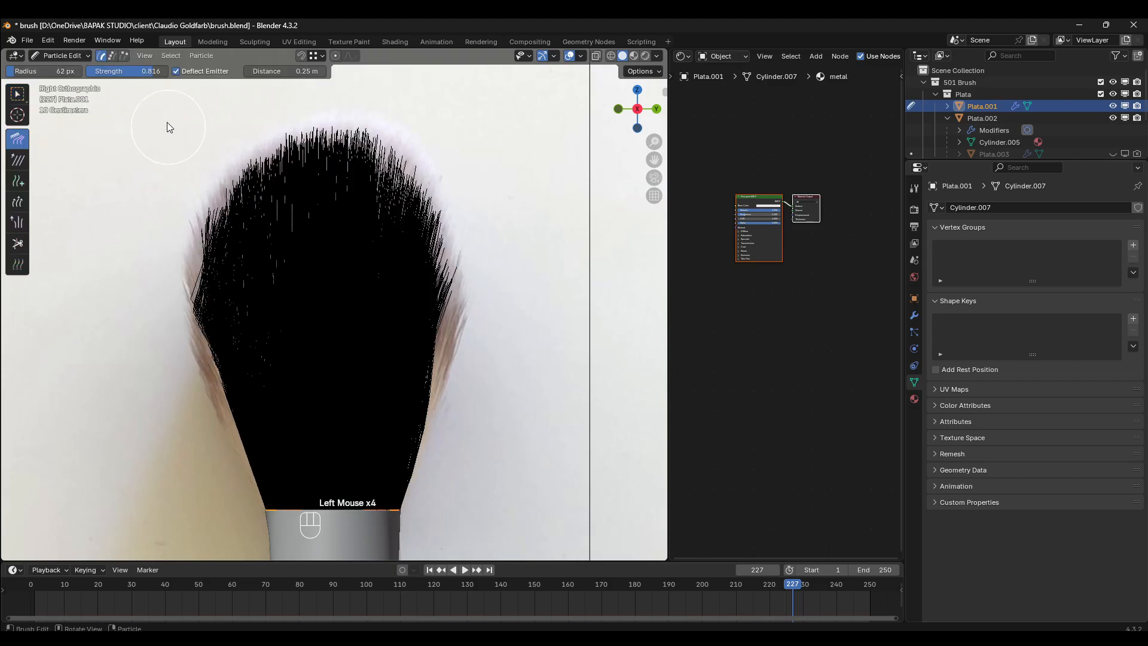
left_click_drag(206, 359, 165, 193)
mouse_move(220, 388)
left_mouse_down()
mouse_move(190, 87)
mouse_move(170, 286)
mouse_move(141, 169)
left_mouse_up()
left_click_drag(210, 345, 158, 161)
left_click_drag(237, 449, 123, 195)
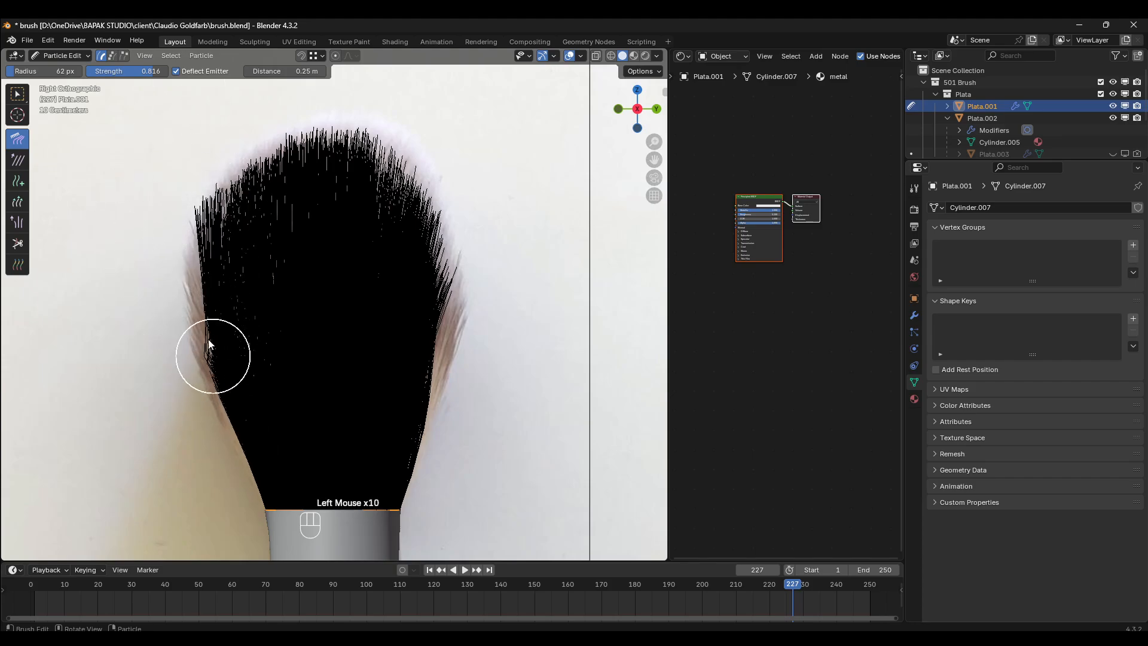
- Comb the upper left bristles upward and inward into a rounded contour, and nudge the left edge outward to the side reference
left_click_drag(205, 333, 210, 215)
left_click_drag(266, 463, 192, 137)
left_click_drag(223, 383, 180, 133)
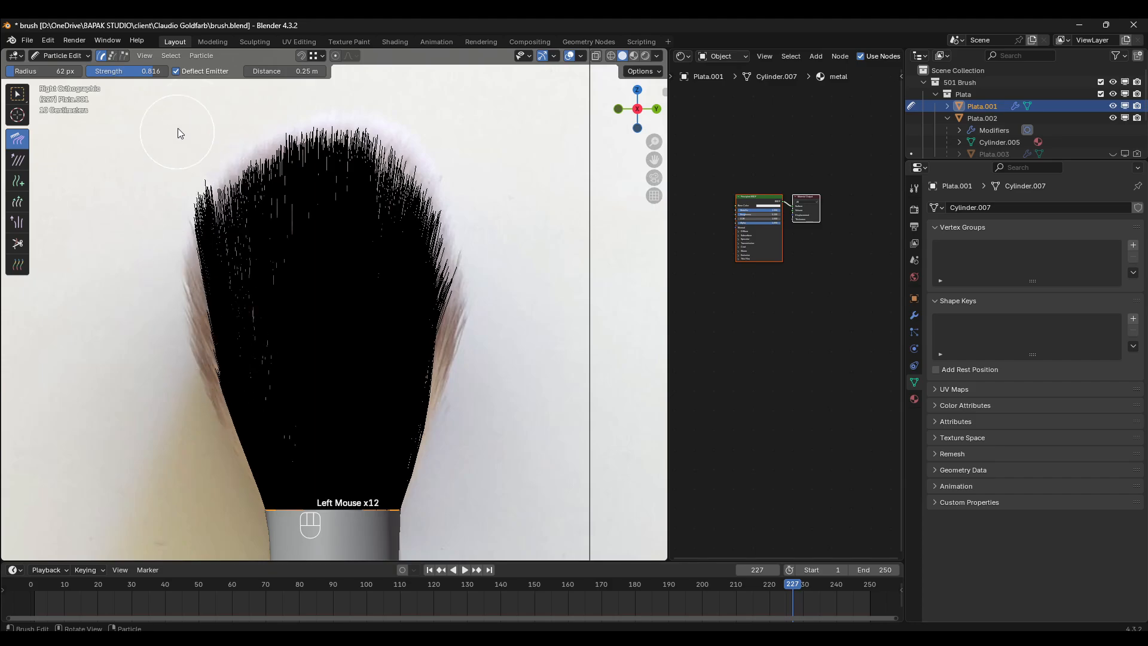
left_click_drag(256, 513, 115, 133)
left_click_drag(268, 426, 168, 126)
left_click_drag(256, 345, 209, 93)
left_click_drag(203, 290, 211, 123)
left_click_drag(181, 239, 188, 88)
left_click_drag(191, 287, 238, 77)
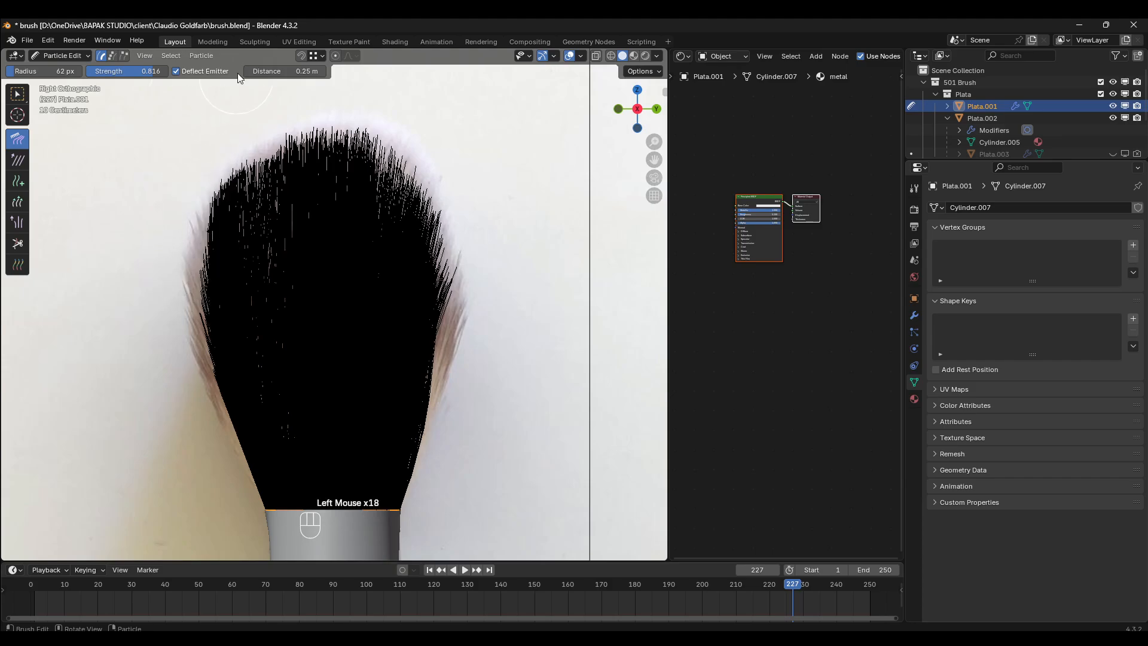
left_click_drag(229, 339, 185, 200)
left_click_drag(203, 334, 161, 175)
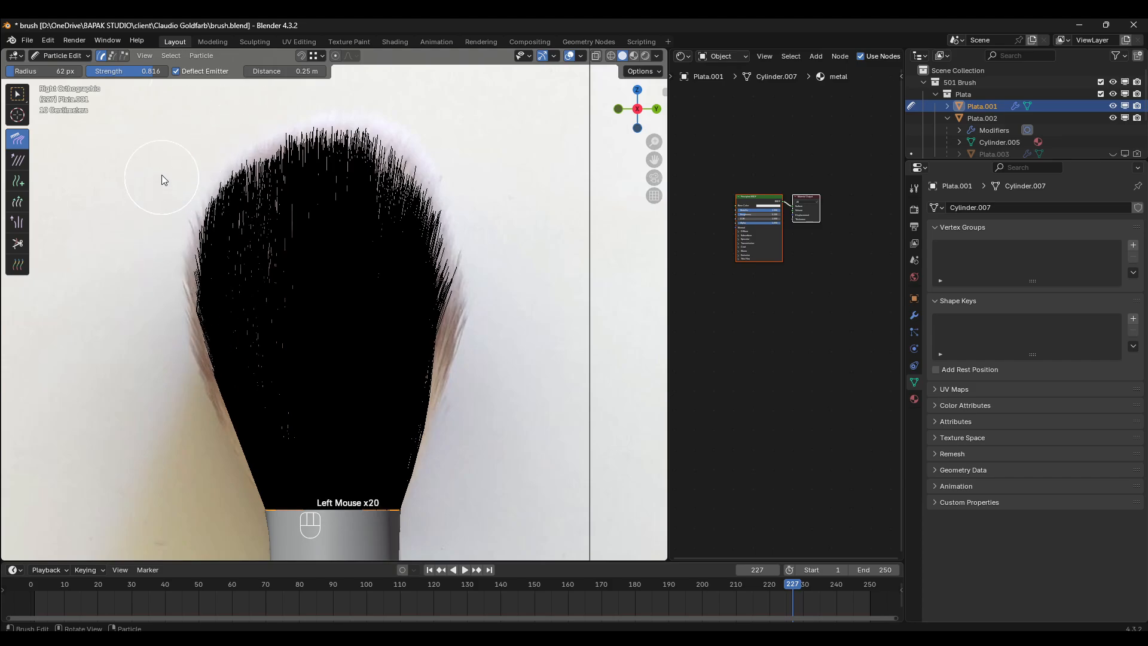
left_click_drag(234, 432, 188, 281)
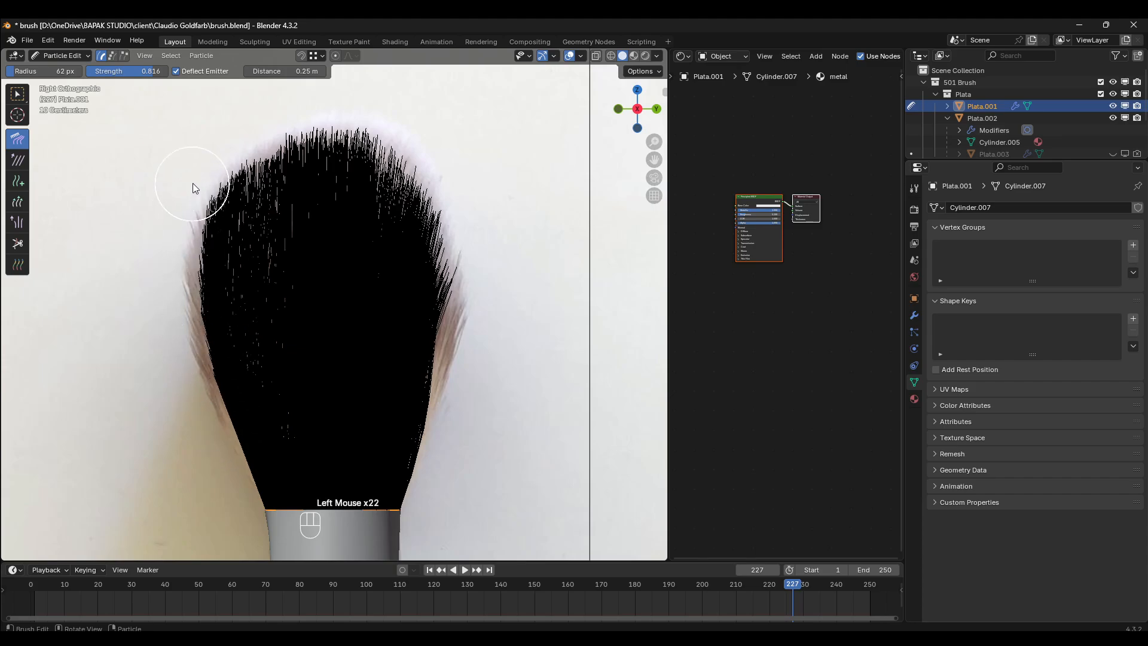
- Comb the right edge bristles from the ferrule upward and outward to the reference outline in the right side view
left_click_drag(441, 461, 428, 305)
left_click_drag(410, 436, 480, 221)
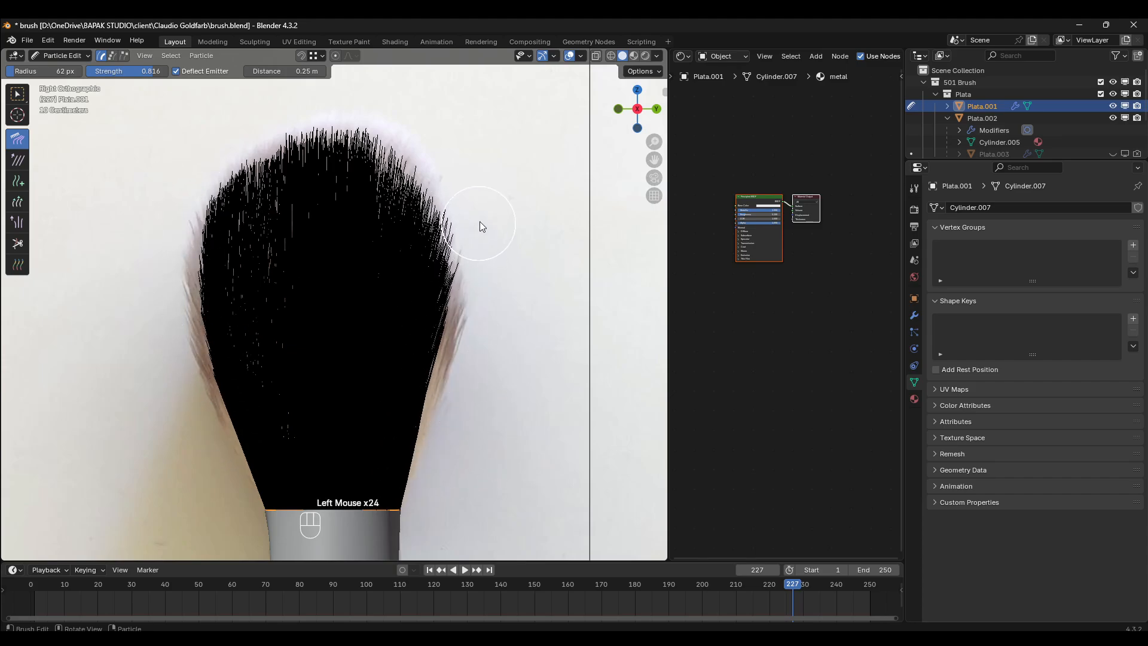
left_click_drag(432, 446, 458, 328)
left_click_drag(409, 453, 477, 287)
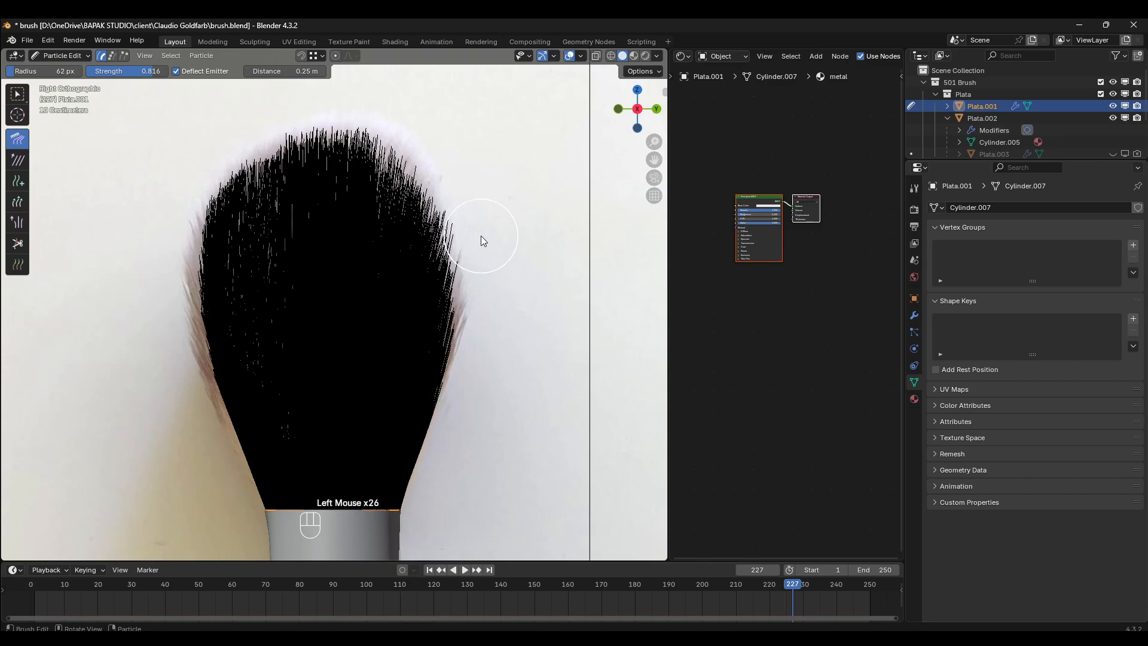
left_click_drag(409, 433, 469, 245)
left_click_drag(450, 416, 499, 269)
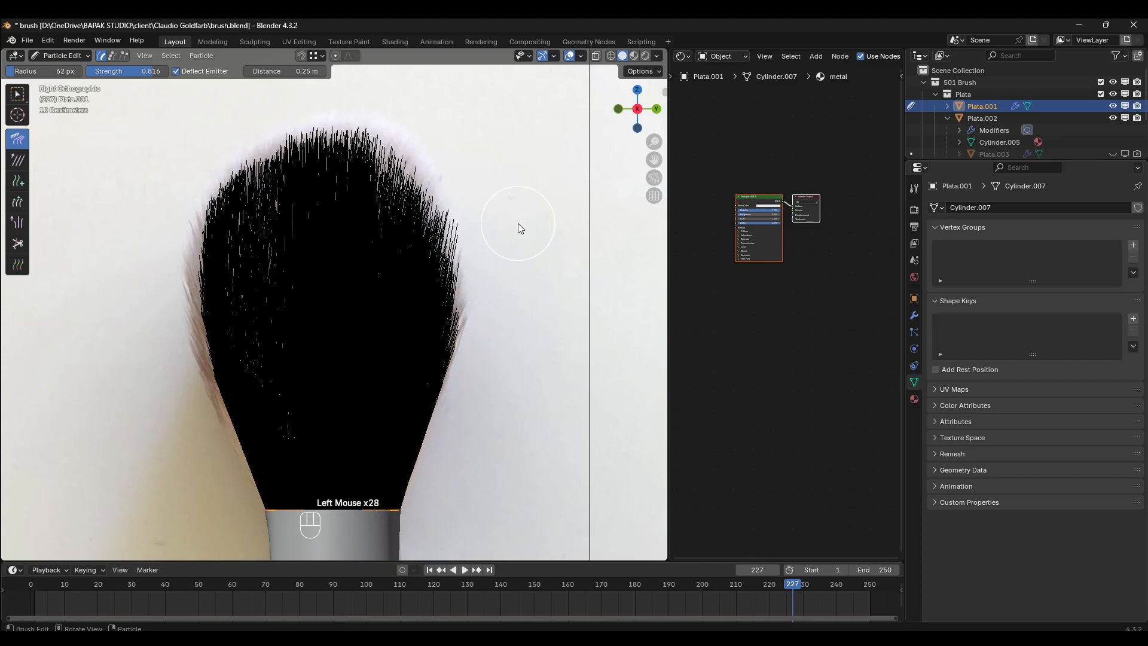
- Comb the bristles along the lower edge into the rounded reference outline in the top view, and check the front and right side views
key("KP_3")
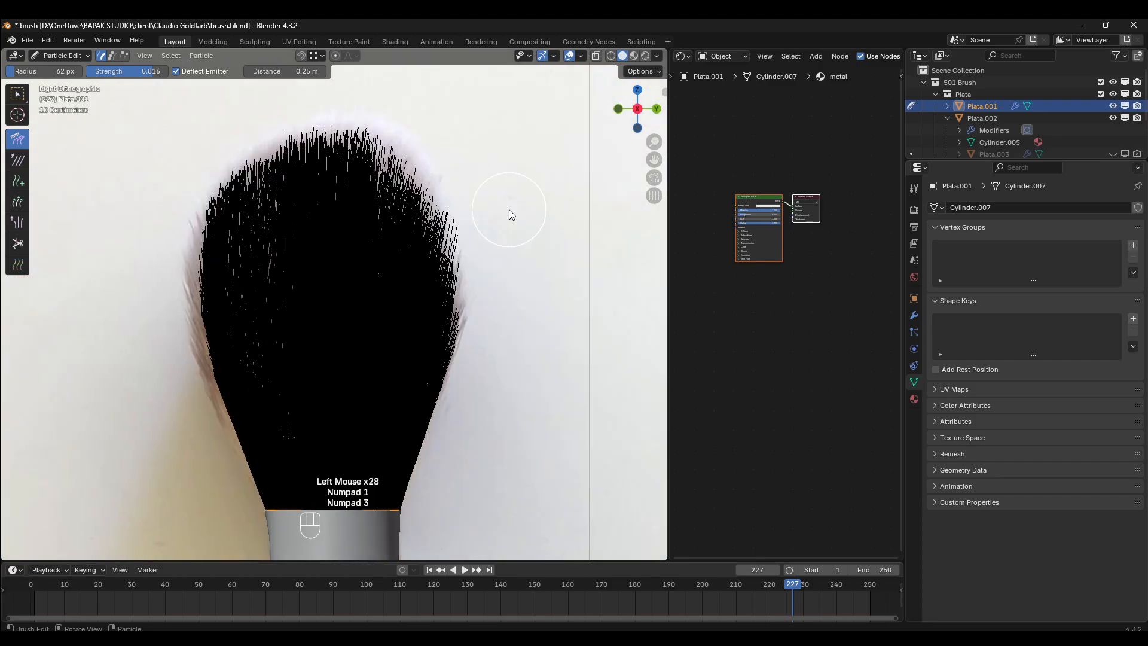
key("KP_7")
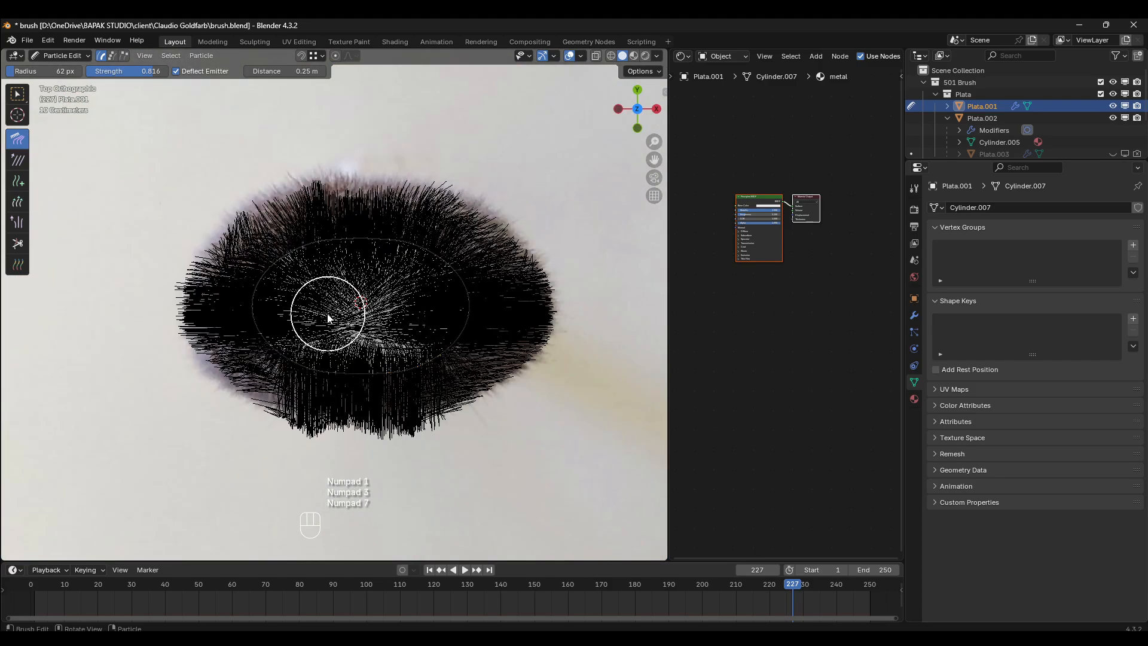
scroll(386, 374, "down", 3)
mouse_move(377, 398)
left_mouse_down()
mouse_move(372, 383)
mouse_move(316, 386)
left_mouse_up()
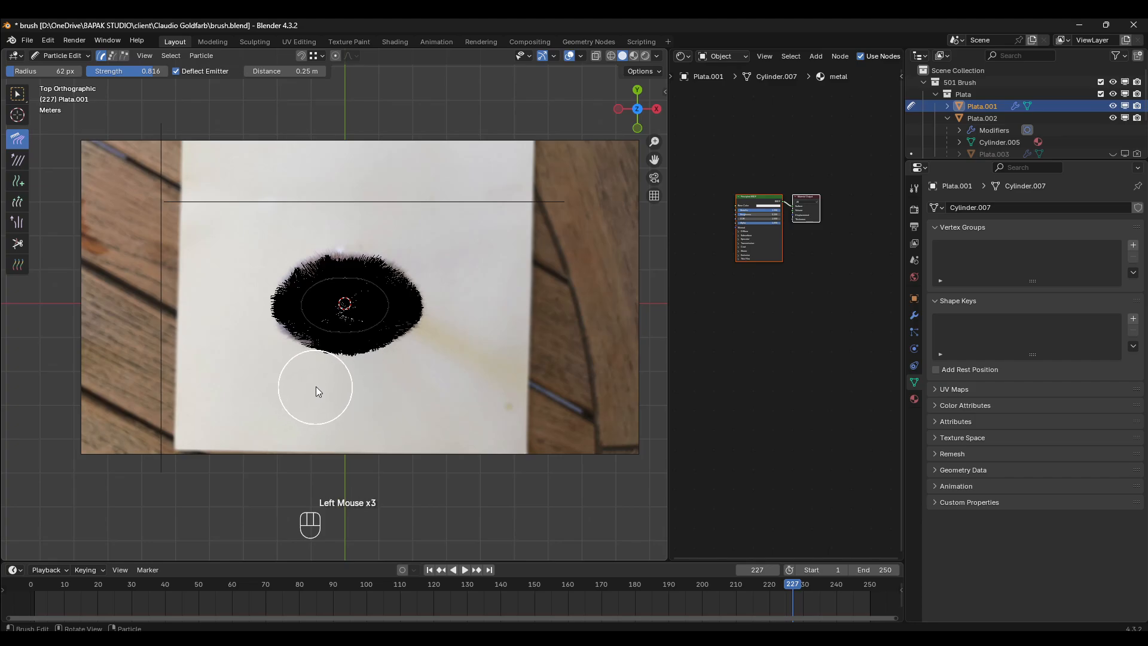
left_click(337, 389)
key("KP_1")
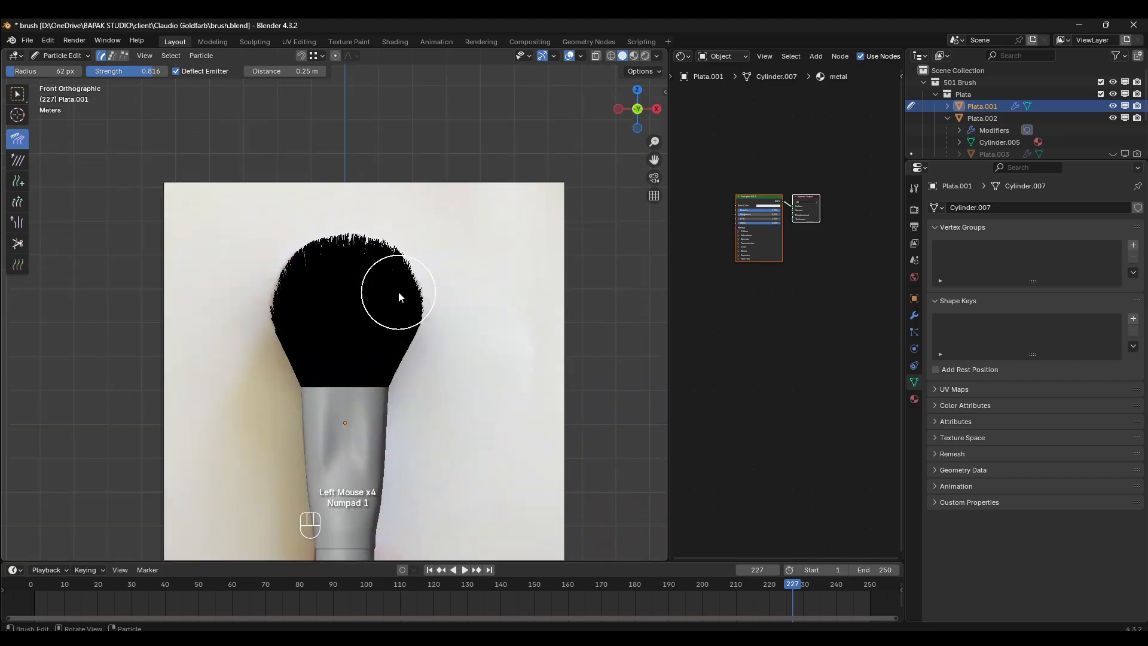
key("KP_3")
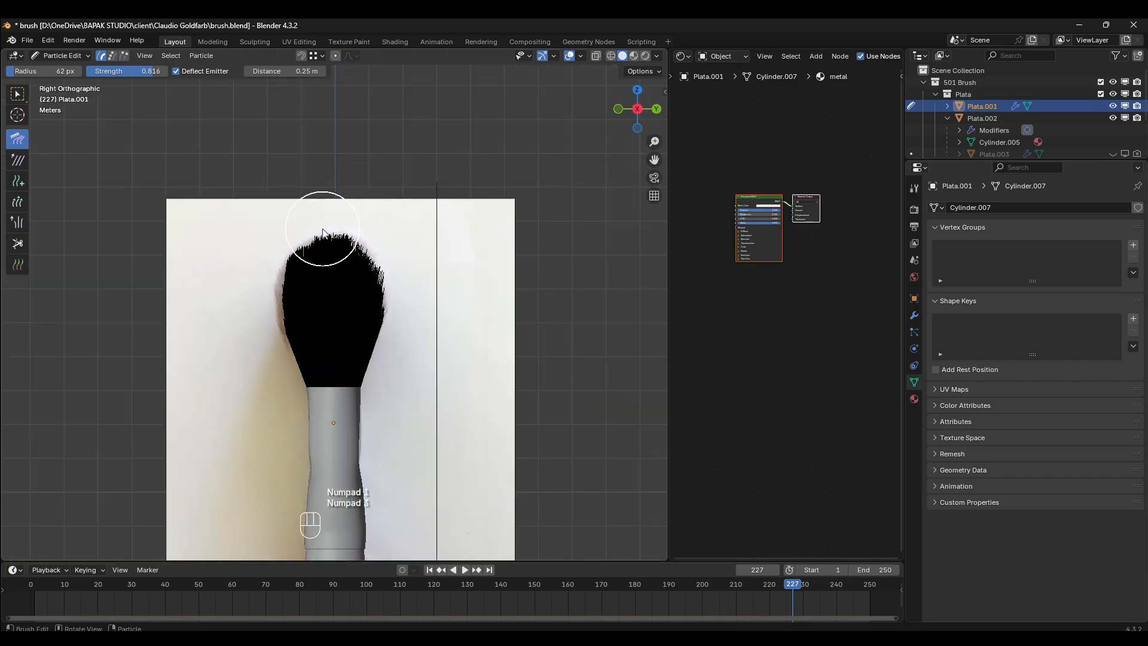
- Switch to Object Mode, deselect everything and examine the bristle volume from above and behind in perspective
key("z")
left_click(64, 55)
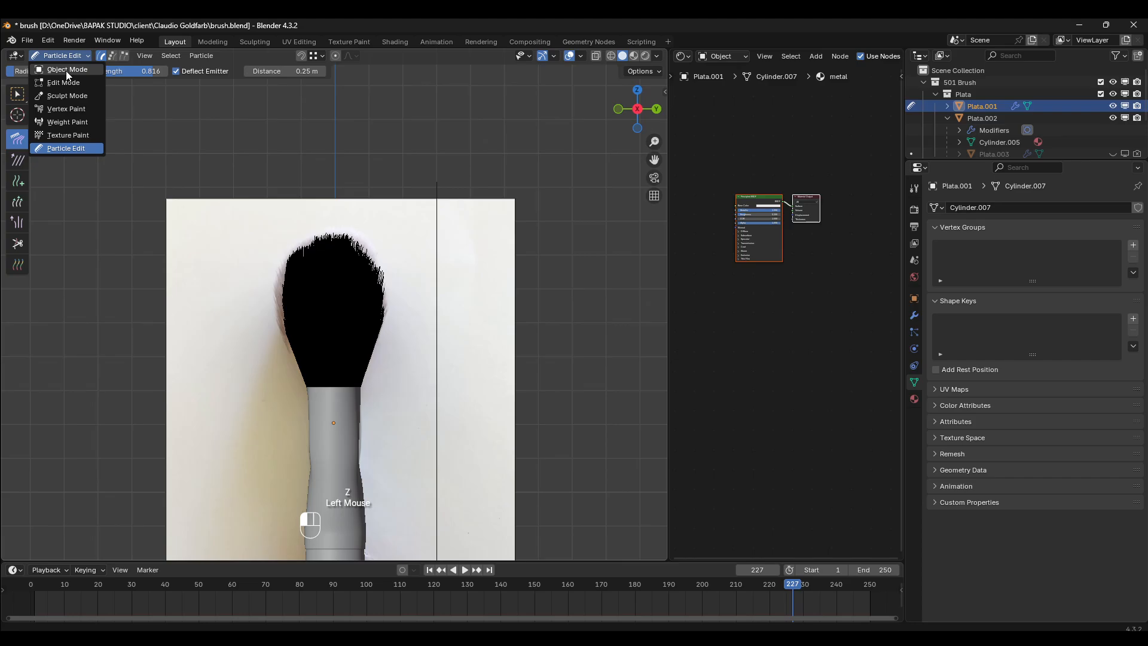
left_click(66, 70)
scroll(246, 257, "up", 2)
key("alt+a")
mouse_move(165, 244)
middle_mouse_down()
mouse_move(372, 228)
mouse_move(445, 311)
mouse_move(564, 345)
middle_mouse_up()
scroll(527, 359, "up", 2)
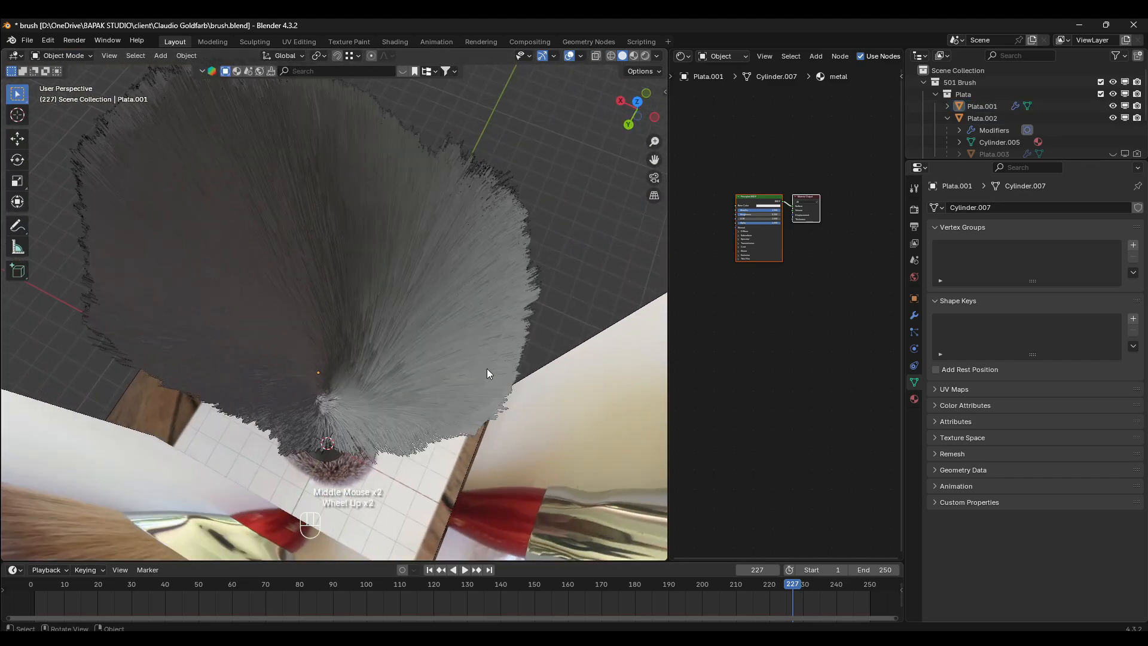
mouse_move(487, 372)
middle_mouse_down()
mouse_move(477, 338)
mouse_move(428, 328)
mouse_move(417, 288)
mouse_move(353, 267)
mouse_move(521, 274)
mouse_move(477, 317)
mouse_move(425, 325)
mouse_move(415, 359)
mouse_move(401, 347)
middle_mouse_up()
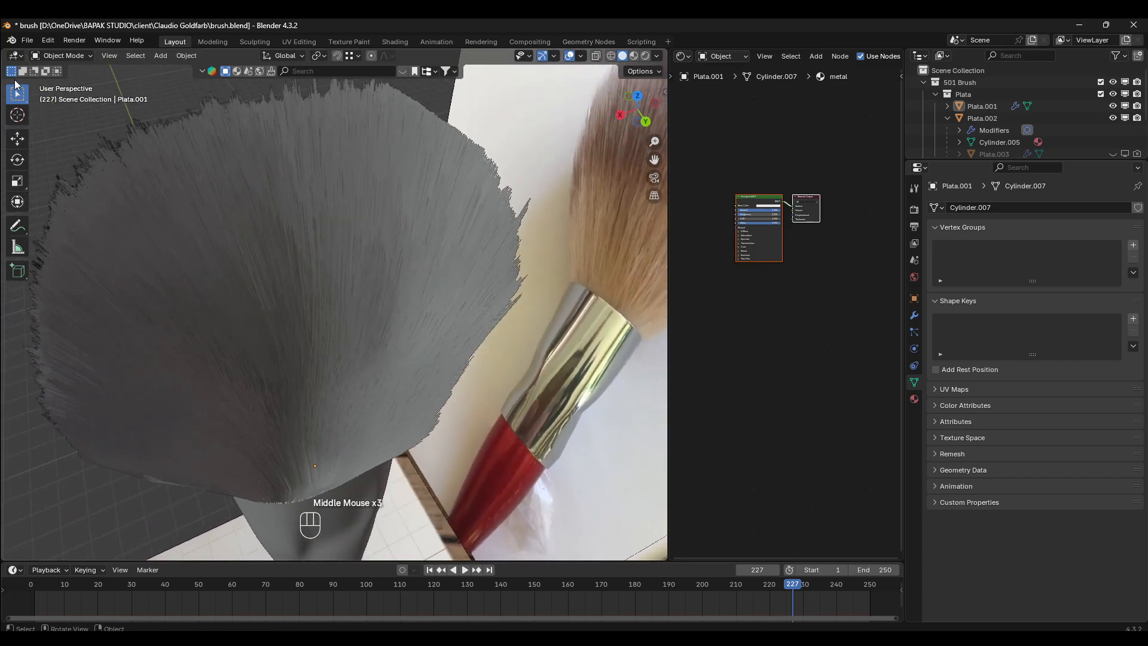
- Return to Particle Edit mode with the Length brush set to Grow, and hide the Empty reference image in the back view
left_click(61, 55)
left_click(60, 147)
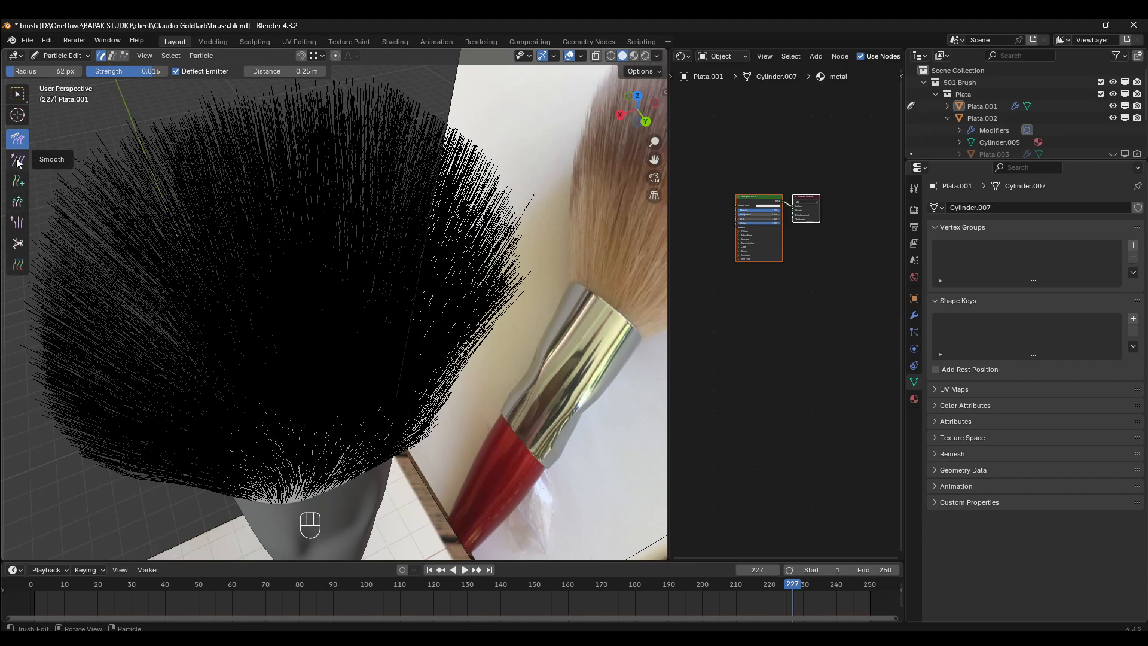
left_click(18, 223)
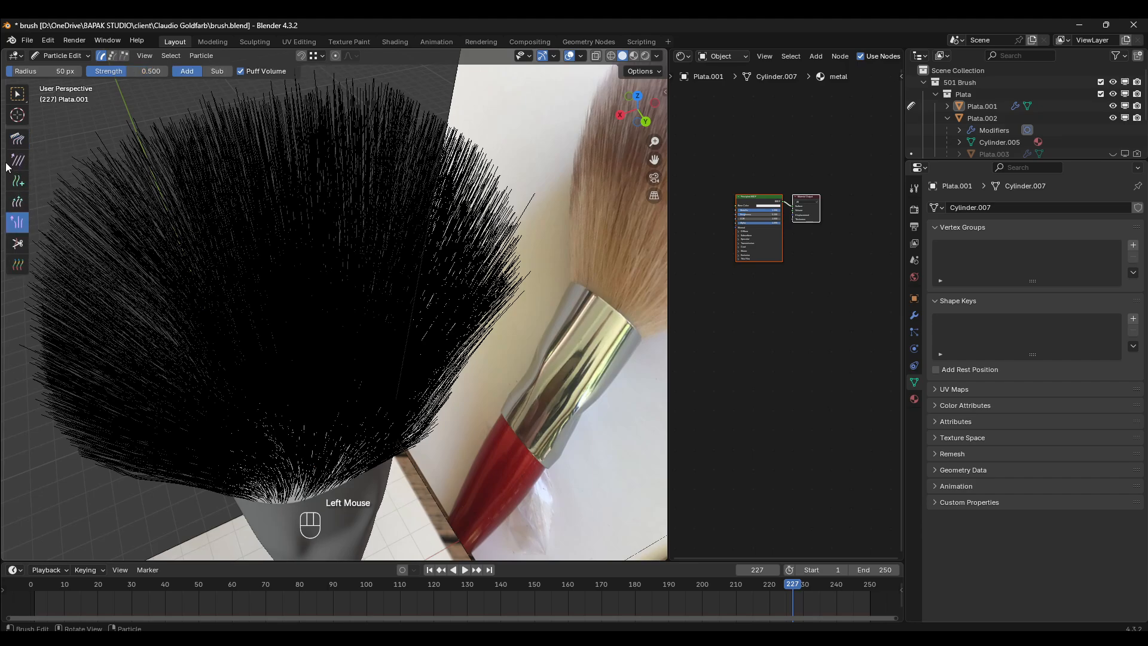
left_click(18, 201)
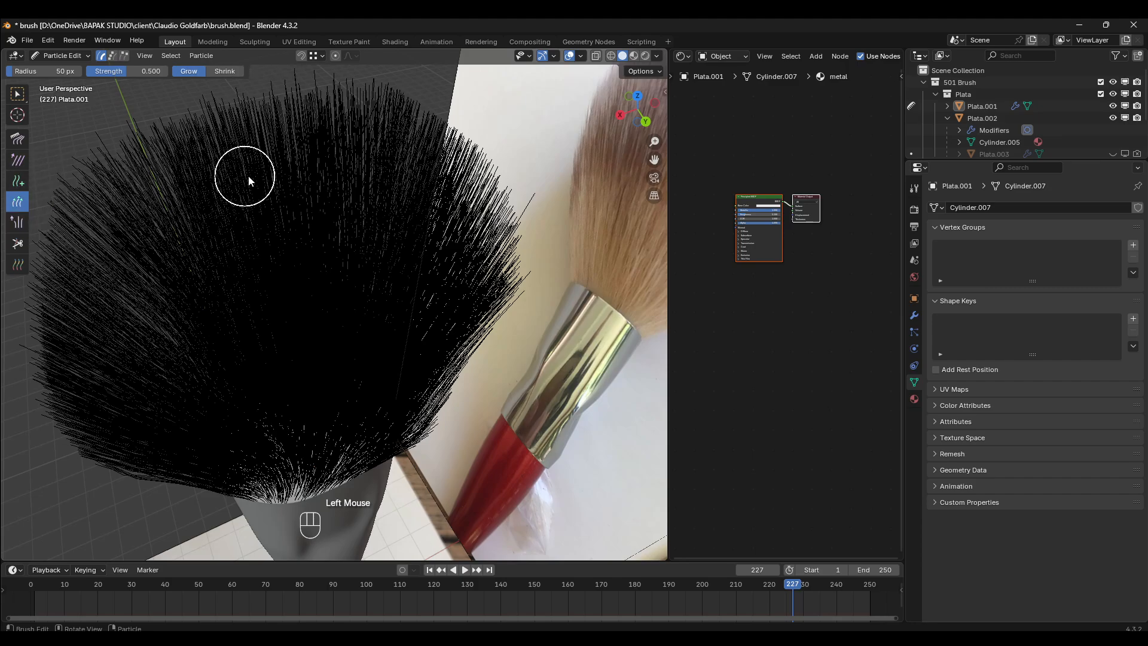
key("ctrl+KP_1")
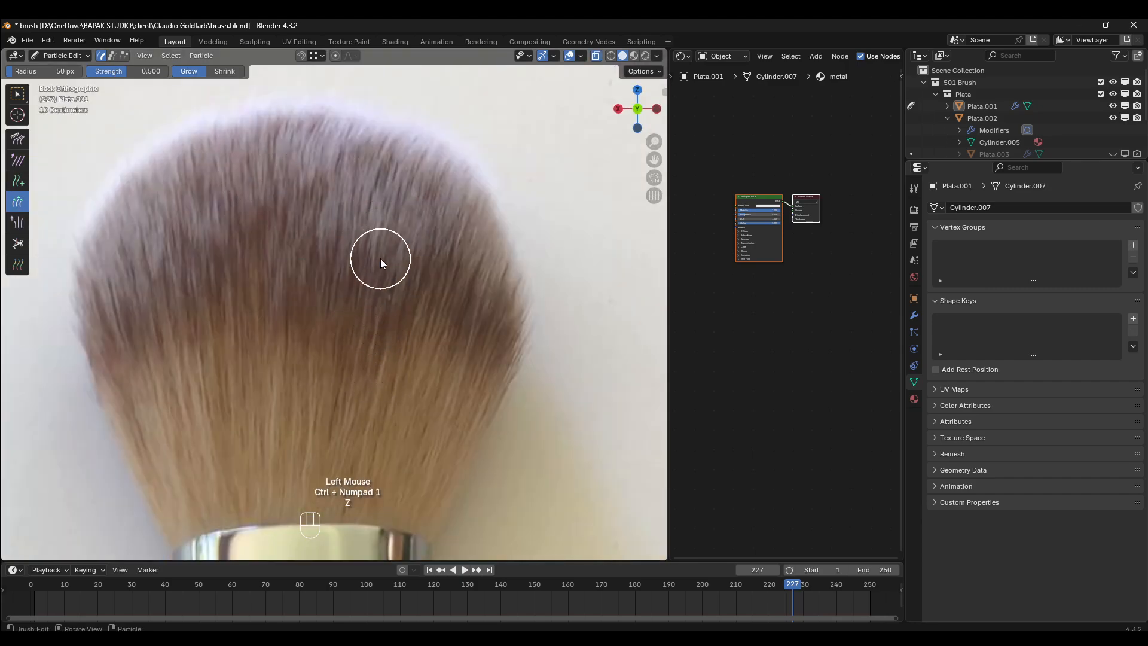
key("z")
scroll(382, 258, "down", 2)
scroll(1089, 110, "down", 2)
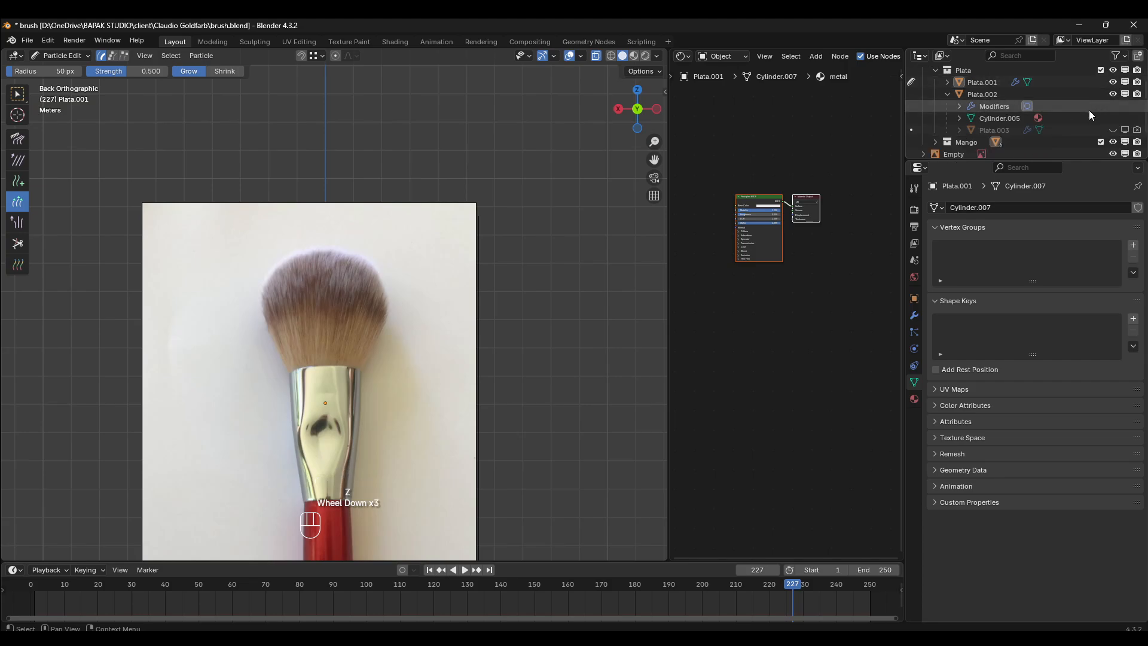
left_click(1114, 131)
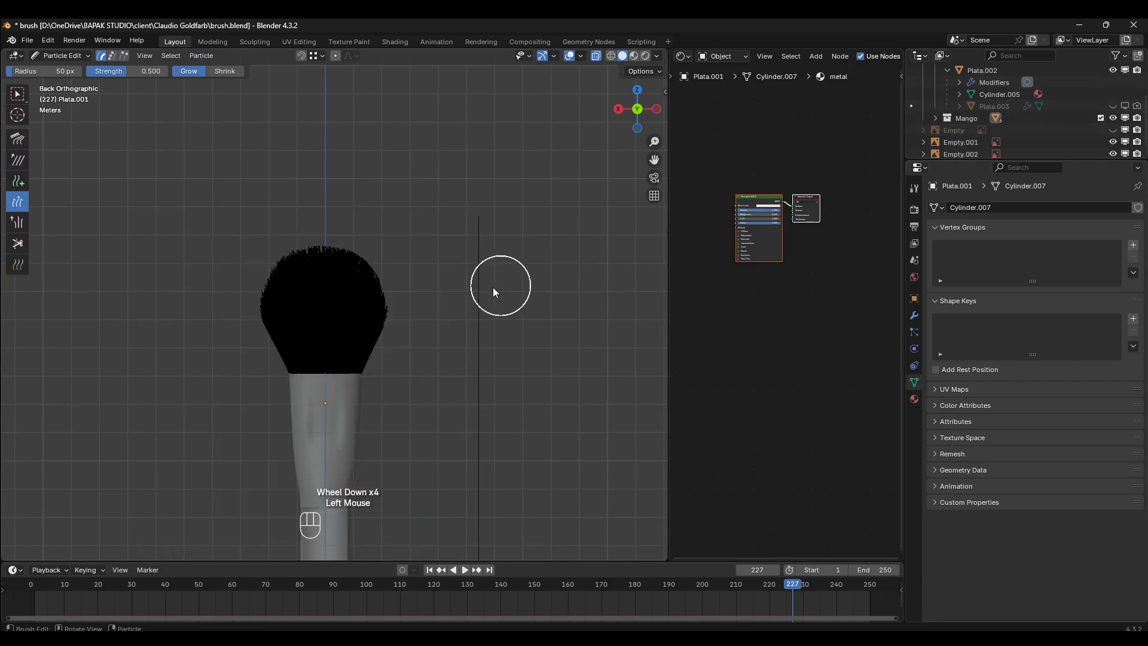
- Lengthen the bristles across the lower middle of the brush head in the back view
scroll(359, 317, "up", 2)
left_click(345, 306)
left_click(290, 382)
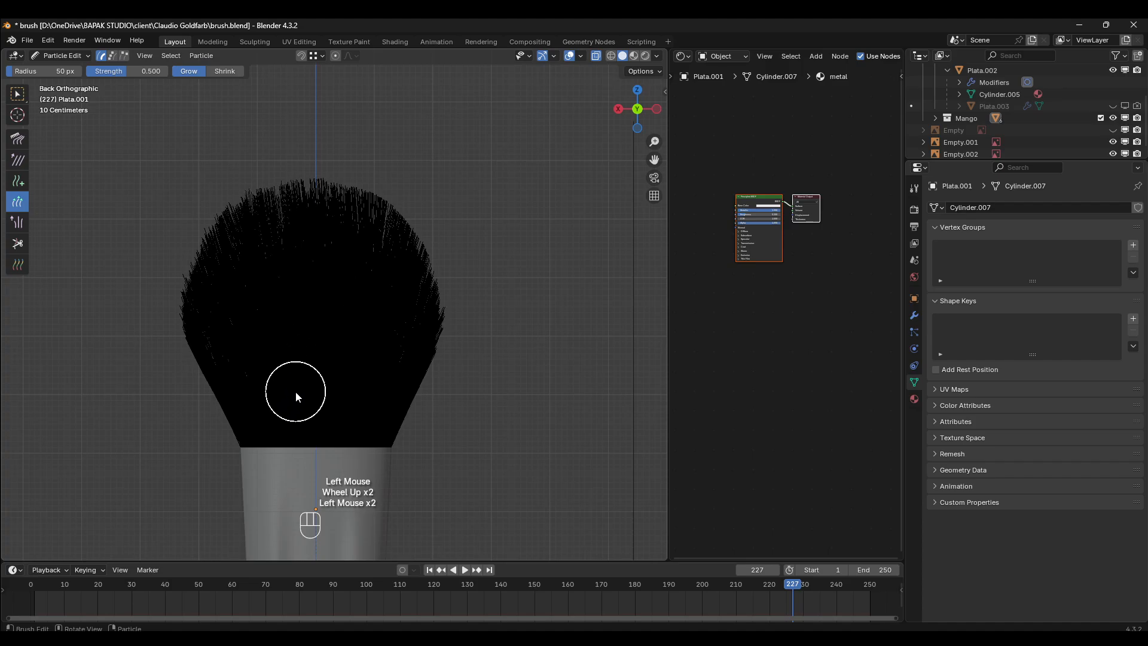
left_click(295, 392)
left_click(330, 400)
left_click(354, 395)
left_click(365, 388)
- Lengthen the bristles near the rear rim of the ferrule from a raised rear perspective
middle_click_drag(316, 302, 341, 392)
left_click(329, 382)
left_click(330, 371)
left_click(321, 374)
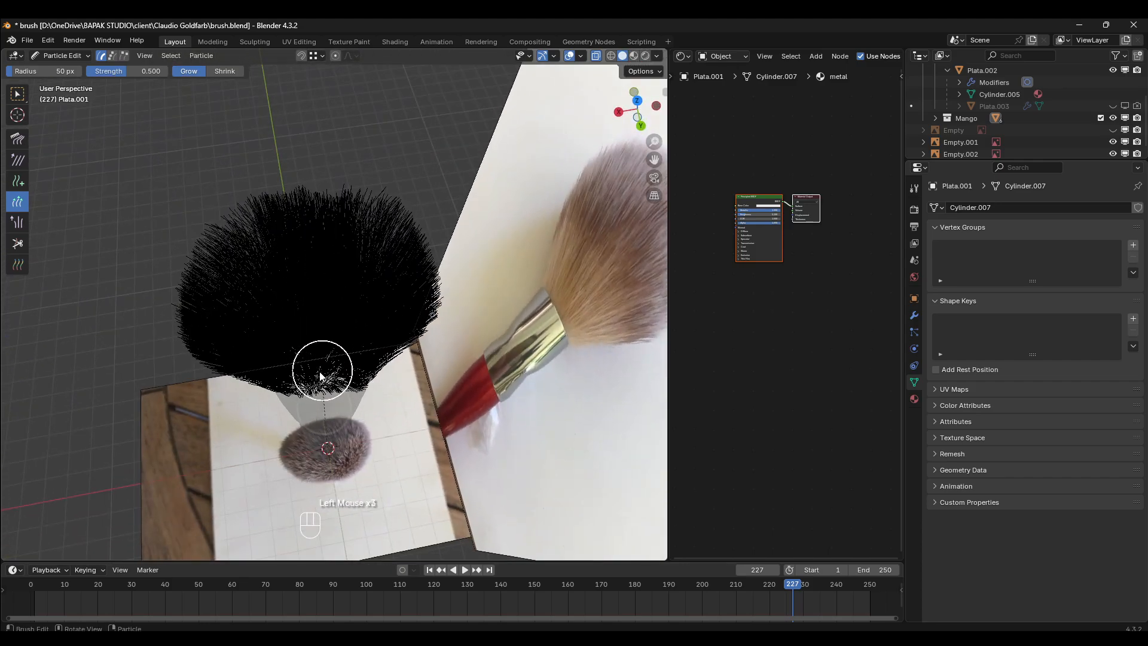
left_click(317, 371)
left_click(328, 371)
left_click(337, 361)
left_click(326, 366)
left_click(321, 376)
- Lengthen the bristles along the rear side of the brush head from an angled side perspective, down to near the ferrule
mouse_move(366, 374)
middle_mouse_down()
mouse_move(390, 275)
mouse_move(474, 296)
mouse_move(450, 285)
mouse_move(410, 318)
mouse_move(394, 297)
middle_mouse_up()
left_click(392, 296)
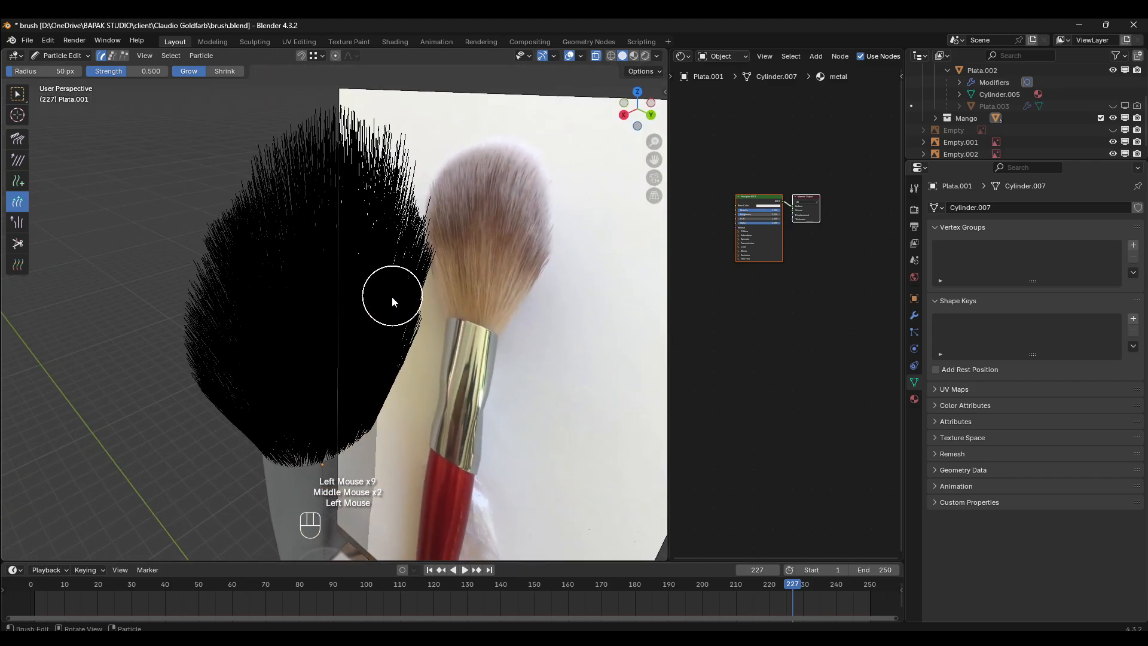
left_click(391, 297)
left_click(379, 317)
left_click(377, 328)
left_click(372, 365)
left_click(371, 373)
left_click(369, 375)
left_click(369, 382)
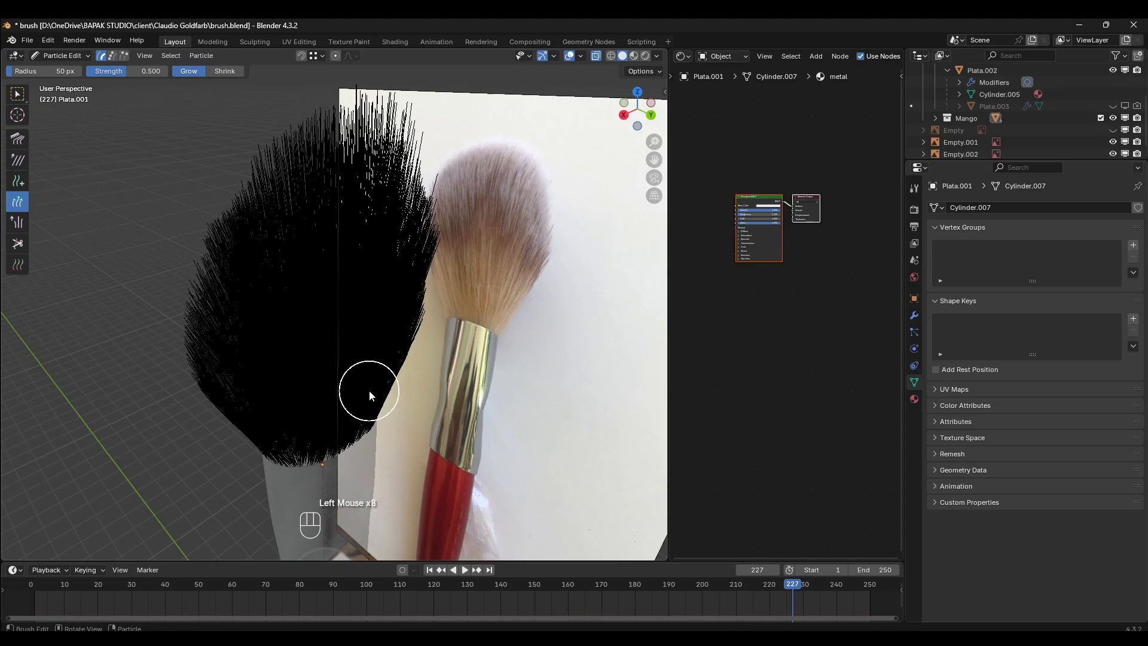
left_click(343, 389)
left_click(343, 388)
- Cut the tall central bristles down to the reference's rounded top in the right side view with the Cut brush
key("KP_3")
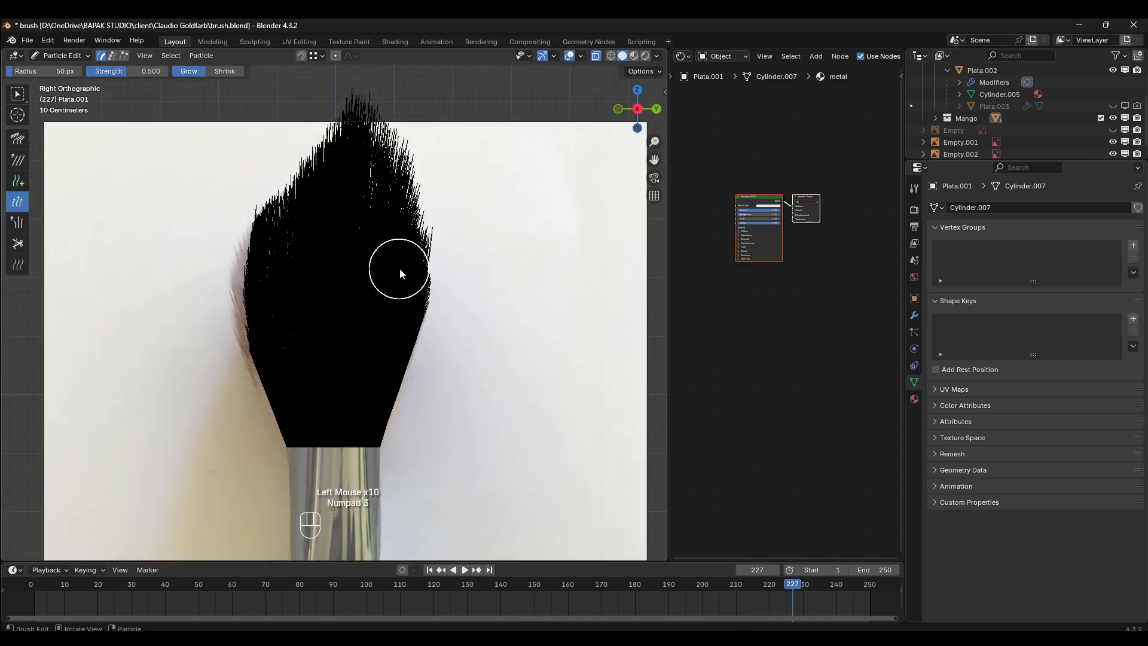
left_click(17, 241)
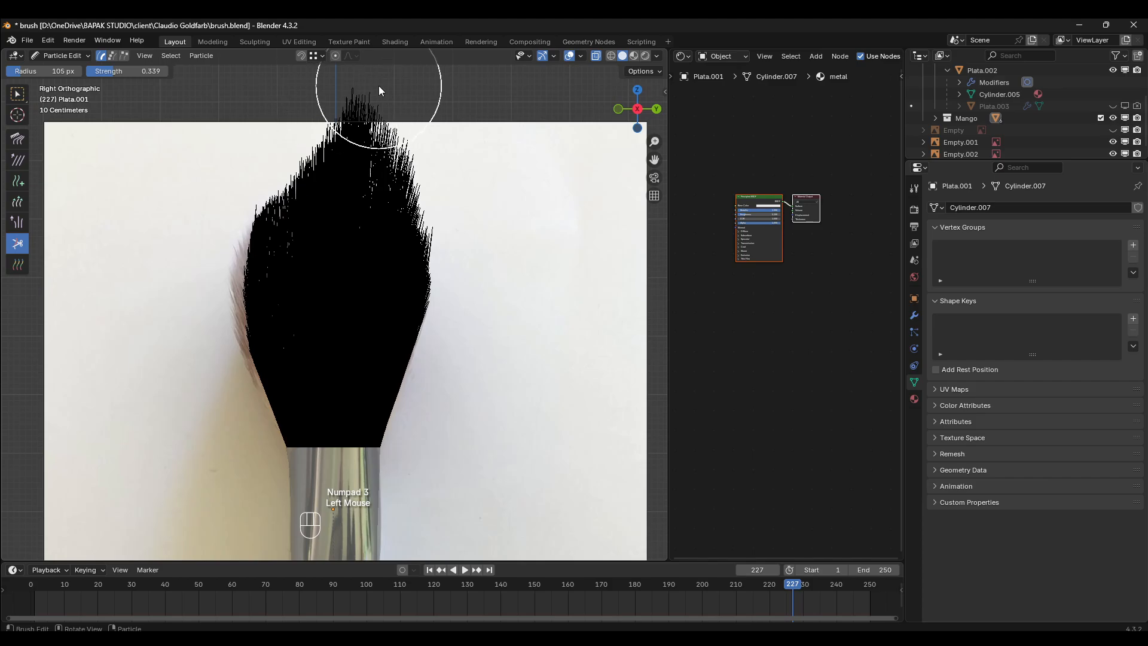
left_click(377, 85)
left_click(360, 86)
left_click(346, 89)
left_click(330, 95)
left_click(315, 107)
left_click(312, 121)
left_click(338, 117)
left_click(372, 128)
left_click(418, 141)
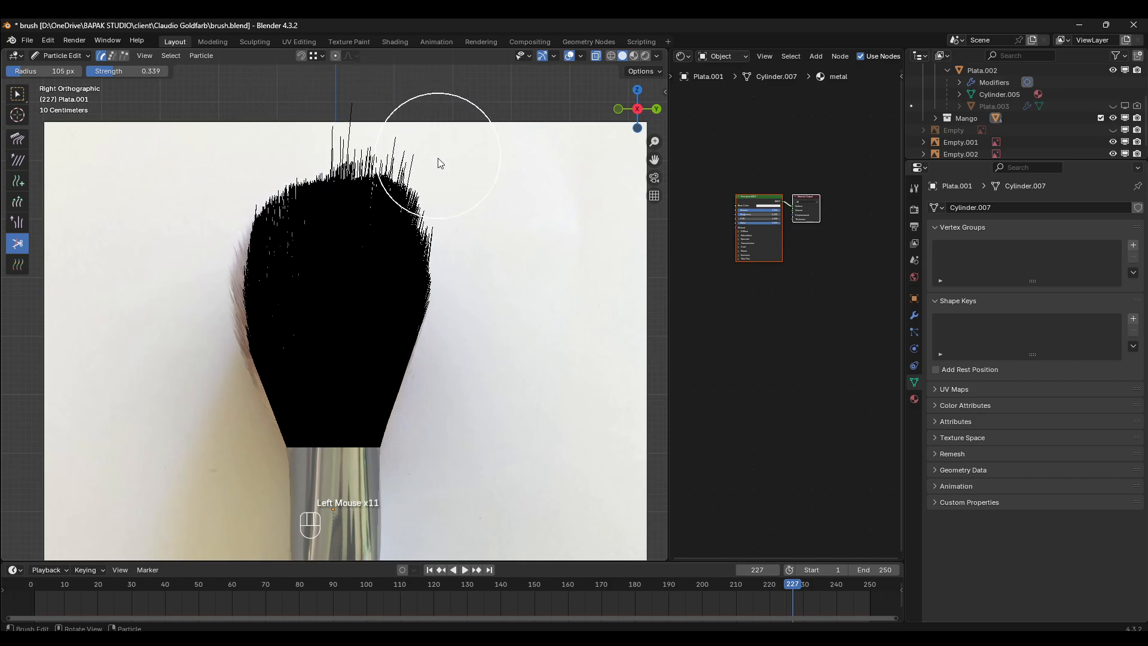
- Trim the remaining stray bristles sticking out along the top and upper right contour in the right side view
left_click(448, 170)
left_click(468, 193)
left_click(471, 199)
left_click(446, 160)
left_click(413, 139)
left_click(375, 125)
left_click(364, 120)
left_click(395, 133)
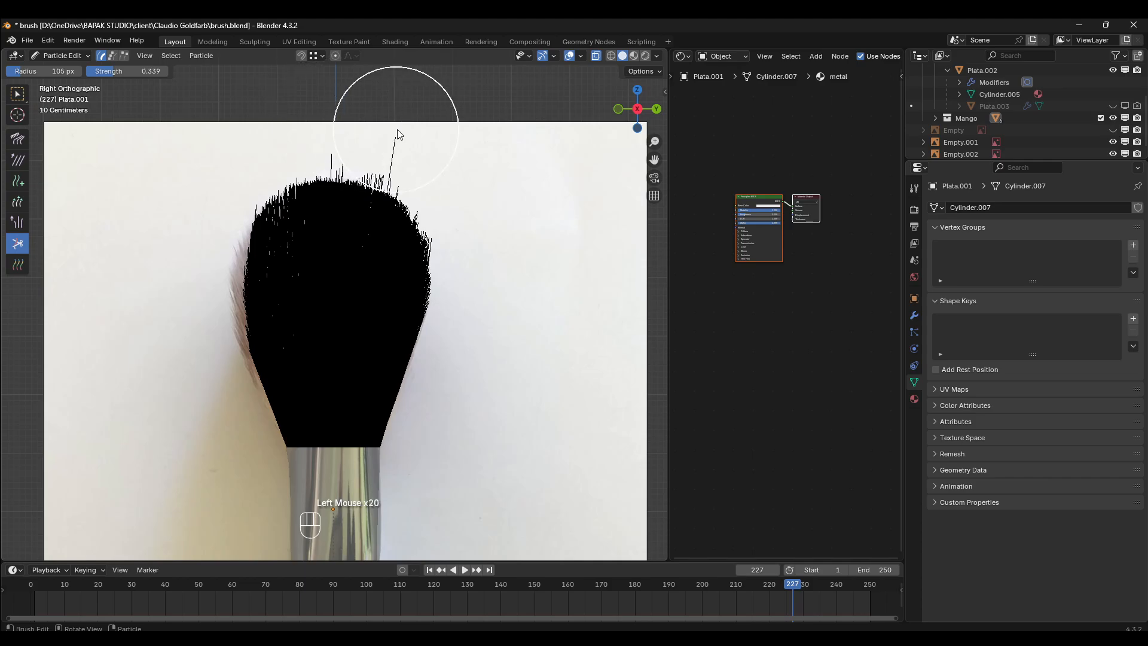
left_click(422, 136)
left_click(433, 140)
left_click(389, 128)
left_click(360, 116)
left_click(328, 110)
left_click(342, 114)
left_click(418, 142)
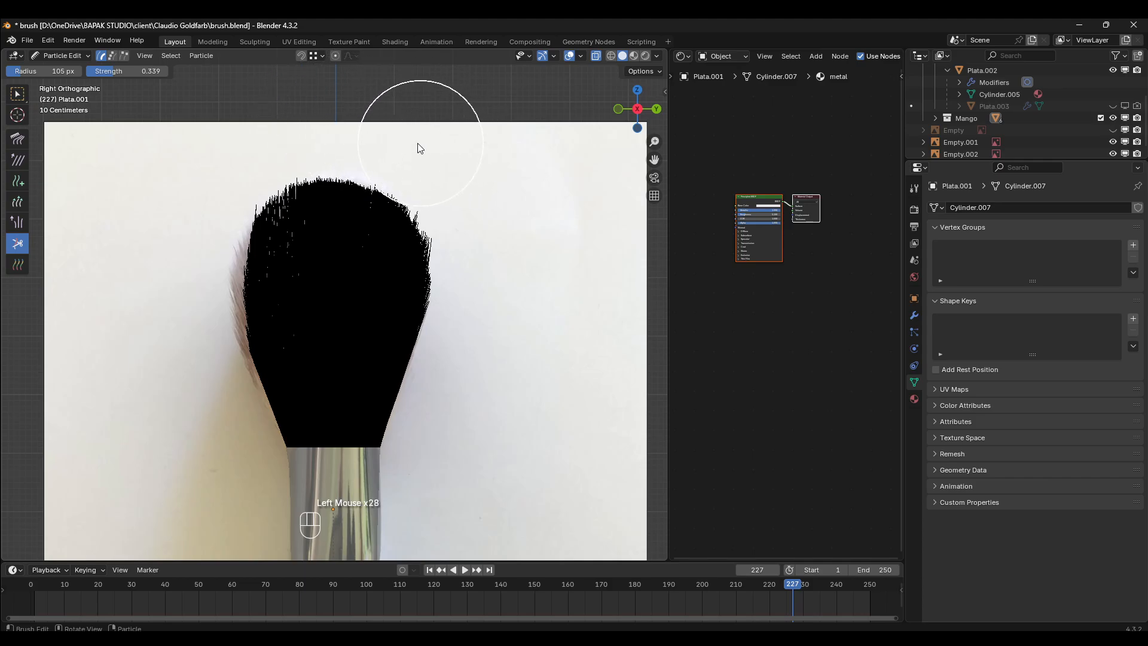
- Even out the upper right edge bristles to the reference contour with the Cut brush in the right side view
left_click(405, 139)
left_click(466, 195)
left_click(486, 216)
left_click(476, 215)
left_click(468, 193)
left_click(457, 170)
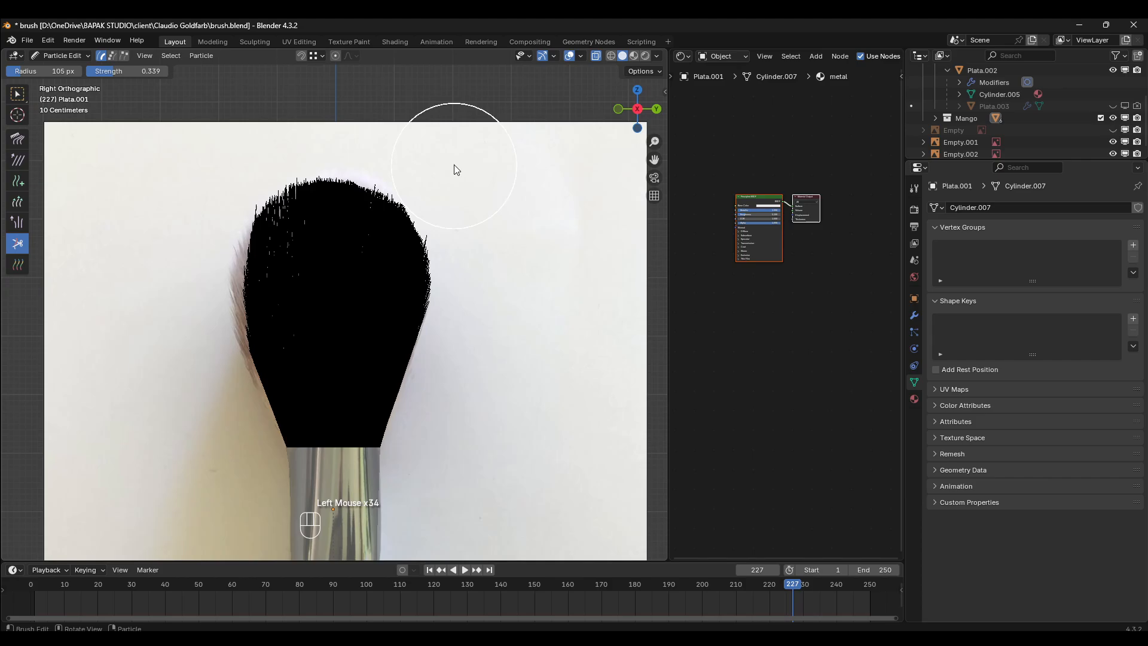
left_click(448, 166)
left_click(439, 164)
left_click(437, 166)
left_click(437, 167)
left_click(420, 169)
left_click(421, 158)
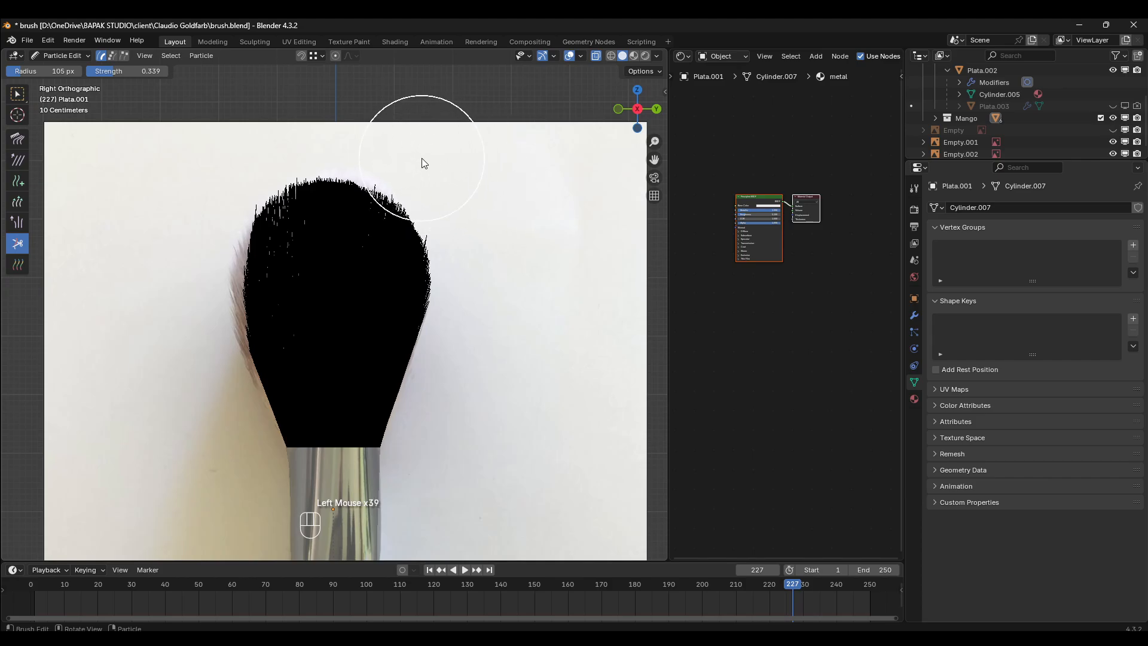
left_click(236, 149)
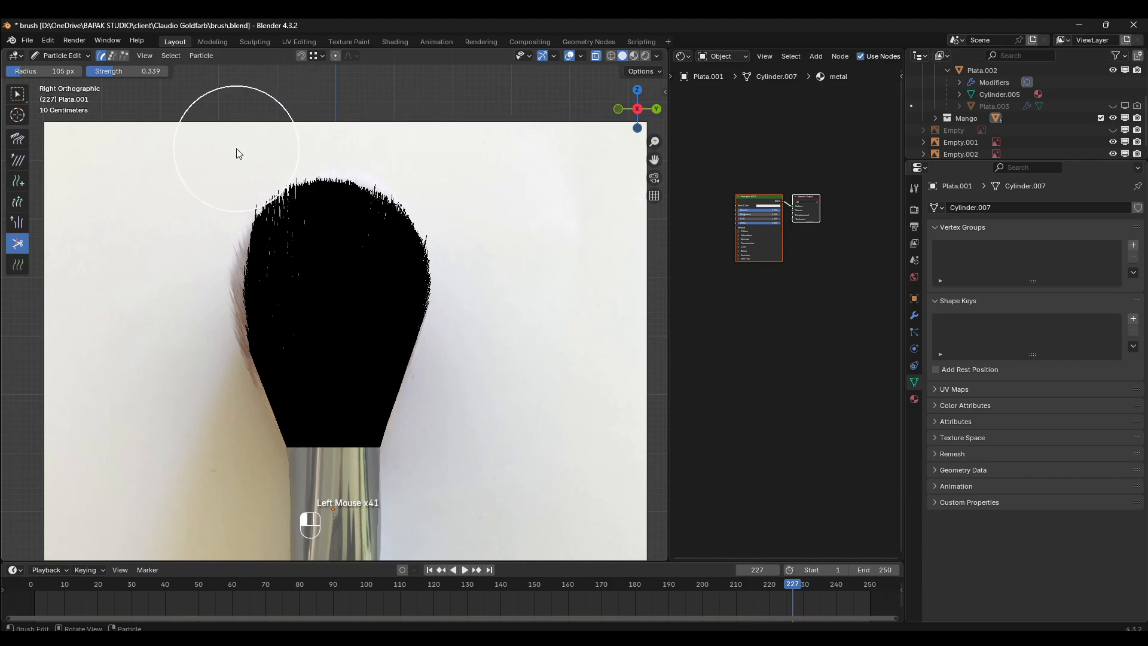
left_click(485, 230)
left_click(483, 236)
- Start trimming the upper left corner of the bristles in the front view, and show the Empty reference image again
key("KP_3")
key("KP_1")
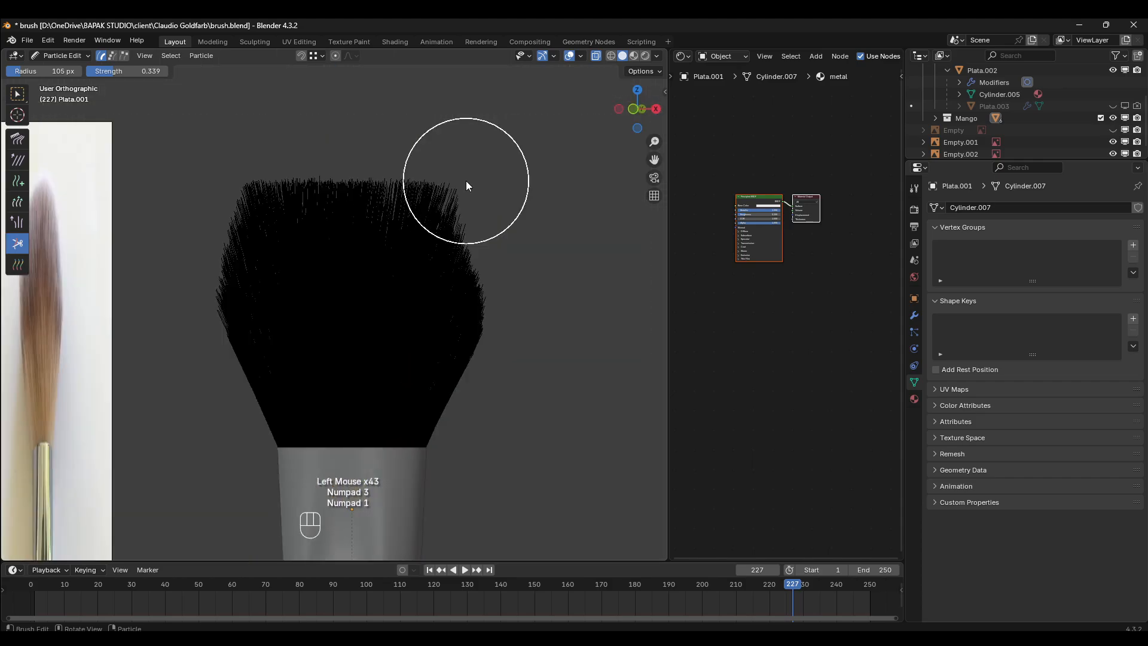
left_click(182, 204)
left_click(183, 200)
left_click(196, 183)
left_click(224, 162)
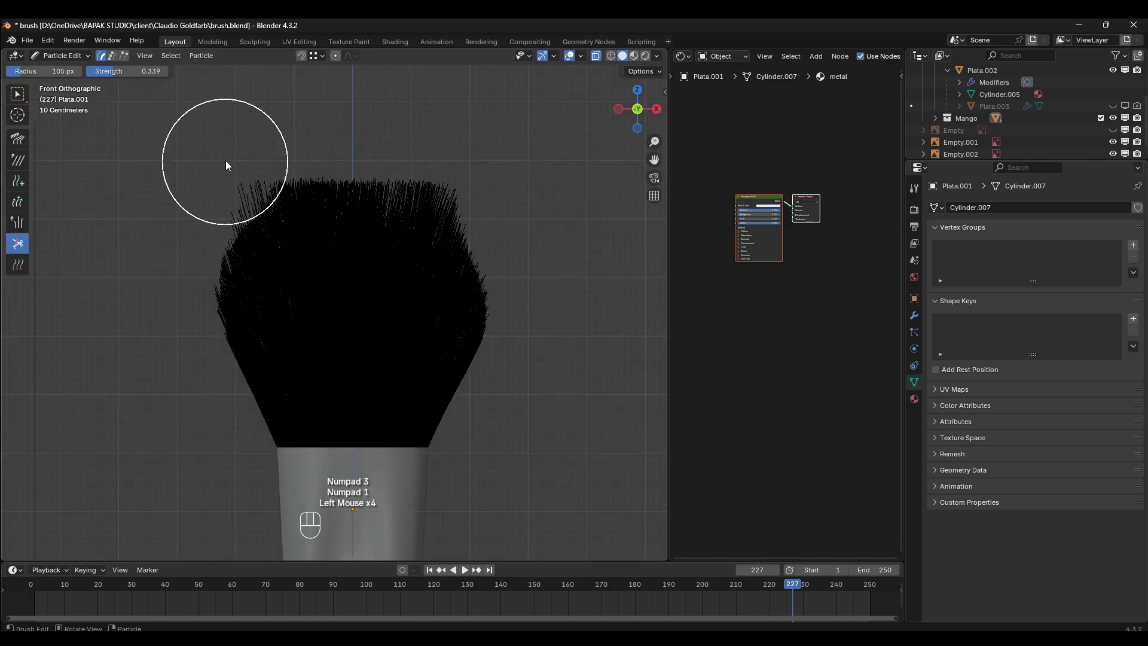
left_click(240, 154)
left_click(1113, 130)
- Cut the upper right corner of the bristles down to the rounded reference outline in the front view
left_click(508, 164)
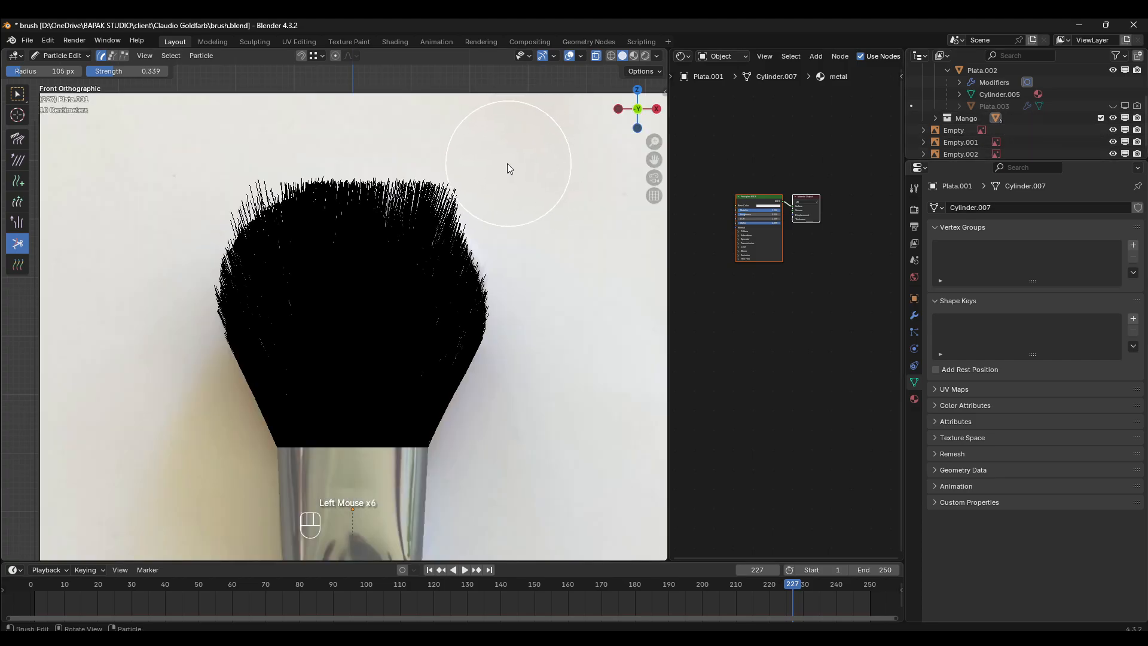
left_click(496, 164)
left_click(481, 161)
left_click(466, 154)
left_click(446, 143)
left_click(437, 140)
left_click(460, 149)
left_click(434, 139)
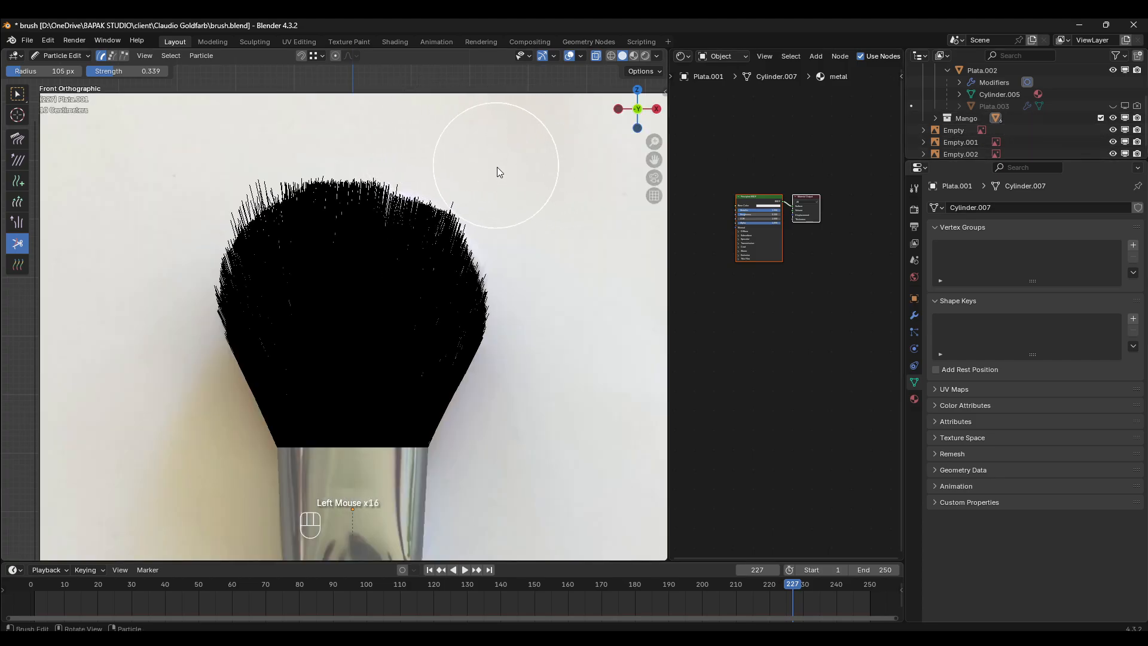
- Trim the top bristles from the upper right across to the upper left along the reference arc in the front view
left_click(489, 164)
left_click(469, 157)
left_click(445, 149)
left_click(419, 142)
left_click(385, 135)
left_click(347, 130)
left_click(312, 127)
left_click(284, 126)
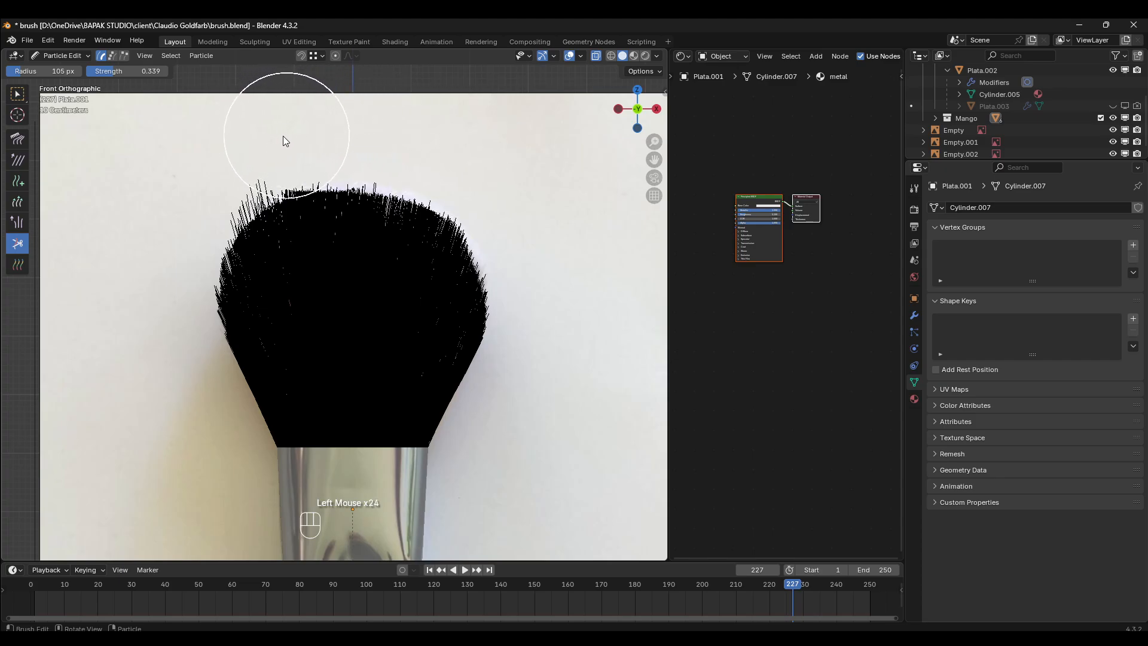
- Cut the upper left corner and left edge bristles back to the reference curve in the front view
left_click(280, 141)
left_click(250, 149)
left_click(214, 174)
left_click(198, 201)
left_click(174, 224)
left_click(174, 240)
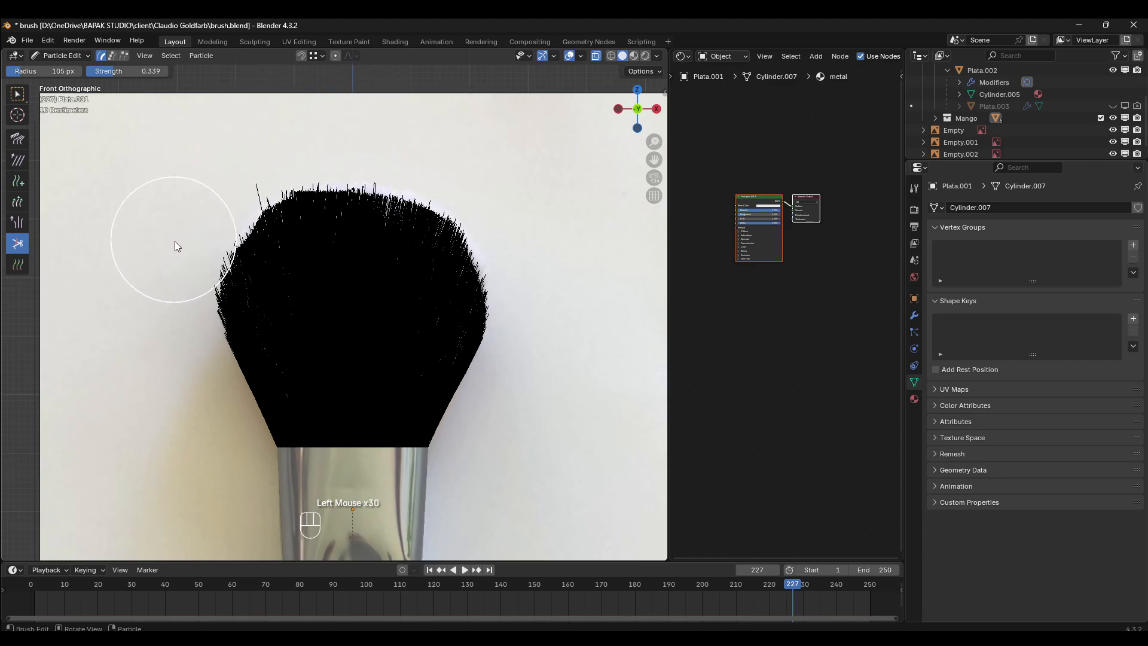
left_click(176, 243)
left_click(163, 267)
- Cut the stray long bristle at the upper left and smooth the contour around it in the front view
left_click(220, 167)
left_click(234, 162)
left_click(207, 140)
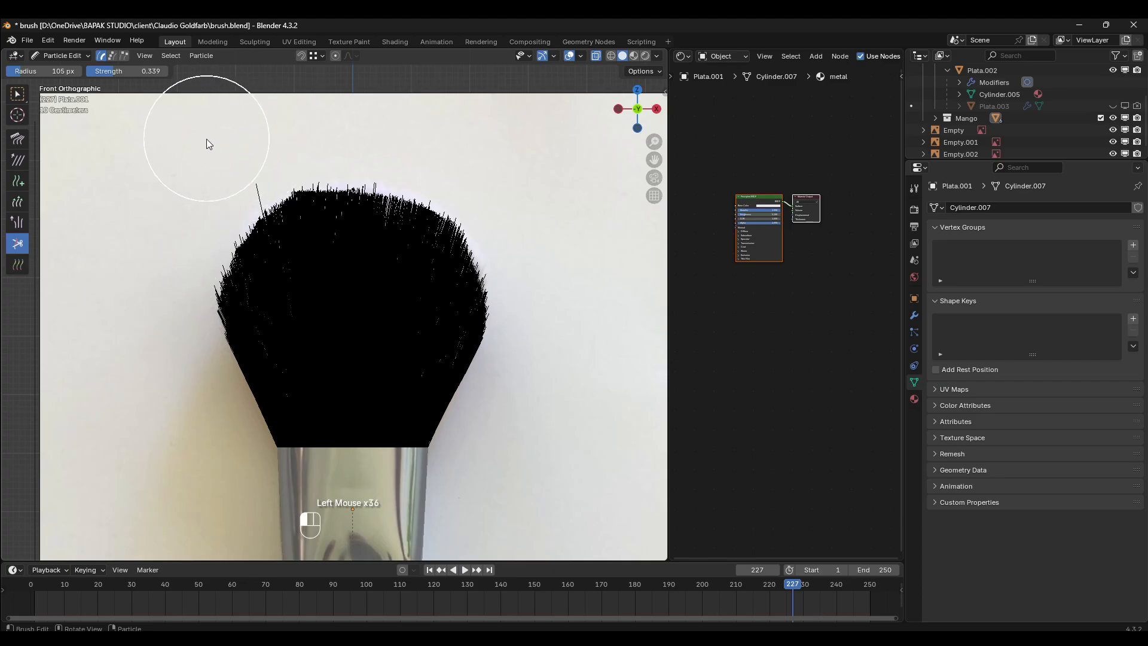
left_click(224, 150)
left_click(224, 132)
left_click(226, 146)
left_click(226, 149)
left_click(226, 157)
left_click(228, 162)
left_click(228, 164)
left_click(267, 151)
left_click(271, 139)
left_click(383, 148)
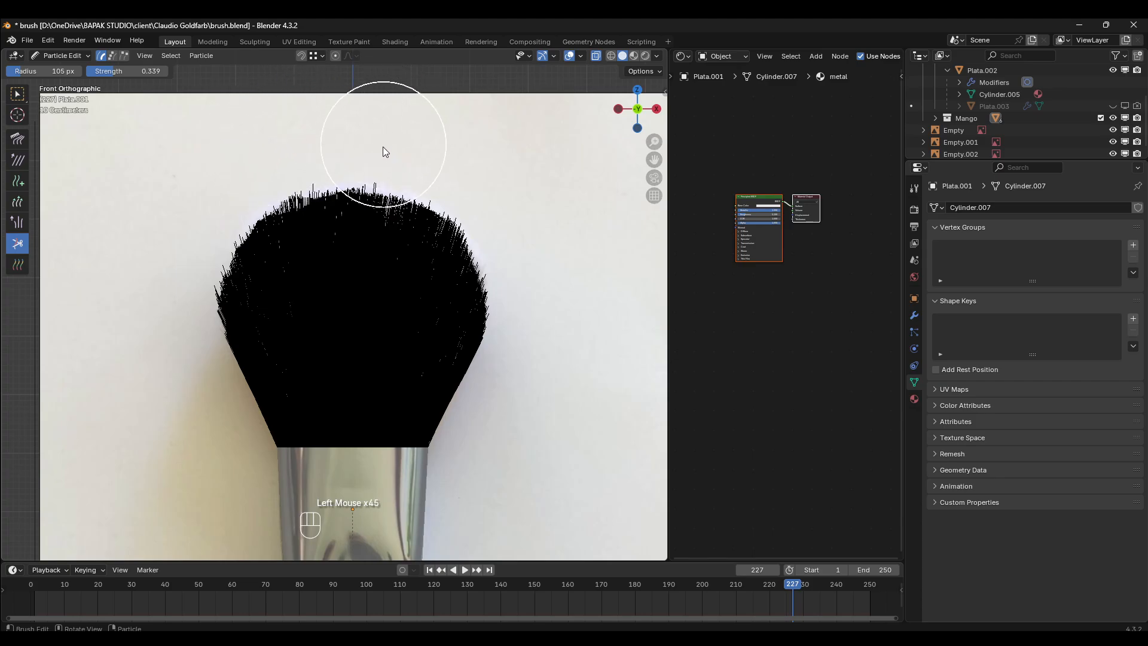
left_click(388, 146)
key("ctrl+z")
left_click(344, 133)
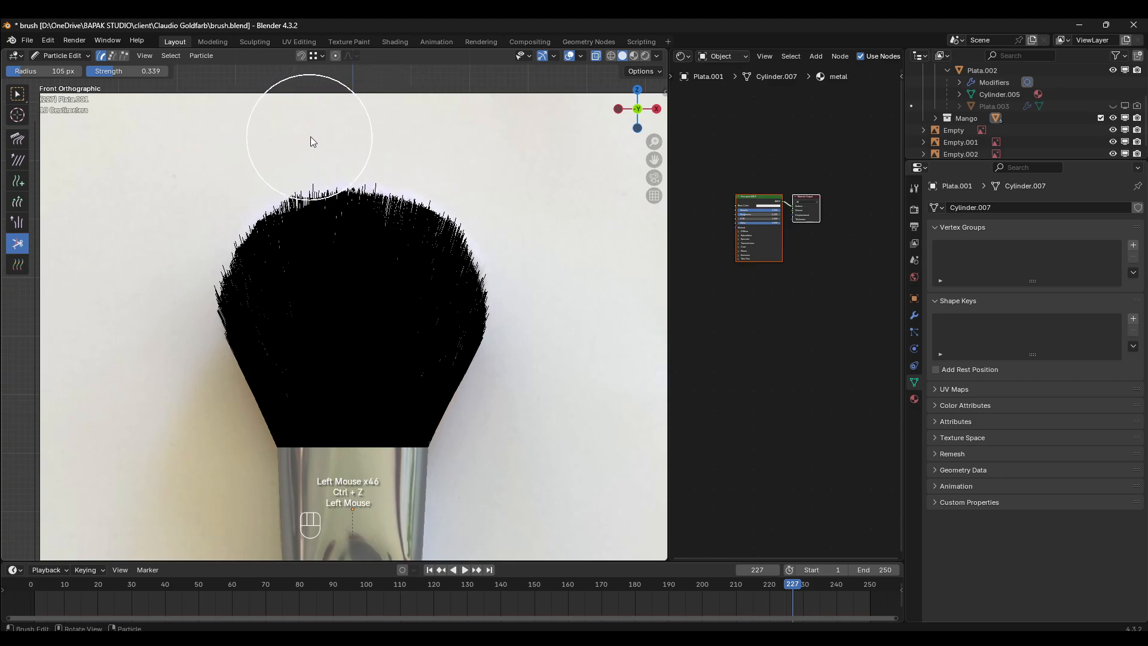
key("ctrl+z")
key("ctrl+z")
- Trim the protruding bristles left of the top centre to the rounded contour in the front view
left_click(295, 139)
left_click(290, 142)
left_click(257, 140)
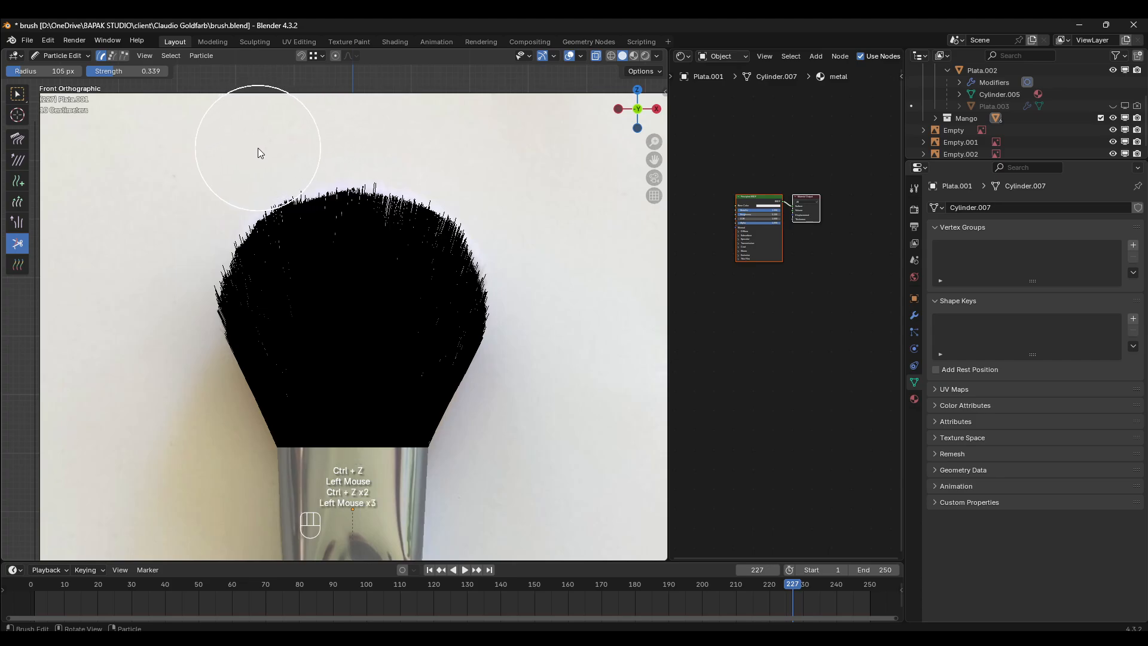
- Cut the bristle tips along the top arc from upper left to upper right in the front view
left_click(258, 147)
left_click(355, 135)
left_click(268, 138)
left_click(296, 142)
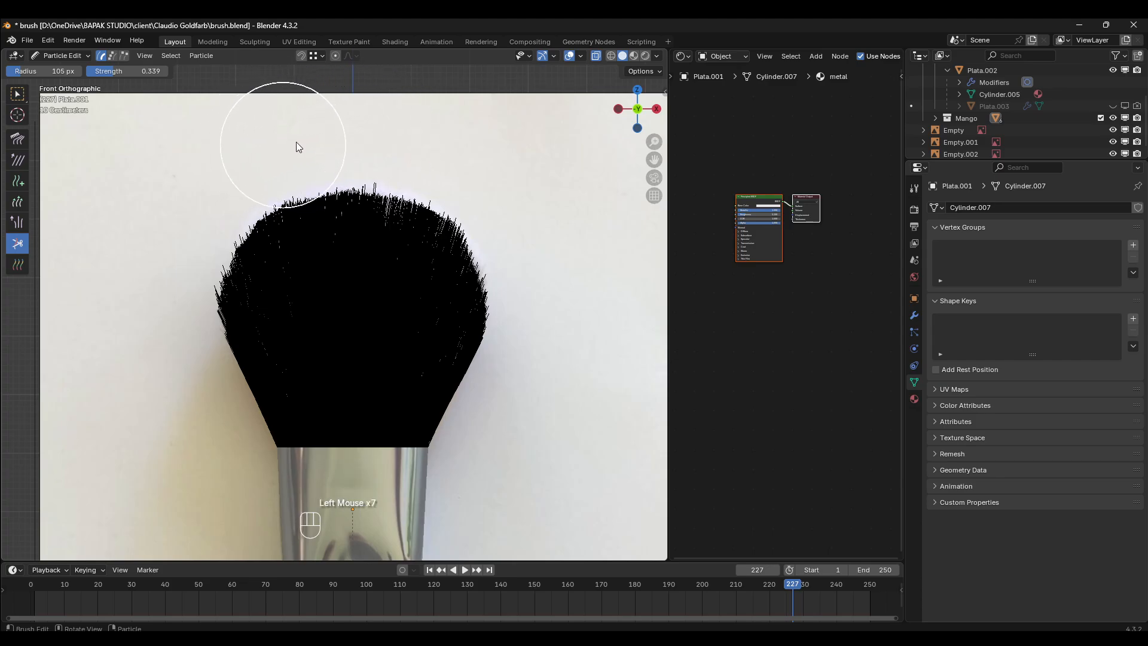
left_click(438, 149)
left_click(443, 155)
left_click(453, 156)
left_click(457, 159)
left_click(461, 159)
left_click(469, 163)
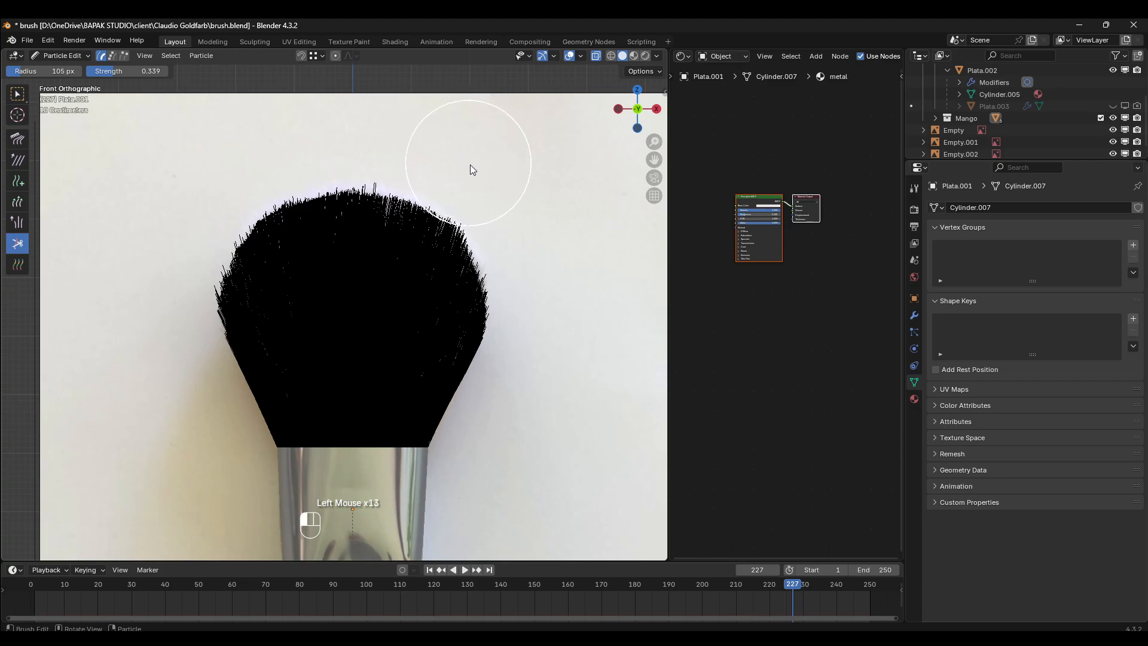
- Trim the upper right bristles down along the rounded shoulder to the reference contour in the front view
left_click(483, 172)
left_click(495, 180)
left_click(501, 190)
left_click(504, 196)
left_click(509, 203)
left_click(525, 228)
left_click(540, 250)
left_click(550, 257)
- Cut the stray bristles along the lower right edge back to the reference outline in the front view
left_click(537, 366)
left_click(541, 352)
left_click(541, 338)
left_click(540, 327)
left_click(540, 318)
left_click(540, 323)
left_click(542, 326)
left_click(547, 328)
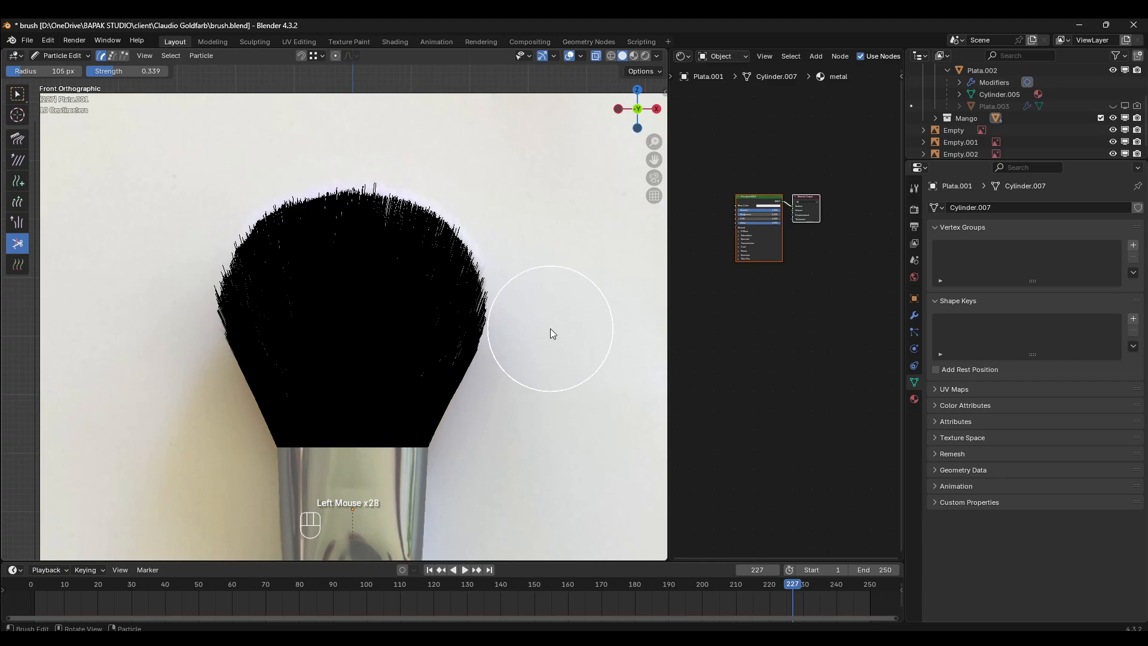
left_click(550, 329)
- Comb the bristles at the upper right edge upward and outward in the right side view, undoing the unwanted strokes
key("KP_3")
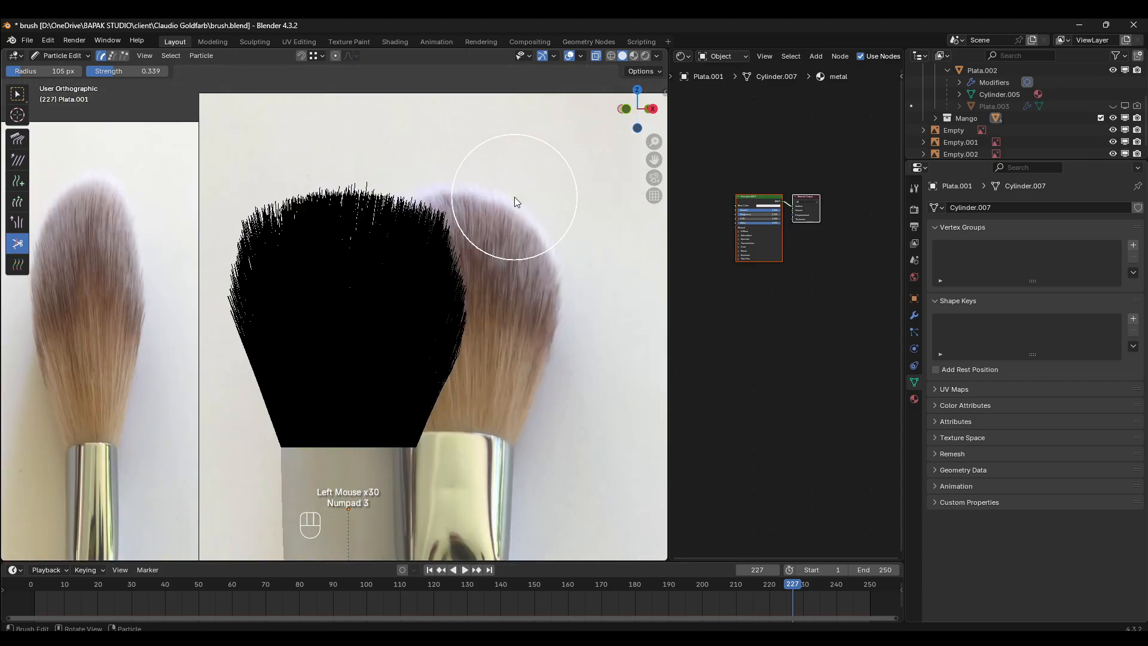
key("KP_1")
key("KP_7")
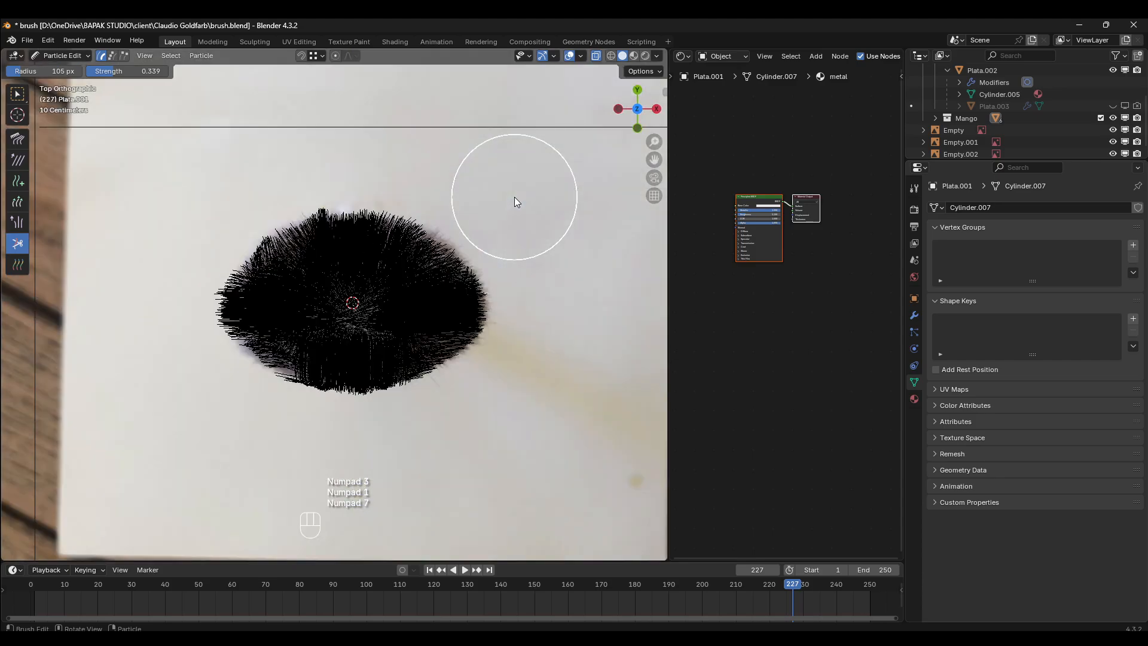
key("KP_3")
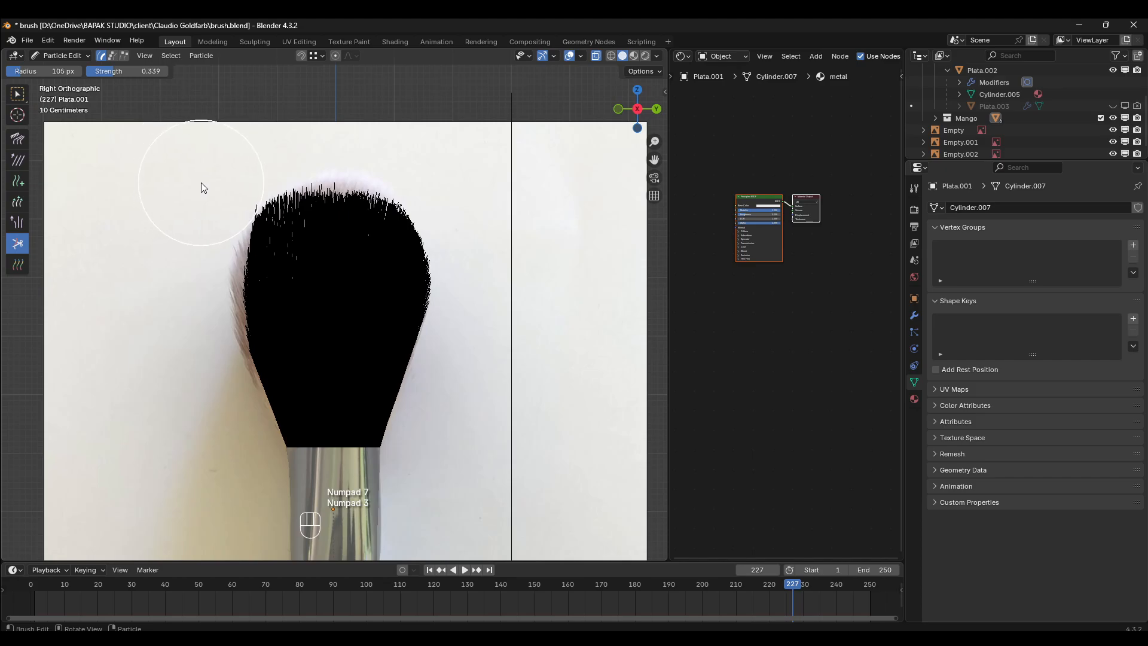
left_click(17, 138)
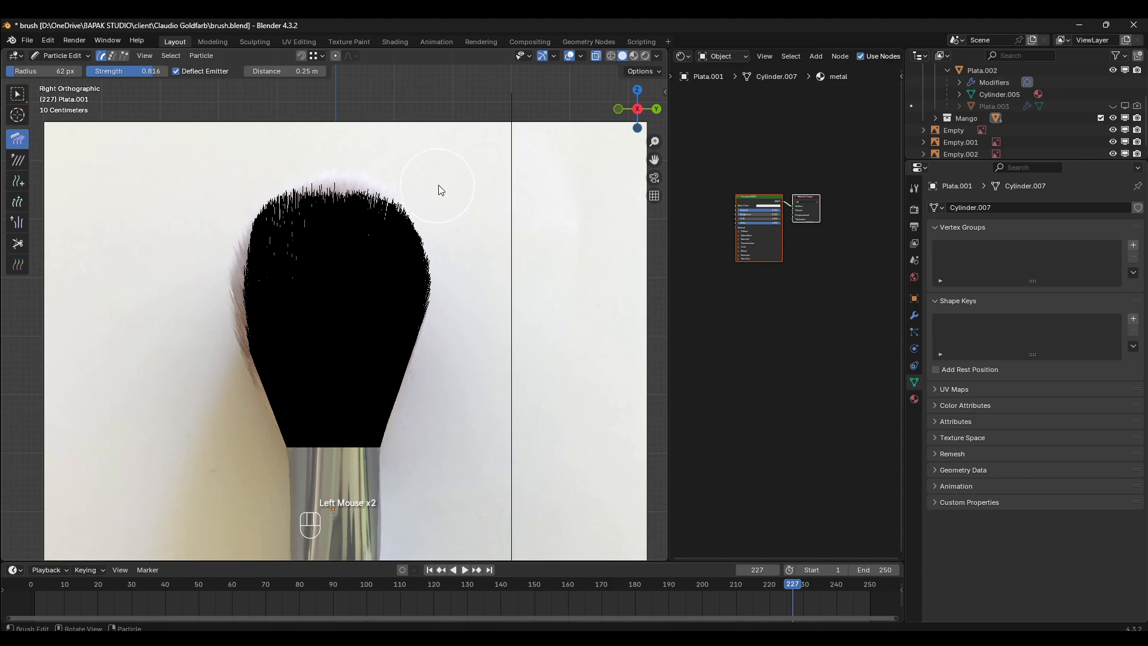
key("ctrl+z")
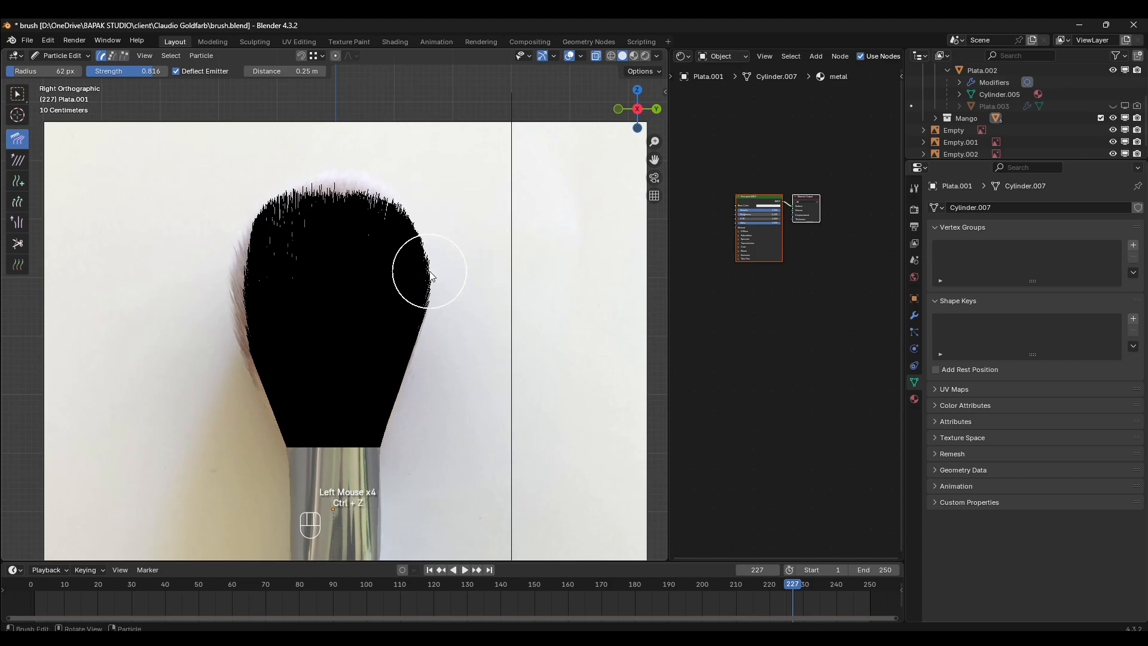
left_click_drag(429, 269, 433, 188)
key("ctrl+z")
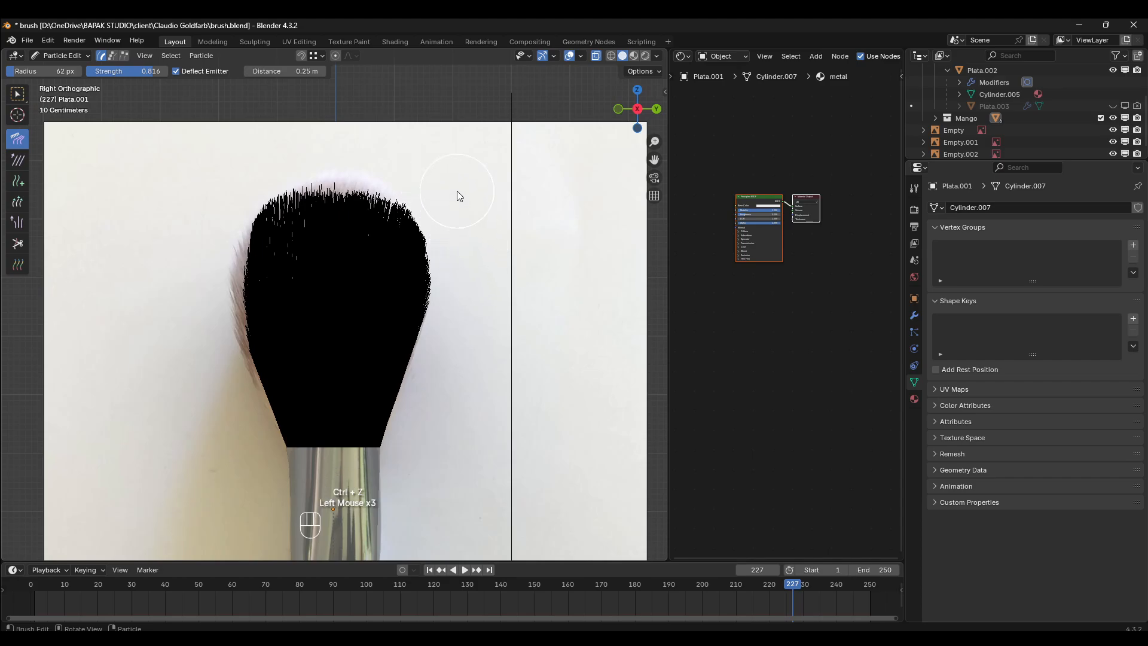
key("ctrl+z")
left_click_drag(463, 229, 453, 196)
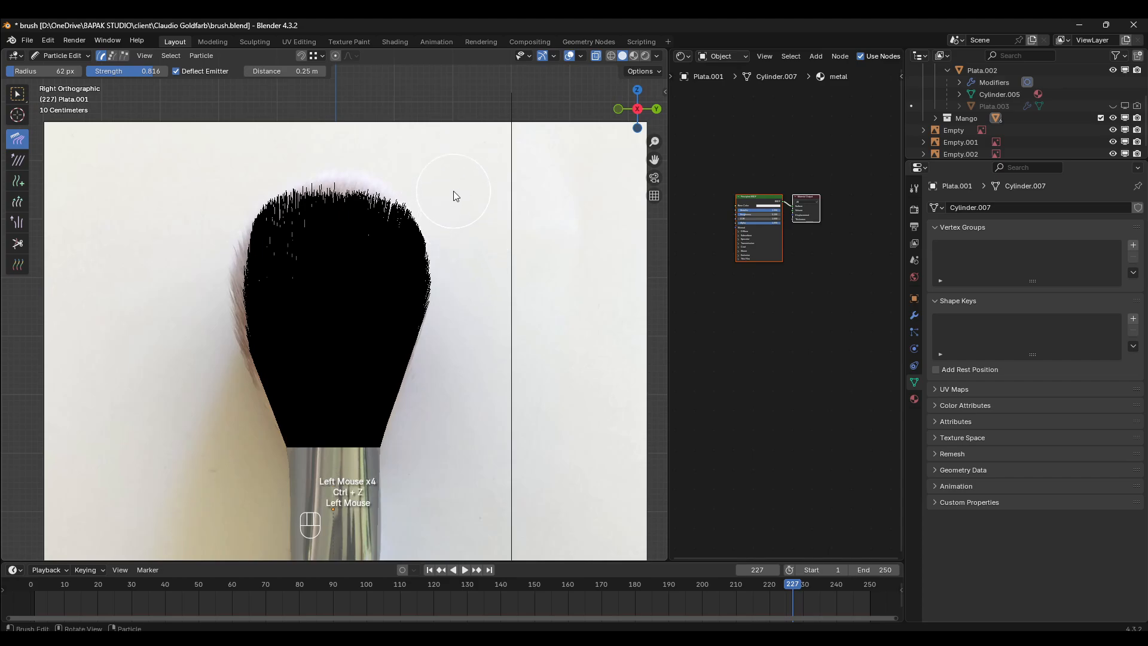
- Return the brush from Particle Edit to Object Mode and turn off the X-ray display
key("KP_1")
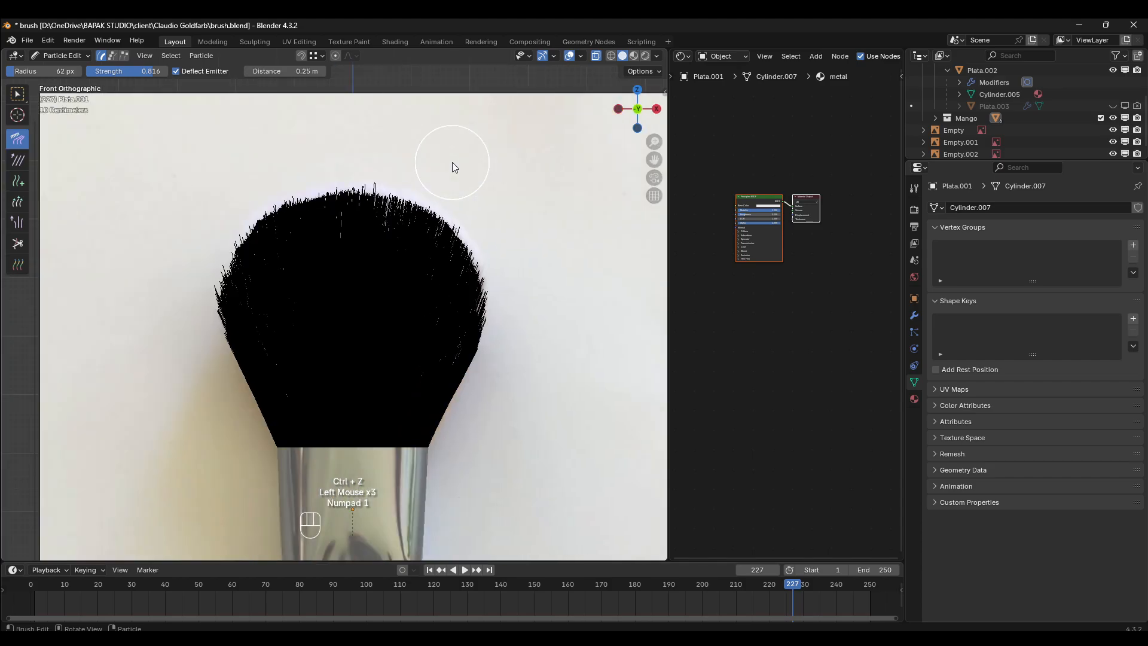
key("KP_3")
key("KP_7")
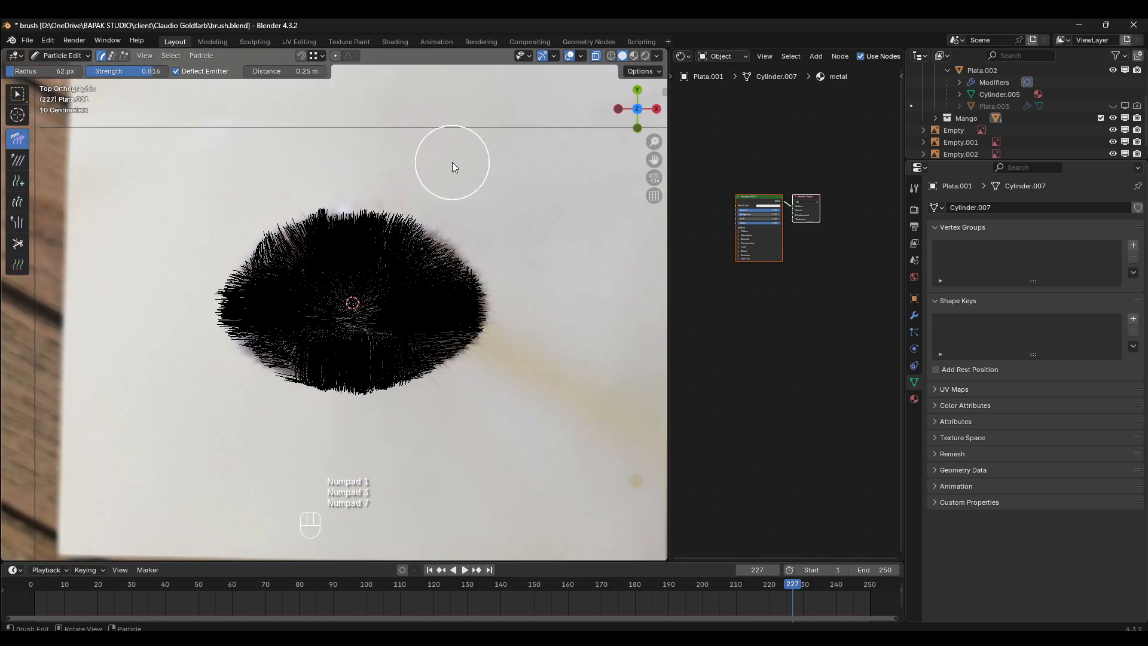
scroll(403, 207, "down", 2)
middle_click_drag(403, 207, 402, 120)
left_click(66, 57)
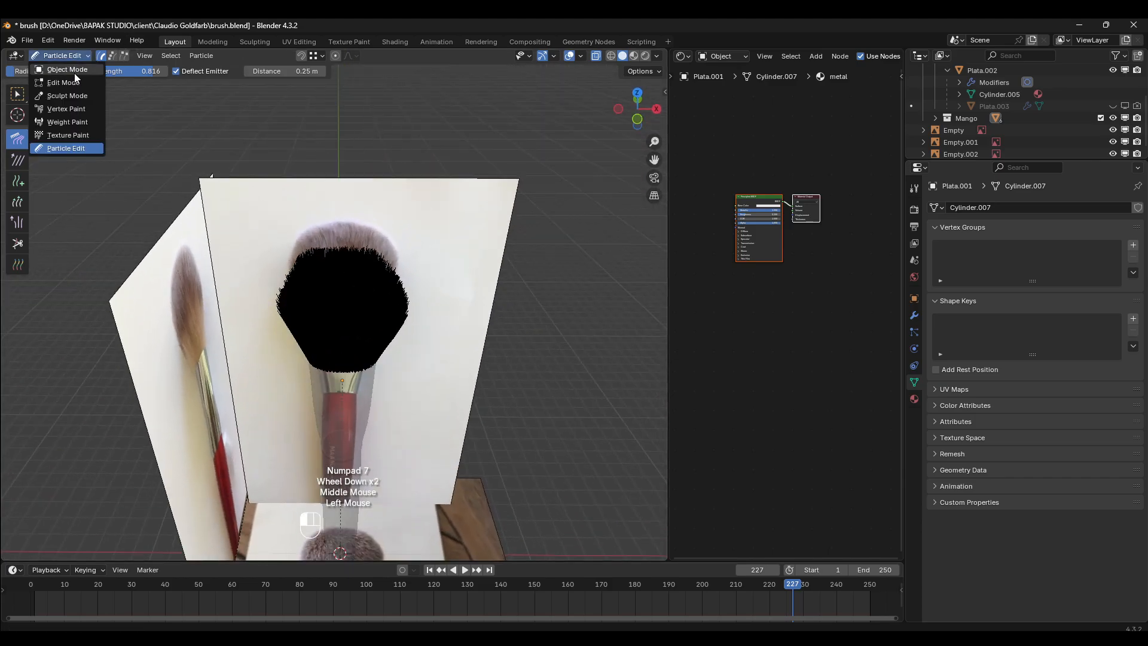
left_click(74, 71)
middle_click_drag(356, 297, 360, 257)
scroll(377, 250, "up", 3)
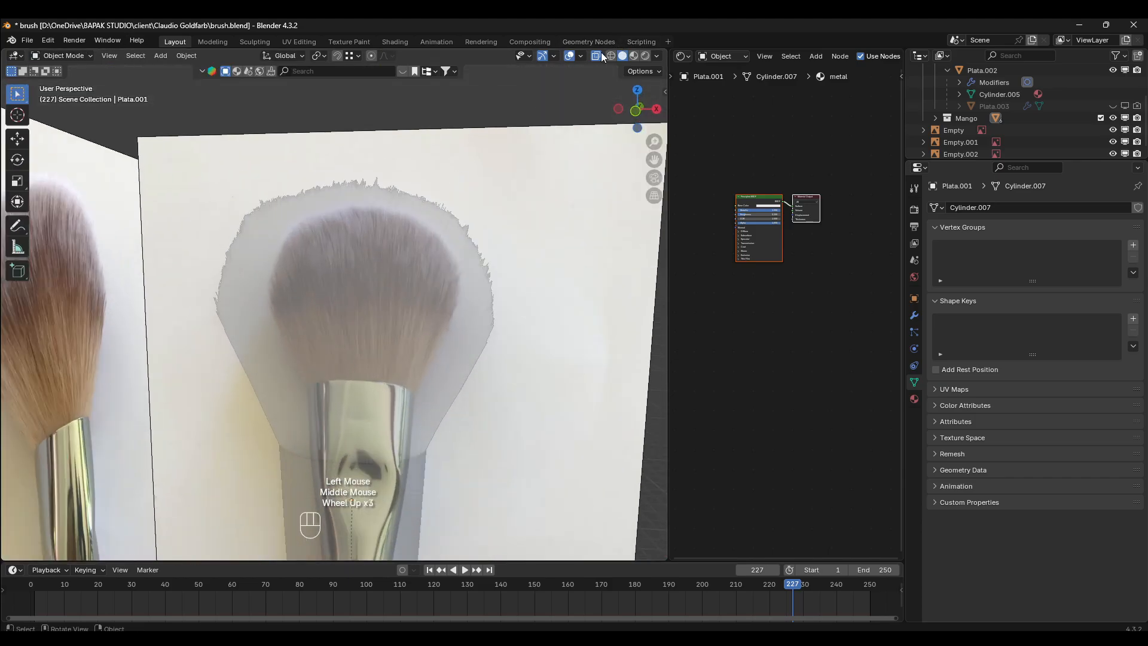
left_click(572, 57)
scroll(487, 253, "down", 2)
middle_click_drag(487, 253, 502, 259)
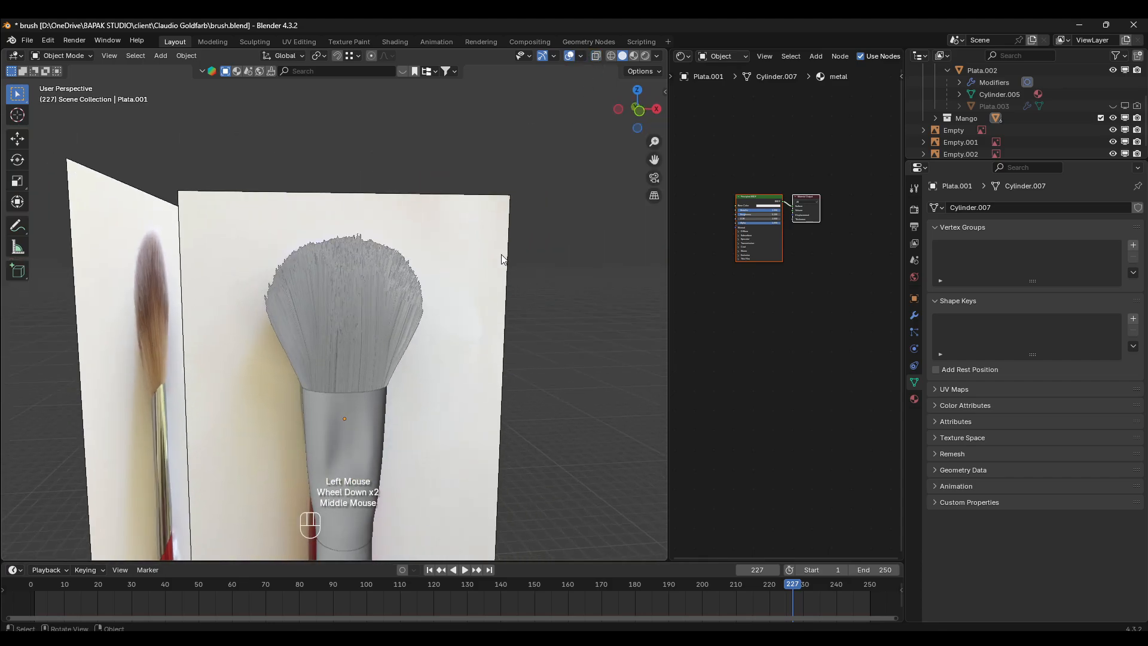
- Return to the front view and save the brush file
key("KP_1")
scroll(502, 256, "up", 1)
key("ctrl+s")
- Replace the bristle object's metal material with a new material named "brush 01"
scroll(809, 277, "up", 3)
middle_click_drag(809, 277, 793, 262)
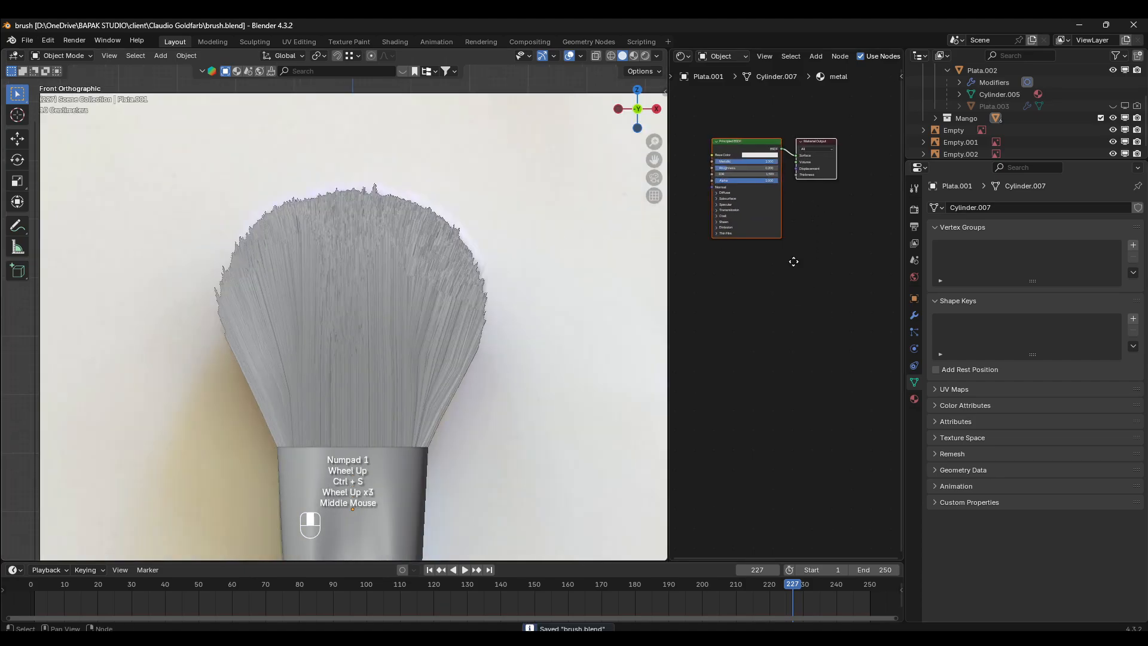
scroll(794, 261, "up", 3)
left_click(914, 399)
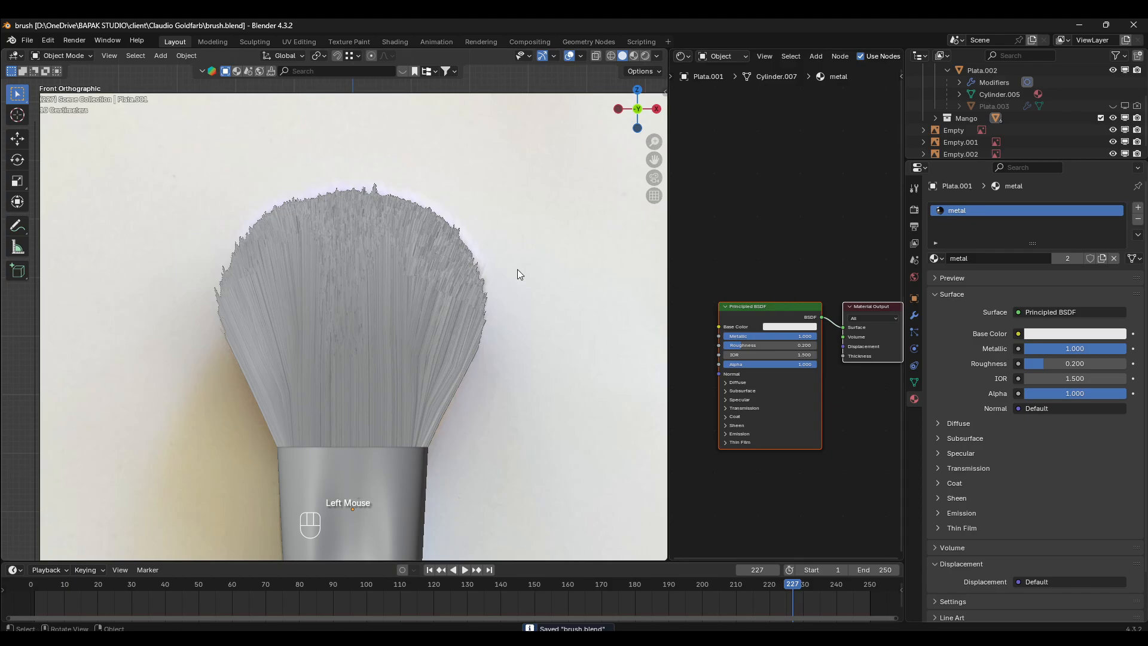
left_click(387, 298)
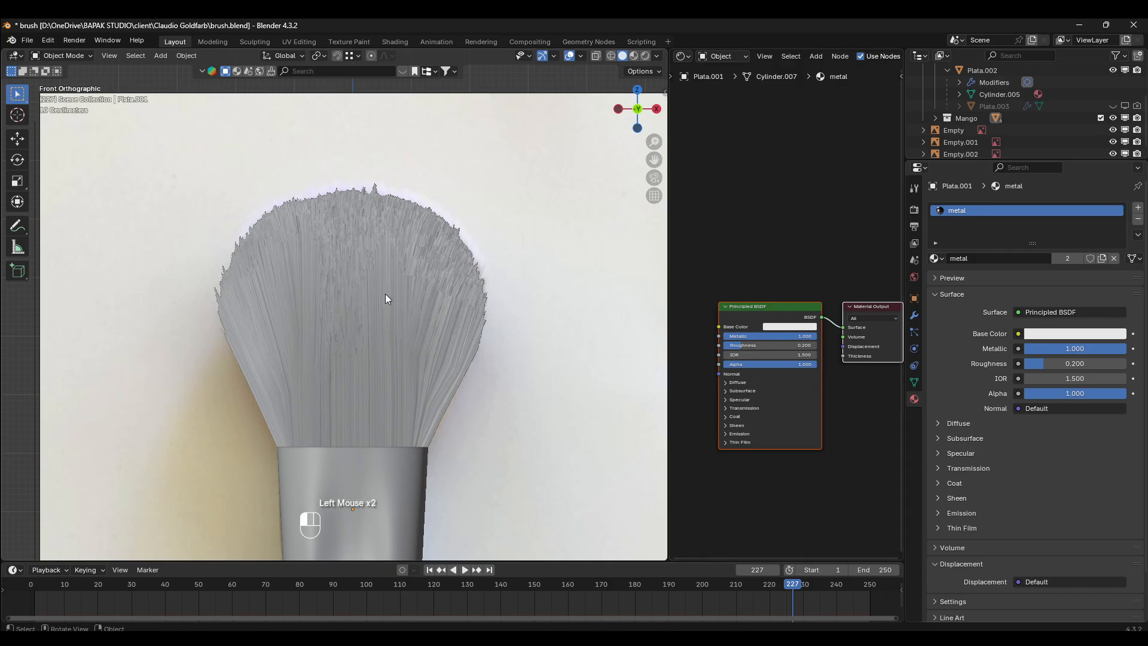
left_click(1116, 258)
left_click(1016, 256)
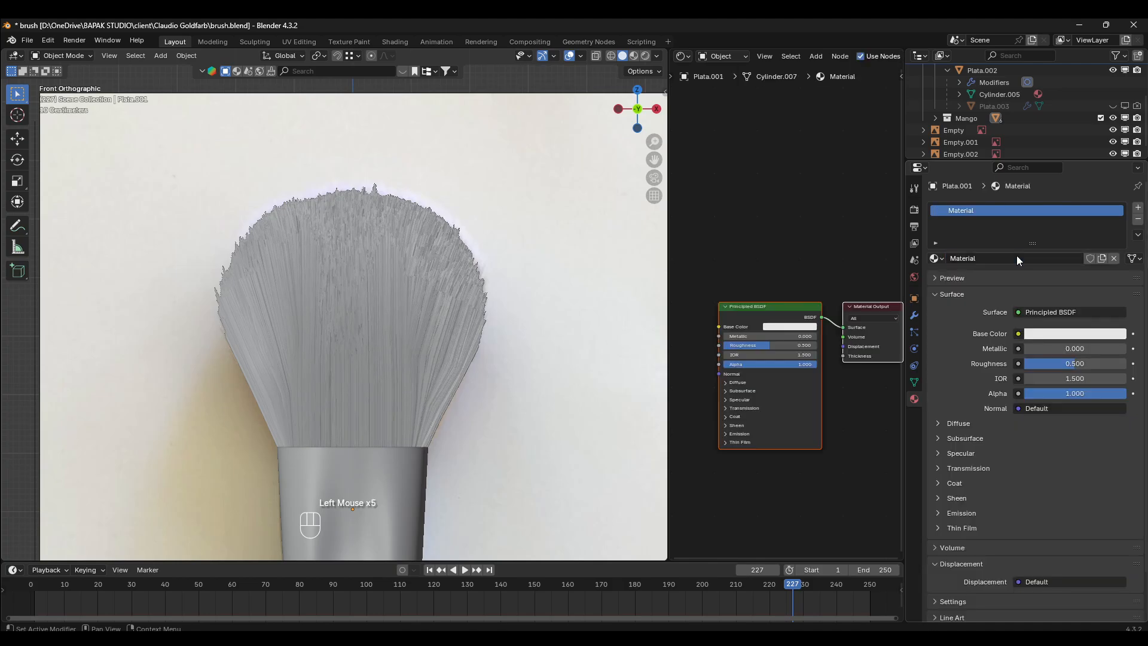
left_click(1017, 256)
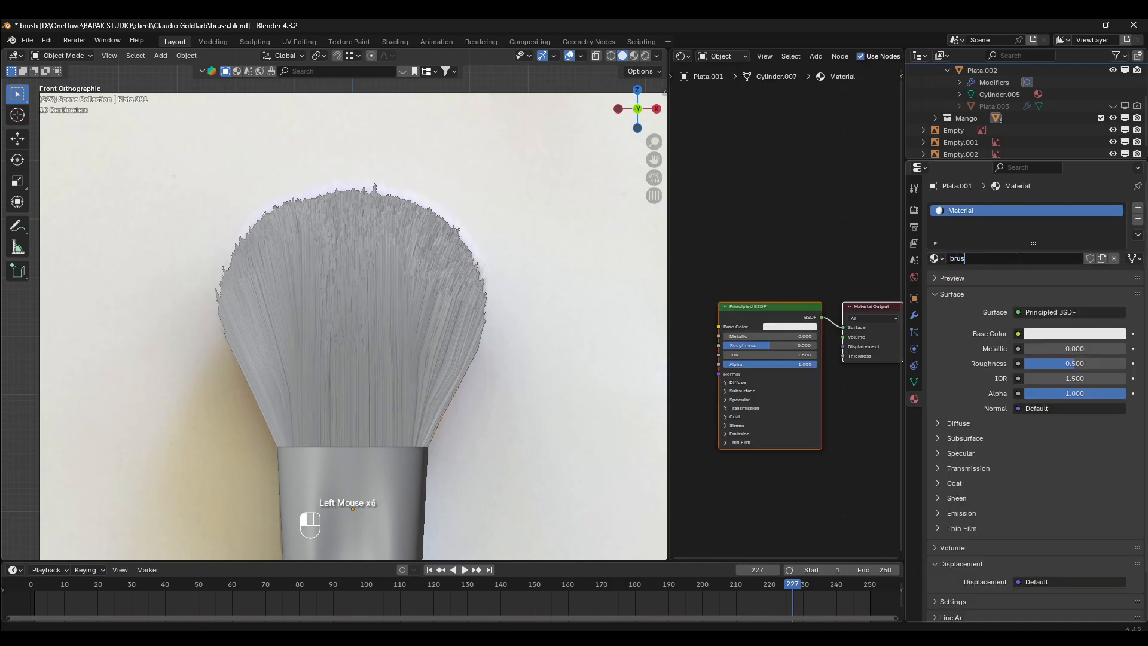
type("brush 01")
key("Return")
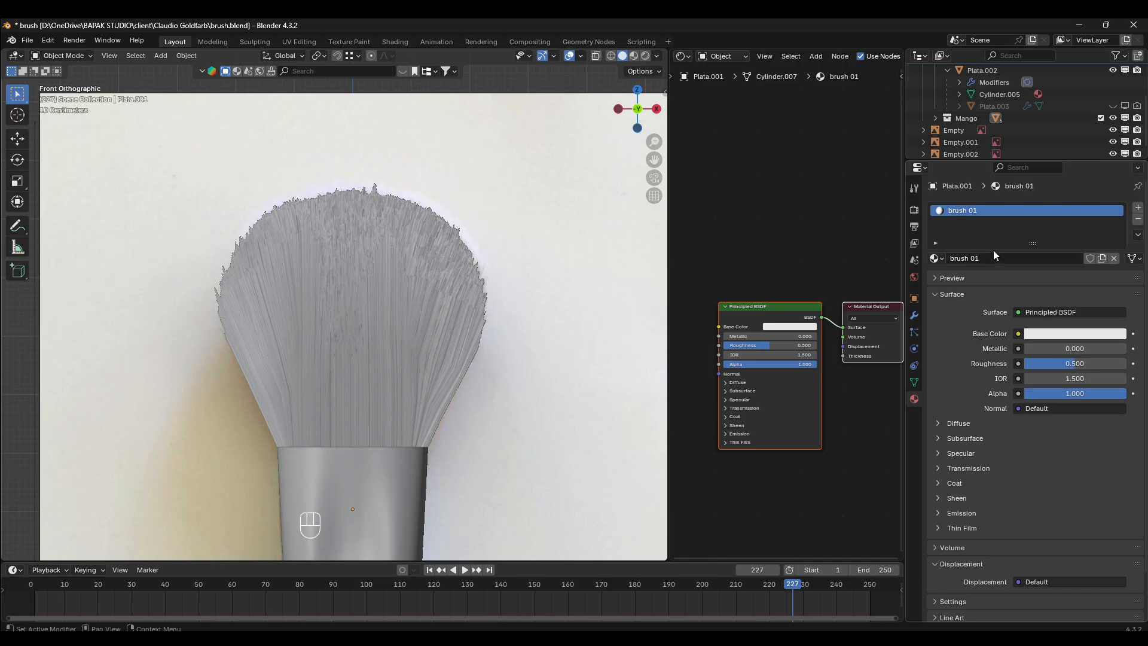
- Replace the Principled BSDF node with a Principled Hair BSDF connected to the material output's Surface
left_click(761, 310)
key("x")
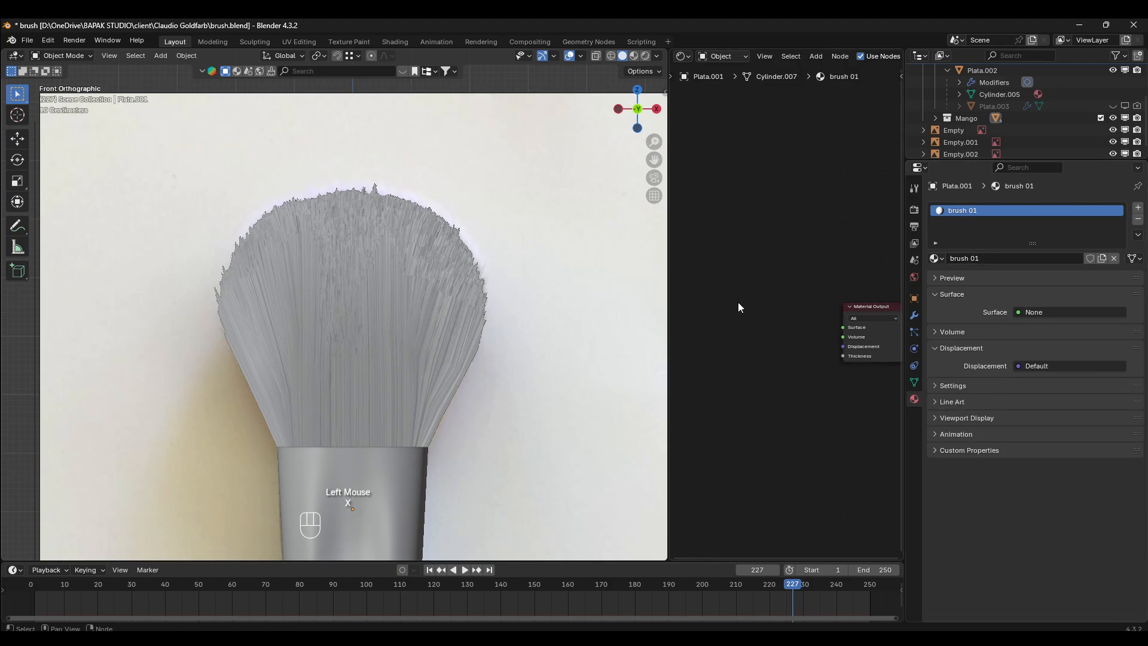
key("shift+a")
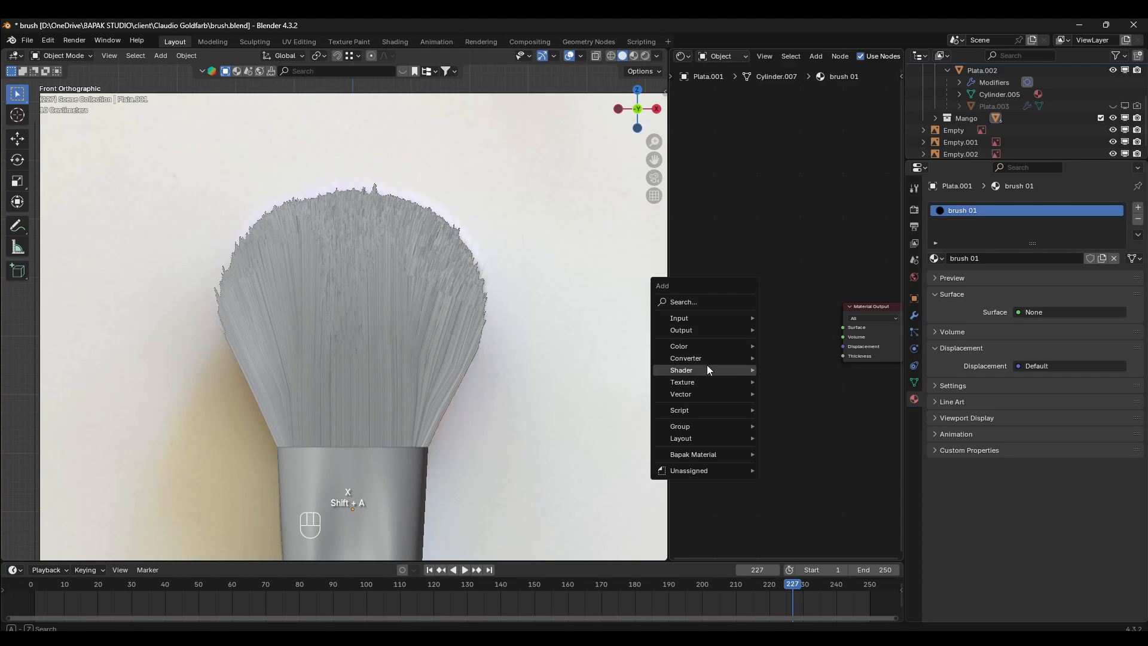
mouse_move(738, 368)
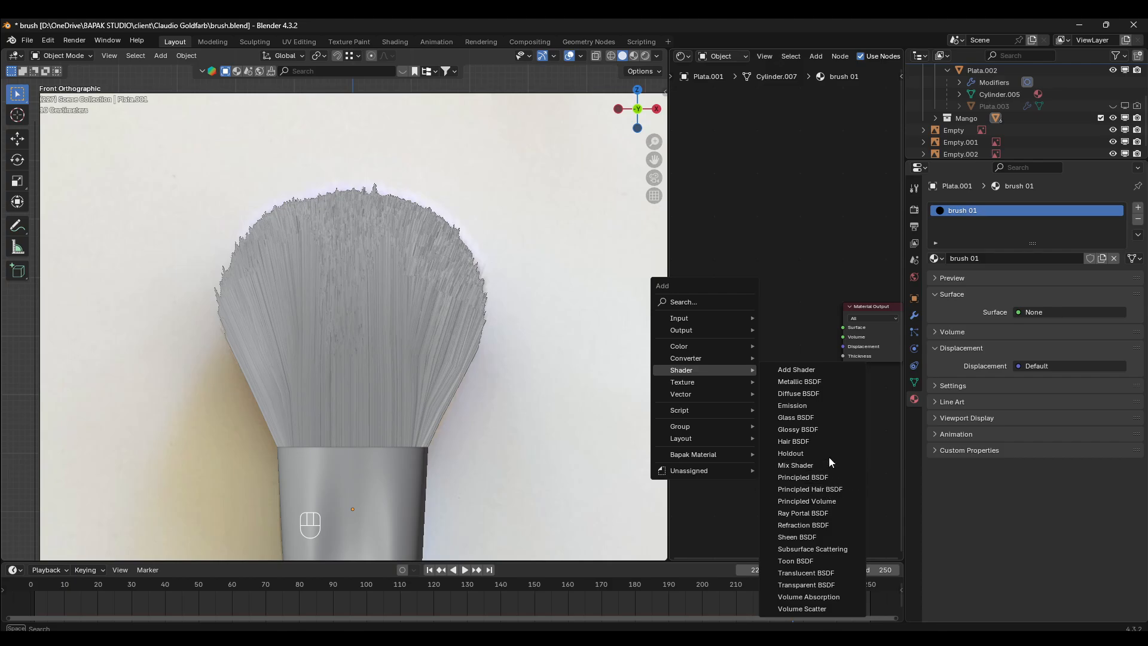
left_click(840, 489)
left_click(723, 298)
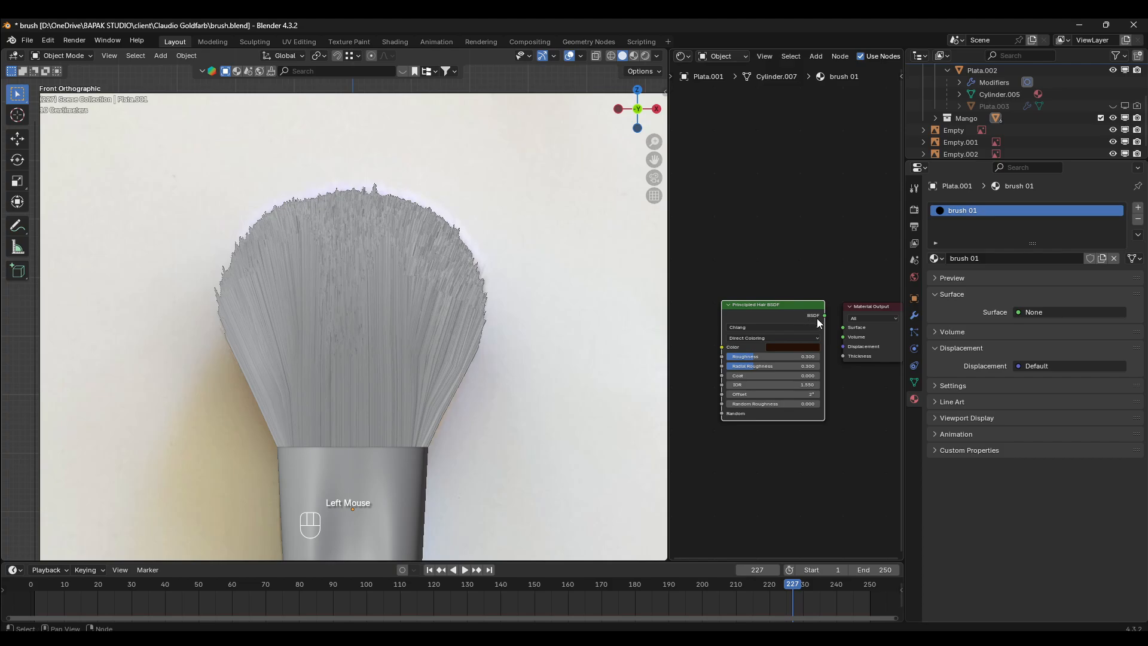
mouse_move(825, 316)
left_mouse_down()
mouse_move(851, 338)
mouse_move(844, 328)
left_mouse_up()
- Show the brush in Rendered viewport shading
key("z")
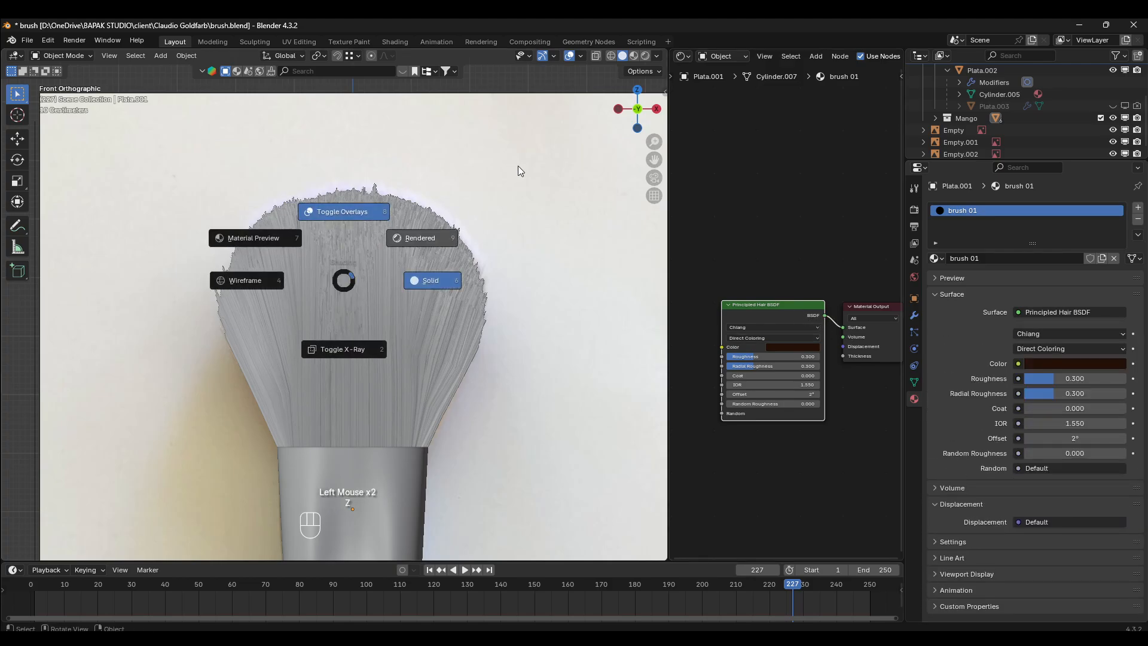
key("alt+a")
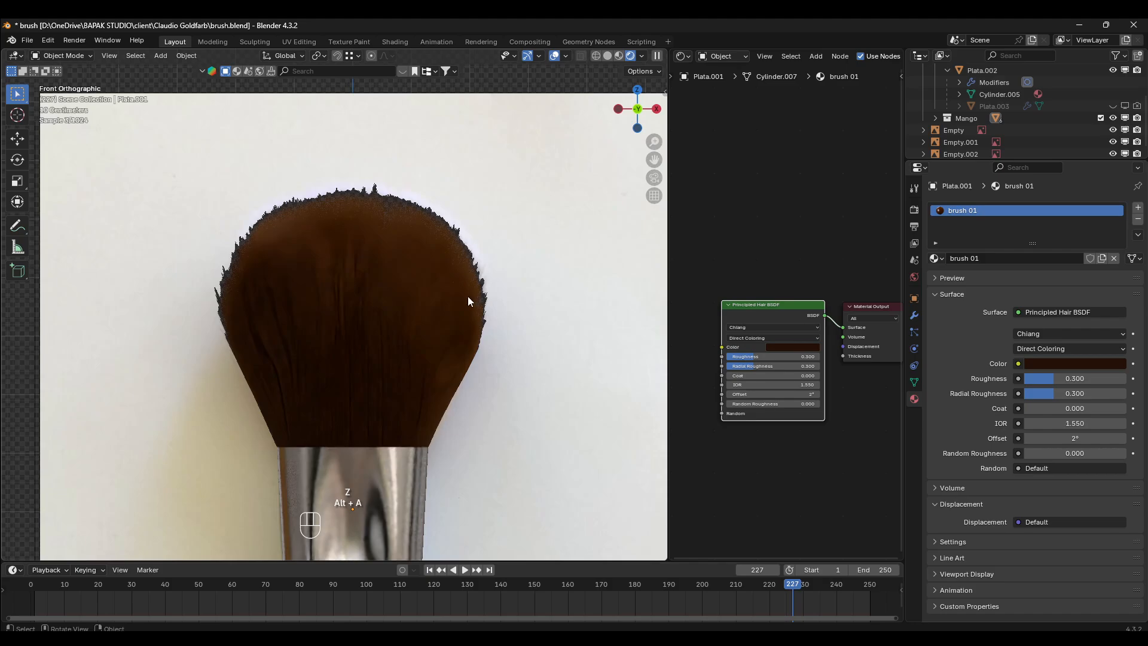
key("z")
key("z")
key("z")
key("z")
- Move the front reference image along X so its brush sits beside the model, and reselect the modelled brush
scroll(523, 268, "down", 2)
left_click(524, 273)
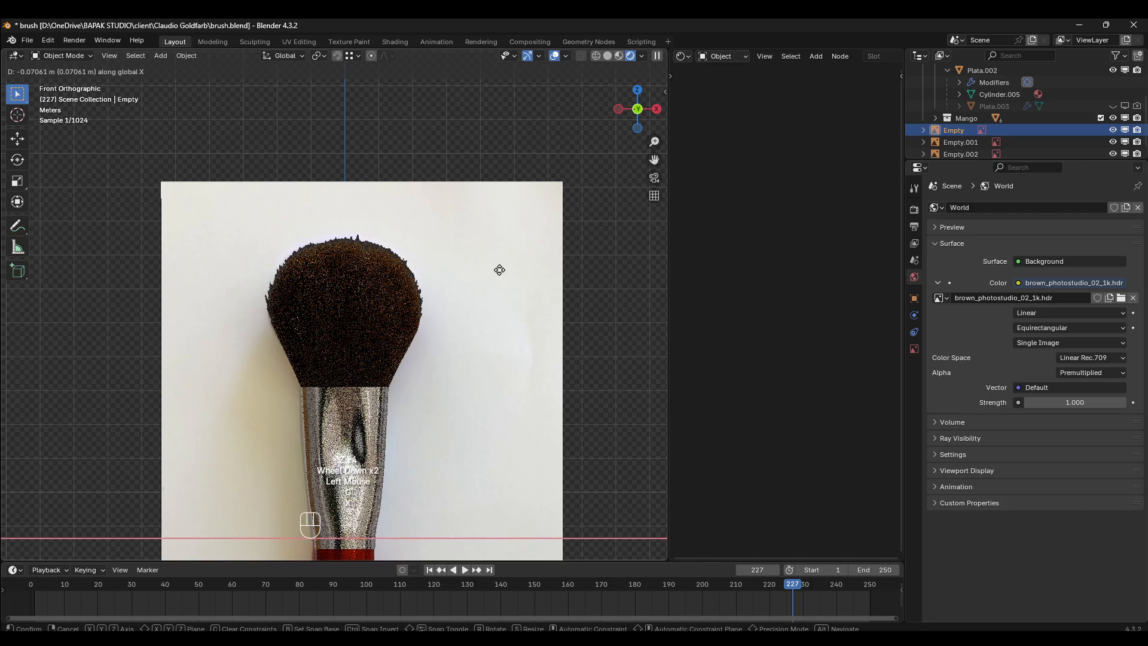
key("g")
key("x")
left_click(379, 269)
left_click(561, 347)
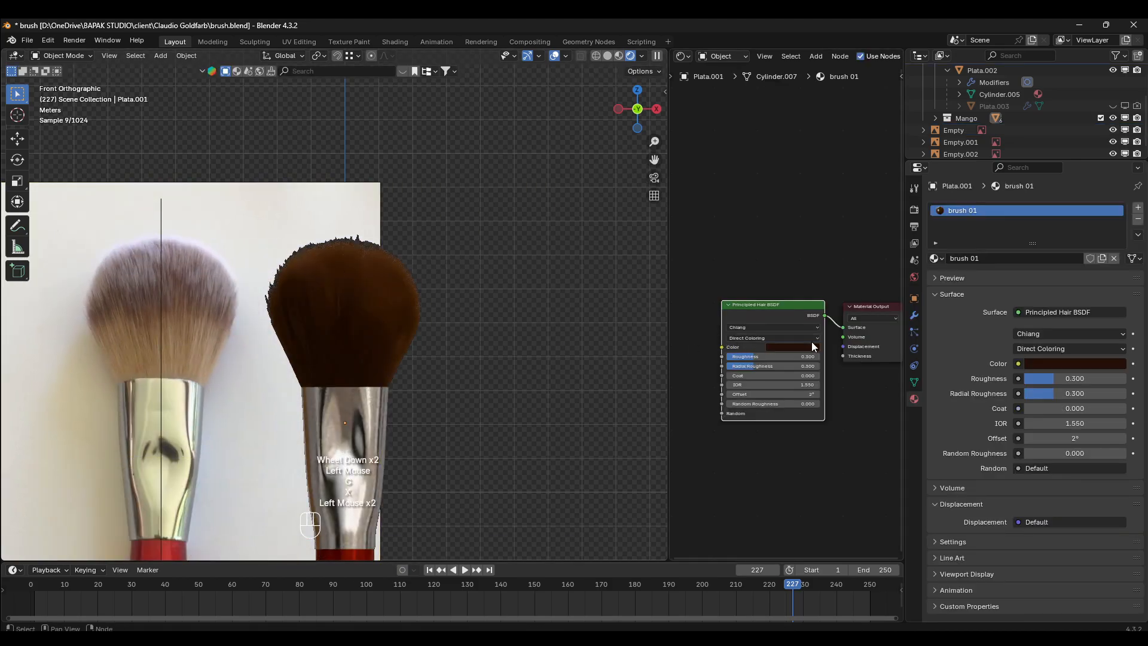
- Set the hair shader's colour to a golden yellow with its brightness value at 1.000
scroll(791, 346, "up", 3)
scroll(799, 394, "down", 1)
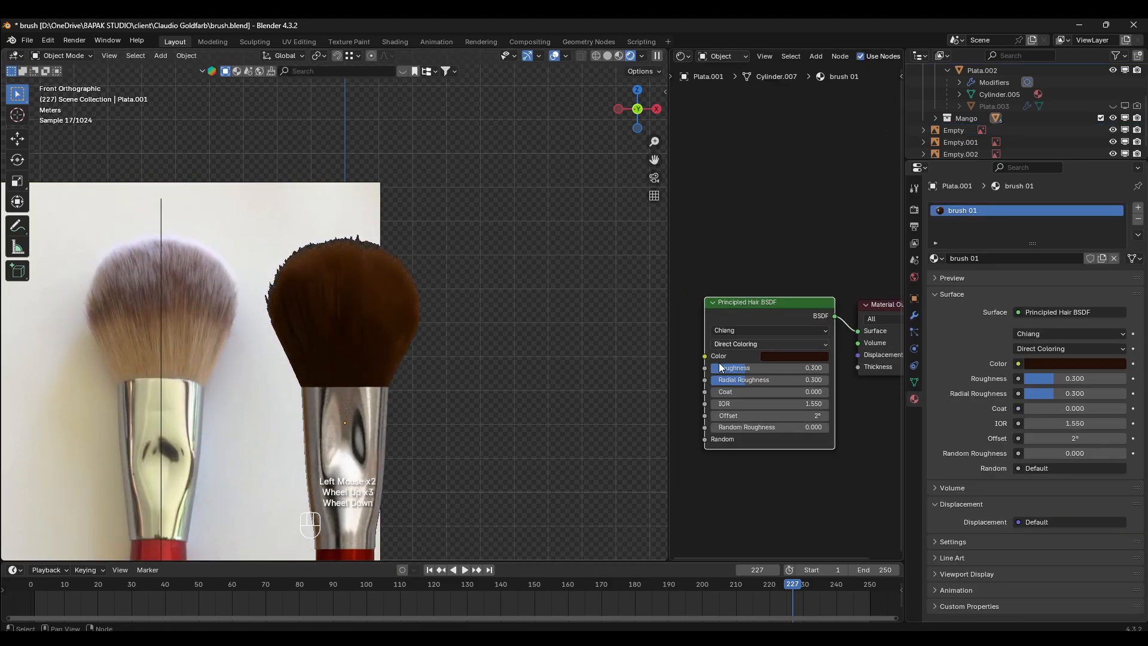
middle_click_drag(719, 362, 736, 328)
scroll(813, 329, "up", 3)
left_click(820, 336)
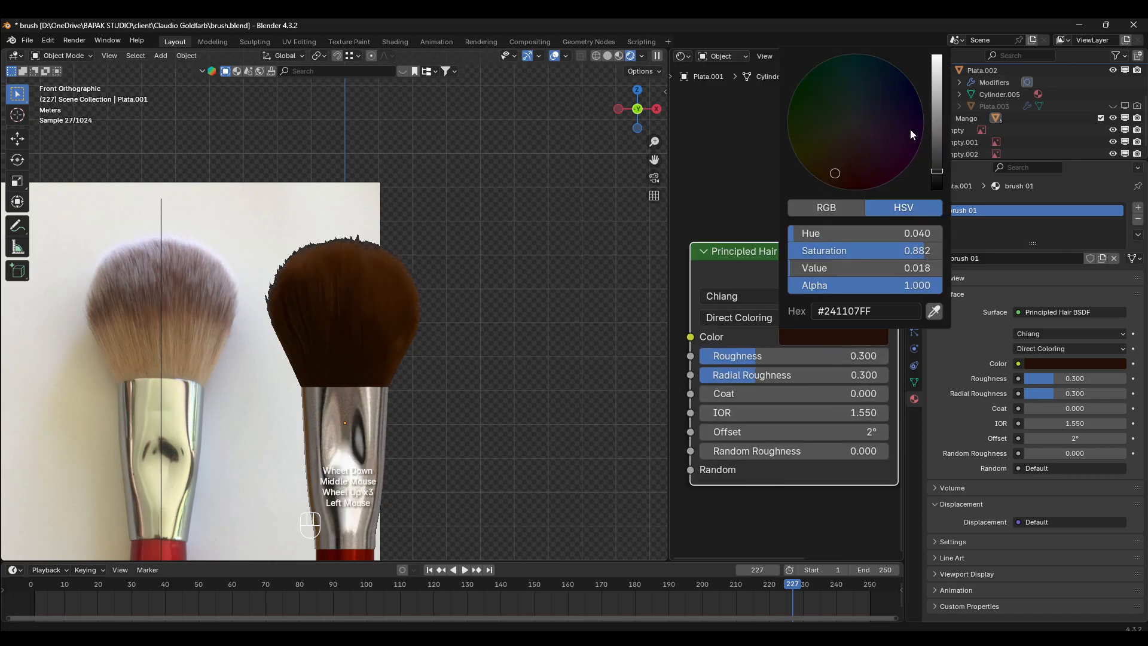
left_click(942, 57)
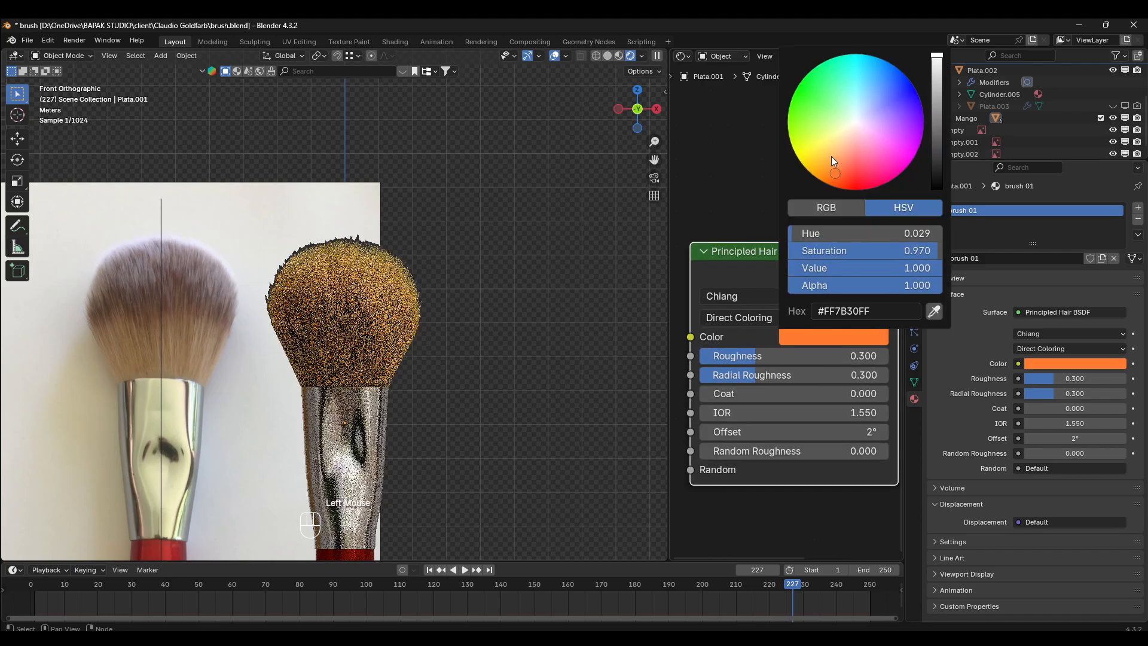
left_click(848, 139)
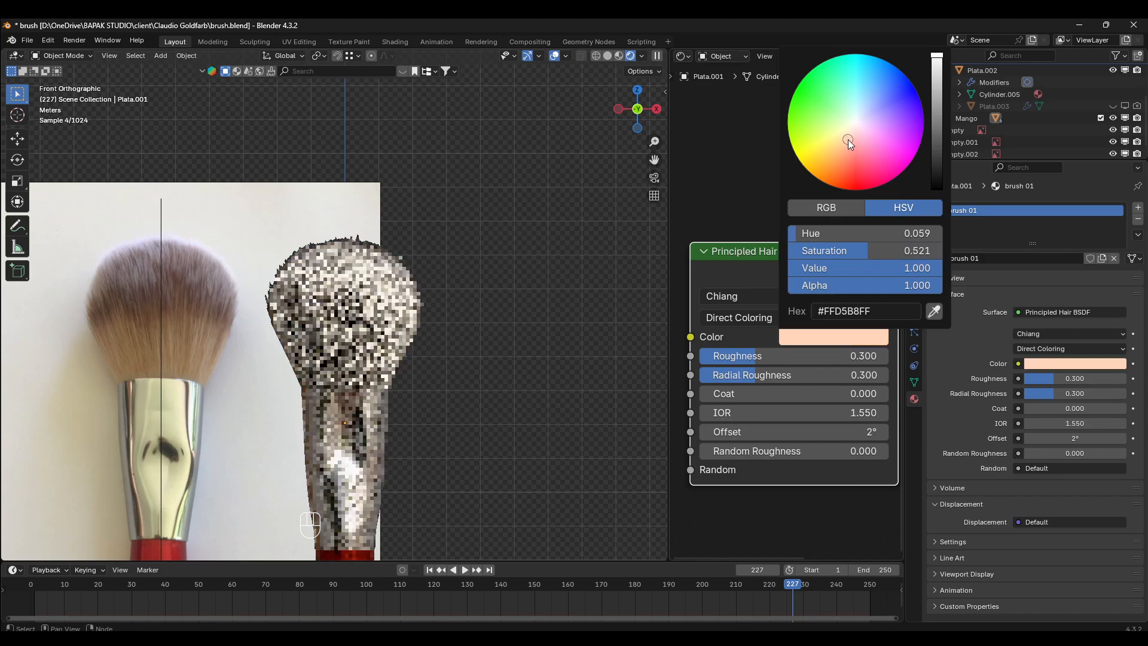
left_click_drag(851, 141, 860, 140)
left_click(837, 152)
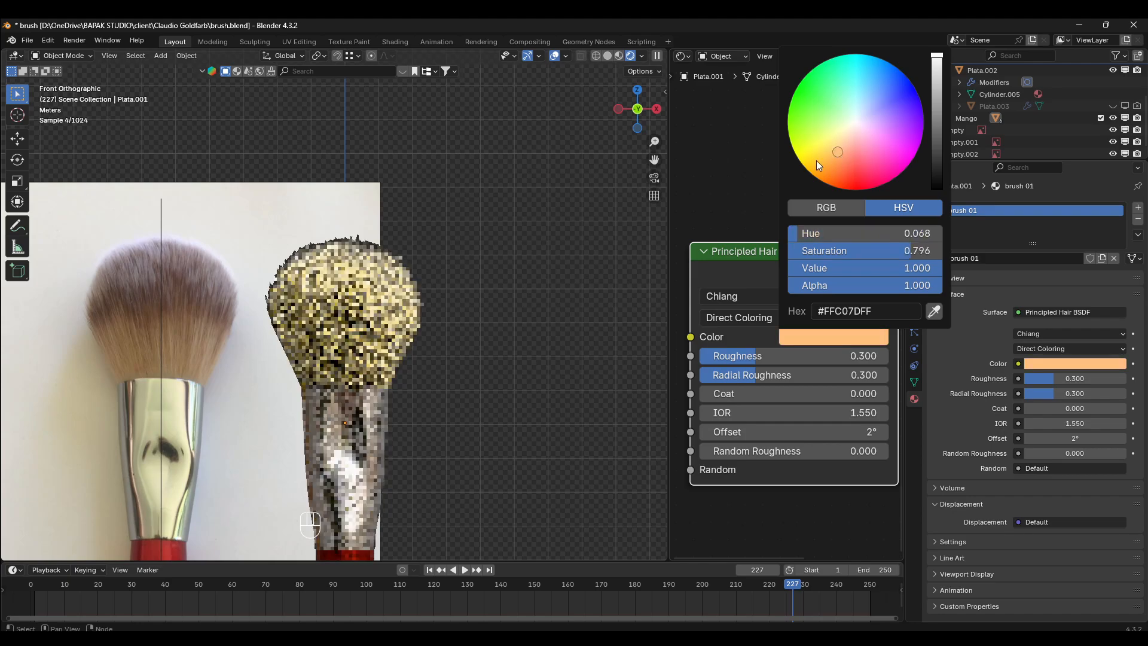
left_click(821, 156)
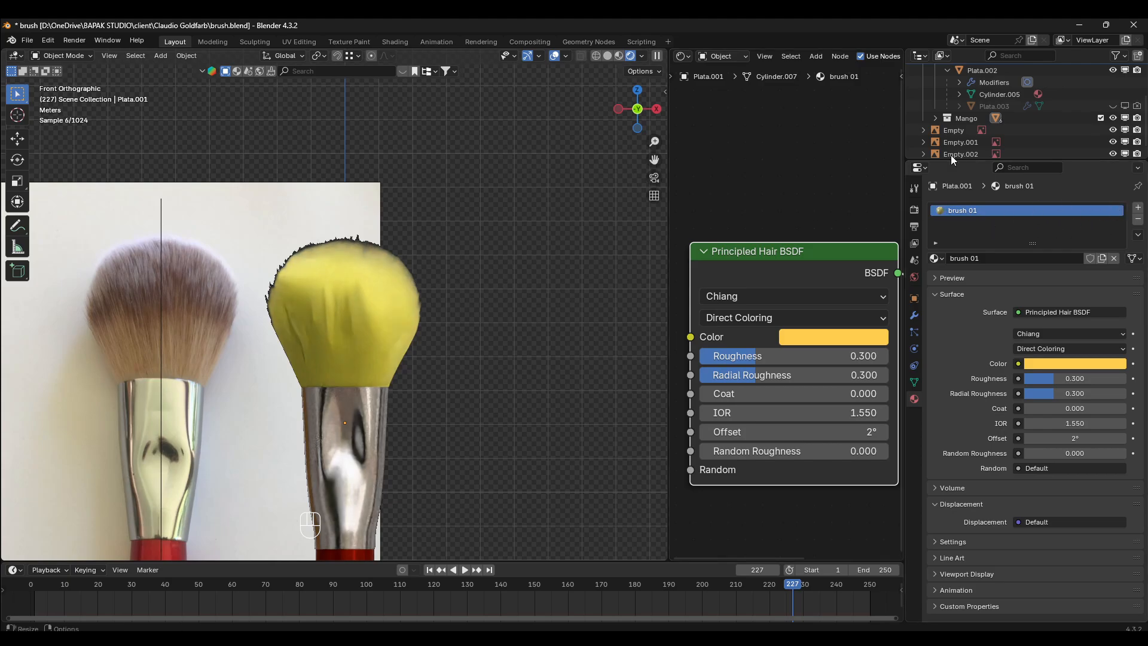
- Replace the brush 01 material on the modelled brush with the existing Furrel.001 material
scroll(868, 156, "down", 4)
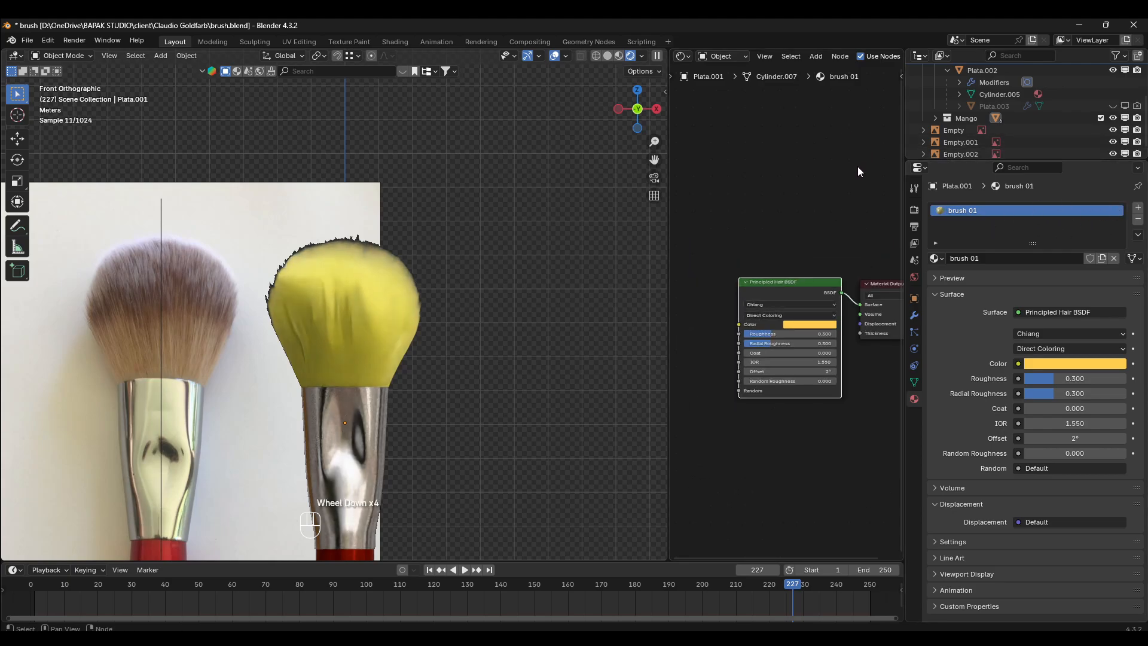
left_click(936, 259)
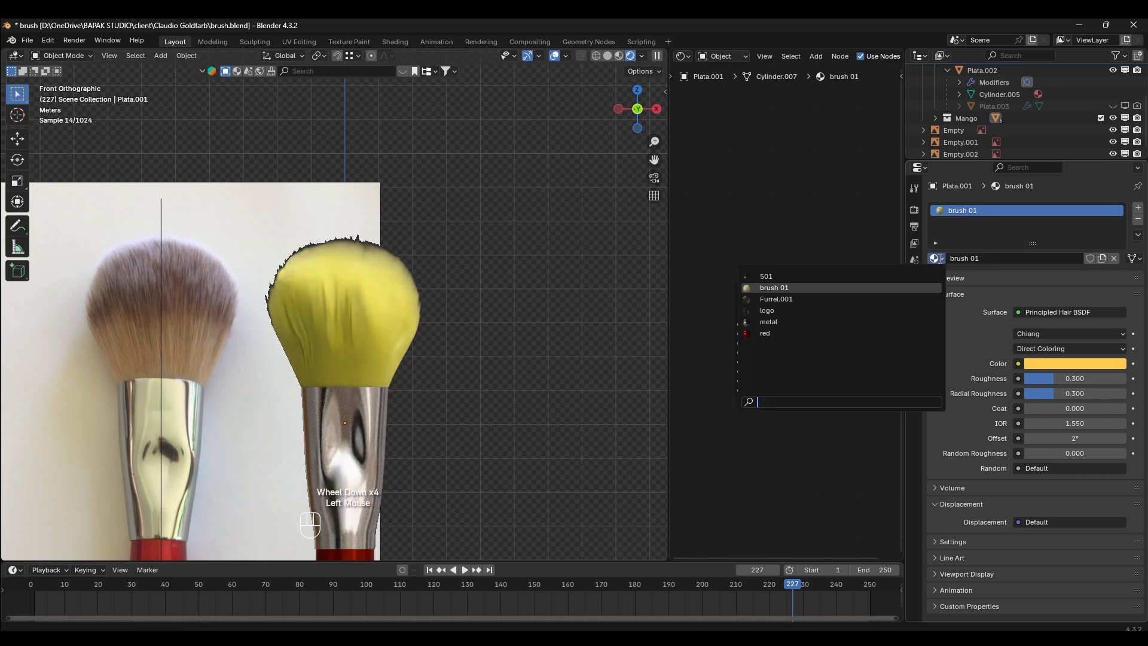
left_click(847, 296)
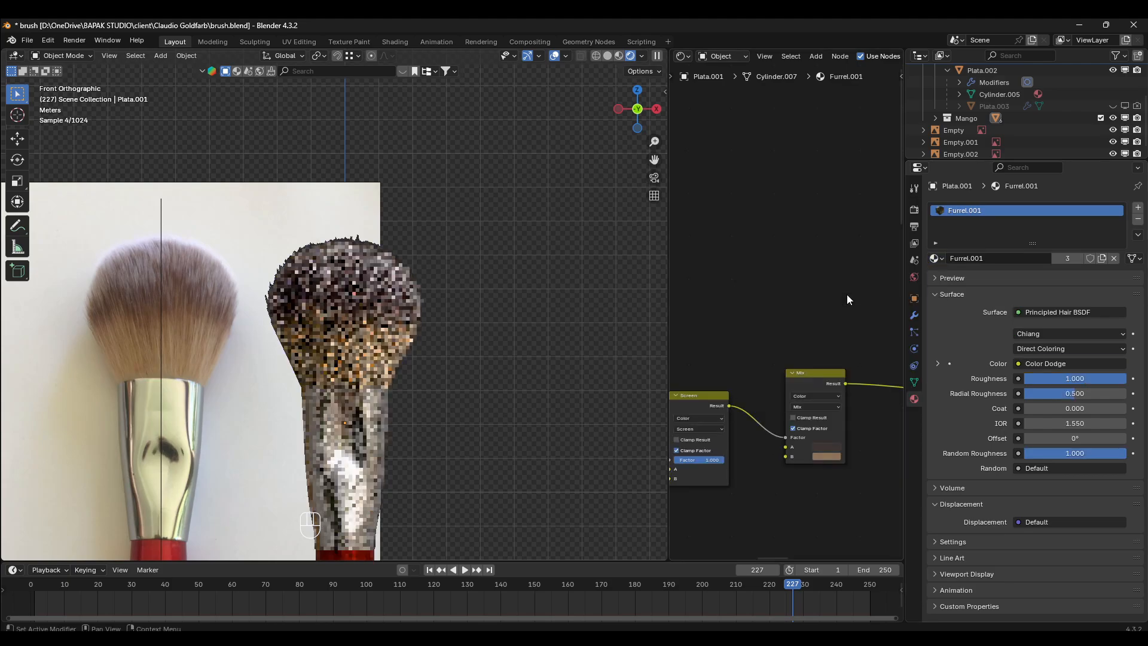
- Widen the node editor at the 3D viewport's expense to show more of the Furrel.001 node network
mouse_move(867, 346)
middle_mouse_down()
mouse_move(764, 312)
mouse_move(808, 256)
mouse_move(767, 259)
middle_mouse_up()
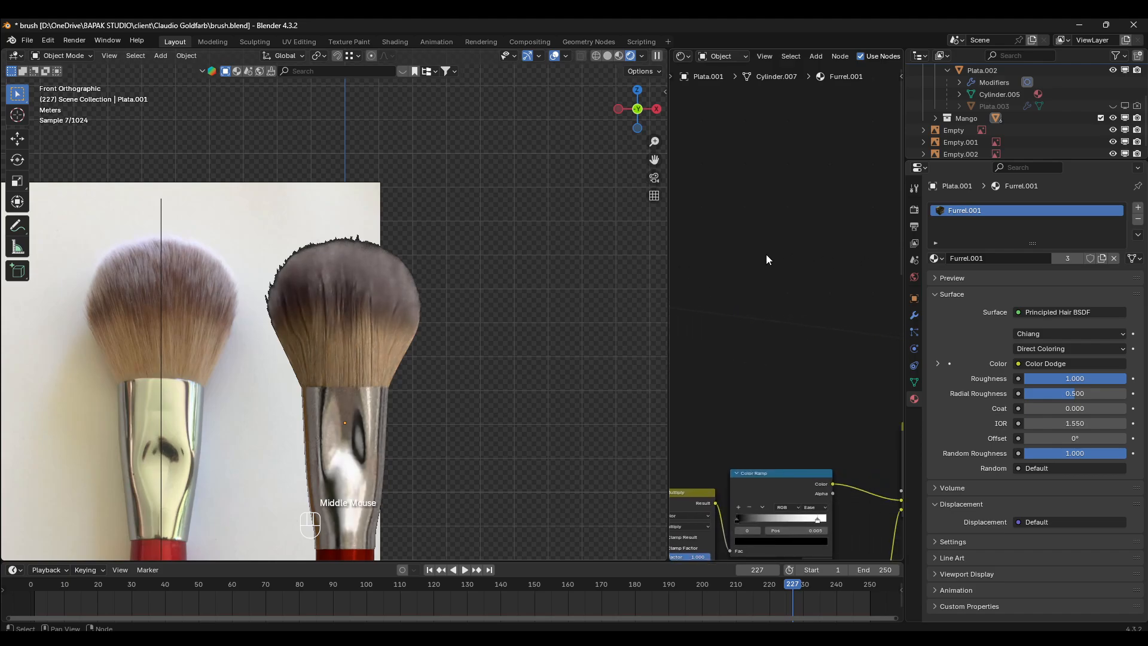
left_click_drag(668, 257, 430, 257)
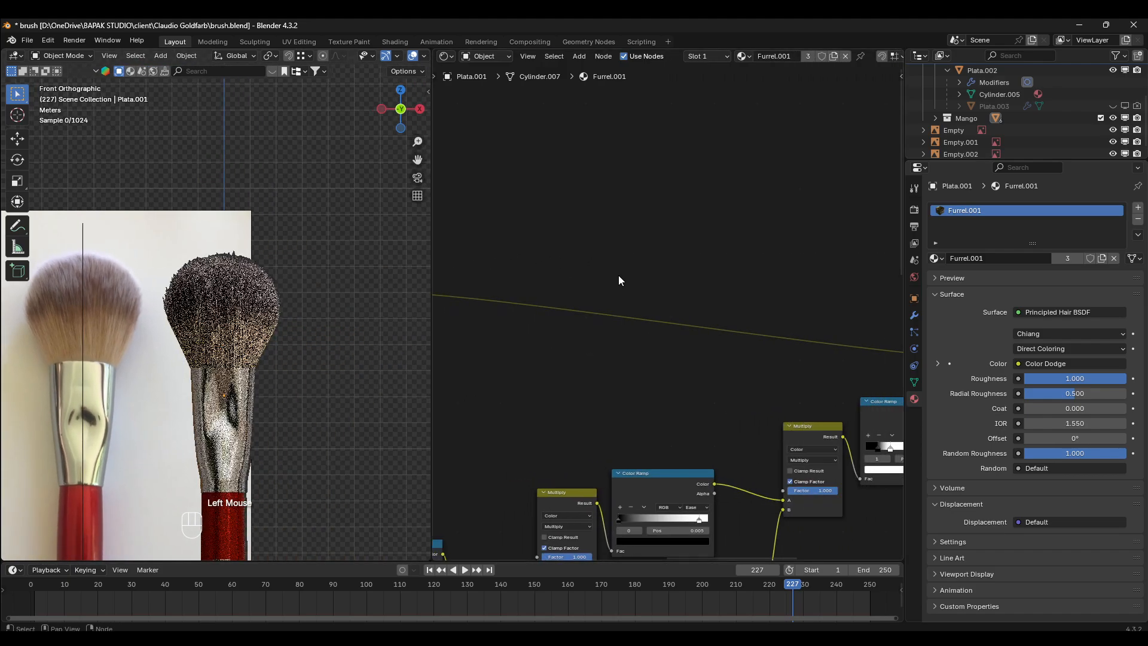
scroll(604, 335, "down", 2)
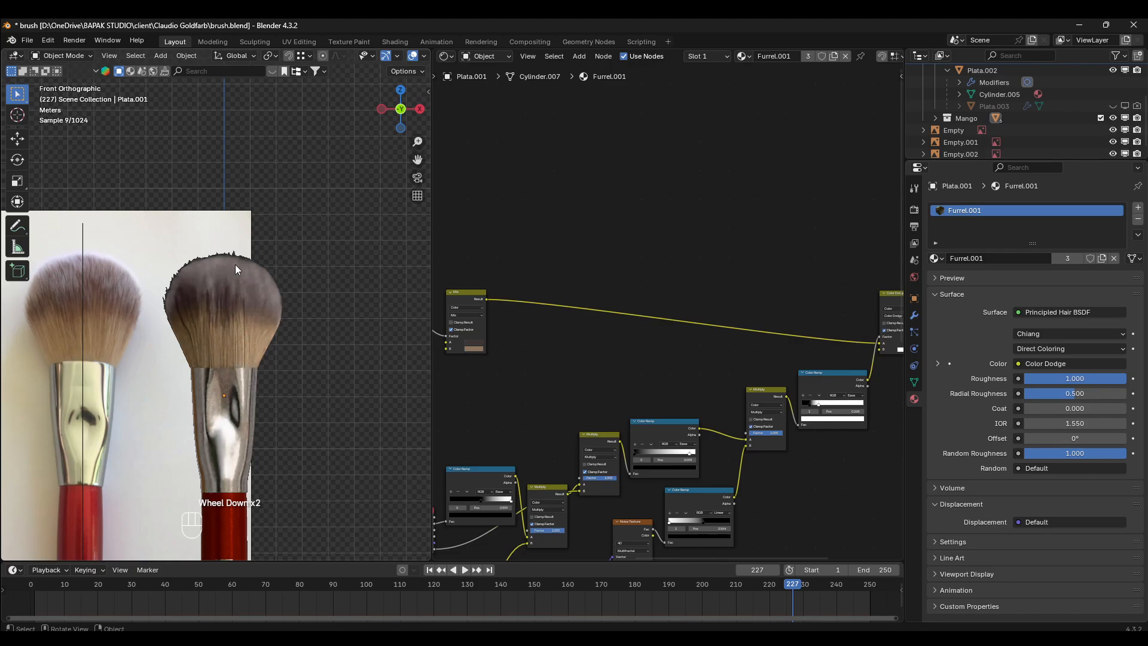
- Compare the rendered bristles with the reference brush, and examine the Principled Hair BSDF node and the Color Dodge node feeding its colour
scroll(235, 225, "up", 2)
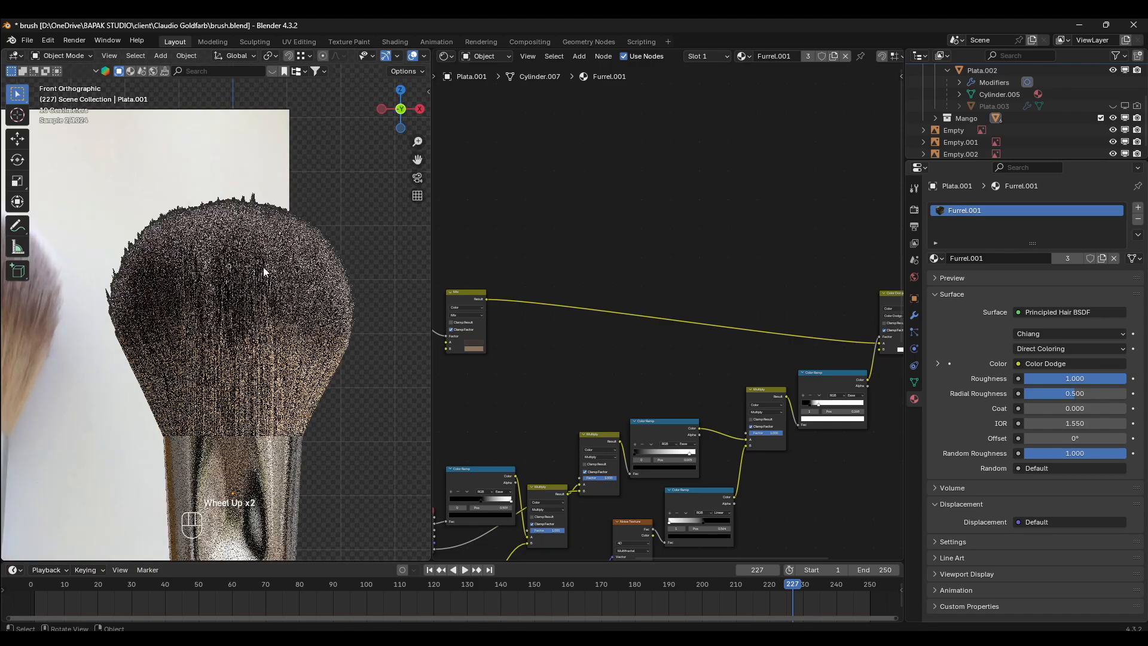
scroll(263, 245, "down", 2)
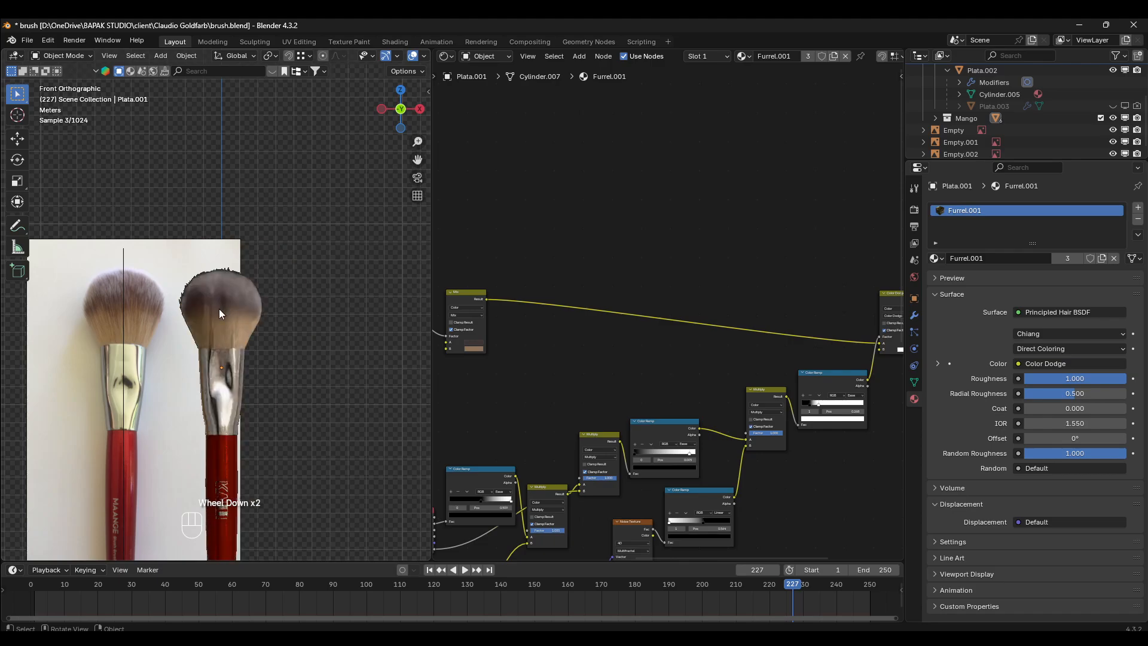
scroll(683, 399, "up", 1, "shift")
scroll(612, 329, "up", 3)
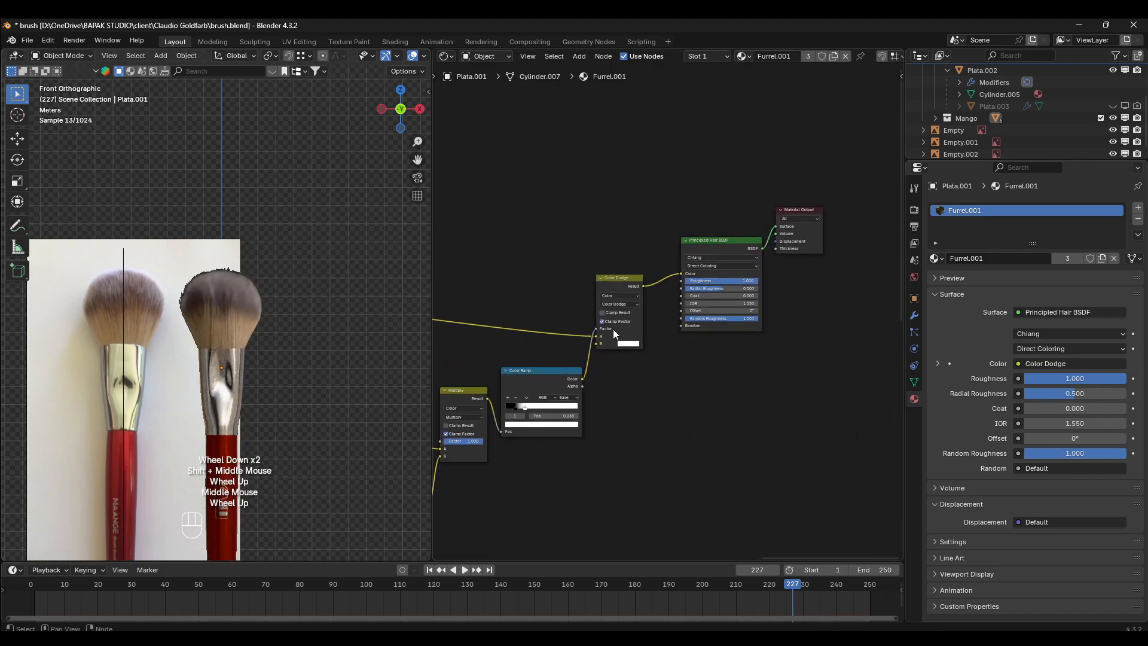
left_click(757, 219)
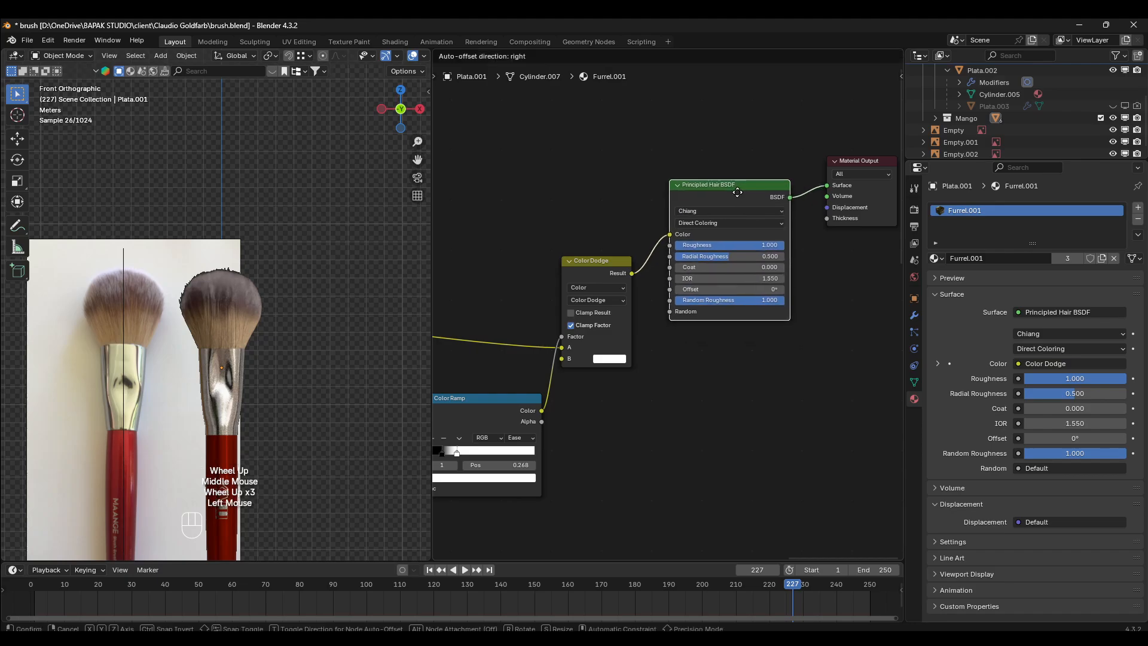
scroll(778, 215, "up", 3)
middle_click_drag(786, 214, 714, 250)
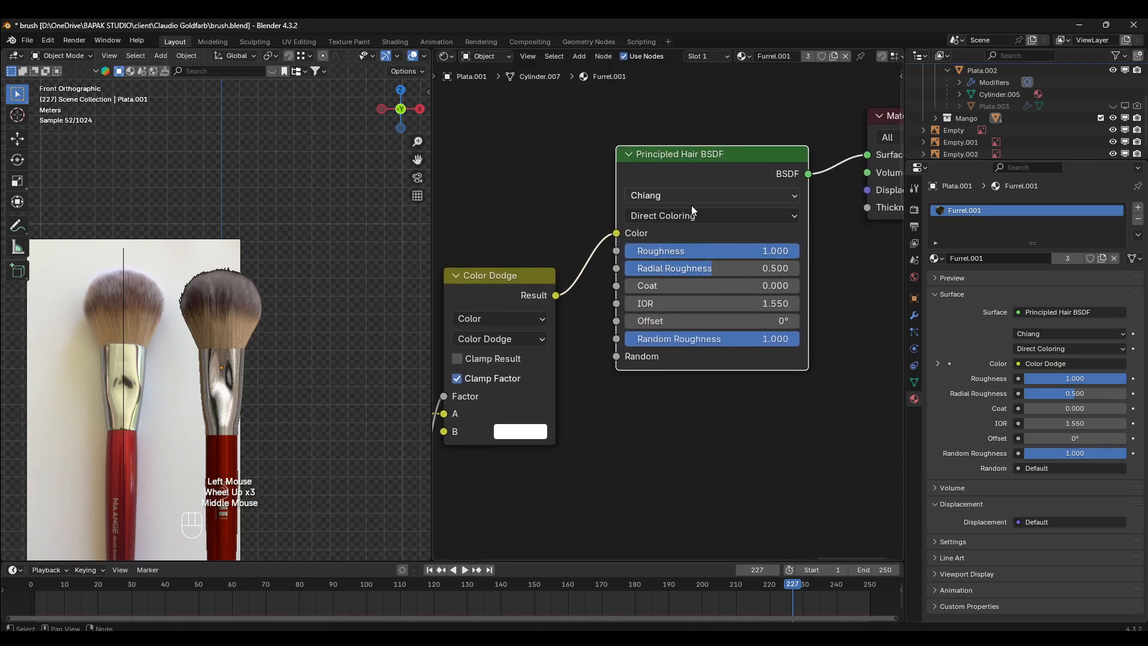
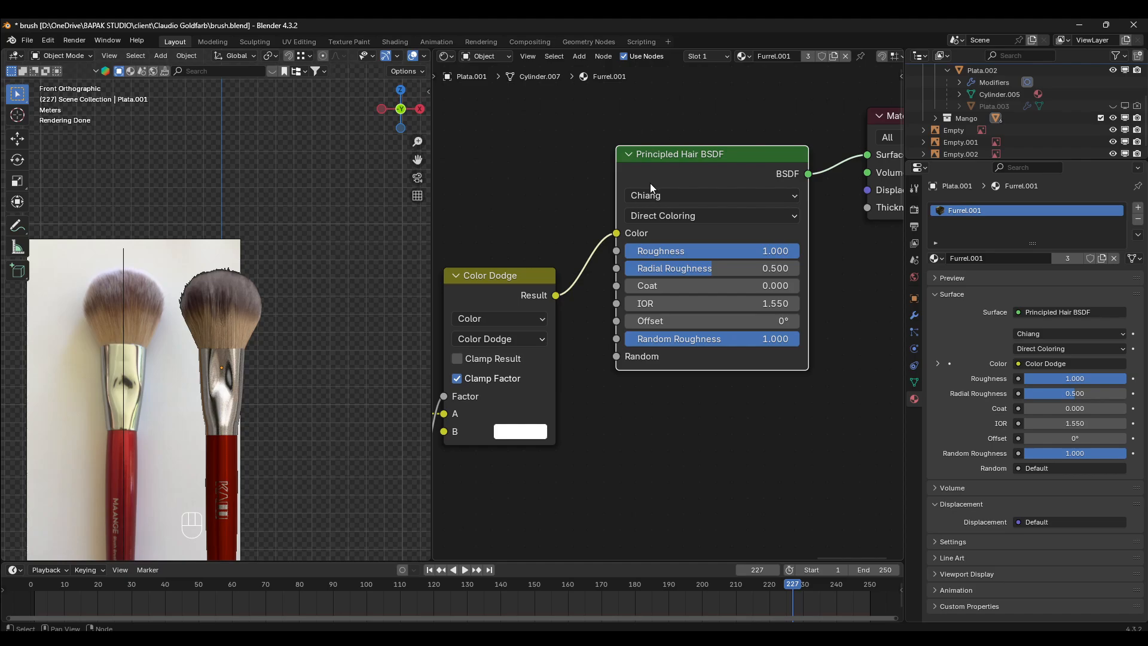
- Examine the Furrel.001 nodes feeding the Principled Hair BSDF, from the Color Dodge node back through its Color Ramp and Multiply nodes
middle_click_drag(650, 187, 681, 242)
scroll(519, 331, "down", 2)
middle_click_drag(519, 331, 622, 283)
scroll(622, 284, "up", 1)
scroll(543, 287, "down", 2)
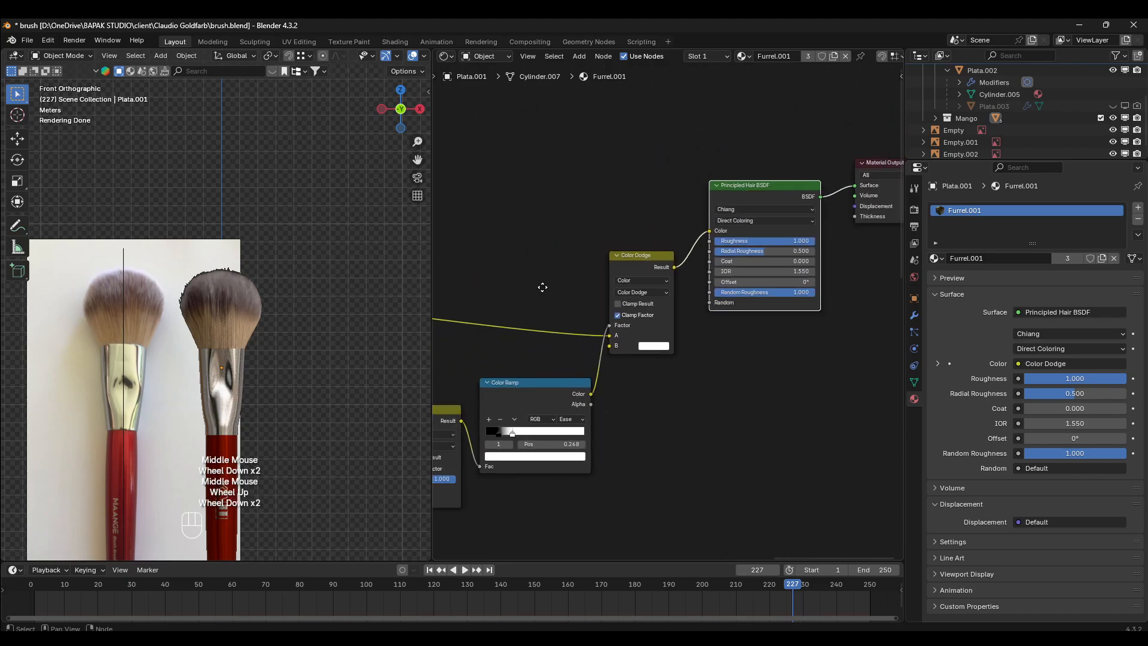
middle_click_drag(543, 287, 683, 255)
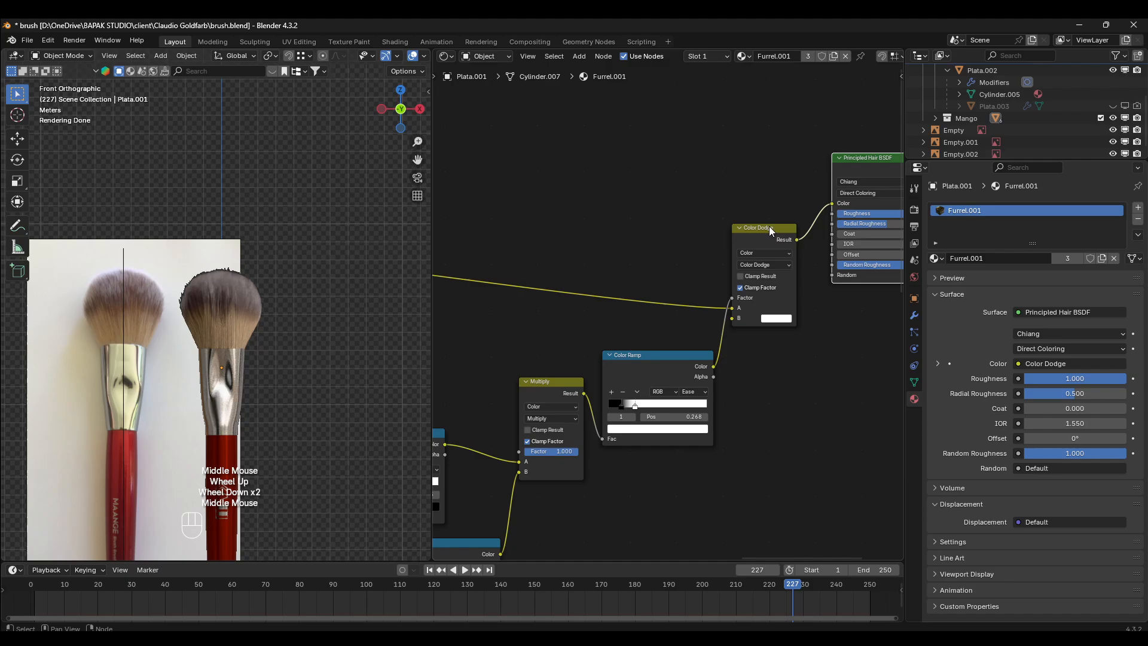
scroll(619, 270, "down", 2)
middle_click_drag(618, 271, 748, 264)
scroll(146, 268, "up", 2)
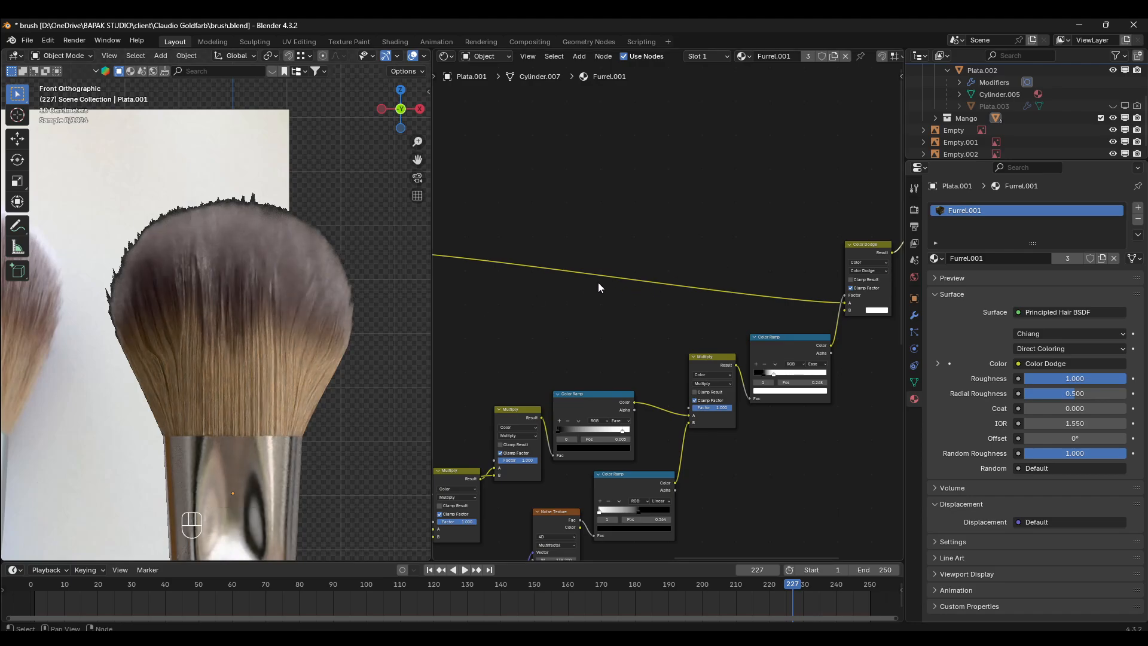
- Examine the gradient, noise and Curves Info branches of the Furrel.001 network and how their Color Ramps combine through Screen and Multiply nodes
middle_click_drag(598, 282, 512, 279)
scroll(861, 269, "down", 2)
mouse_move(866, 268)
middle_mouse_down()
mouse_move(735, 276)
mouse_move(628, 262)
mouse_move(735, 257)
mouse_move(694, 311)
mouse_move(868, 282)
middle_mouse_up()
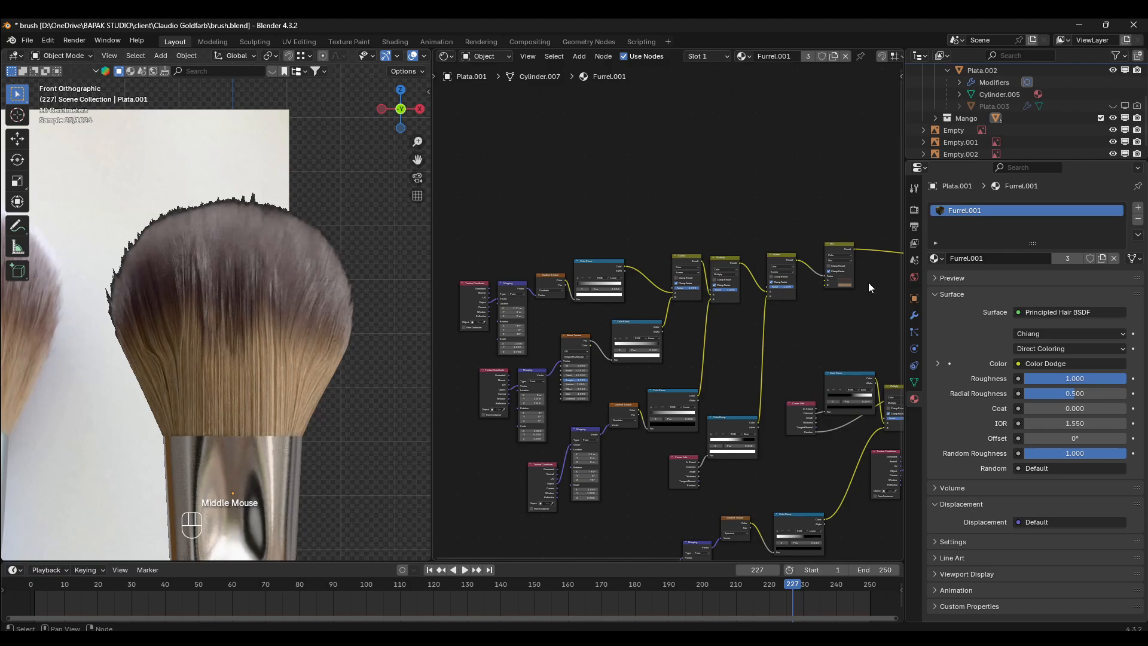
scroll(693, 282, "up", 5)
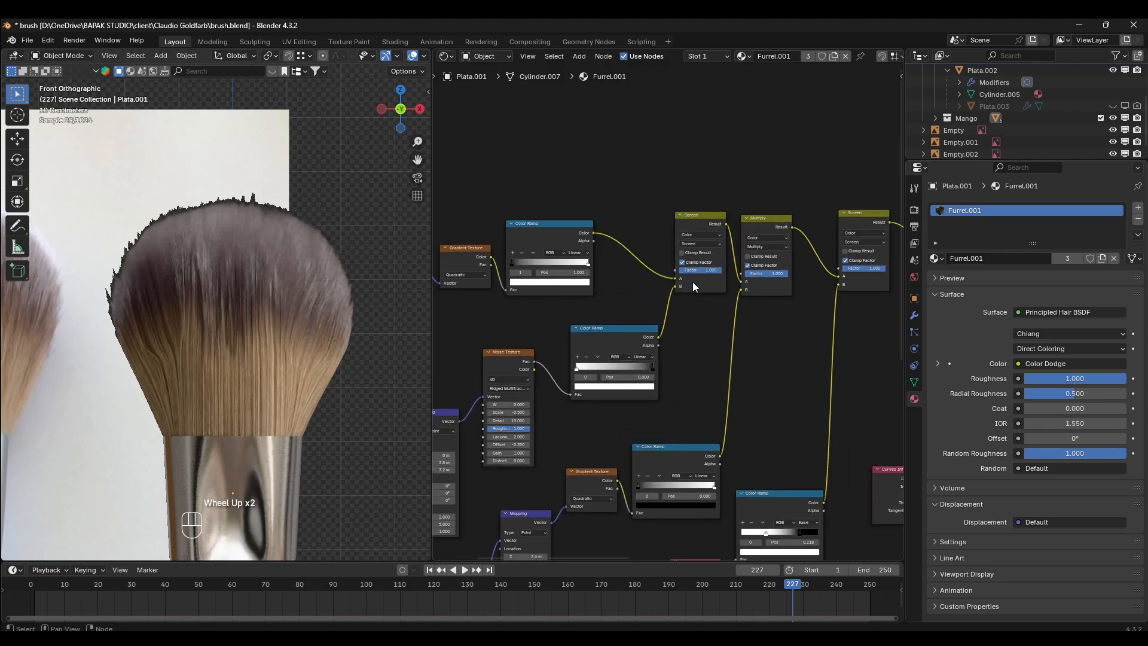
middle_click_drag(467, 311, 718, 264)
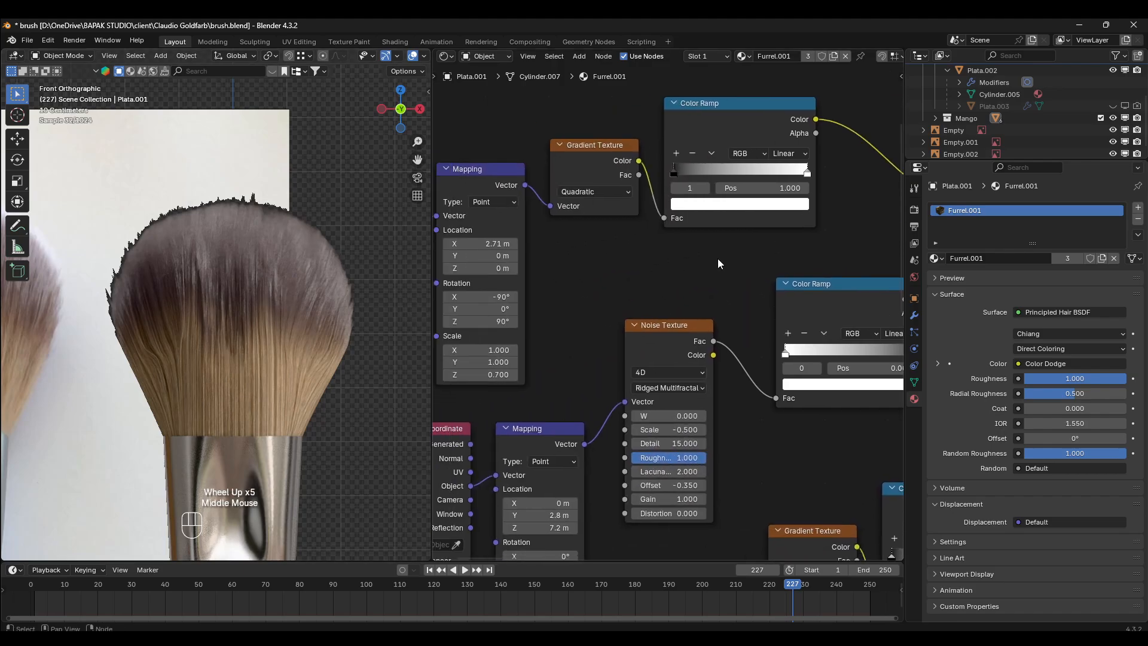
scroll(719, 257, "down", 2)
middle_click_drag(776, 301, 571, 180)
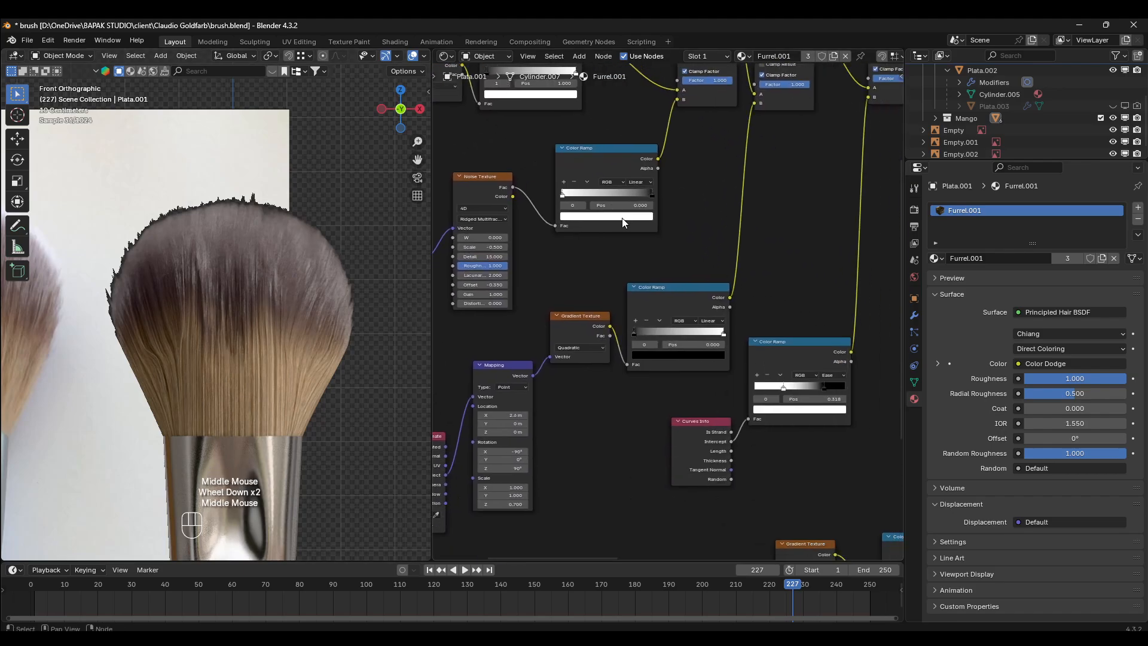
middle_click_drag(795, 221, 726, 344)
scroll(848, 333, "down", 1)
scroll(762, 301, "down", 1)
middle_click_drag(763, 300, 510, 315)
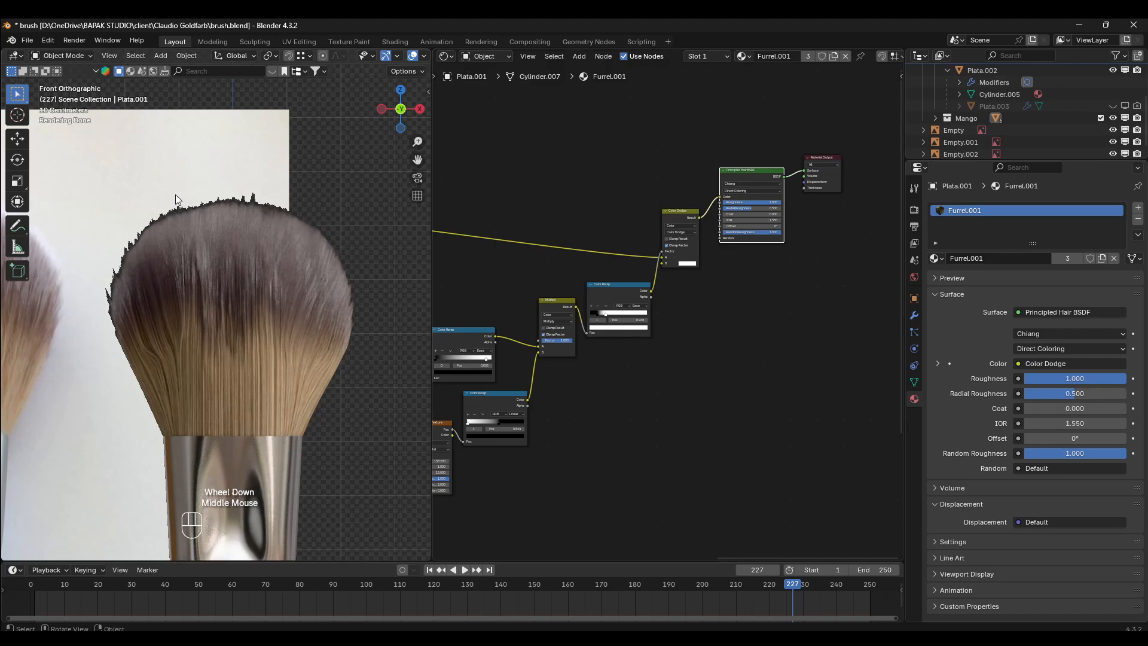
- Comb the bristles upward across the brush head and along its outer edge in Particle Edit mode, and return to Object Mode
left_click(62, 56)
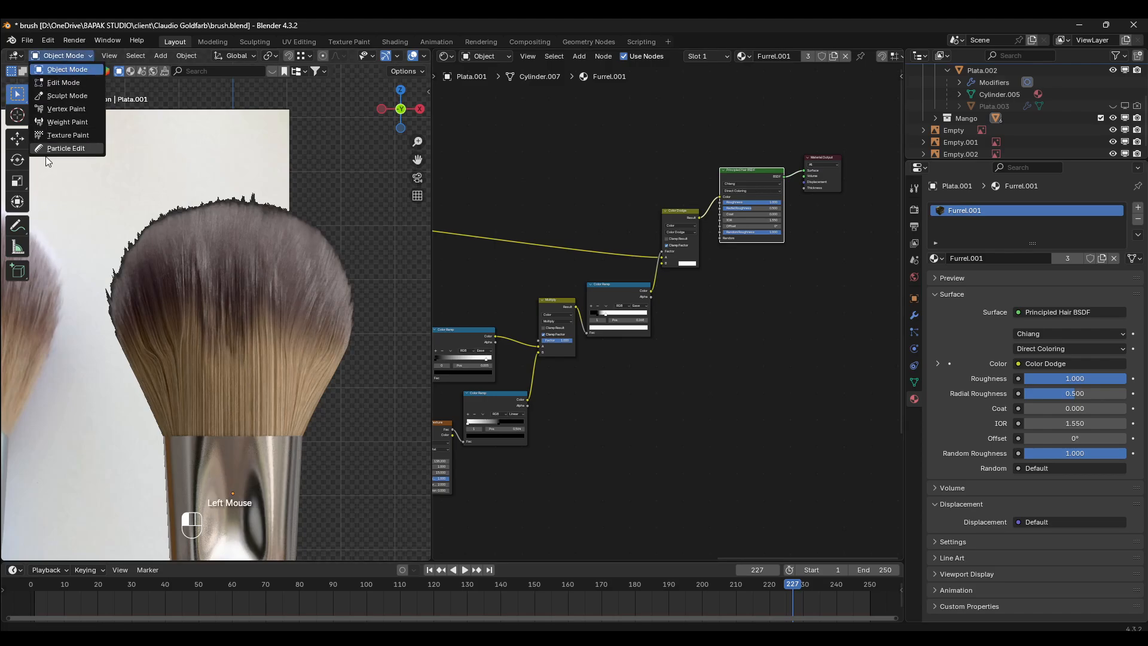
left_click(62, 148)
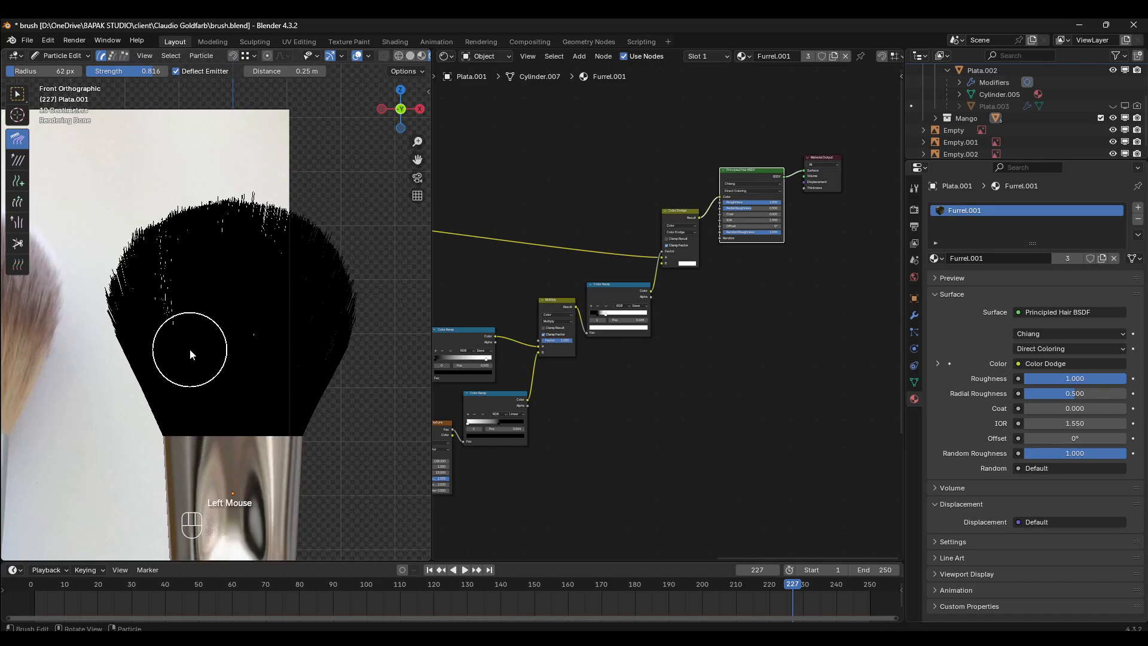
left_click_drag(189, 347, 163, 182)
left_click_drag(242, 317, 252, 190)
left_click_drag(290, 305, 317, 213)
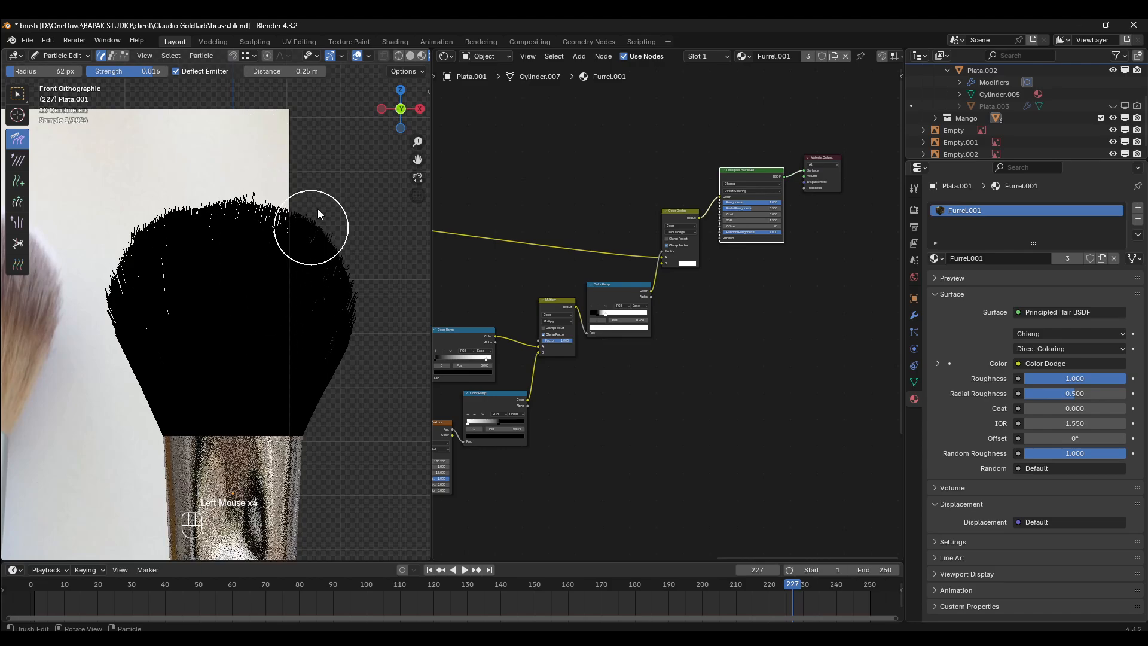
left_click_drag(83, 302, 98, 281)
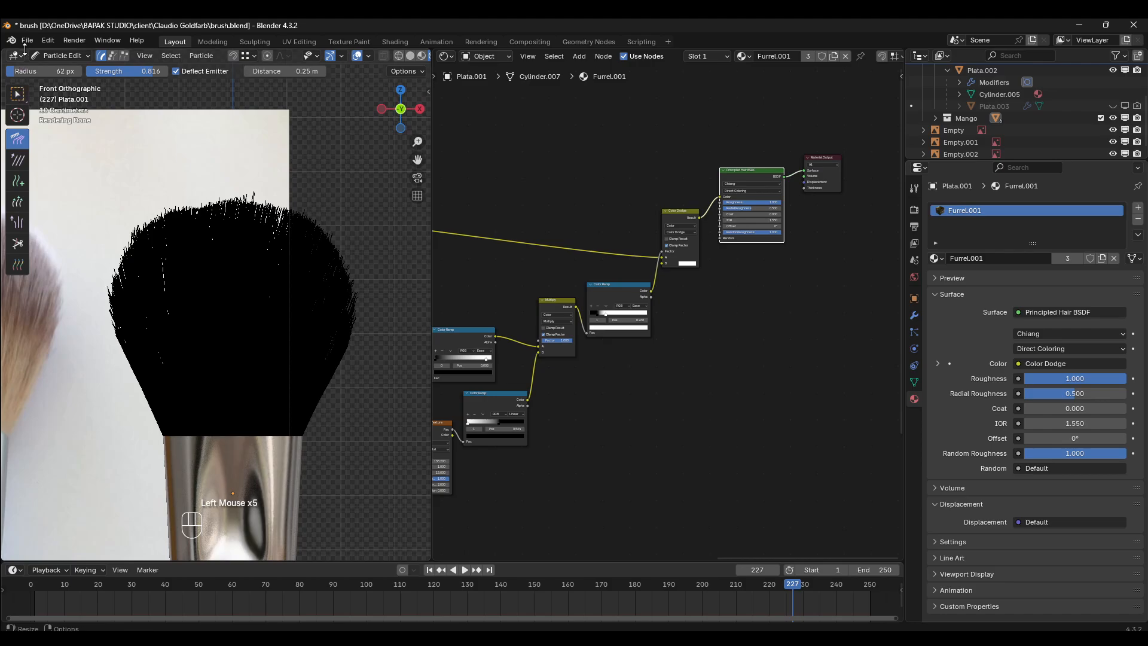
left_click(68, 55)
left_click(67, 66)
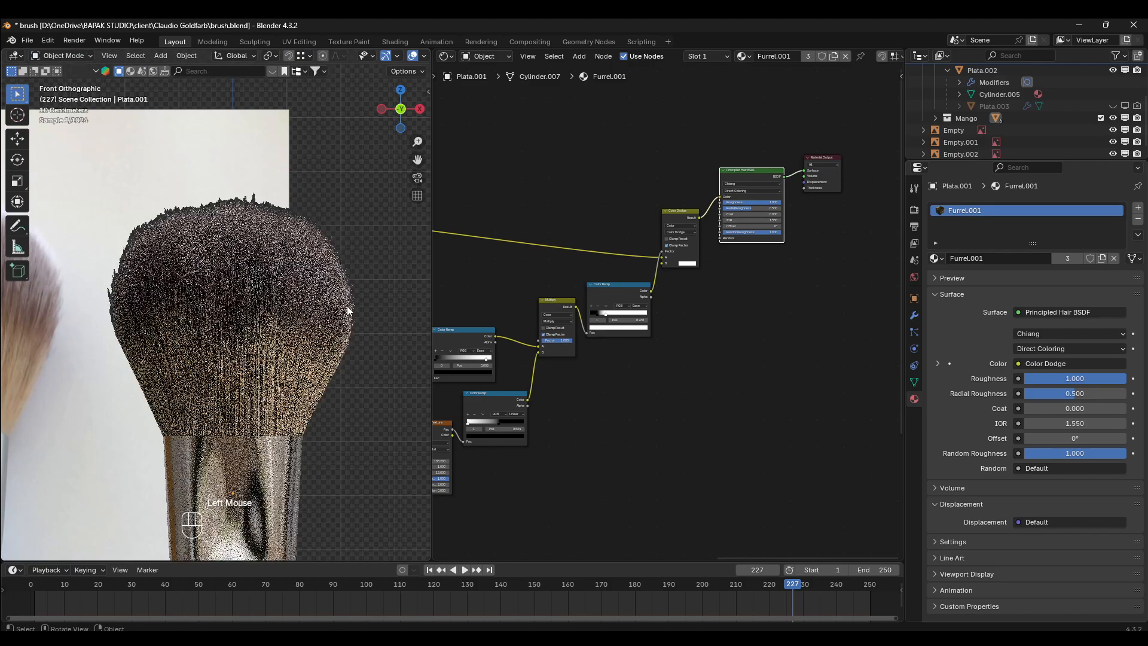
- Inspect the combed brush head from an angled perspective and in the front orthographic view without the reference images
mouse_move(339, 374)
middle_mouse_down()
mouse_move(188, 368)
mouse_move(339, 365)
mouse_move(195, 374)
mouse_move(238, 315)
mouse_move(423, 322)
mouse_move(10, 377)
mouse_move(341, 353)
middle_mouse_up()
scroll(338, 364, "down", 2)
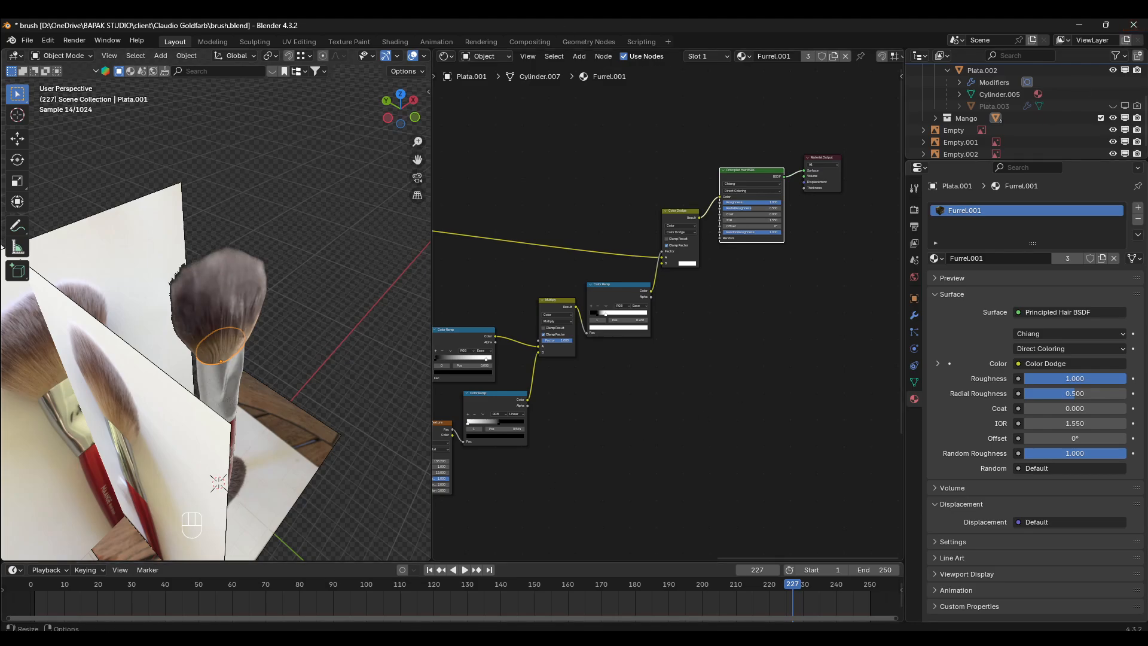
middle_click_drag(341, 353, 228, 364)
key("KP_1")
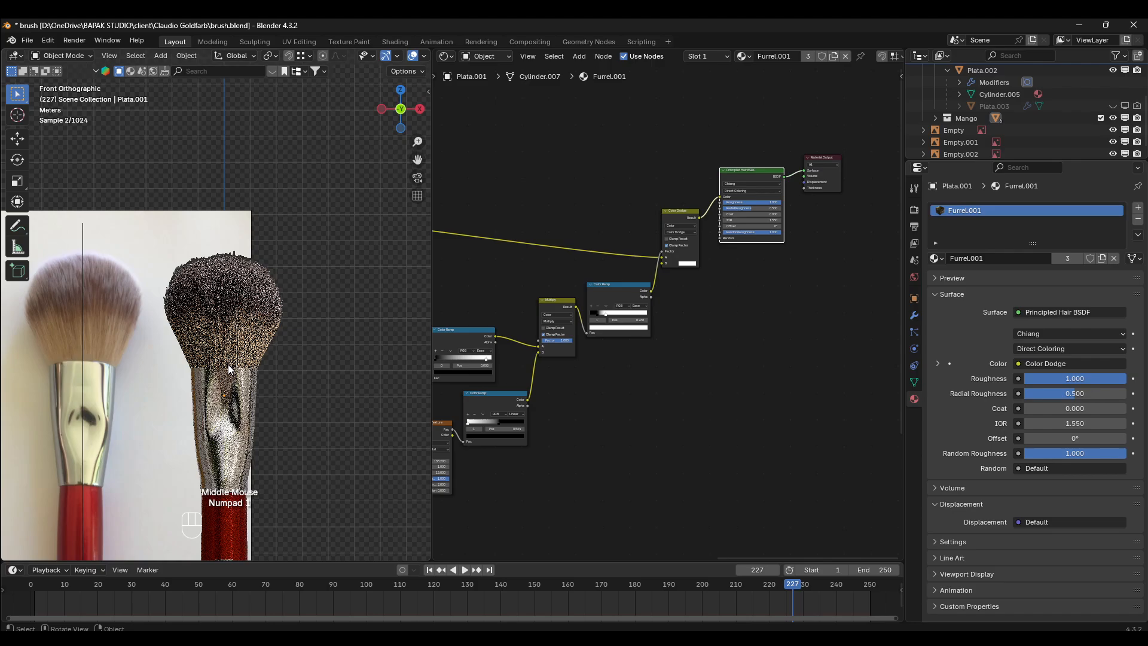
key("z")
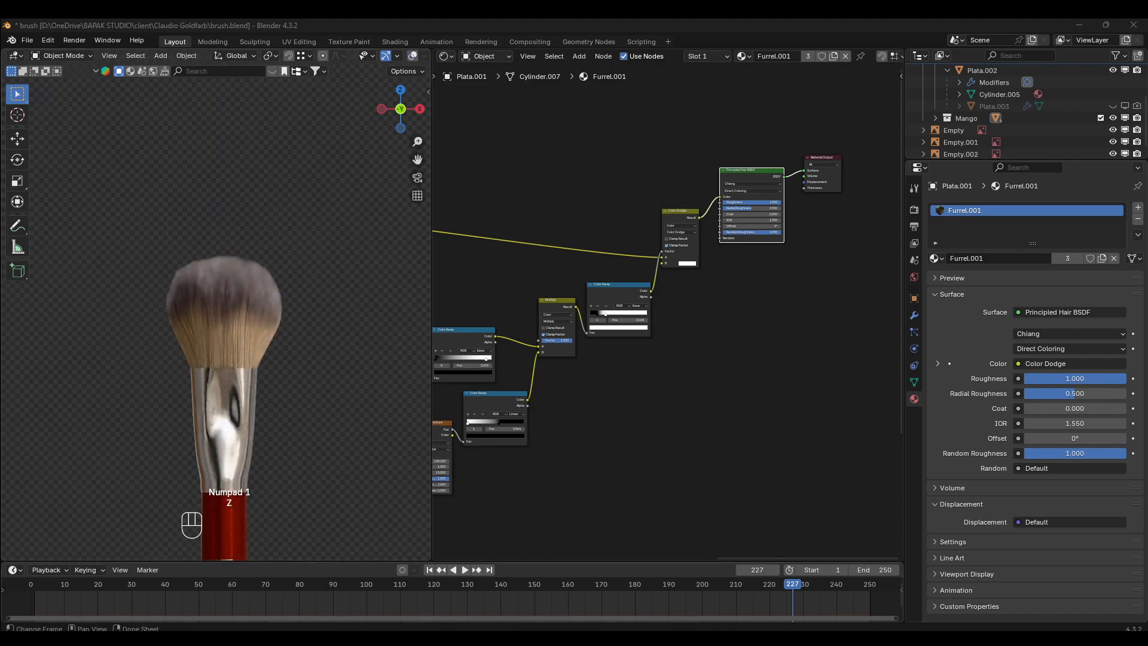